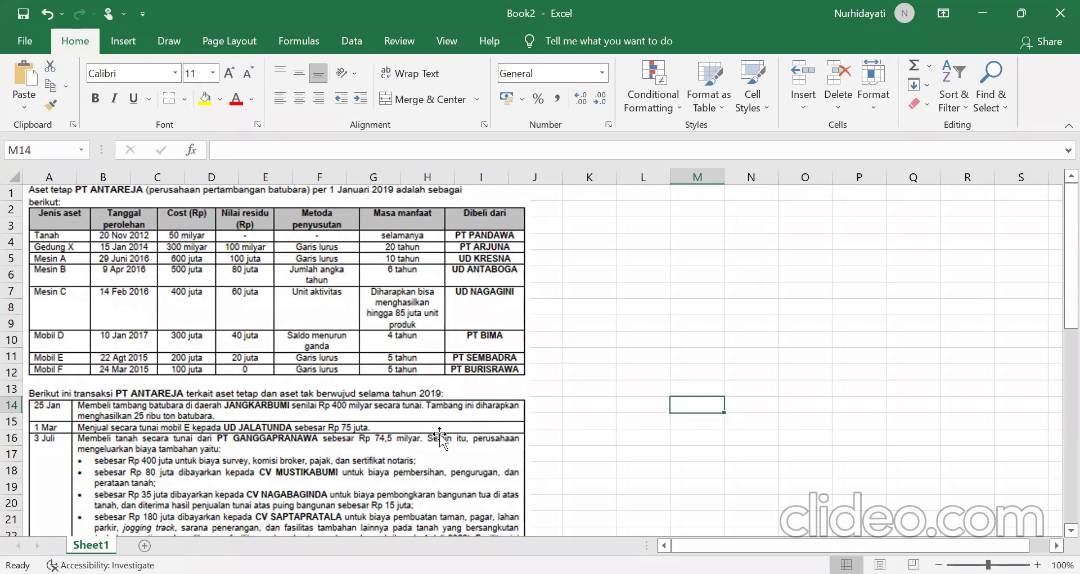
Step: Read through the PT ANTAREJA fixed asset table, the 2019 transactions, the 31 Des adjustments and the Diminta requirements
scroll(332, 425, "down", 1)
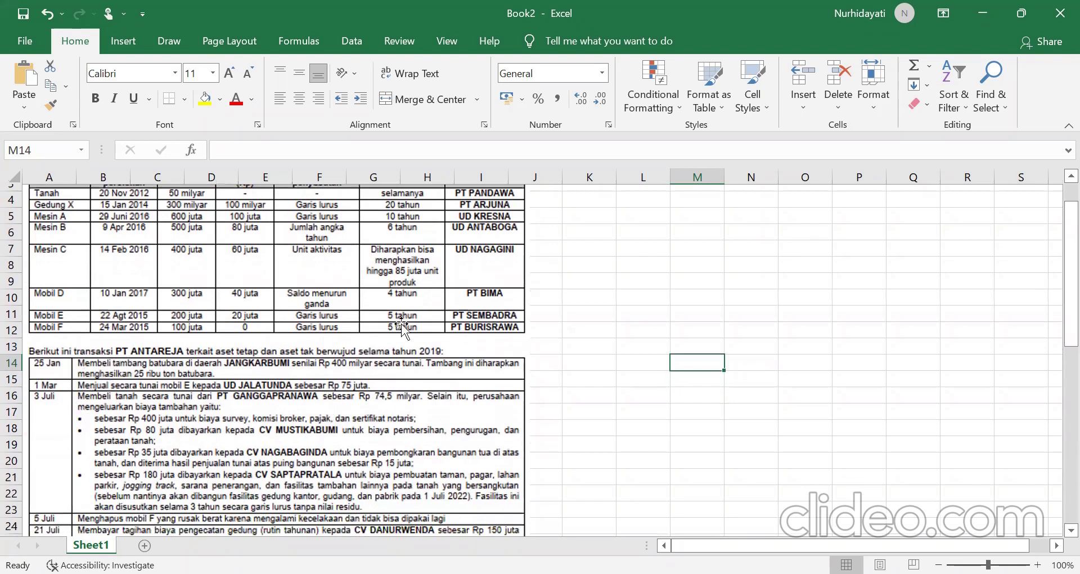
scroll(465, 354, "down", 1)
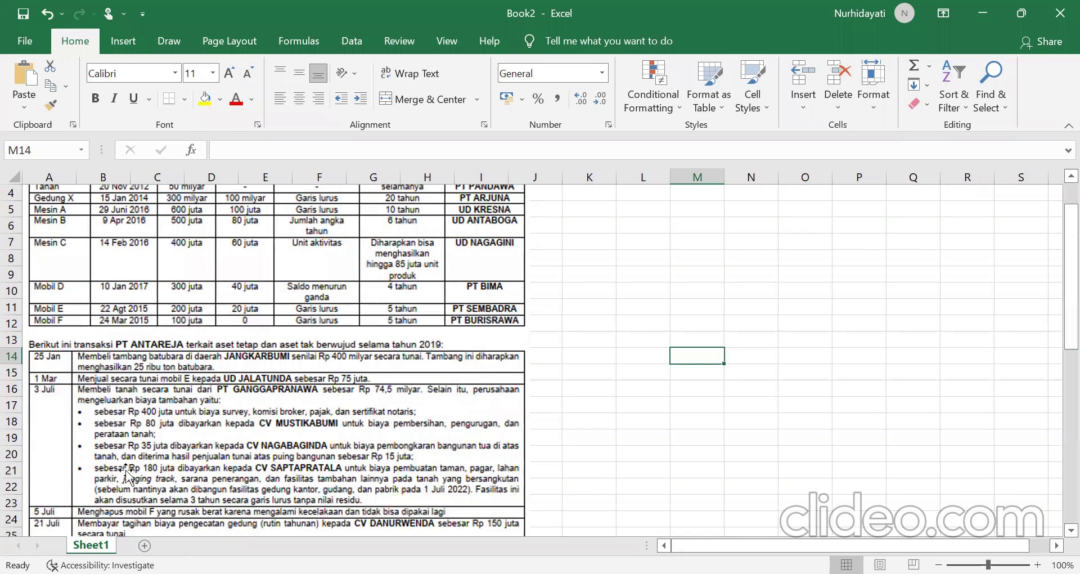
scroll(124, 351, "down", 1)
scroll(160, 515, "down", 4)
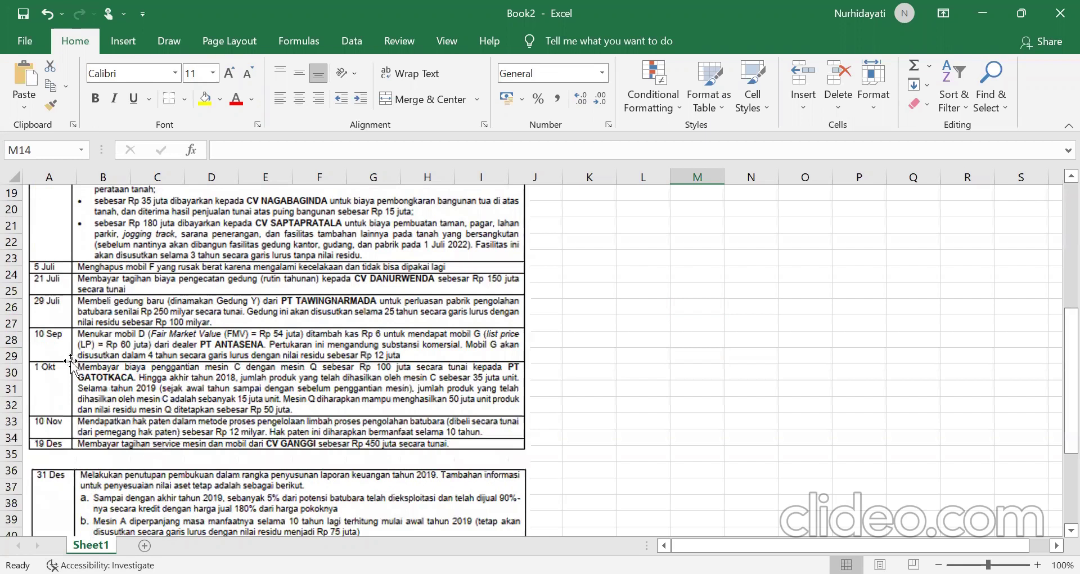
scroll(104, 523, "down", 2)
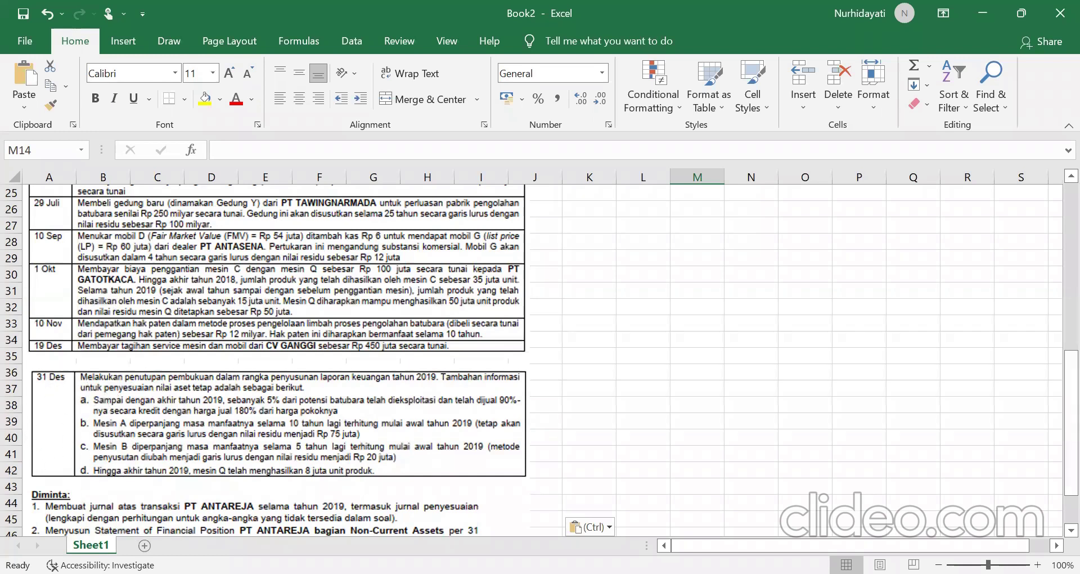
scroll(124, 457, "down", 1)
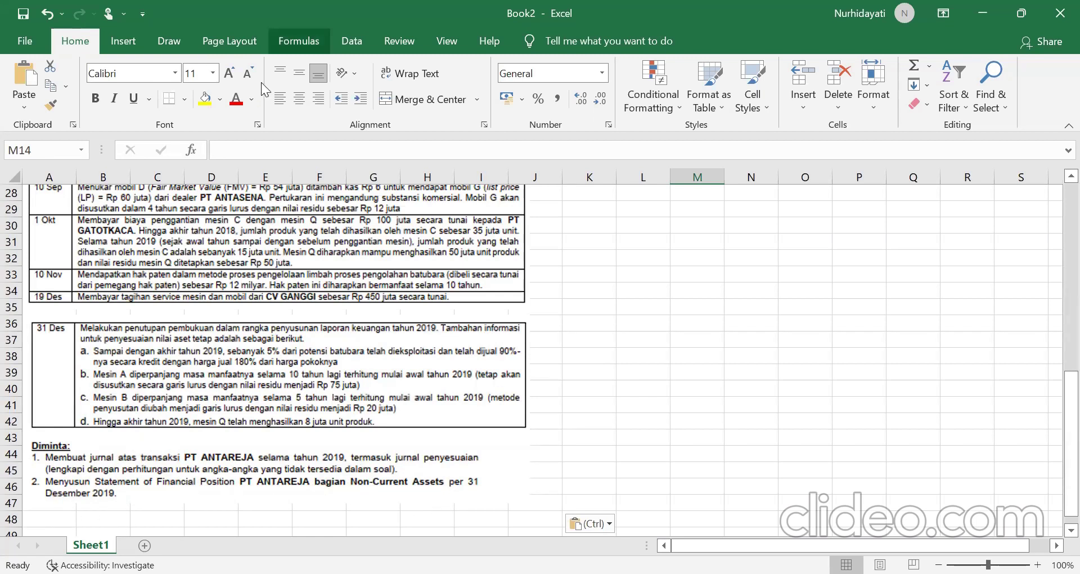
scroll(671, 406, "up", 9)
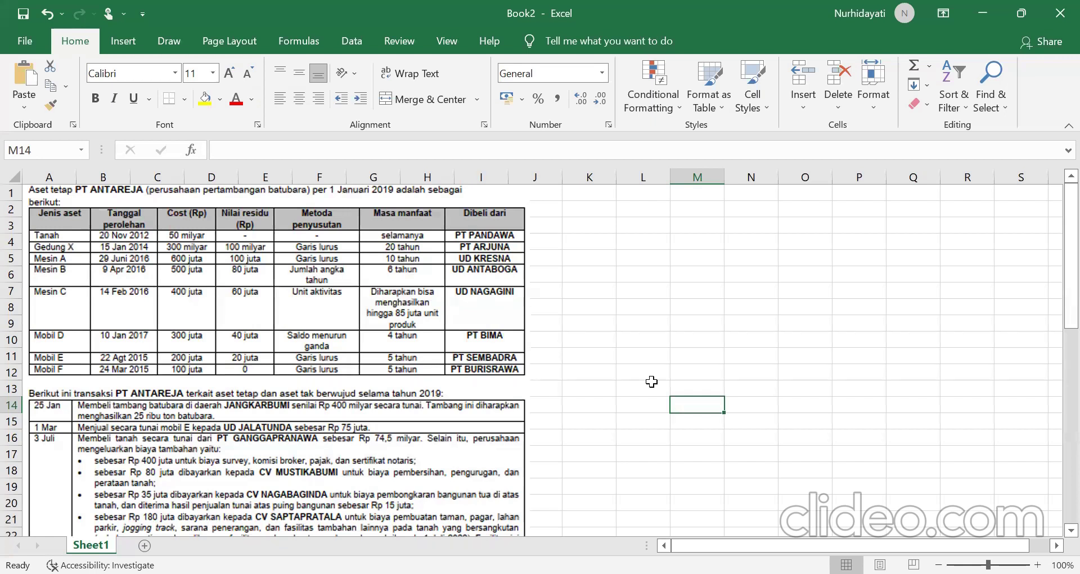
Step: Enter the journal headers Date in K2, Account in L2, Debit in N2 and Credit in O2
left_click(601, 205)
type("D")
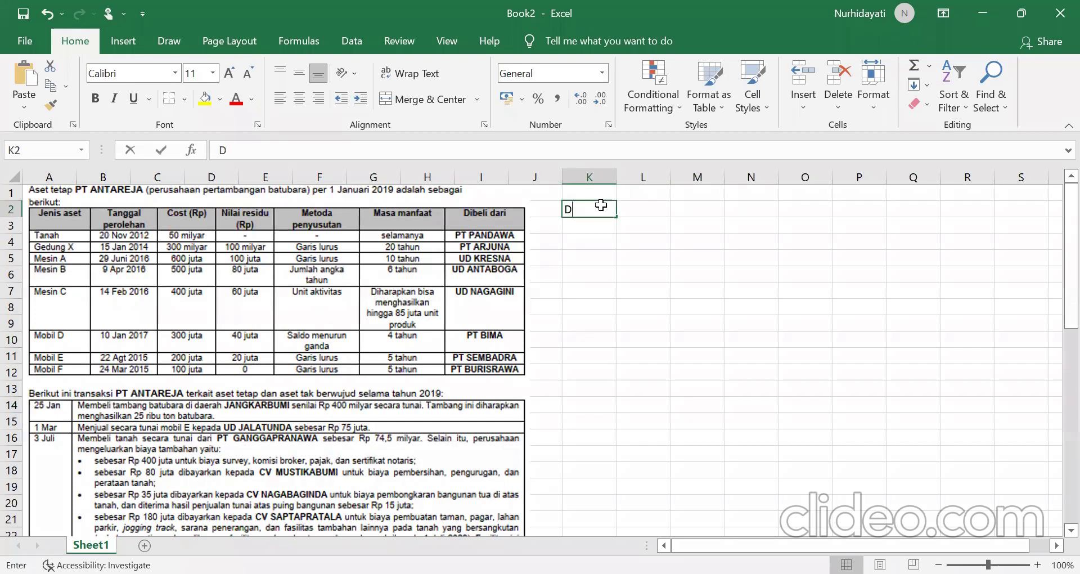
type("ate")
key("Tab")
type("Account")
key("Tab")
key("Tab")
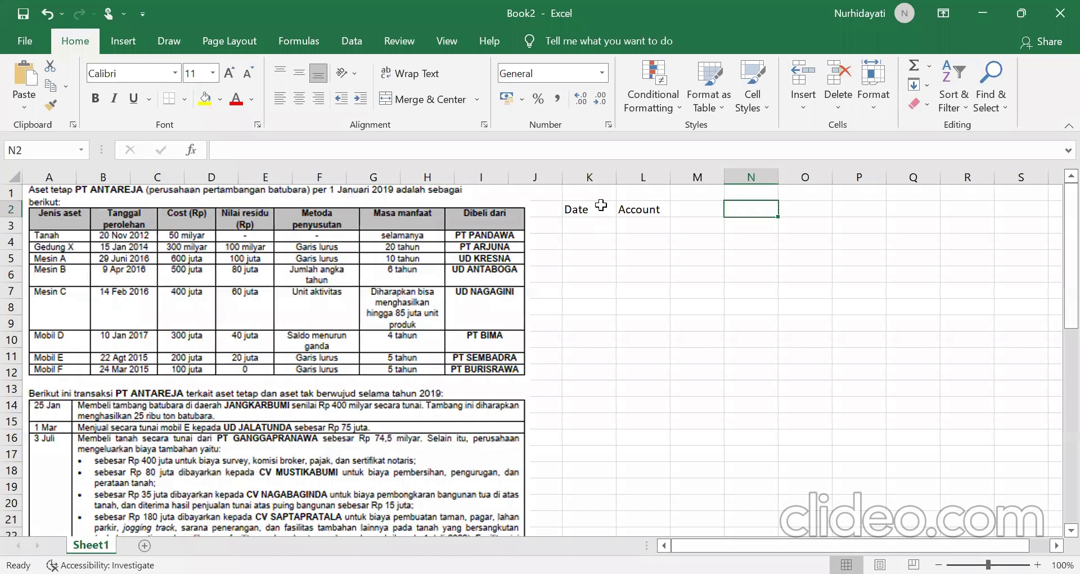
type("De")
key("BackSpace")
type("ebit")
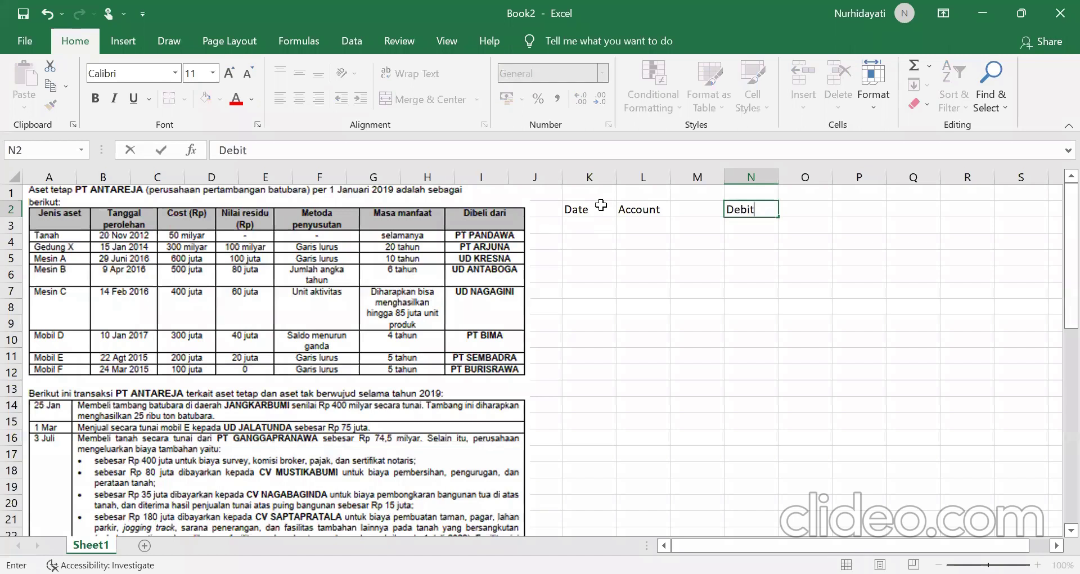
key("Tab")
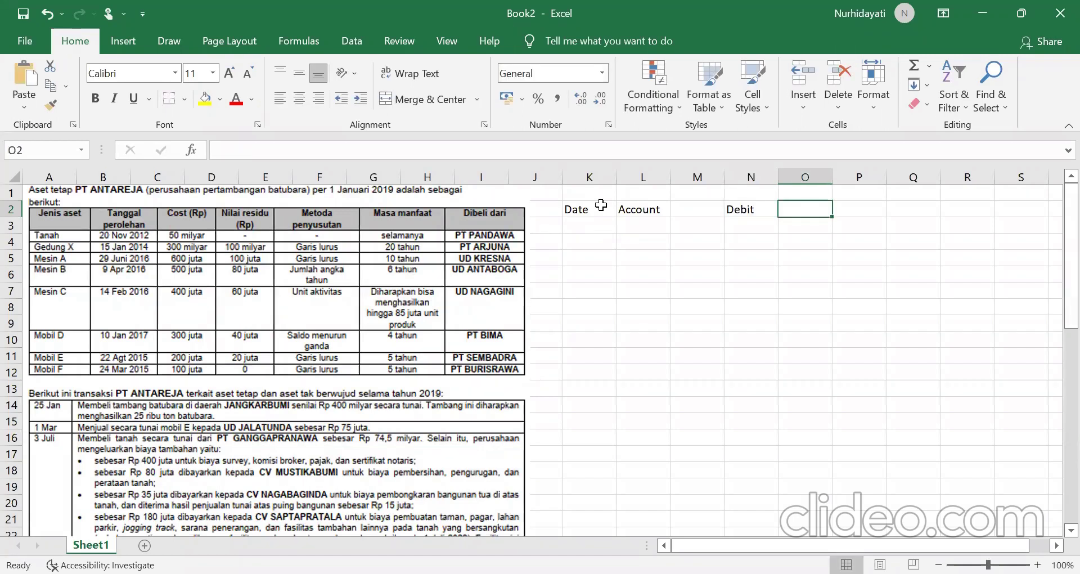
type("Credit")
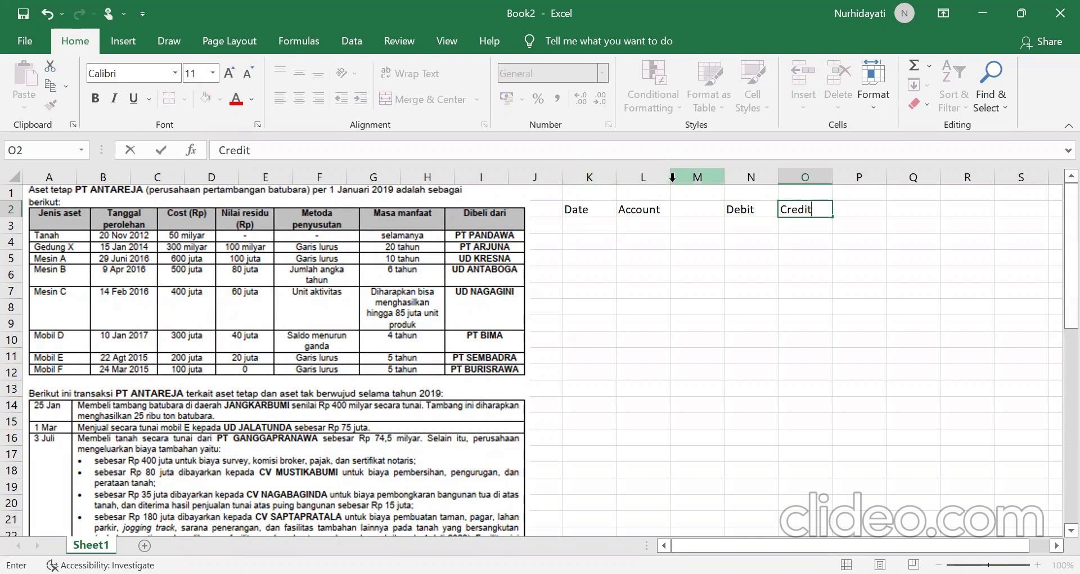
Step: Narrow column L and widen column M so the account area has a small indent column and a wide name column
left_click(673, 177)
left_click_drag(671, 179, 652, 179)
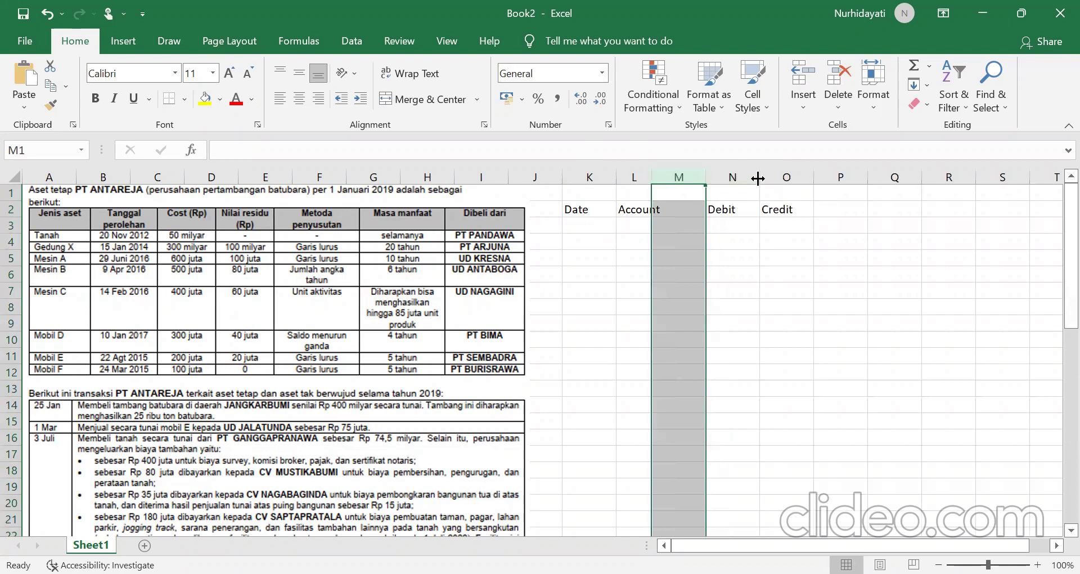
left_click_drag(758, 178, 756, 178)
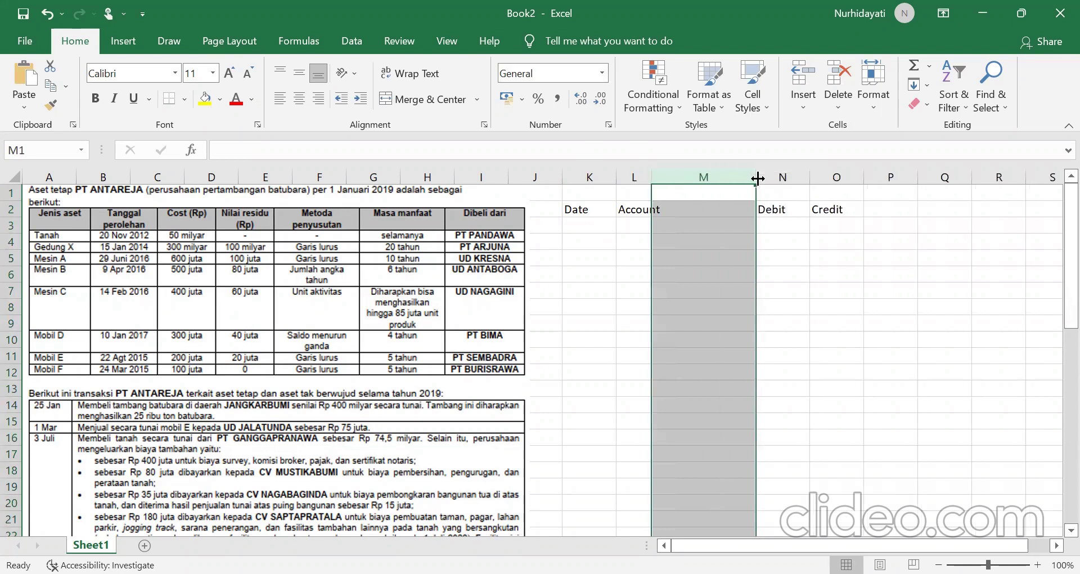
Step: Format the whole Date column K as a date with the *14 March 2012 type
left_click(594, 176)
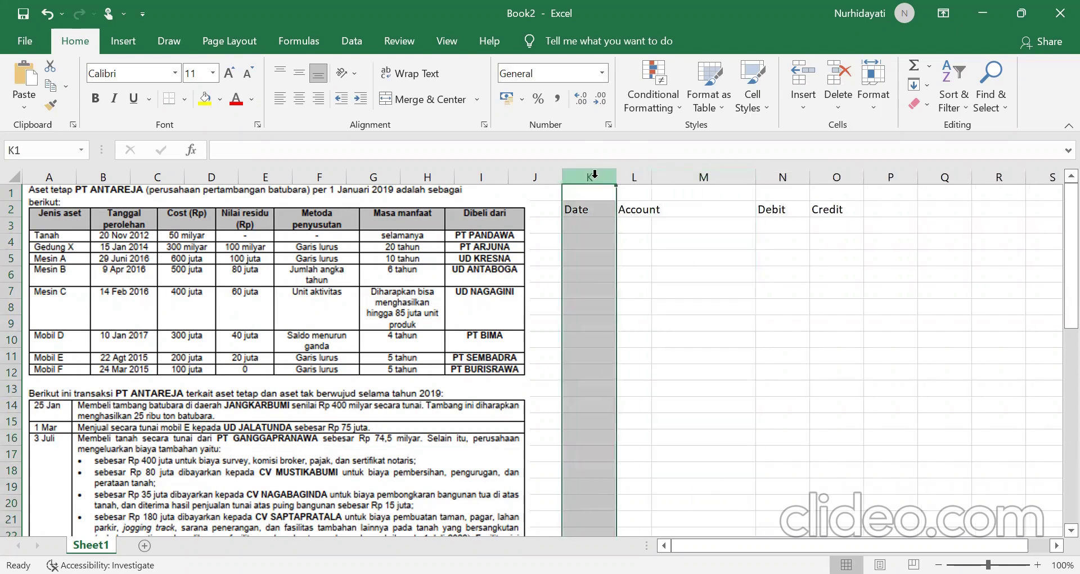
right_click(600, 216)
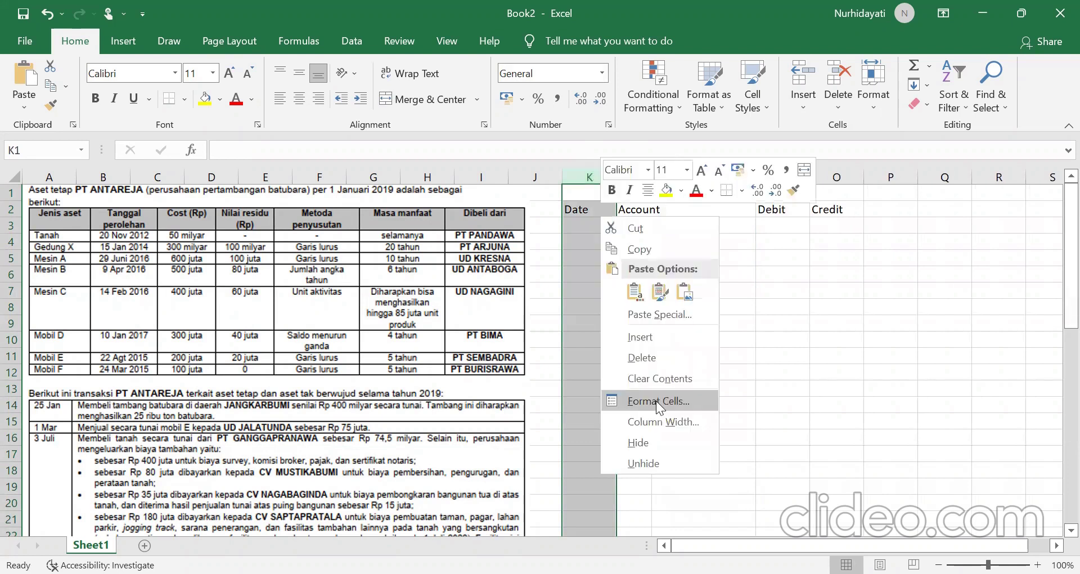
key("Return")
left_click(487, 262)
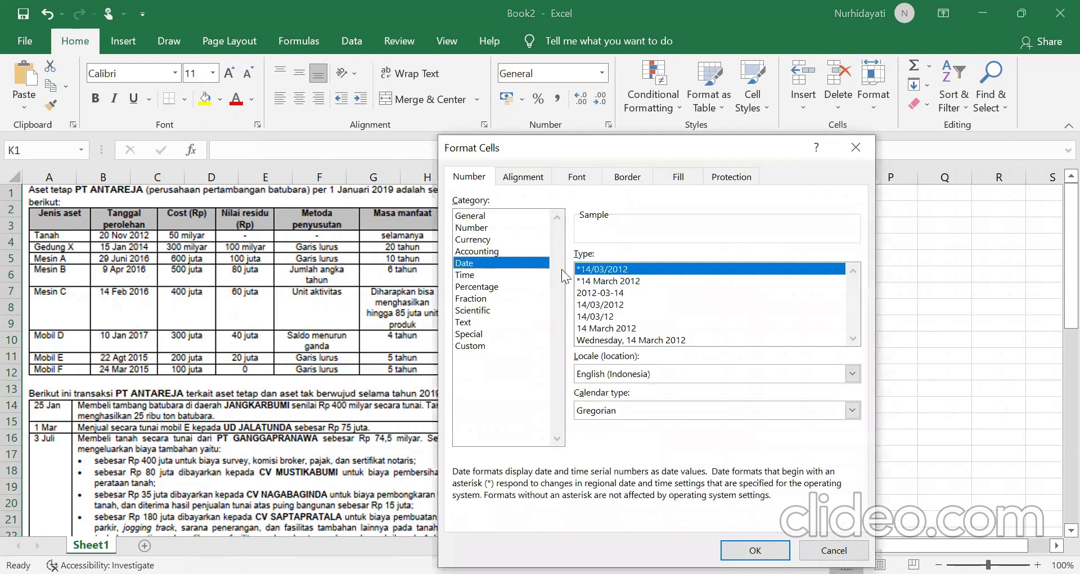
left_click(617, 283)
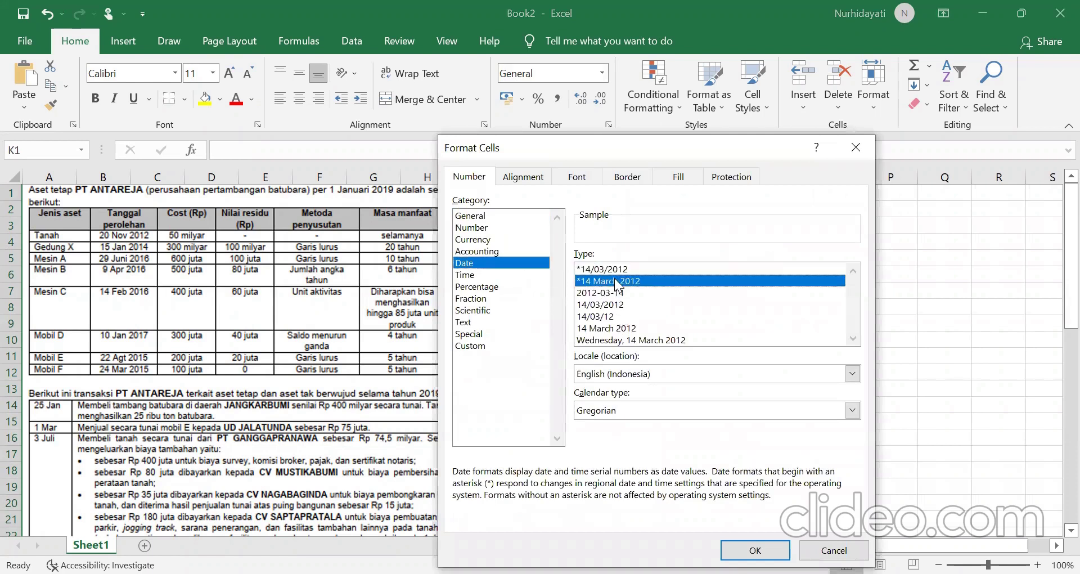
key("Return")
left_click(879, 366)
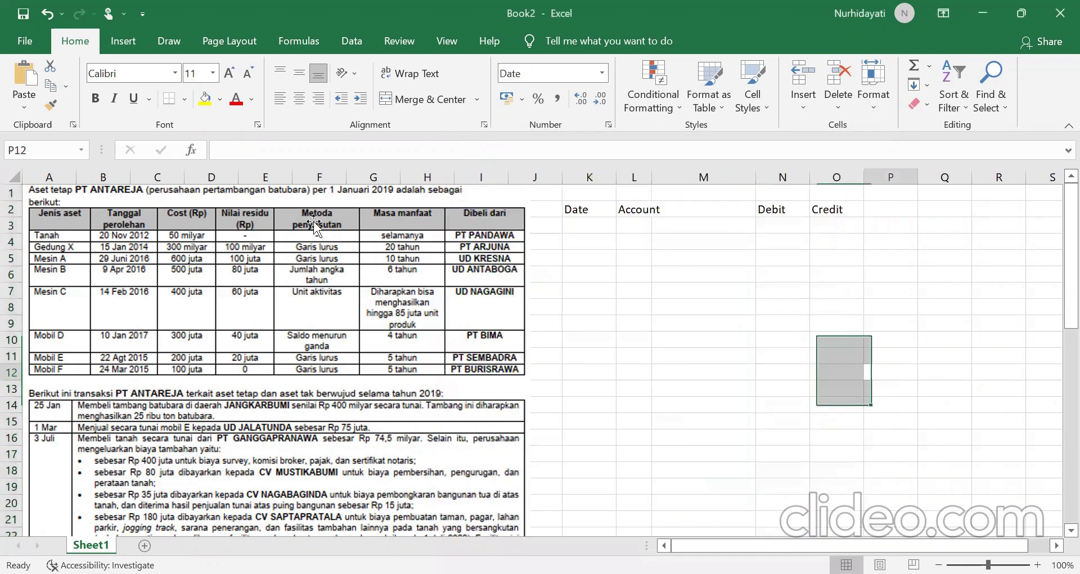
Step: Enter the first transaction date, 25 jan 2019, in cell K3
key("ctrl+z")
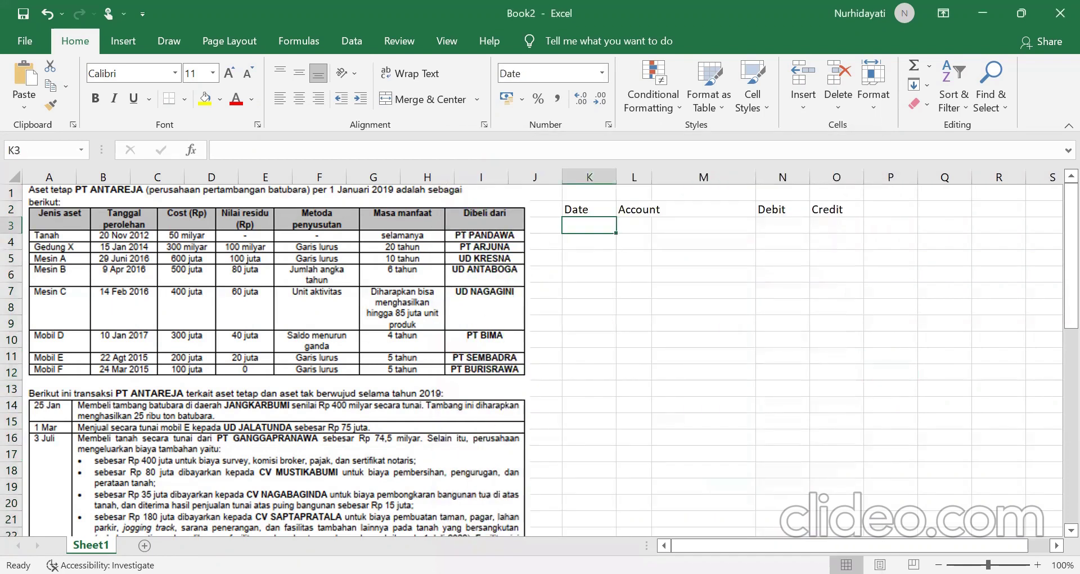
type("2")
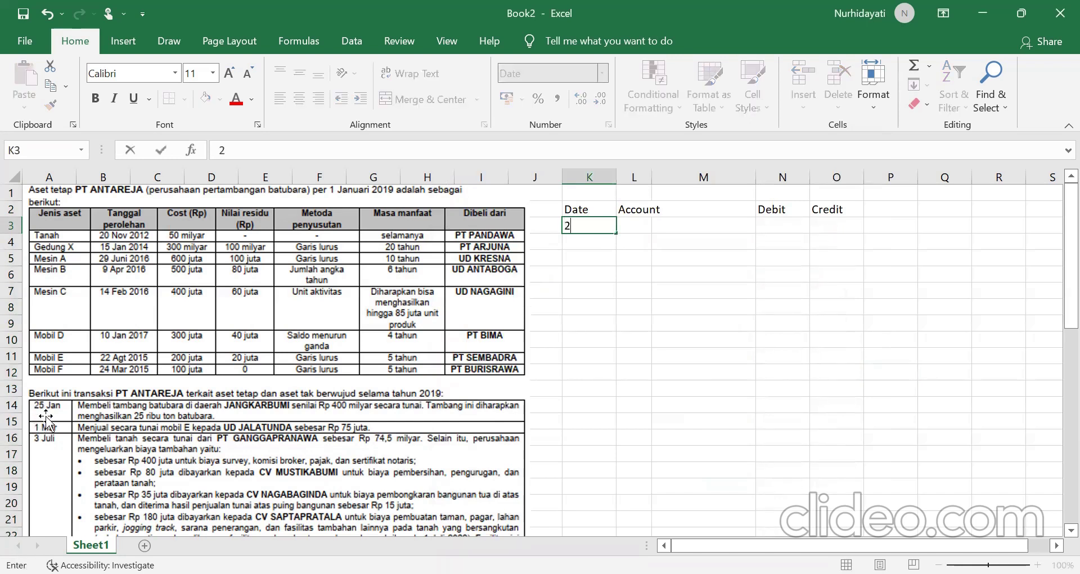
type("5 jan 2019")
key("ctrl+Return")
key("Right")
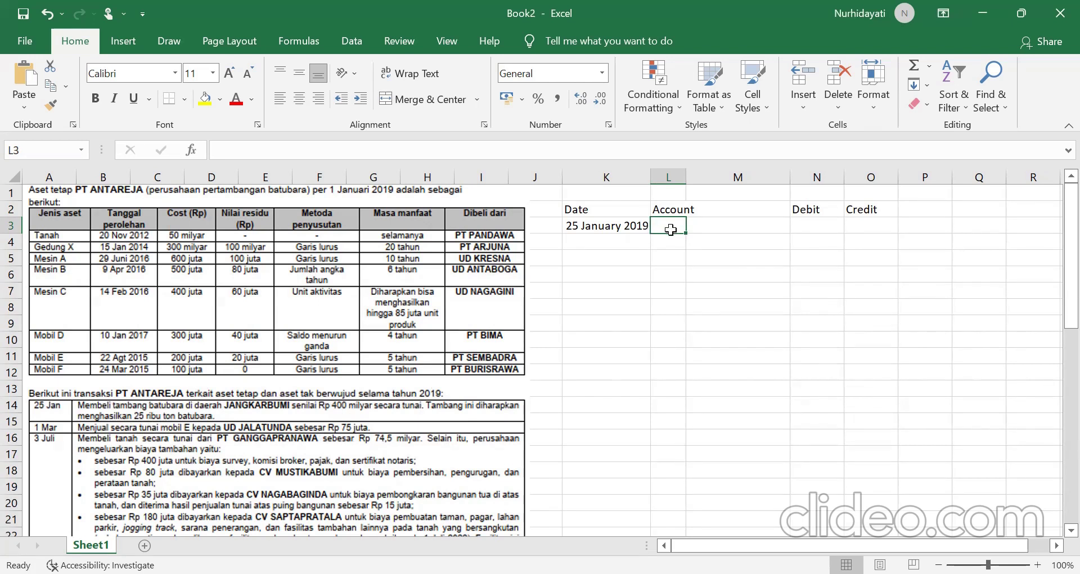
Step: Enter Coal Mine in L3 as the debited account and Cash in M4 as the indented credited account
type("Coal Mi")
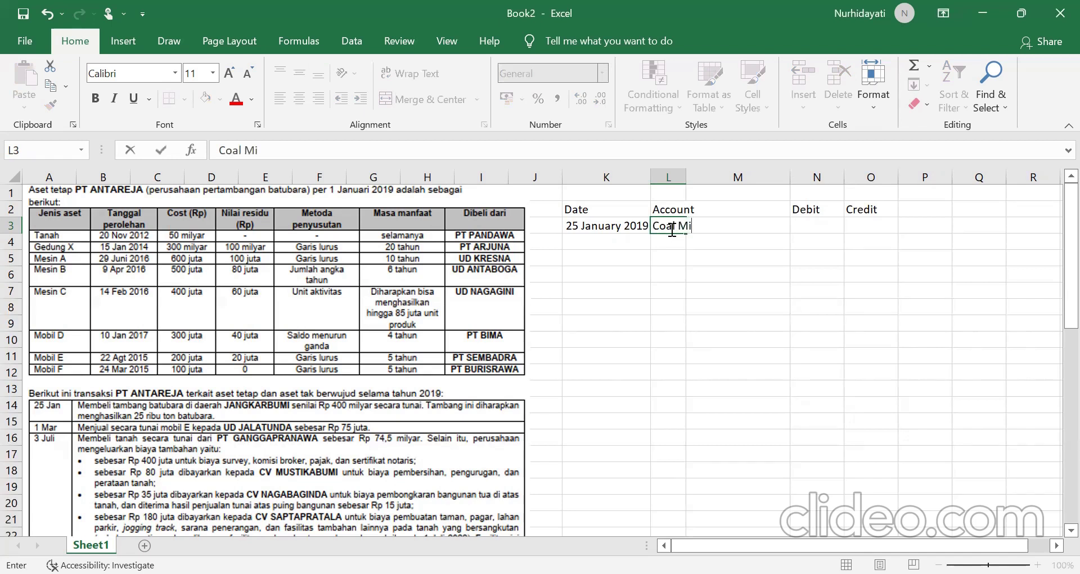
type("ne")
key("Return")
key("Right")
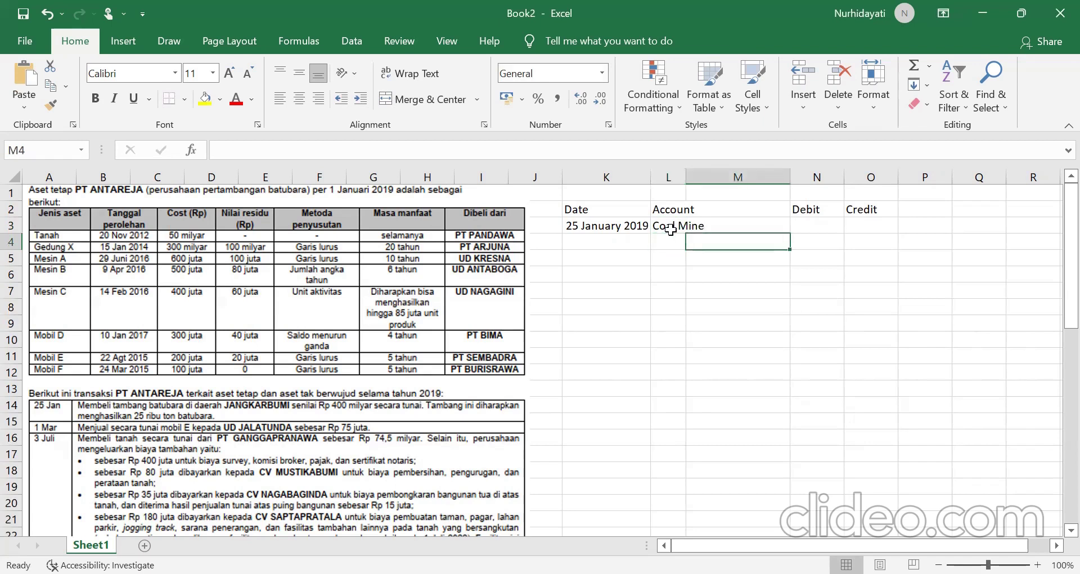
type("Cash")
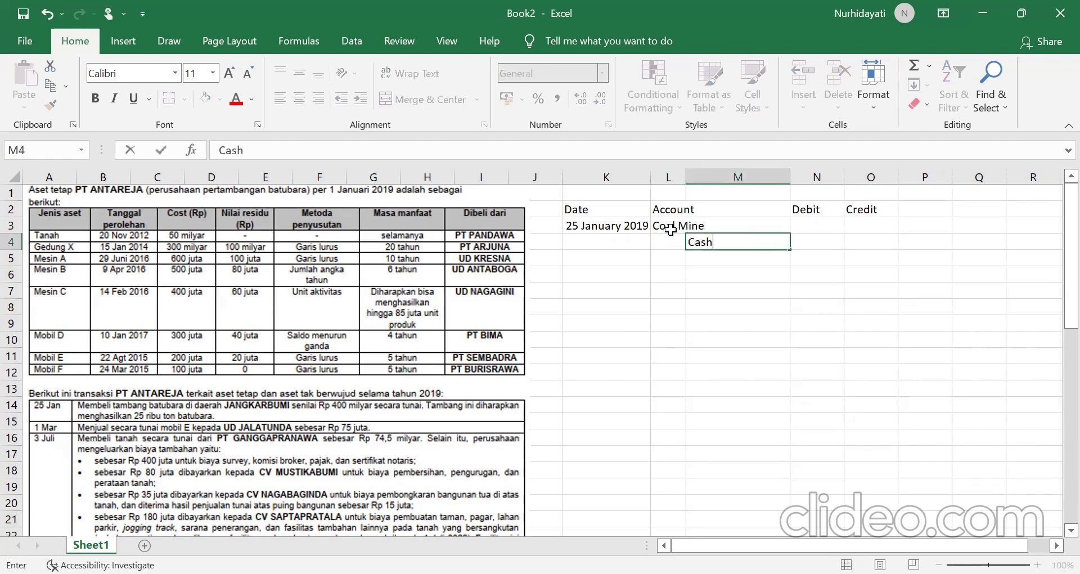
key("Tab")
key("Up")
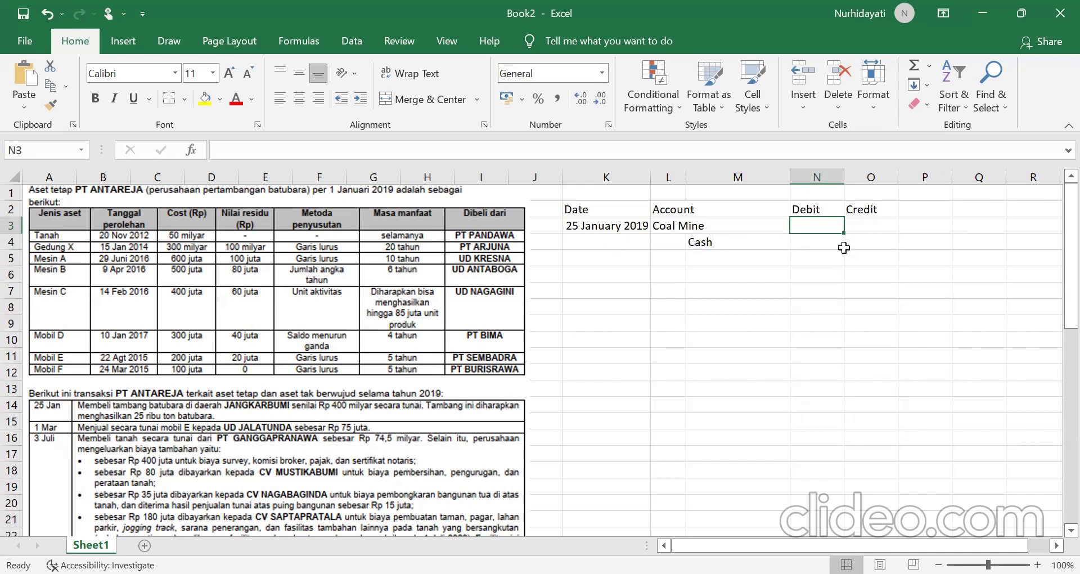
Step: Format the Debit and Credit columns, N and O, with the Number category
left_click_drag(827, 180, 858, 205)
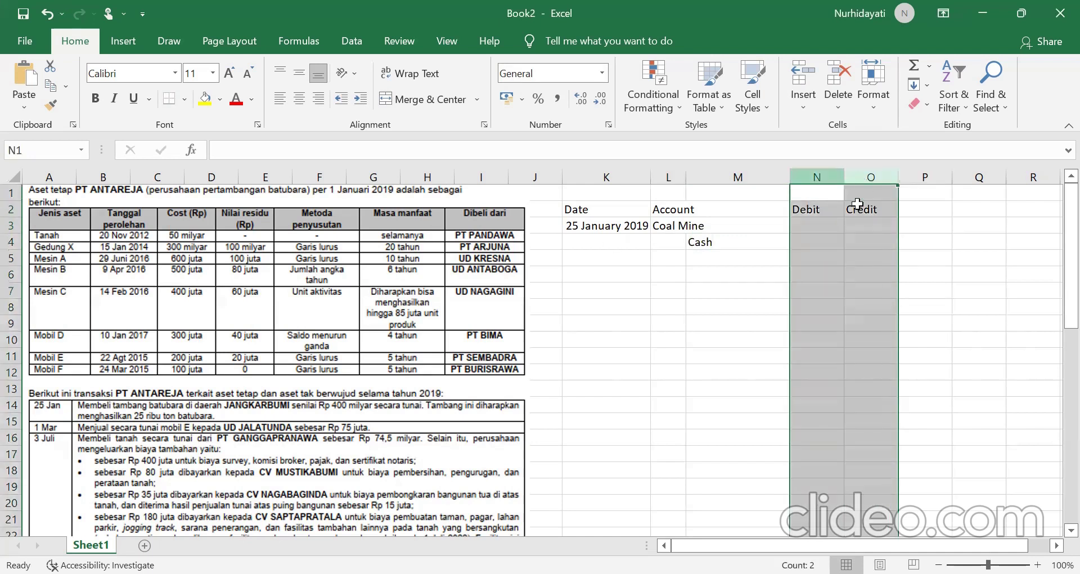
right_click(882, 419)
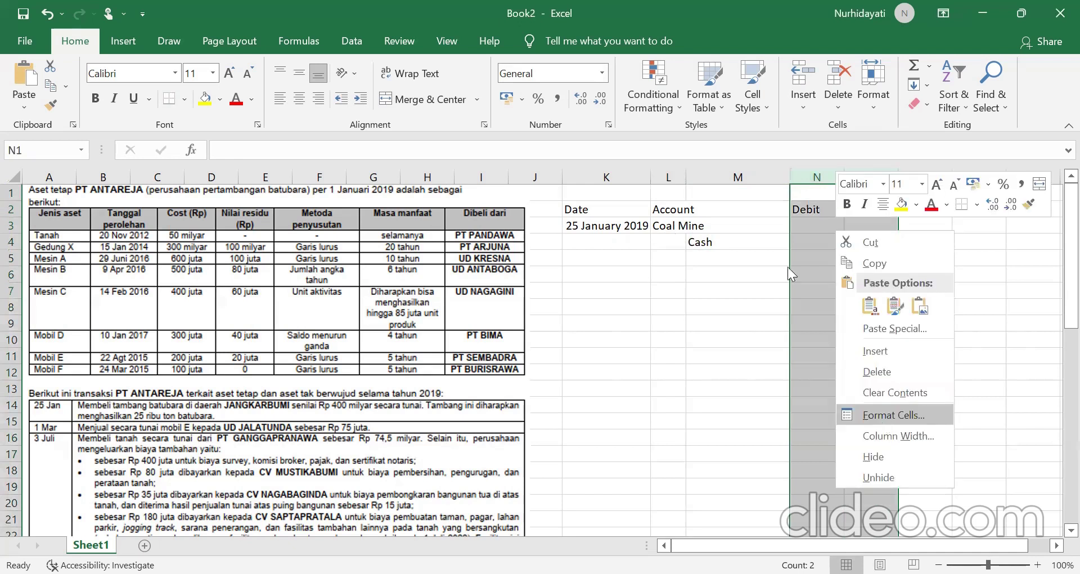
left_click(894, 415)
key("Return")
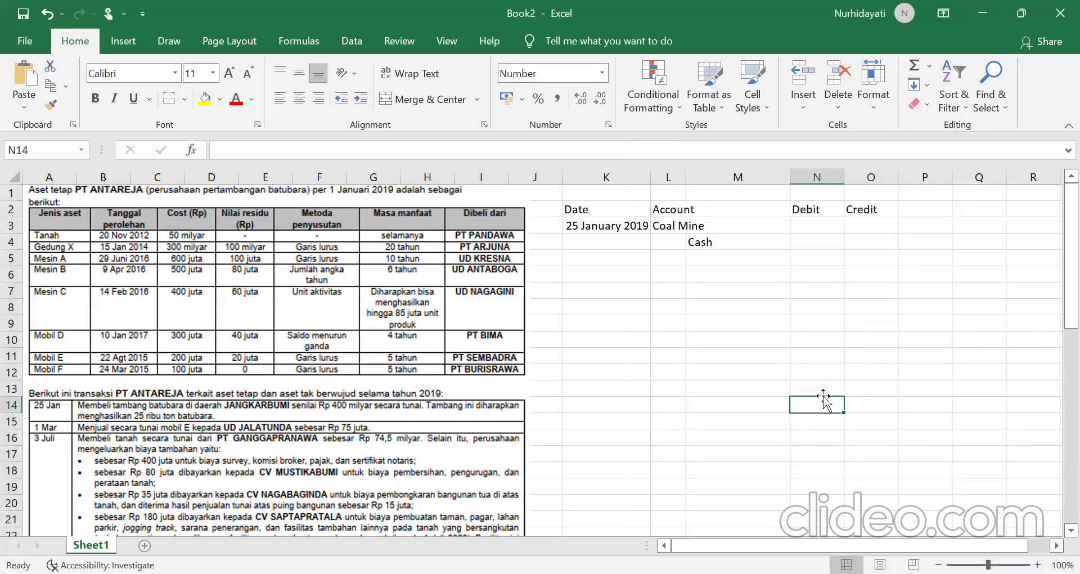
Step: Set the date type of the whole Date column K to the short 14/03/12 format
left_click(617, 169)
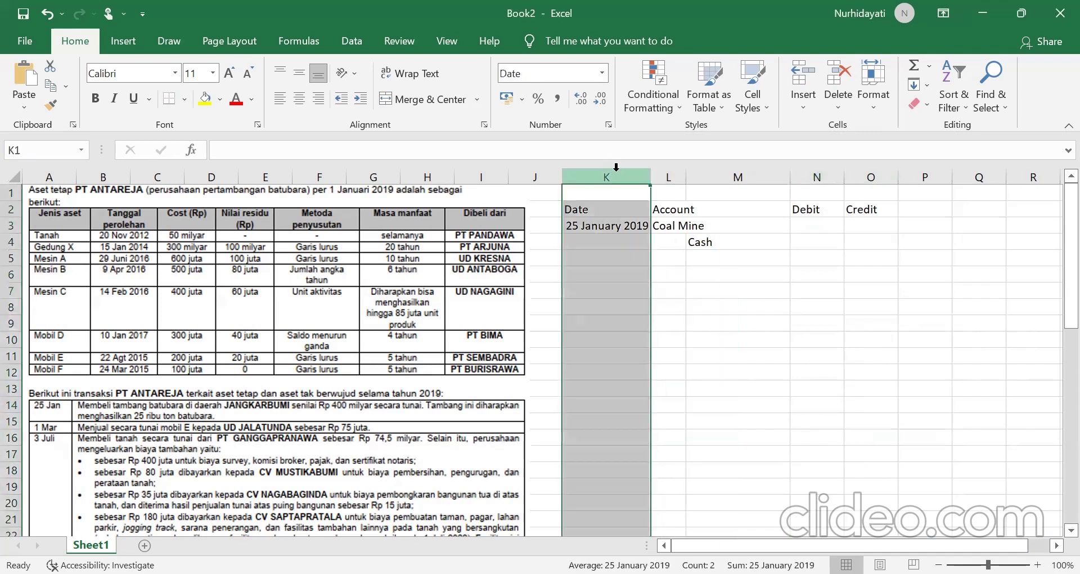
key("ctrl+1")
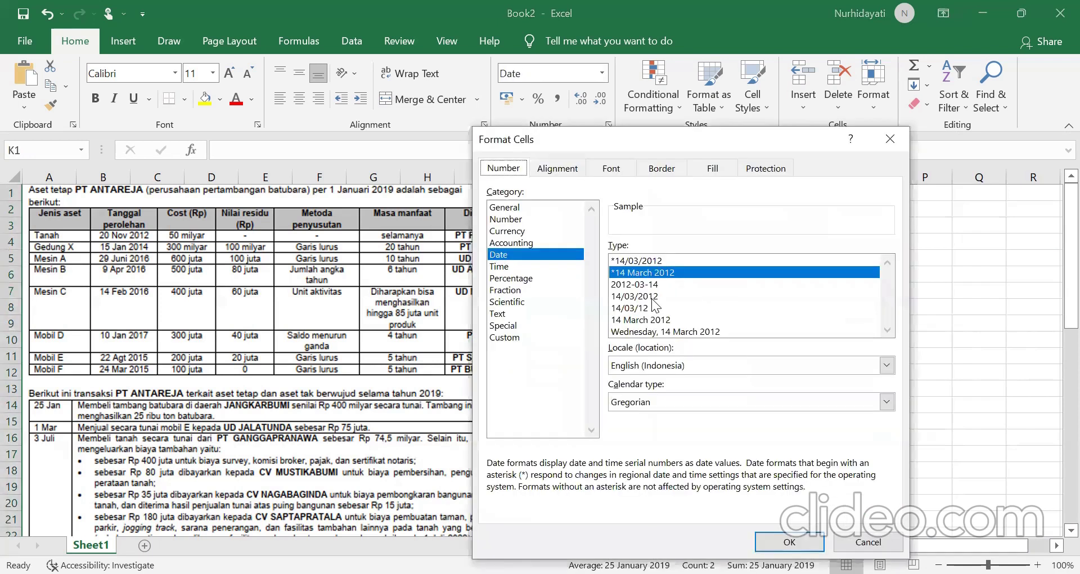
left_click(661, 307)
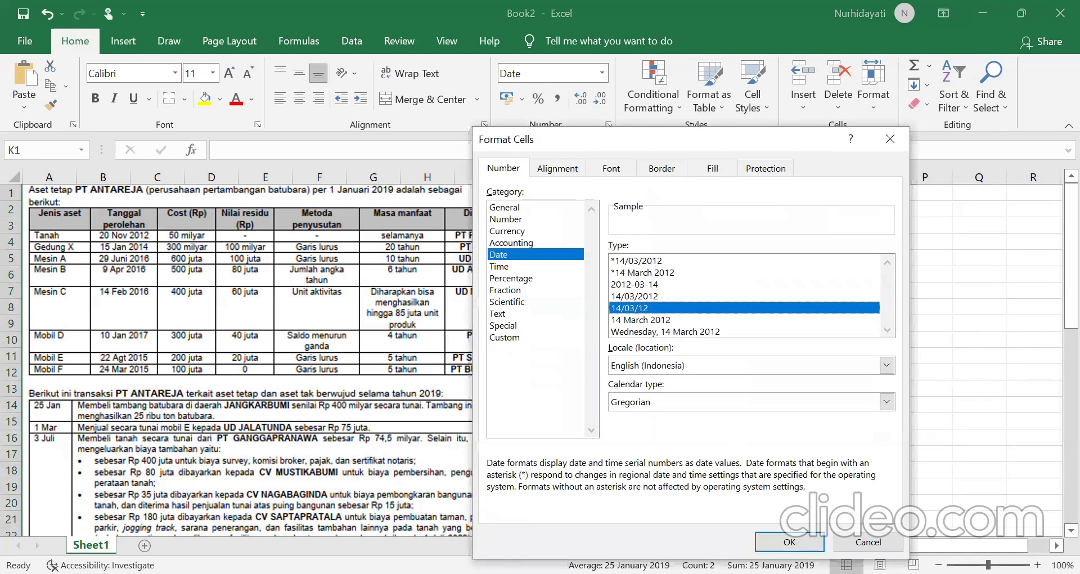
key("Return")
left_click(804, 371)
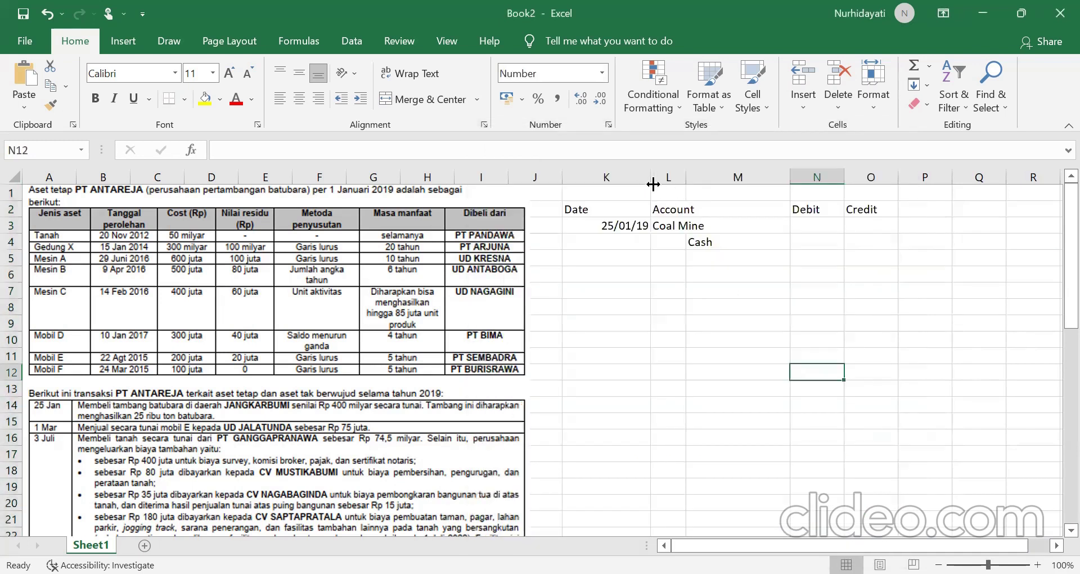
Step: Narrow the Date column K and widen the Debit and Credit columns N and O, ending on cell N3
left_click_drag(651, 181, 623, 177)
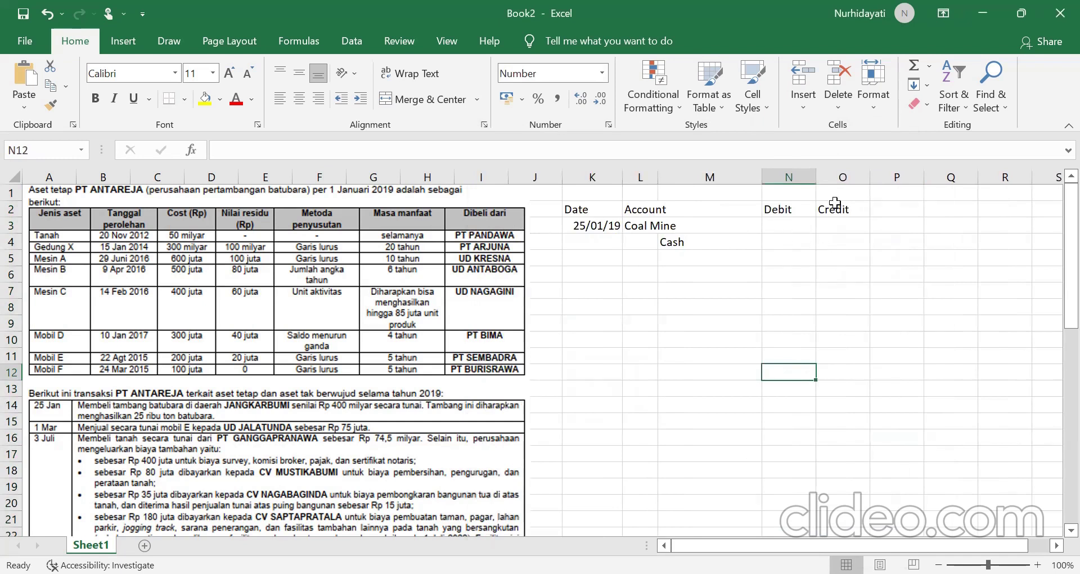
left_click_drag(818, 174, 957, 180)
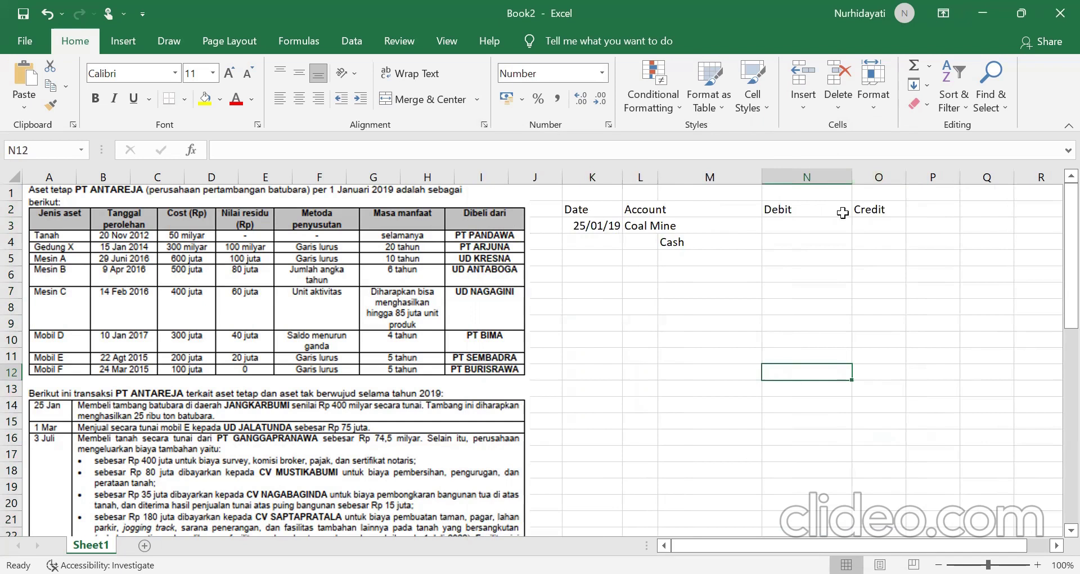
left_click(798, 225)
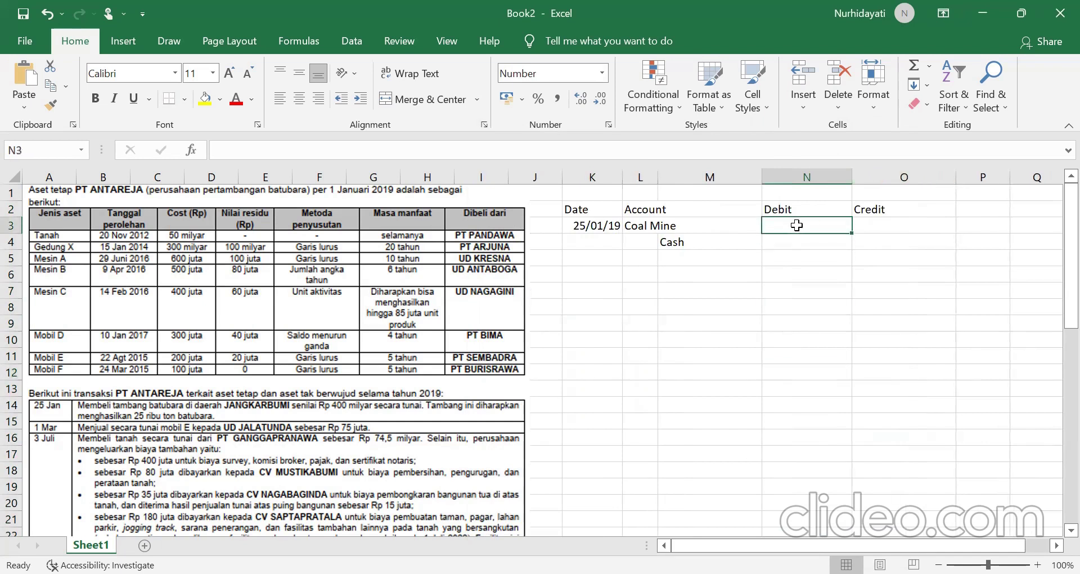
type("400000000000")
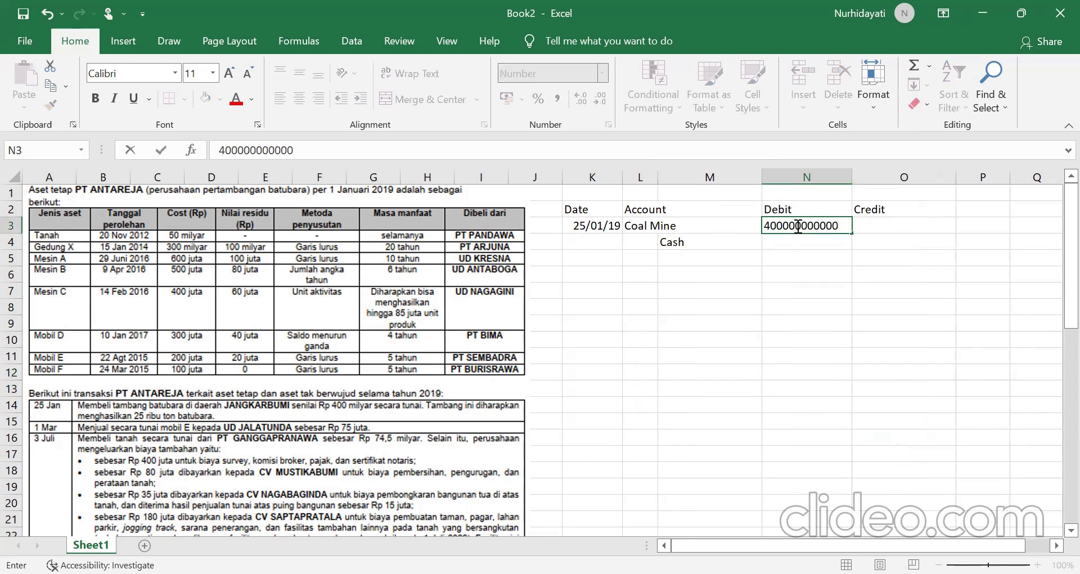
key("Tab")
key("Down")
type("=")
left_click(796, 225)
key("Return")
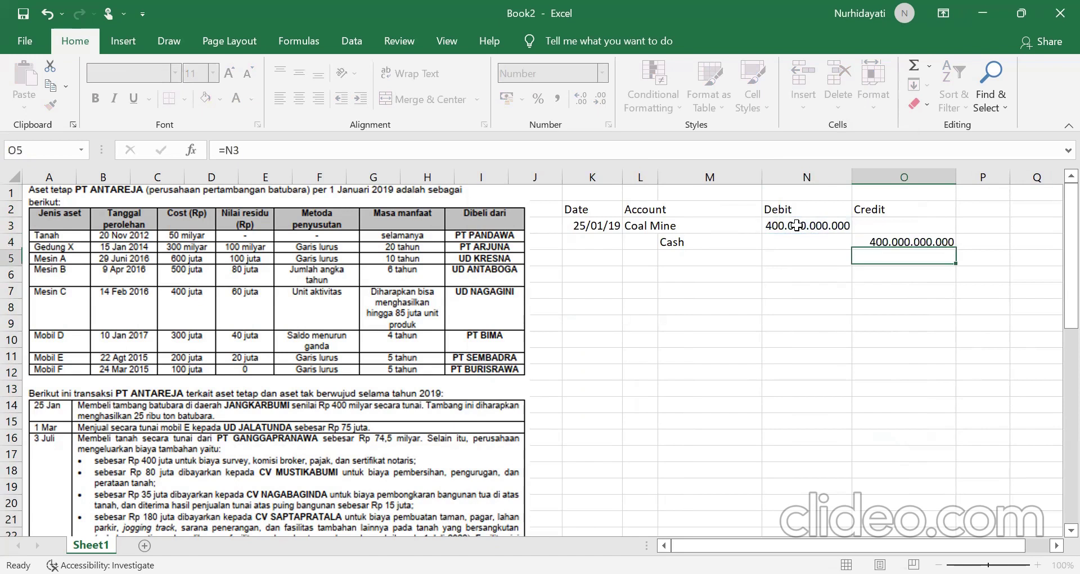
Step: Enter the date 1 mar 19 in K5 for the next journal entry
left_click(583, 261)
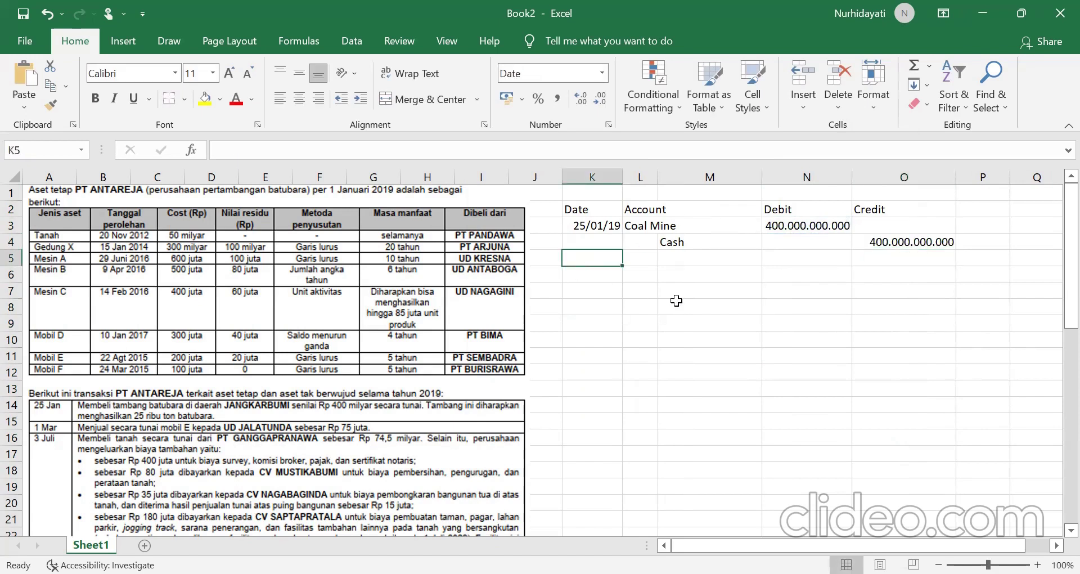
type("1 m")
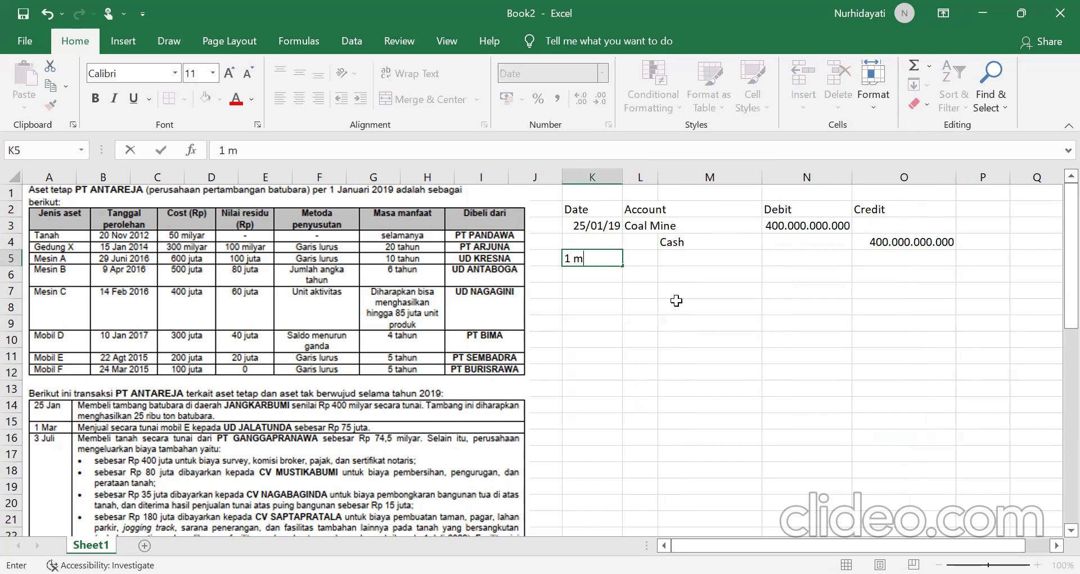
type("ar 19")
key("Tab")
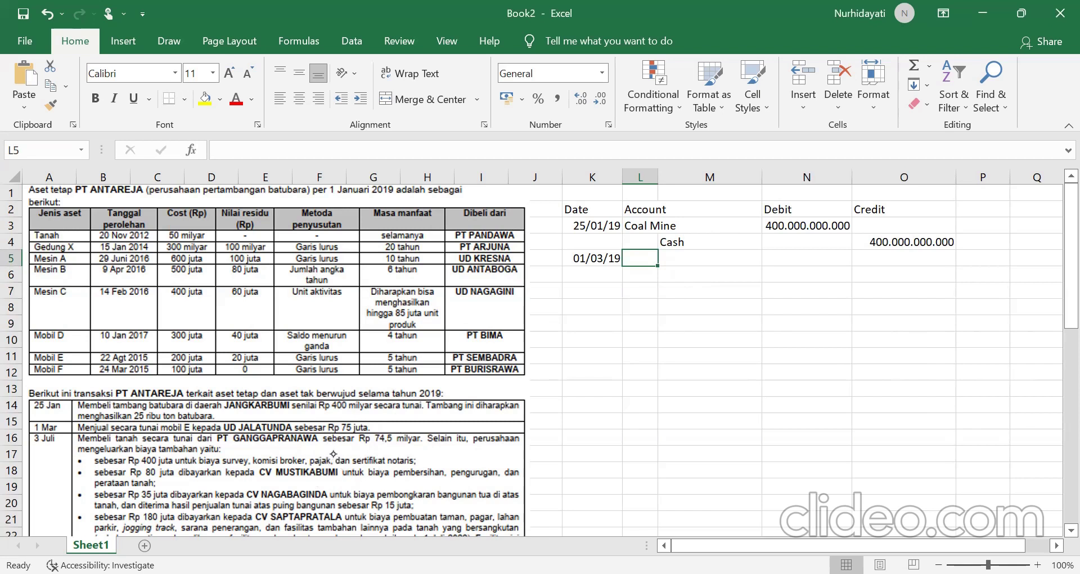
Step: Circle Mobil E in black ink, then use red ink to circle 22 Agt 2015 and 1 Mar and underline the asset's residual value
left_click_drag(68, 347, 66, 348)
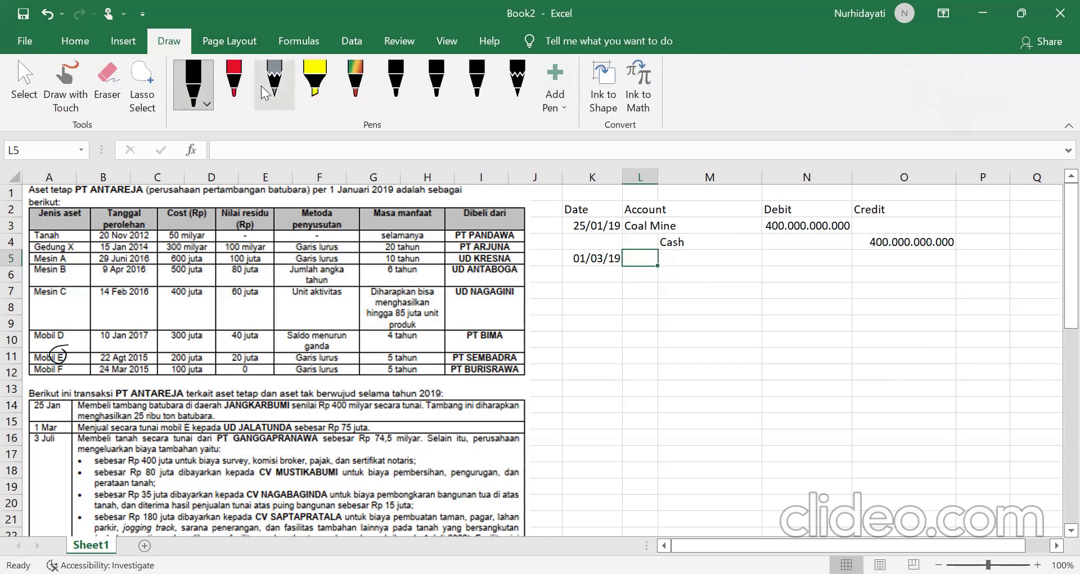
left_click(233, 82)
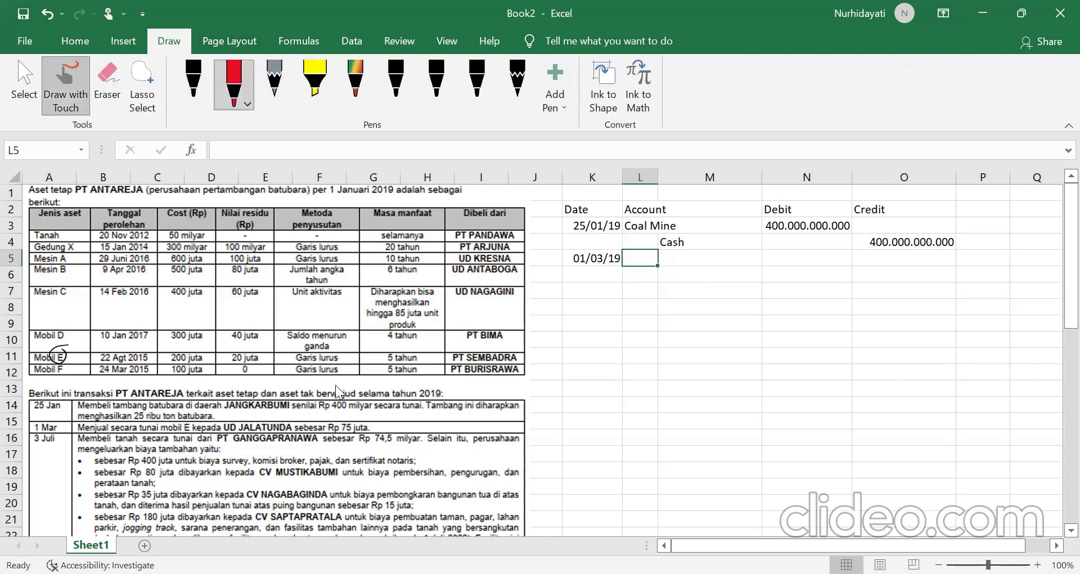
mouse_move(132, 348)
left_mouse_down()
mouse_move(105, 349)
mouse_move(125, 364)
mouse_move(155, 354)
mouse_move(127, 344)
left_mouse_up()
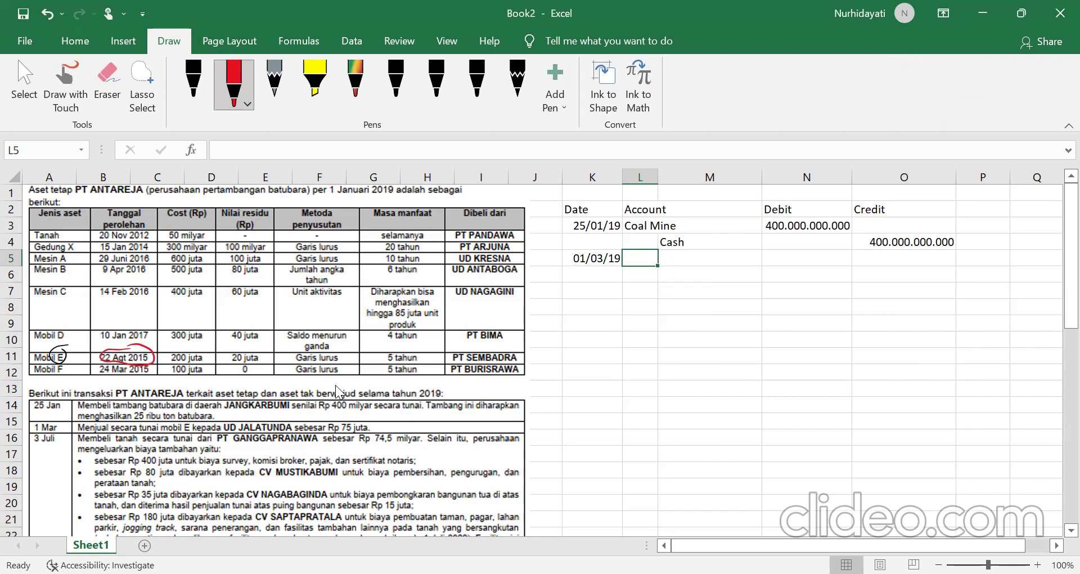
left_click_drag(236, 366, 248, 361)
mouse_move(45, 415)
left_mouse_down()
mouse_move(62, 428)
mouse_move(53, 413)
left_mouse_up()
Step: Enter Depr. Expense in L5 as the debited account and Accum.depr._mobil E in M6 as the indented credited account
type("DE")
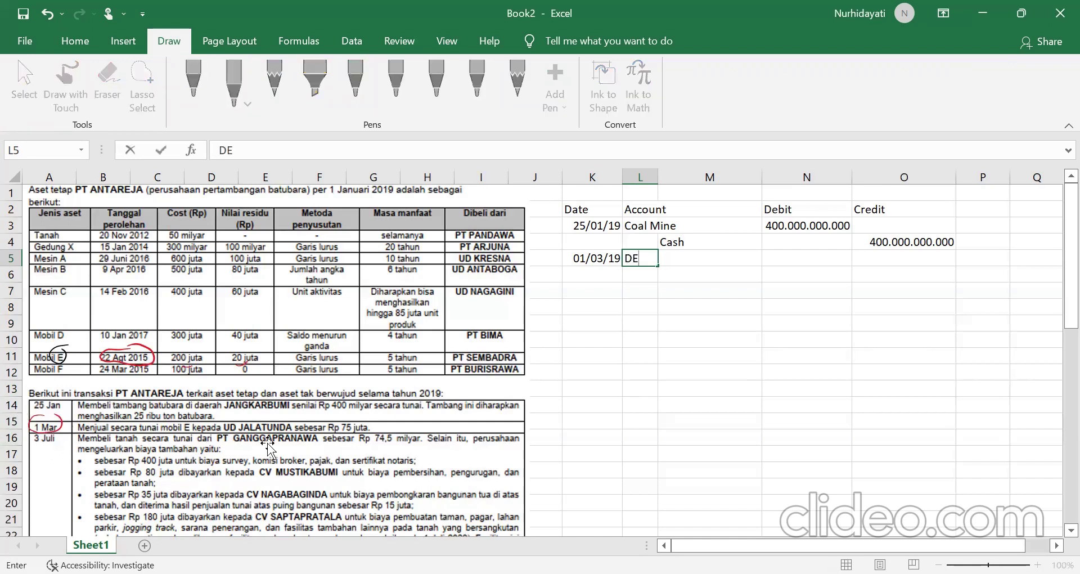
type("pr. expense")
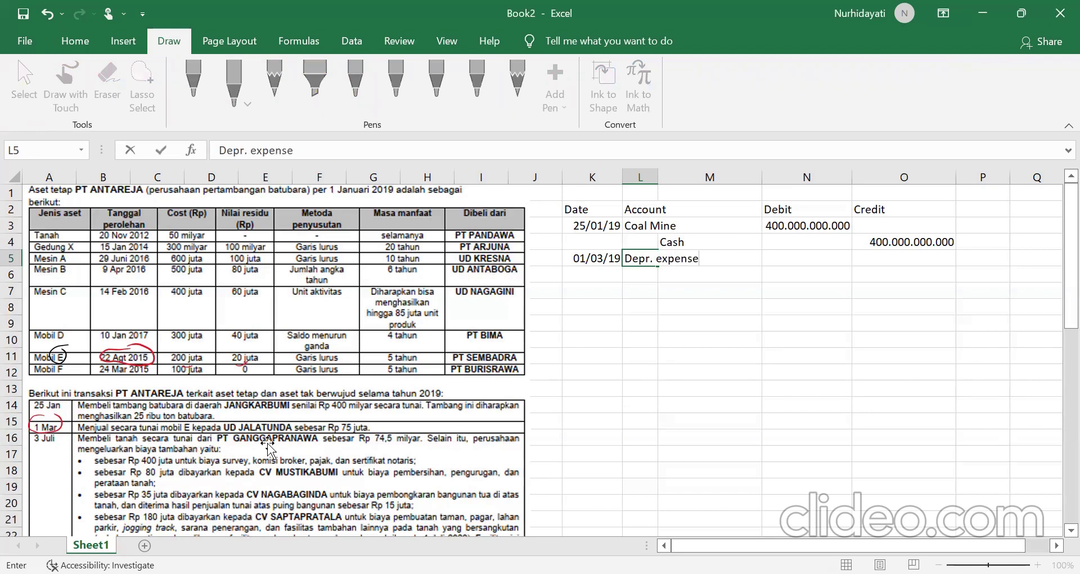
key("Return")
key("Right")
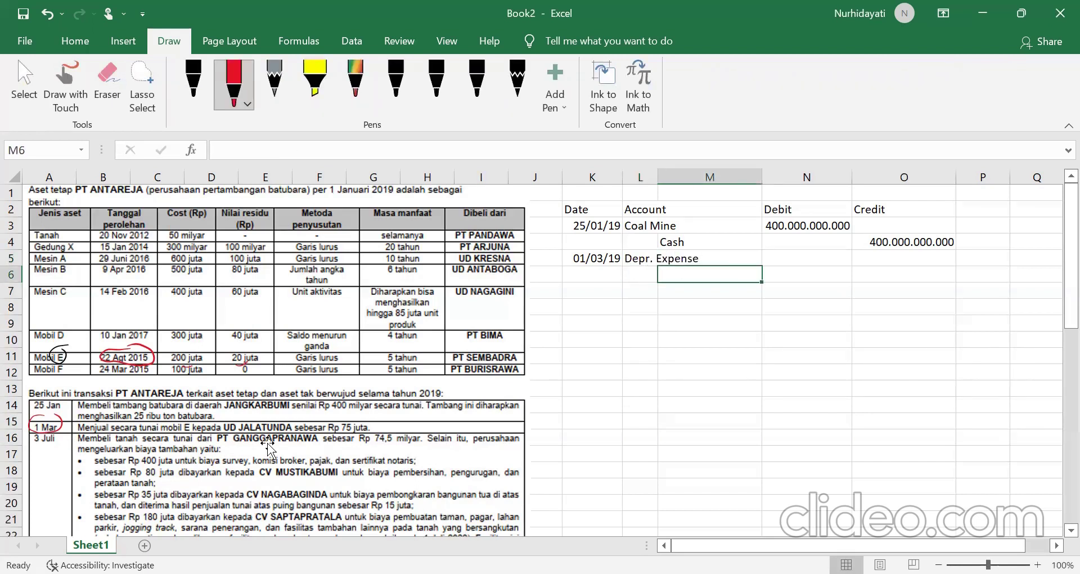
type("Acc")
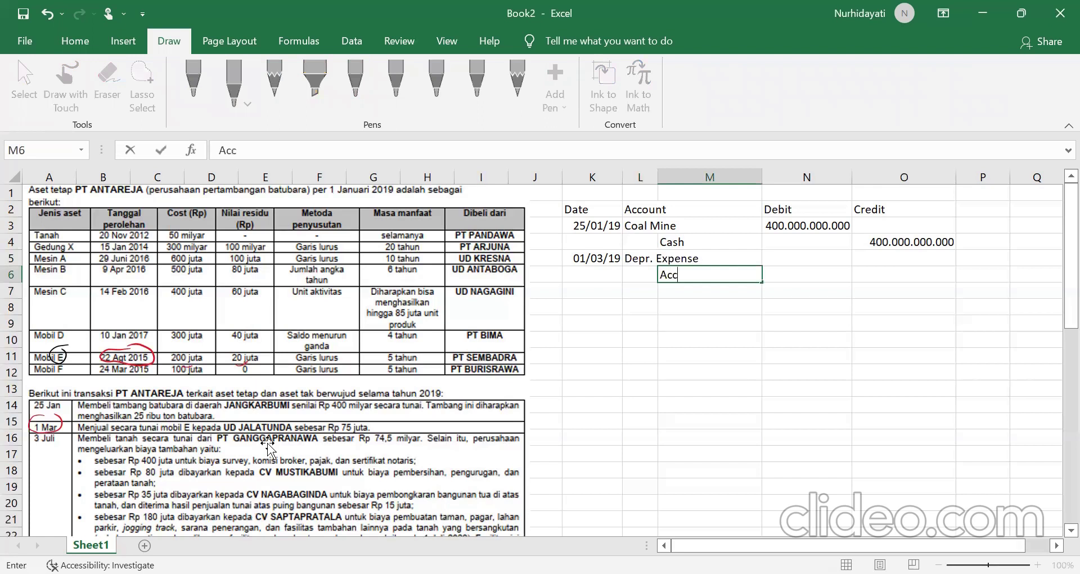
type("um.depr._mobil E")
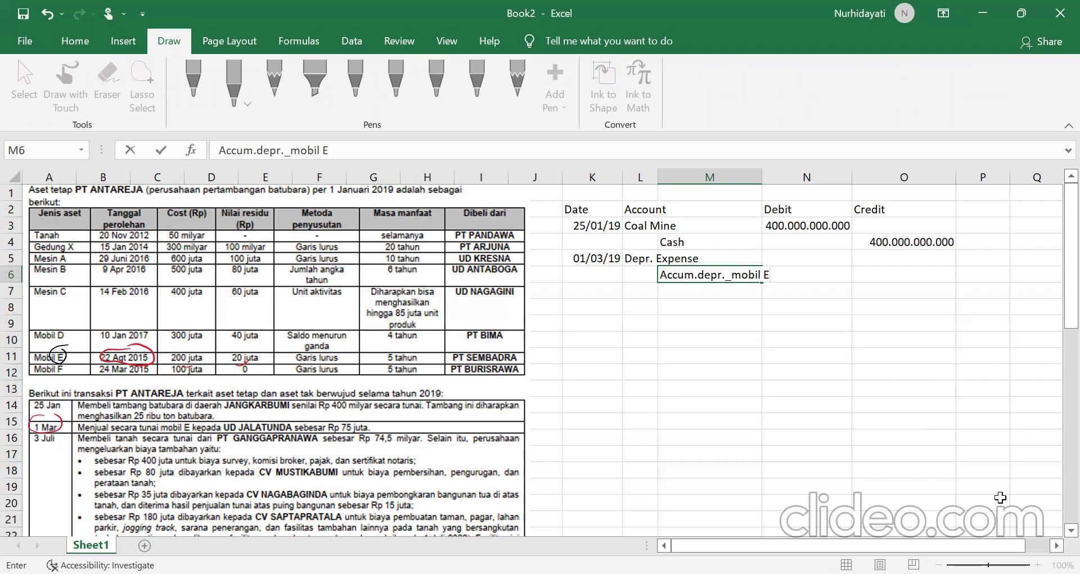
left_click(616, 357)
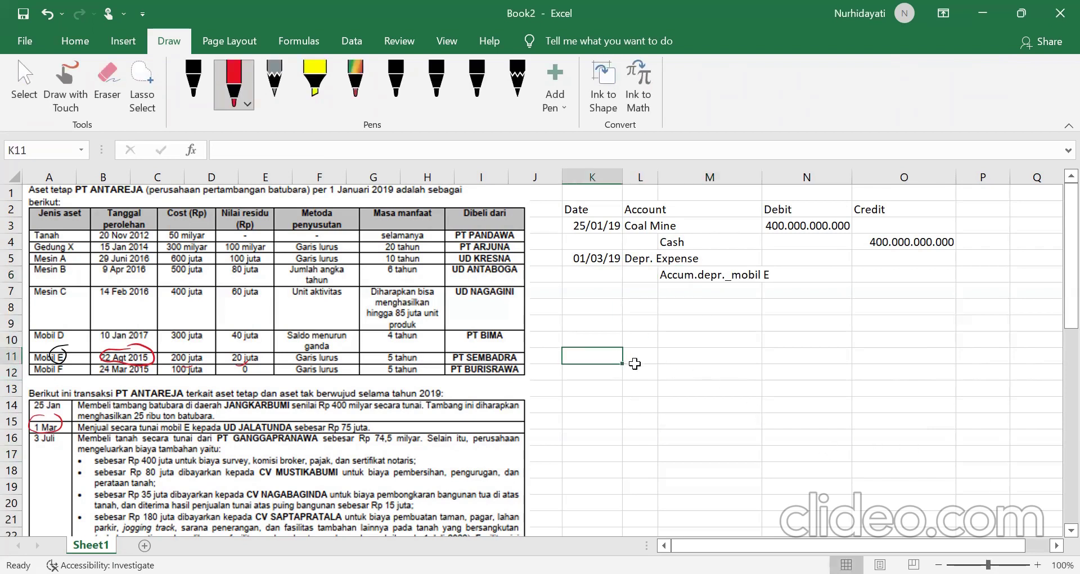
Step: Start a months-of-use list in row 13 with 2015 as text in K13, 4 in L13 and bulan in M13
left_click(634, 363)
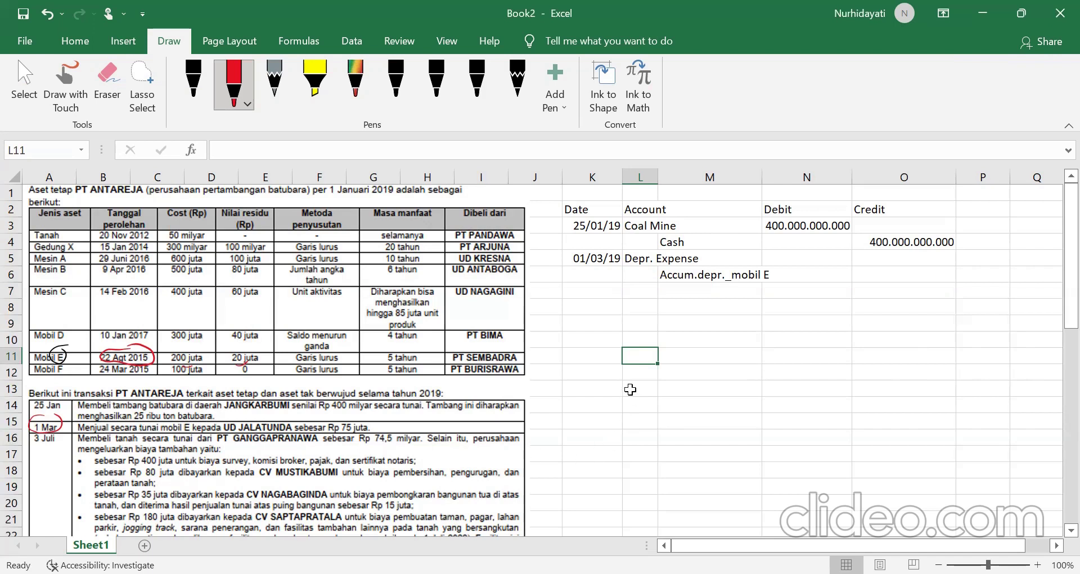
left_click(597, 353)
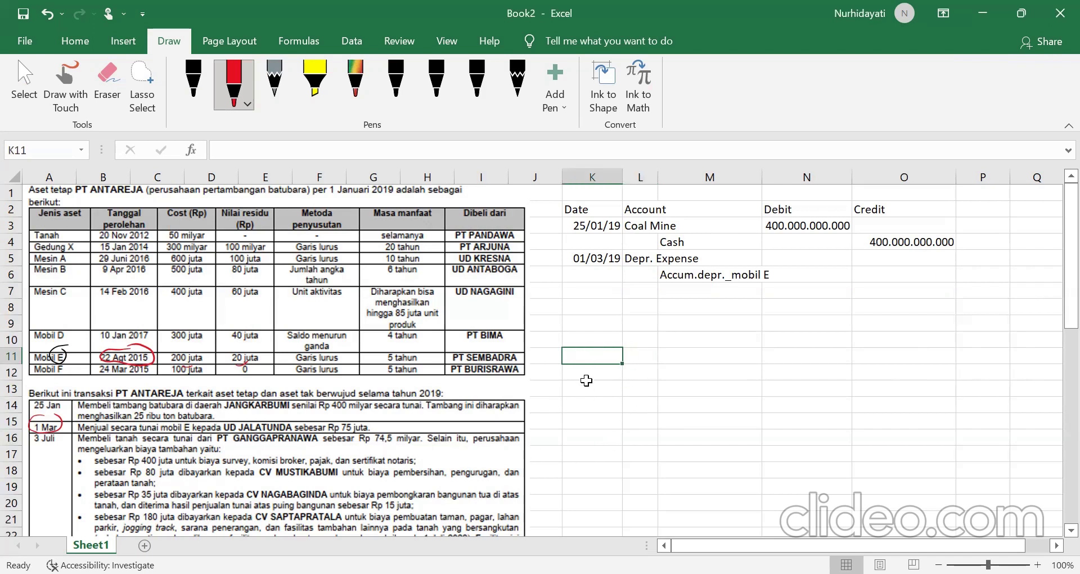
left_click(586, 382)
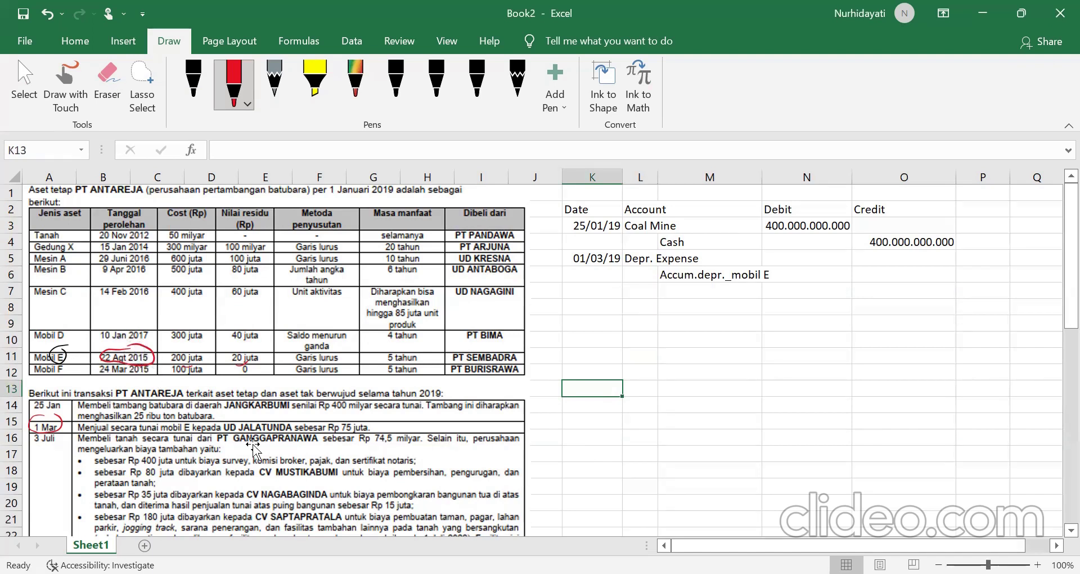
type("'20")
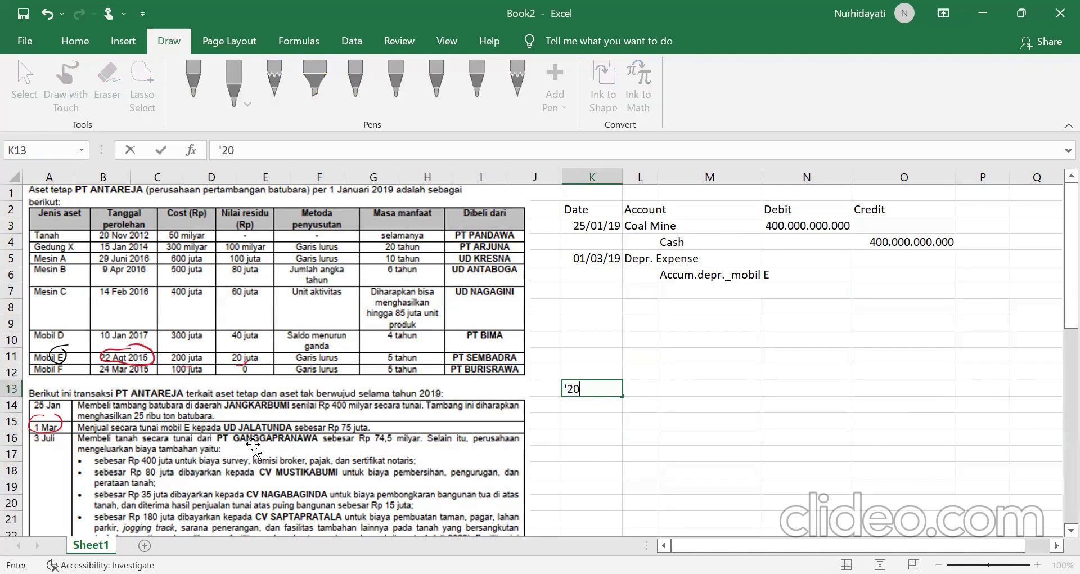
type("15")
key("Tab")
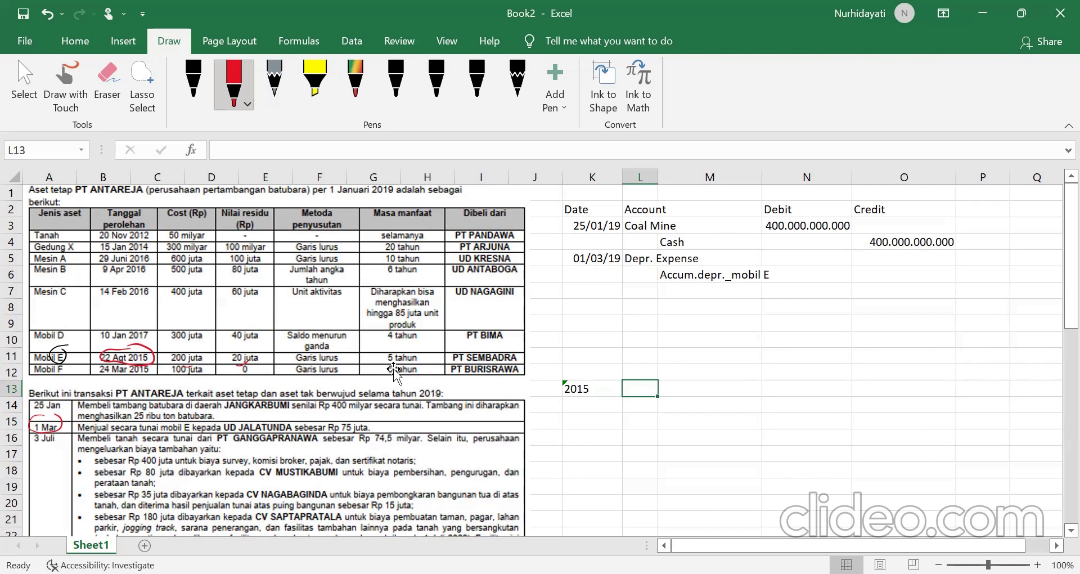
type("4")
key("Tab")
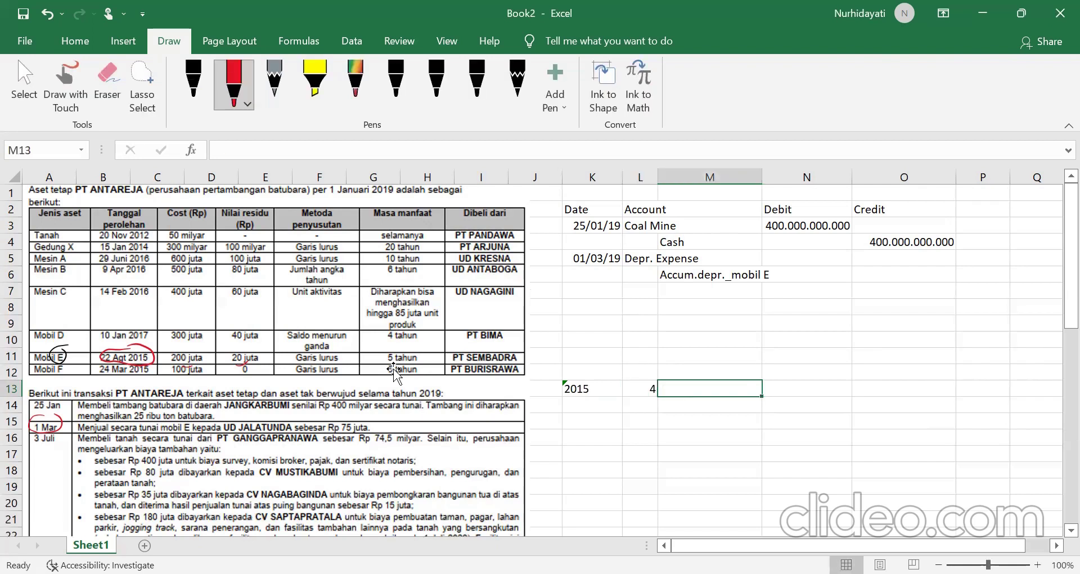
type("bulan")
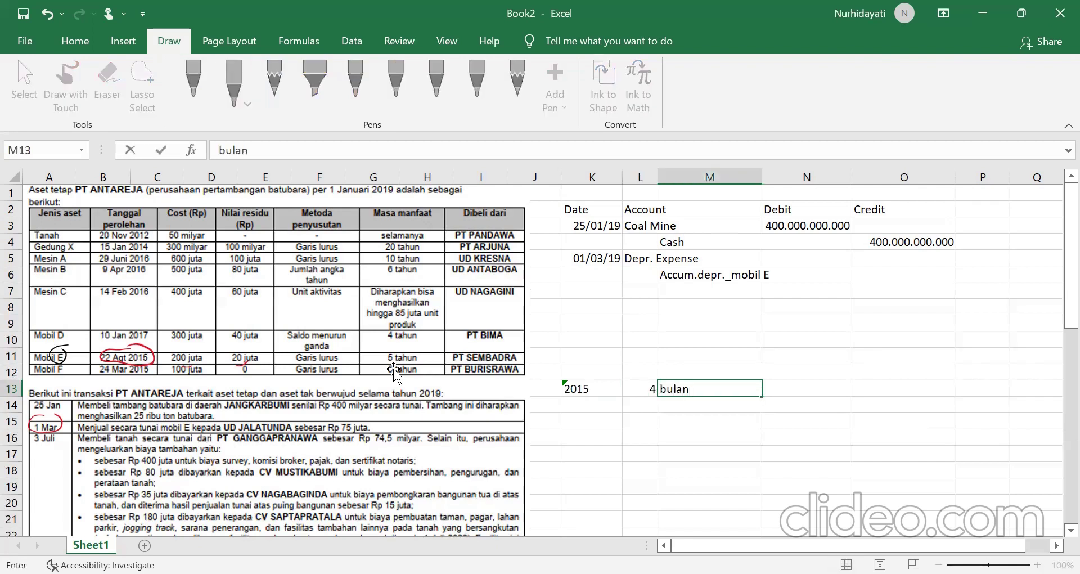
key("Return")
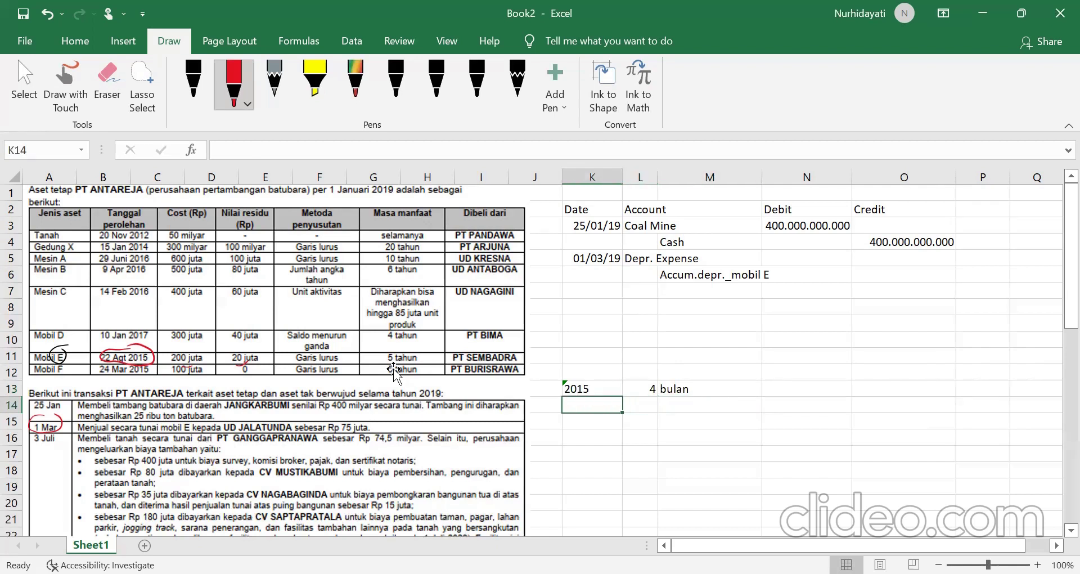
Step: Add the years 2016, 2017 and 2018 as text in K14:K16, each with 12 months in column L
type("'2016")
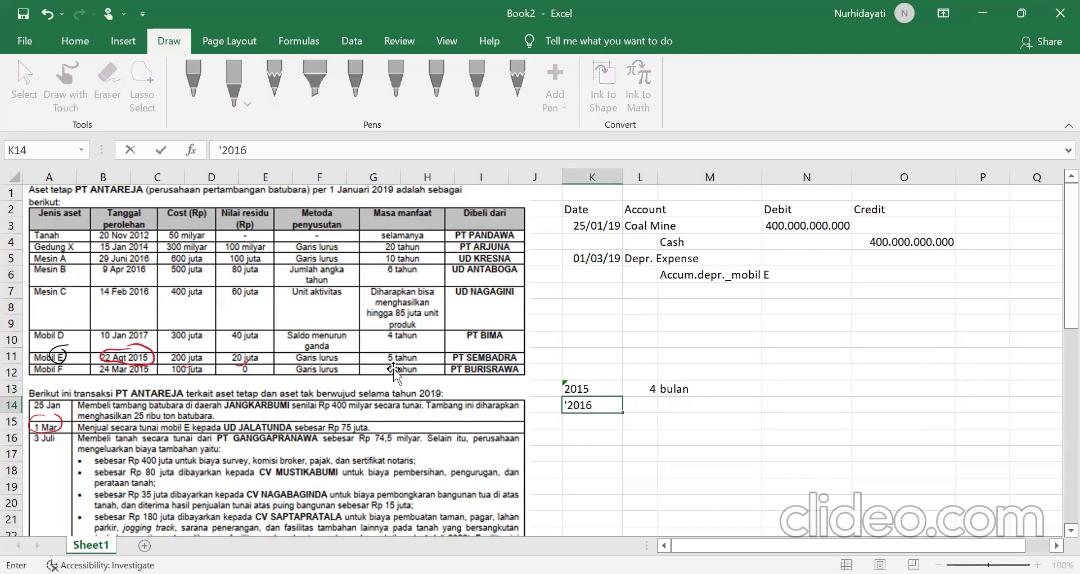
key("Tab")
type("12")
key("Return")
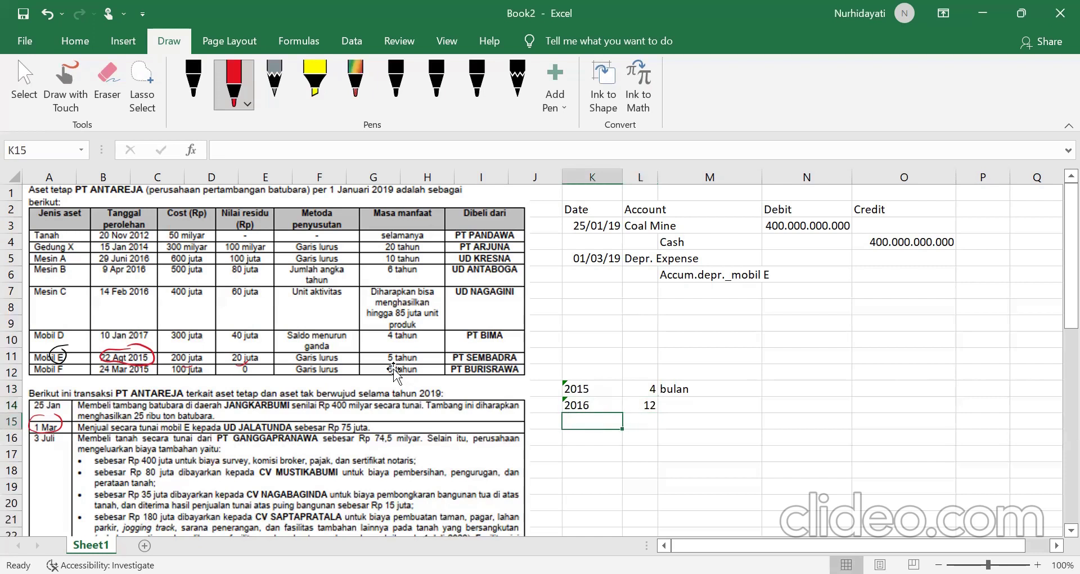
type("'2017")
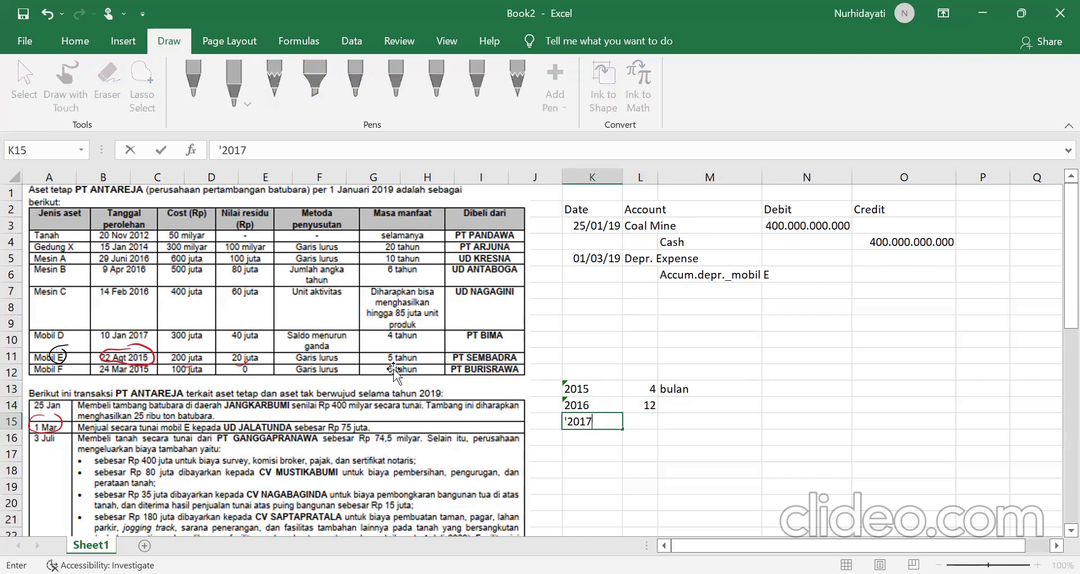
key("Tab")
type("12")
key("Return")
type("'2018")
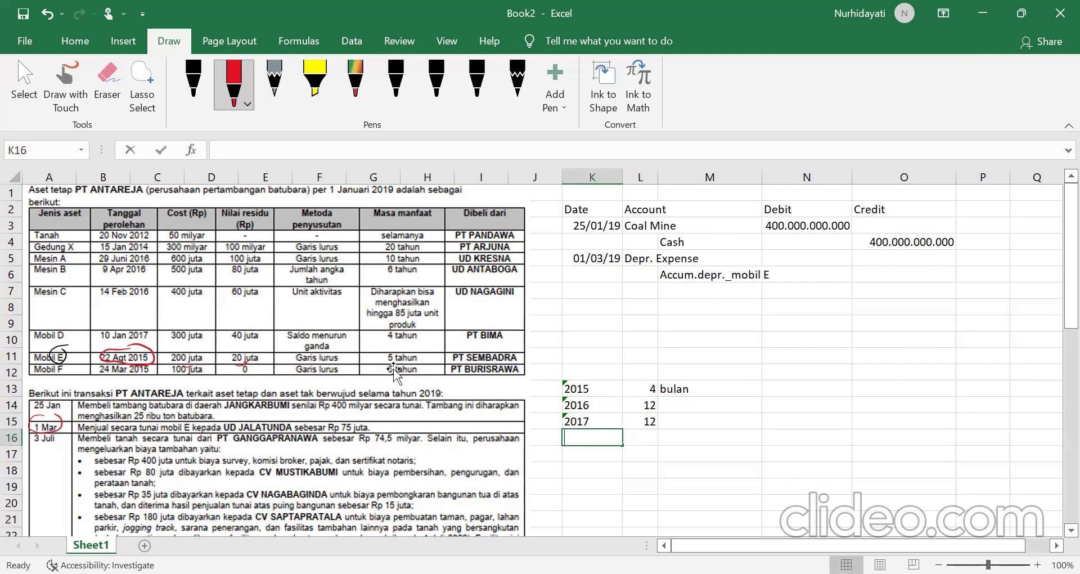
key("Tab")
type("12")
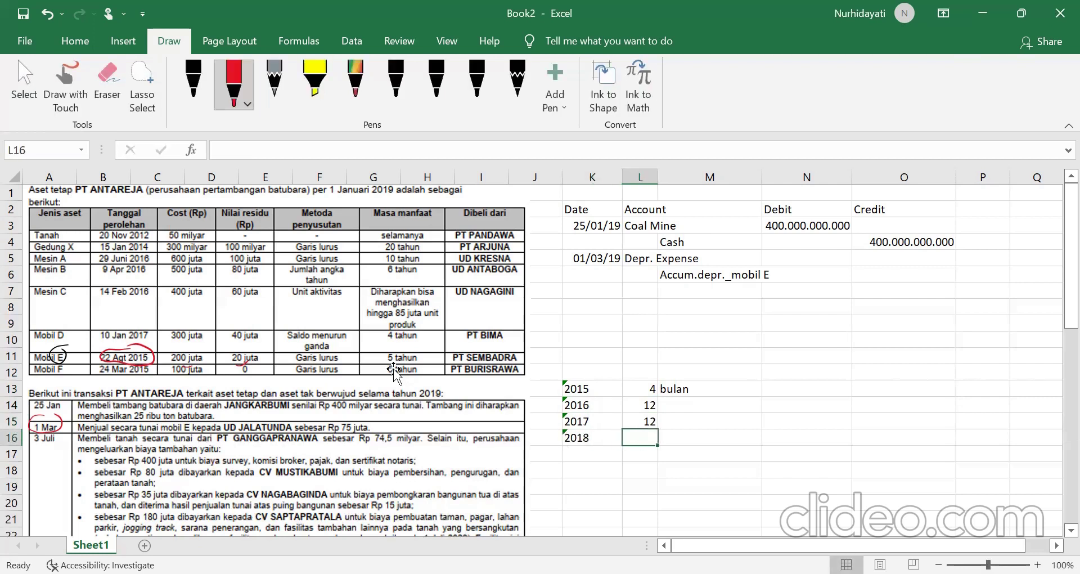
key("Return")
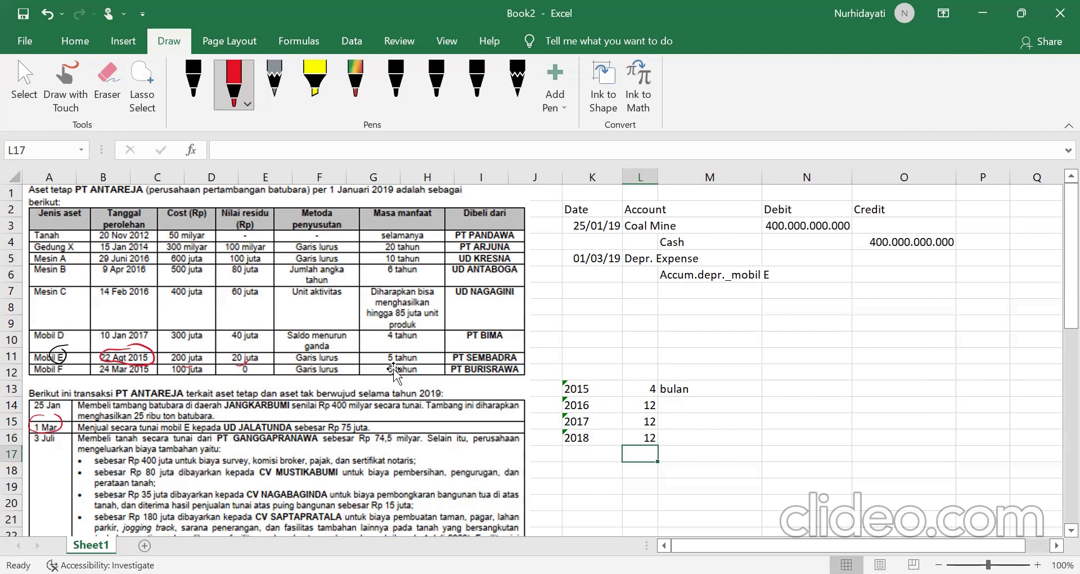
Step: Add the year 2019 as text in K17 with 2 months in L17
left_click(587, 453)
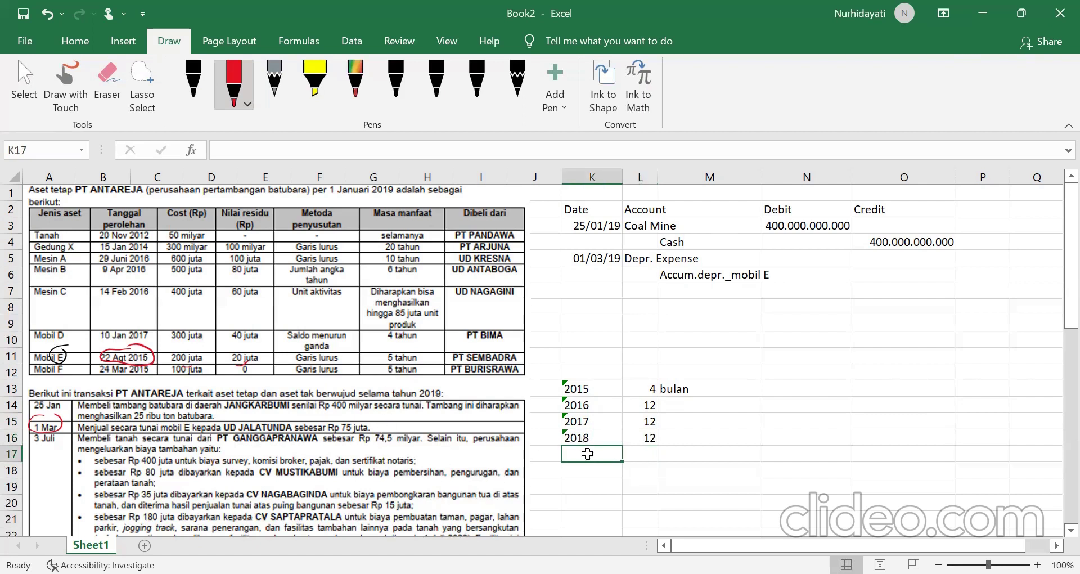
type("'2019")
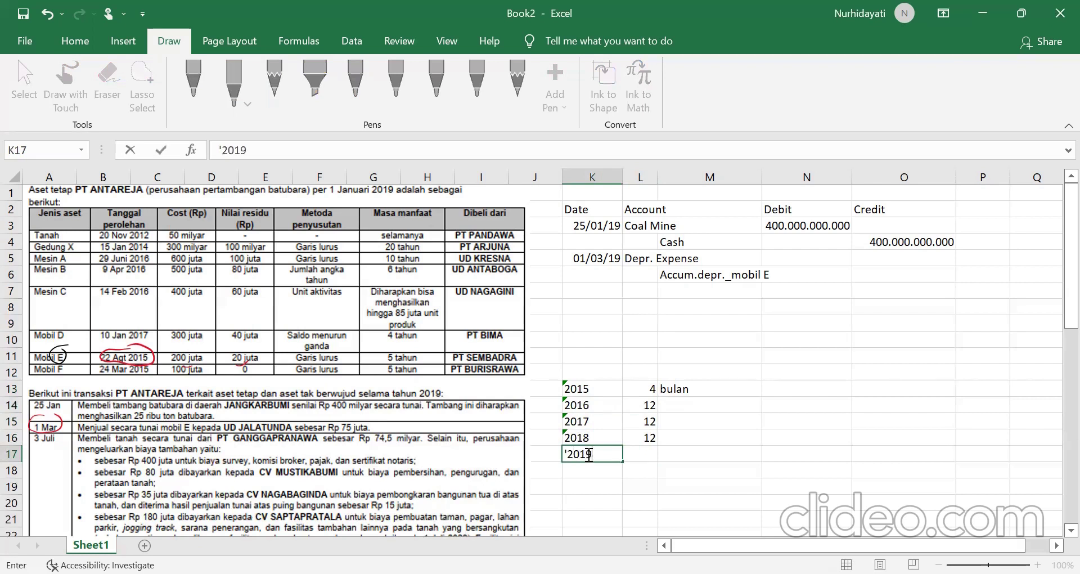
key("Tab")
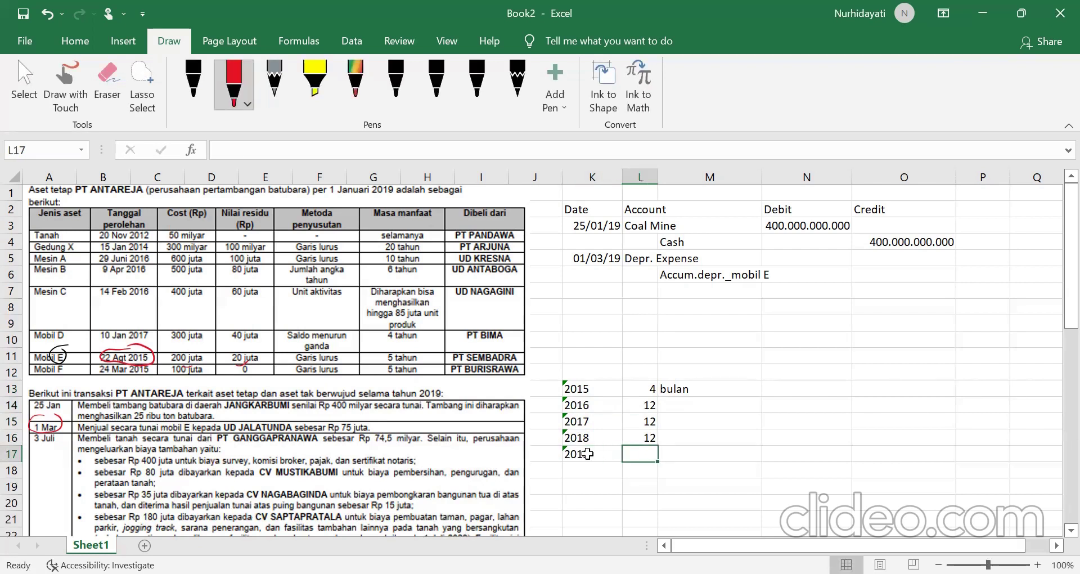
type("2")
key("Return")
Step: Total the months of use in L18 with a SUM of L13:L17 and select that cell
type("=")
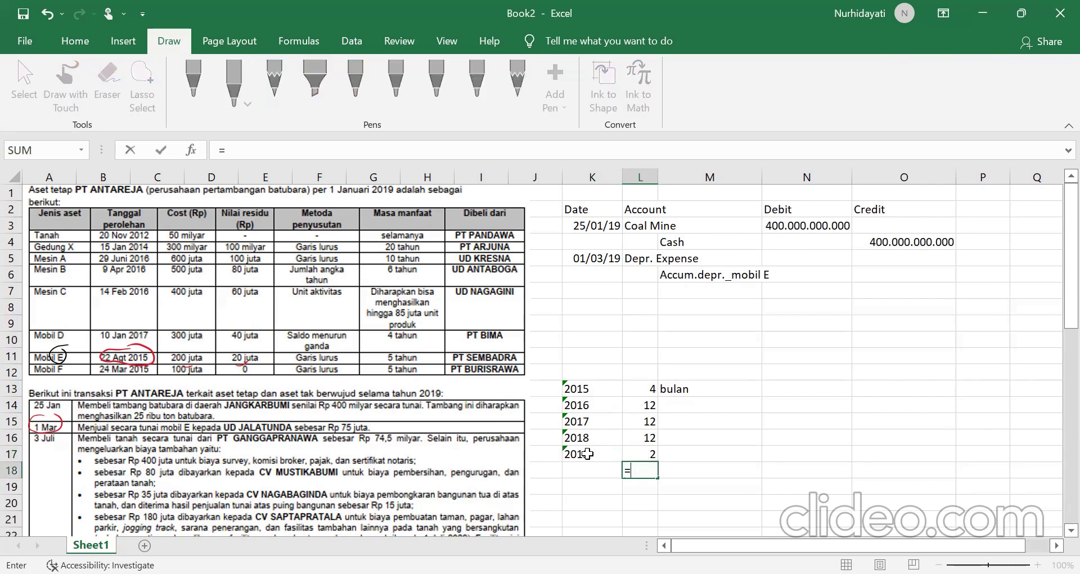
type("sum(")
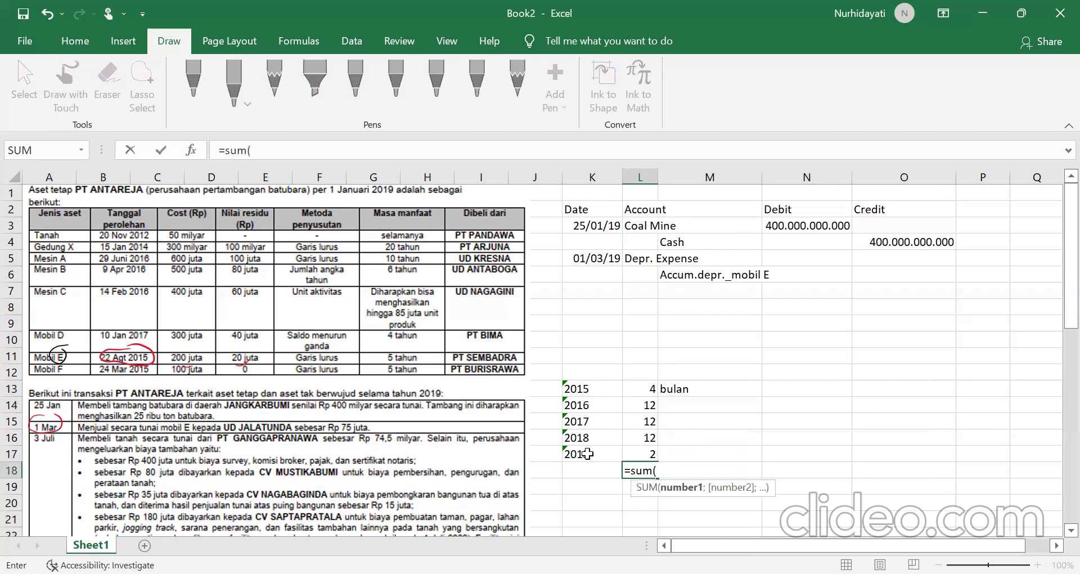
left_click_drag(640, 389, 644, 452)
key("Return")
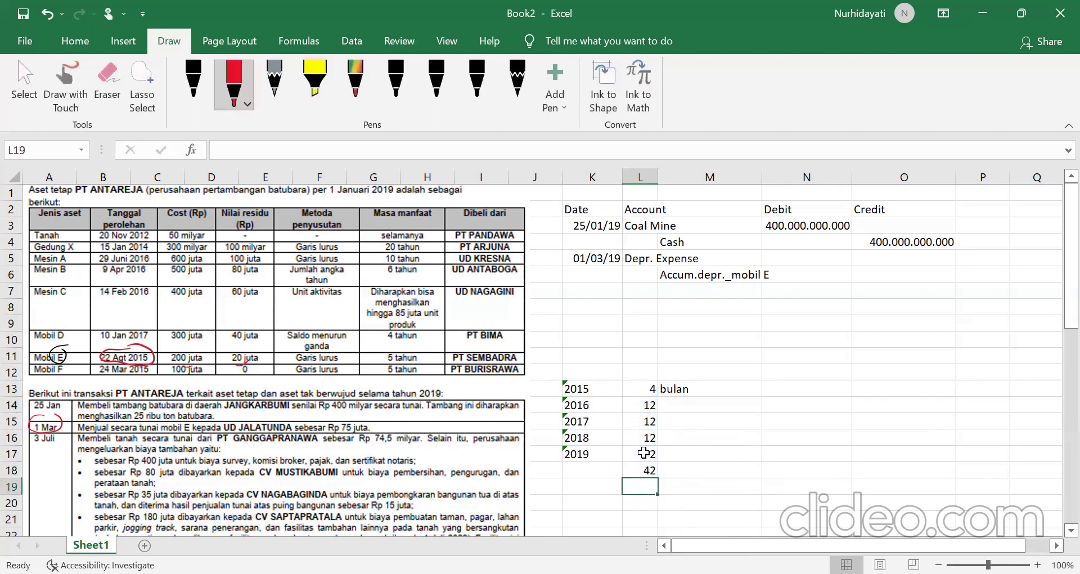
left_click(648, 470)
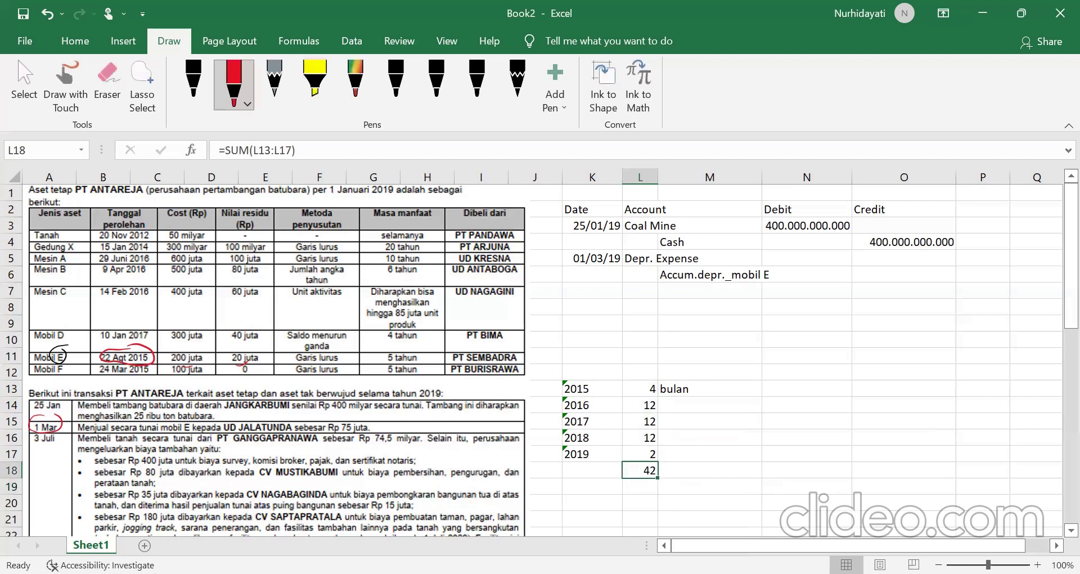
Step: Label K19 below the months-of-use list as depresiasi tahunan
left_click(587, 485)
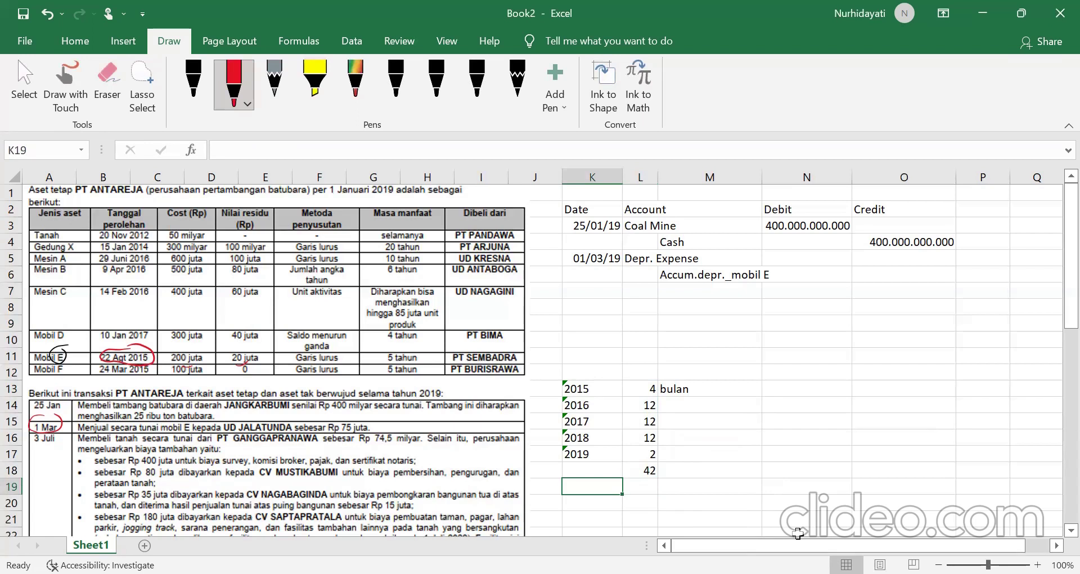
type("depresiasi")
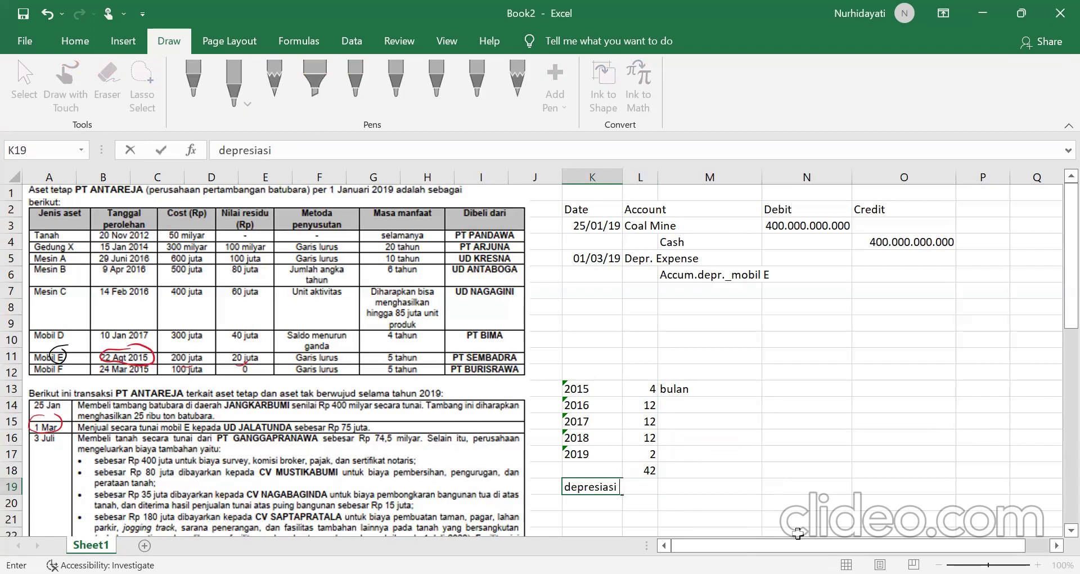
type(" y")
key("BackSpace")
type("tahunan")
key("Tab")
key("Tab")
key("Tab")
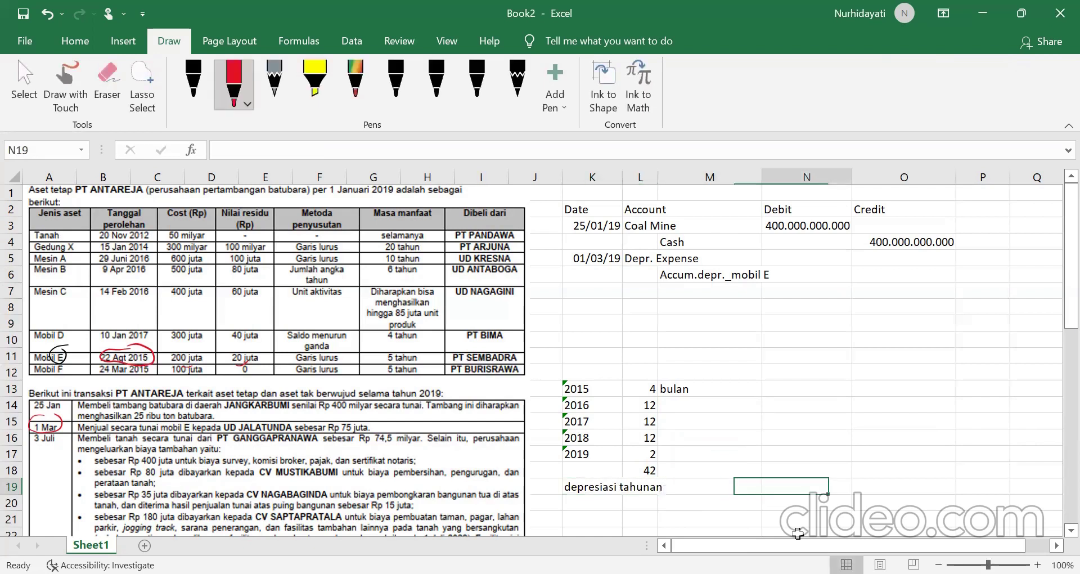
type("=")
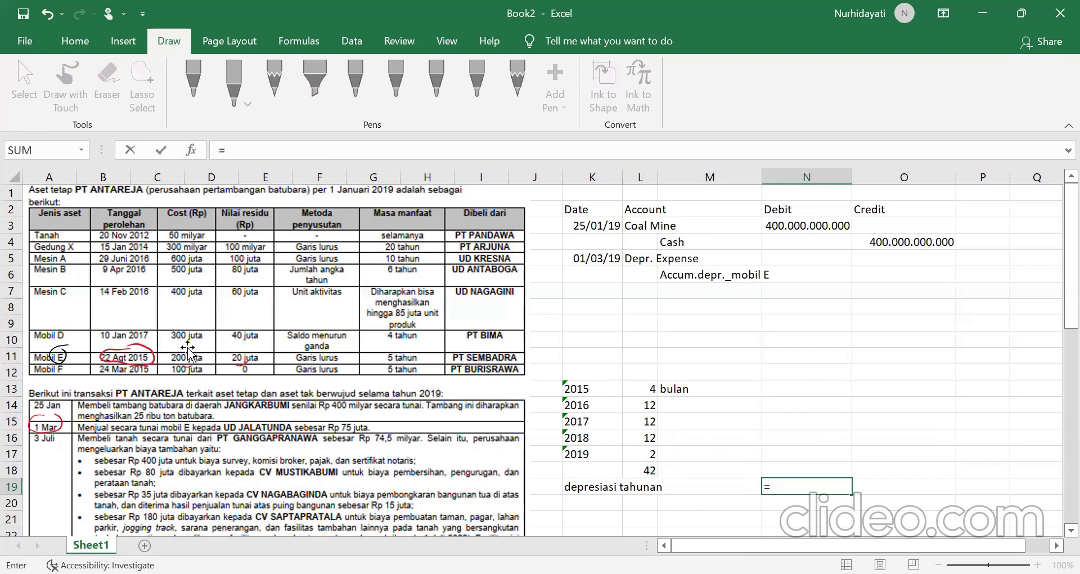
type("(200000000-200")
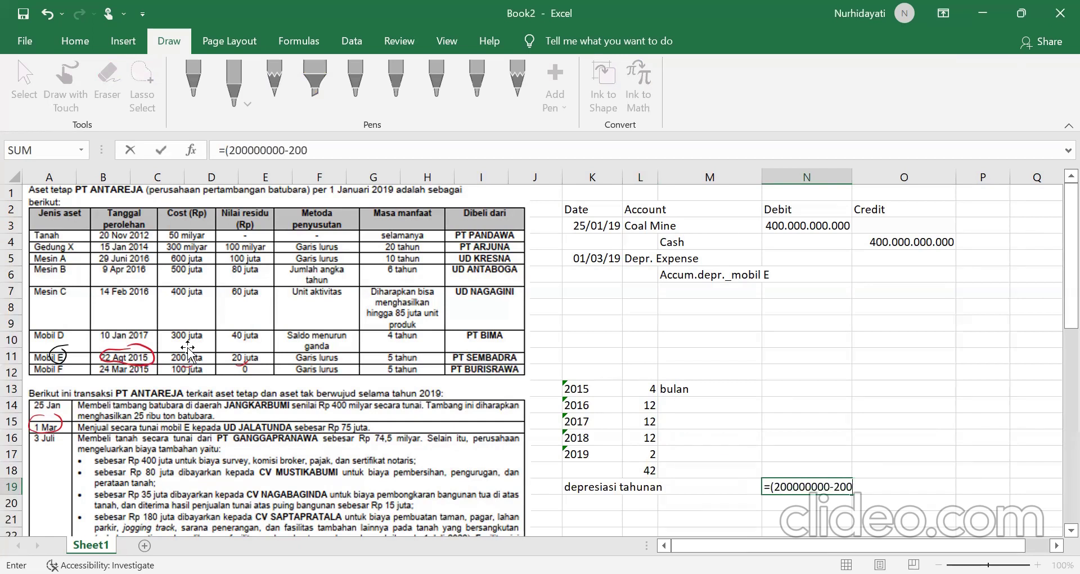
type("00000)/5")
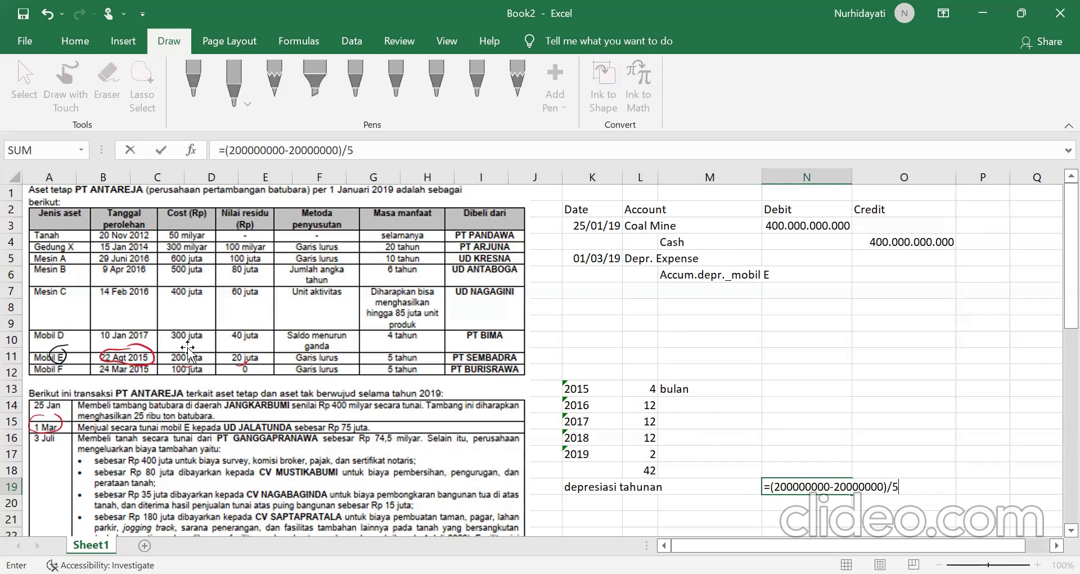
key("Return")
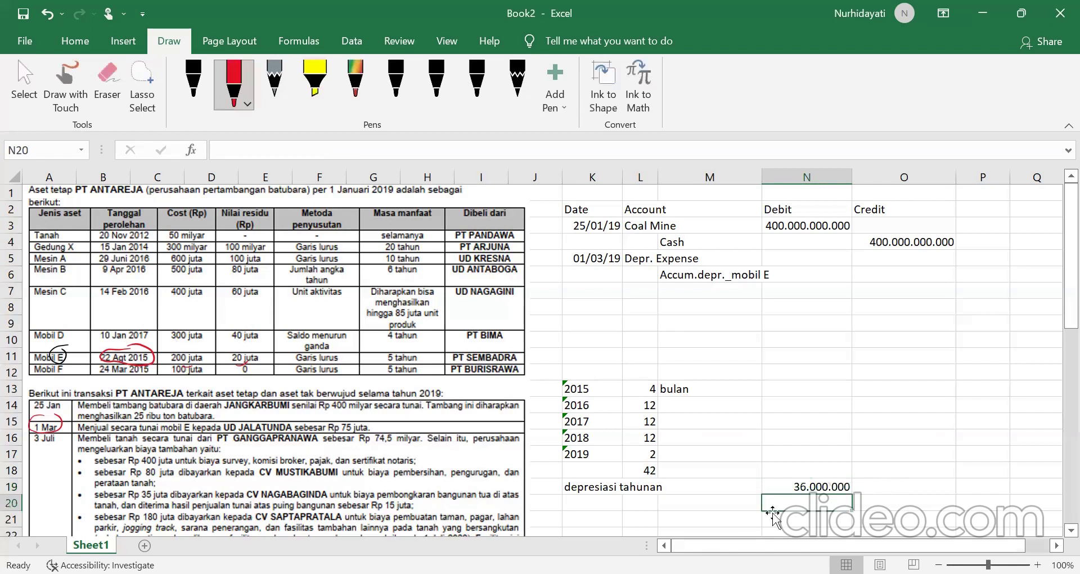
Step: Calculate Mobil E's accumulated depreciation in N18 with =(42/12)*N19 and select that cell
left_click(810, 489)
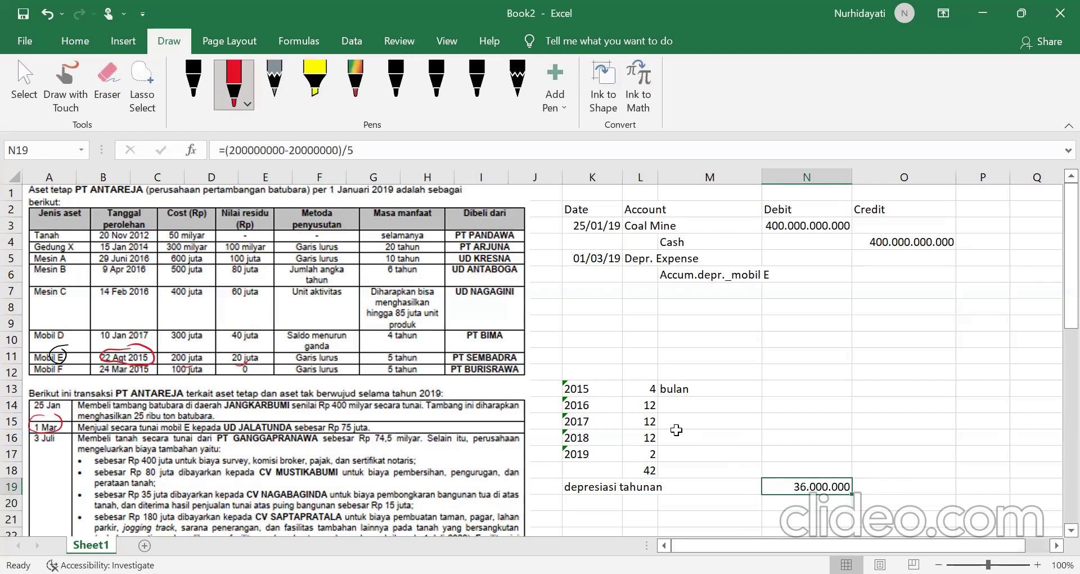
left_click(651, 470)
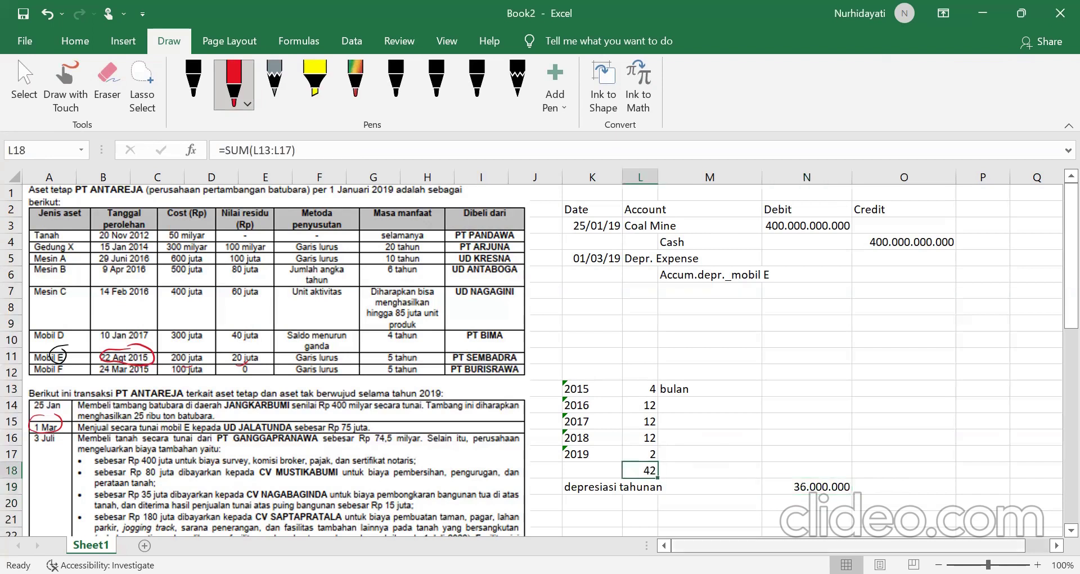
left_click(788, 472)
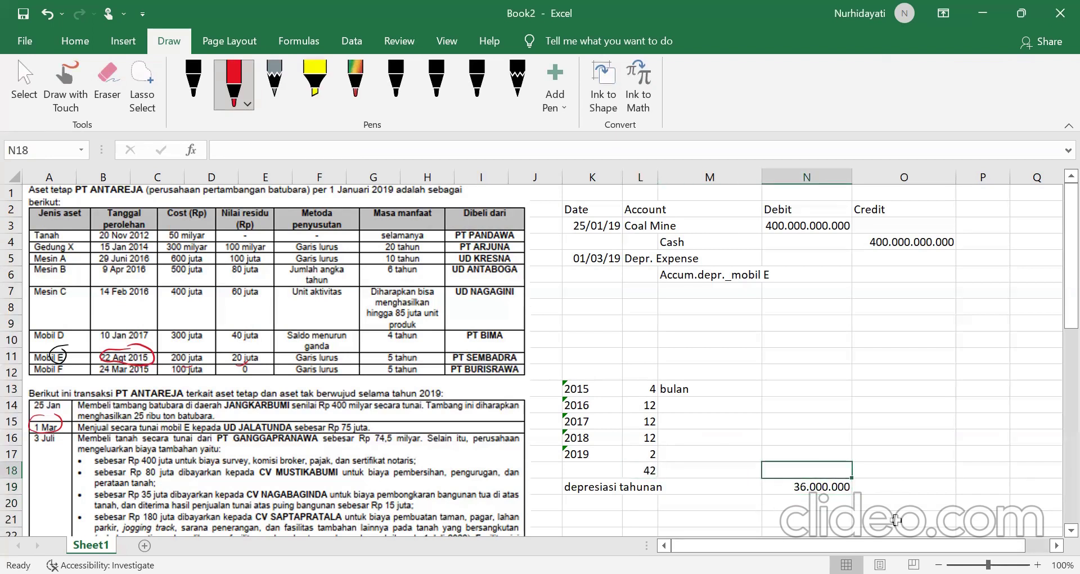
type("=(42/")
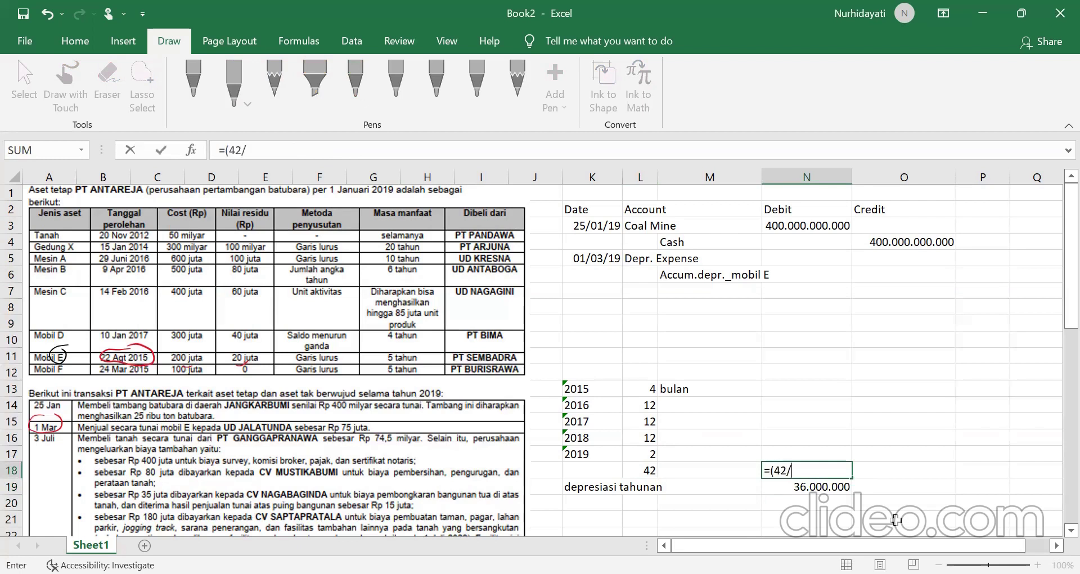
type("12)*")
left_click(834, 486)
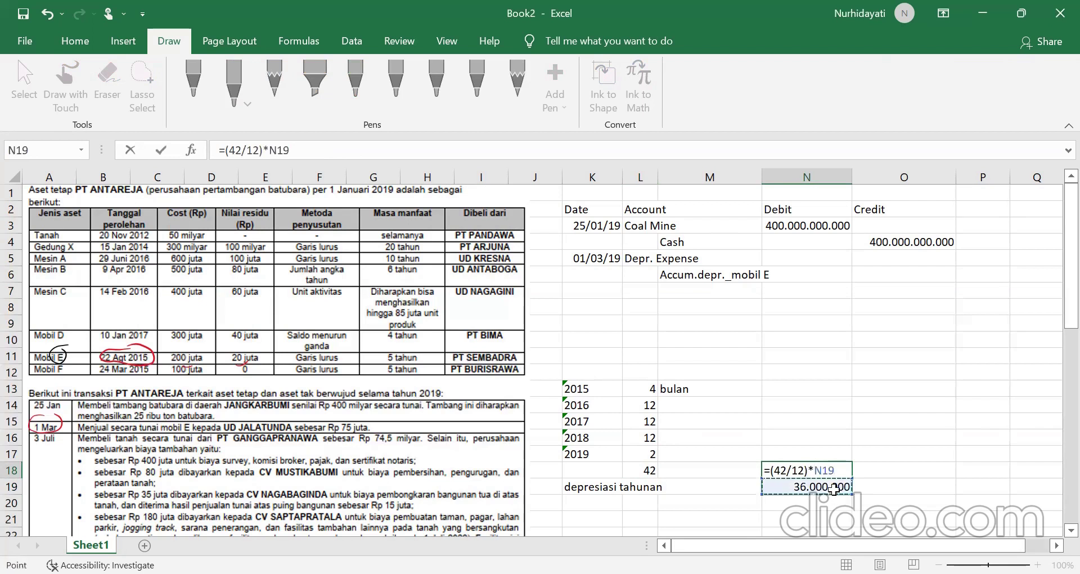
key("Return")
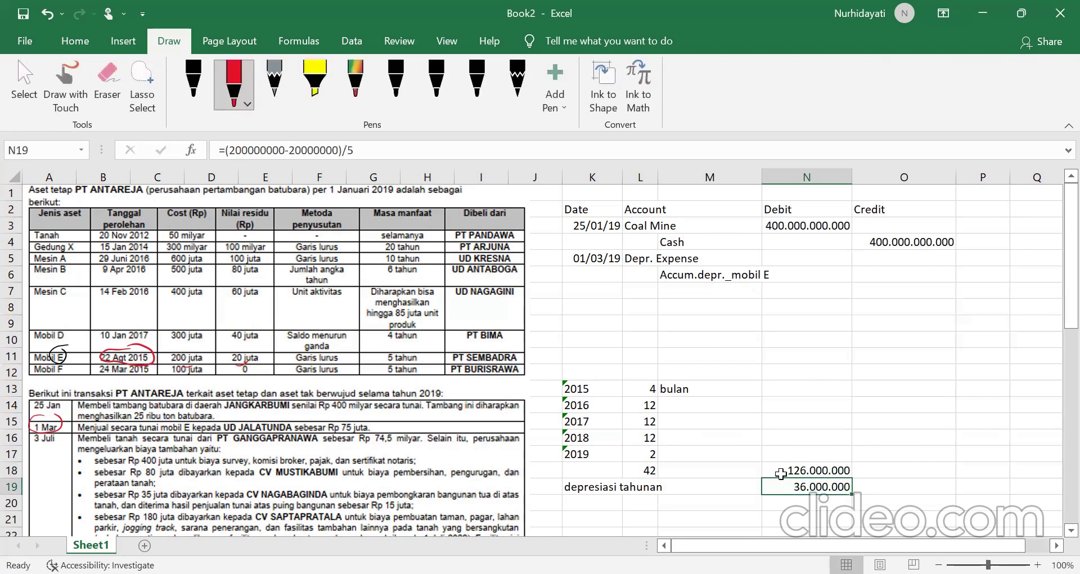
left_click(783, 471)
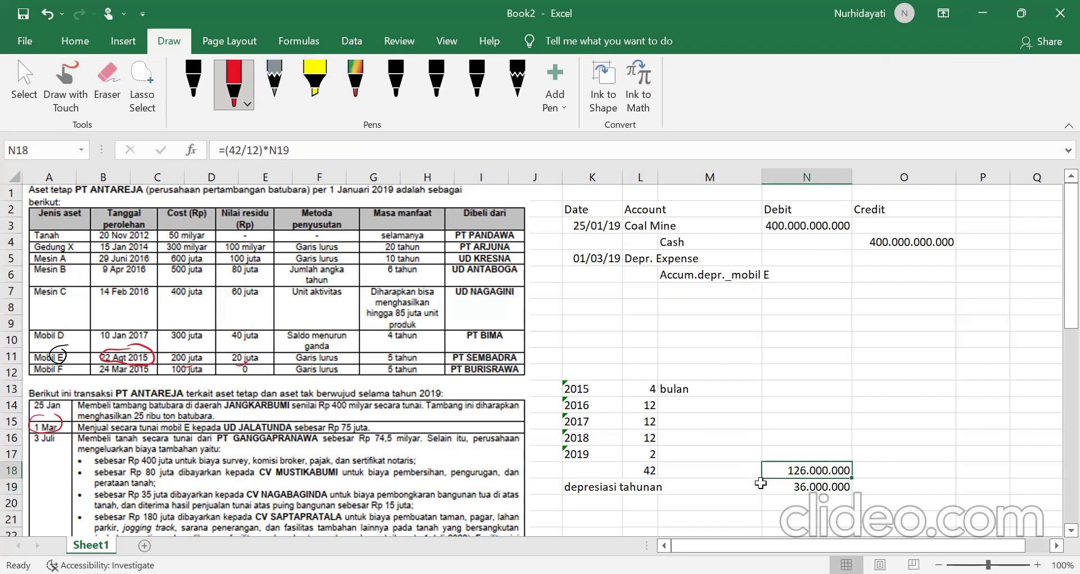
Step: Enter the 01/03/19 depreciation expense debit in N5 as =2/12*N19
left_click(652, 259)
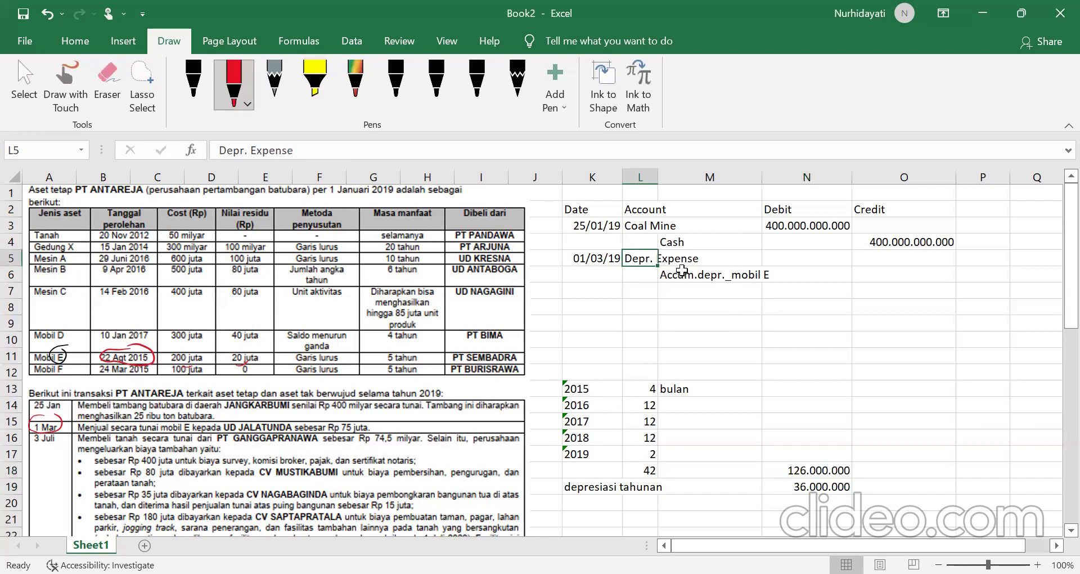
left_click(640, 453)
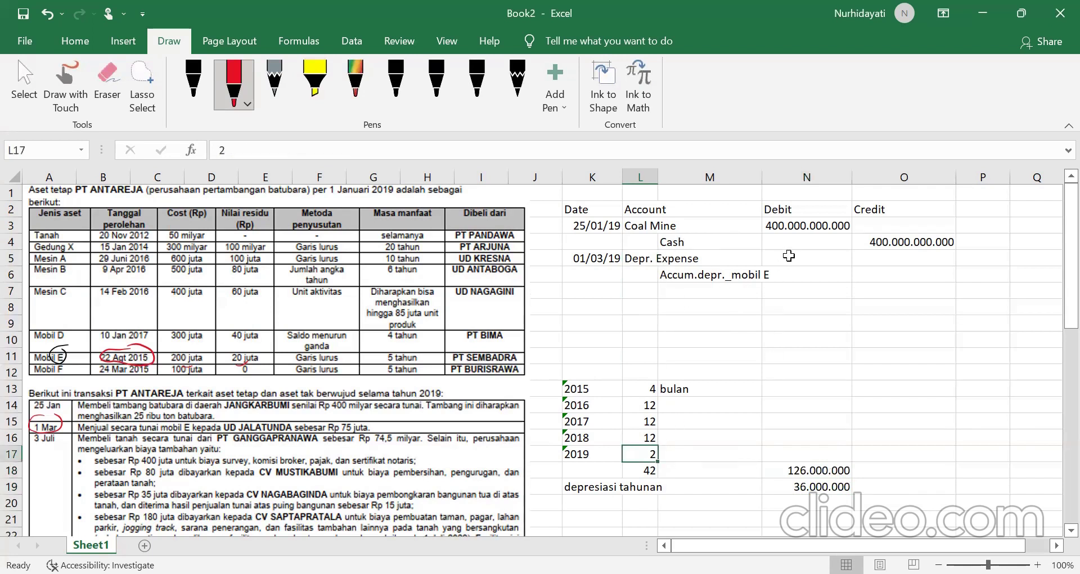
left_click(794, 257)
type("=")
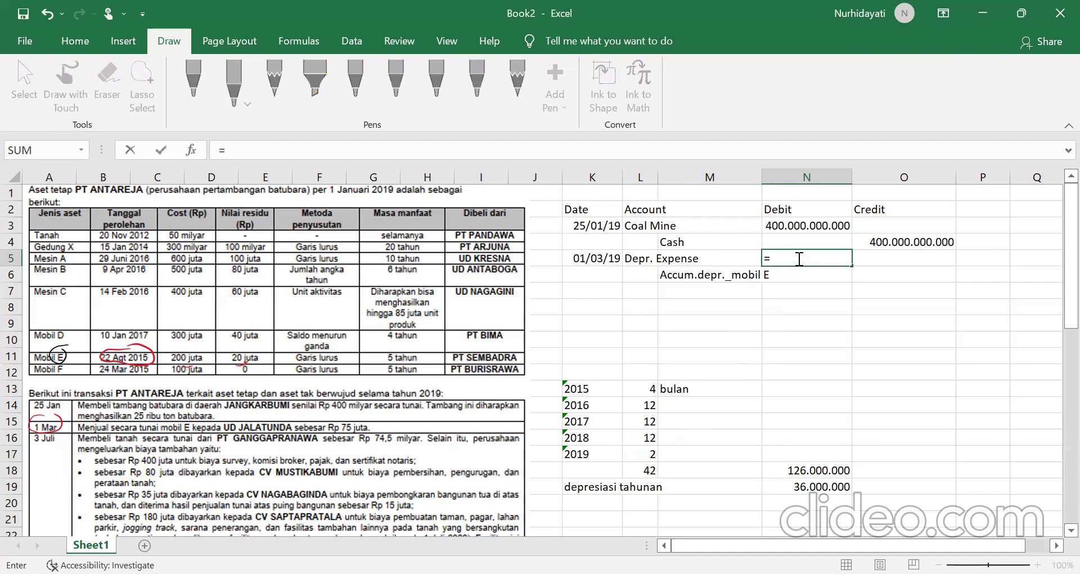
type("2/12*")
left_click(824, 487)
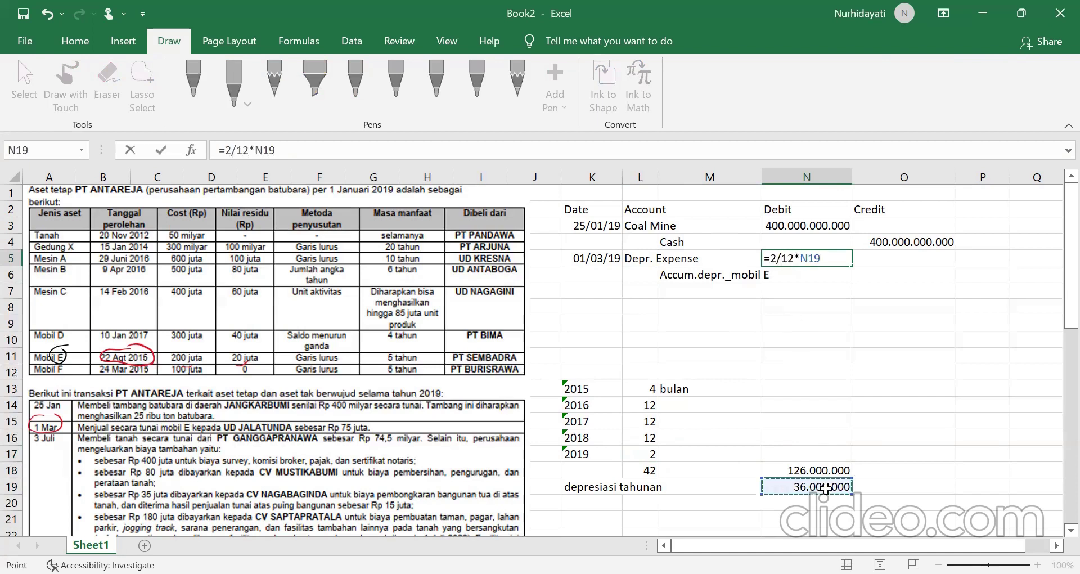
key("Return")
Step: Credit Mobil E's accumulated depreciation in O6 by linking the cell to the debit in N5
left_click(900, 280)
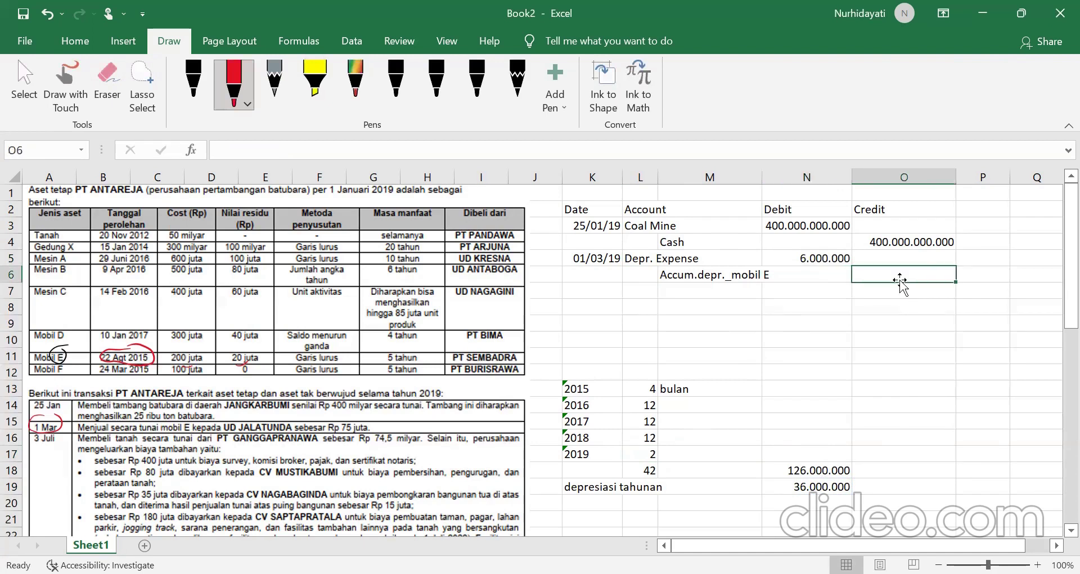
type("=")
key("Up")
key("Left")
key("Return")
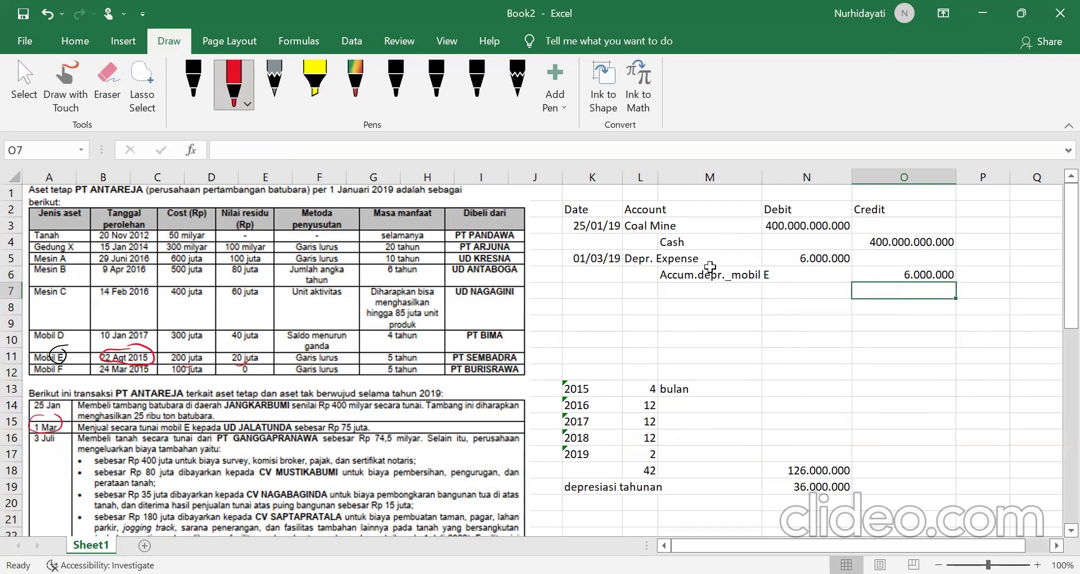
Step: Start the Mobil E sale entry with the account Accum.depr_mobil E in L7
left_click(642, 287)
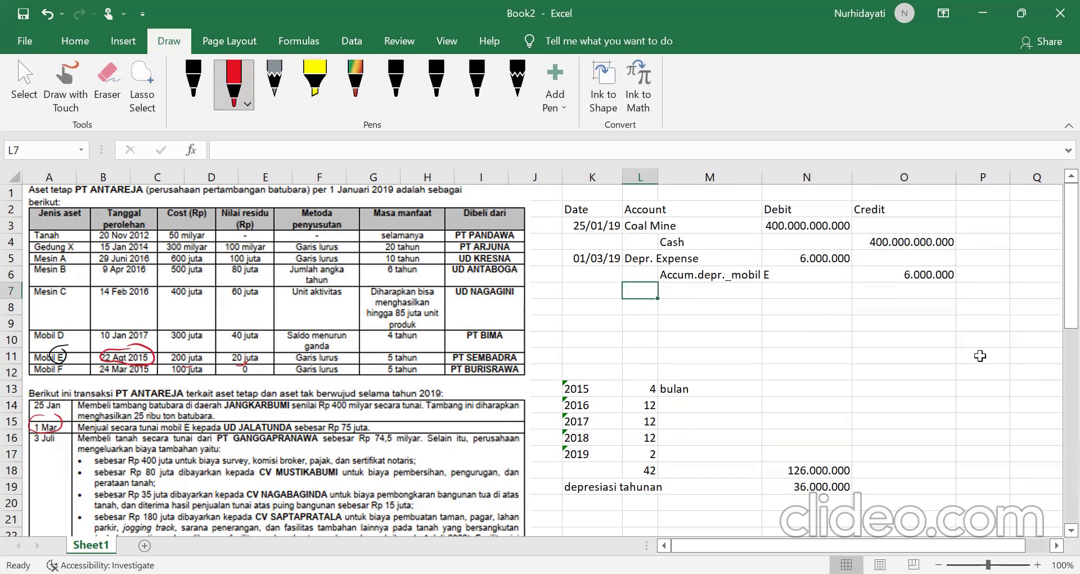
type("A")
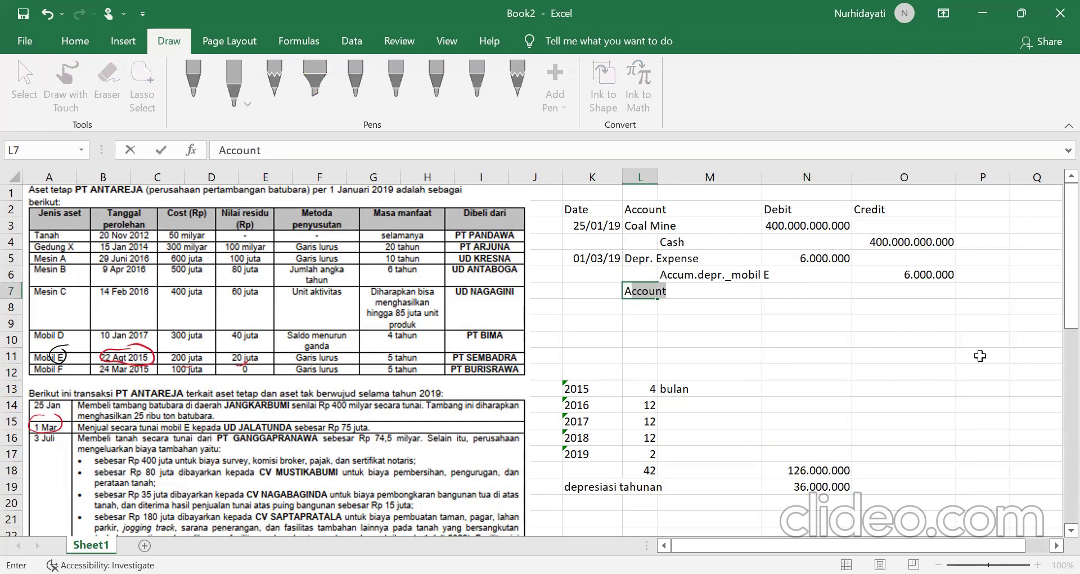
type("ccum.depr")
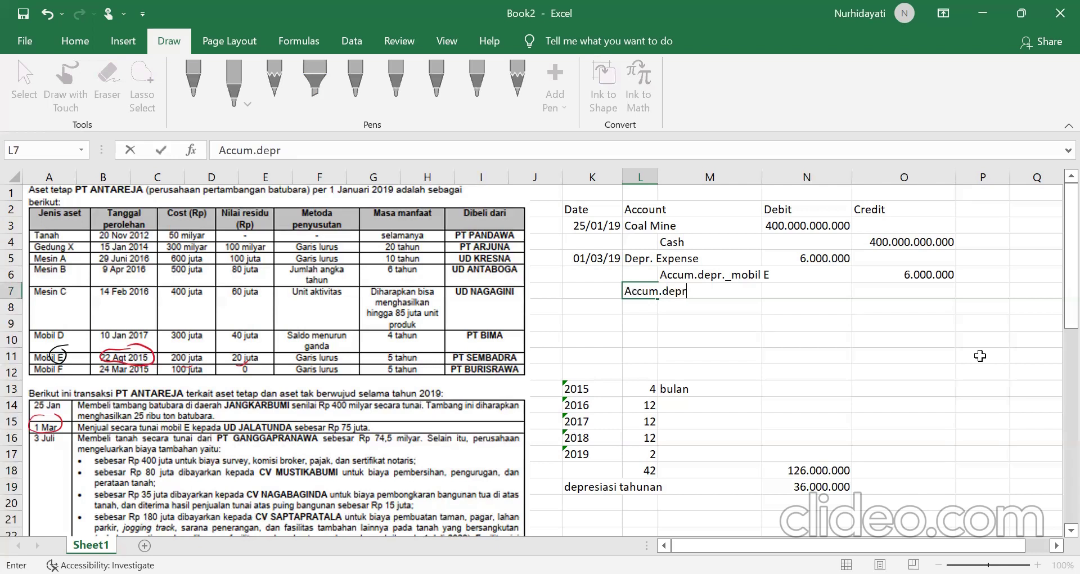
type("_mobil E")
key("Return")
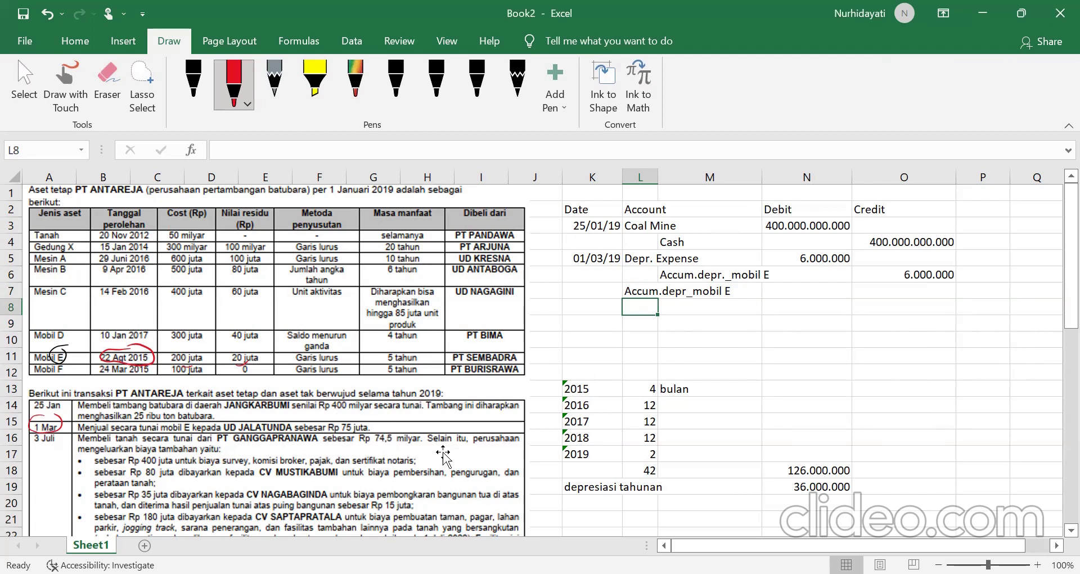
Step: Add Cash in L8 with a debit of 75000000 in N8, and debit 126.000.000 for accumulated depreciation in N7
type("Cash")
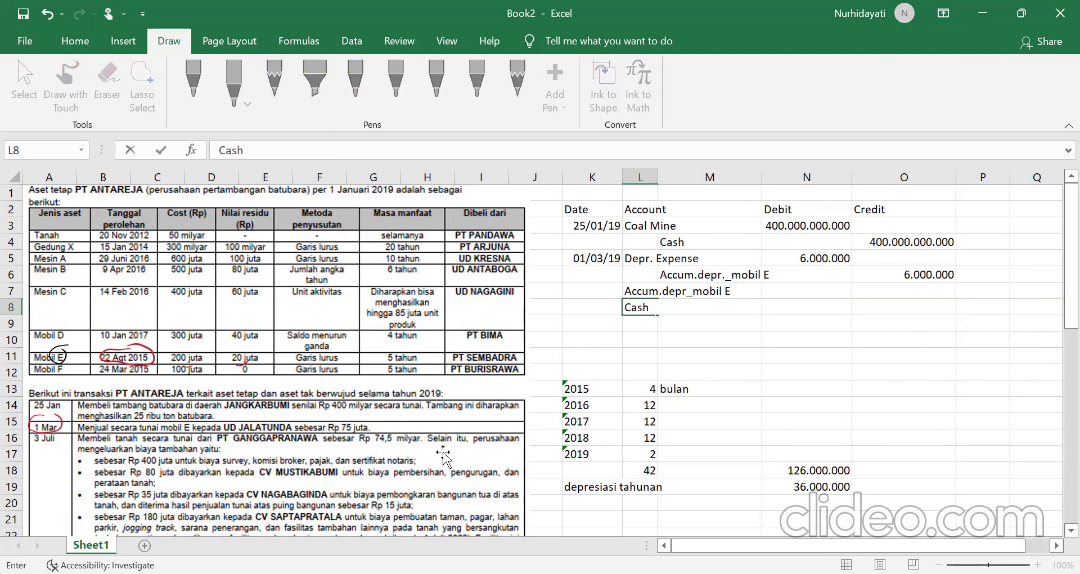
key("Tab")
key("Tab")
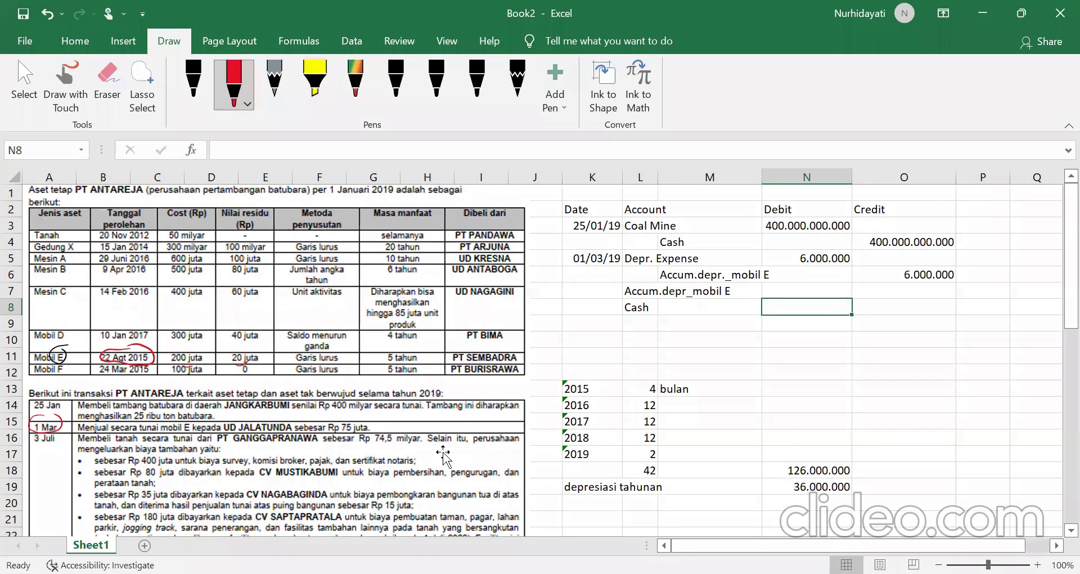
type("75000000")
key("Up")
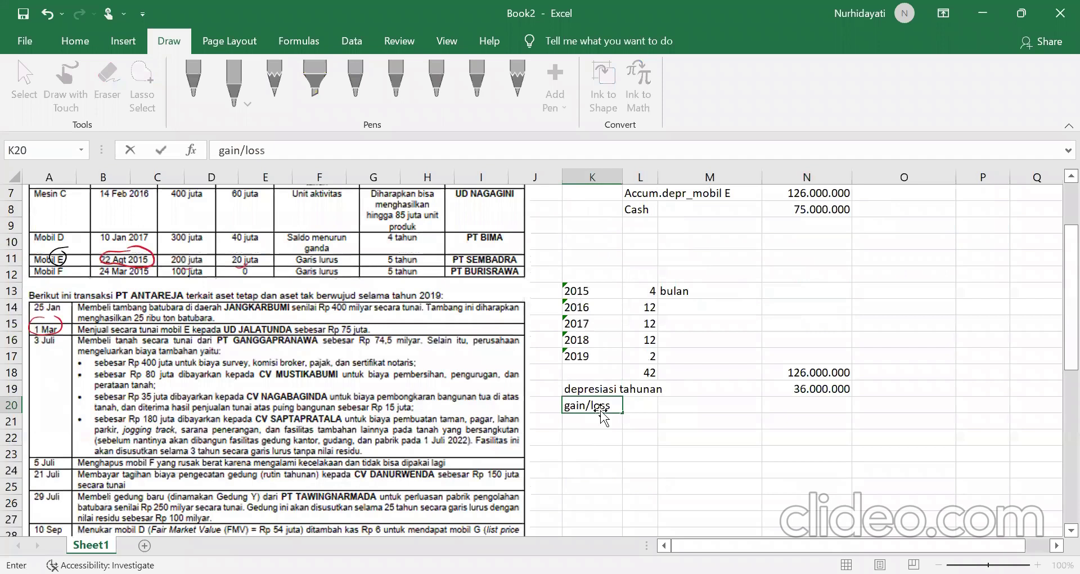
Step: Add the labels gain/loss in K20 and BV mobil E in K21
key("Return")
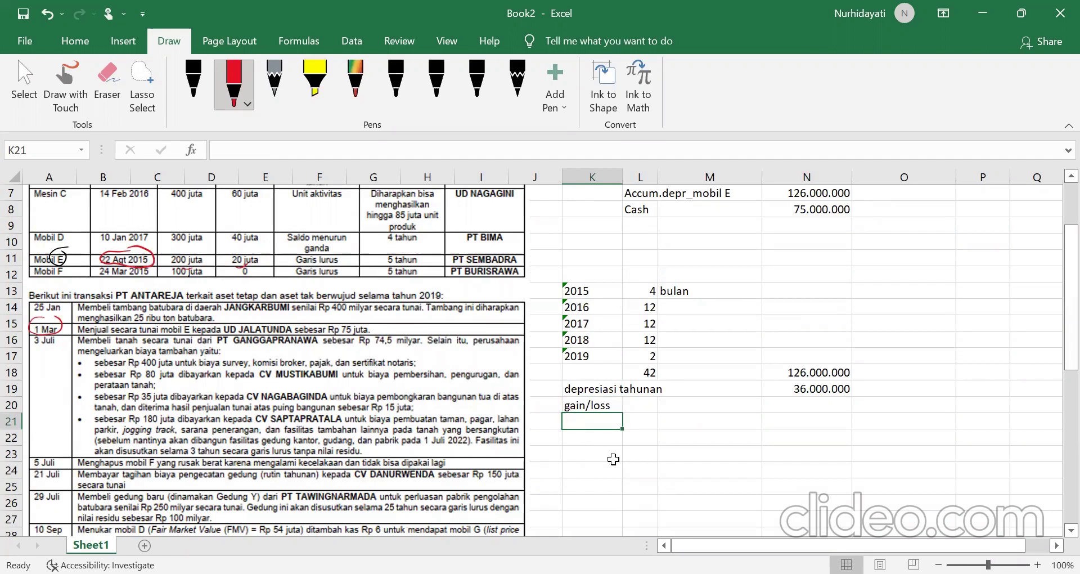
type("BV")
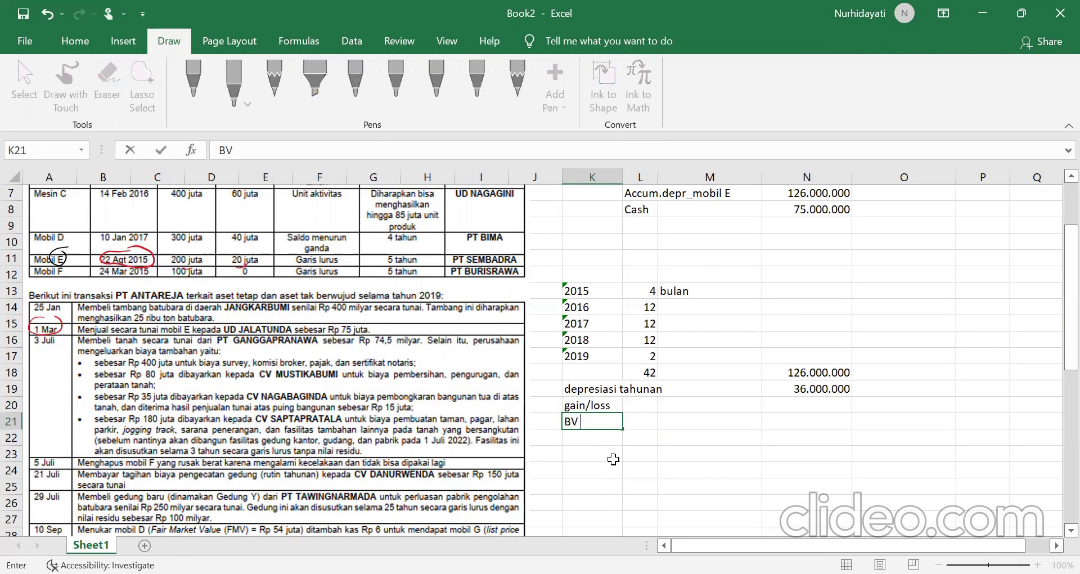
type(" mobil E")
Step: Calculate Mobil E's book value in N21 with =200000000-N18
left_click(810, 421)
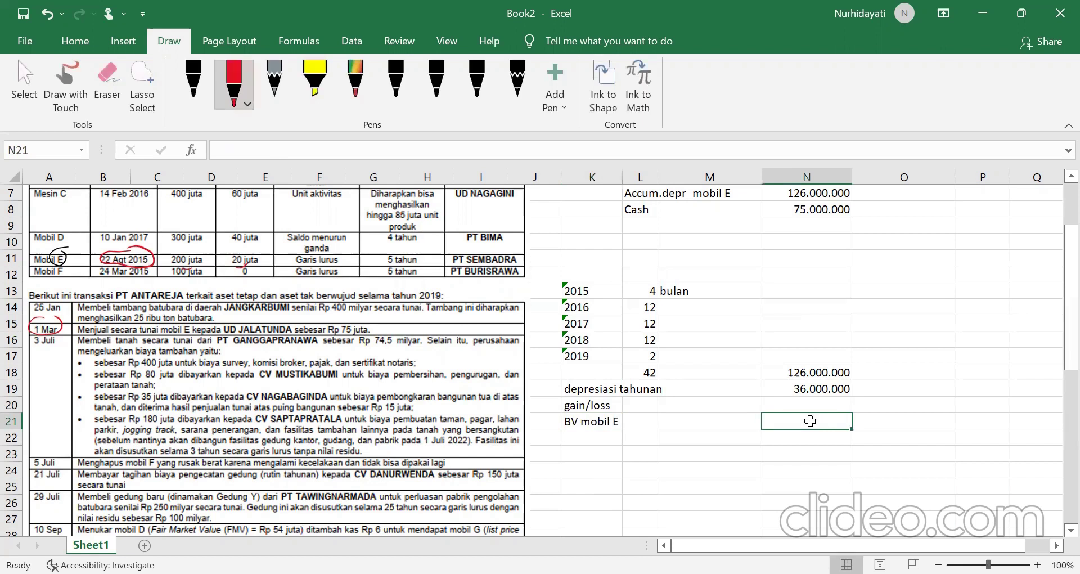
type("=")
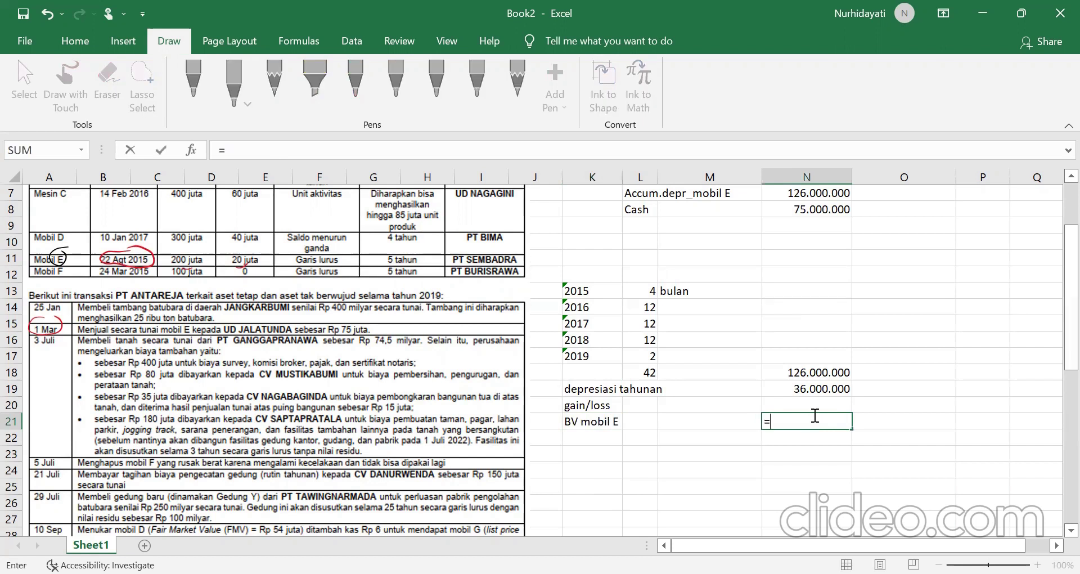
scroll(815, 415, "up", 1)
scroll(210, 303, "up", 1)
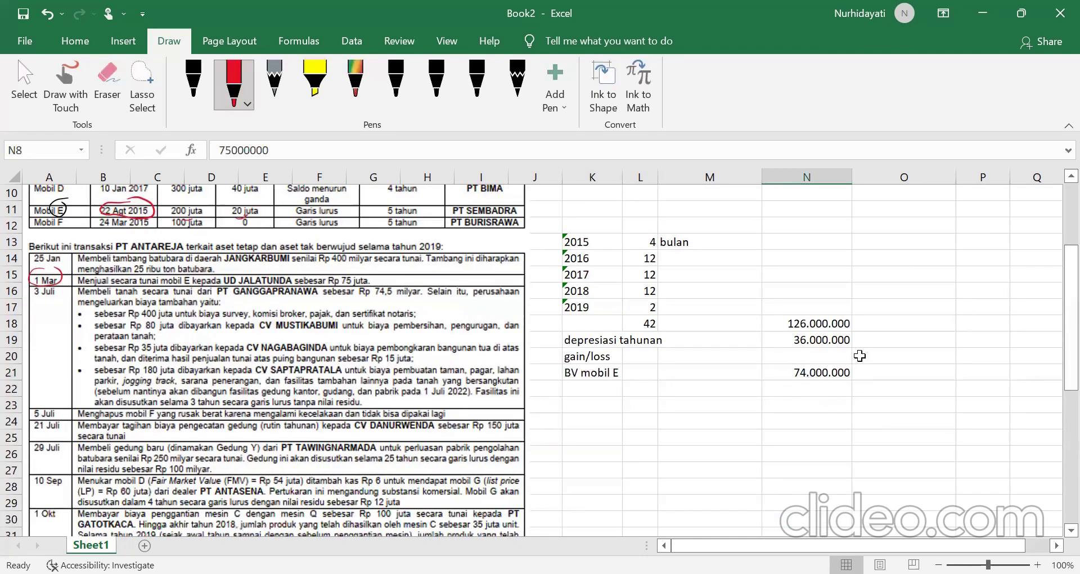
Step: Add the account Gain on sale vehicle in M9 of the Mobil E sale entry
scroll(809, 313, "up", 2)
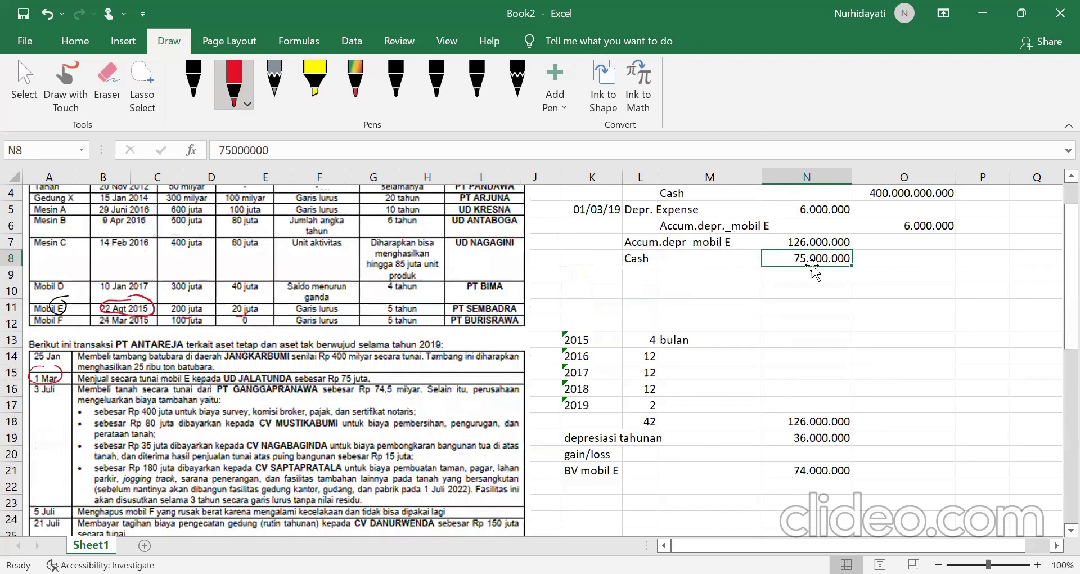
left_click(805, 472)
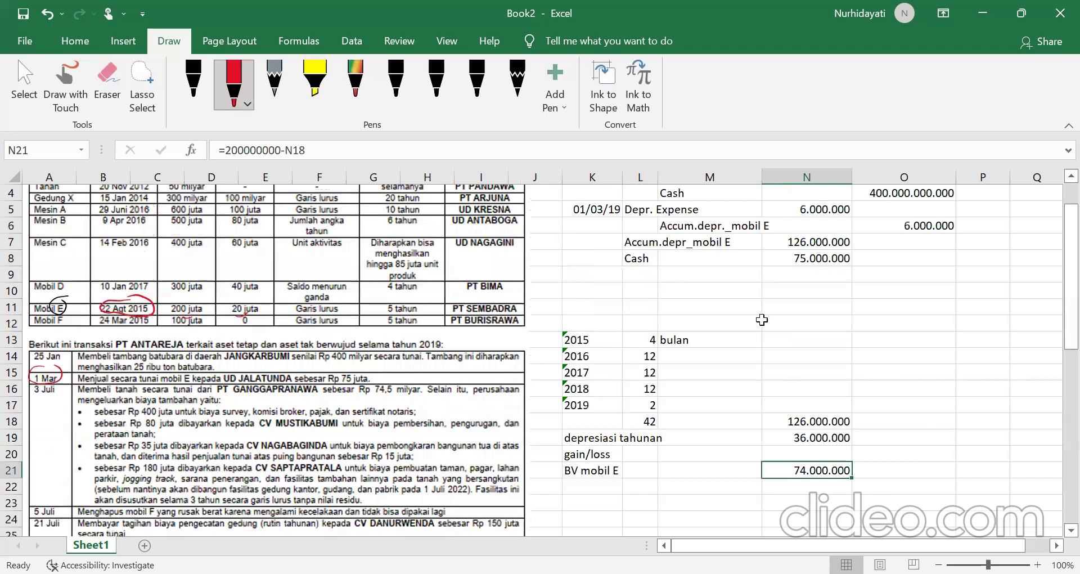
key("Up")
key("Up")
key("Up")
key("Up")
key("Up")
key("Up")
key("Up")
key("Up")
key("Up")
key("Up")
key("Up")
key("Up")
key("Left")
key("F2")
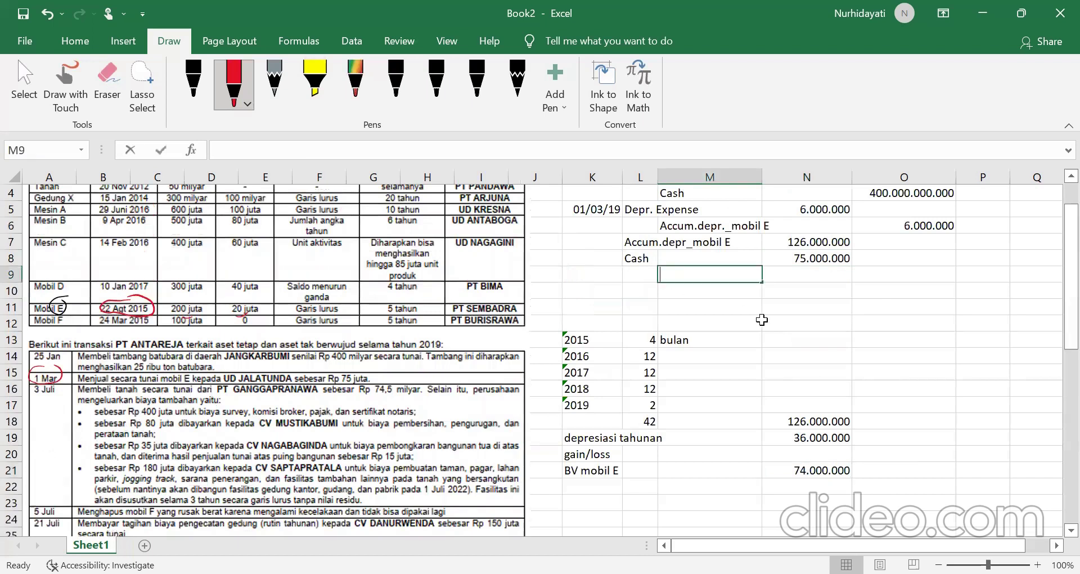
type("Gain ")
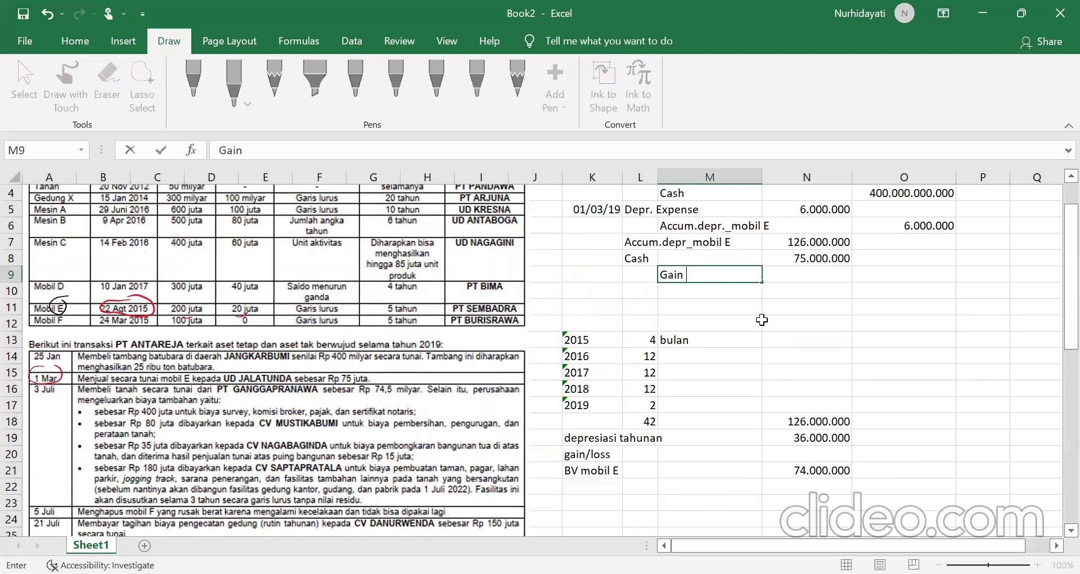
type("on sale vehi")
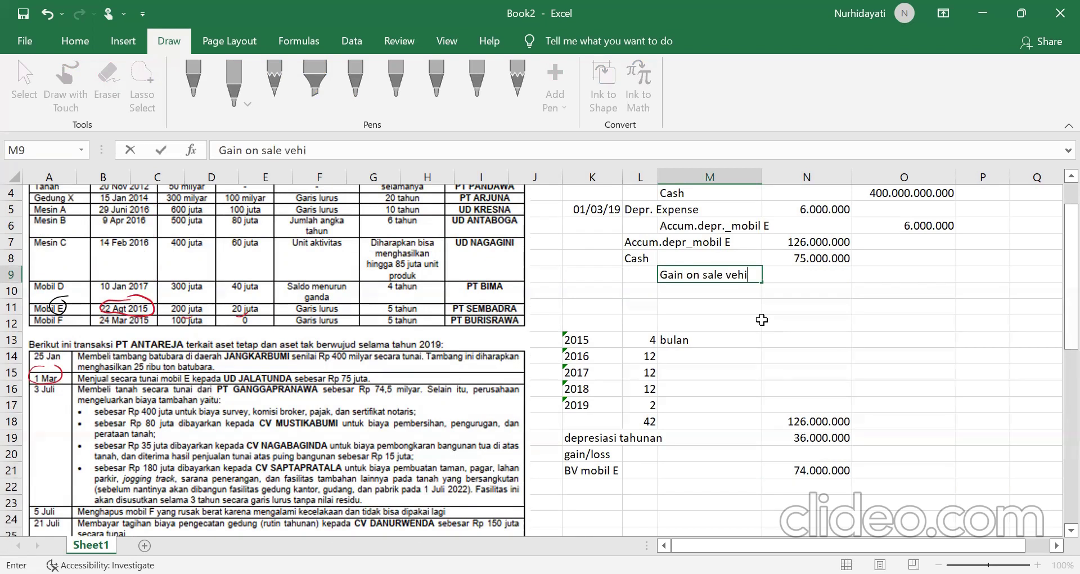
type("cle")
Step: Calculate the gain credit in O9 as cash received minus Mobil E's book value with =N8-N21
left_click(871, 276)
type("=")
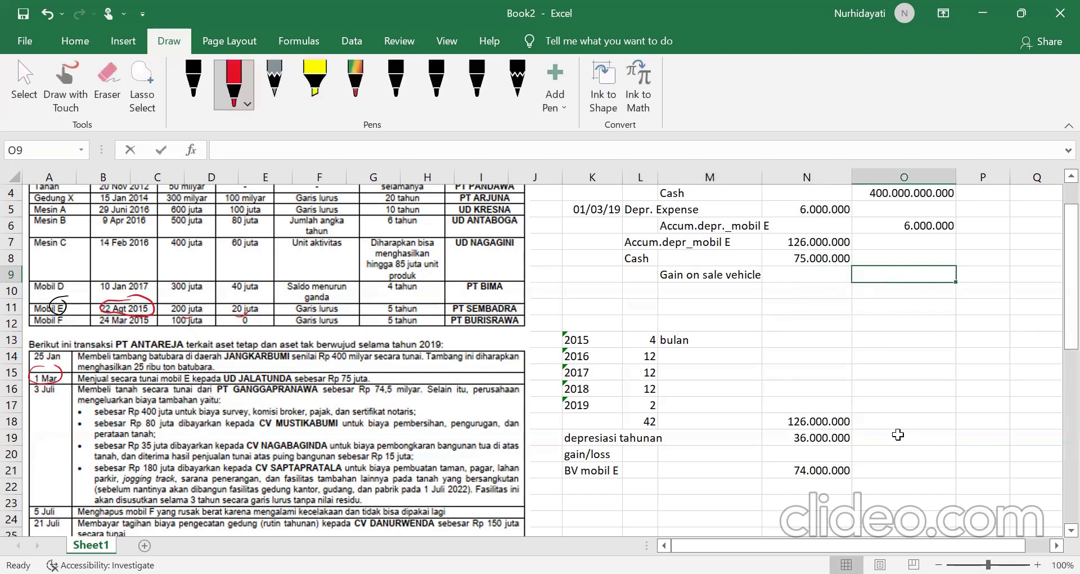
left_click(817, 256)
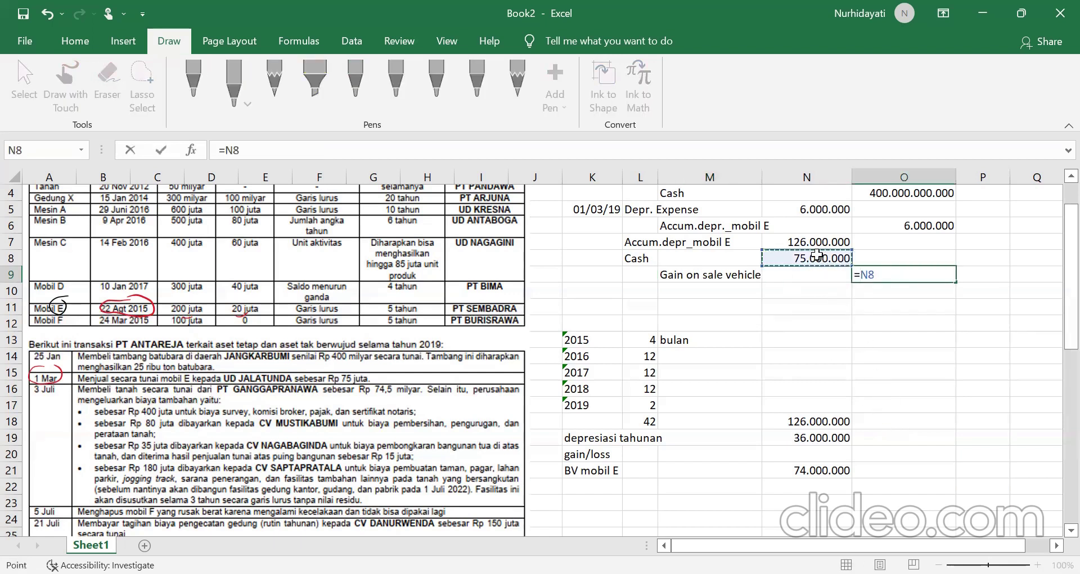
type("-")
left_click(843, 471)
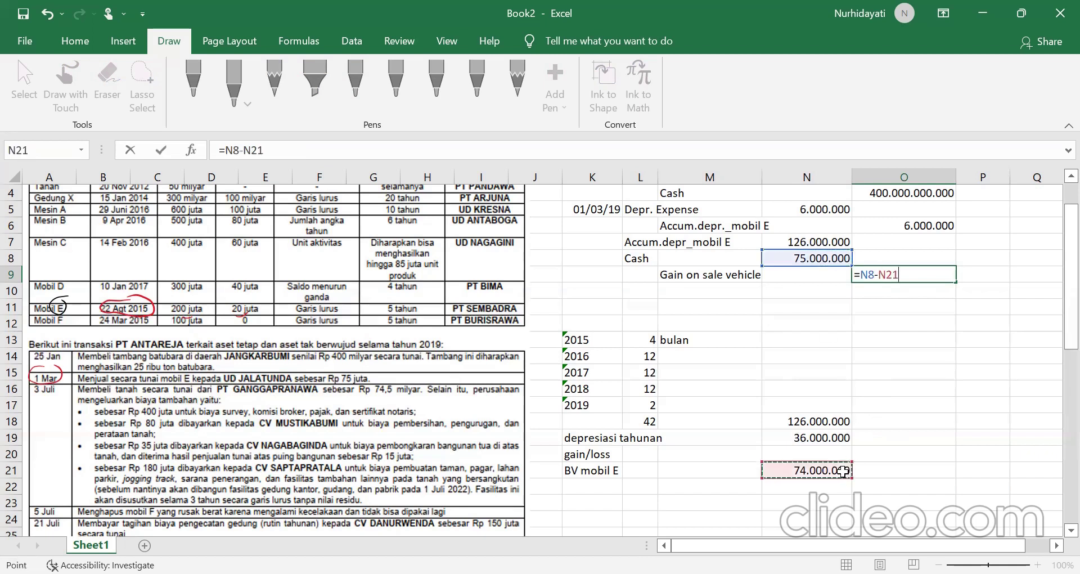
key("Return")
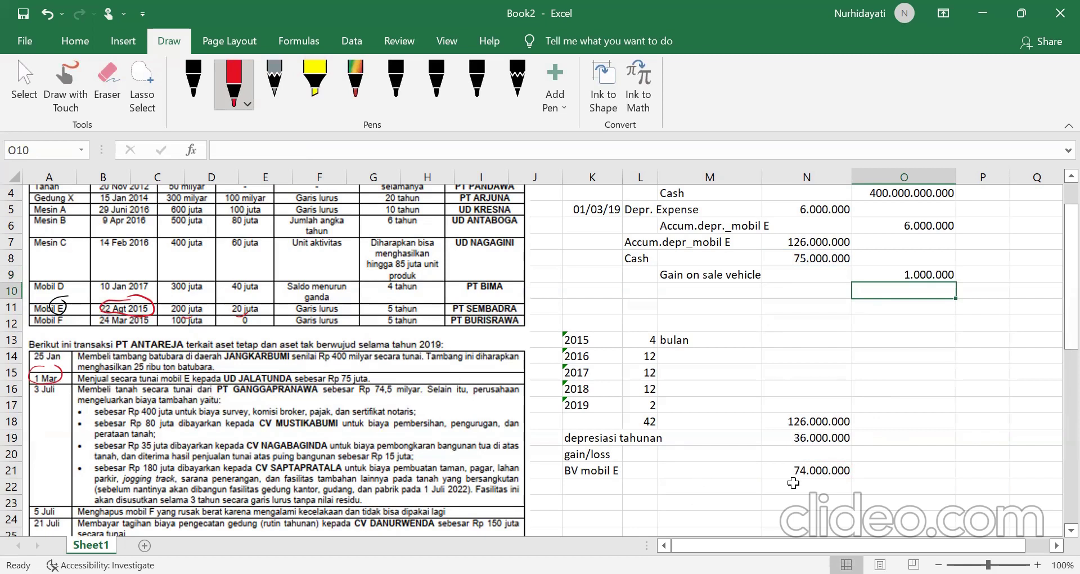
left_click(931, 272)
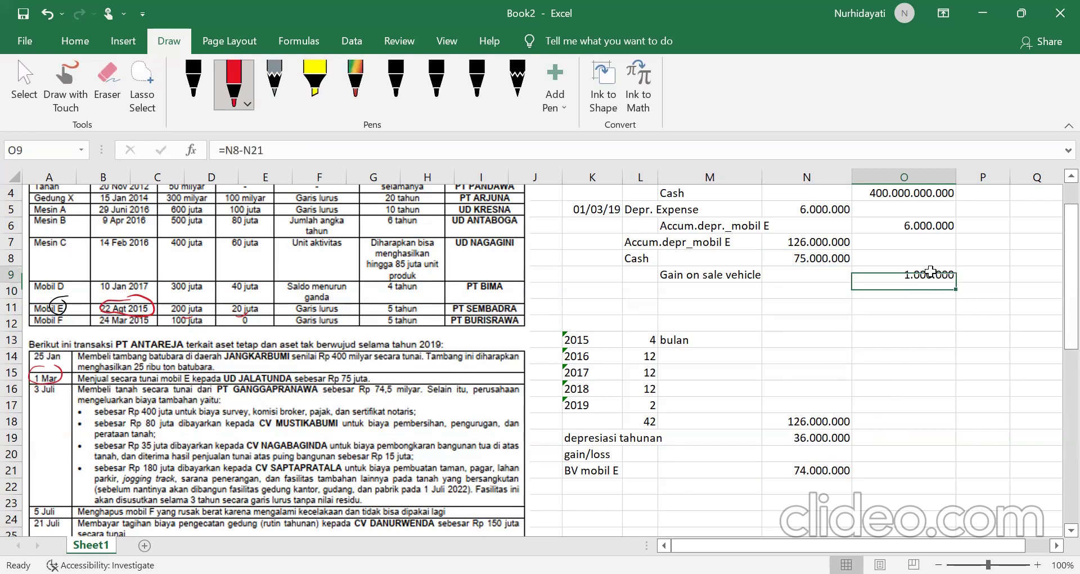
Step: Add Vehicle E in M10 with a credit of 200000000 in O10
left_click(707, 288)
type("Ve")
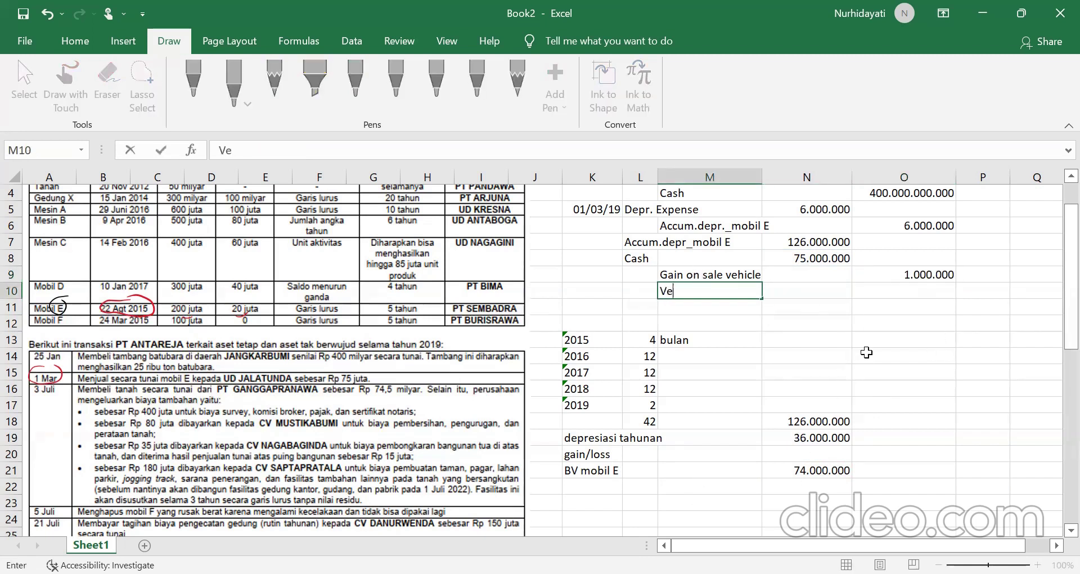
type("hicle E")
left_click(912, 291)
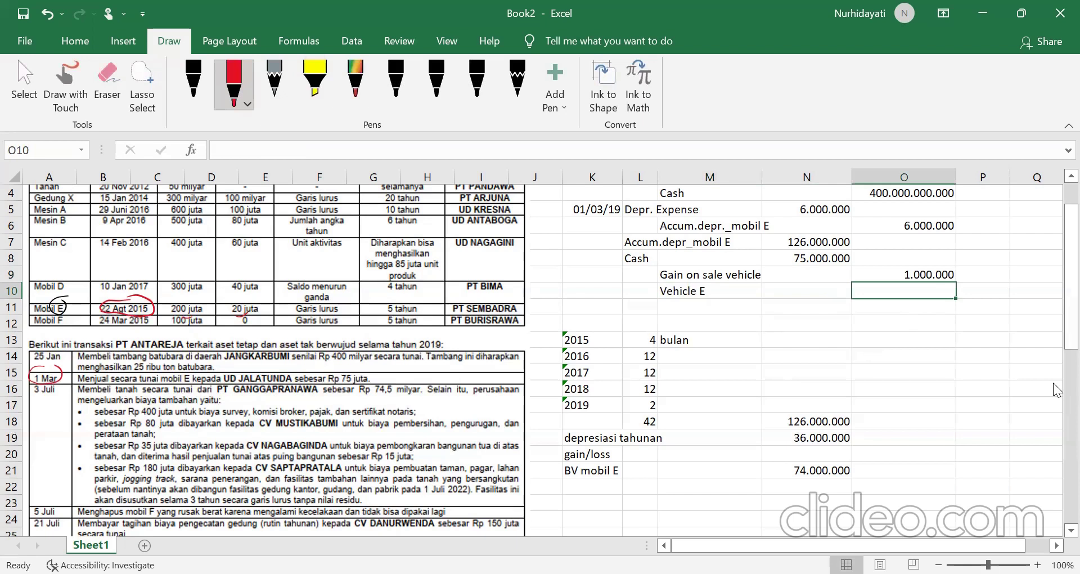
type("2")
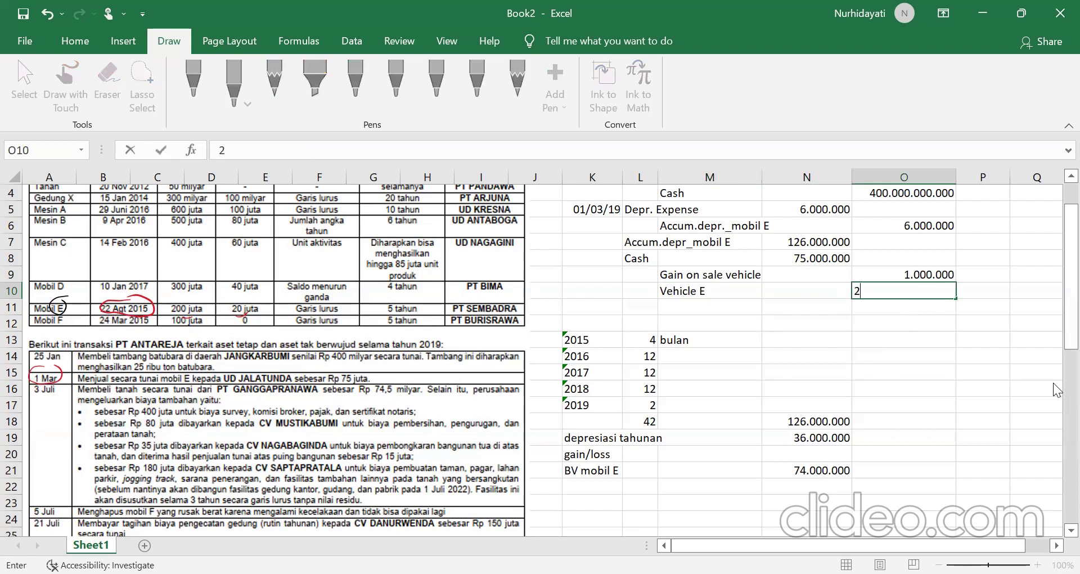
type("00000000")
key("Return")
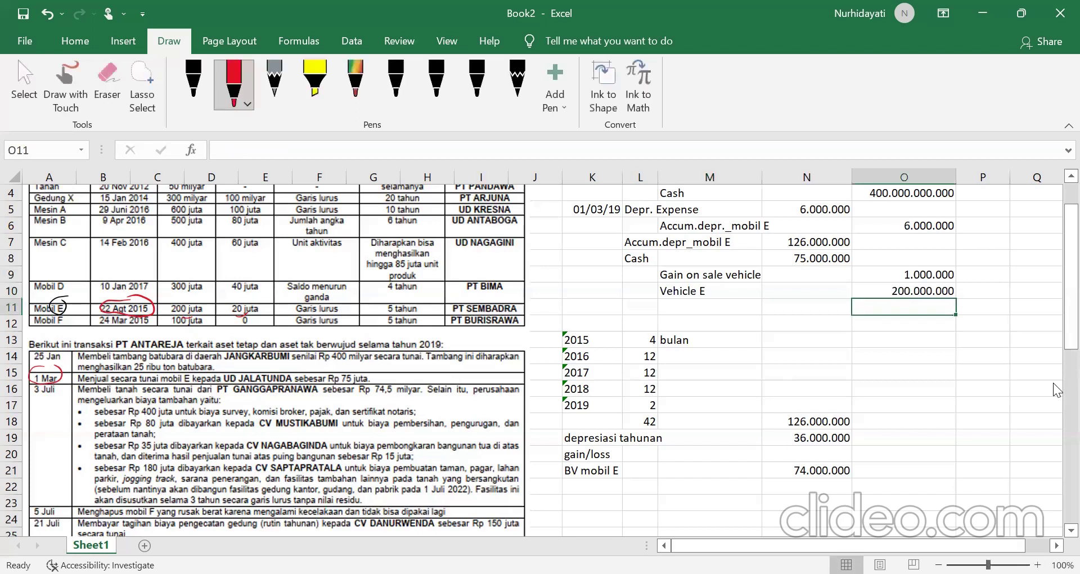
Step: Start the land purchase entry by entering the date 3 jul 19 in K23
scroll(941, 340, "up", 1)
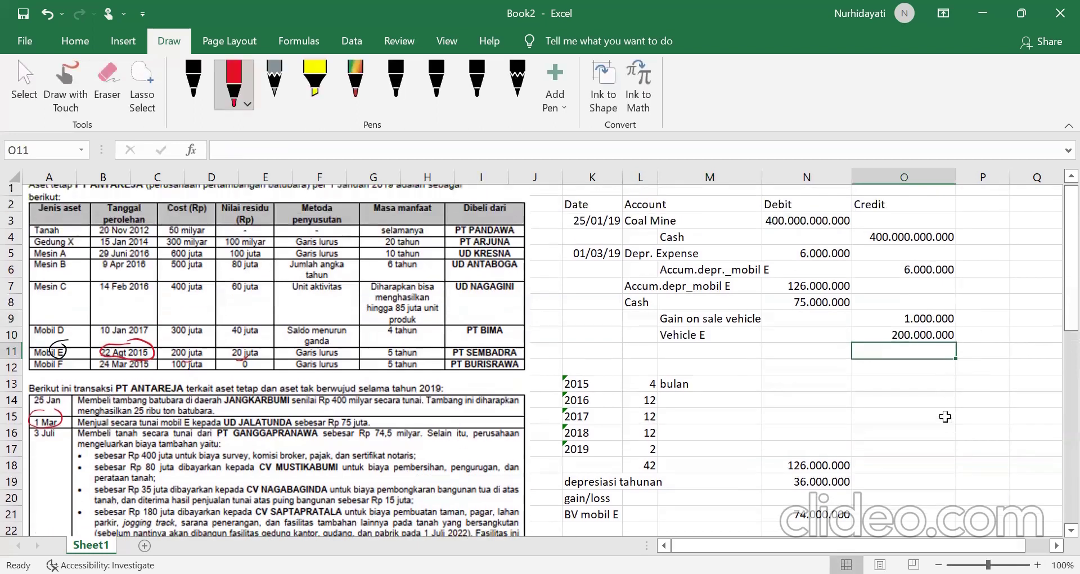
scroll(805, 331, "up", 1)
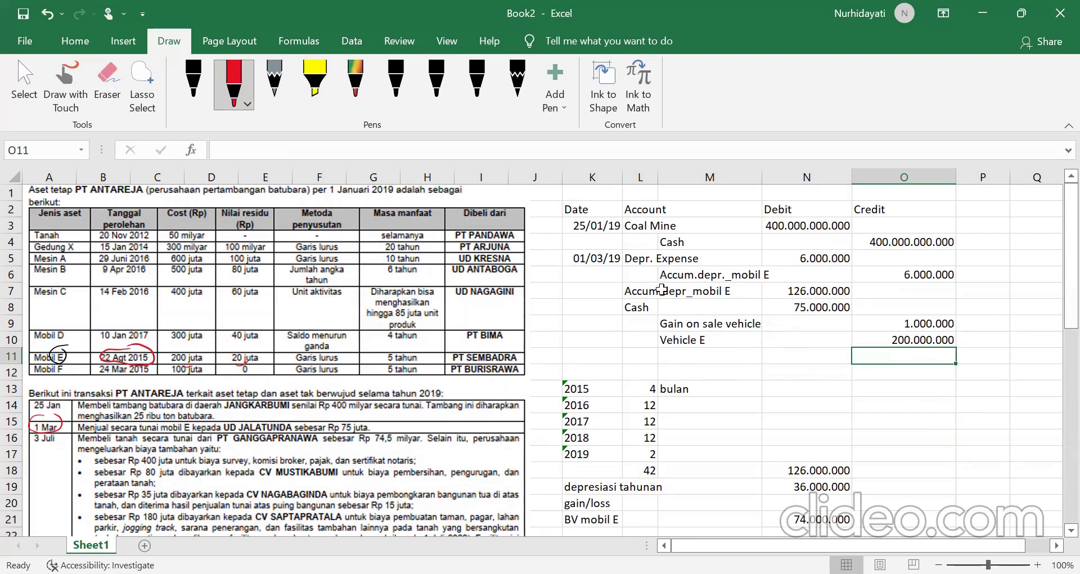
scroll(798, 413, "down", 1)
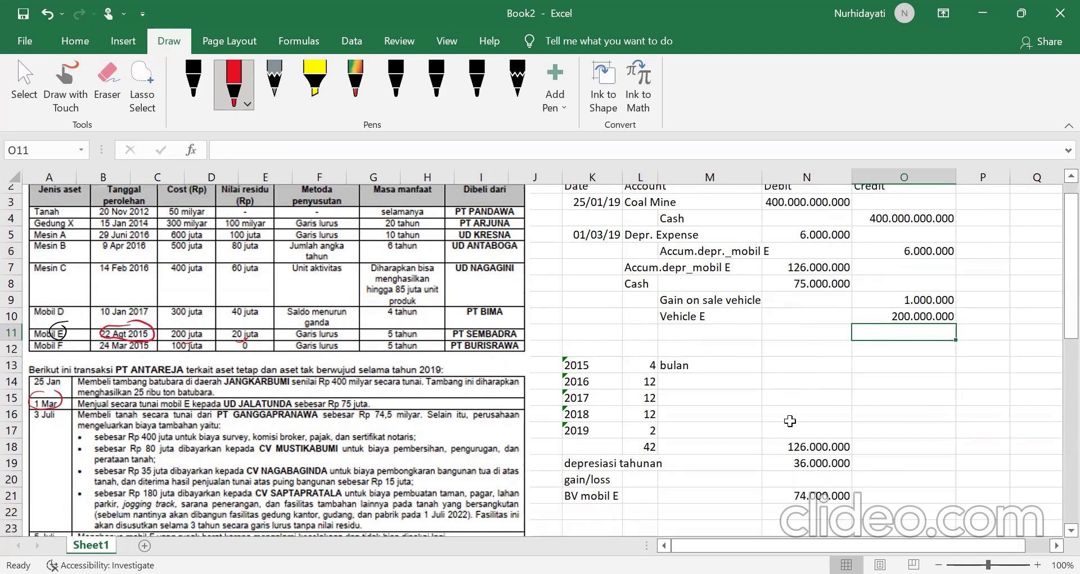
scroll(644, 420, "down", 2)
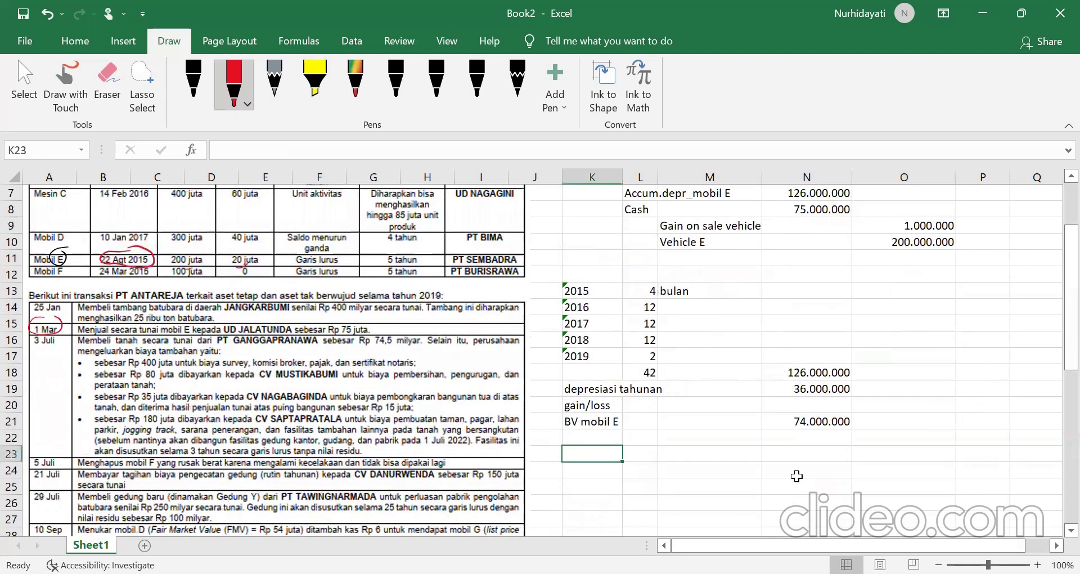
type("3 jul 19")
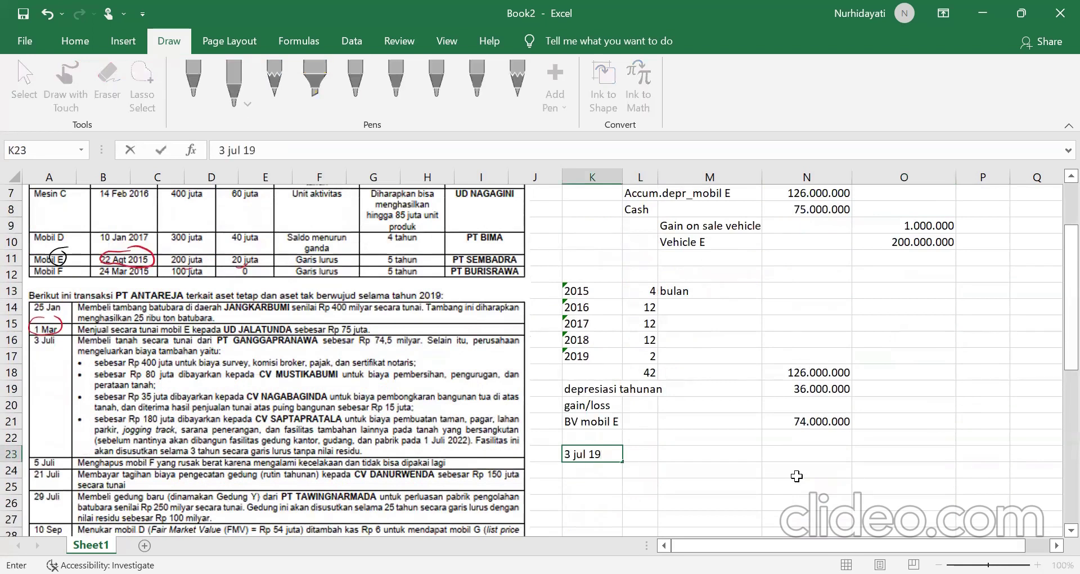
key("Tab")
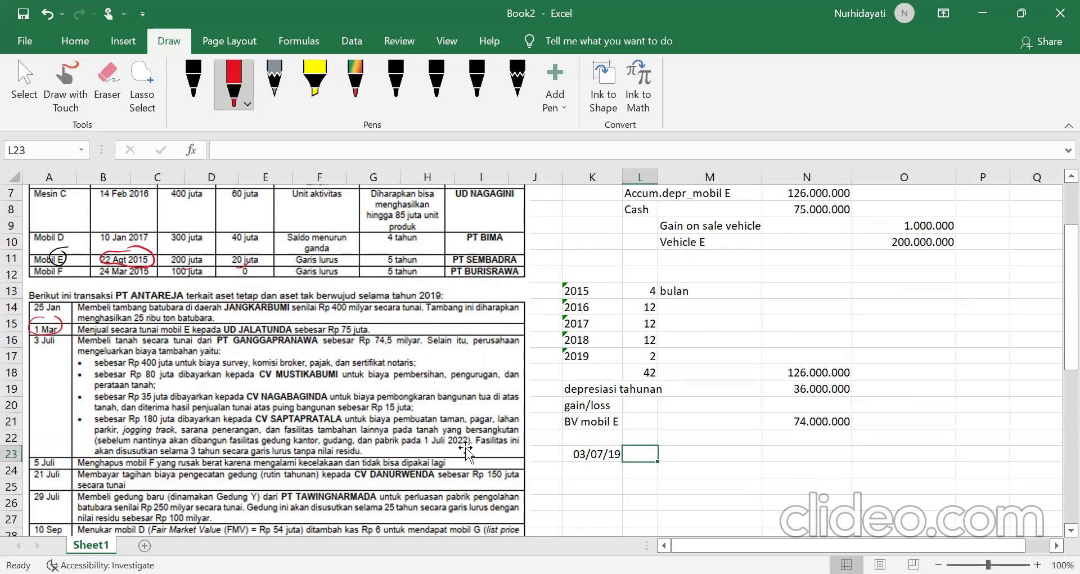
Step: Mark the 3 Juli amounts 74,5, 400, 80, 35, 15 and 180 in red ink and underline the old building demolition text
mouse_move(364, 337)
left_mouse_down()
mouse_move(375, 355)
mouse_move(386, 326)
left_mouse_up()
left_click_drag(135, 367, 172, 350)
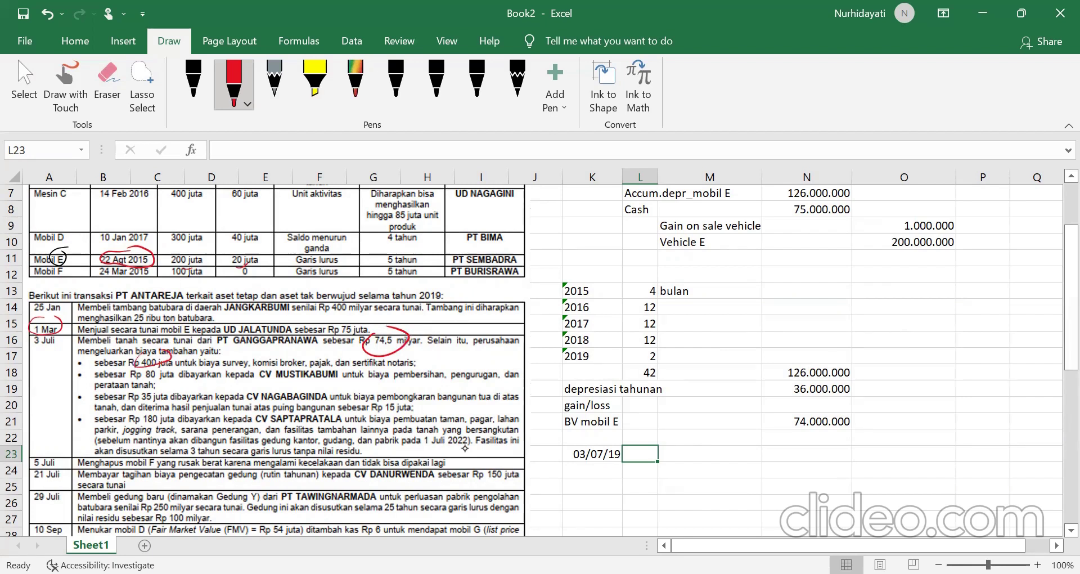
mouse_move(165, 363)
left_mouse_down()
mouse_move(144, 381)
mouse_move(171, 363)
left_mouse_up()
mouse_move(151, 392)
left_mouse_down()
mouse_move(144, 405)
mouse_move(157, 389)
left_mouse_up()
left_click_drag(378, 396, 499, 401)
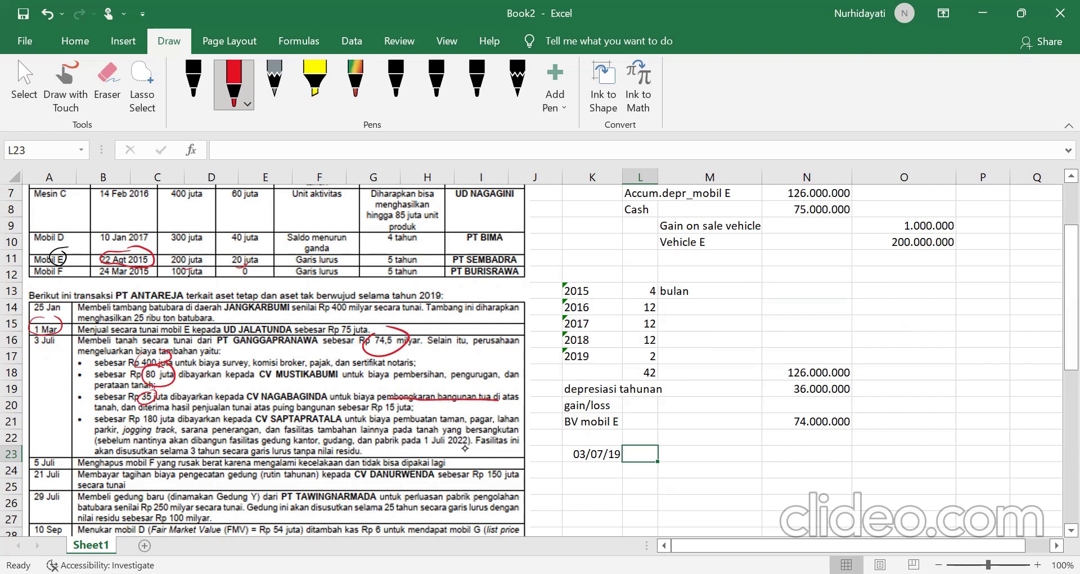
mouse_move(401, 397)
left_mouse_down()
mouse_move(382, 402)
mouse_move(411, 415)
mouse_move(406, 396)
left_mouse_up()
mouse_move(161, 409)
left_mouse_down()
mouse_move(153, 429)
mouse_move(167, 417)
left_mouse_up()
Step: Underline the additional facilities wording in the 180 juta item and circle "disusutkan" and "3 tahun" in red ink
left_click_drag(444, 430, 494, 425)
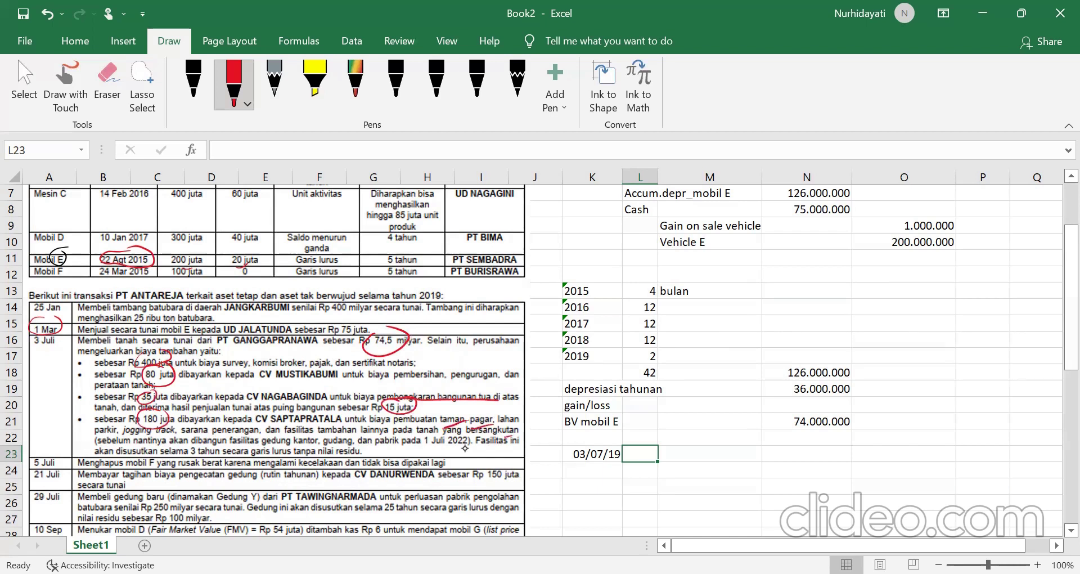
left_click_drag(199, 443, 221, 441)
left_click_drag(295, 442, 329, 436)
mouse_move(129, 443)
left_mouse_down()
mouse_move(148, 460)
mouse_move(157, 452)
left_mouse_up()
left_click_drag(220, 442, 205, 467)
Step: Handwrite a red margin note with a line to the 180 juta item, and tick the 400, 80 and 15 juta amounts
left_click_drag(141, 415, 94, 427)
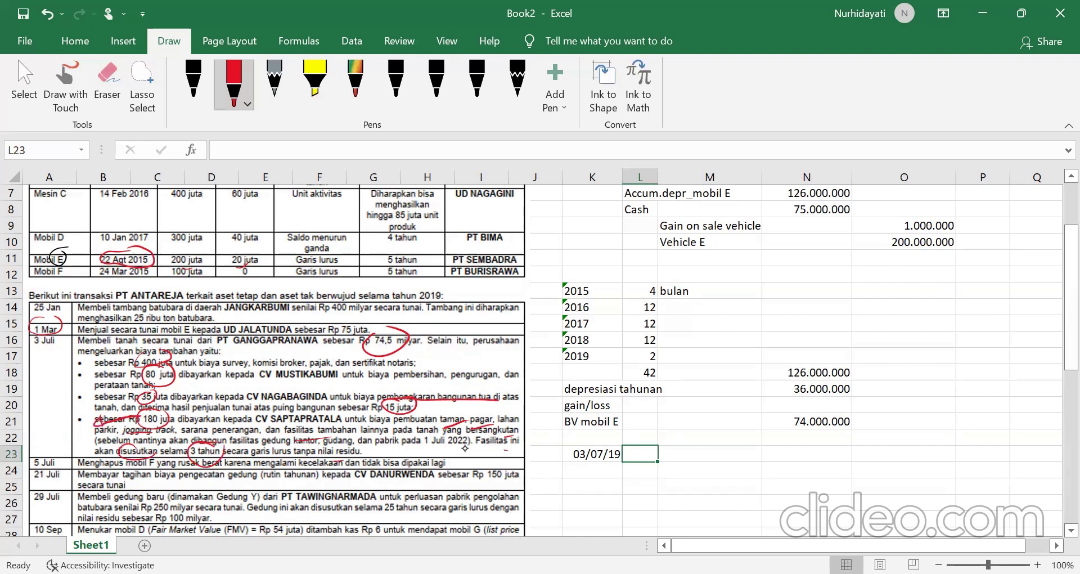
left_click_drag(40, 421, 69, 446)
left_click_drag(73, 448, 92, 435)
left_click_drag(179, 354, 187, 365)
left_click_drag(188, 356, 204, 347)
left_click_drag(181, 377, 203, 365)
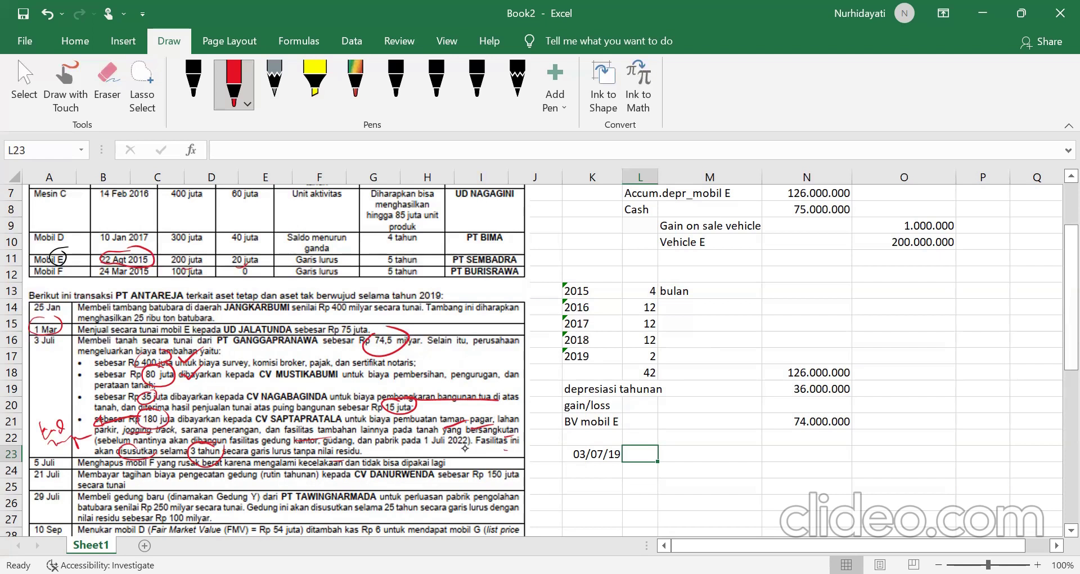
left_click_drag(432, 407, 443, 400)
Step: Enter the accounts Land in L23 and Land improvement in L24
type("Land")
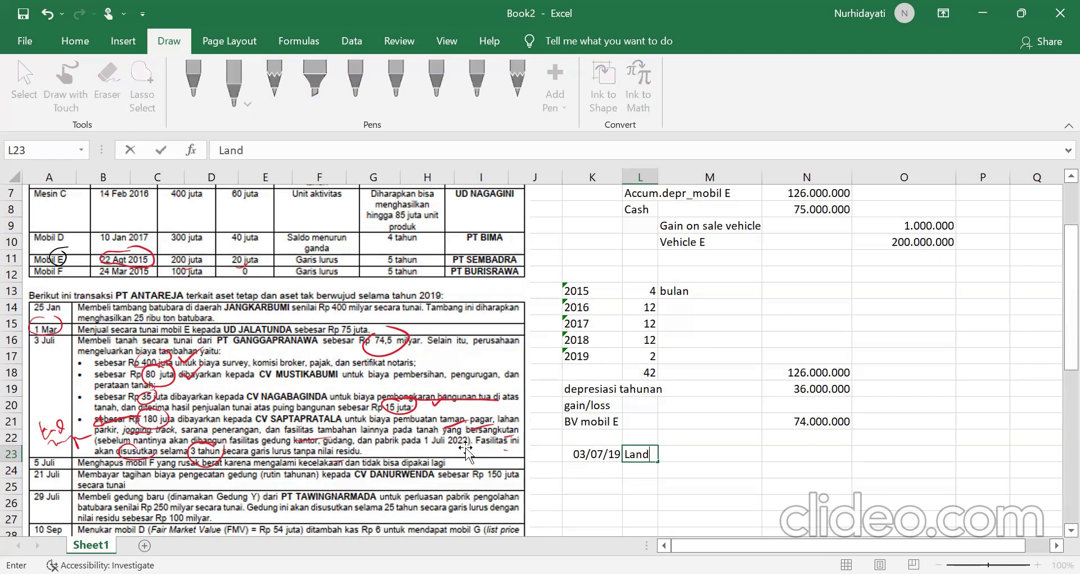
key("Return")
type("Land")
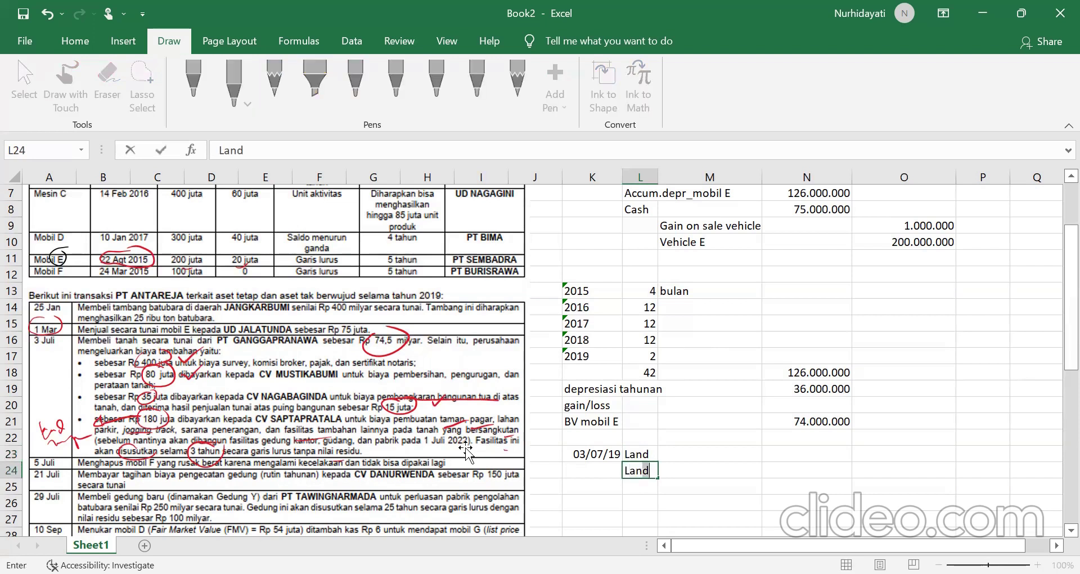
type(" improvemen")
key("BackSpace")
key("BackSpace")
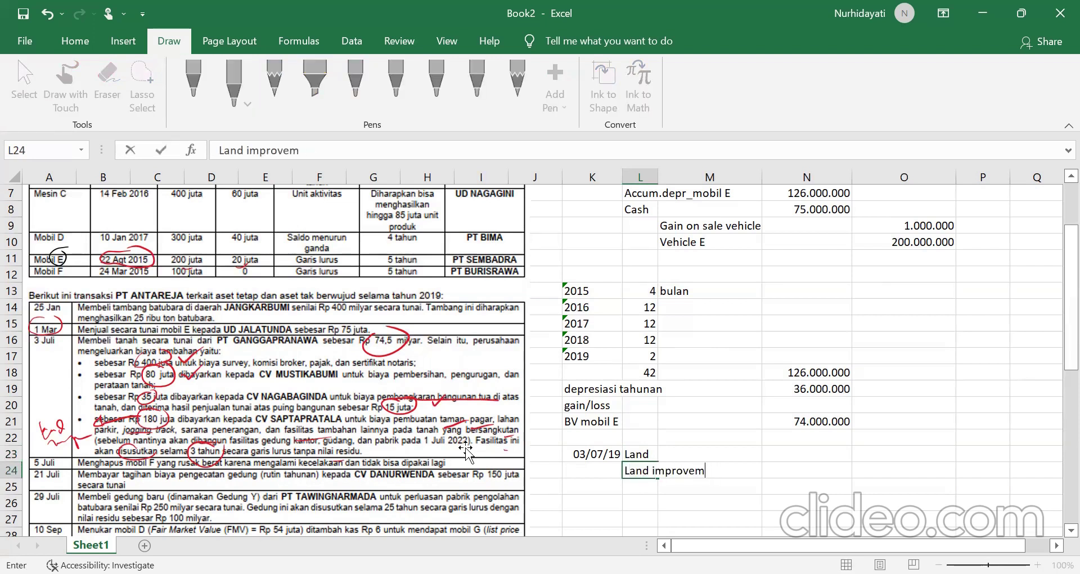
type("ent")
left_click(773, 453)
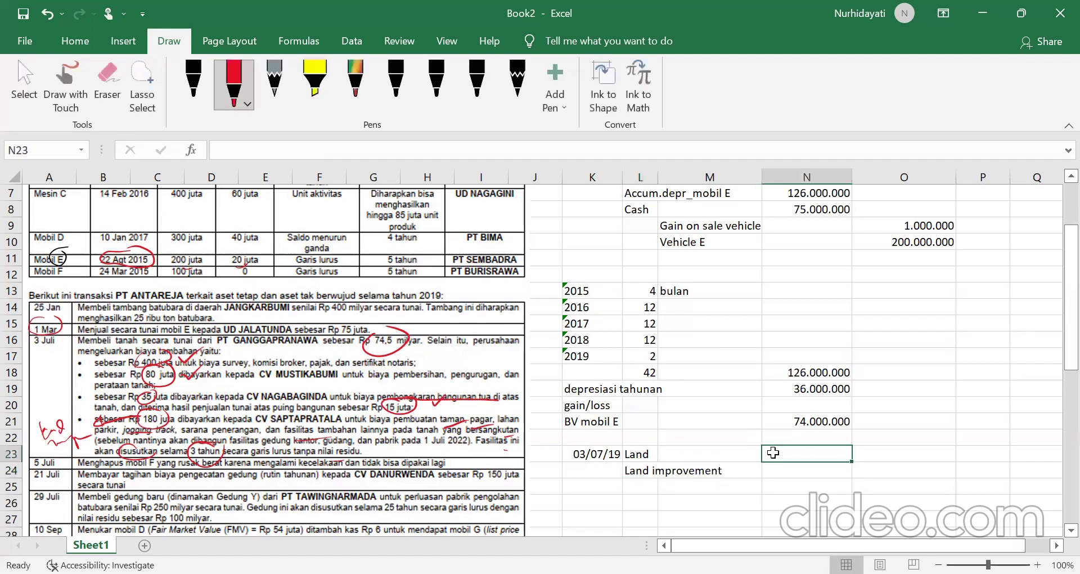
type("=7")
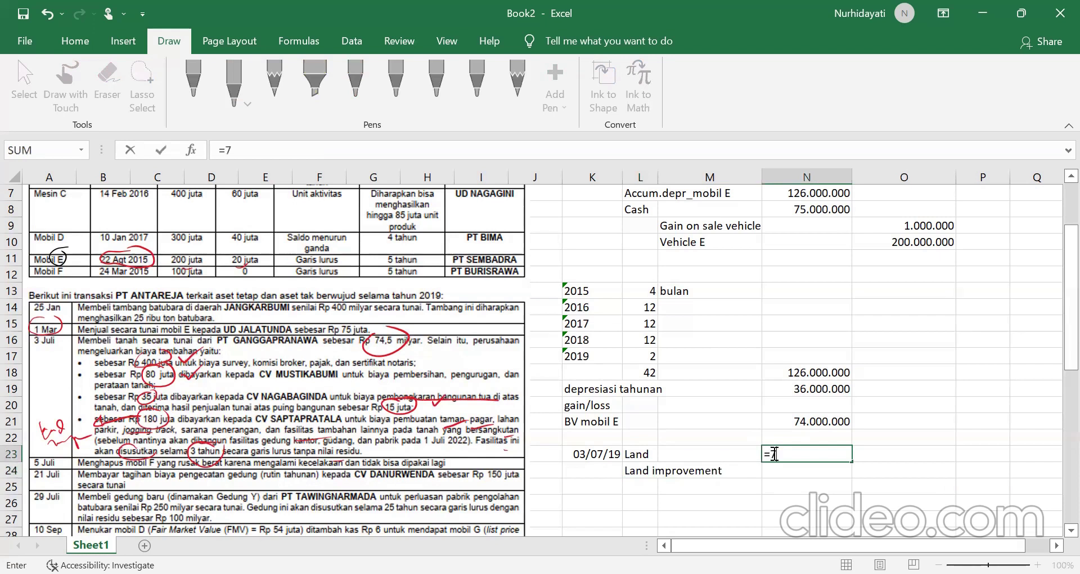
type("4500000000")
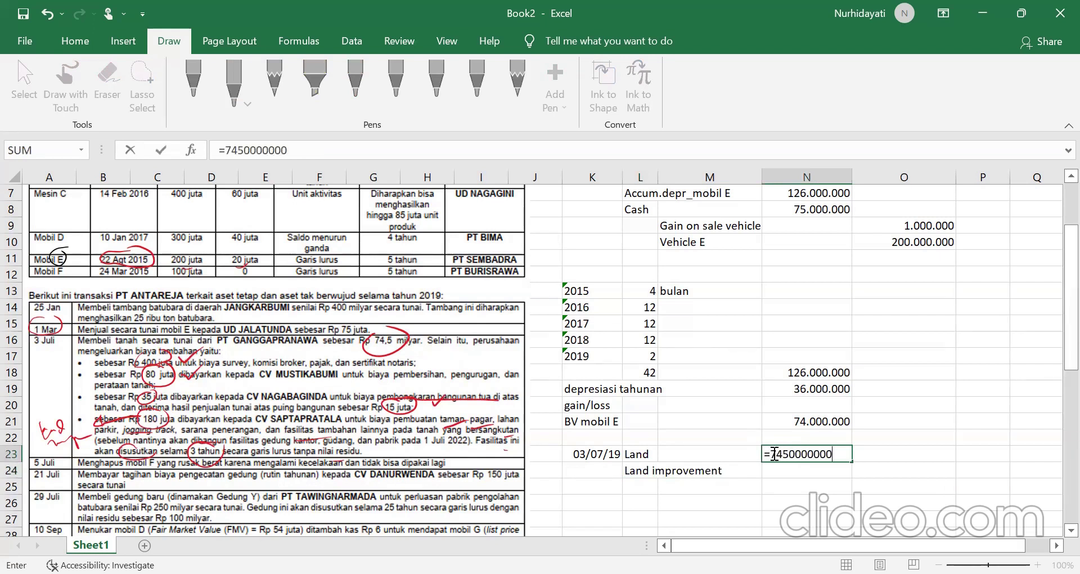
type("0+400000000")
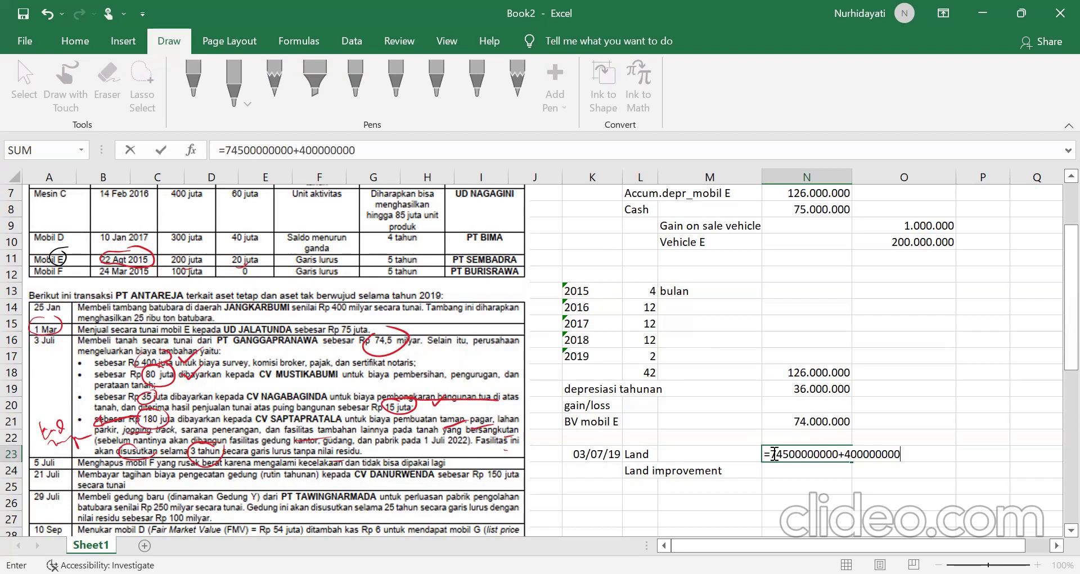
type("+80000")
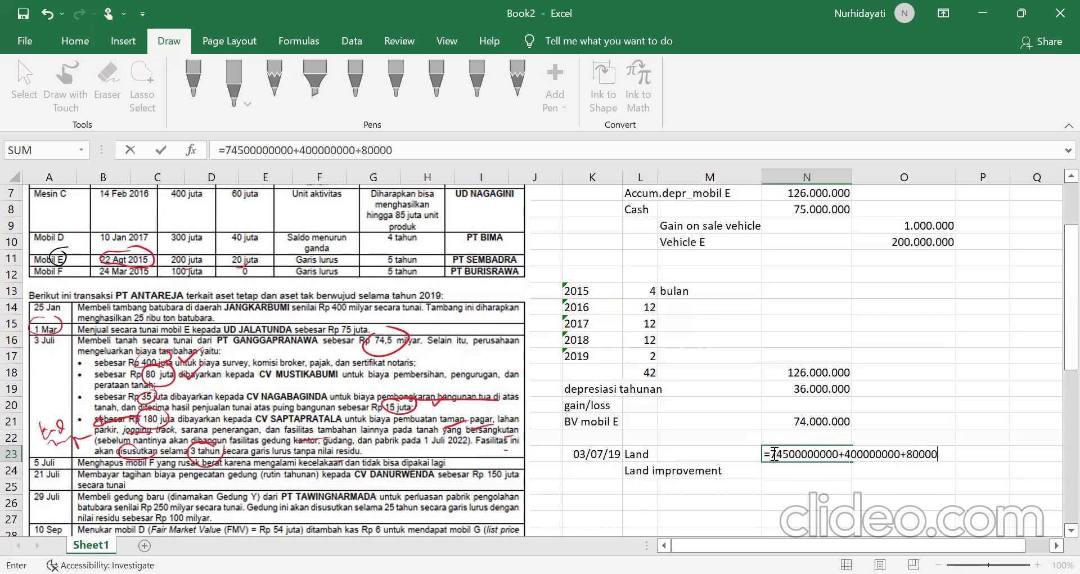
type("00")
key("BackSpace")
key("BackSpace")
key("BackSpace")
type("0000+35000000-15000000")
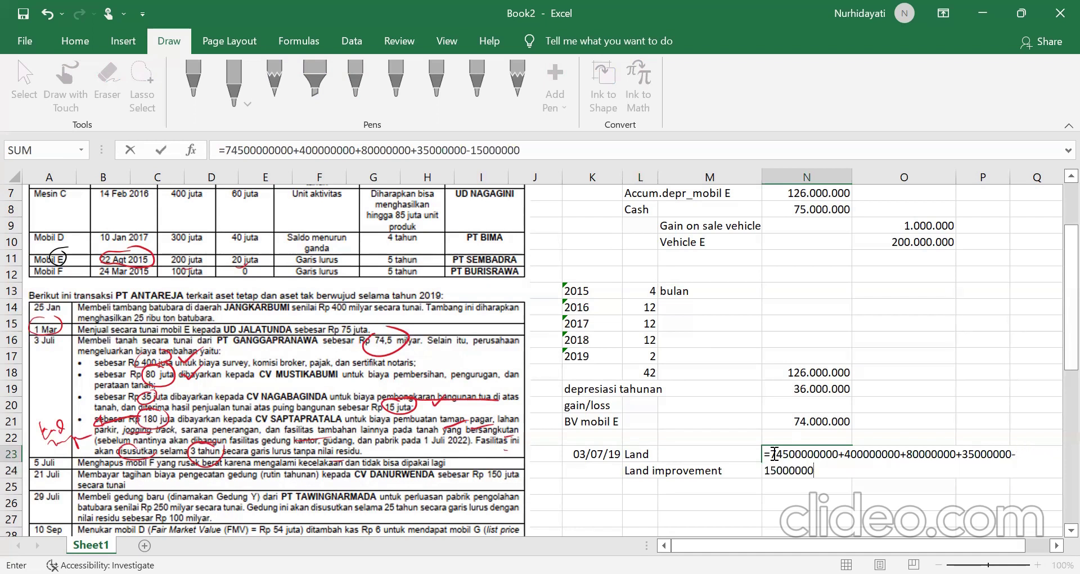
key("Return")
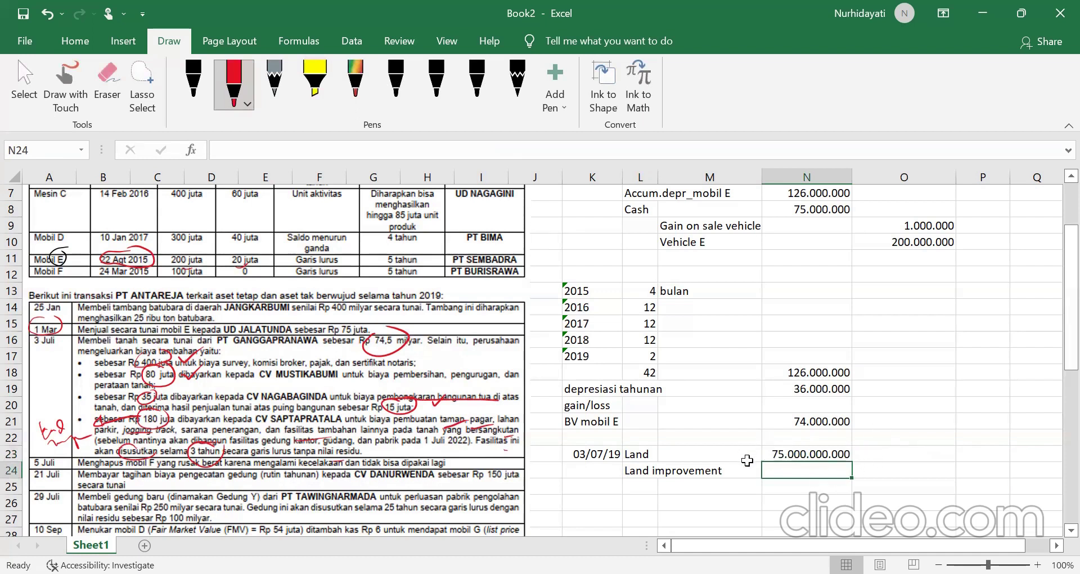
Step: Enter 180.000.000 in N24 as the Land improvement debit
type("18")
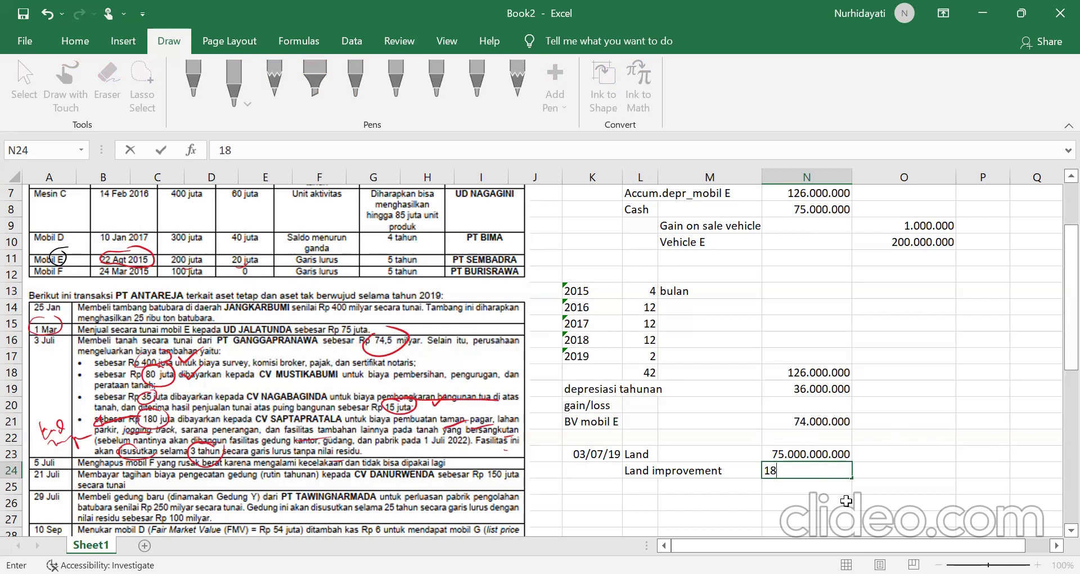
type("0.0")
type("00.")
type("000")
key("Return")
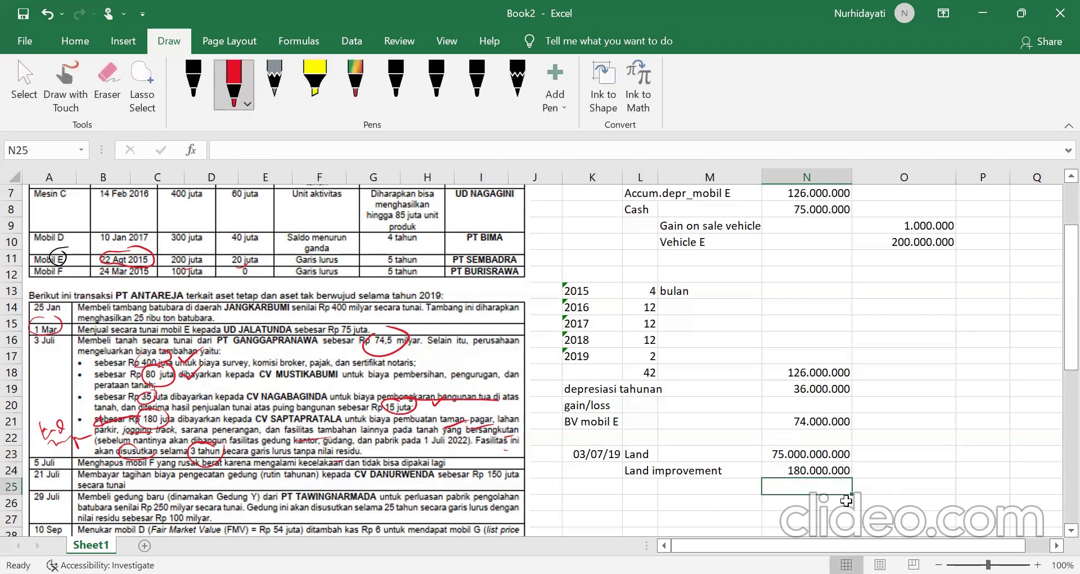
Step: Enter the account Cash in M25 and calculate its credit in O25 as the sum of N23:N24
left_click(679, 480)
type("Cash")
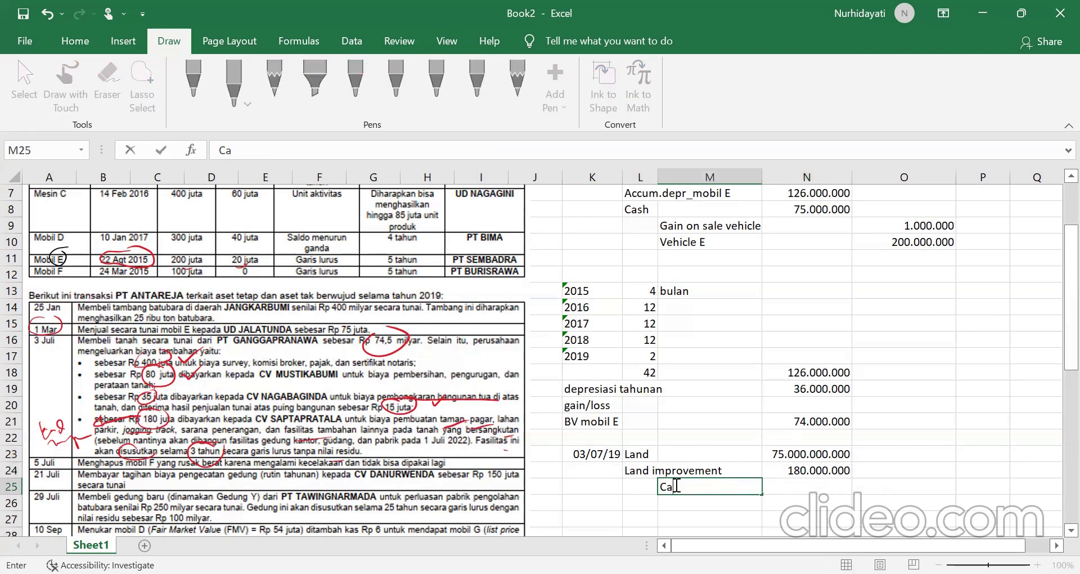
left_click(913, 487)
type("=")
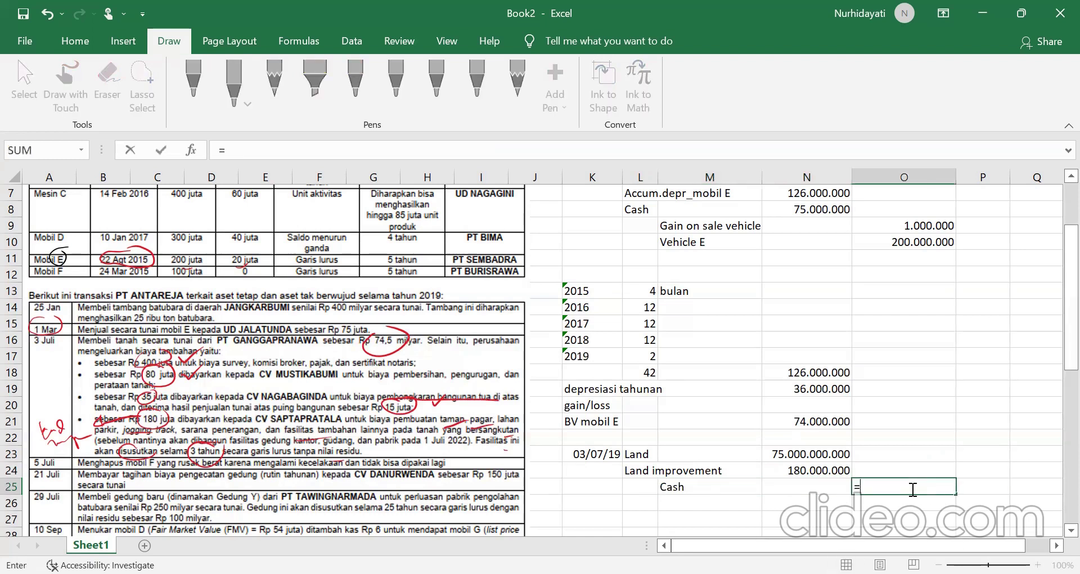
type("sum(")
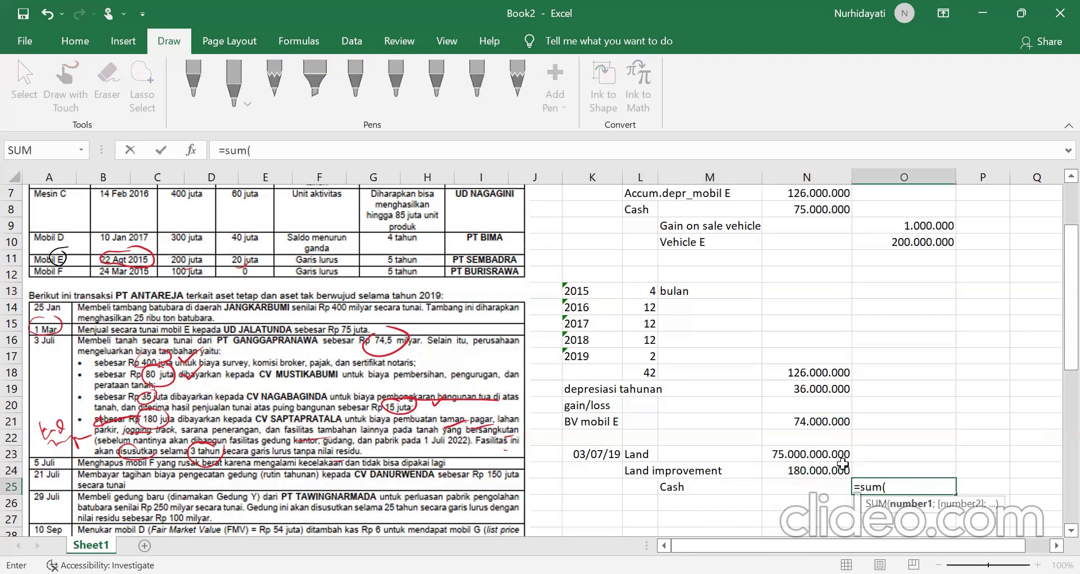
left_click_drag(830, 453, 831, 467)
key("Return")
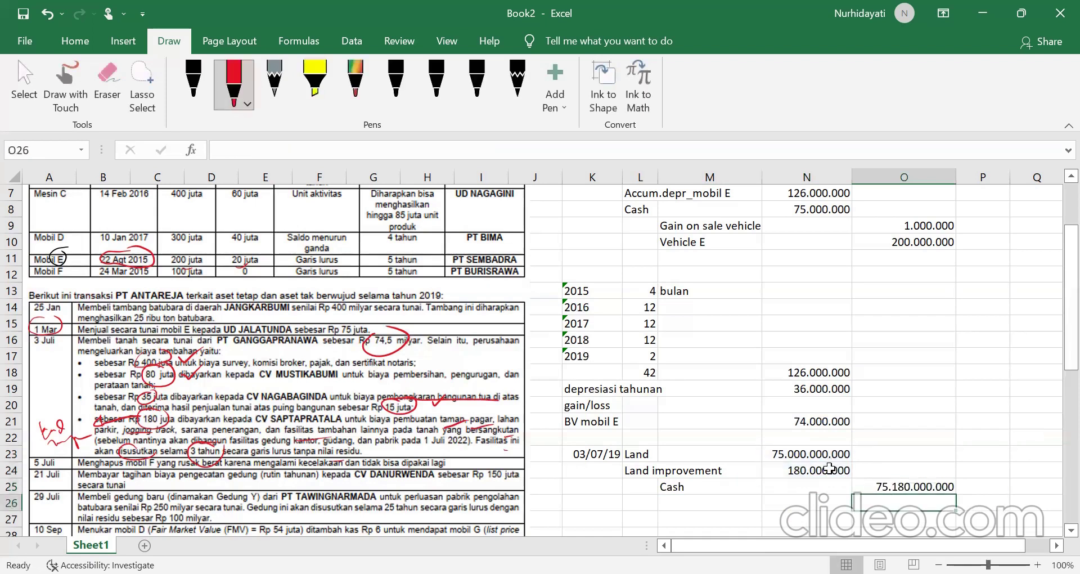
Step: Start the next journal entry by entering the date 5 jul 19 in K27
scroll(751, 484, "down", 1)
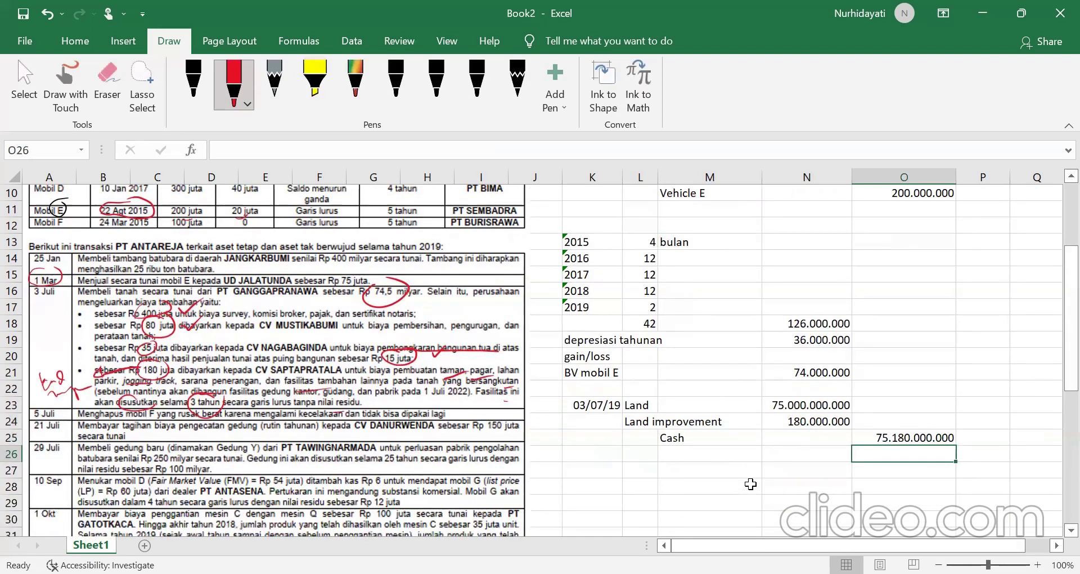
scroll(734, 423, "down", 1)
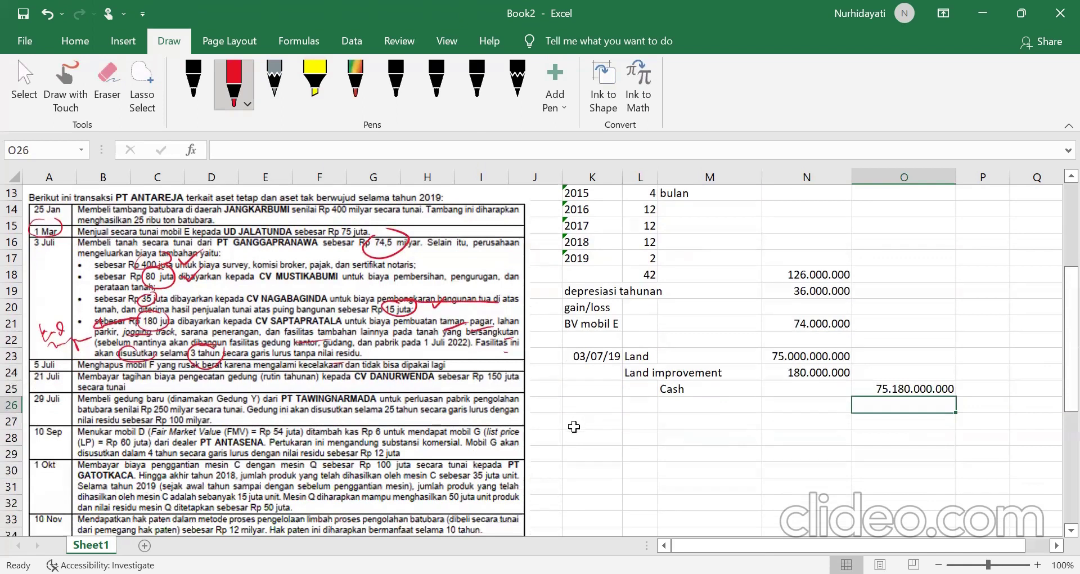
key("Down")
key("Left")
key("Left")
key("Left")
key("Left")
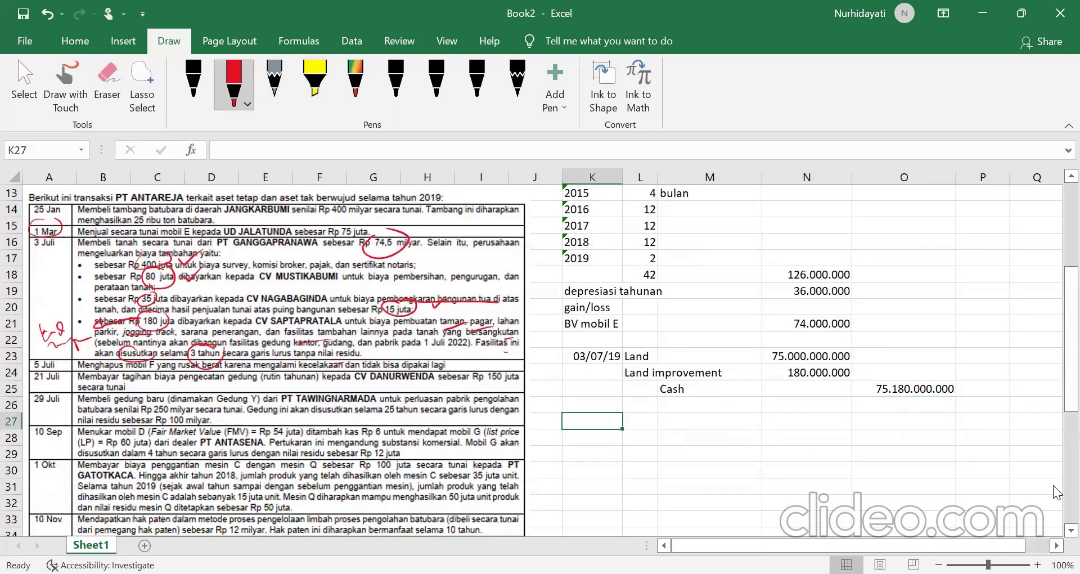
type("5 jul 19")
key("Tab")
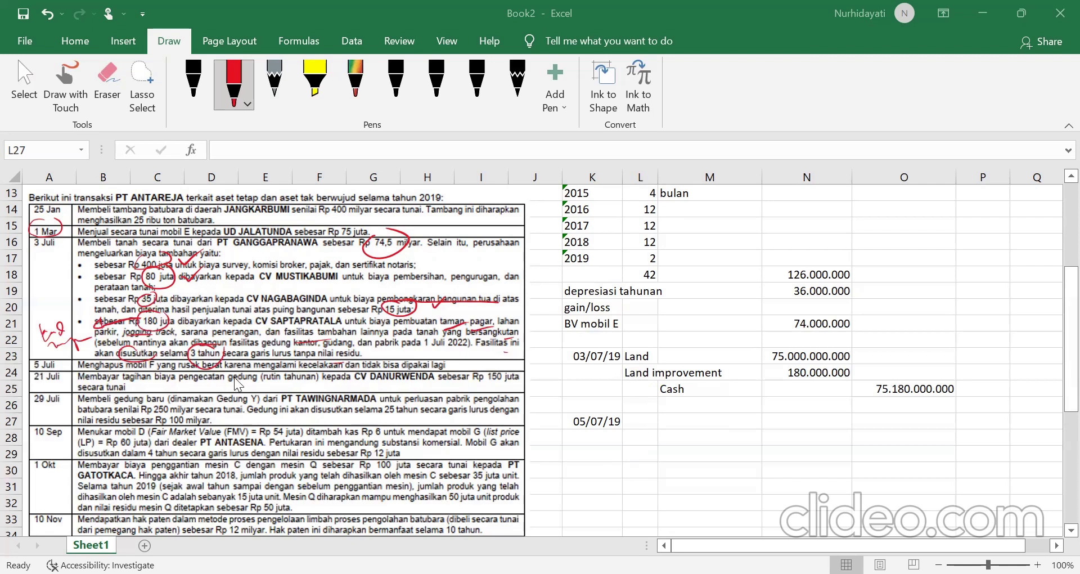
Step: Enter the accounts Depr.expense in L27 and Accum.depr_mobil F in M28 for the 5 July entry
scroll(234, 377, "up", 2)
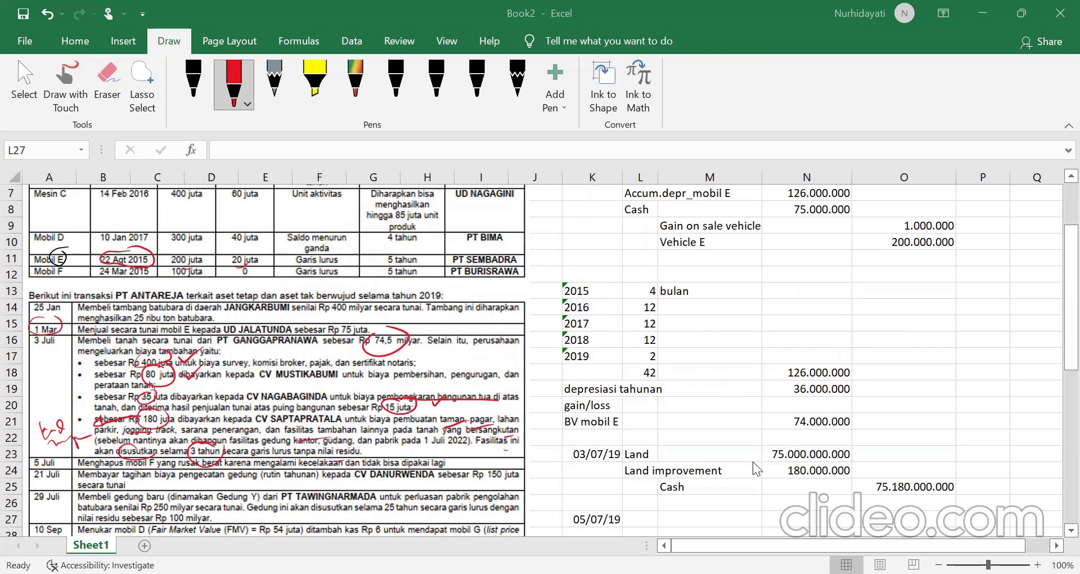
scroll(645, 421, "down", 2)
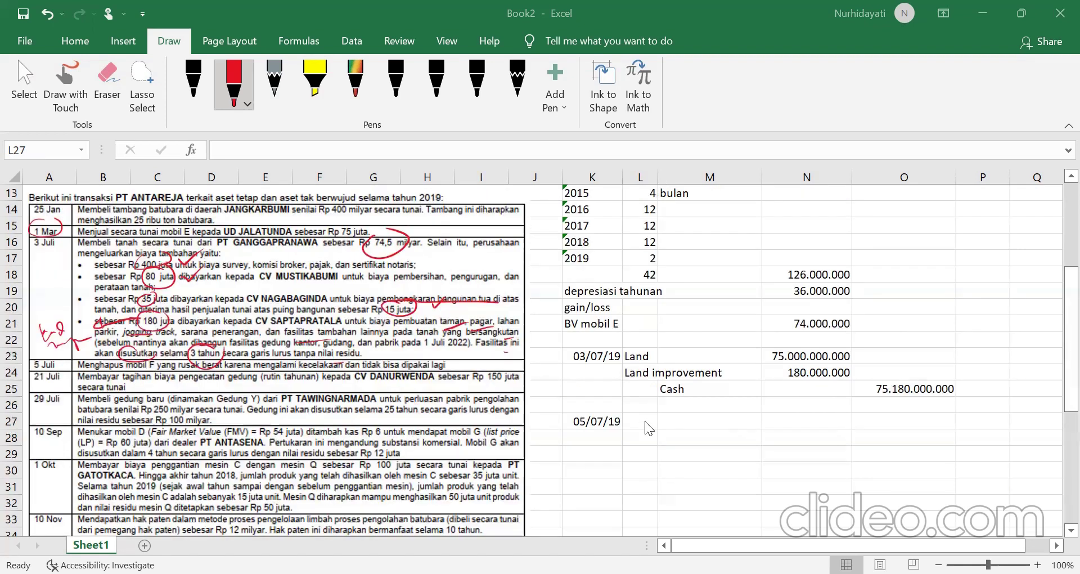
scroll(710, 435, "up", 1)
scroll(710, 435, "up", 1)
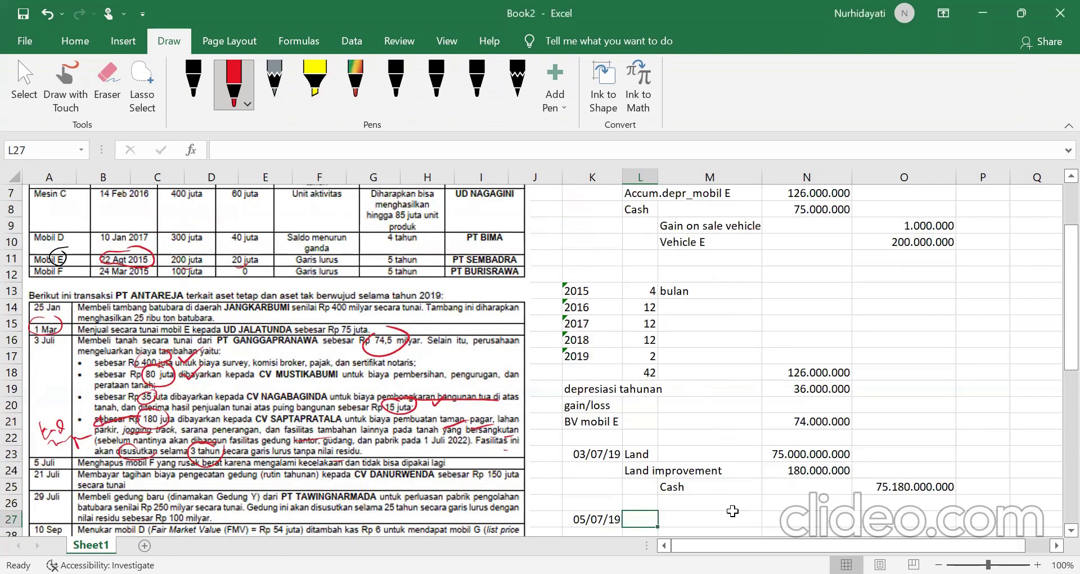
type("Depr.expense")
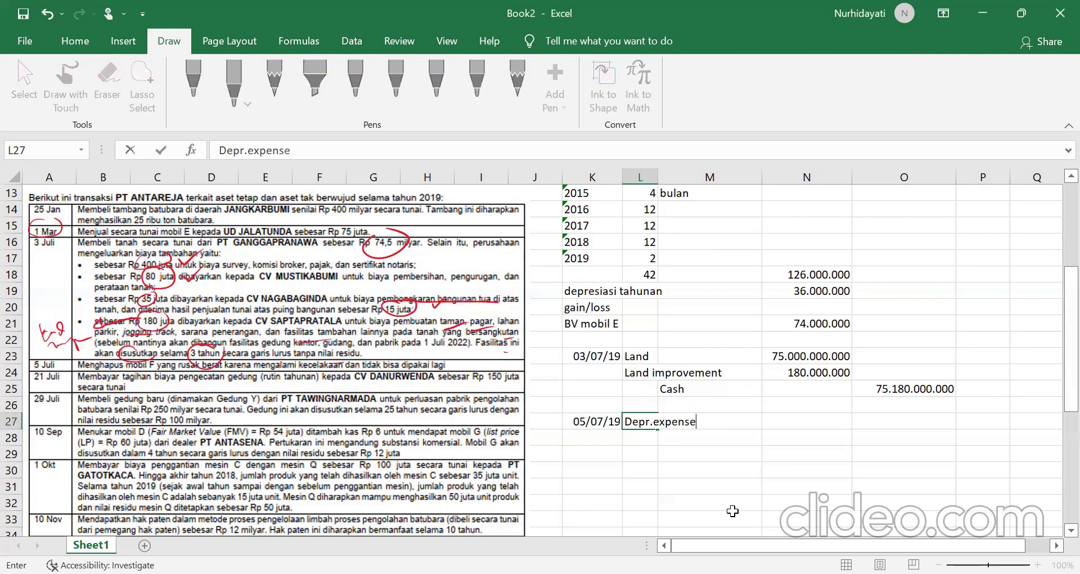
key("Return")
key("Right")
type("Accum.depr")
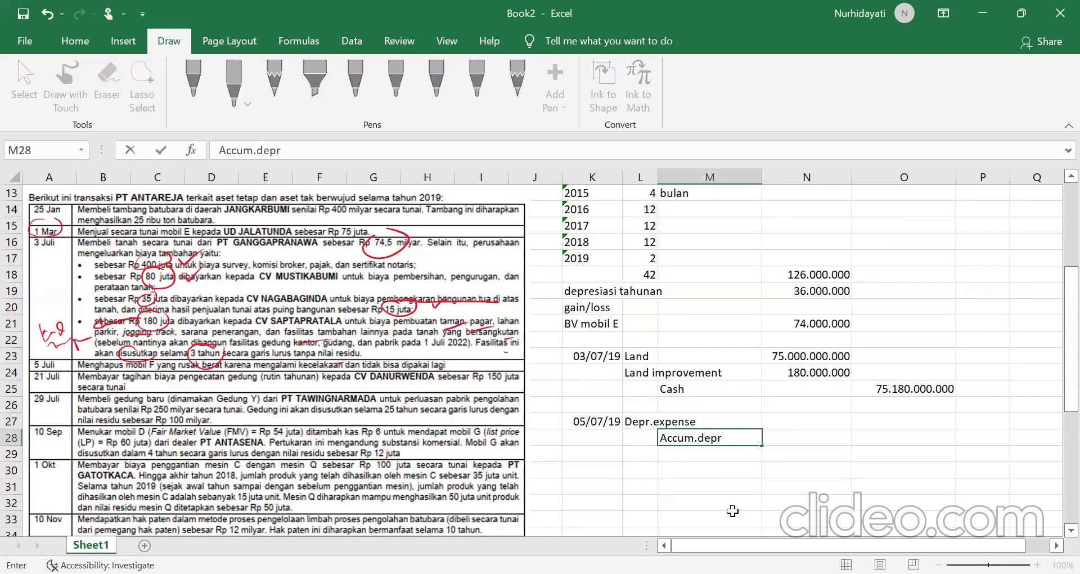
type("_mobil F")
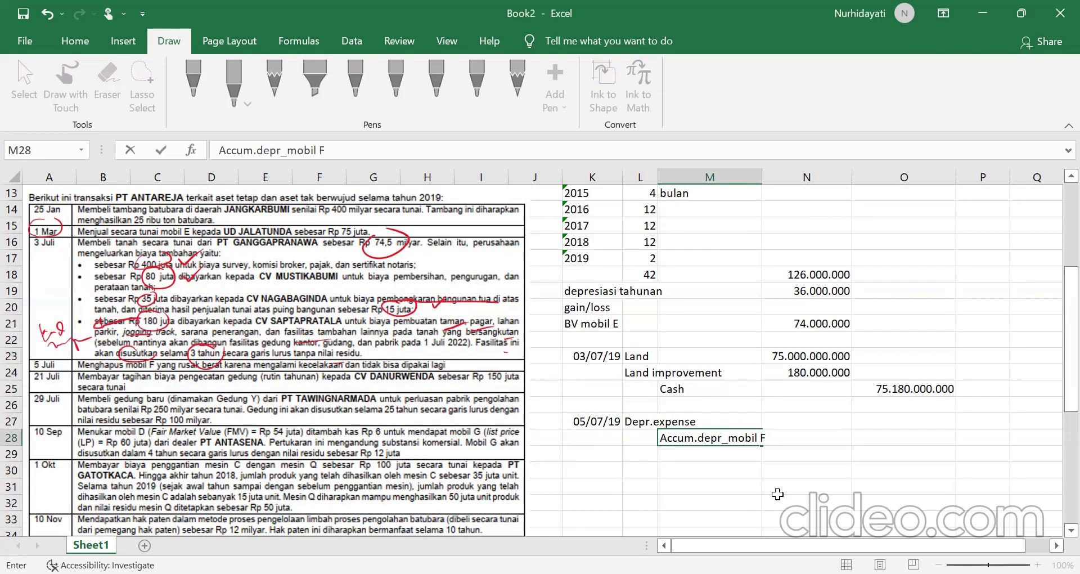
left_click(804, 420)
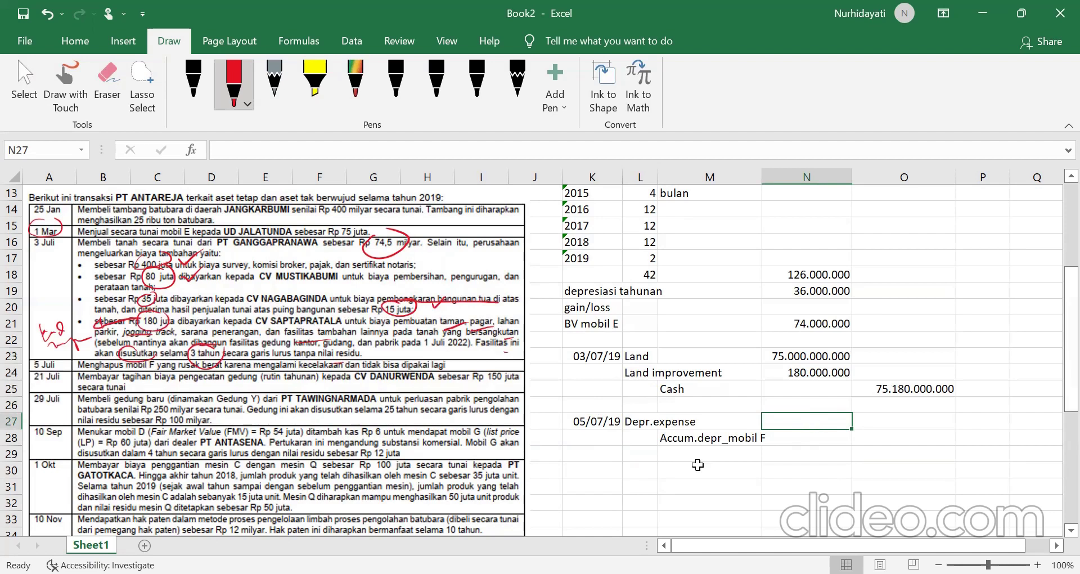
Step: Enter the debit account Accum. Depr_mobil F in L29 for the write-off of mobil F
scroll(697, 465, "down", 1)
scroll(703, 394, "down", 1)
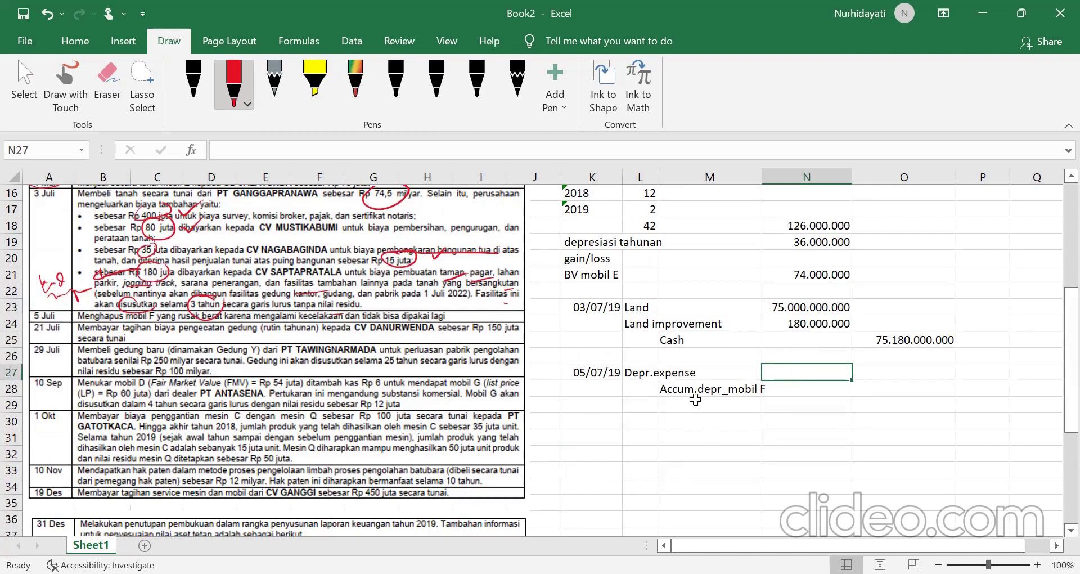
left_click(652, 402)
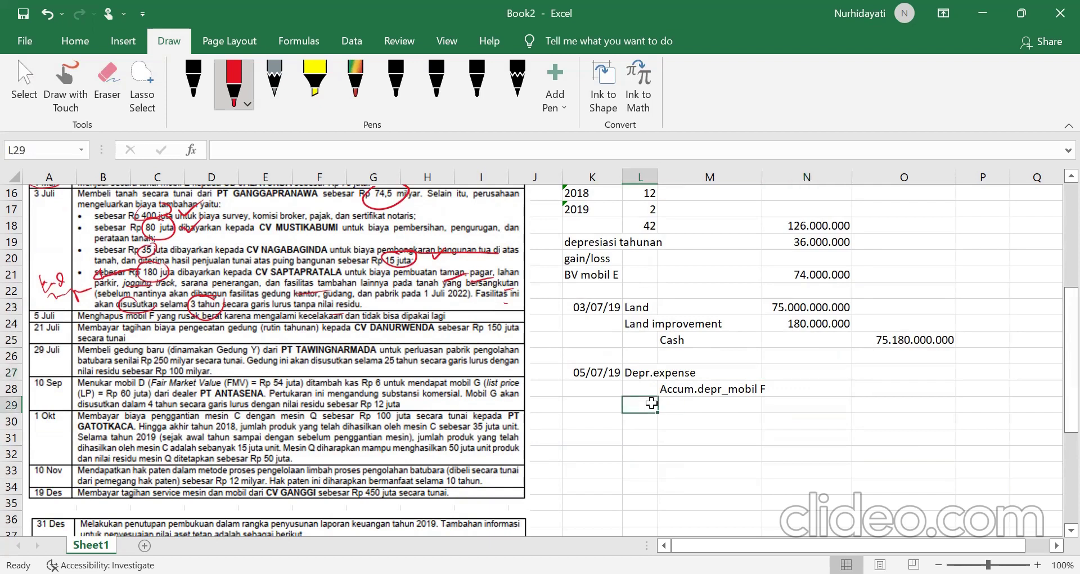
type("Accum. depr")
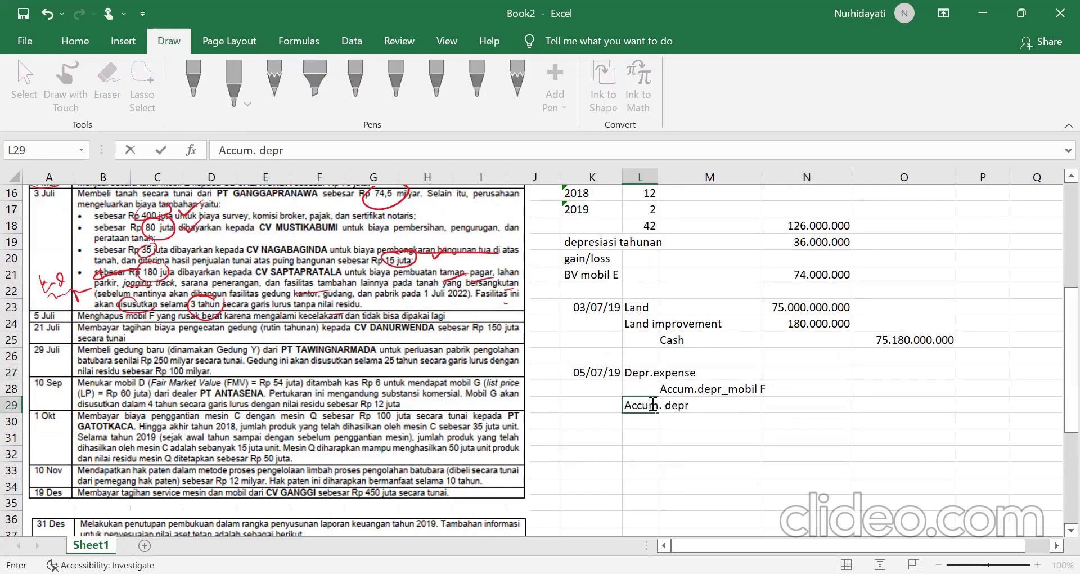
key("BackSpace")
key("BackSpace")
key("BackSpace")
key("BackSpace")
key("BackSpace")
type("Depr_mobil")
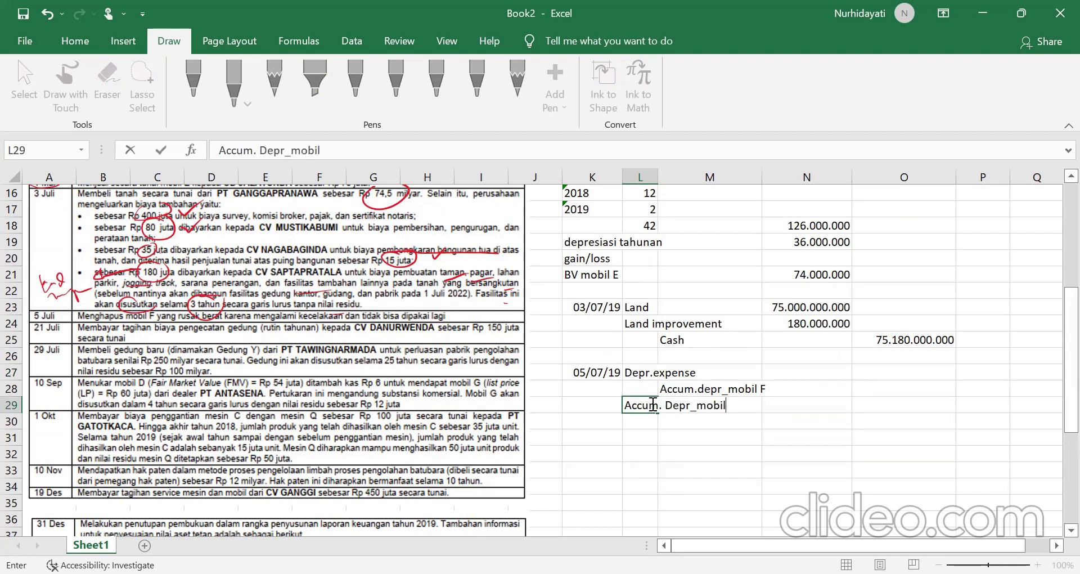
type(" F")
key("Return")
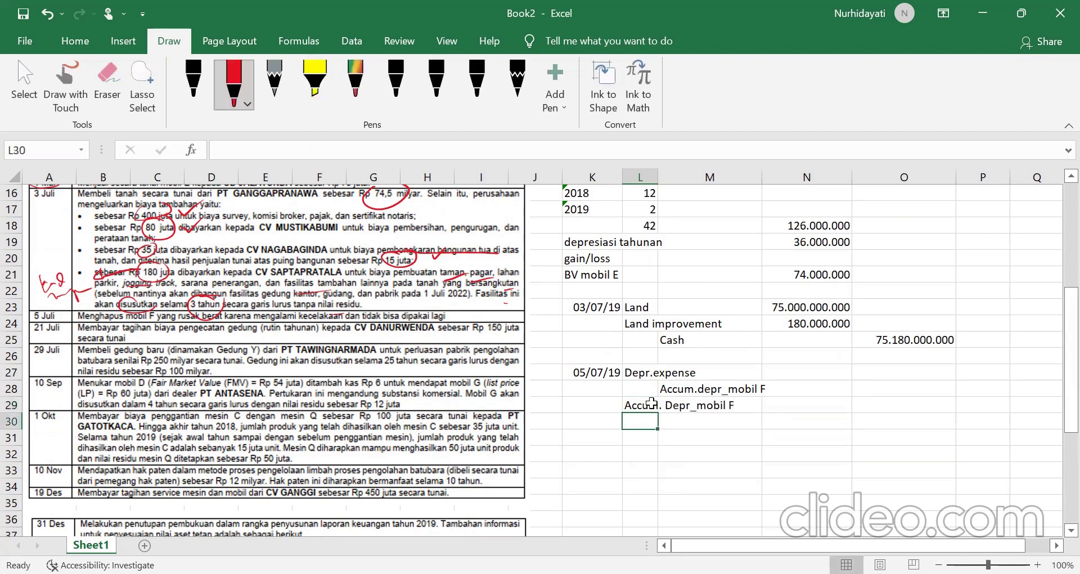
type("Lo")
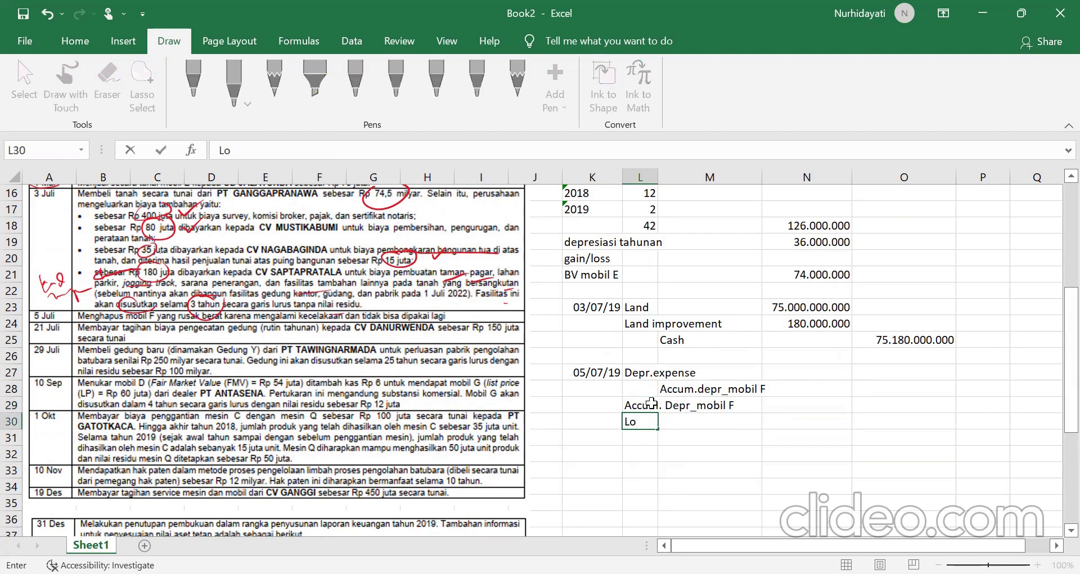
type("ss")
key("BackSpace")
key("BackSpace")
key("BackSpace")
key("BackSpace")
Step: Enter the credit account Vehicle F in M31, leaving row 30 empty
left_click(697, 439)
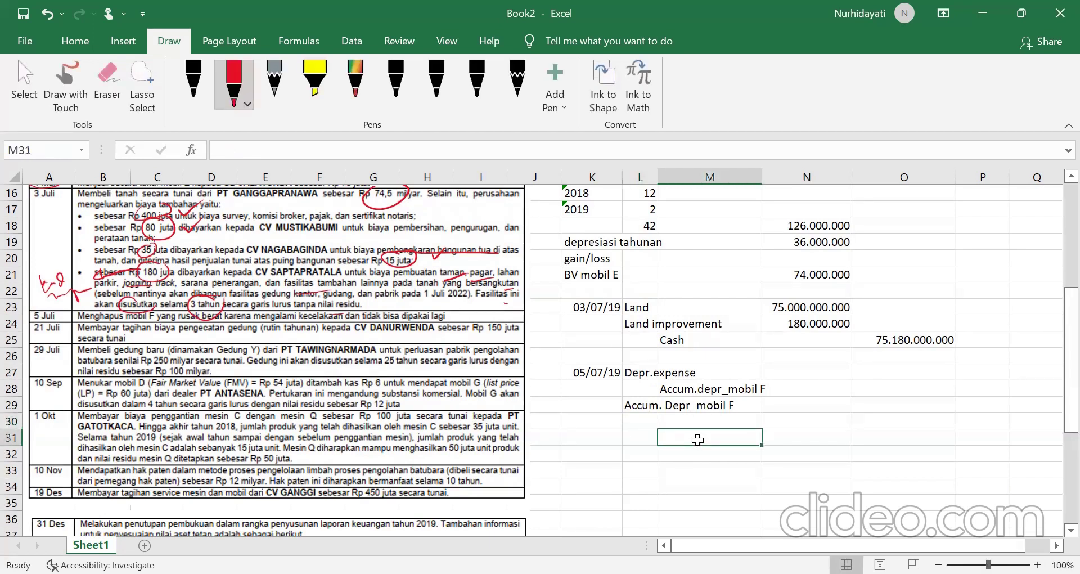
type("Vehi")
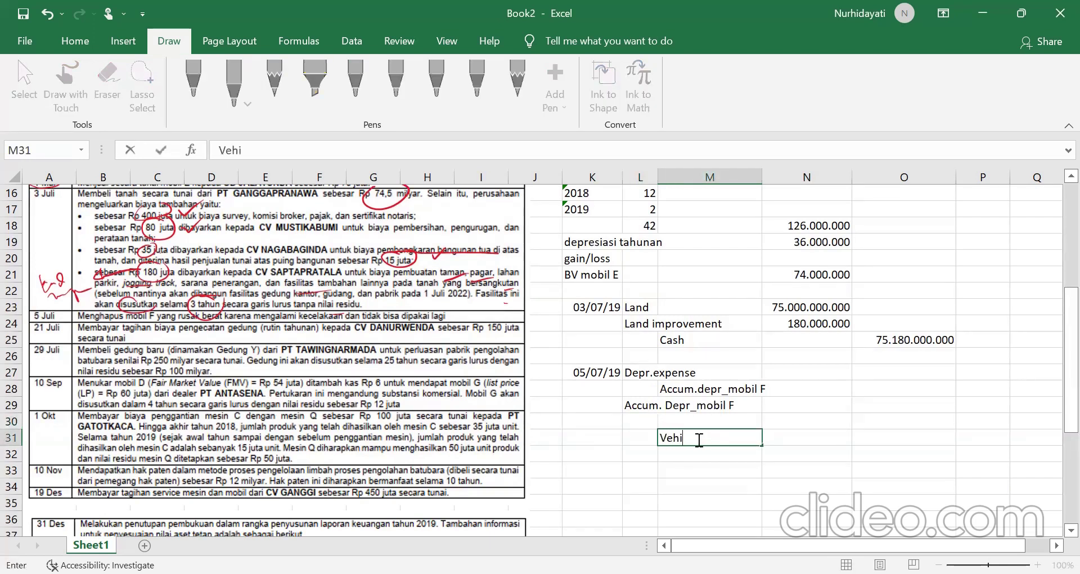
type("cle F")
scroll(689, 461, "down", 1)
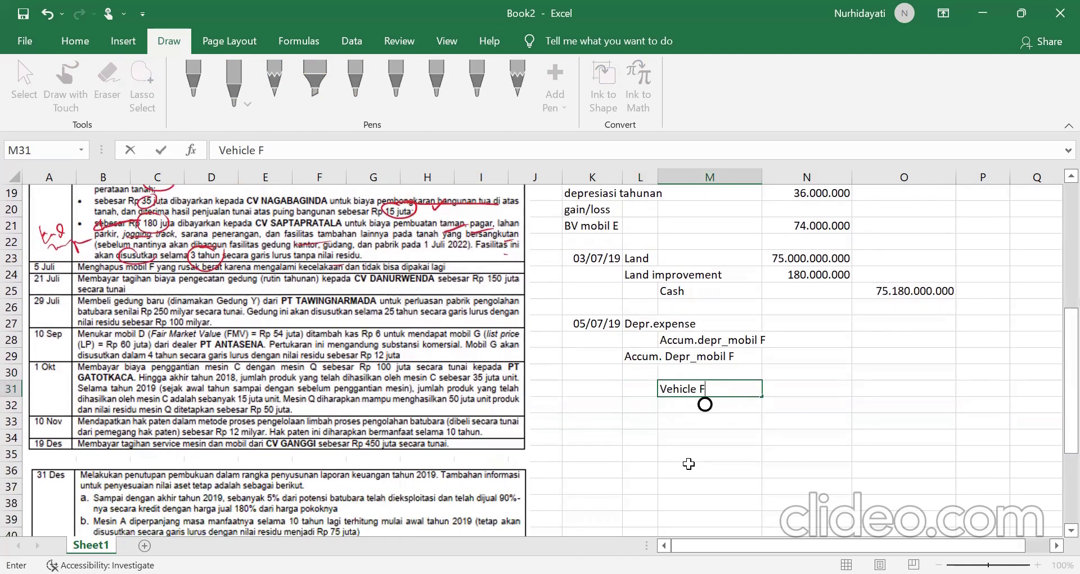
Step: Label K33 "depresiasi tahunan" and calculate mobil F's annual depreciation in N33 with =100000000/5
left_click(607, 417)
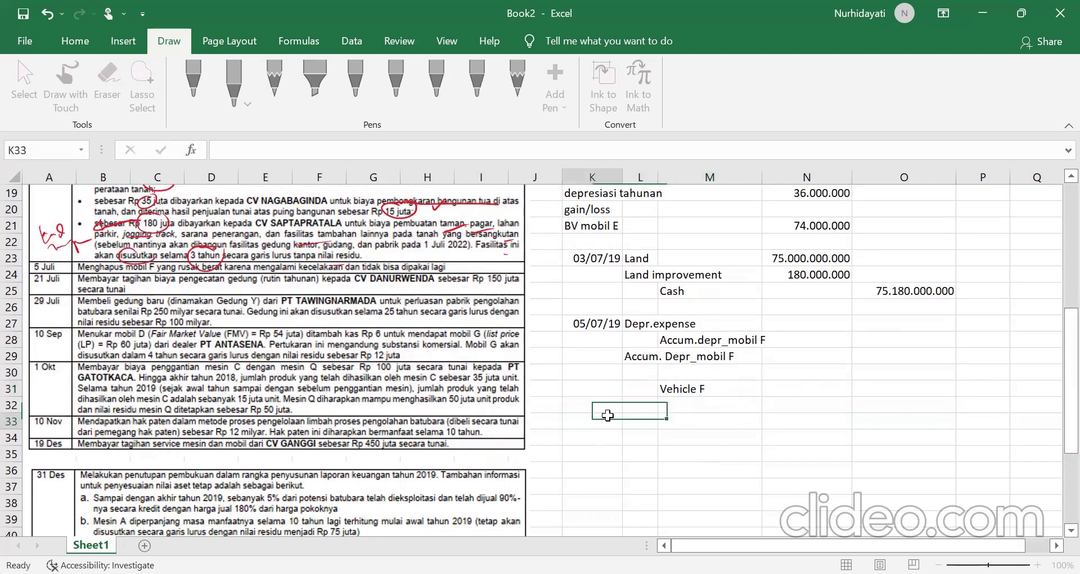
type("dep")
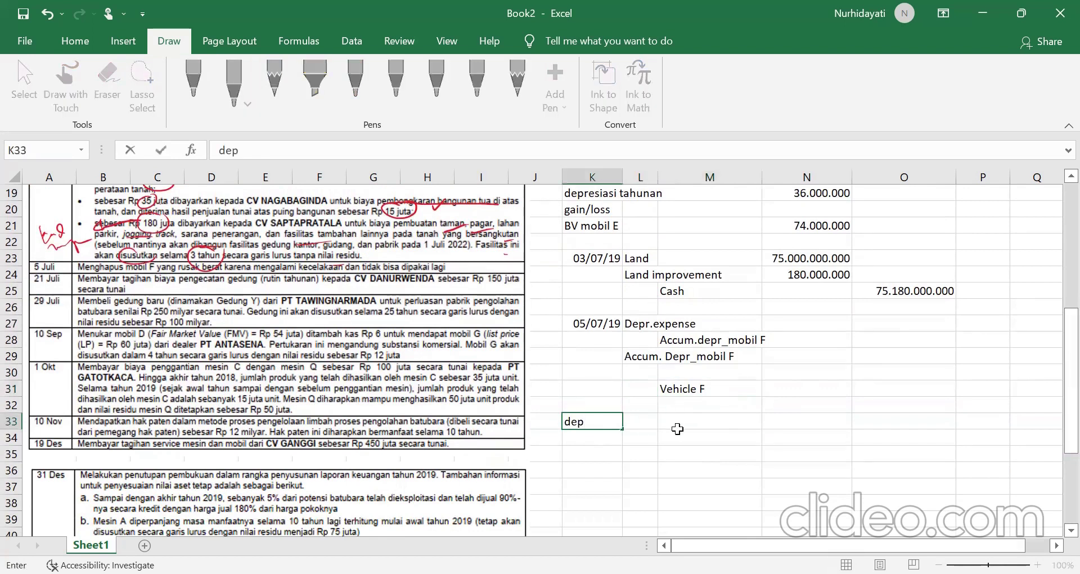
type("resiasi tahunan")
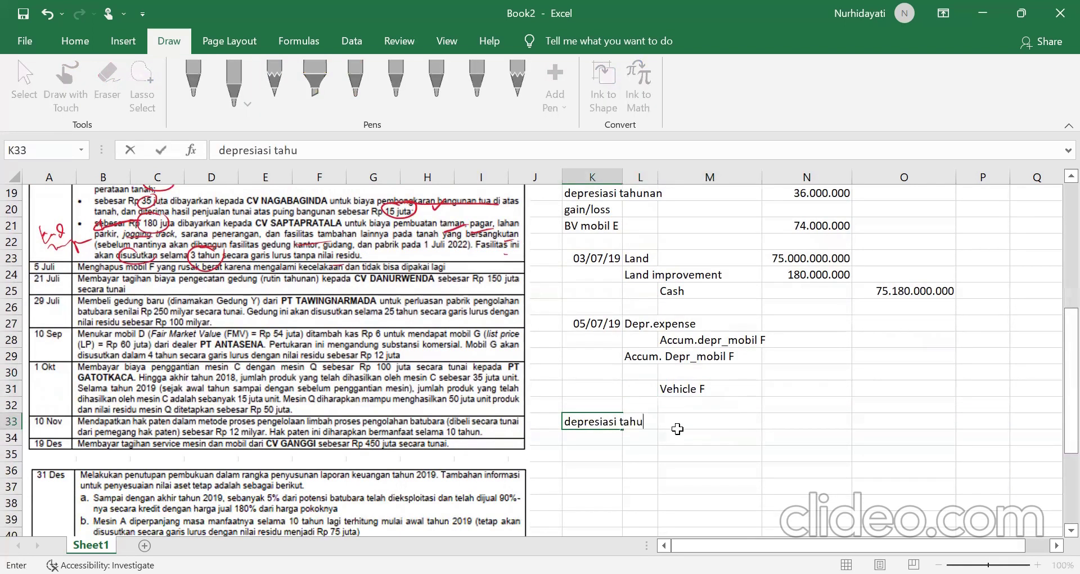
left_click(789, 425)
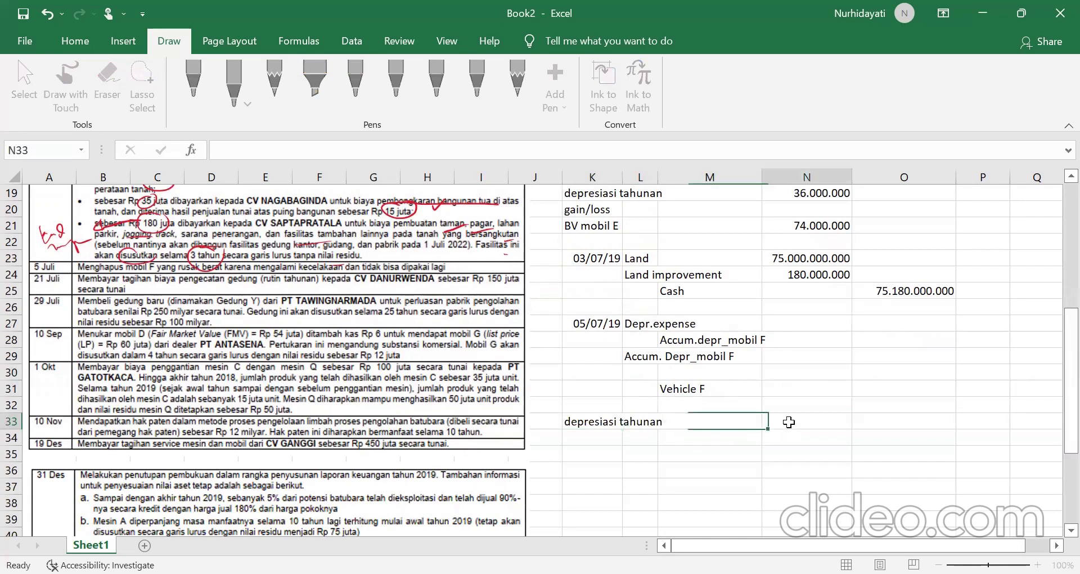
scroll(703, 394, "up", 3)
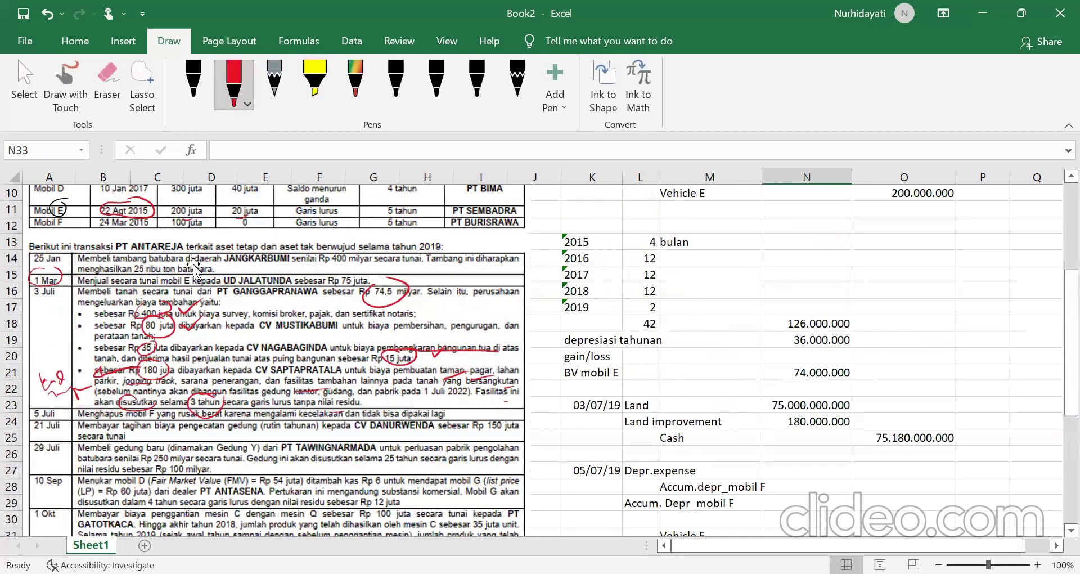
scroll(275, 272, "up", 1)
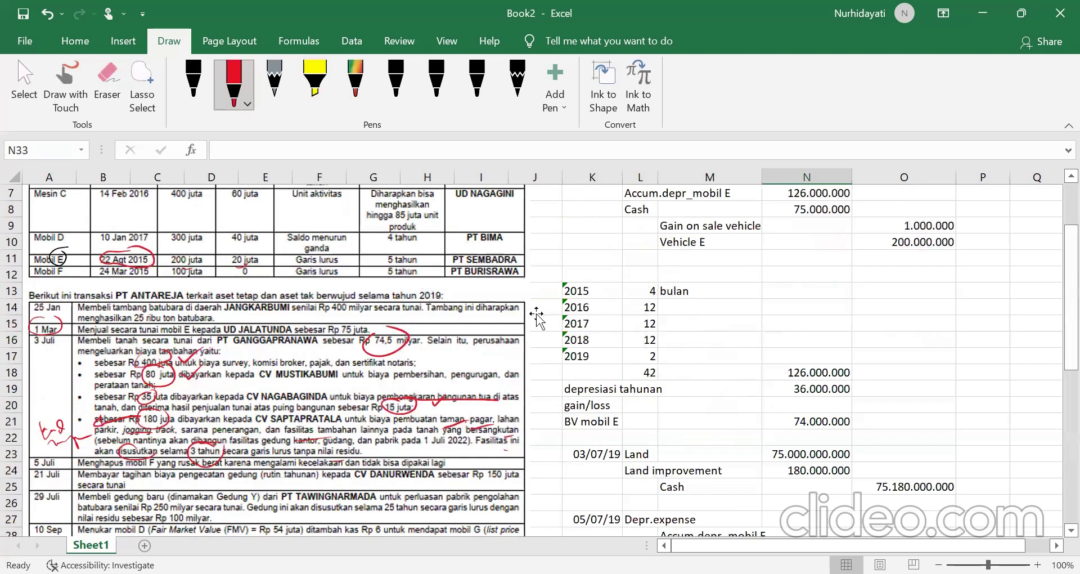
type("=100000000")
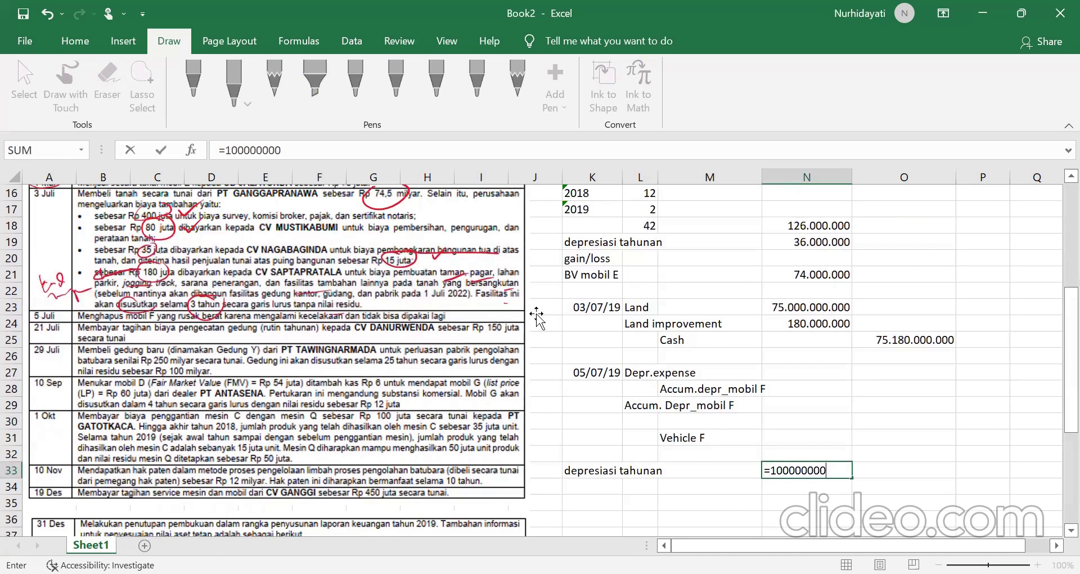
type("/5")
key("Return")
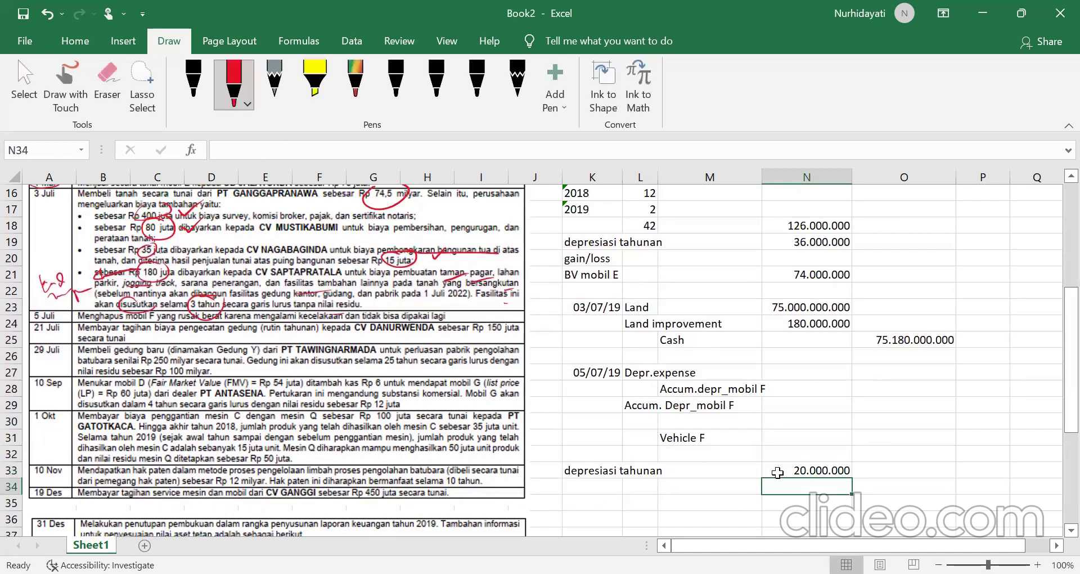
left_click(797, 476)
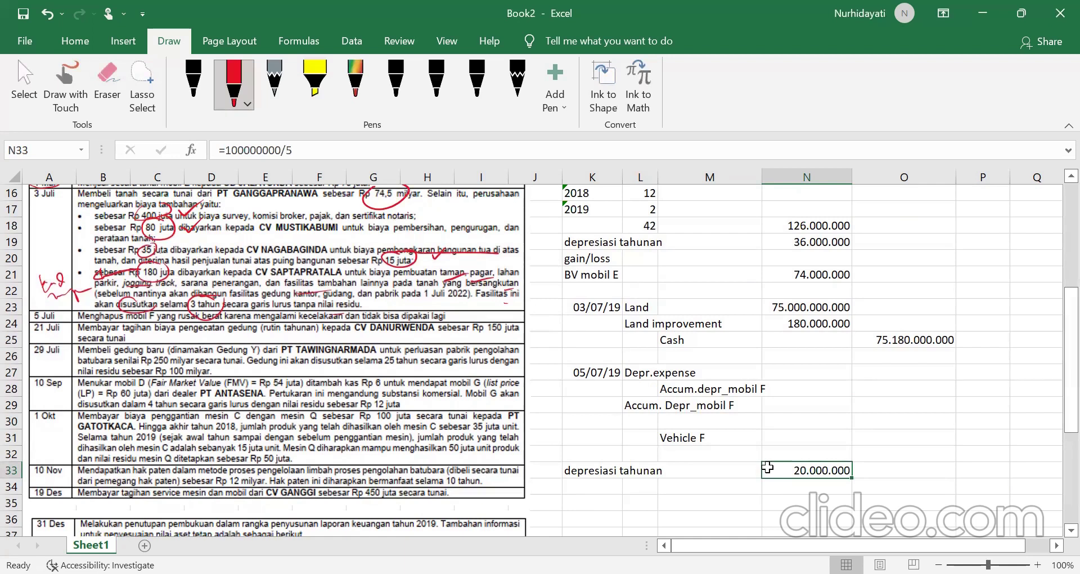
Step: Calculate mobil F's six-month depreciation expense in N27 with =6/12*N33
left_click(819, 367)
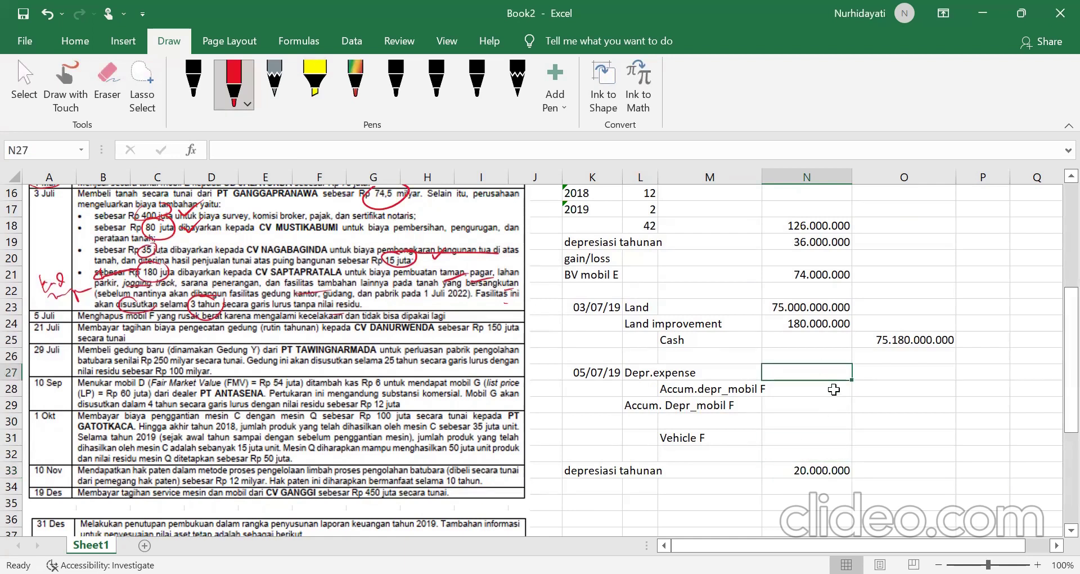
type("=")
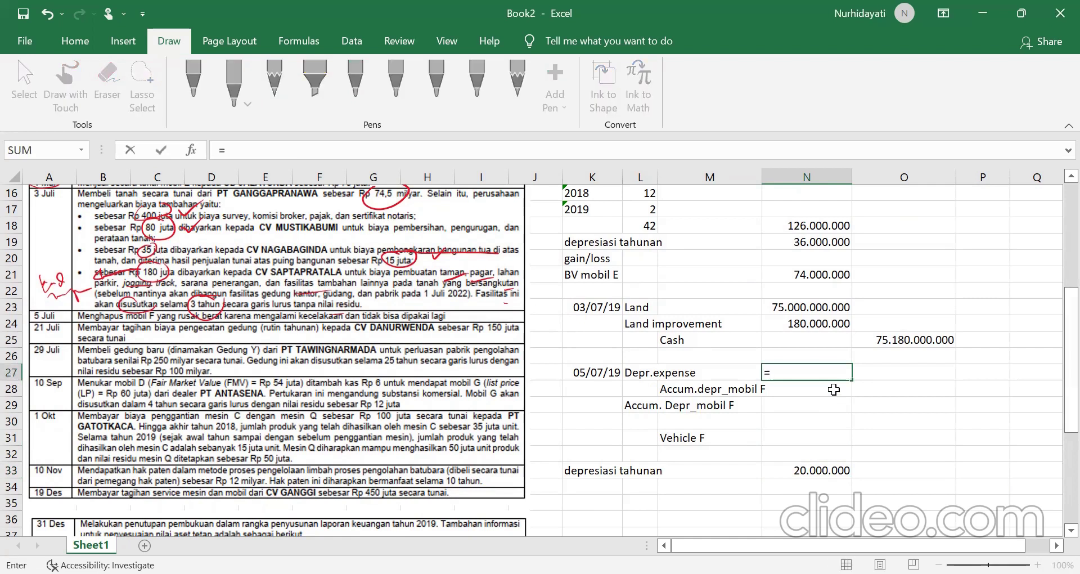
type("6/12*")
left_click(816, 473)
key("Return")
Step: Enter the matching accumulated depreciation credit for mobil F in O28 with =N27
key("Right")
type("=")
key("Up")
key("Left")
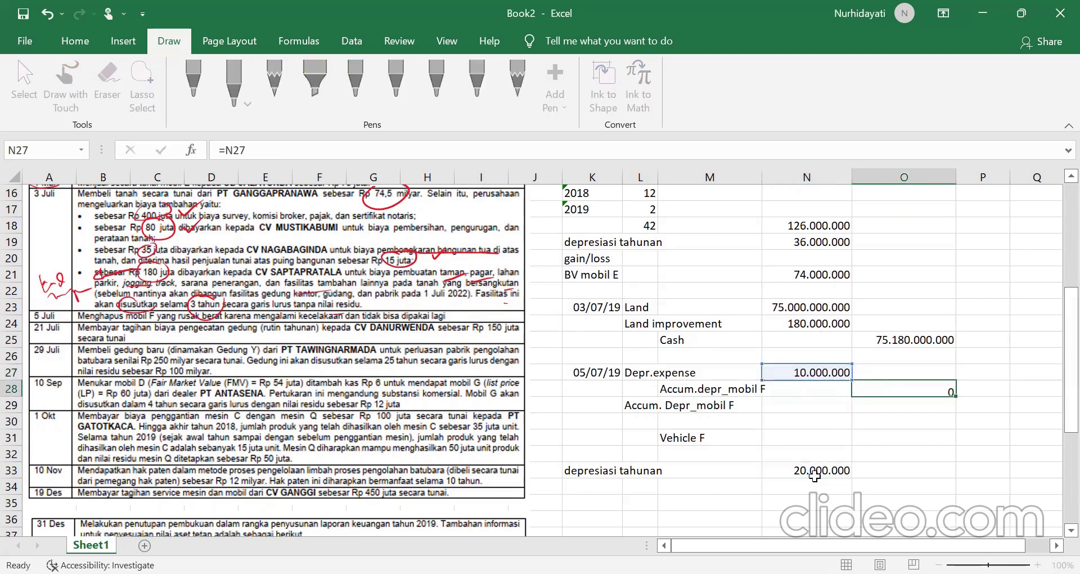
key("Return")
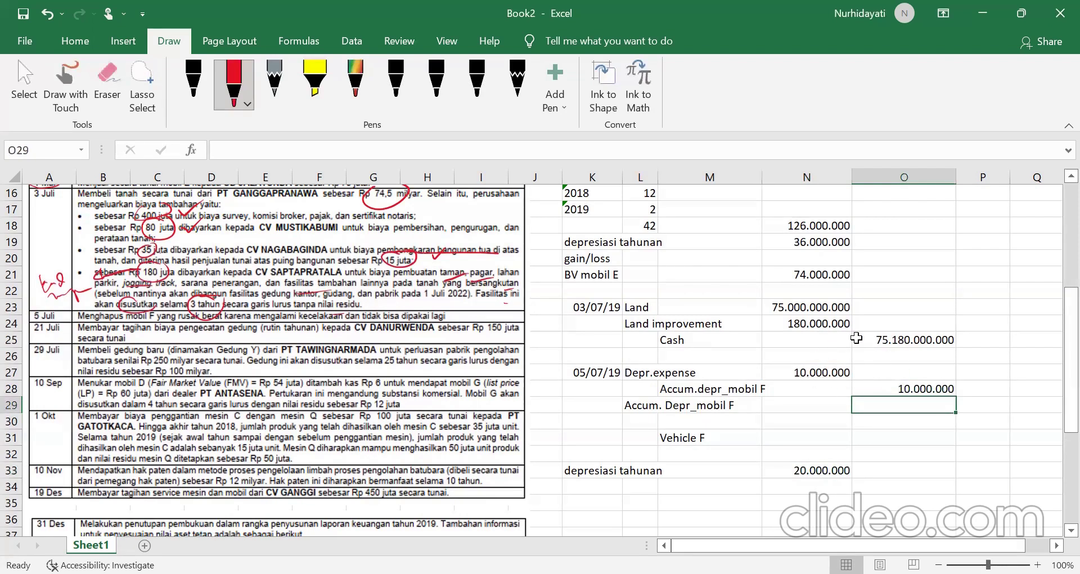
Step: Label K34 "akumulasi depreasiasi" below the annual depreciation row
scroll(736, 420, "down", 1)
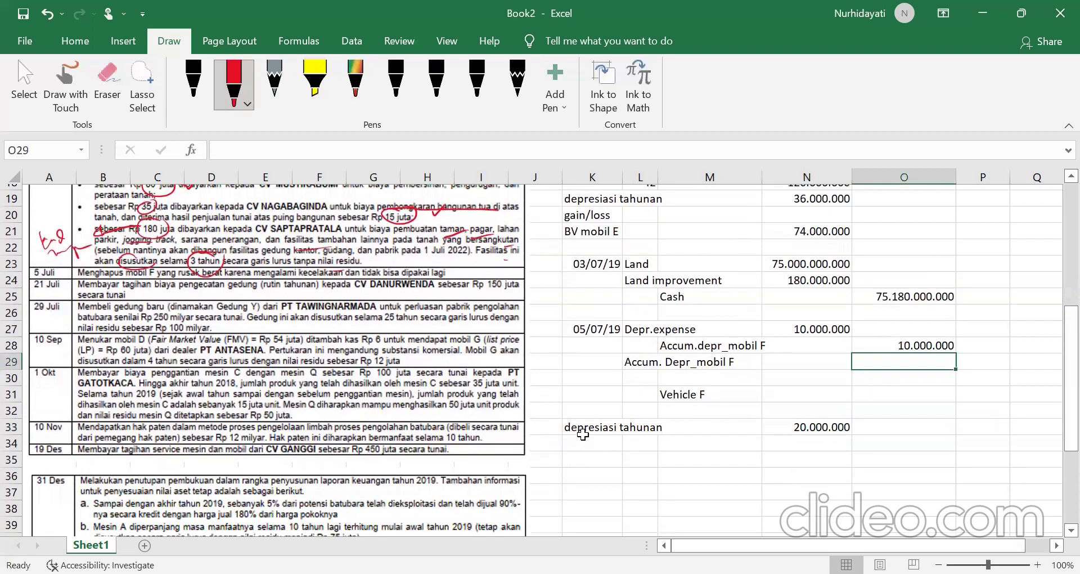
left_click(585, 437)
type("akumulas")
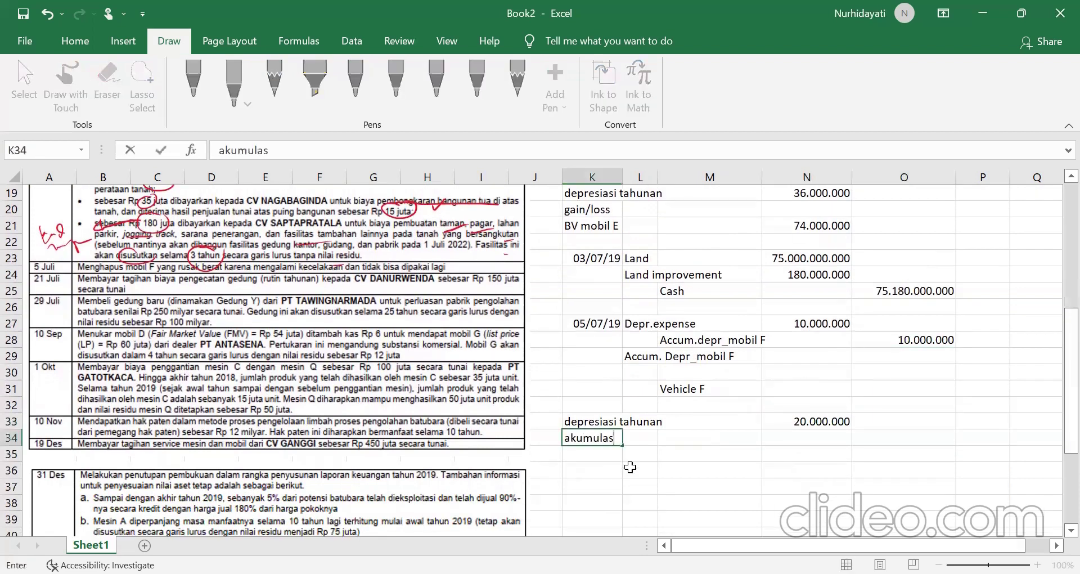
type("i depreasi")
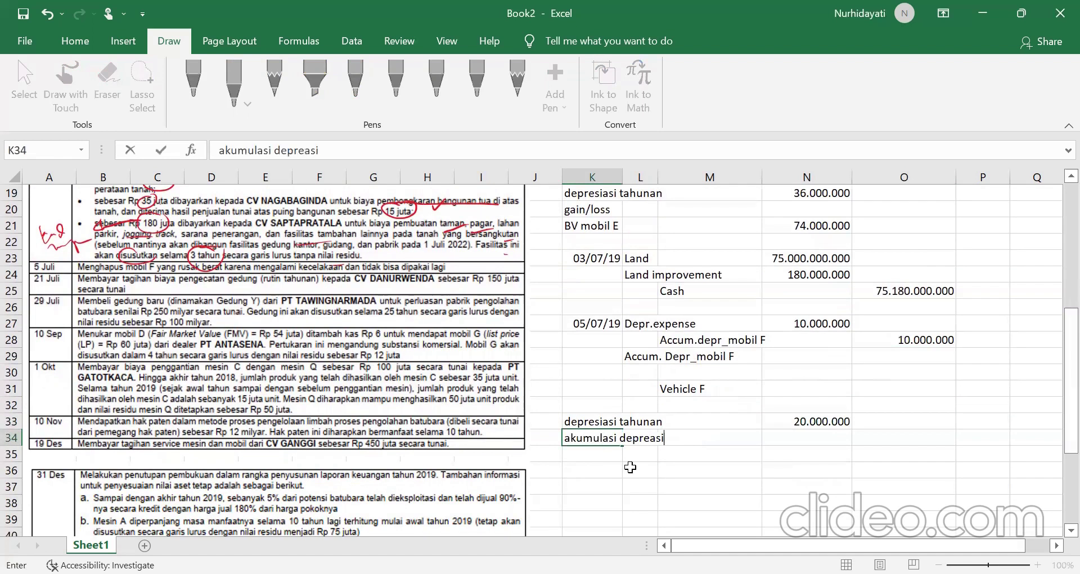
type("asi")
key("Return")
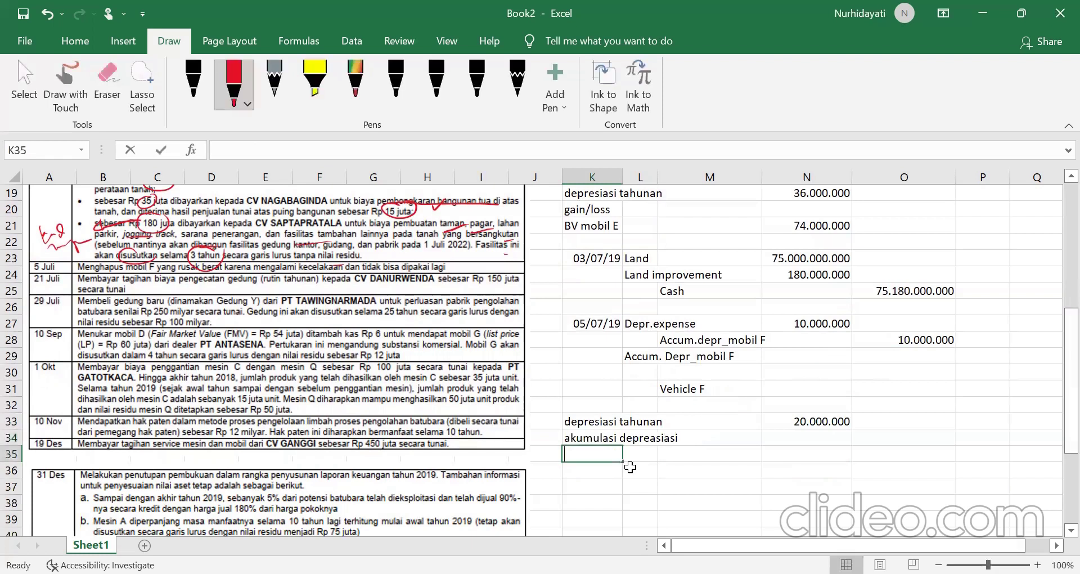
Step: Start the month schedule in row 35 with the year 2015 as text and 9 bulan
type("'2015")
key("Tab")
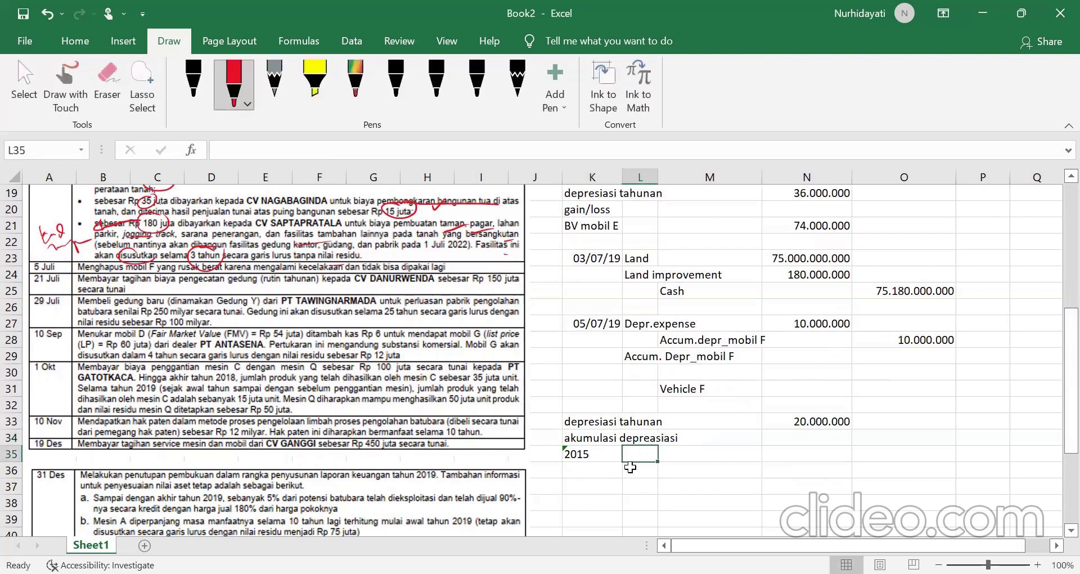
scroll(627, 465, "up", 4)
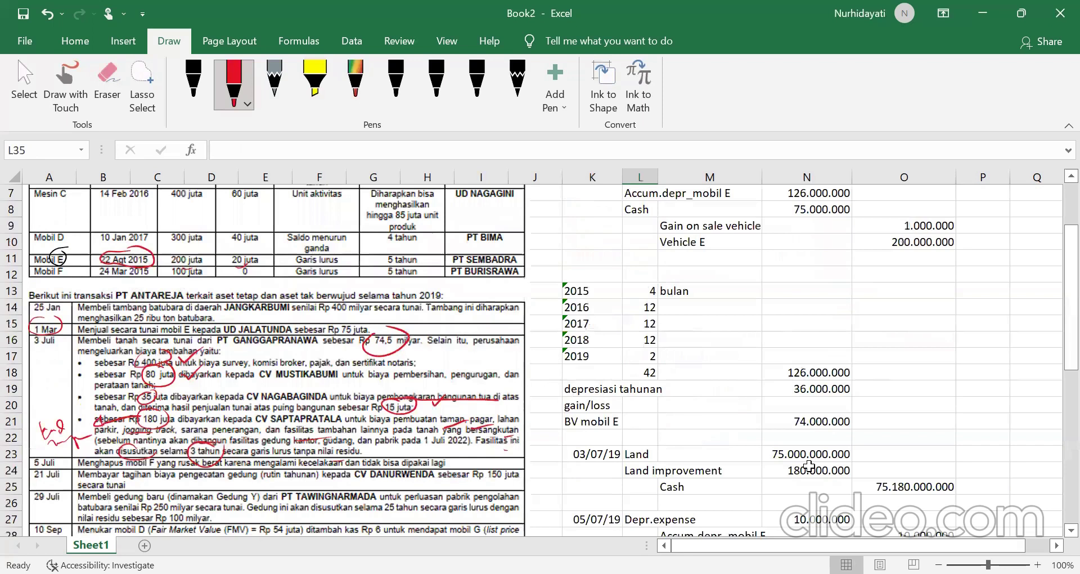
type("9")
key("Return")
Step: Add the years 2016 and 2017 as text in K36 and K37, each with 12 months in column L
key("Left")
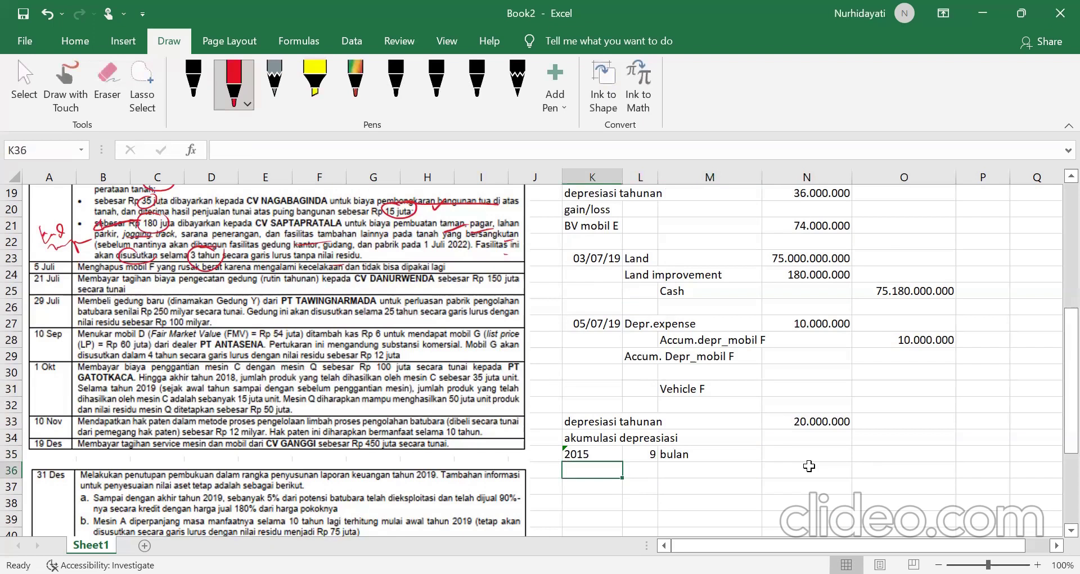
type("'2016")
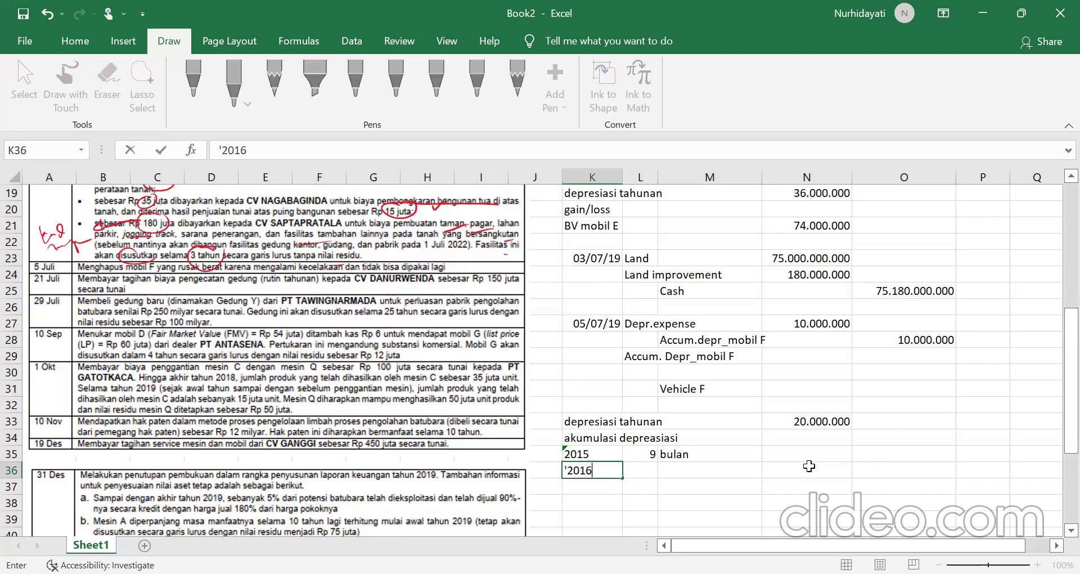
key("Tab")
type("12")
key("Return")
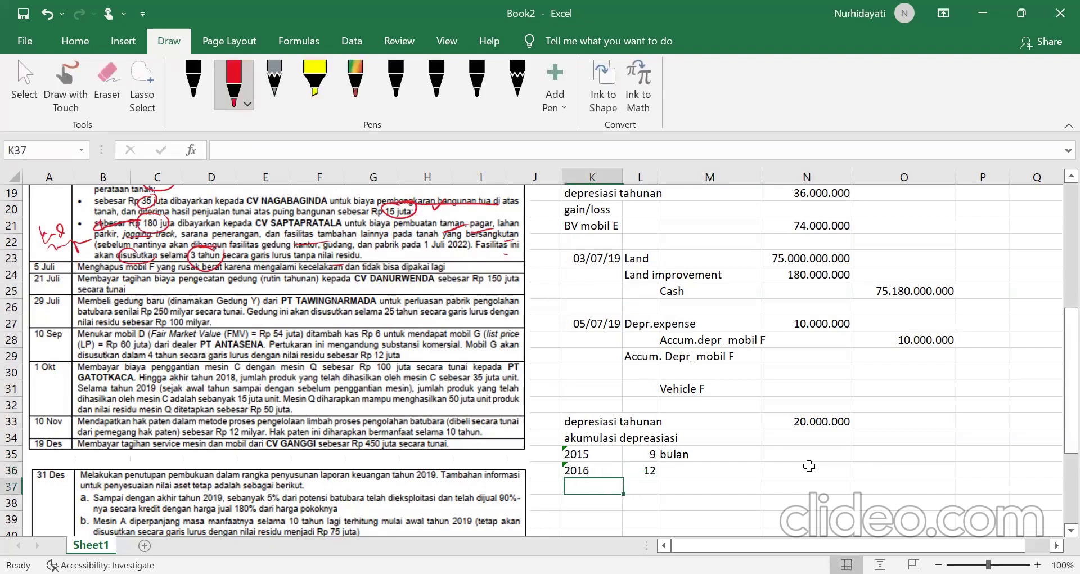
type("'2017")
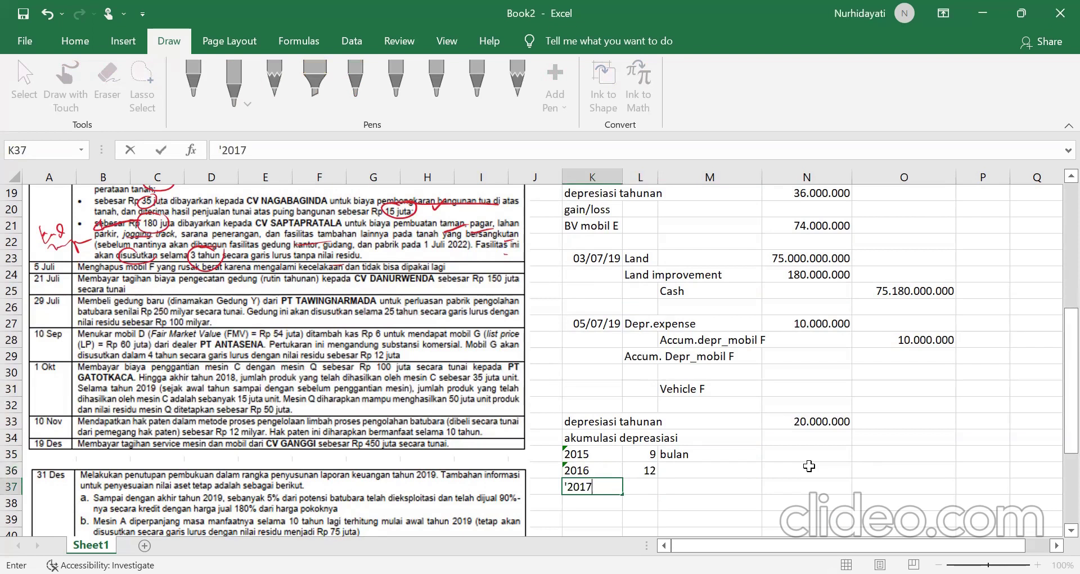
key("Tab")
type("12")
key("Return")
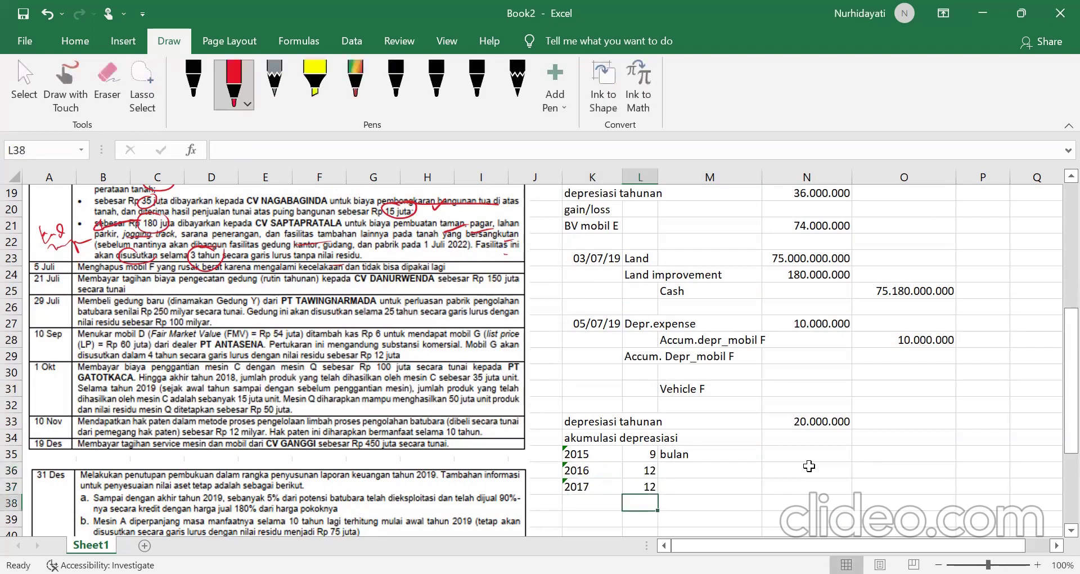
Step: Add 2018 with 12 months in row 38 and 2019 with 6 months in row 39, entering the years as text
type("'2018")
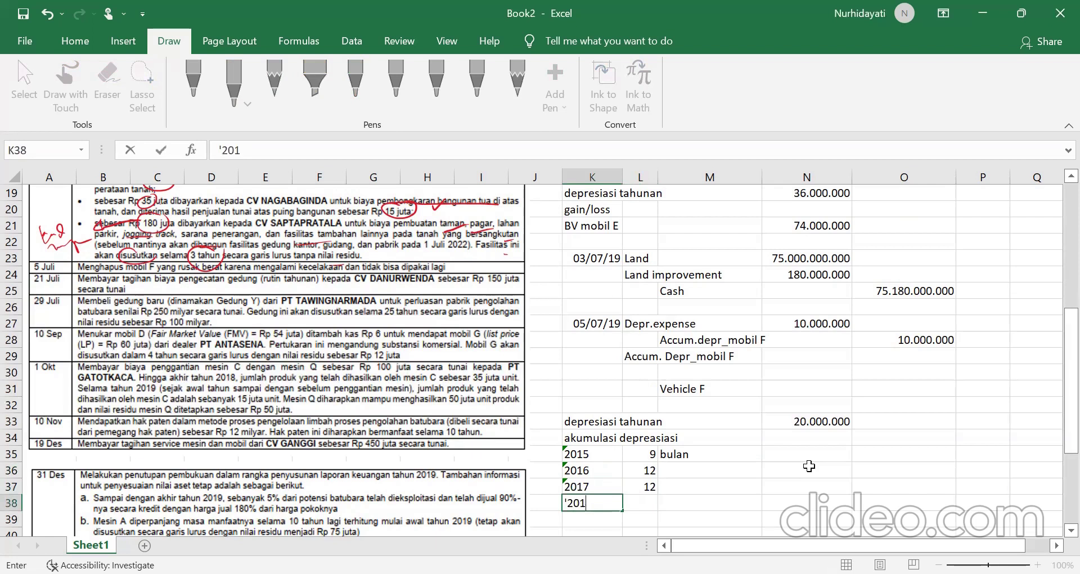
key("Tab")
type("12")
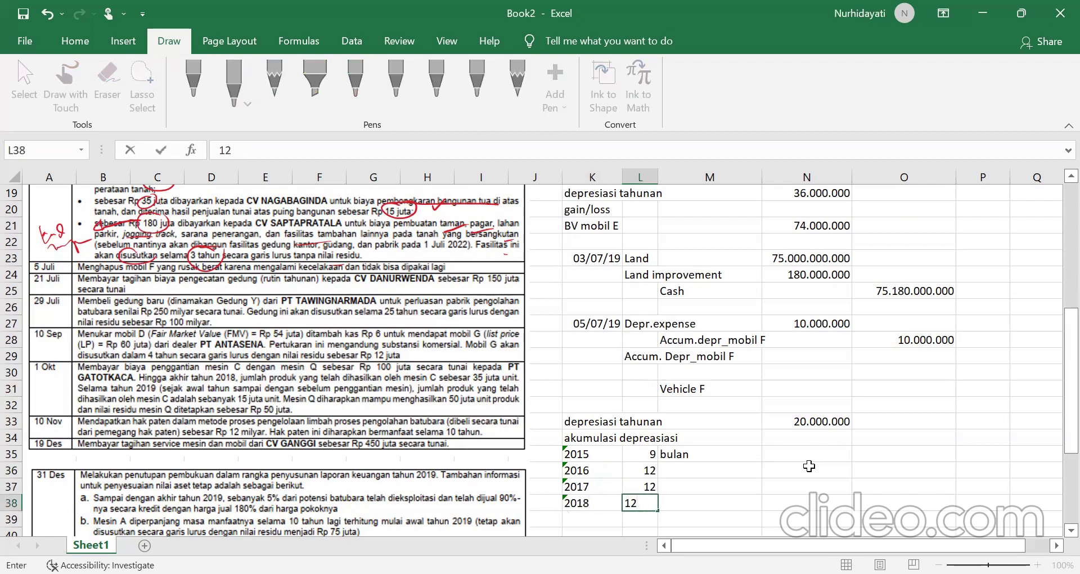
key("Return")
type("'2019")
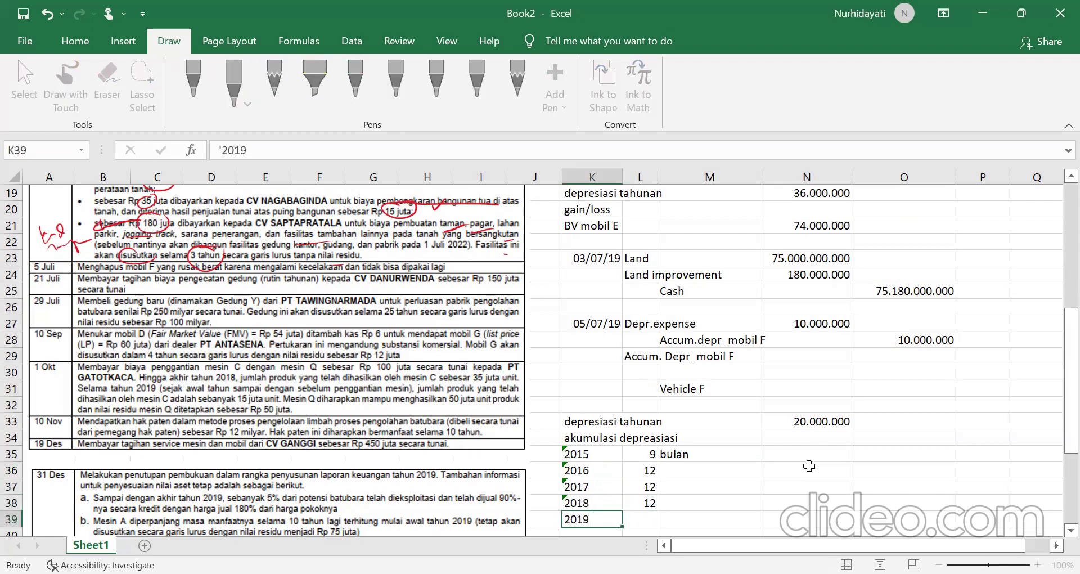
key("Tab")
type("6")
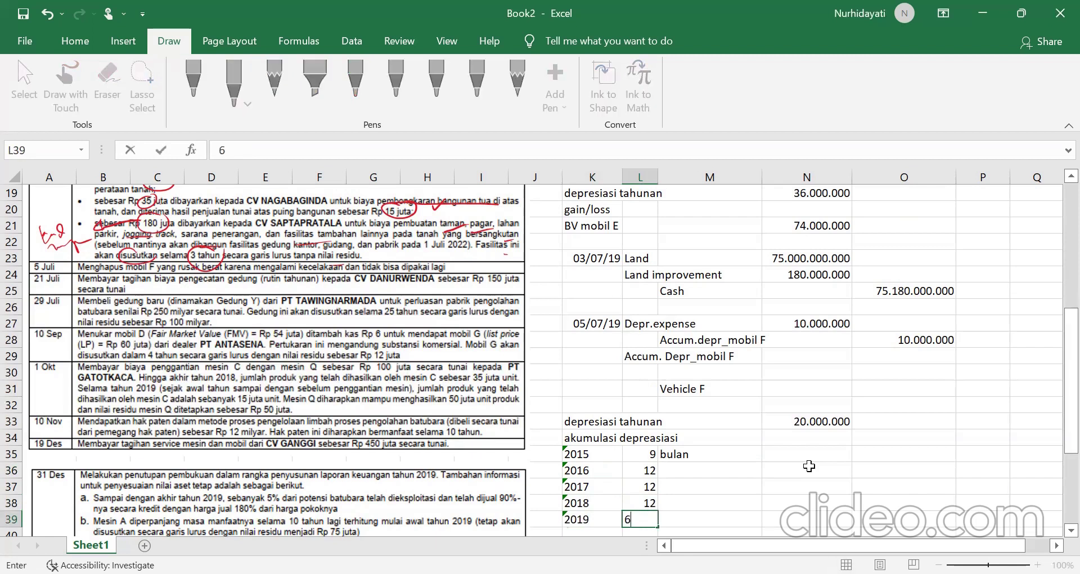
key("Return")
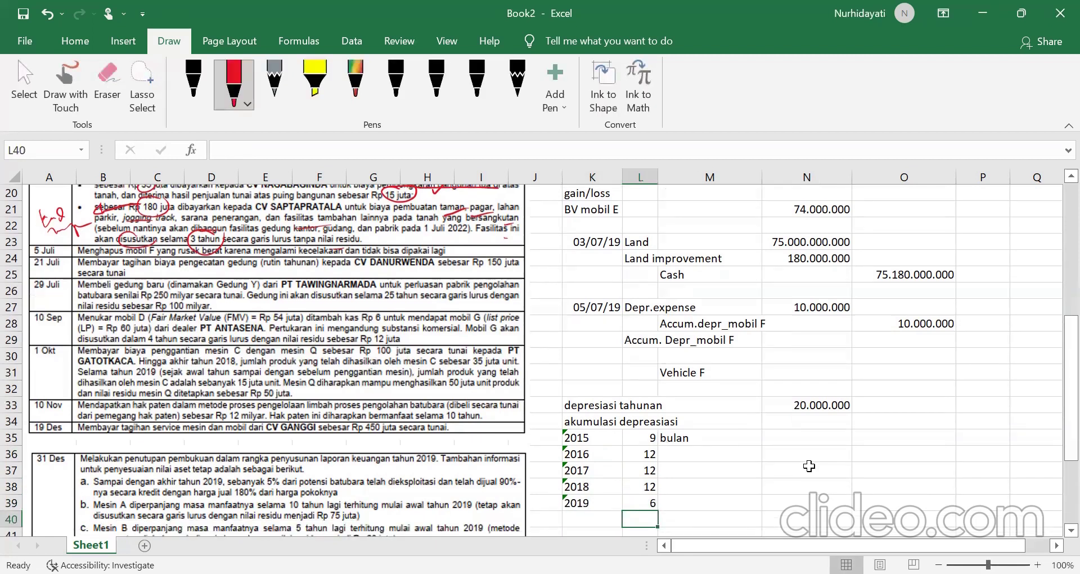
Step: Total mobil F's months of use in L40 by summing L35:L39
type("=sum(")
left_click_drag(642, 438, 639, 457)
left_click_drag(644, 499, 644, 501)
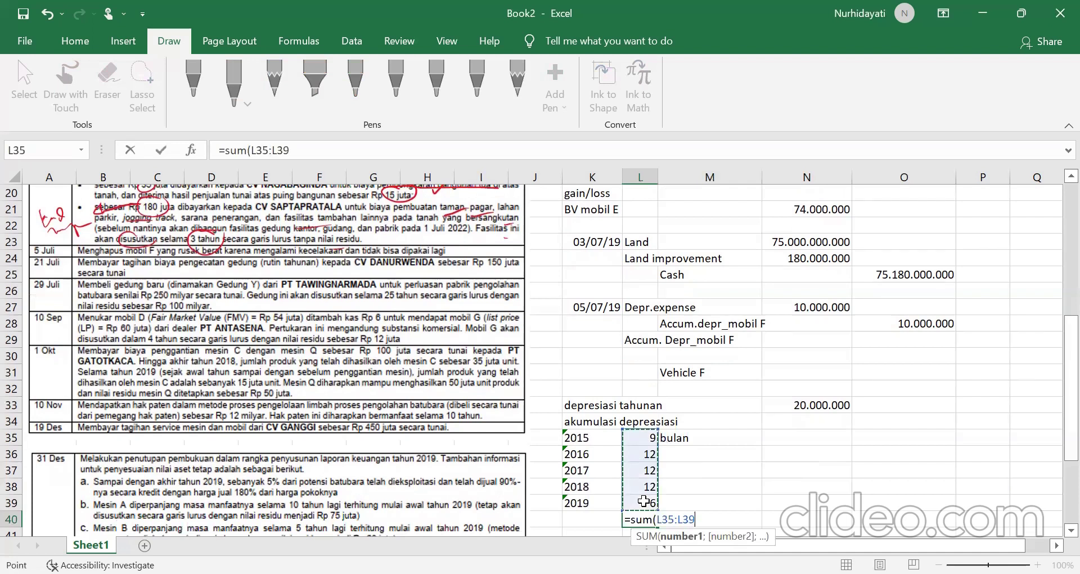
key("Return")
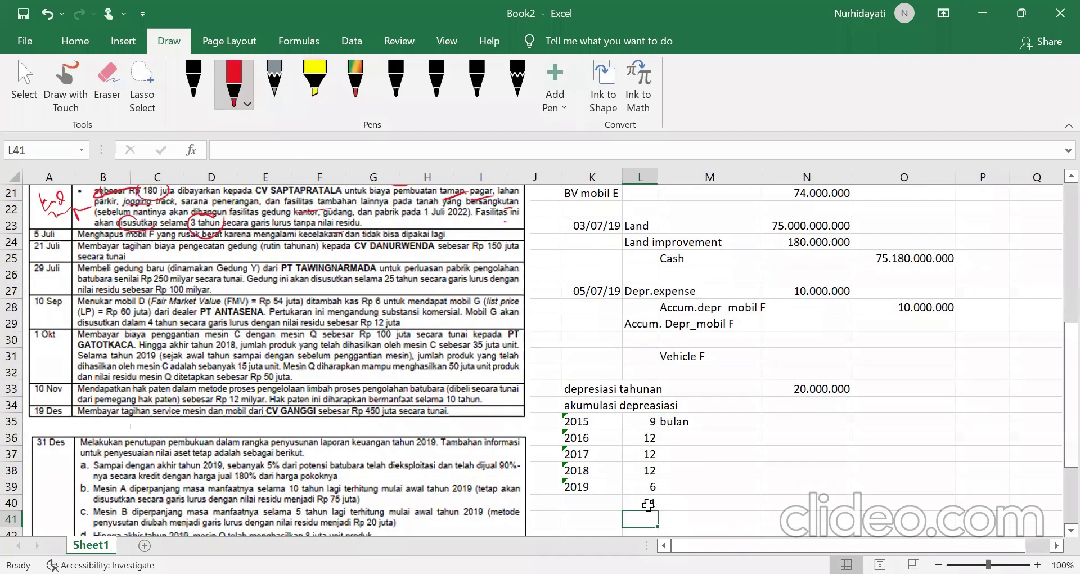
Step: Calculate mobil F's accumulated depreciation in N40 with =(51/12)*N33
left_click(799, 505)
type("=(51")
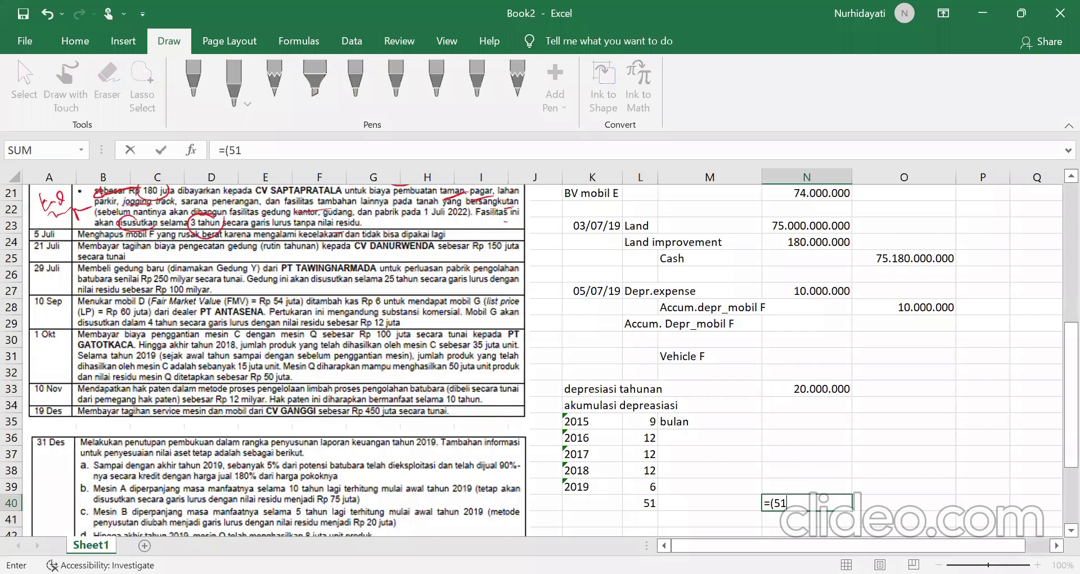
type("/12*N33)")
key("Return")
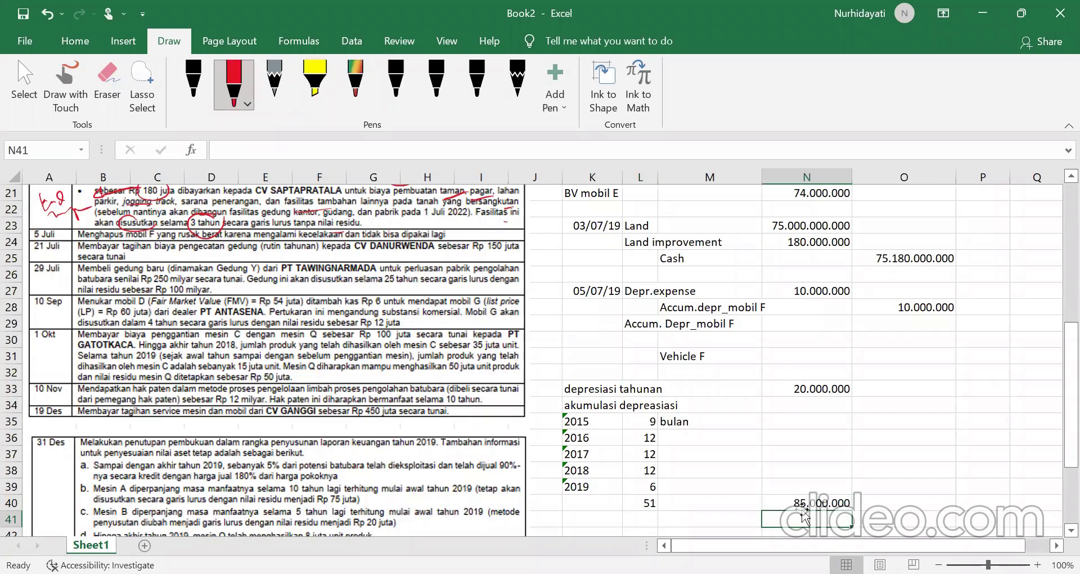
left_click(809, 503)
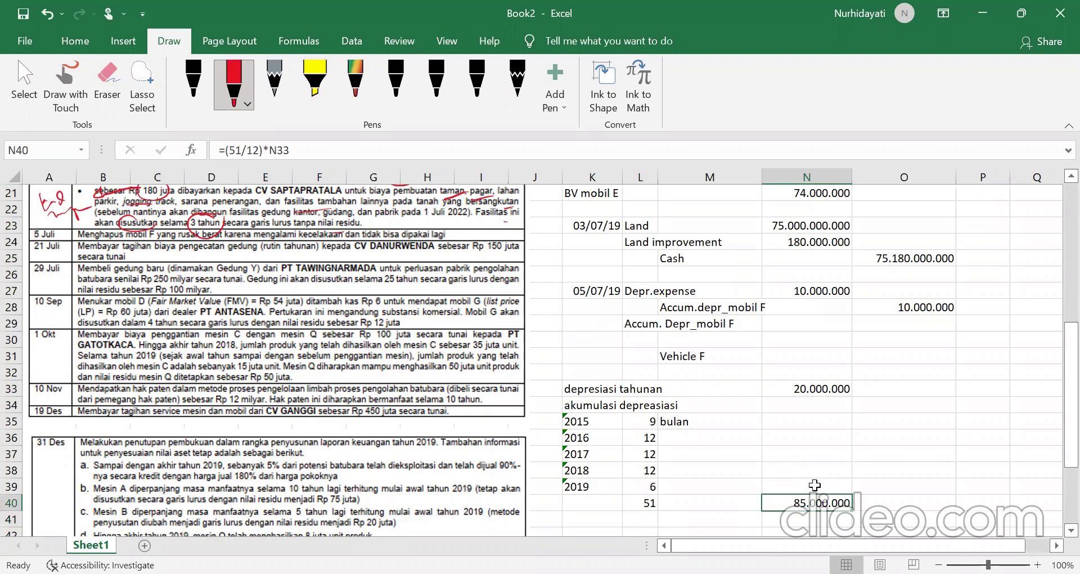
Step: Enter the debit amount for Accum. Depr_mobil F in N29 with =N40
left_click(794, 323)
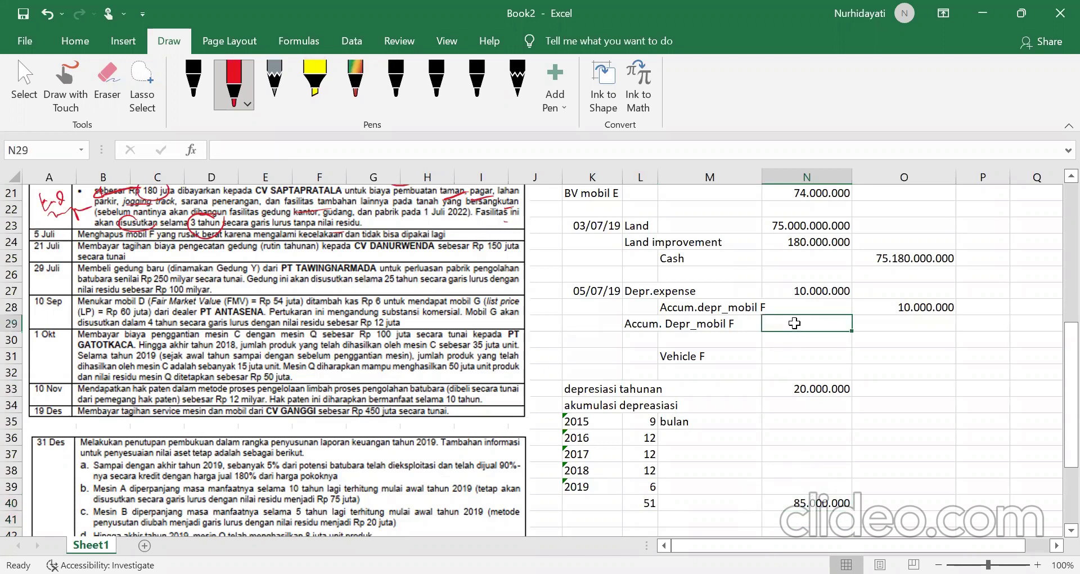
type("=")
left_click(784, 503)
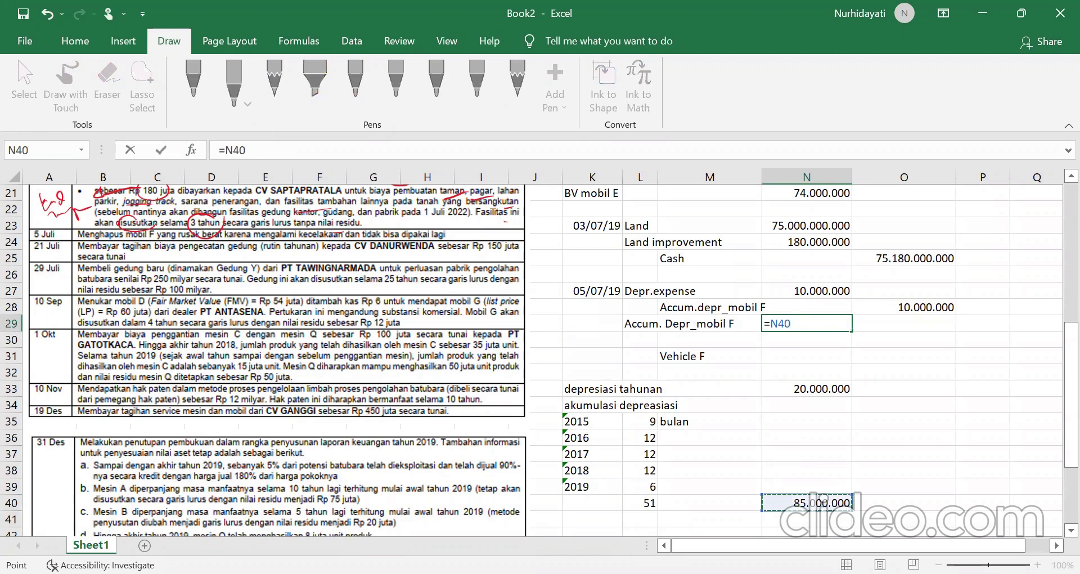
key("Return")
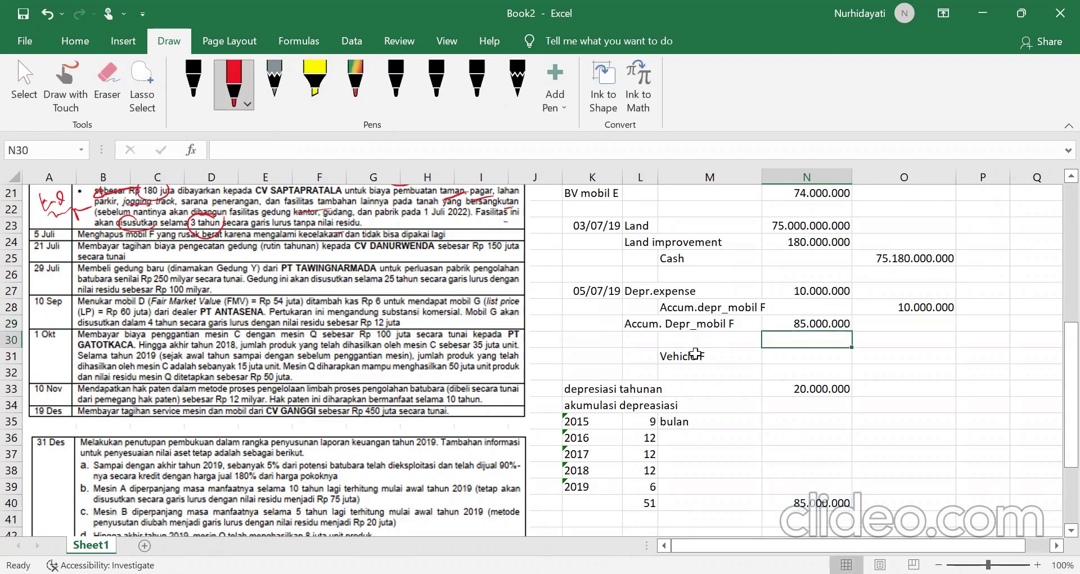
Step: Enter the Vehicle F credit of 100.000.000 in O31
left_click(696, 353)
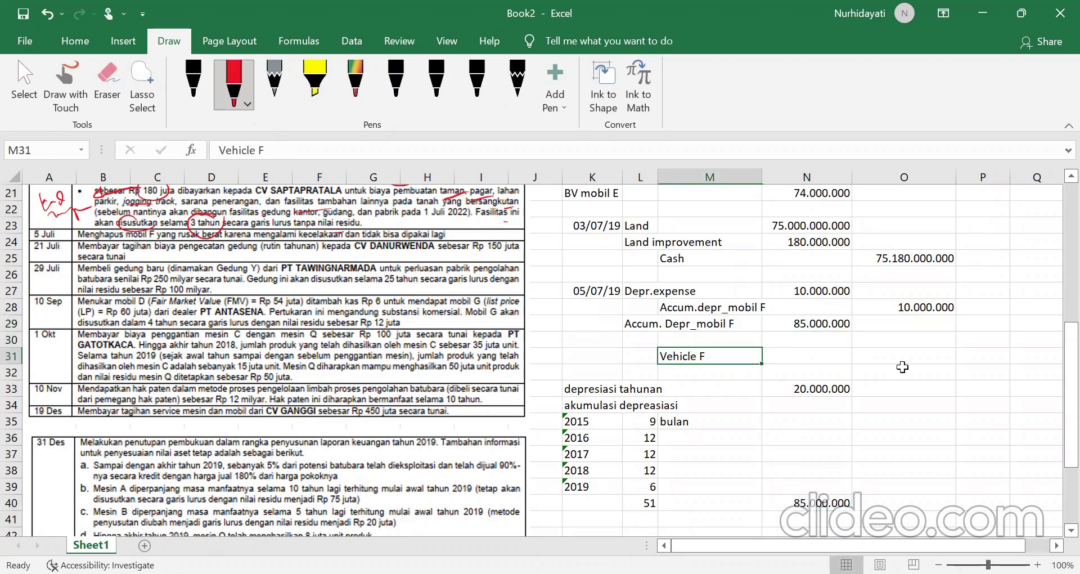
left_click(906, 356)
type("100")
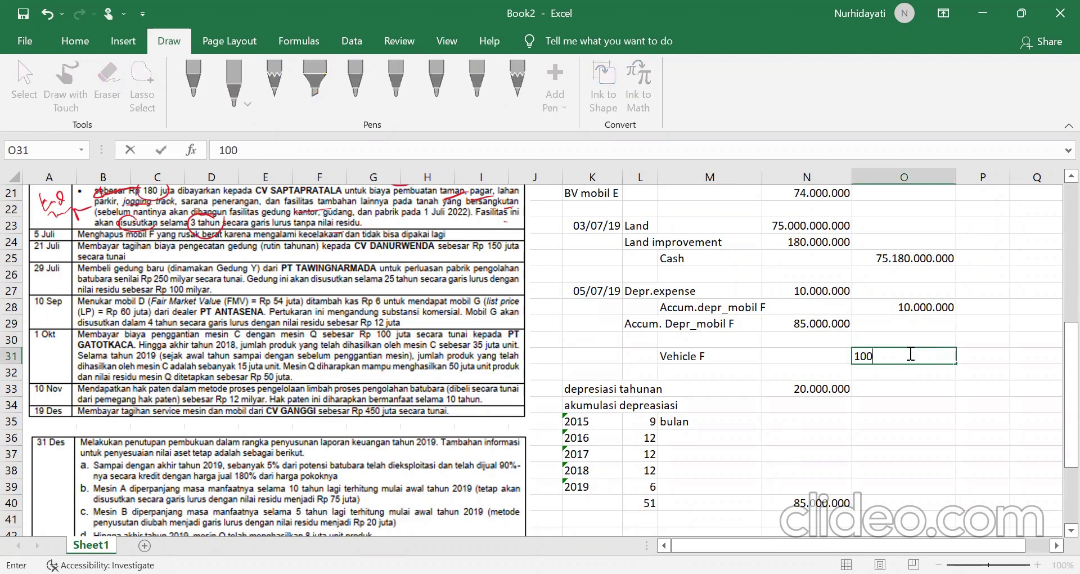
type(".000.000")
key("Up")
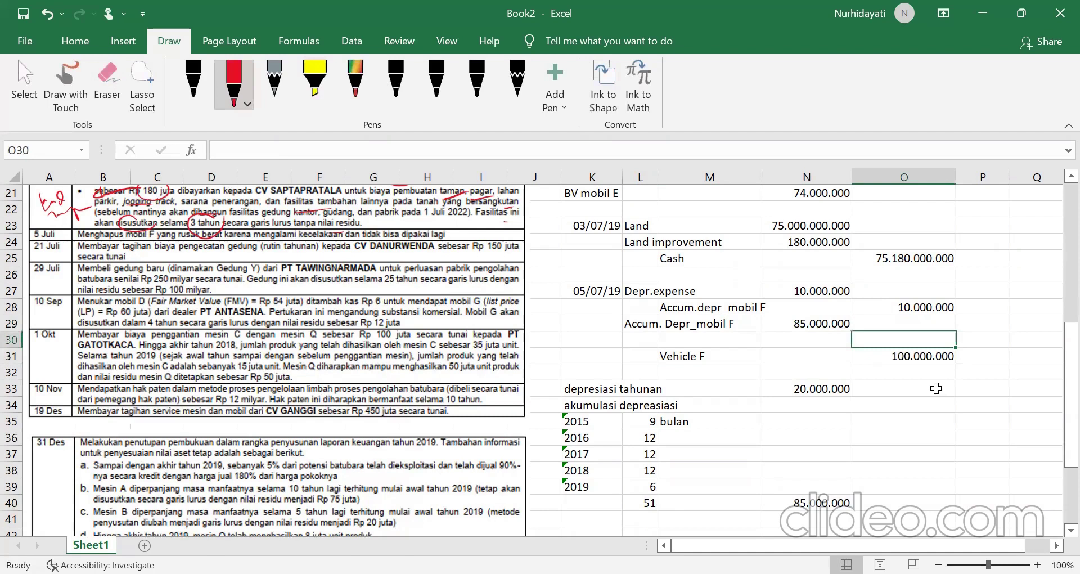
Step: Label cell L30 of the 5 July entry as "Loss on disposal"
left_click(645, 338)
type("Loss")
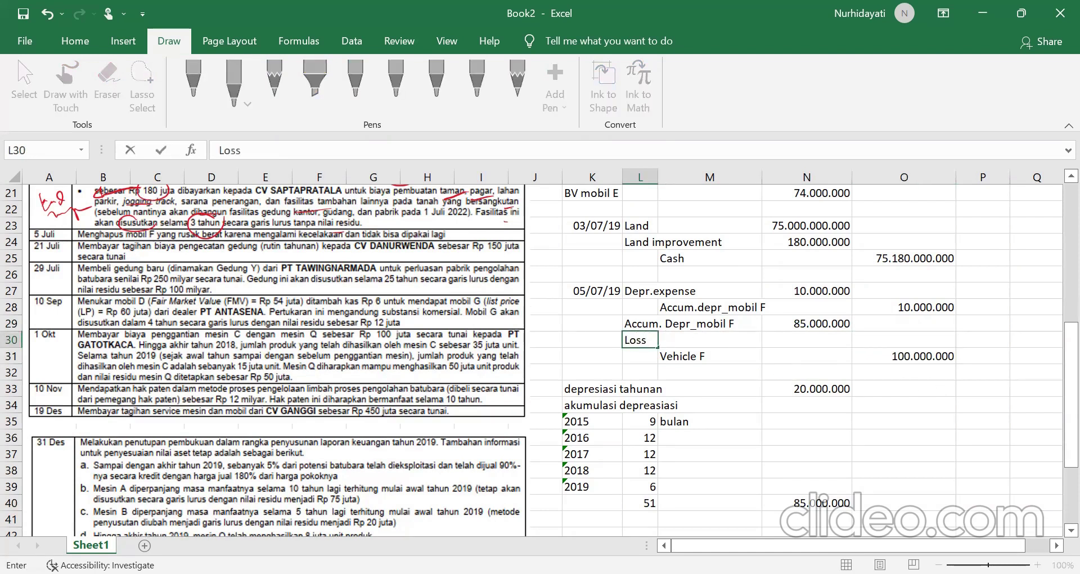
type(" on")
left_click(1045, 327)
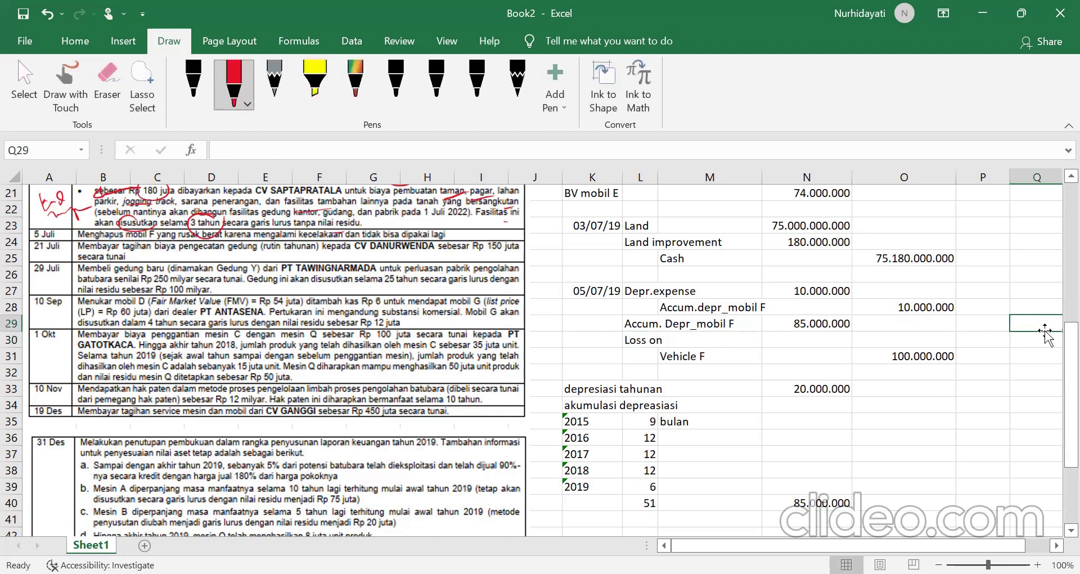
left_click(671, 339)
double_click(652, 339)
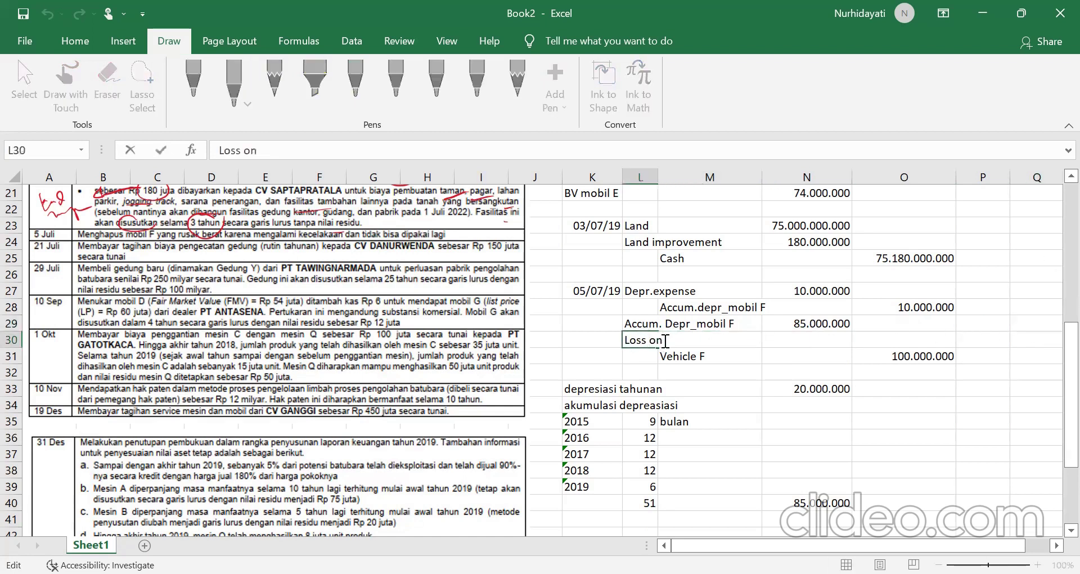
type("disposal")
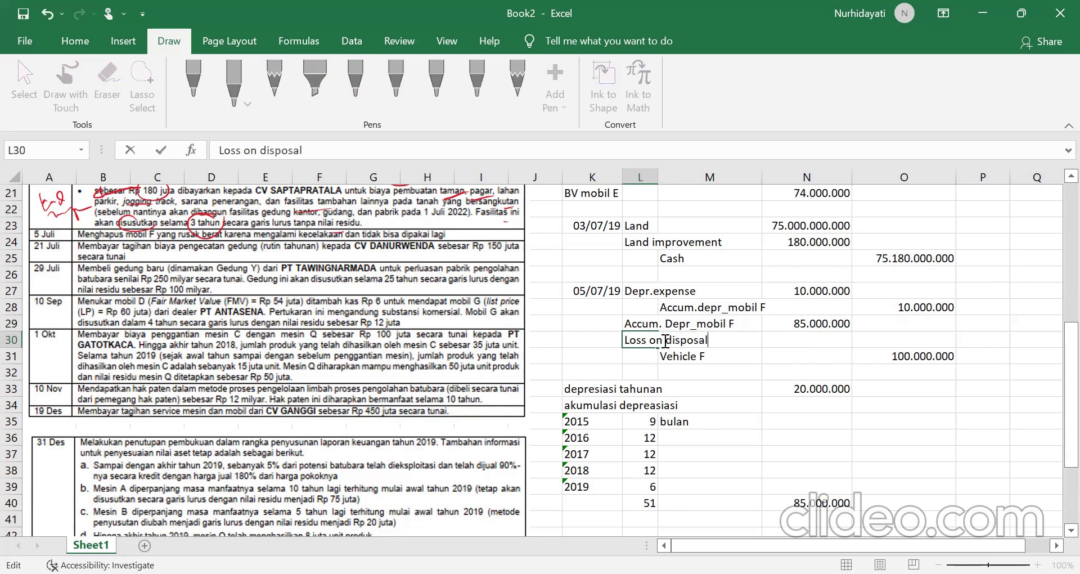
left_click(742, 426)
Step: Calculate the loss on disposal of mobil F in N30 with =O31-N29
left_click(805, 341)
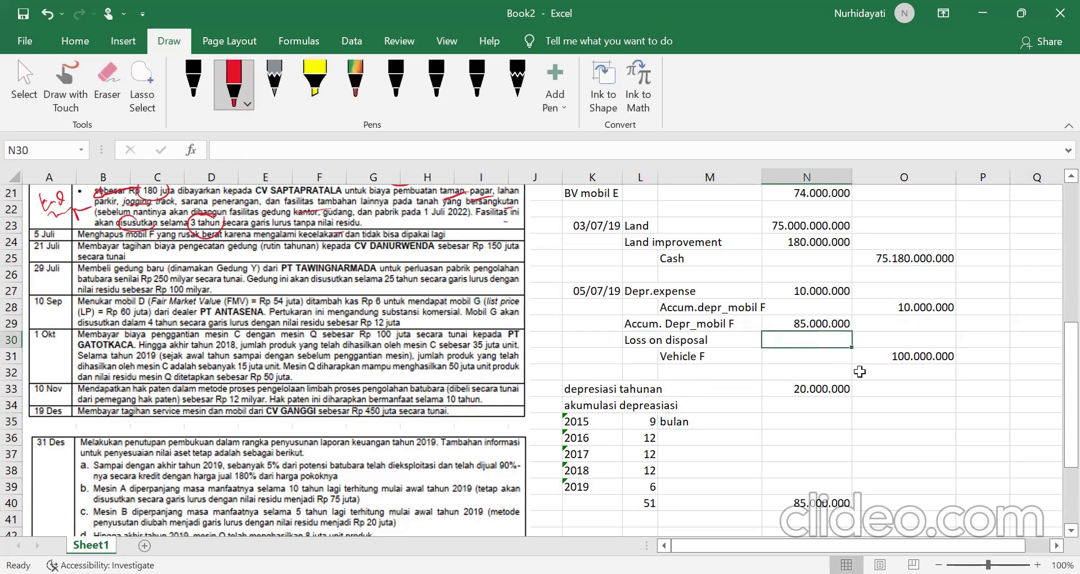
type("=")
left_click(901, 362)
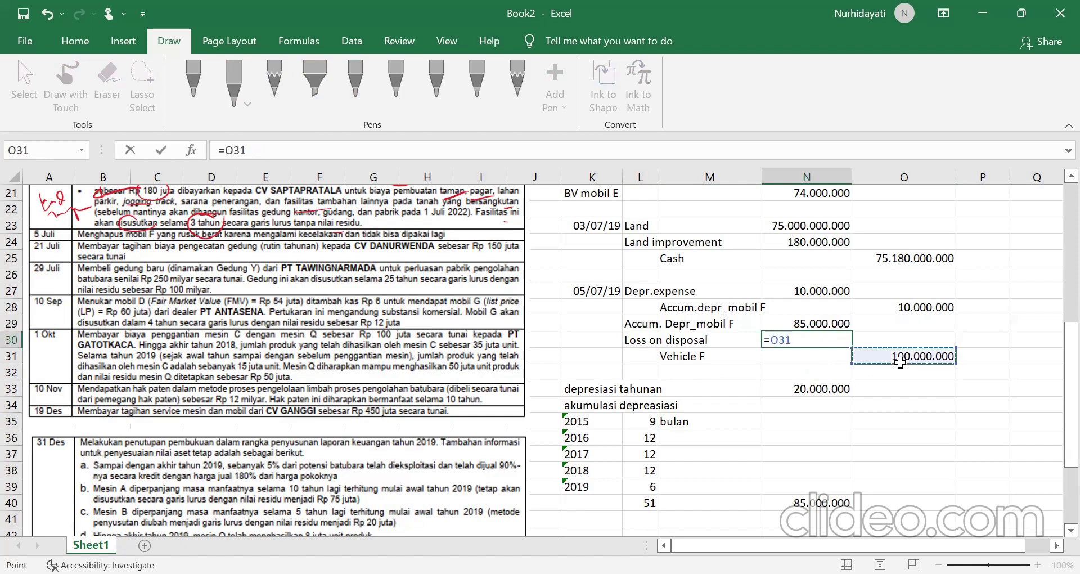
type("-")
left_click(823, 322)
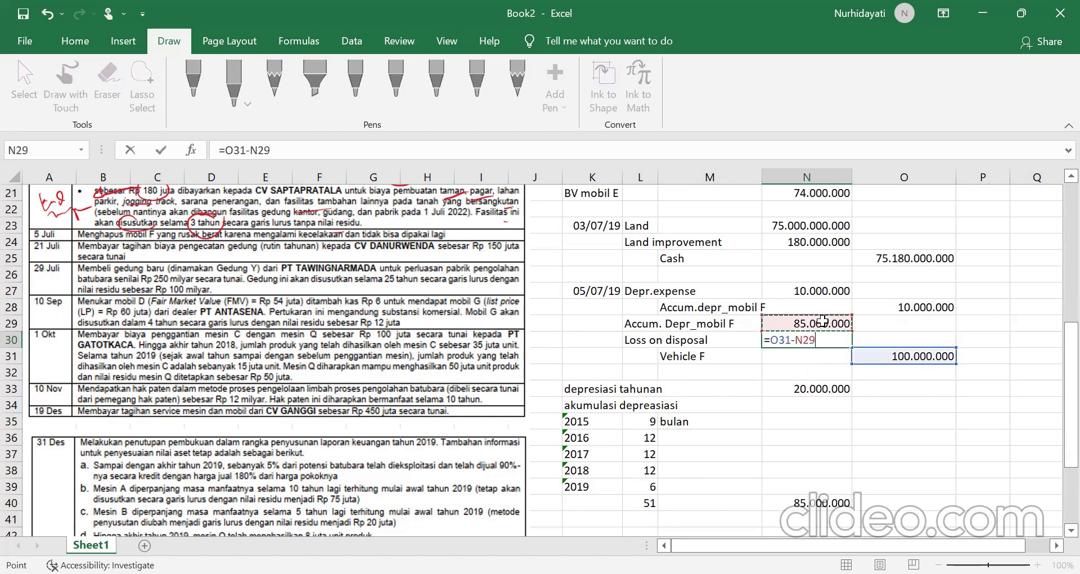
key("Return")
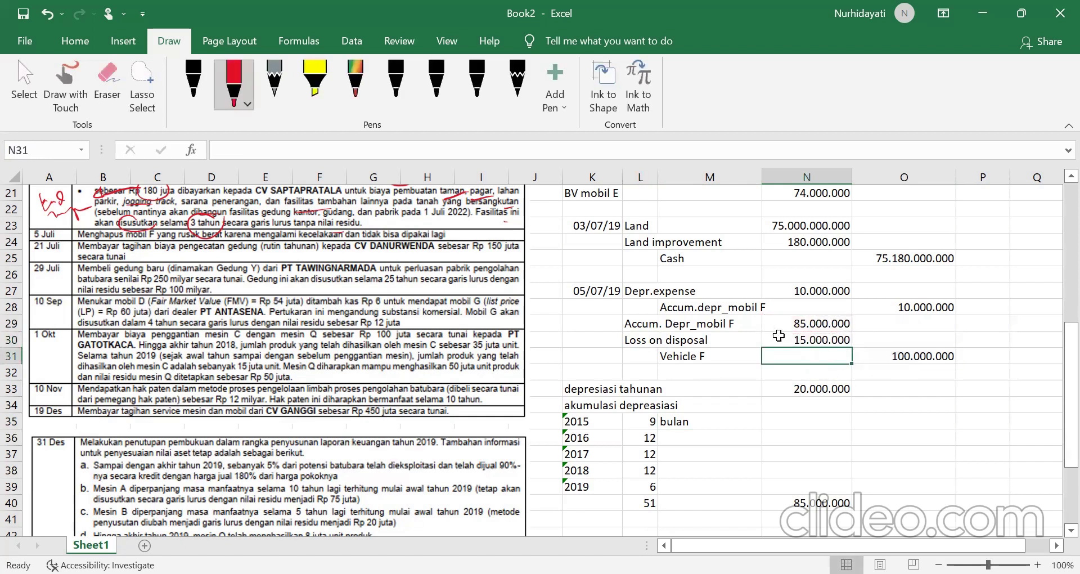
Step: Review the mobil F write-off entry, checking the accumulated depreciation, loss on disposal and Vehicle F amounts
left_click(811, 340)
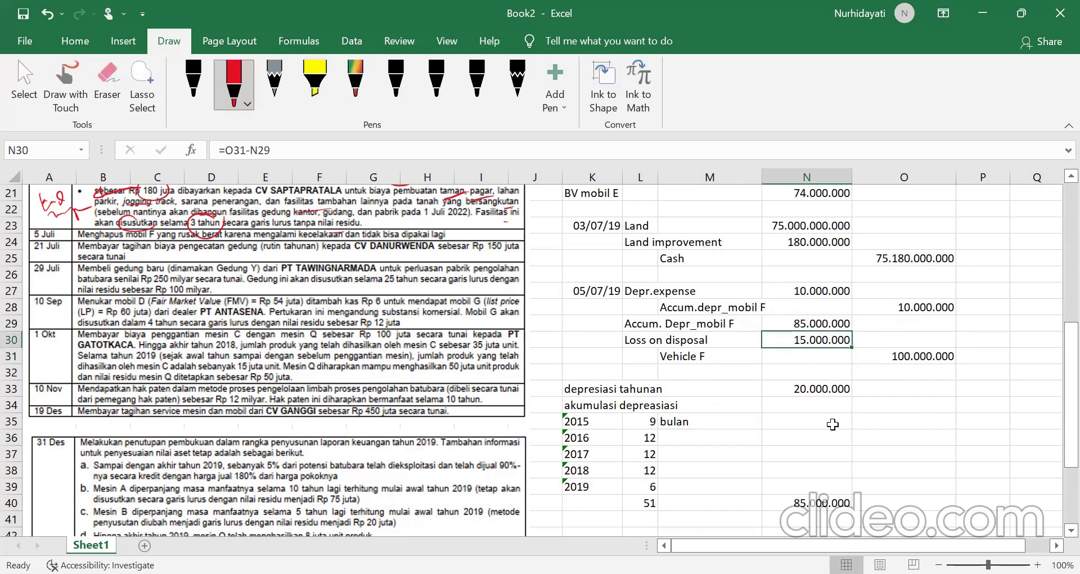
scroll(804, 326, "down", 1)
scroll(800, 313, "down", 1)
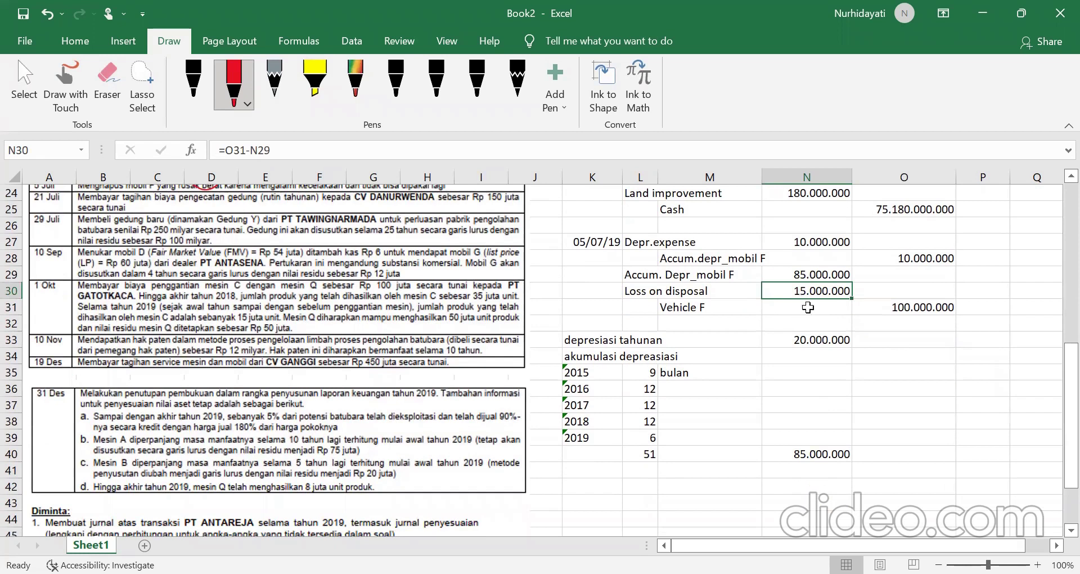
left_click(912, 303)
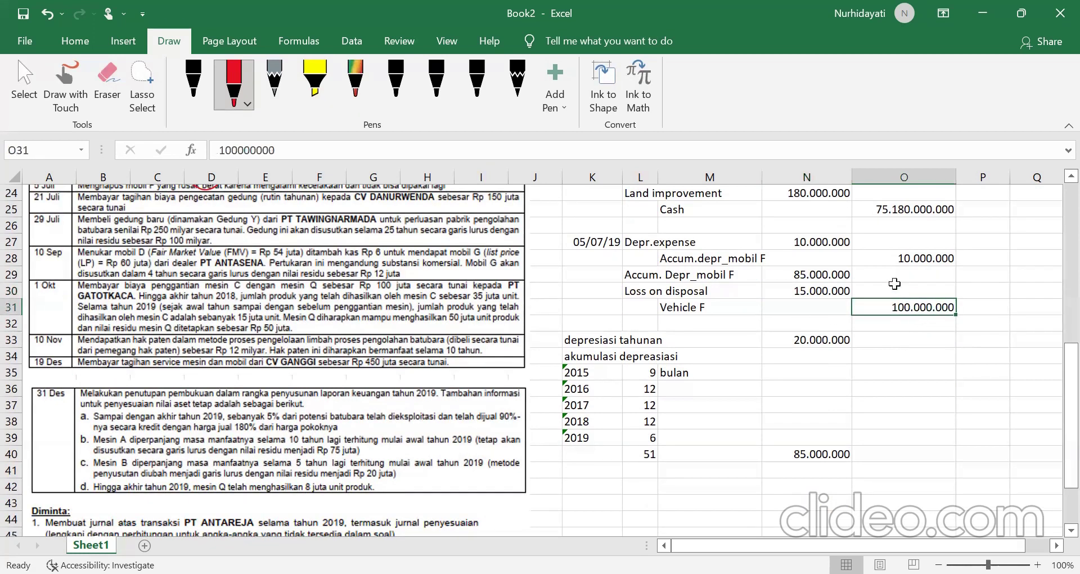
left_click(808, 273)
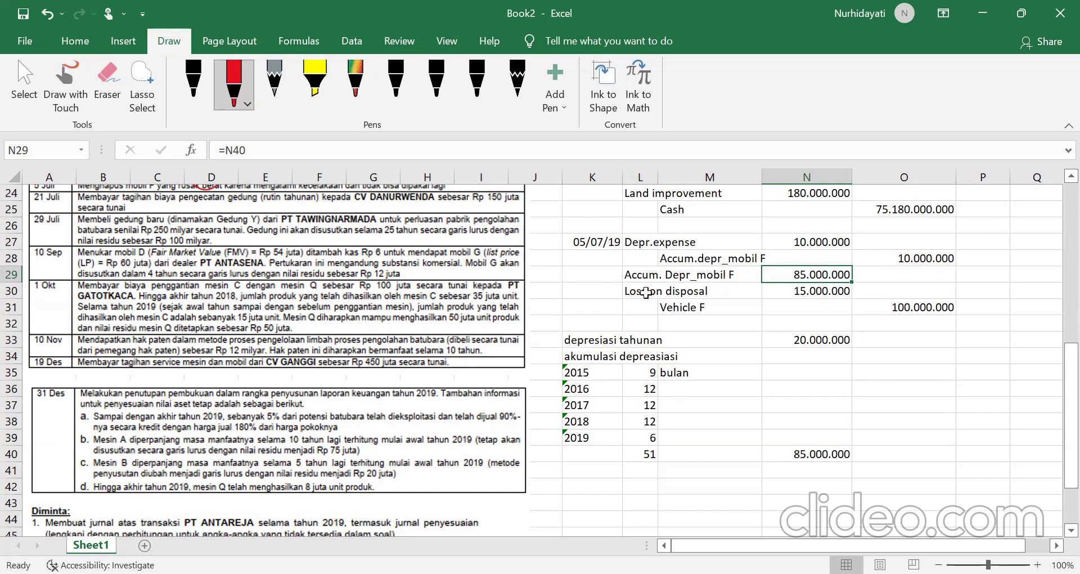
left_click(646, 293)
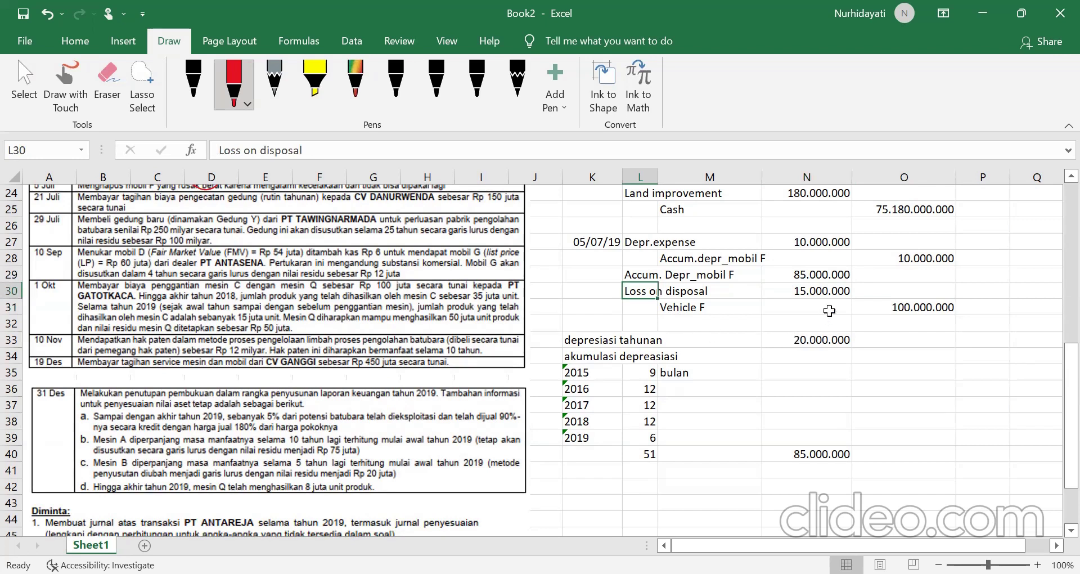
left_click(809, 294)
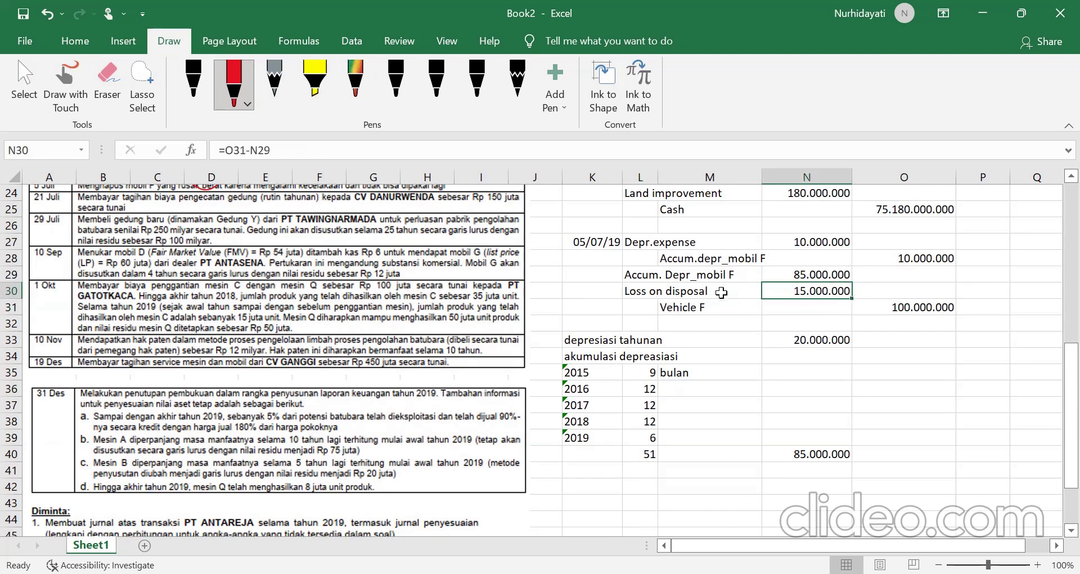
left_click(722, 292)
left_click(648, 292)
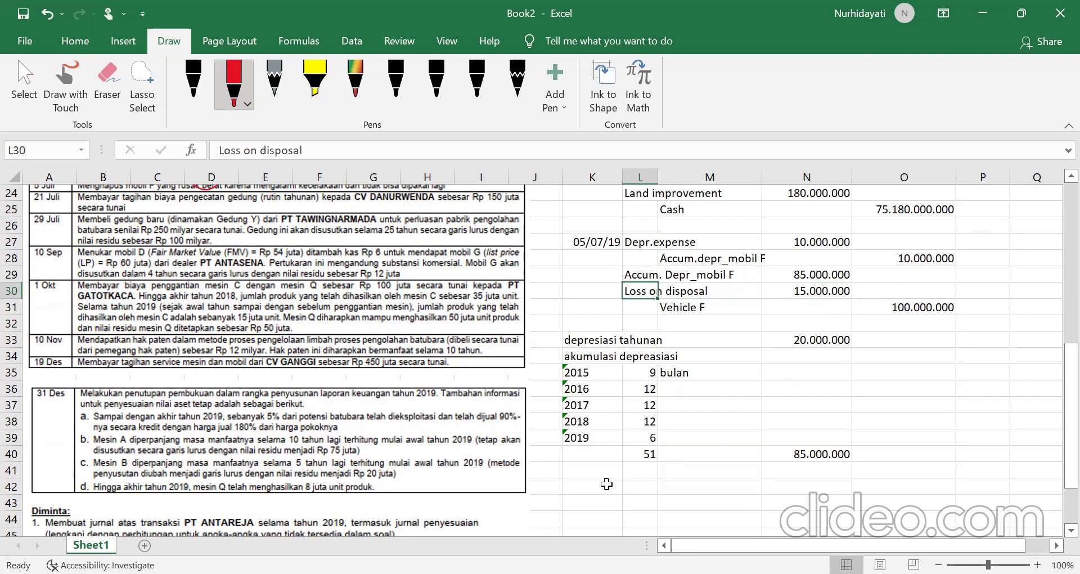
Step: Enter the date 21 jul 19 in K42 and underline "gedung (rutin tahunan)" in red in the 21 Juli transaction
left_click(607, 484)
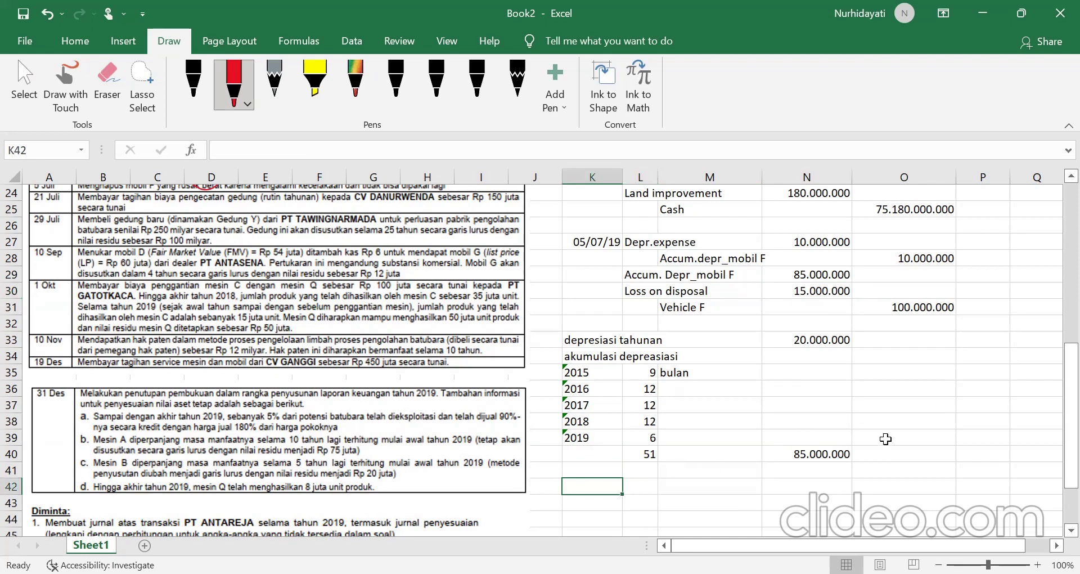
scroll(985, 449, "up", 3)
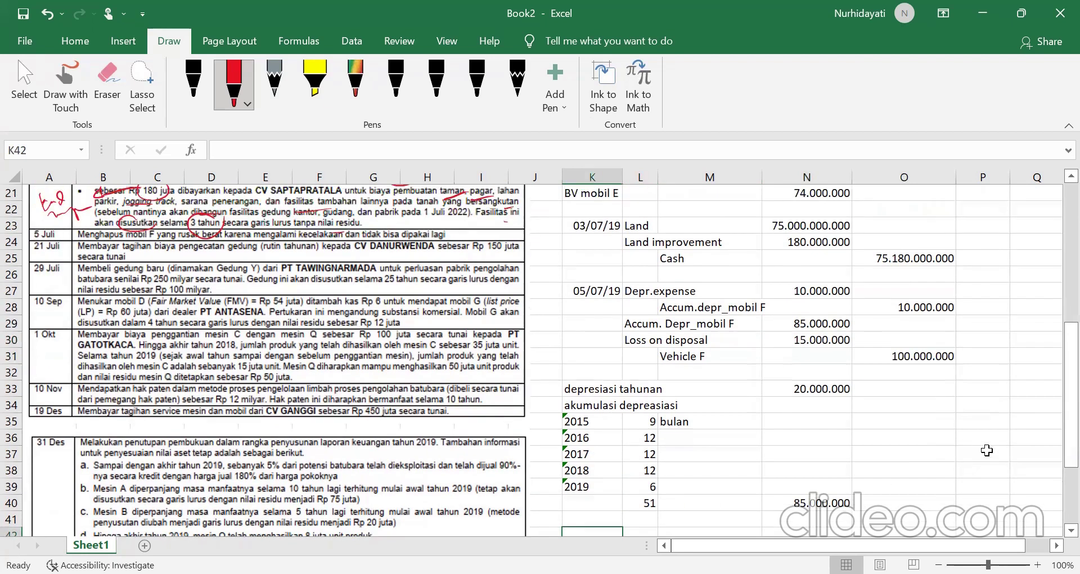
type("21 jul 19")
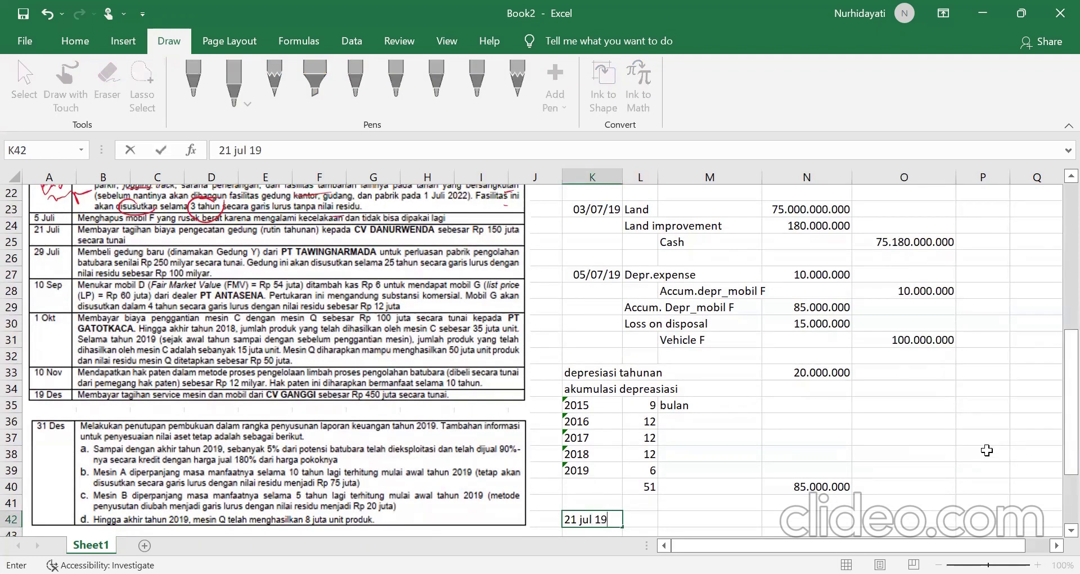
key("Tab")
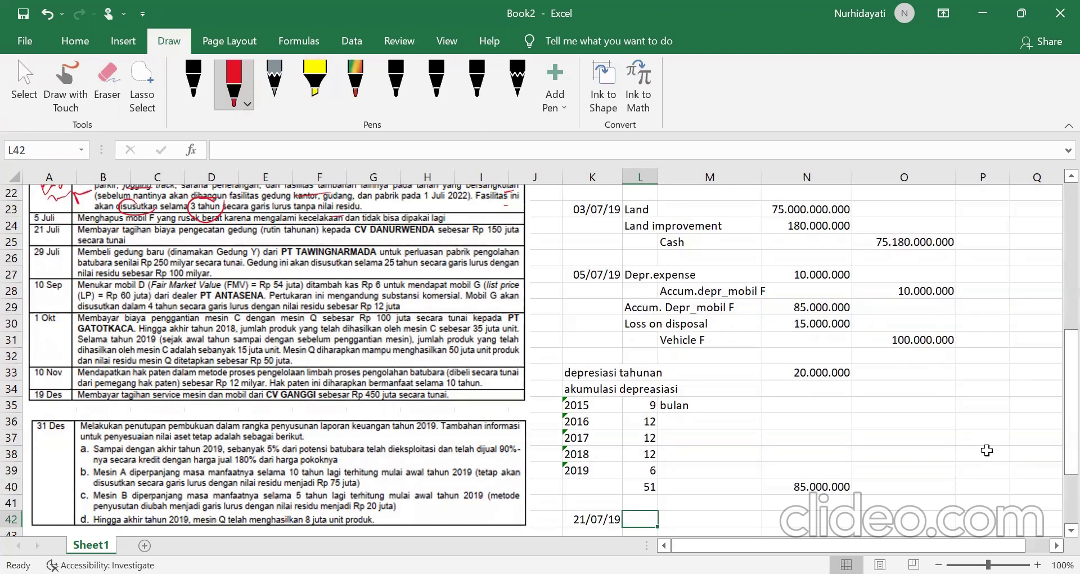
left_click_drag(240, 240, 324, 239)
Step: Enter the 21 July accounts: Maintenance expense in L42 and Cash in M43
type("Ma")
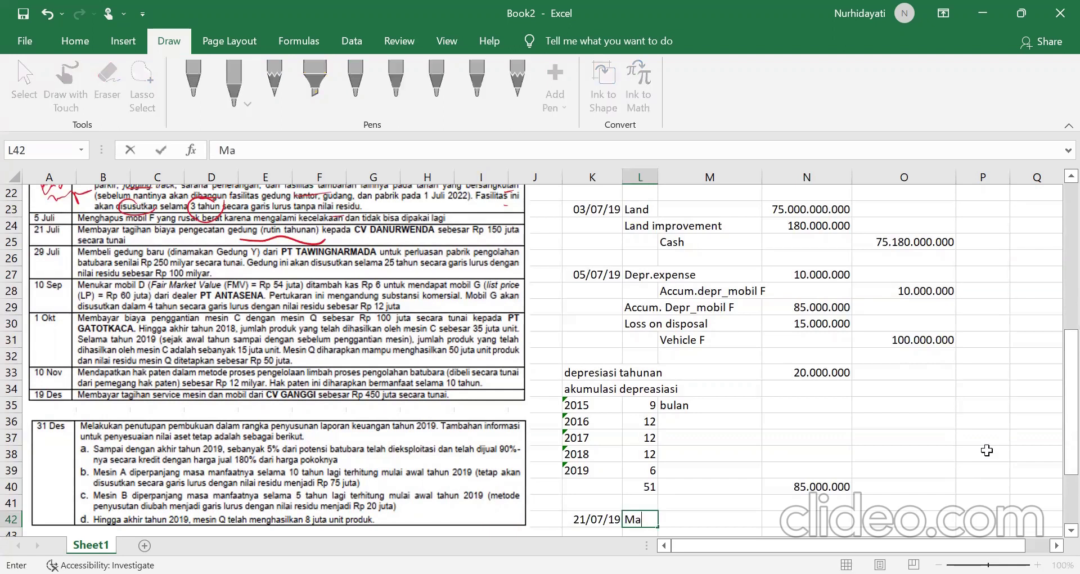
type("intenance exp")
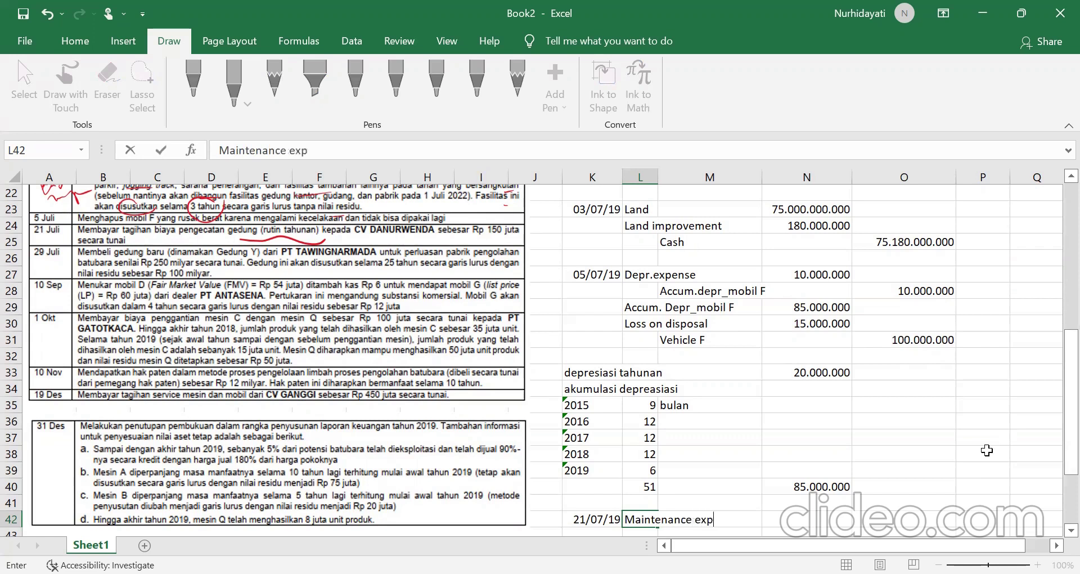
type("ense")
key("Return")
key("Right")
type("Cash")
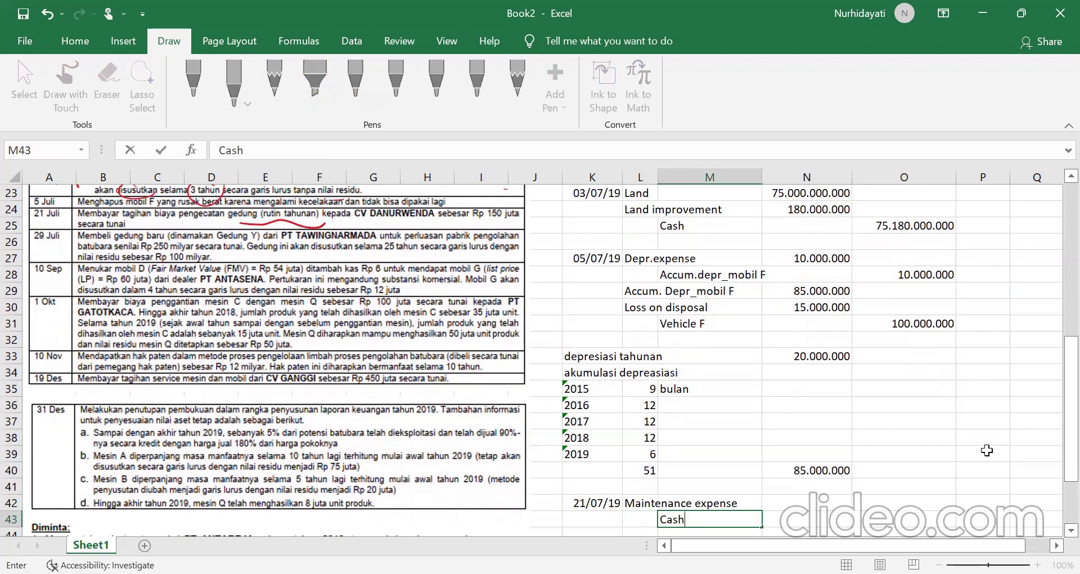
Step: Enter the Maintenance expense debit of 150.000.000 in N42 and link the Cash credit in O43 with =N42
key("Right")
key("Up")
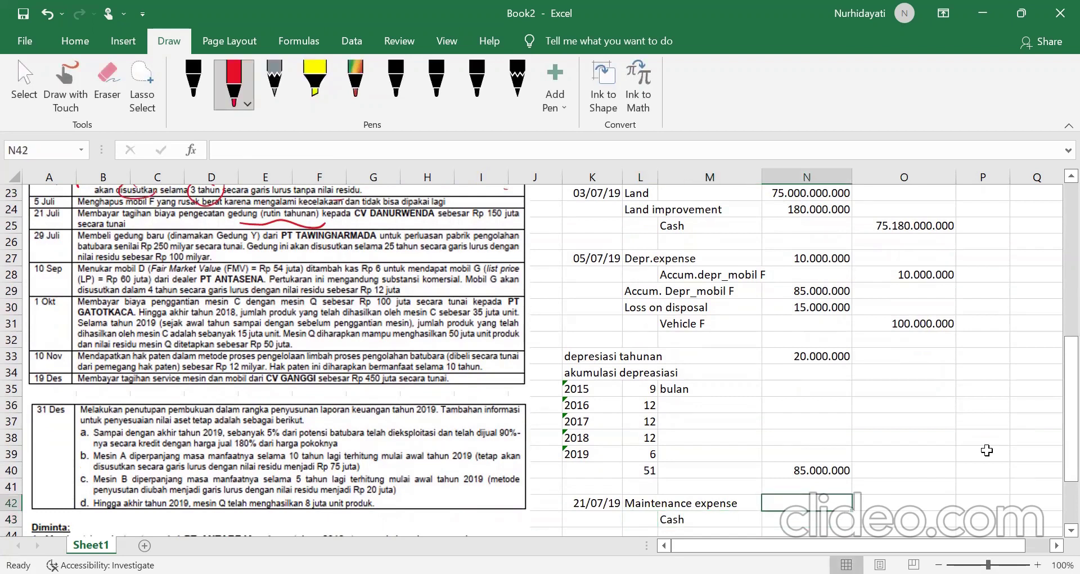
type("150.000.000")
key("Return")
key("Right")
type("=")
key("Left")
key("Up")
key("Return")
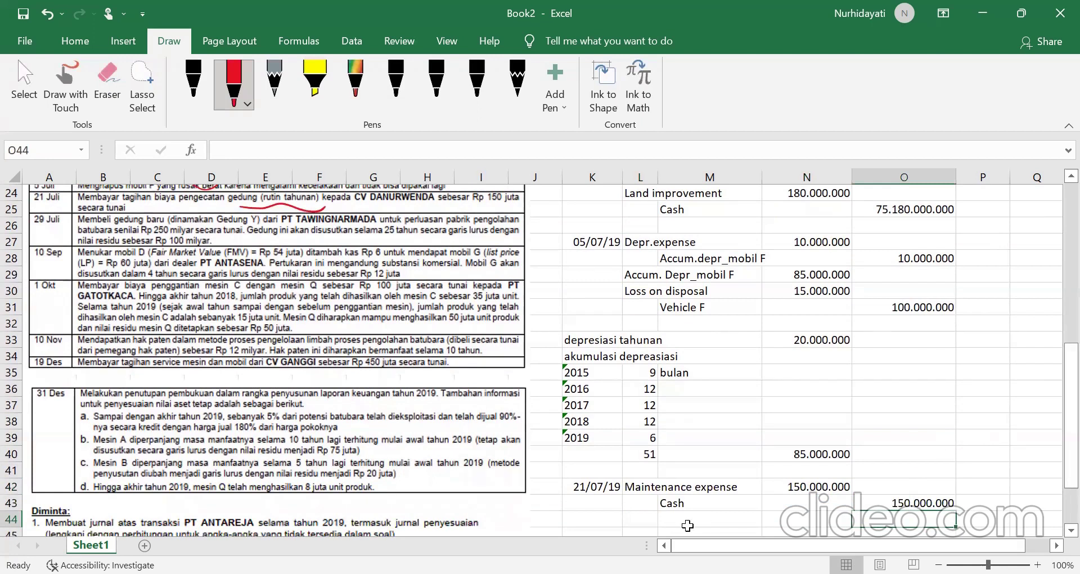
Step: Enter the date 29 jul 19 in K44 for the next journal entry
scroll(688, 525, "down", 1)
left_click(596, 485)
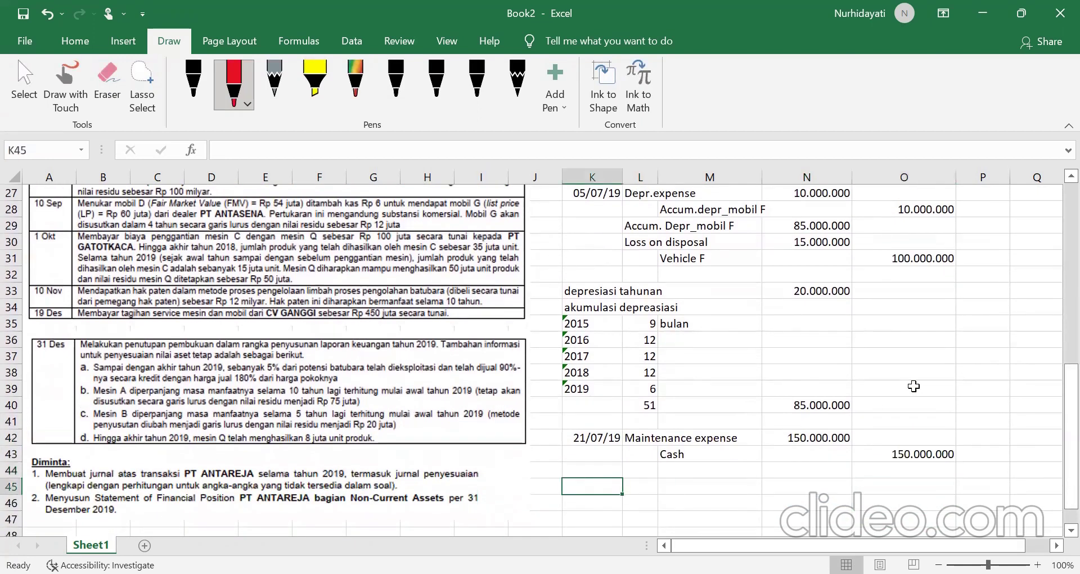
scroll(929, 378, "up", 2)
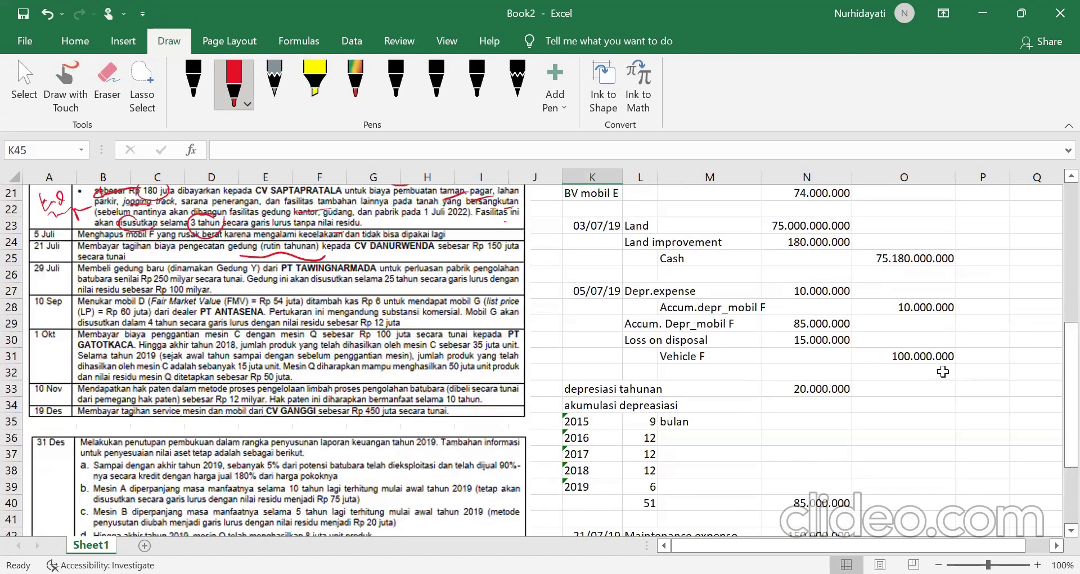
scroll(943, 371, "down", 2)
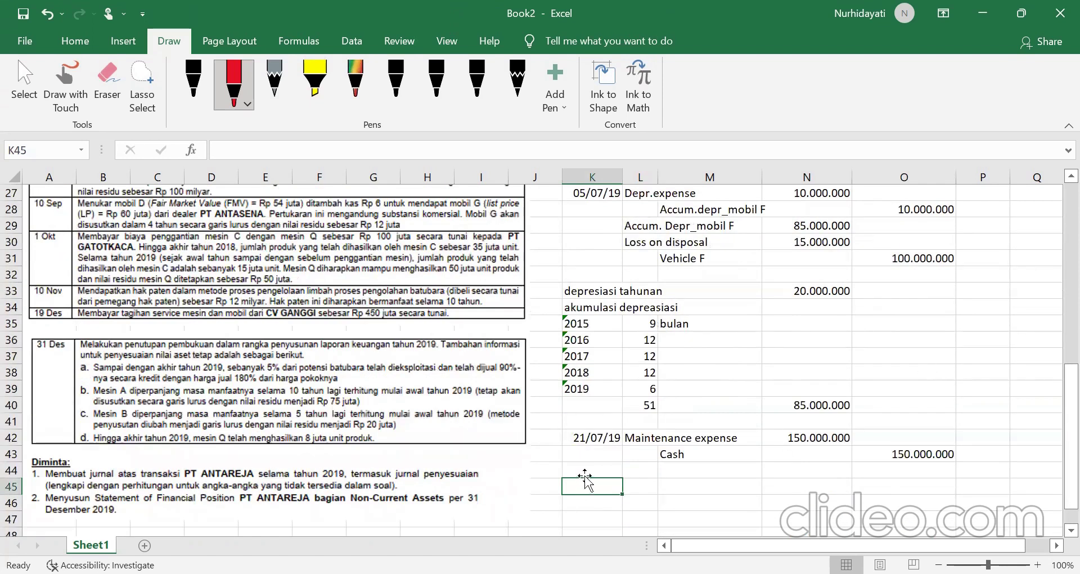
left_click(585, 468)
type("29 j")
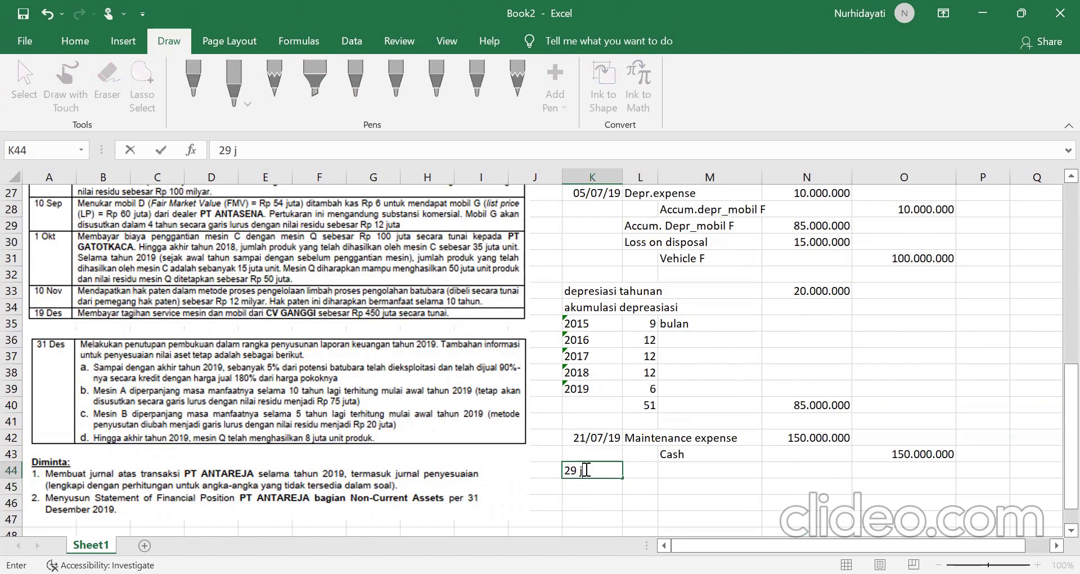
type("ul 10")
key("BackSpace")
type("9")
key("Tab")
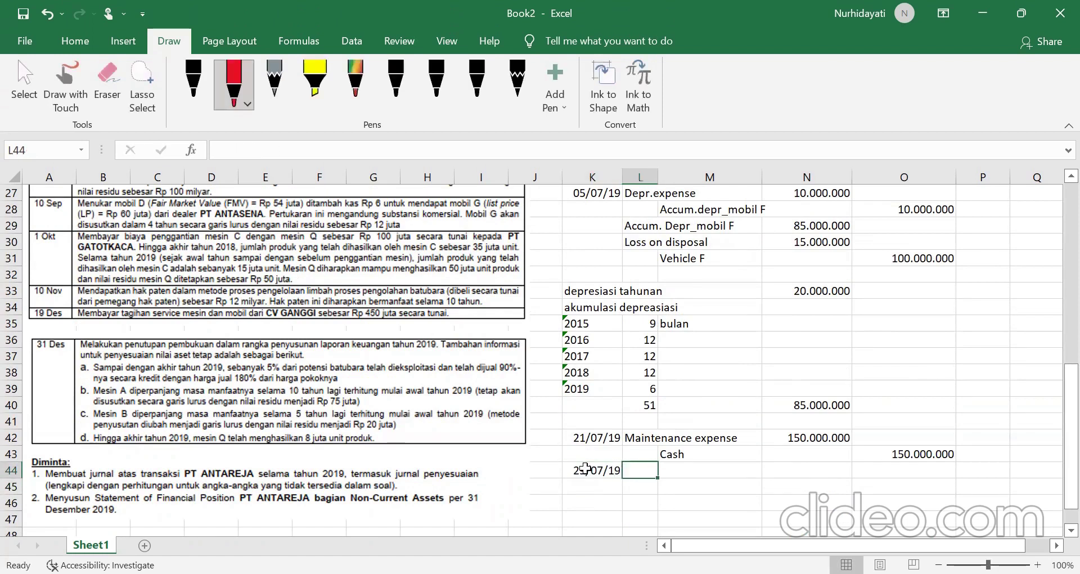
Step: Enter the 29 July accounts for the building purchase: Building Y in L44 and Cash in M45
scroll(168, 292, "up", 2)
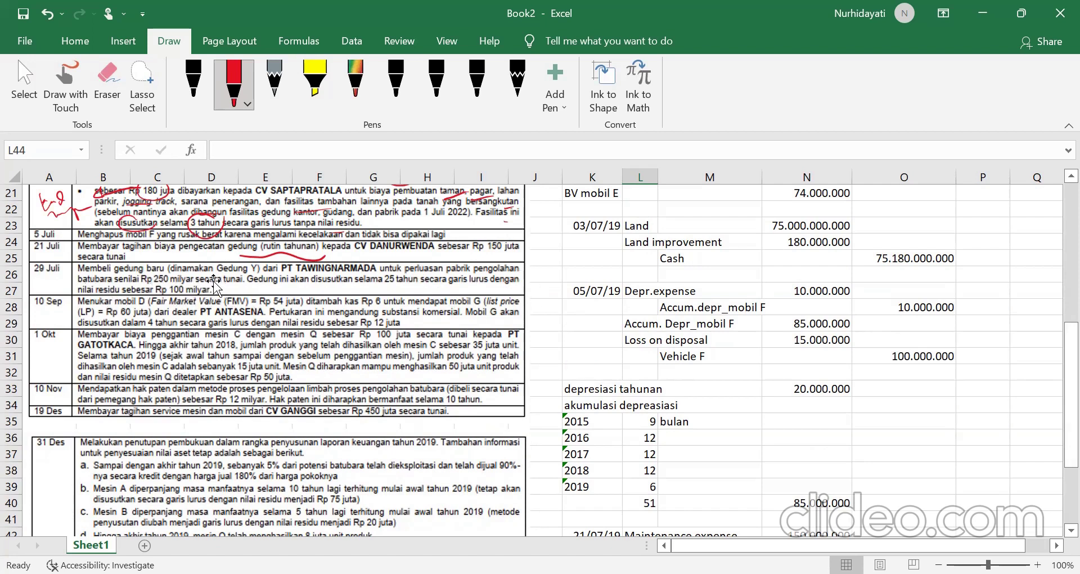
scroll(587, 346, "down", 4)
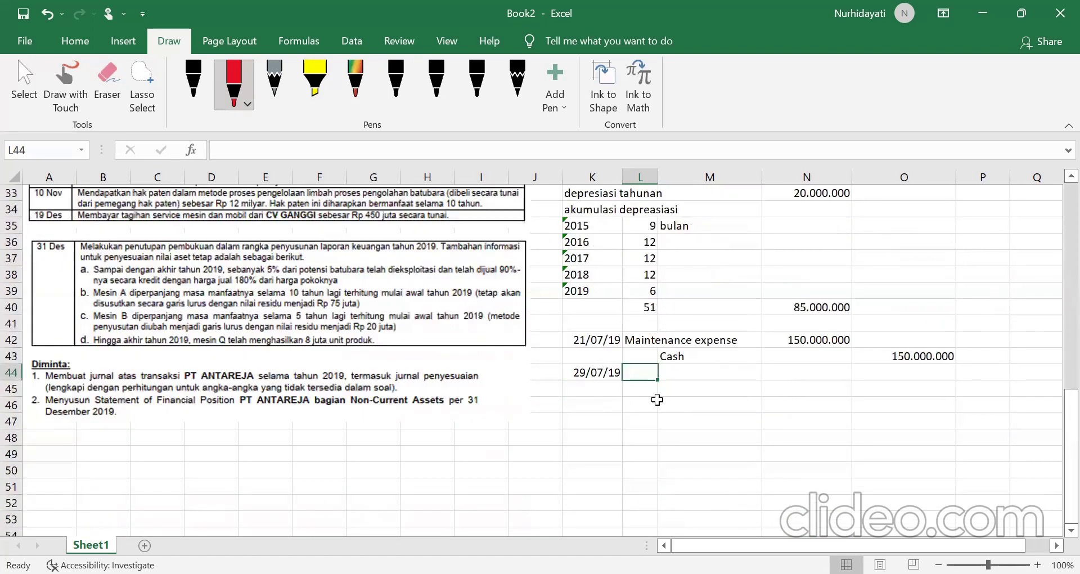
type("Building Y")
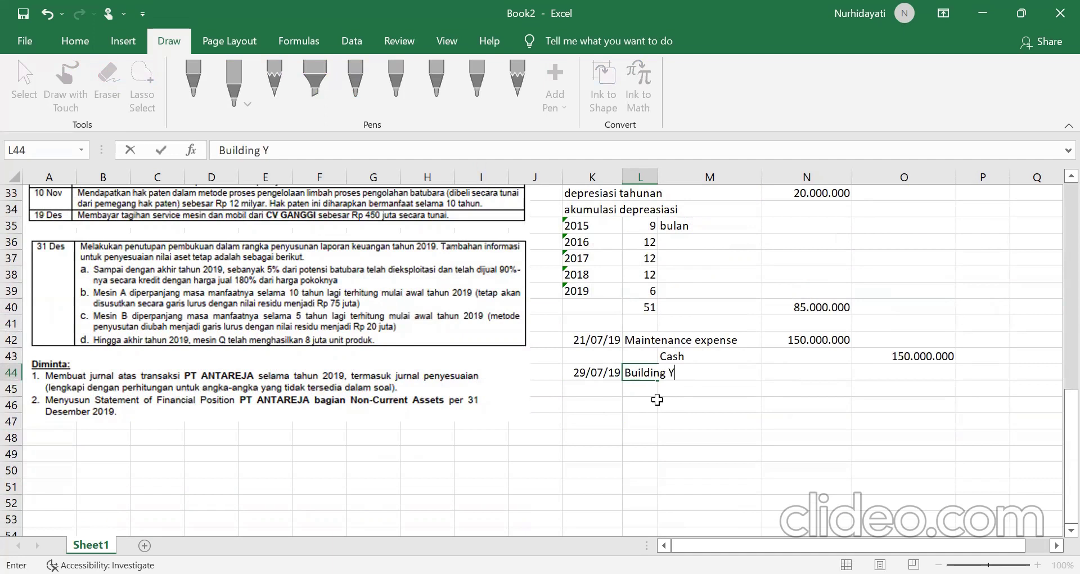
key("Return")
key("Right")
type("Cash")
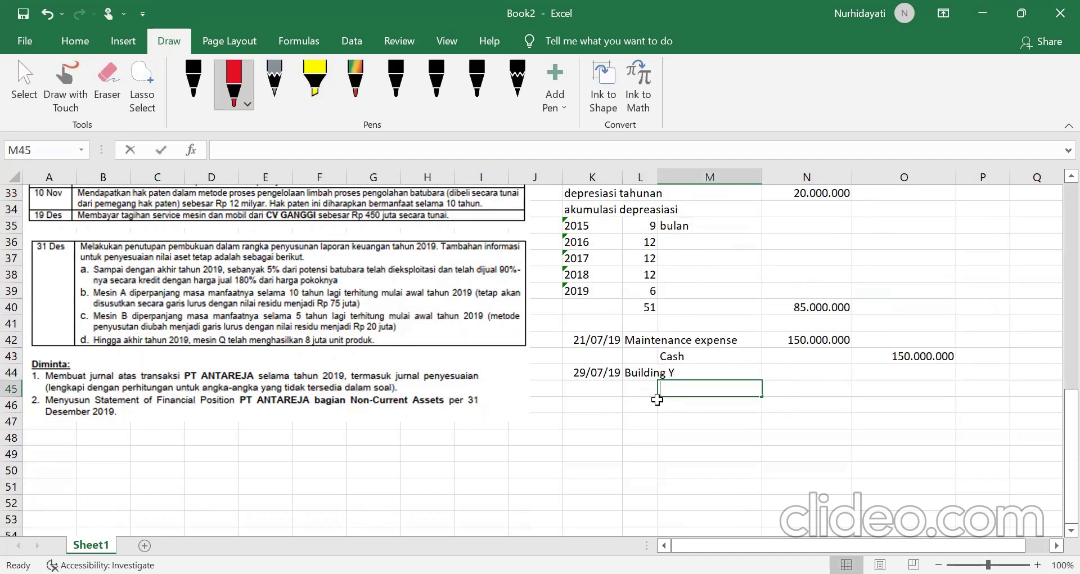
Step: Enter the Building Y debit of 250.000.000.000 in N44 and link the Cash credit in O45 with =N44
key("Right")
key("Up")
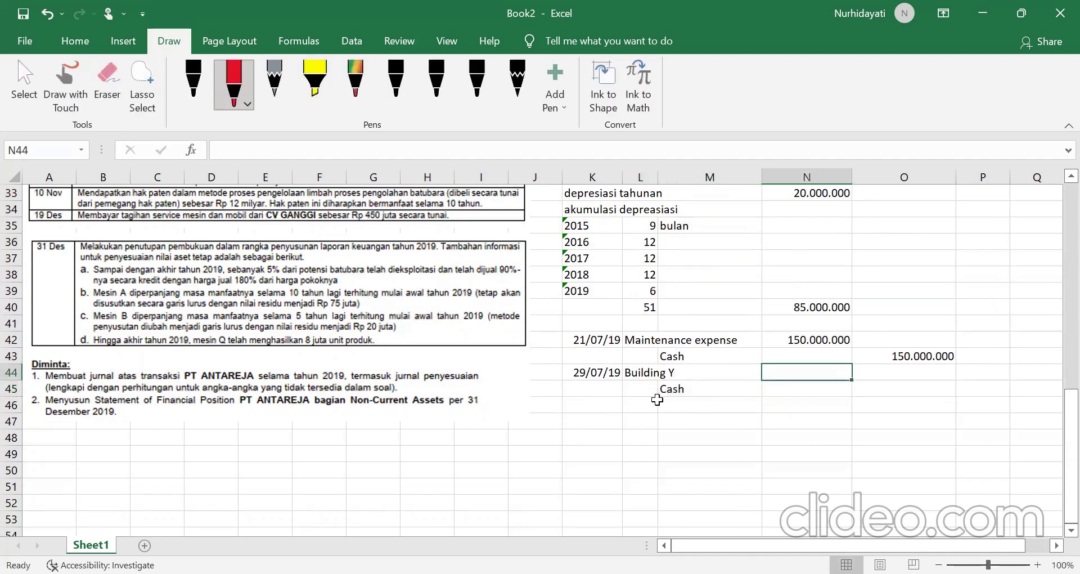
type("250000000000")
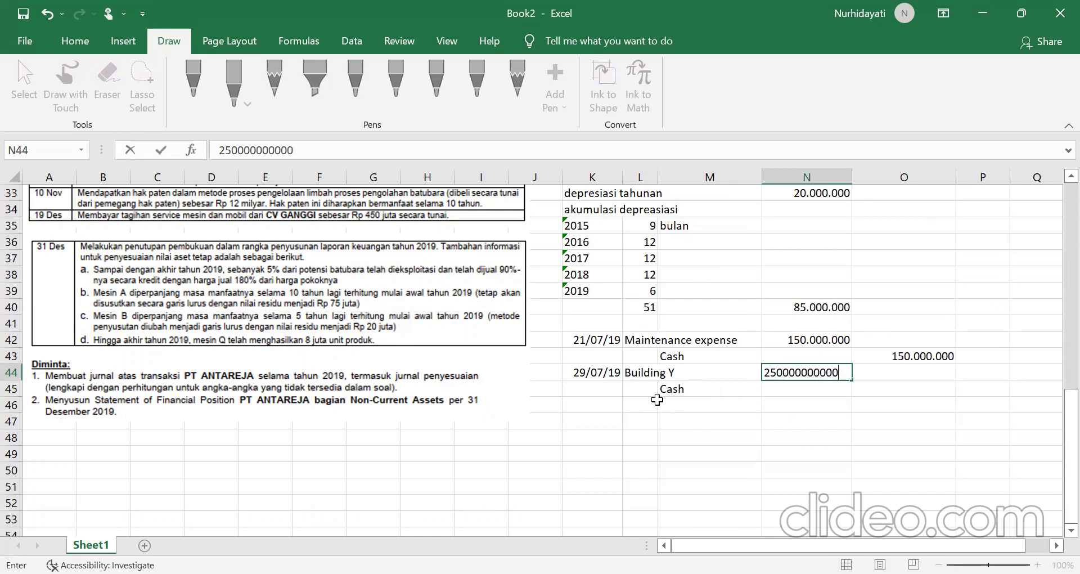
key("Down")
key("Right")
type("=")
key("Left")
key("Up")
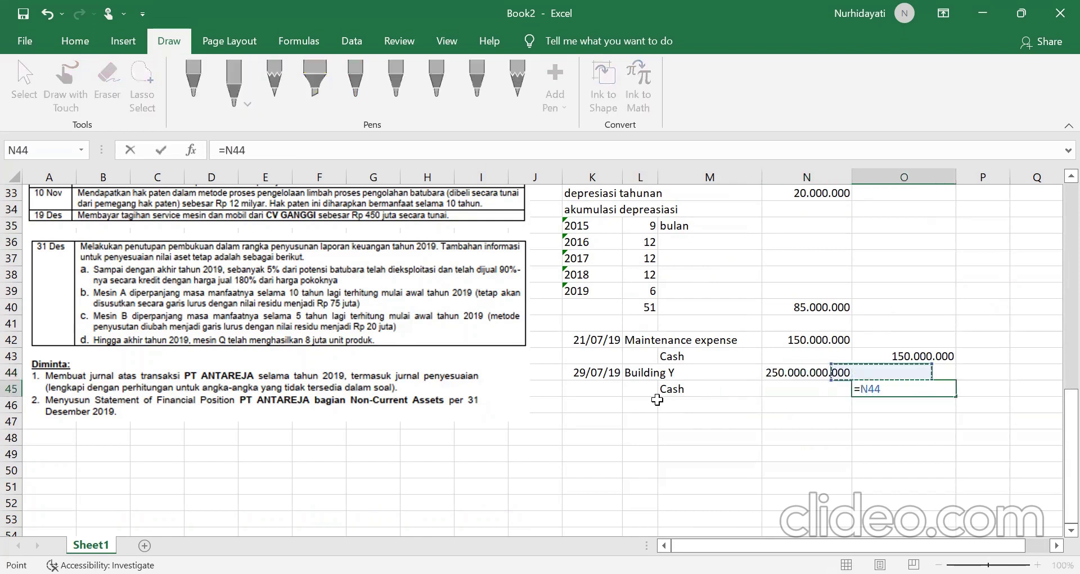
key("Return")
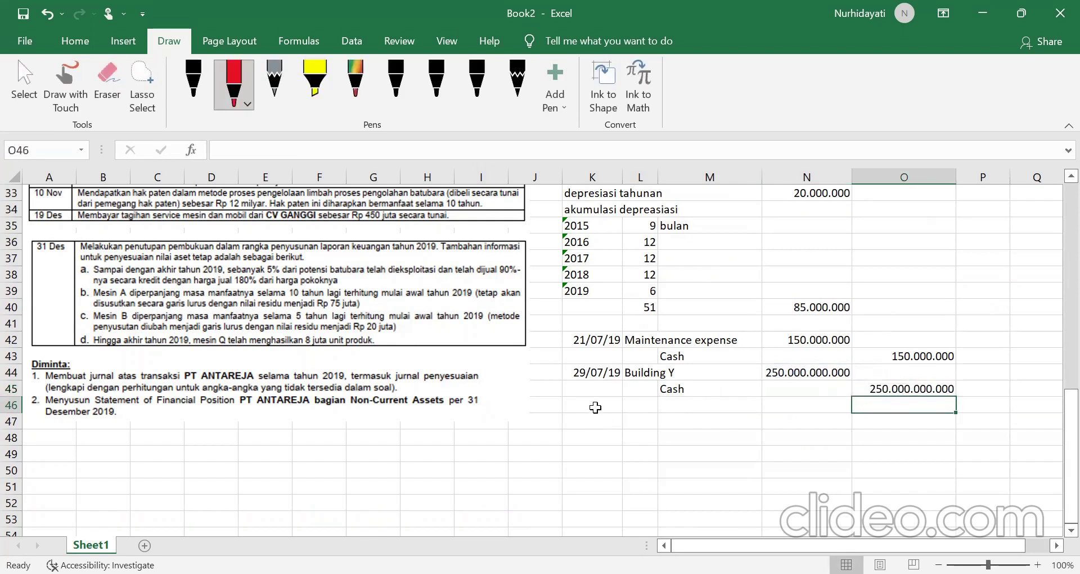
Step: Enter the date 10 sep 19 in K46 for the next journal entry
left_click(592, 407)
scroll(721, 480, "up", 1)
scroll(721, 481, "up", 2)
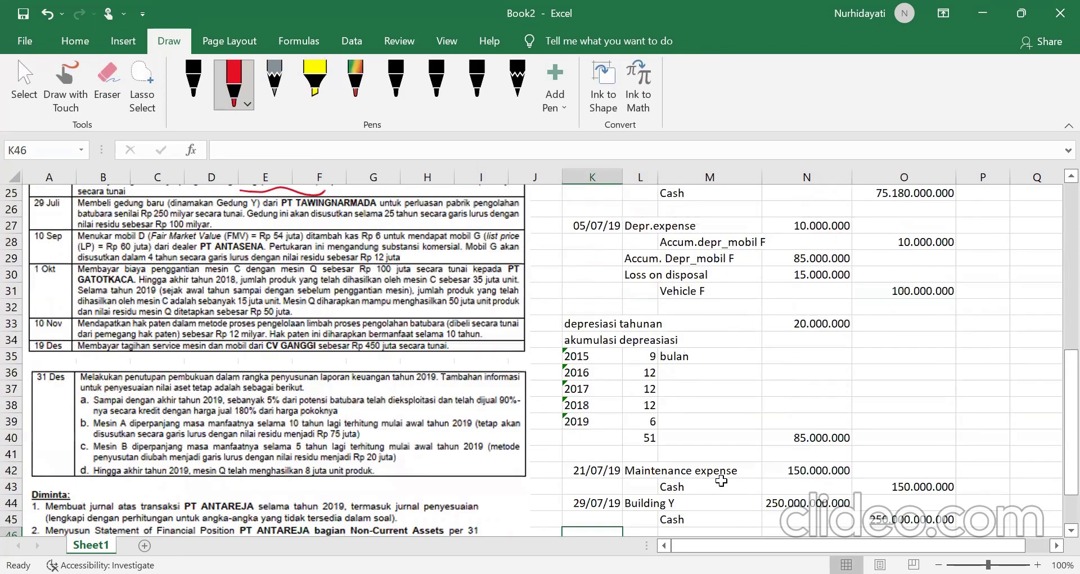
scroll(721, 481, "up", 1)
type("10")
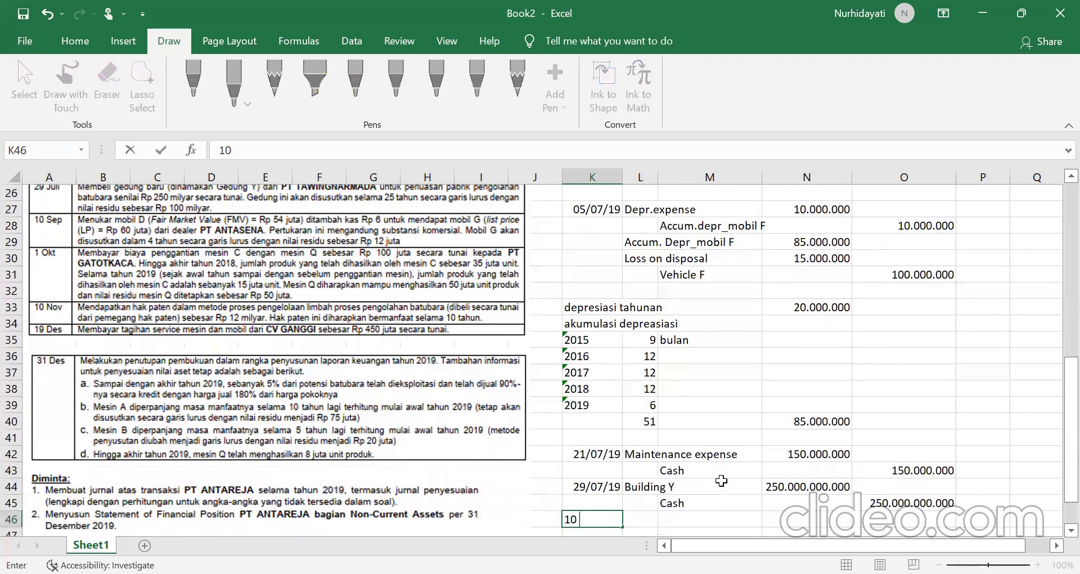
type(" sep 19")
key("Tab")
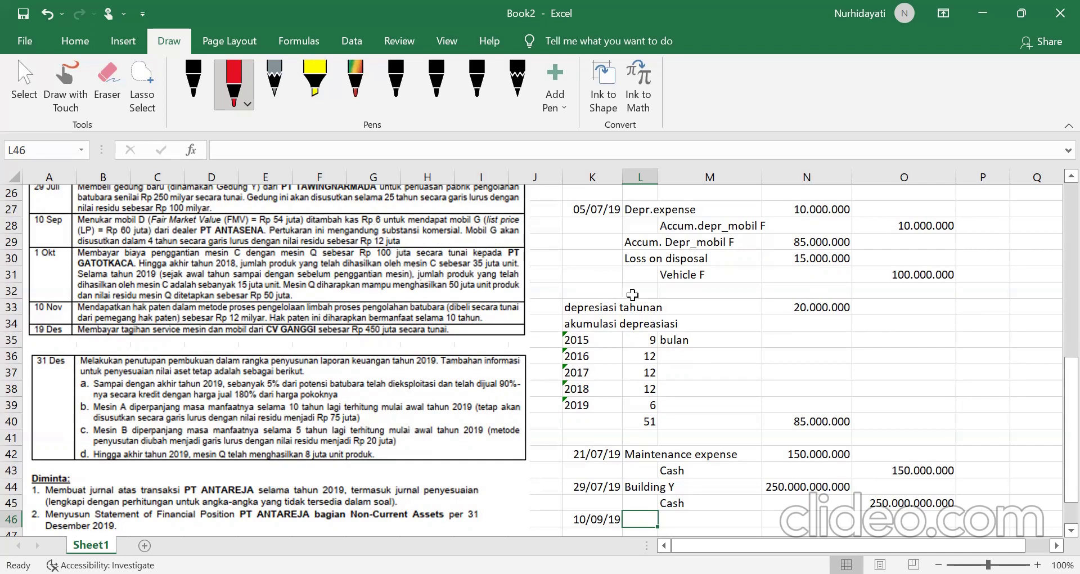
Step: Circle D, G and "substansi komersial" in red ink in the 10 Sep transaction text, and underline the latter
mouse_move(426, 216)
left_mouse_down()
mouse_move(376, 233)
mouse_move(415, 241)
mouse_move(471, 230)
mouse_move(406, 216)
left_mouse_up()
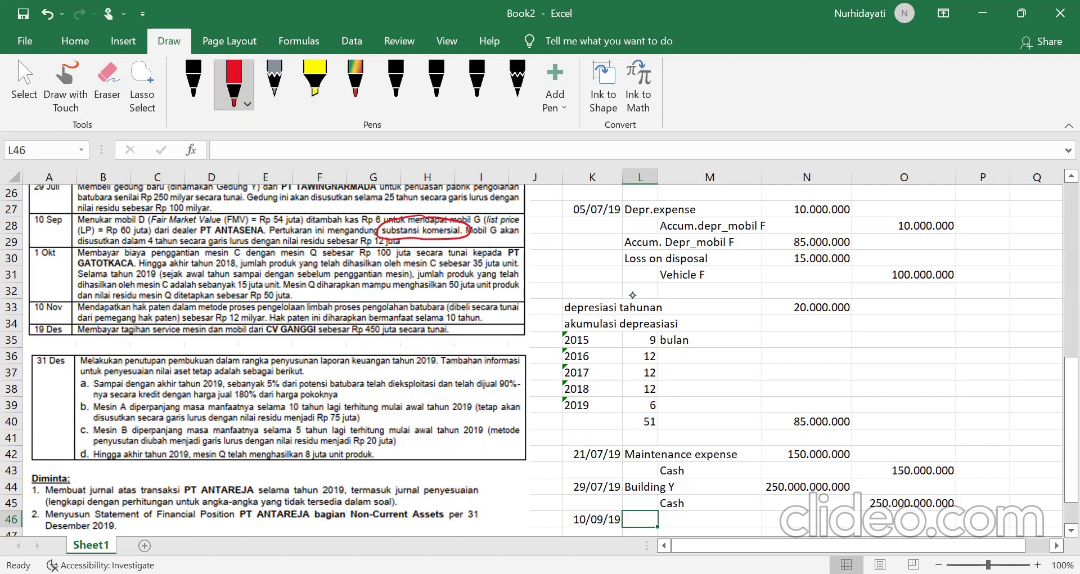
left_click_drag(145, 209, 141, 226)
mouse_move(485, 212)
left_mouse_down()
mouse_move(477, 225)
mouse_move(487, 211)
left_mouse_up()
left_click_drag(447, 246, 461, 241)
Step: Enter Depr. Expense in L46 as the debit account of the 10 September entry
scroll(629, 454, "down", 1)
scroll(663, 447, "up", 2)
scroll(664, 445, "up", 1)
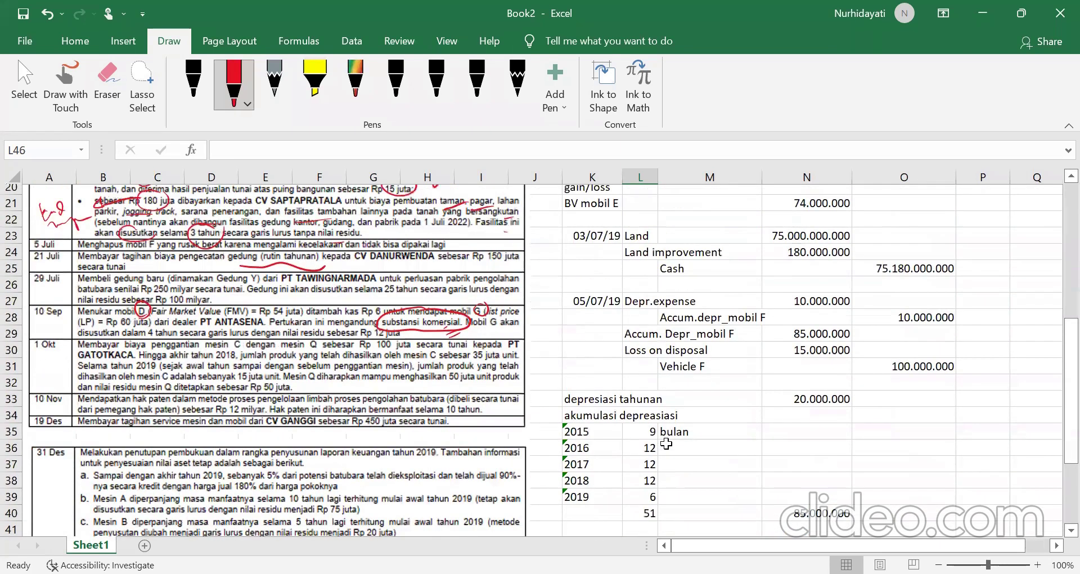
scroll(666, 444, "down", 3)
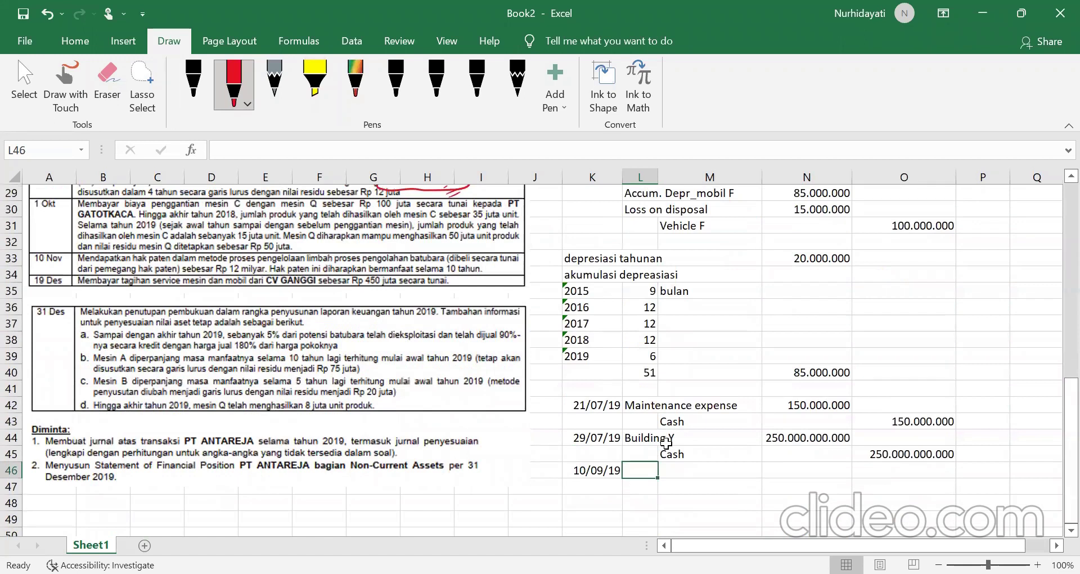
type("Deprec")
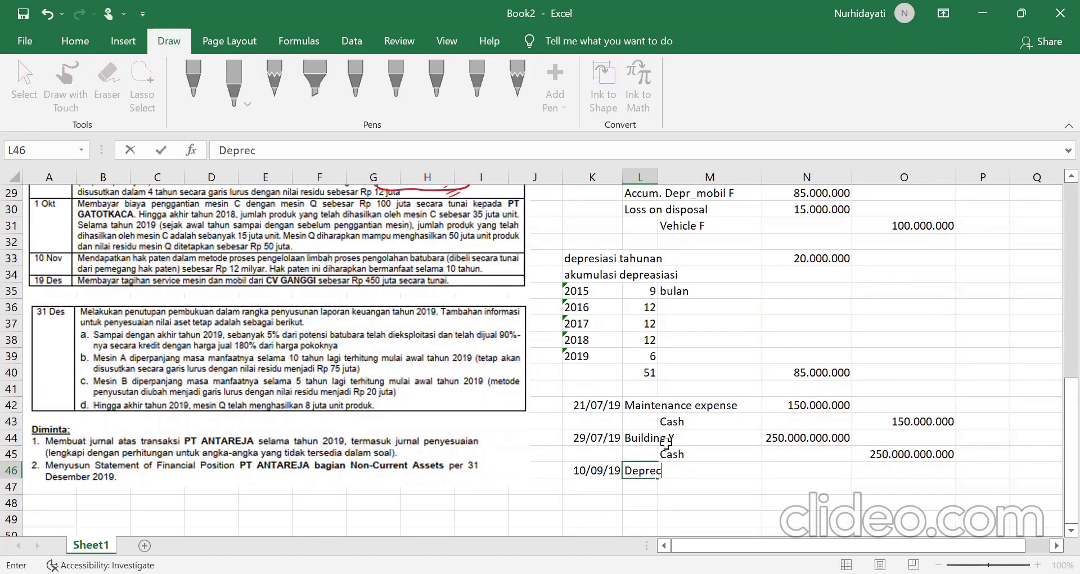
key("BackSpace")
key("BackSpace")
key("BackSpace")
type("r. expense")
key("Return")
Step: Enter Accum.depr_mobil D in M47 as the credit account of the 10 September entry
key("Right")
type("Acc")
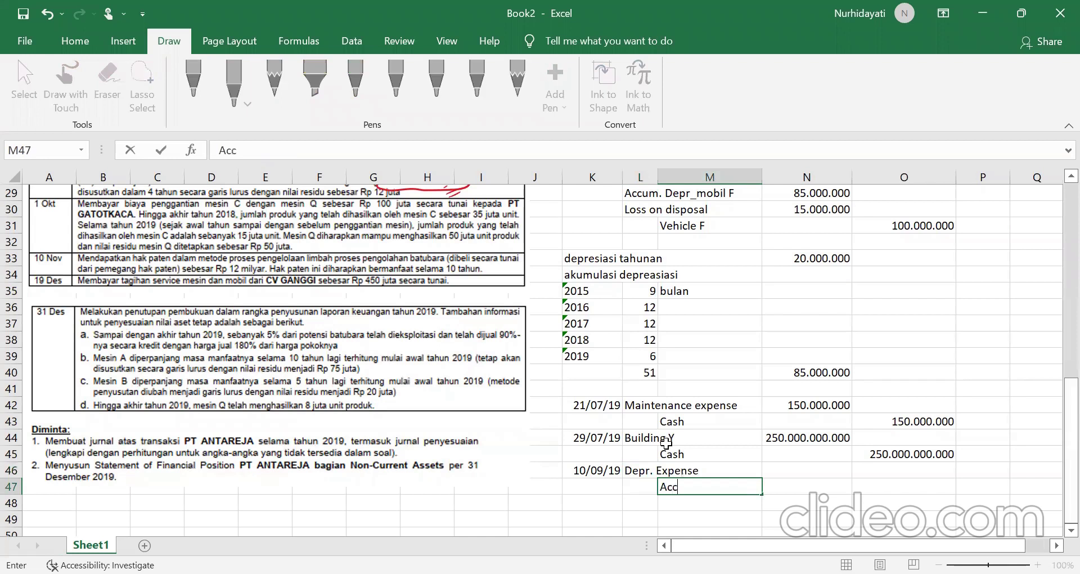
type("um.depr")
type("-")
key("BackSpace")
type("_")
scroll(291, 336, "up", 2)
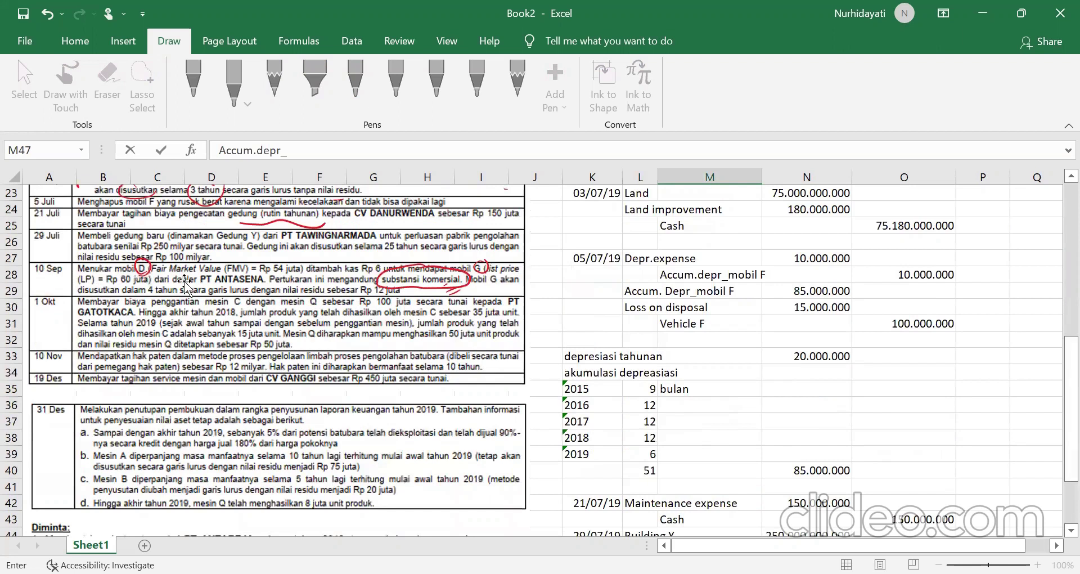
scroll(539, 386, "down", 2)
type("mobil D")
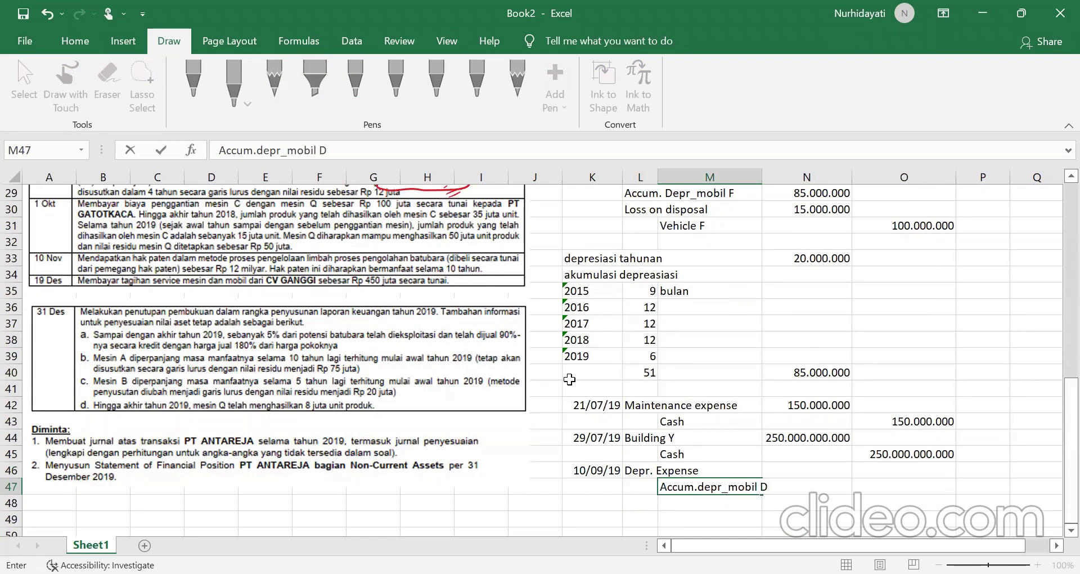
Step: Check Mobil D's data in the asset table and label K53 as akumulasi depresiasi below the journal
left_click(793, 468)
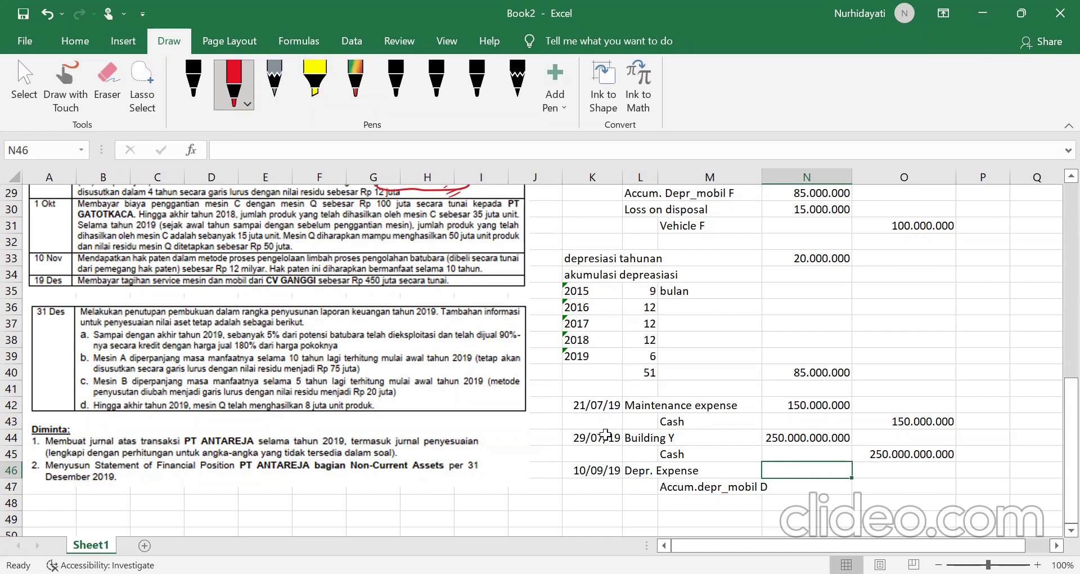
scroll(653, 508, "down", 1)
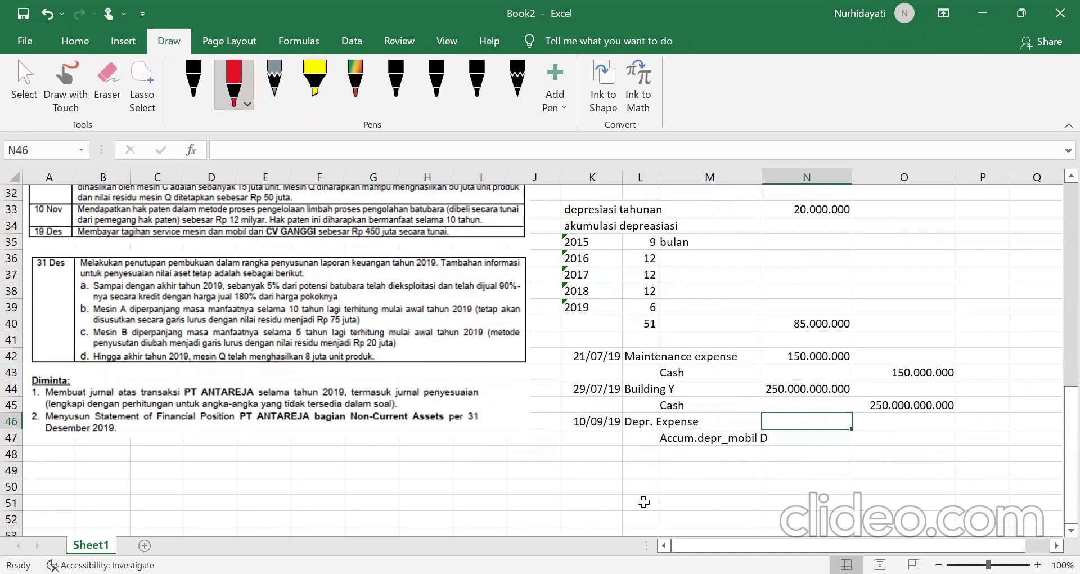
scroll(619, 509, "down", 1)
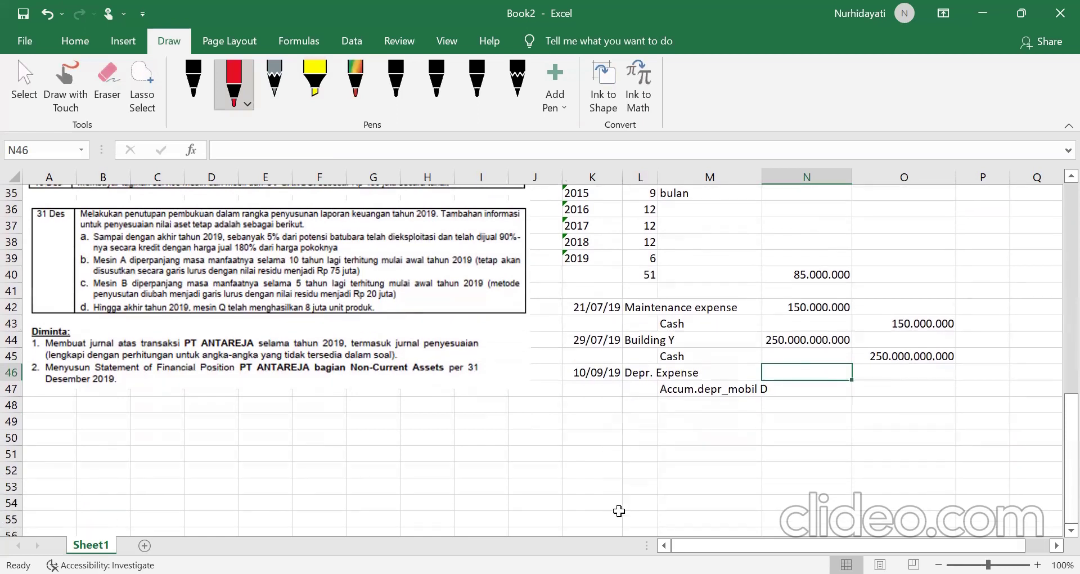
scroll(714, 388, "up", 3)
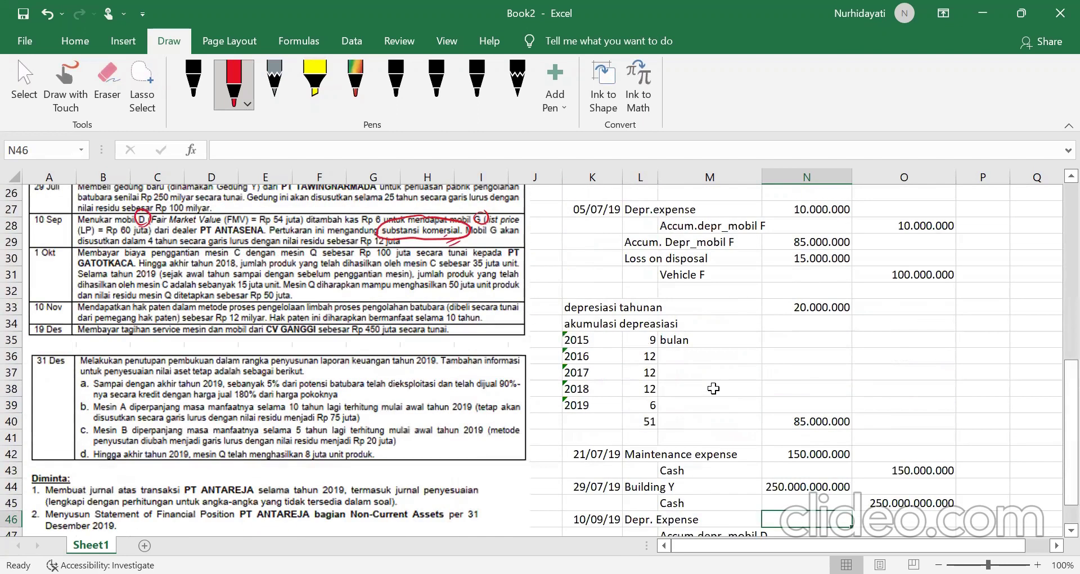
scroll(714, 388, "up", 7)
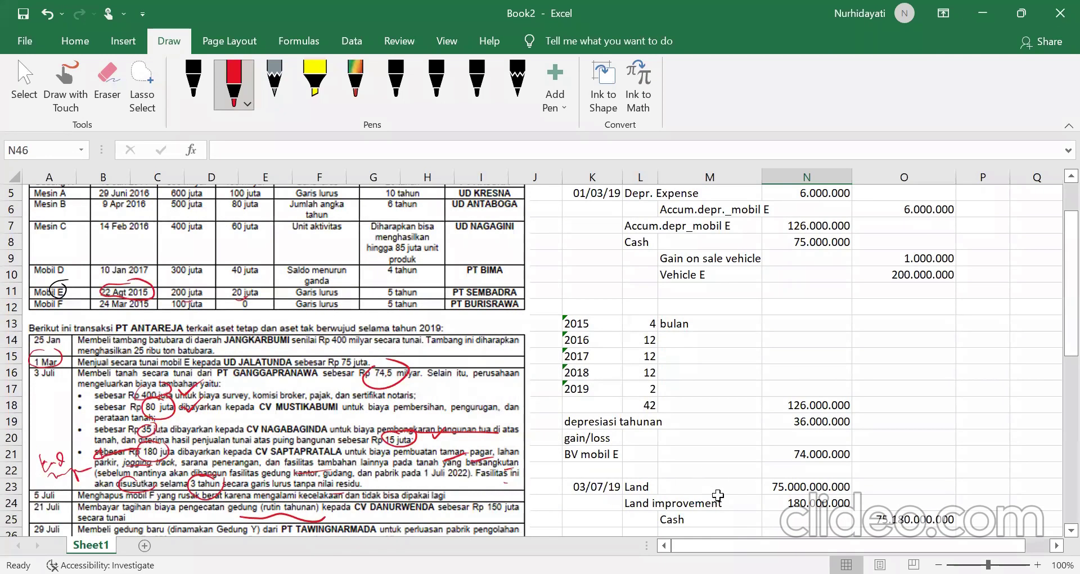
scroll(563, 439, "down", 12)
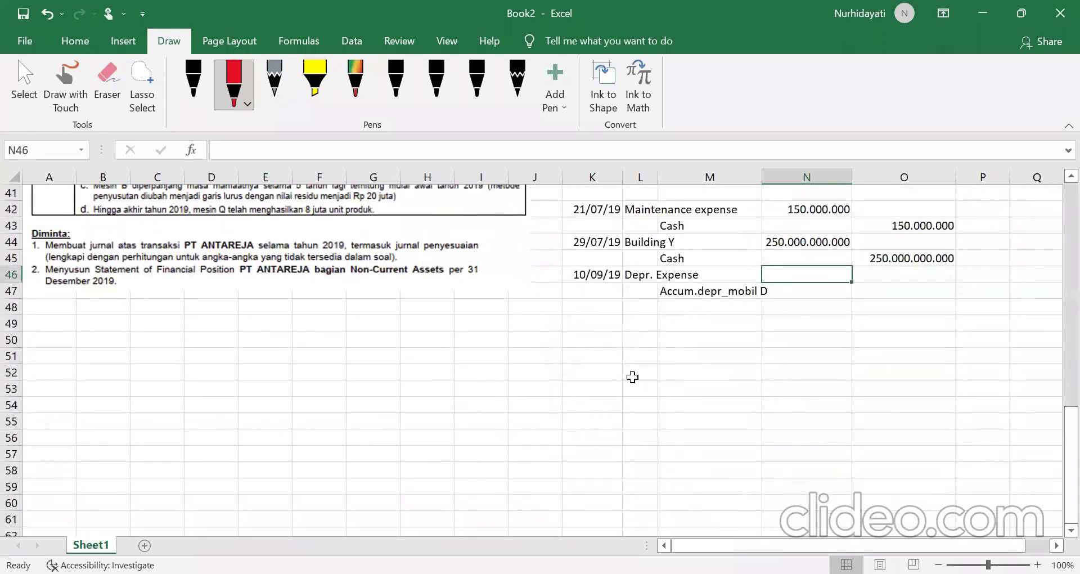
left_click(592, 393)
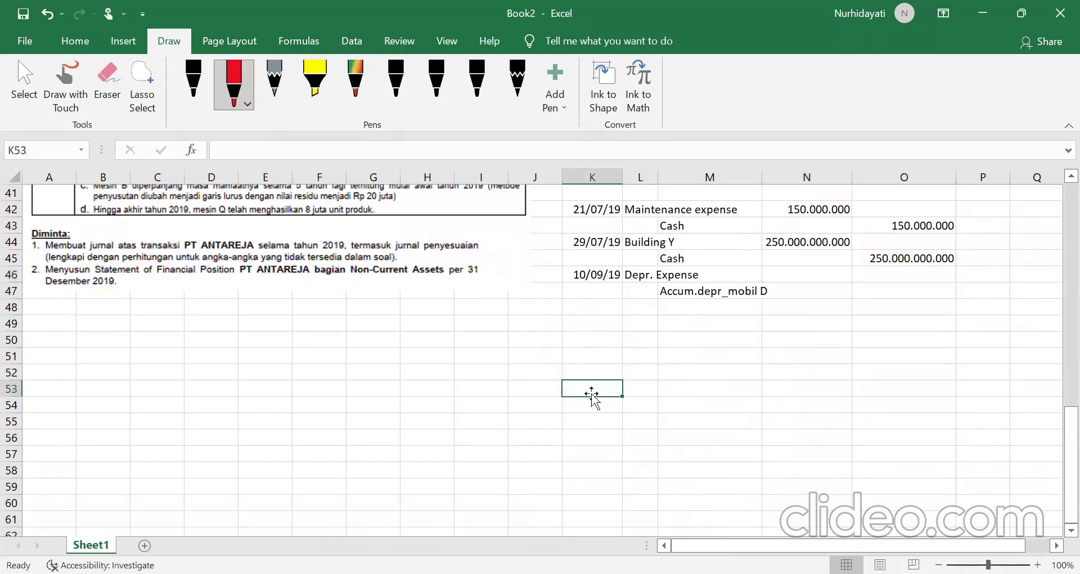
type("akumulasi depresiasi")
key("Return")
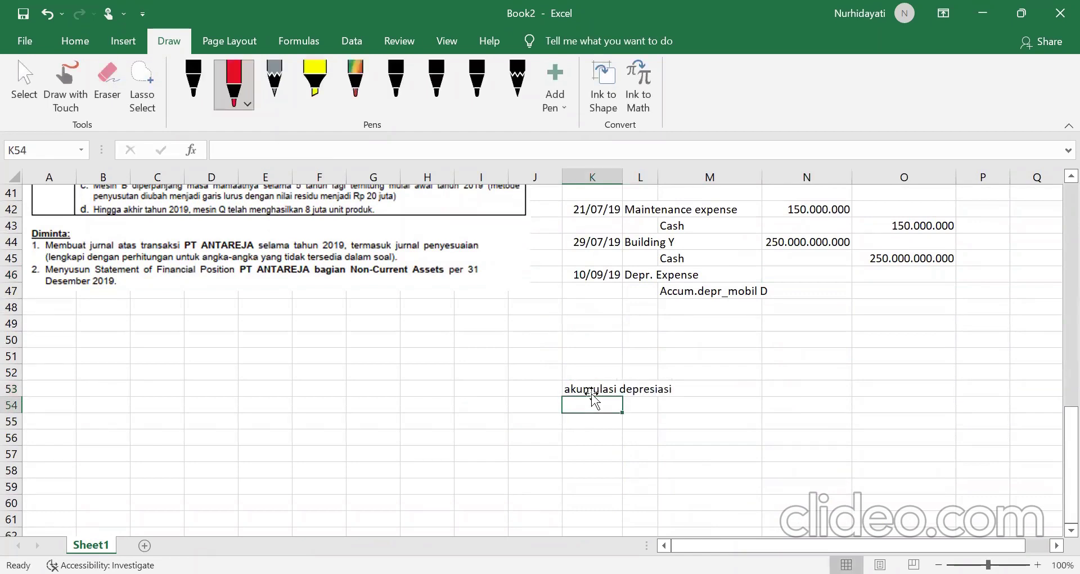
Step: Enter Mobil D's acquisition year 2017 as text in K54, taken from the asset table
type("'")
scroll(571, 387, "up", 5)
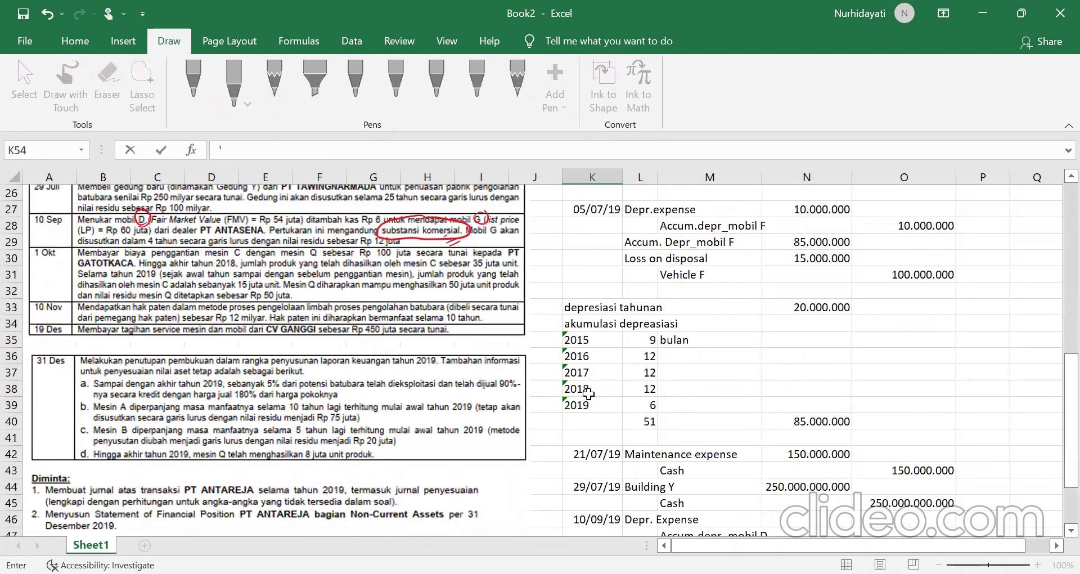
scroll(571, 387, "up", 7)
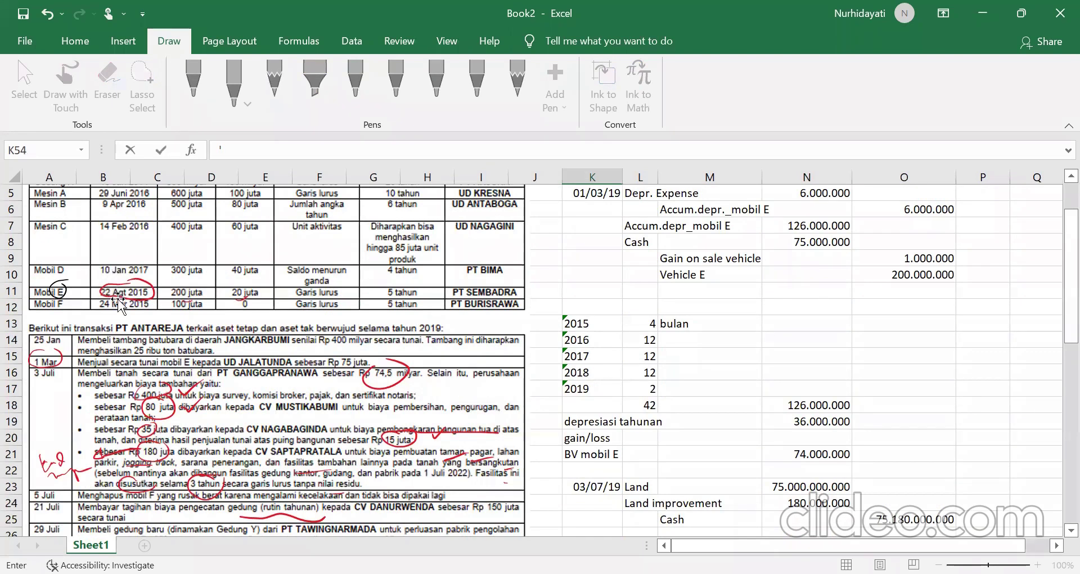
scroll(1049, 499, "down", 5)
scroll(1050, 499, "down", 7)
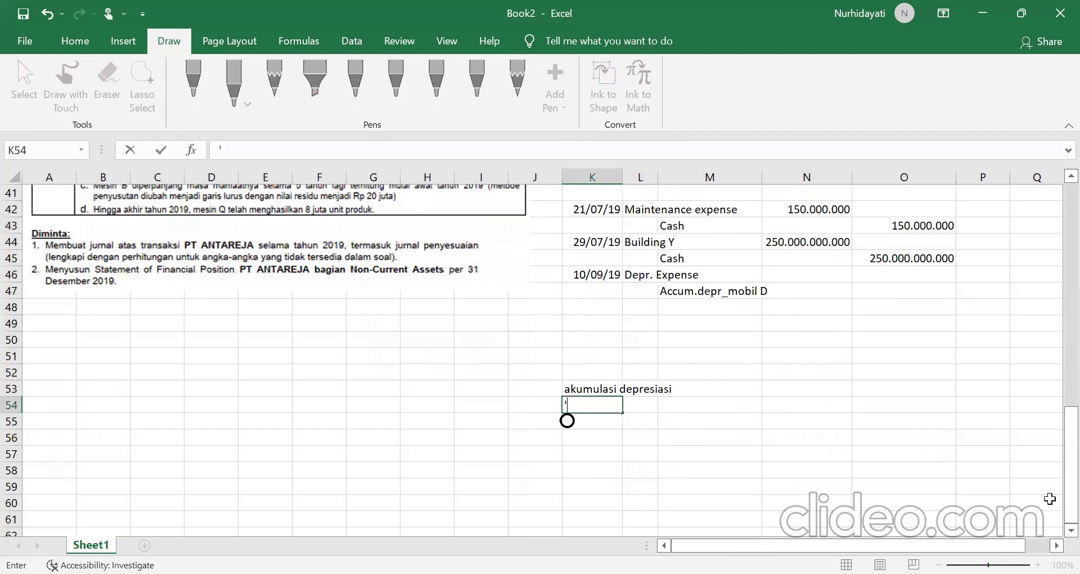
type("2017")
key("Tab")
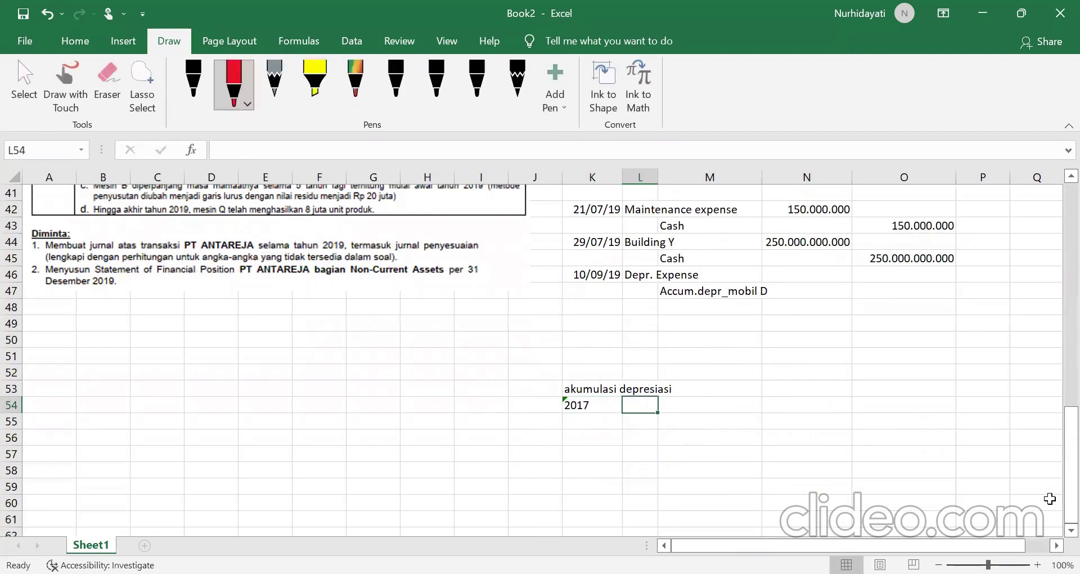
Step: Replace the label in K53 with depresiasi per tahun
left_click(608, 387)
type("de")
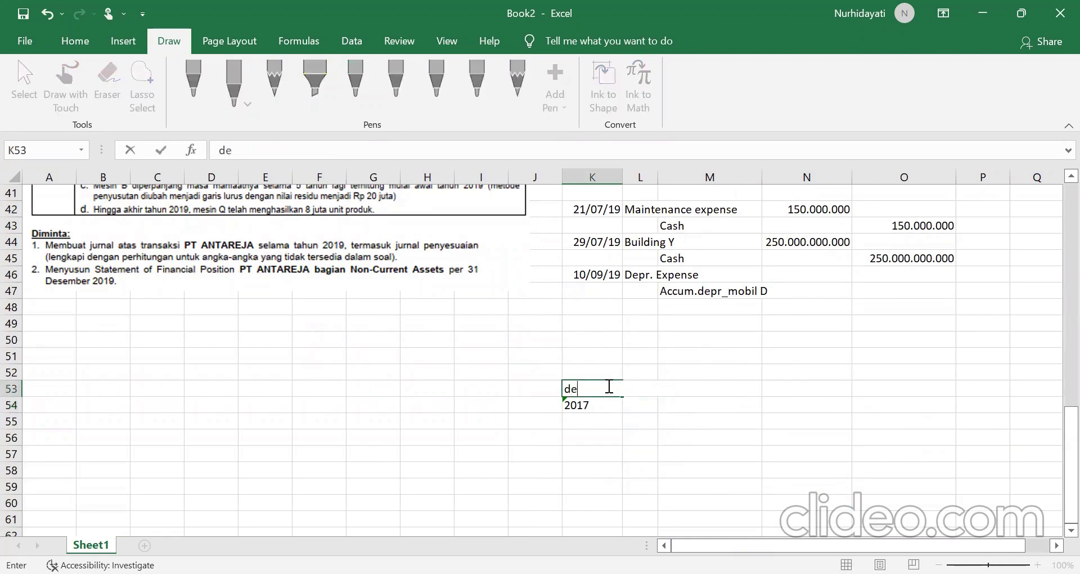
type("presiasi per tahu")
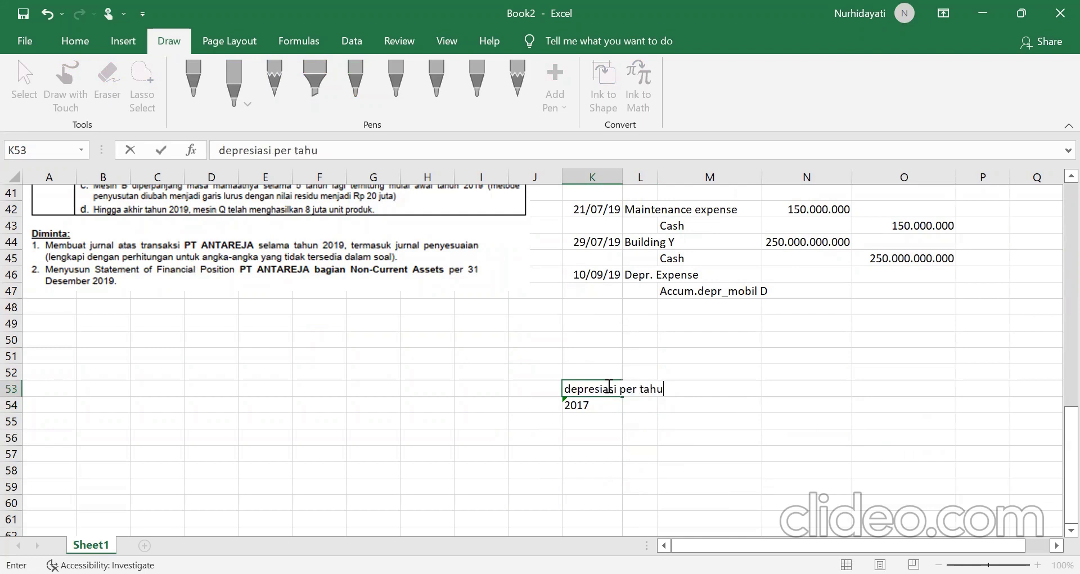
type("n")
Step: Start a formula in M54 and handwrite Mobil D's 25% straight-line rate calculation beside its 4-year life in the asset table
left_click(710, 408)
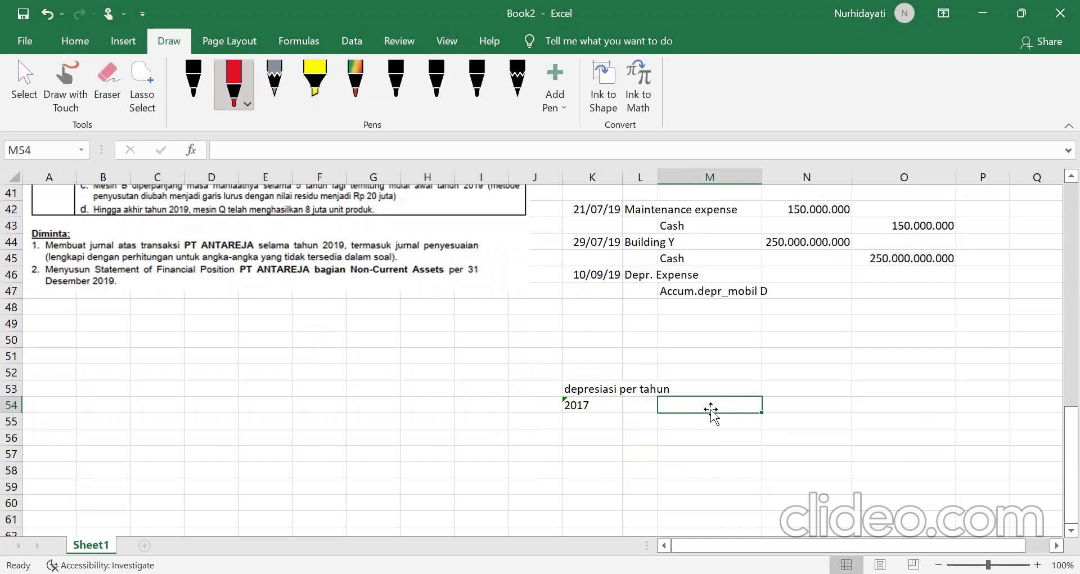
type("=")
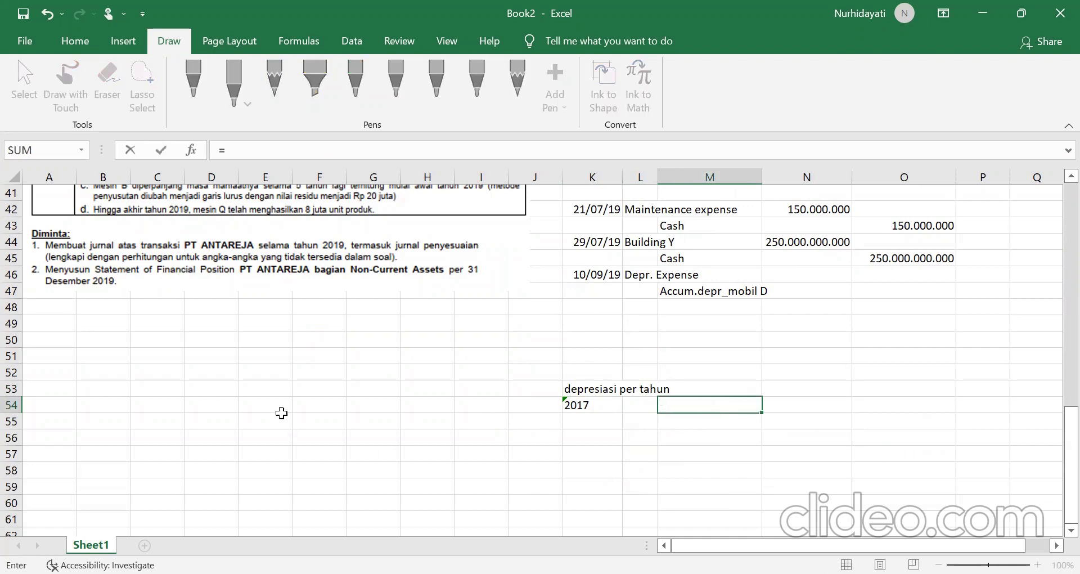
scroll(282, 410, "up", 10)
scroll(370, 327, "up", 1)
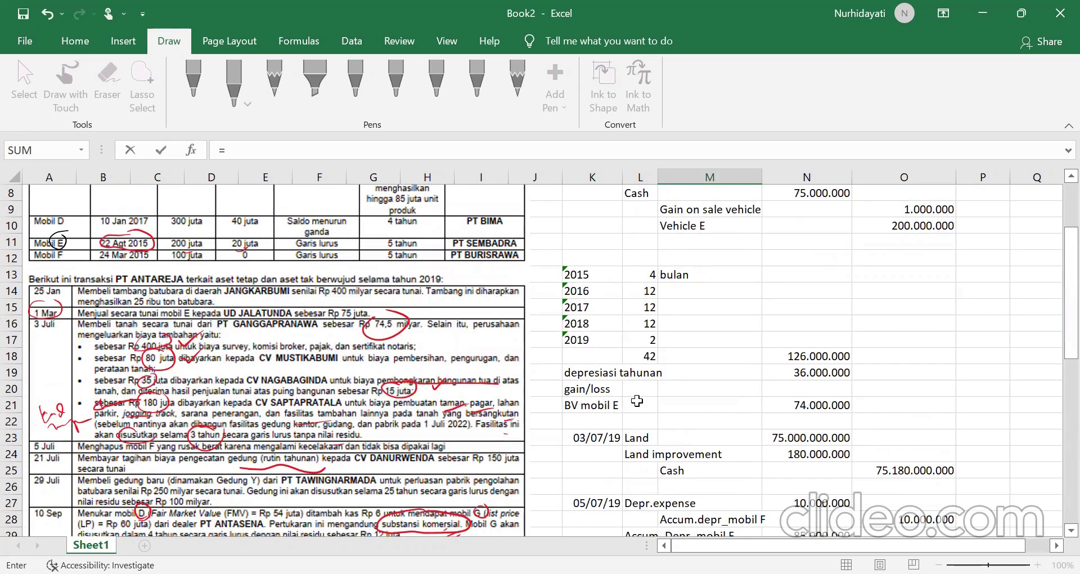
mouse_move(414, 214)
left_mouse_down()
mouse_move(383, 232)
mouse_move(418, 220)
left_mouse_up()
left_click_drag(426, 212, 422, 225)
mouse_move(436, 215)
left_mouse_down()
mouse_move(432, 225)
mouse_move(448, 219)
left_mouse_up()
mouse_move(426, 239)
left_mouse_down()
mouse_move(430, 254)
mouse_move(500, 212)
mouse_move(467, 207)
left_mouse_up()
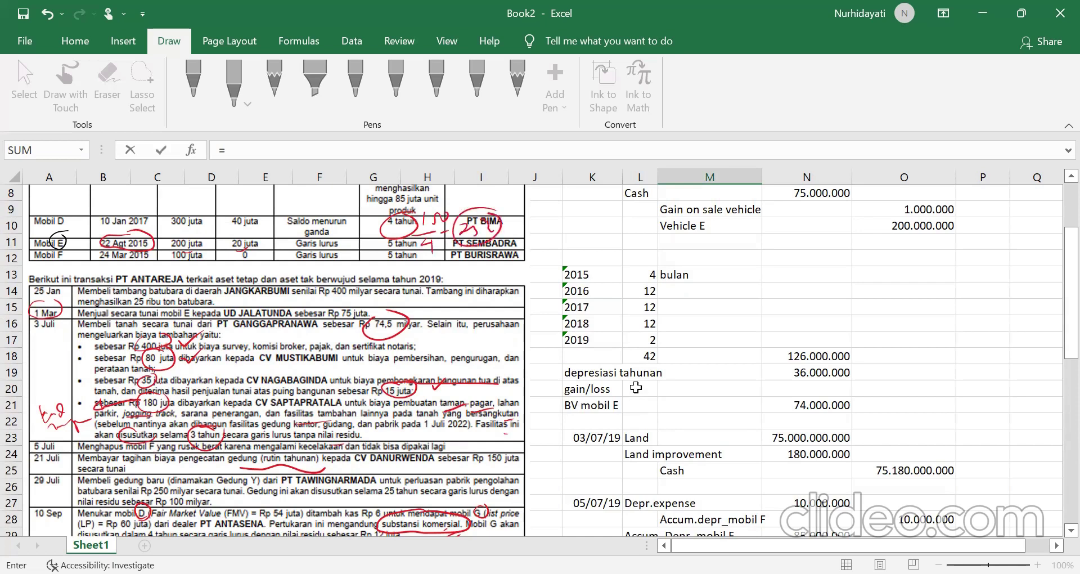
Step: Circle Mobil D's "Saldo menurun ganda" method and handwrite the circled double-declining percentage rate beside it in red ink
mouse_move(326, 208)
left_mouse_down()
mouse_move(307, 244)
mouse_move(318, 208)
left_mouse_up()
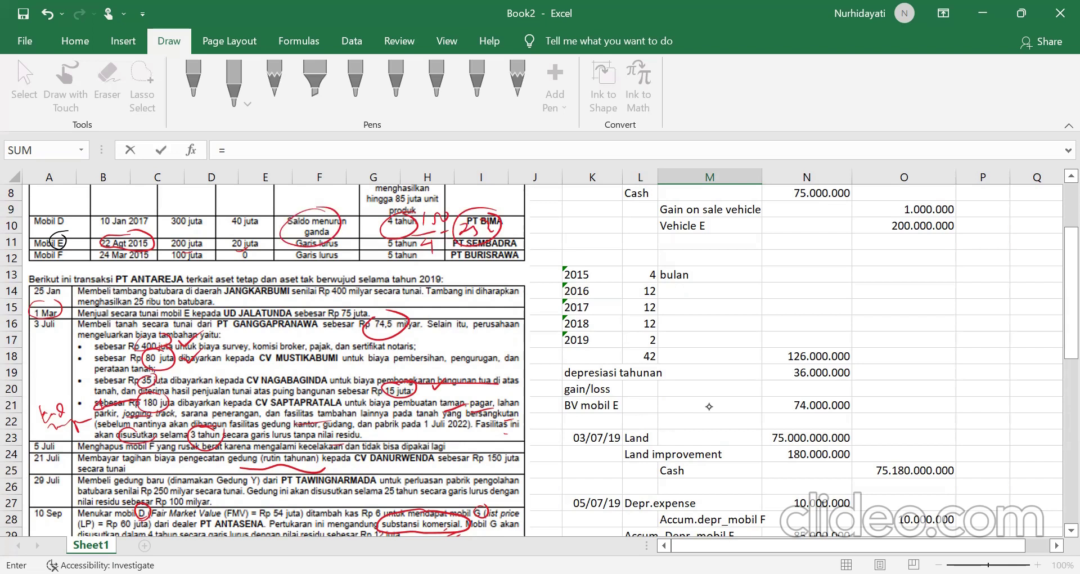
left_click_drag(478, 208, 463, 239)
left_click_drag(326, 233, 357, 237)
mouse_move(358, 218)
left_mouse_down()
mouse_move(371, 236)
mouse_move(363, 204)
mouse_move(383, 228)
mouse_move(371, 206)
left_mouse_up()
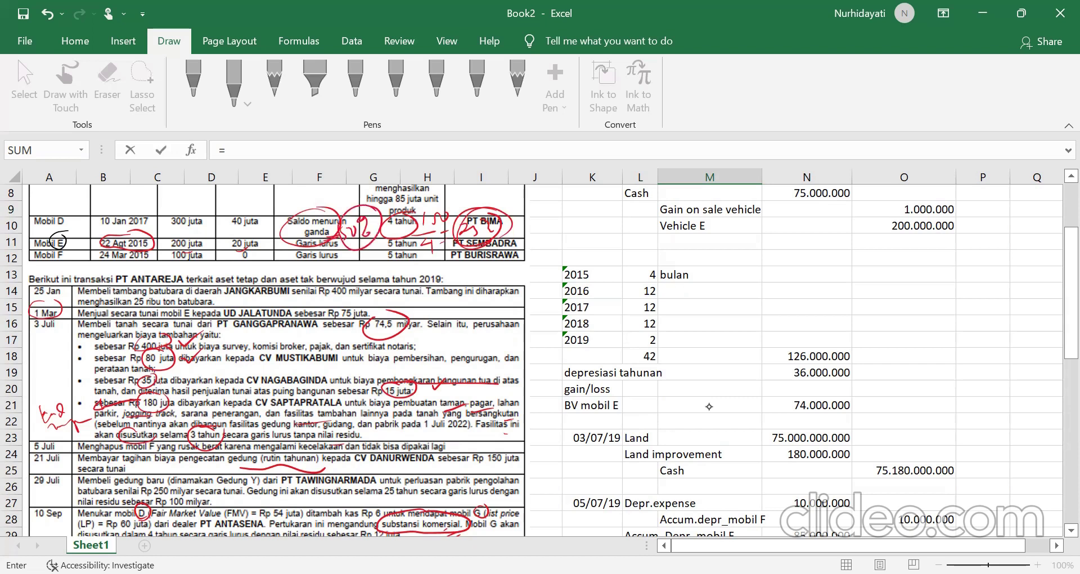
scroll(708, 406, "down", 8)
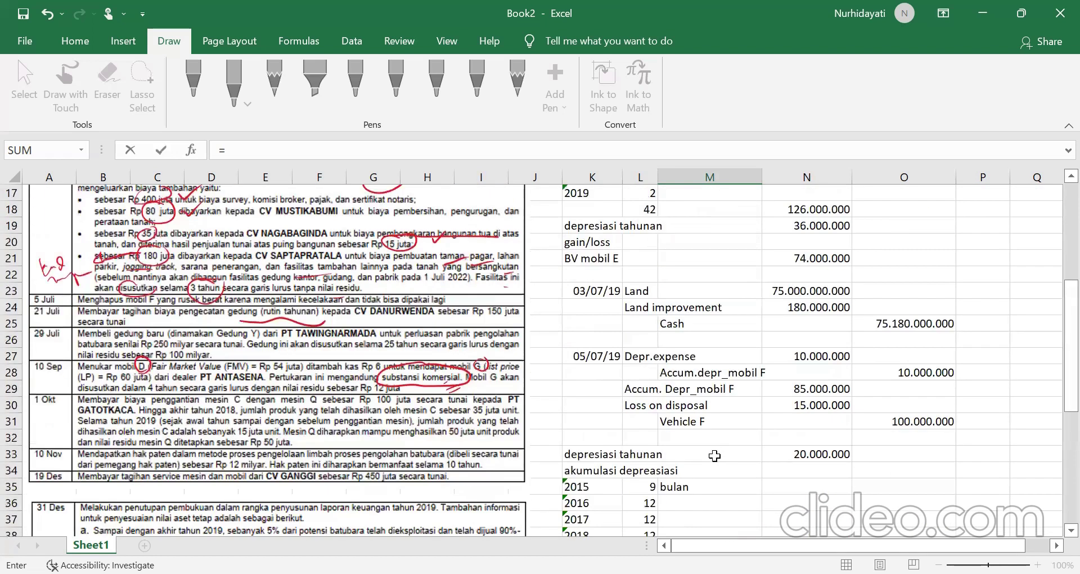
Step: Complete the M54 formula for Mobil D's 2017 depreciation as =50%*300000000, using the acquisition cost from the asset table
scroll(718, 455, "down", 1)
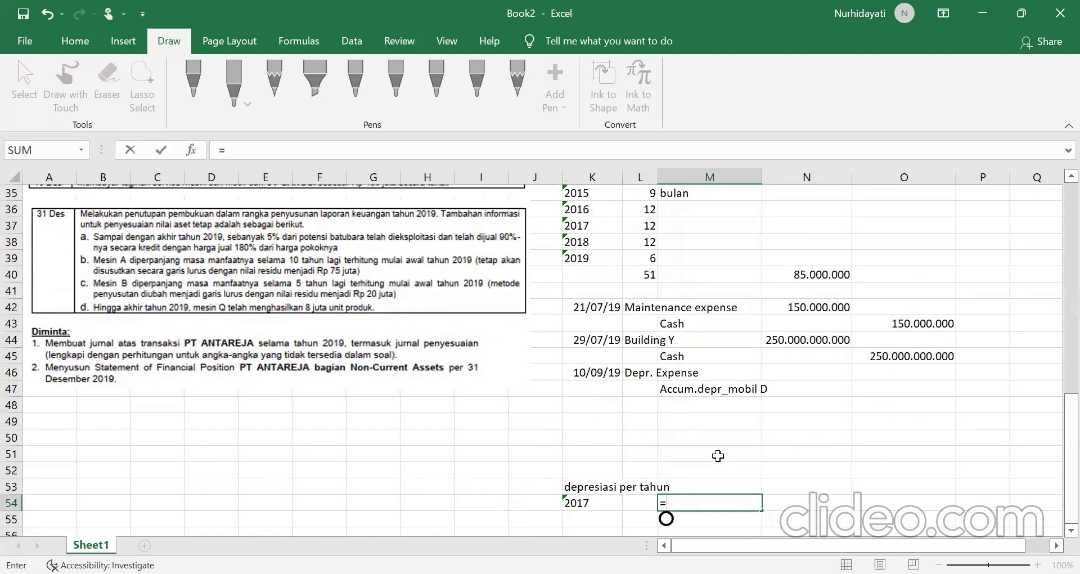
type("50%*")
scroll(719, 456, "up", 1)
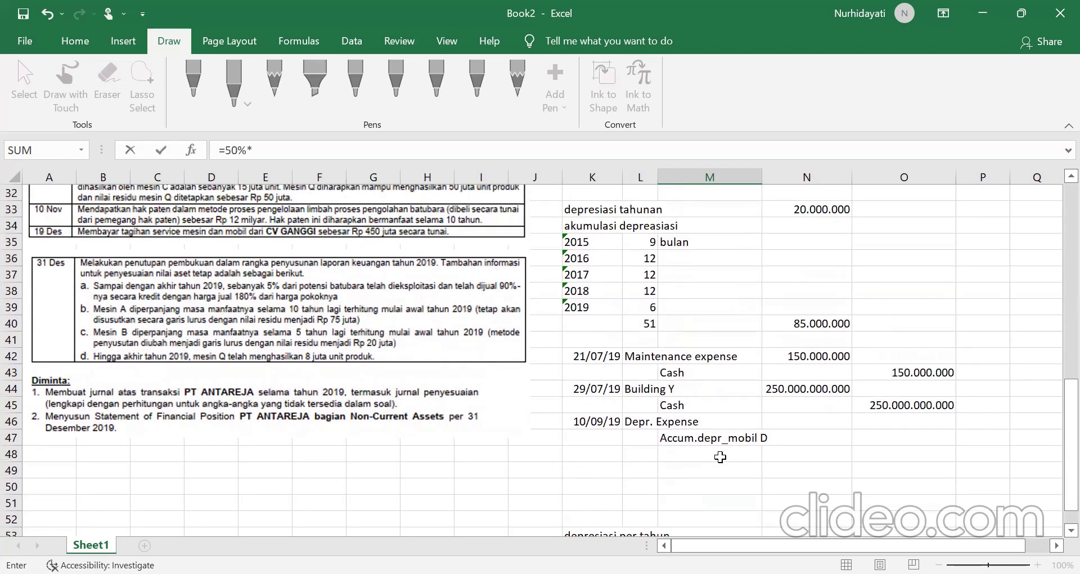
scroll(720, 456, "up", 7)
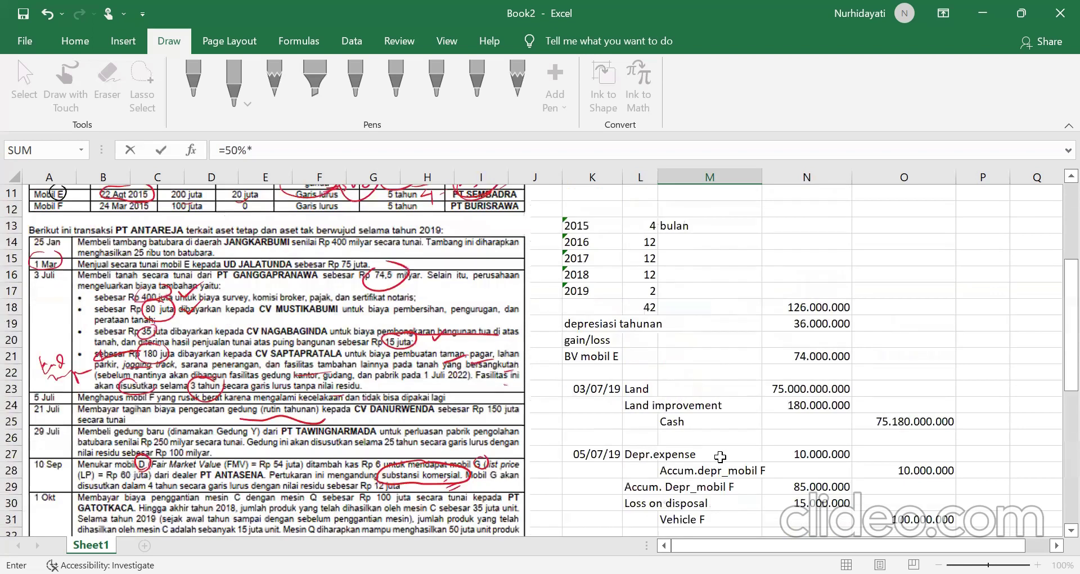
scroll(197, 318, "up", 2)
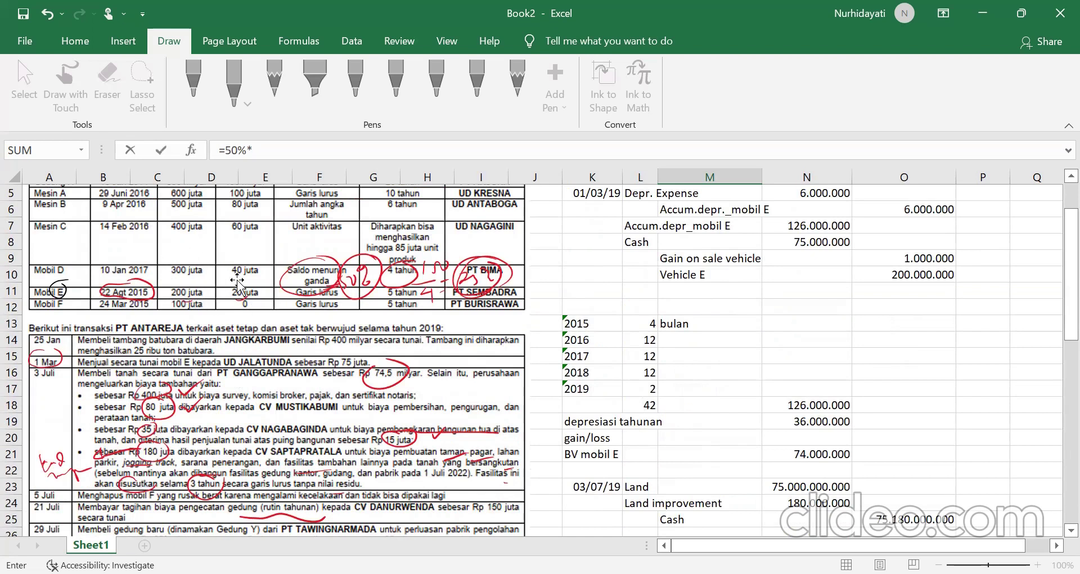
scroll(746, 518, "down", 4)
scroll(746, 518, "down", 5)
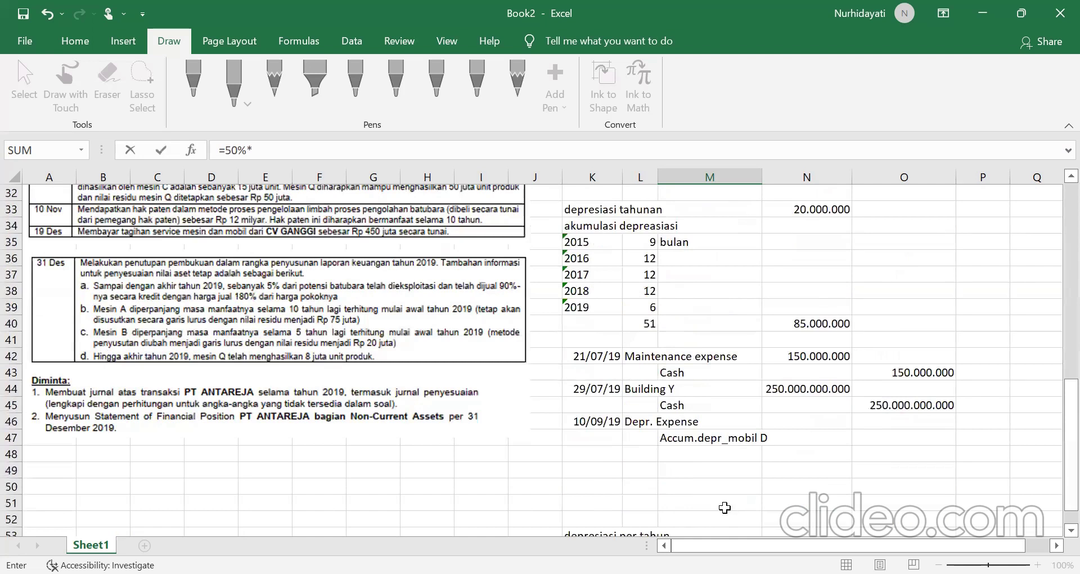
scroll(746, 506, "down", 2)
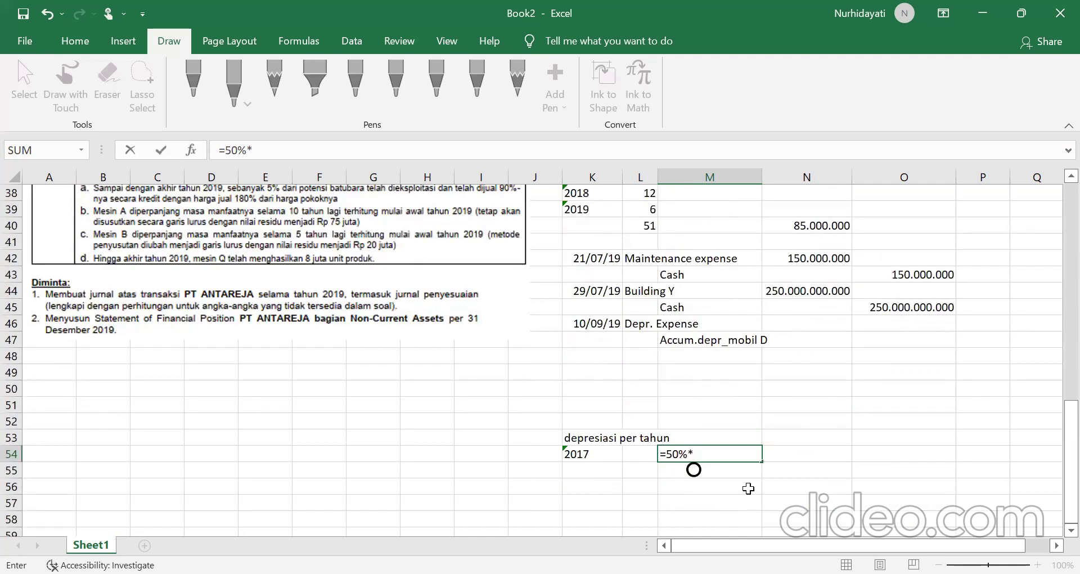
type("300000000")
key("Return")
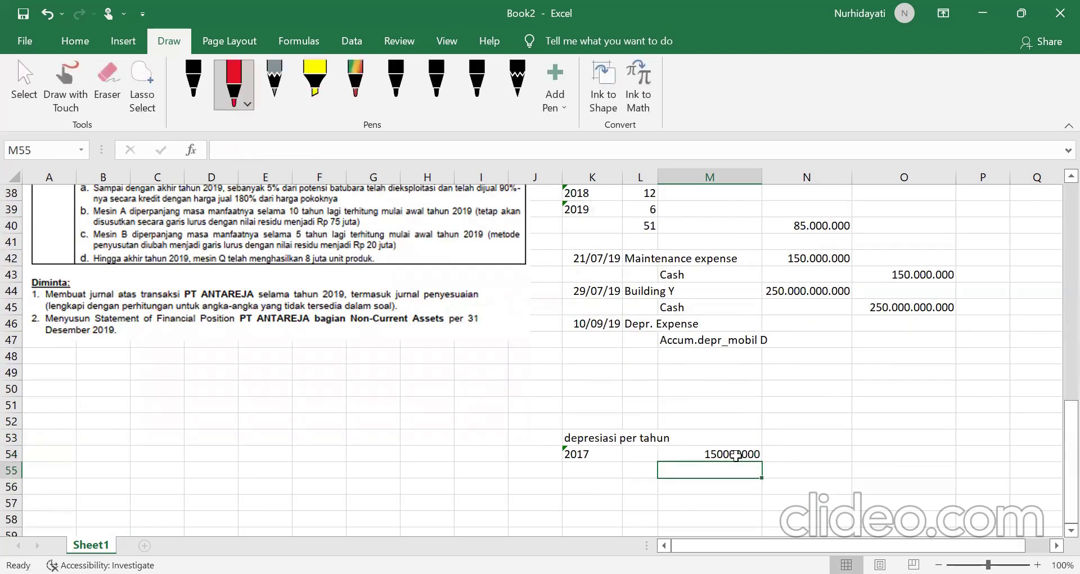
Step: Format cells M54:M57 as Number with a thousands separator and no decimal places
left_click_drag(736, 455, 735, 499)
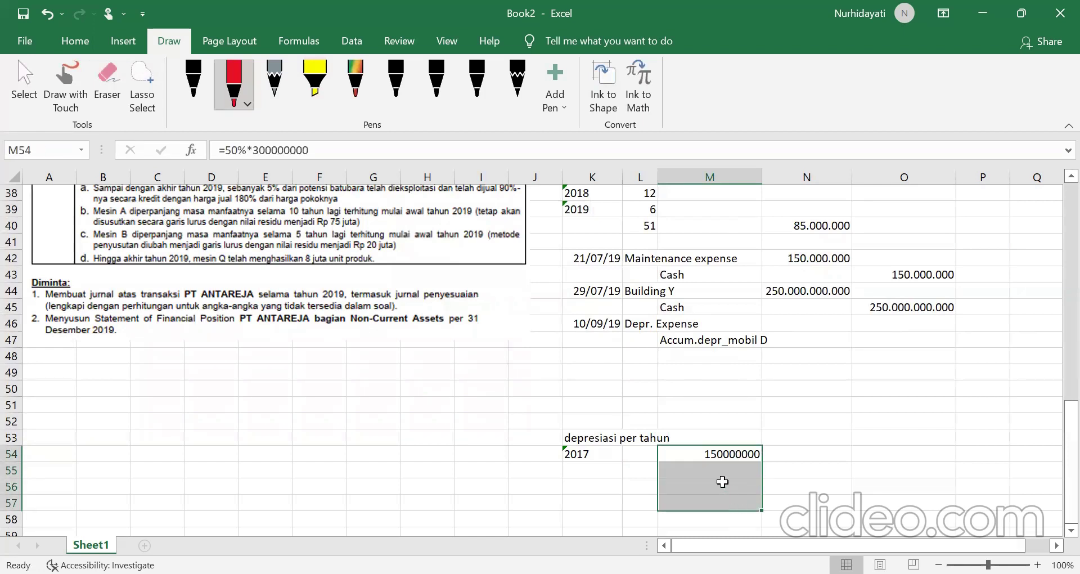
right_click(723, 482)
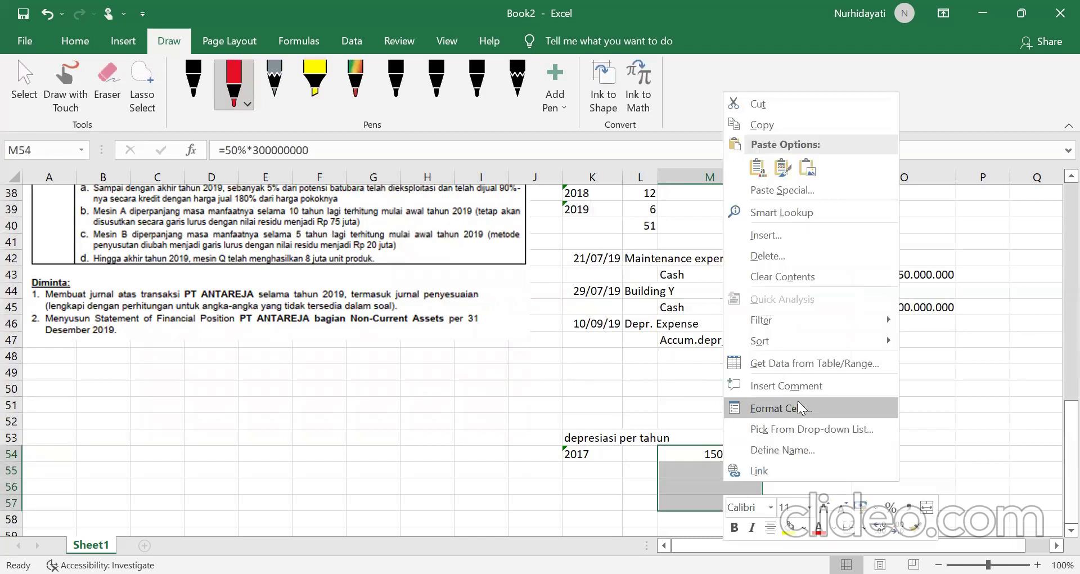
left_click(801, 408)
left_click(619, 228)
left_click(731, 278)
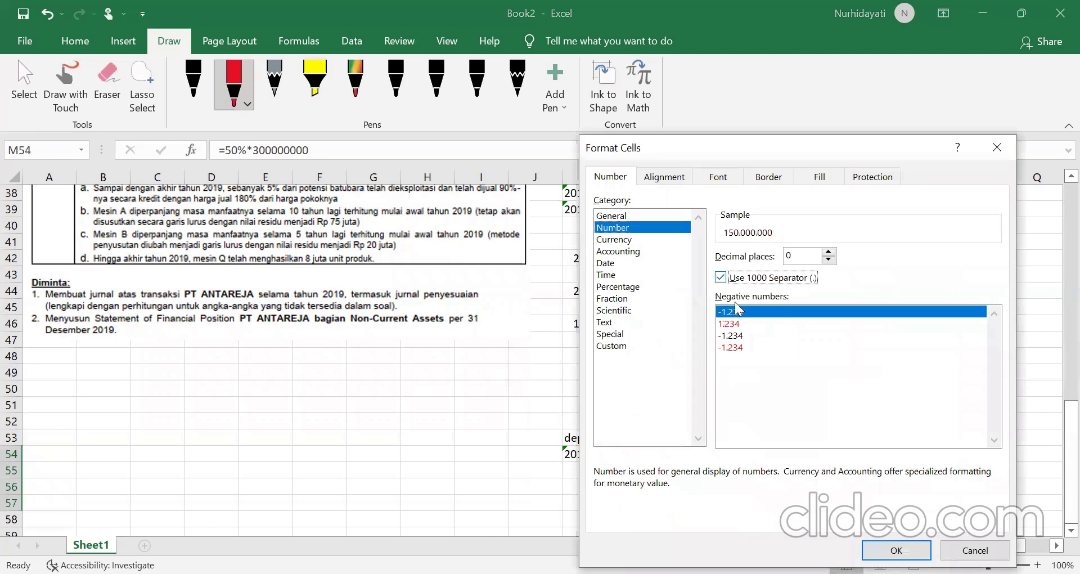
key("Return")
left_click(832, 469)
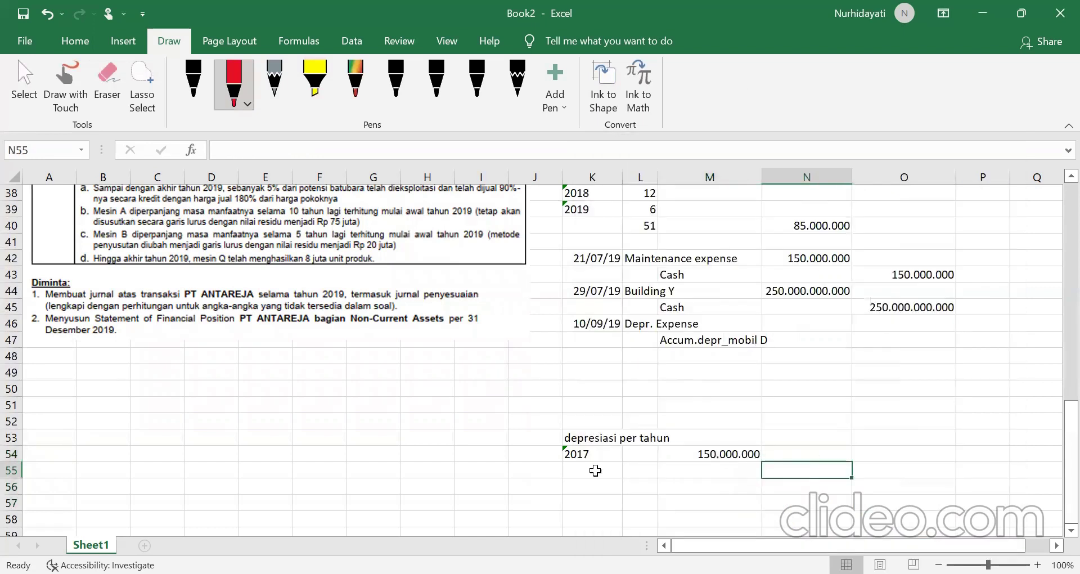
Step: Add the 2018 depreciation row with the year as text in K55 and the formula =(300000000-M54)*50% in M55
left_click(596, 470)
type("'2018")
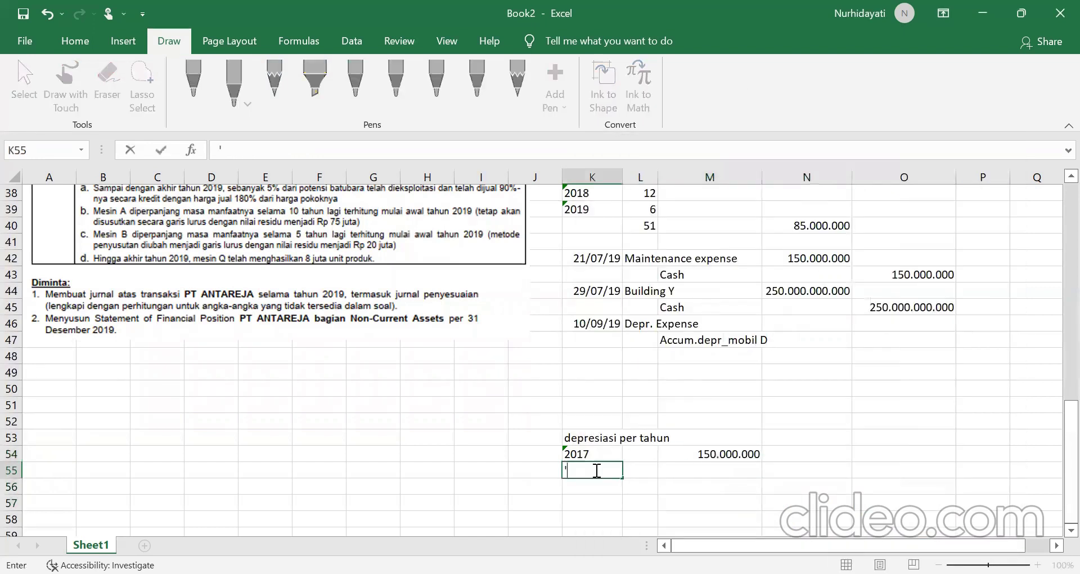
key("Tab")
key("Tab")
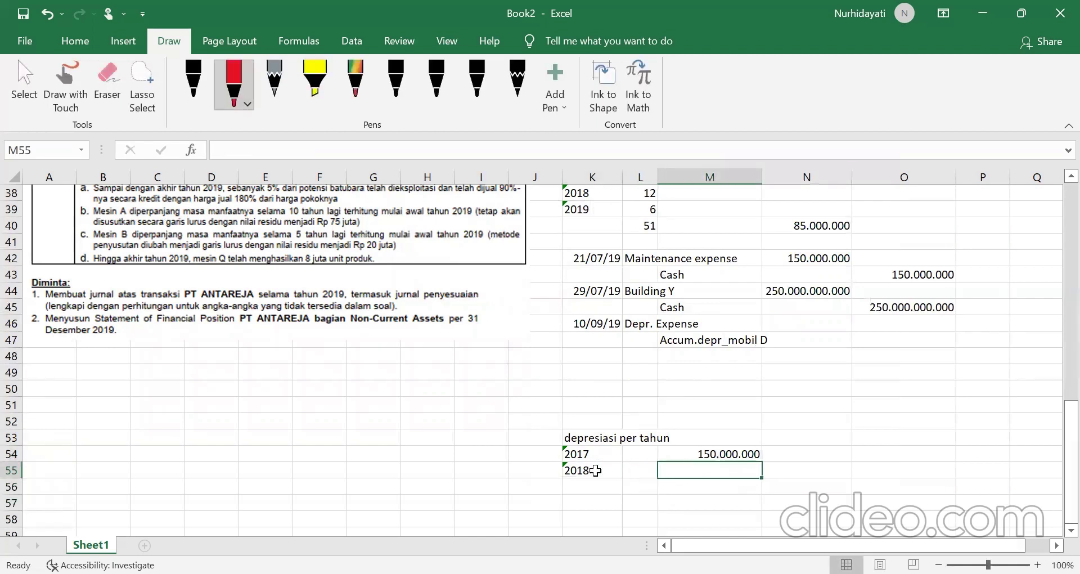
type("=(")
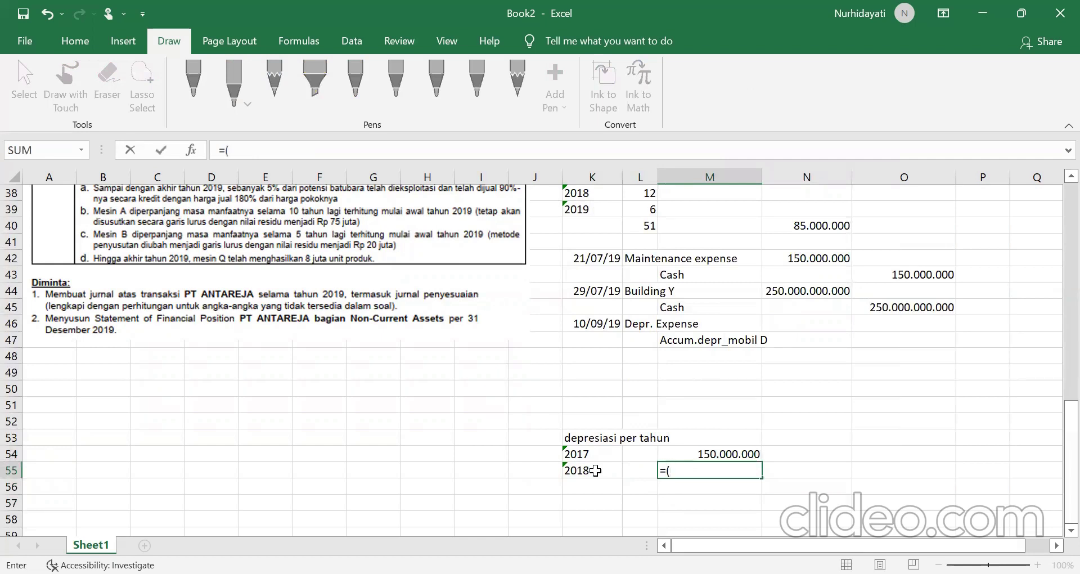
type("300000000")
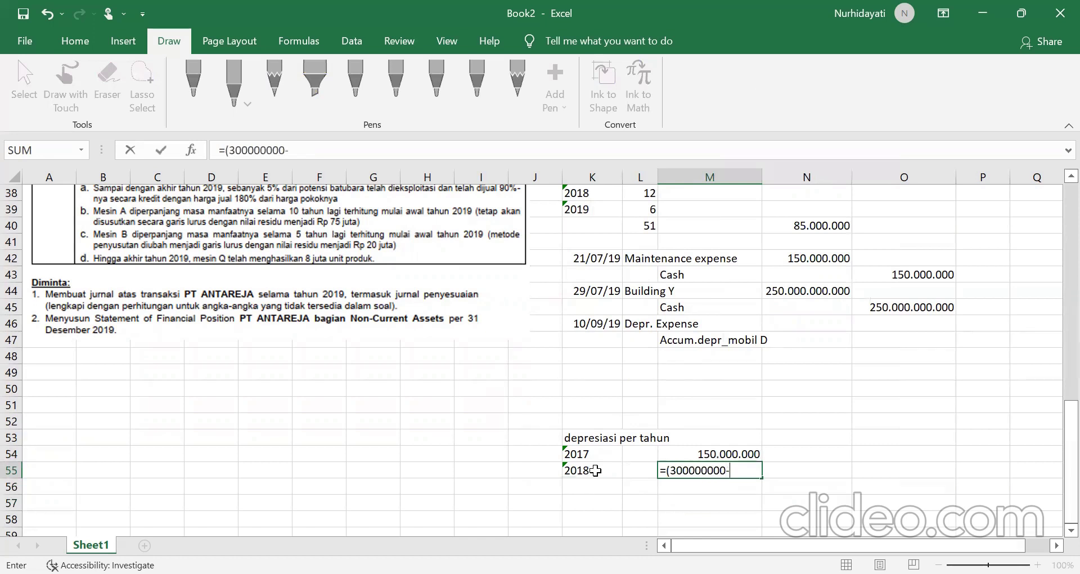
type("-")
left_click(709, 453)
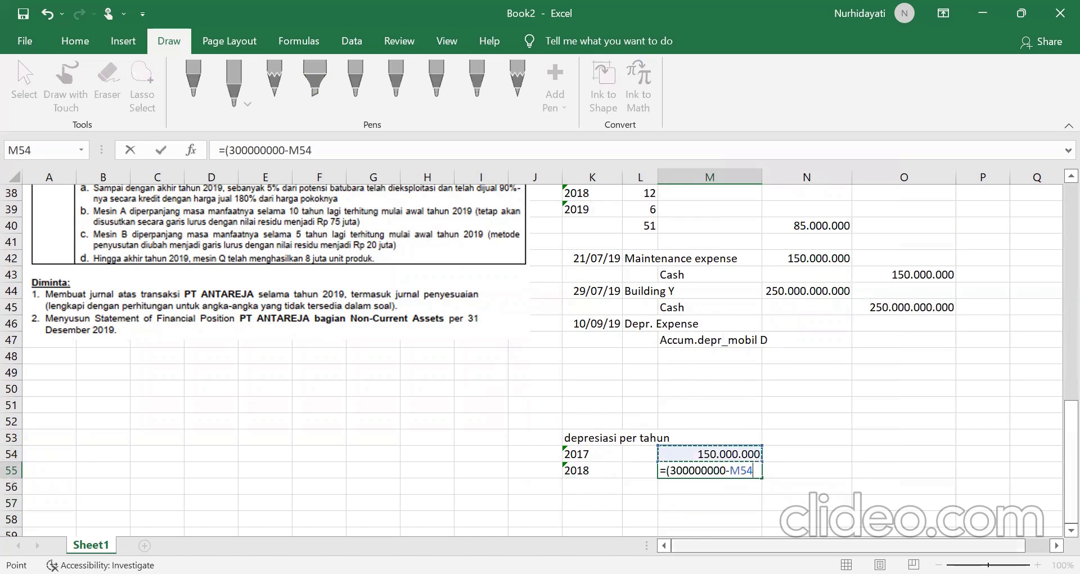
type(")")
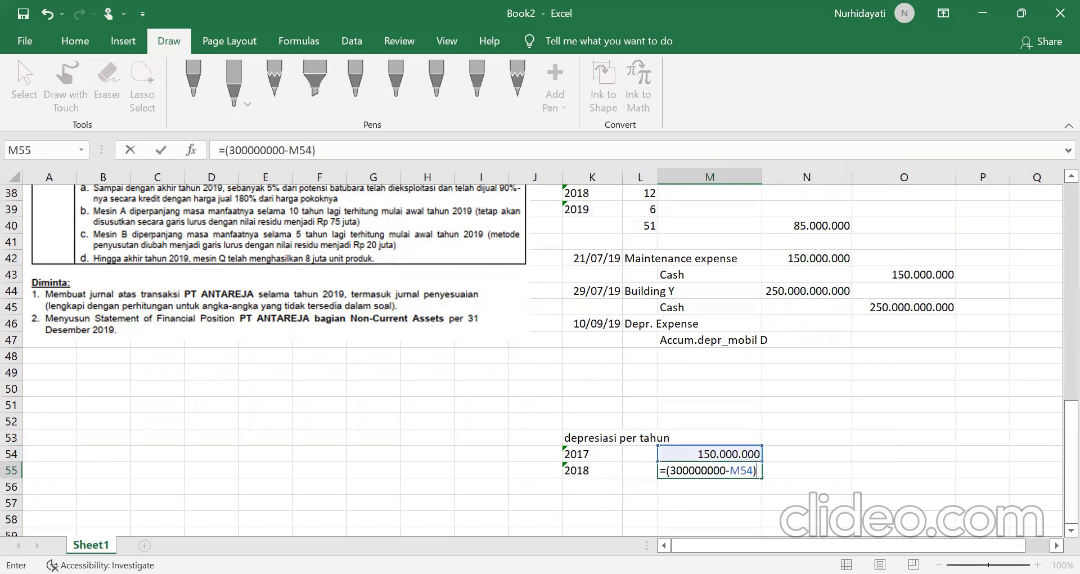
type("*50%")
key("Return")
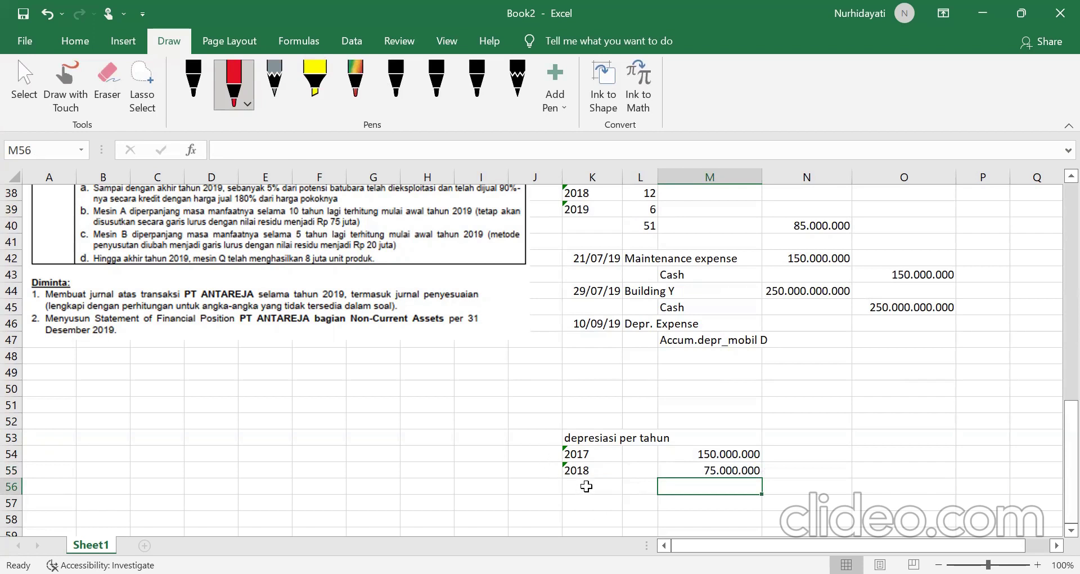
Step: Enter the year 2019 as text in K56 of the Mobil D depreciation schedule
left_click(586, 486)
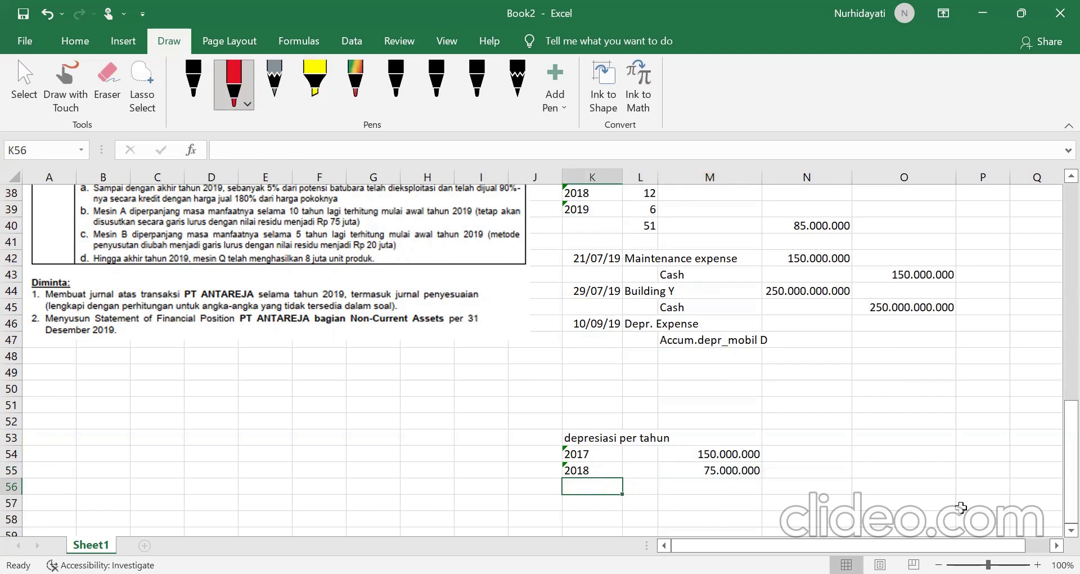
type("2")
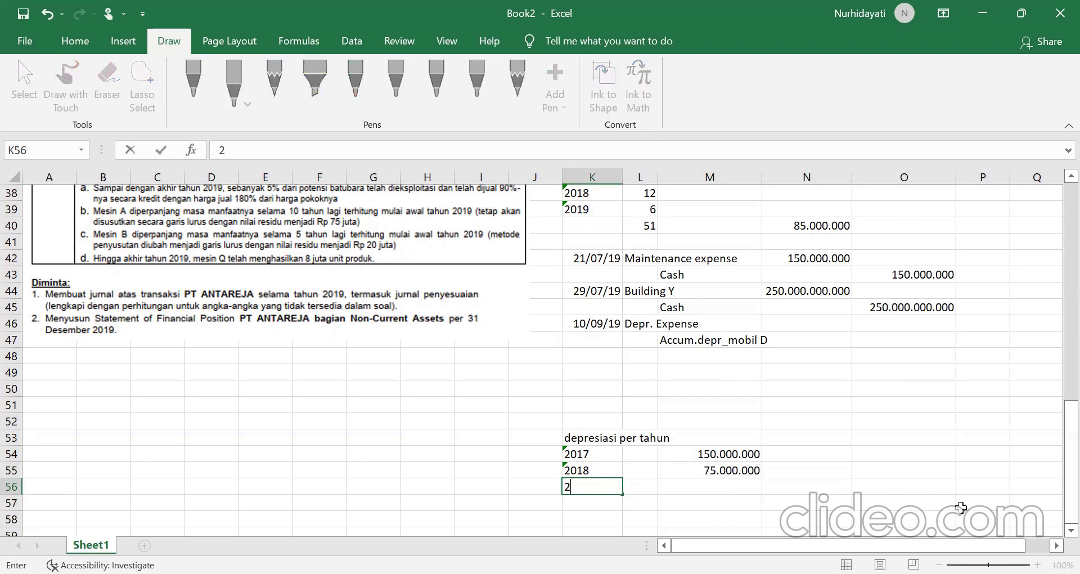
key("BackSpace")
type("'")
type("20")
type("19")
Step: Calculate Mobil D's eight-month 2019 depreciation in M56 with =(300000000-M54-M55)*50%*8/12
left_click(679, 487)
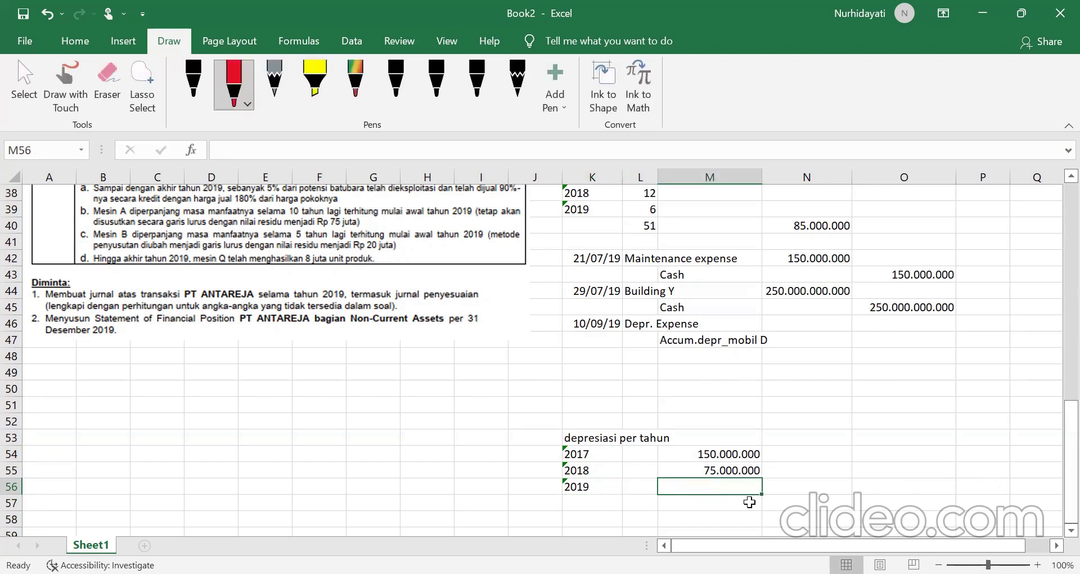
type("=")
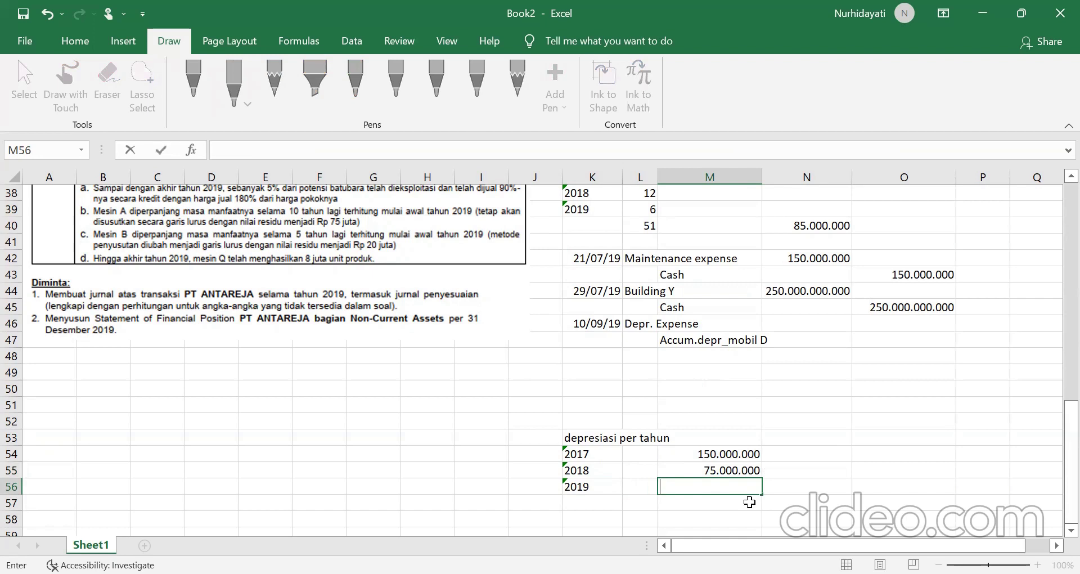
type("(300")
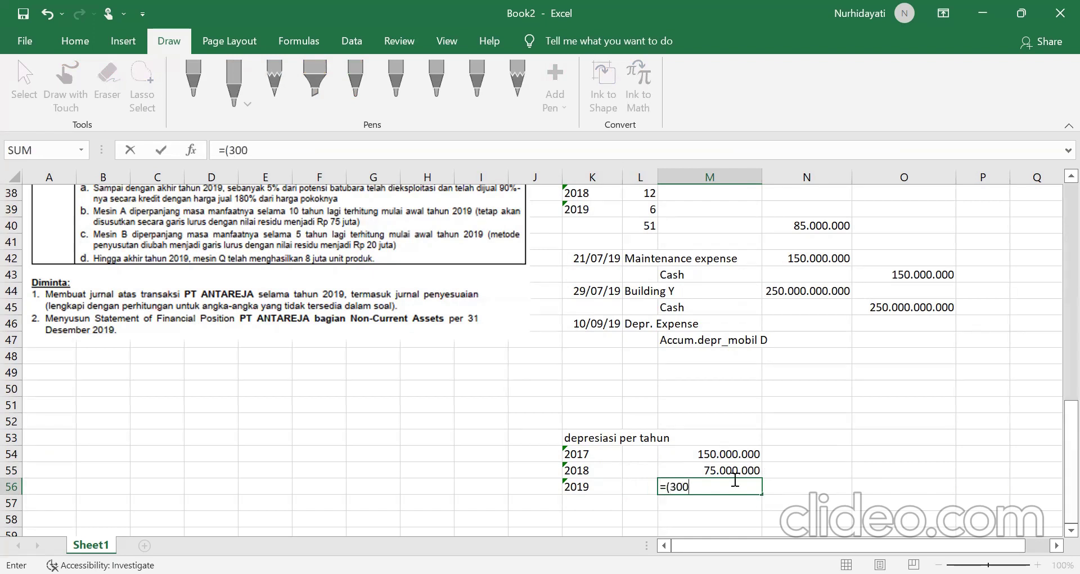
type("000000-")
left_click(726, 455)
type("-")
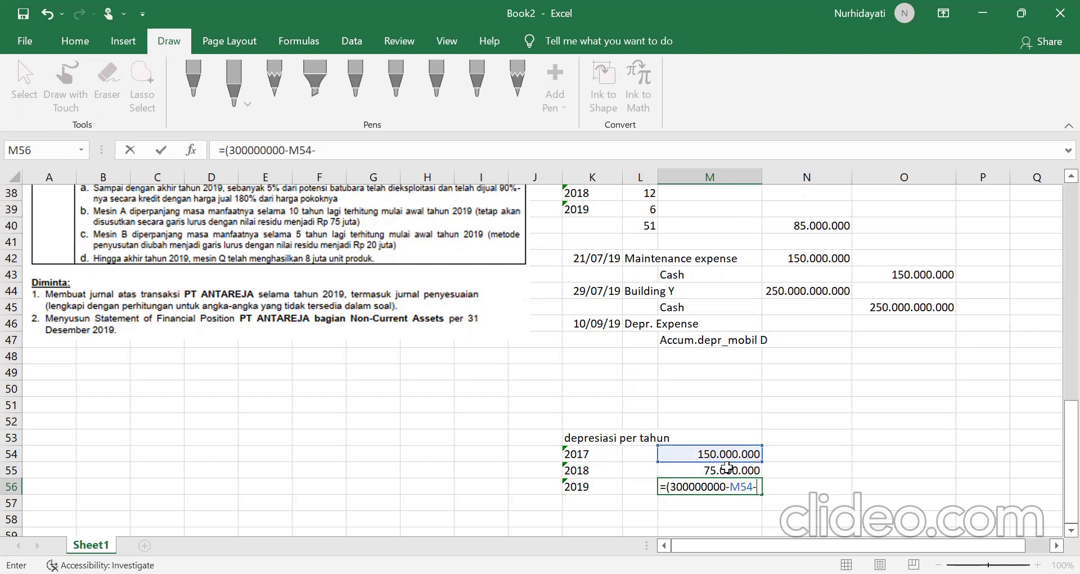
left_click(724, 468)
type(")")
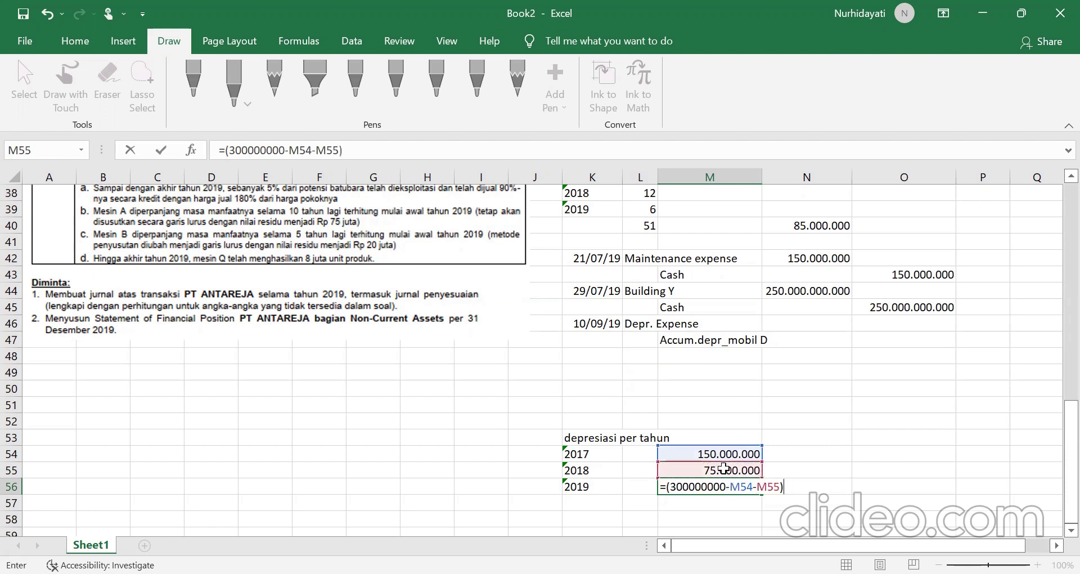
type("*50%")
type("*8/12")
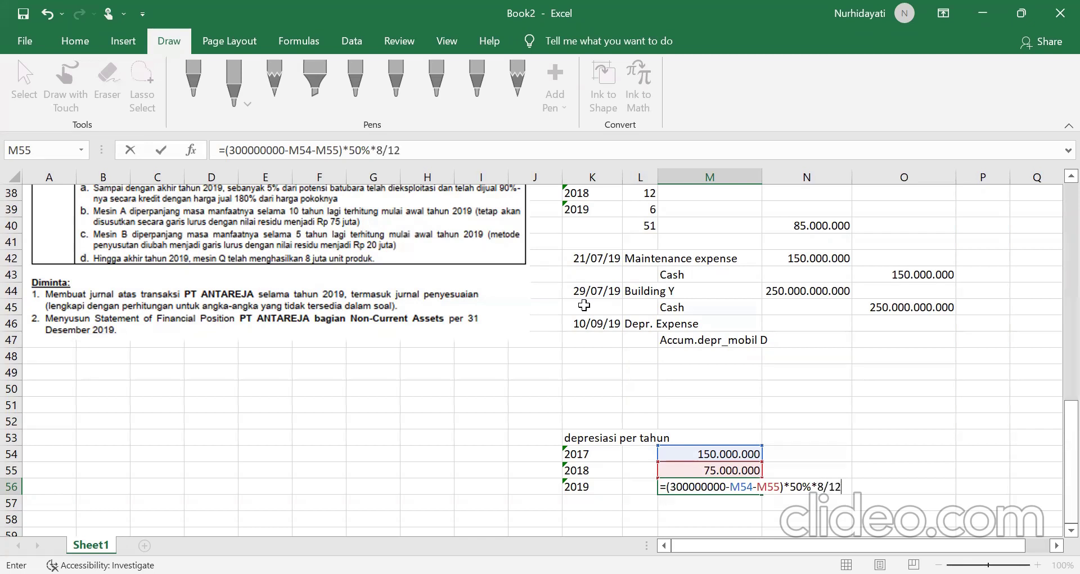
key("Return")
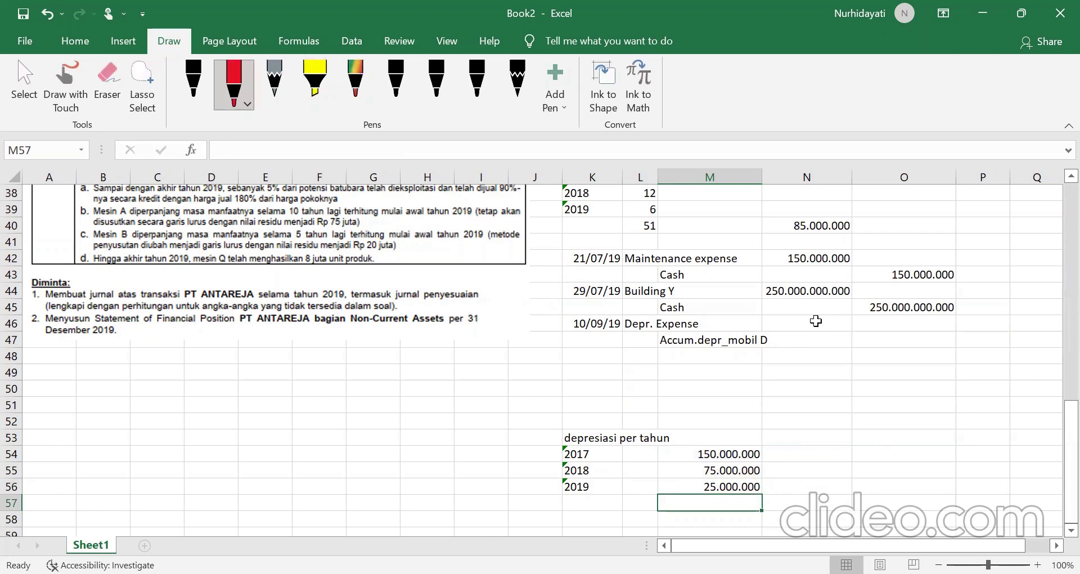
Step: Link the 10/09/19 Depr. Expense debit in N46 to M56 and the Accum.depr_mobil D credit in O47 to N46
left_click(815, 320)
type("=")
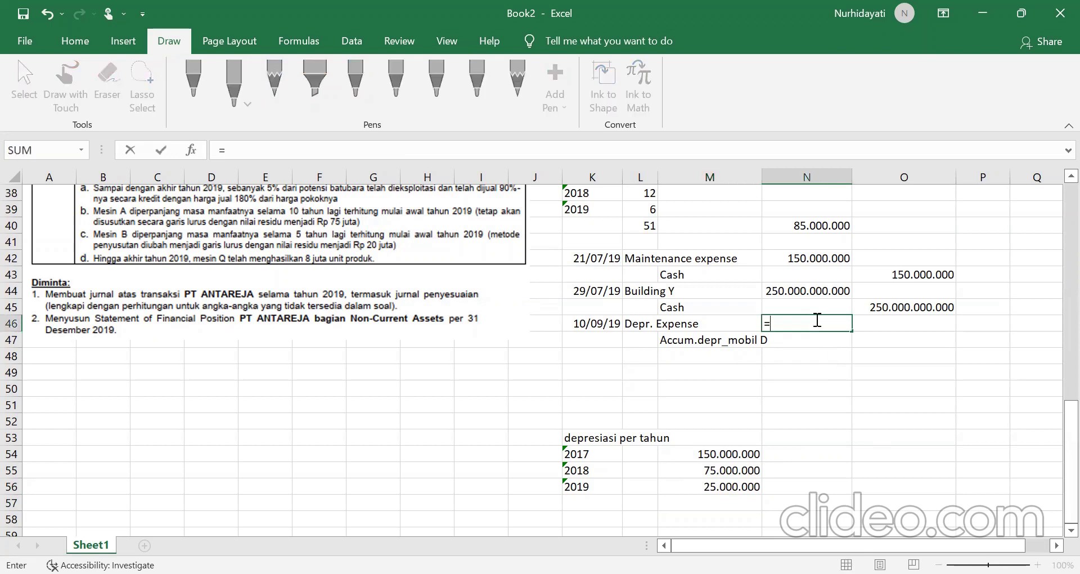
left_click(746, 486)
key("Return")
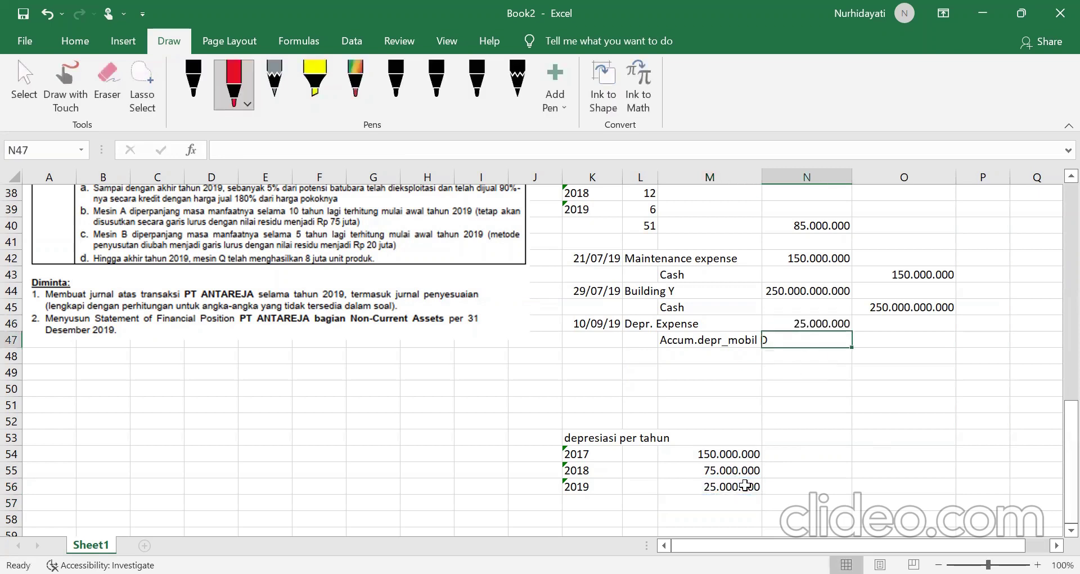
key("Right")
type("=")
key("Up")
key("Left")
key("Return")
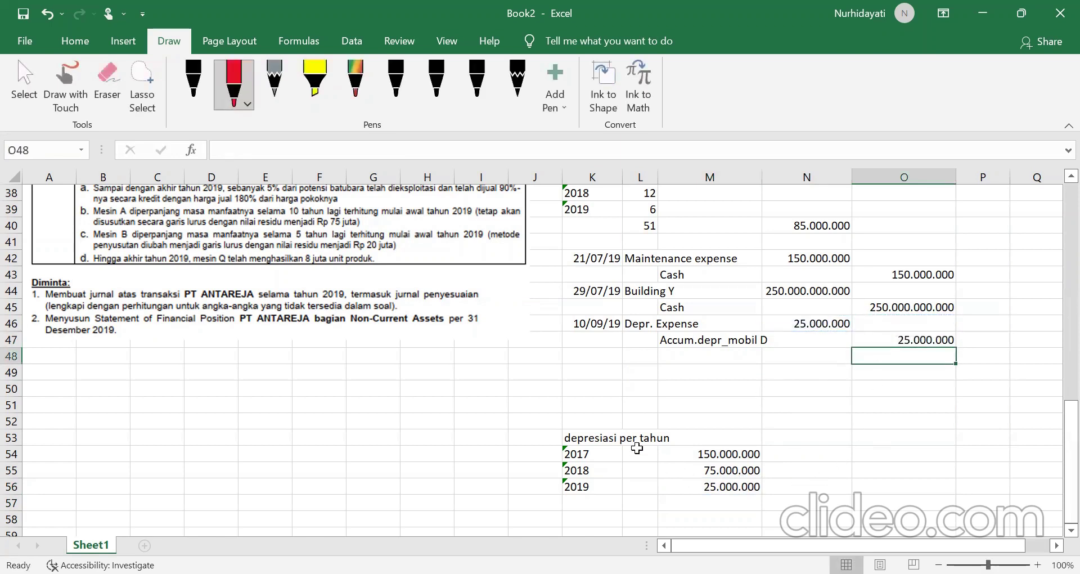
Step: Add the label BV mobil D in K57, under the yearly depreciation figures
scroll(637, 448, "up", 3)
scroll(637, 448, "up", 3)
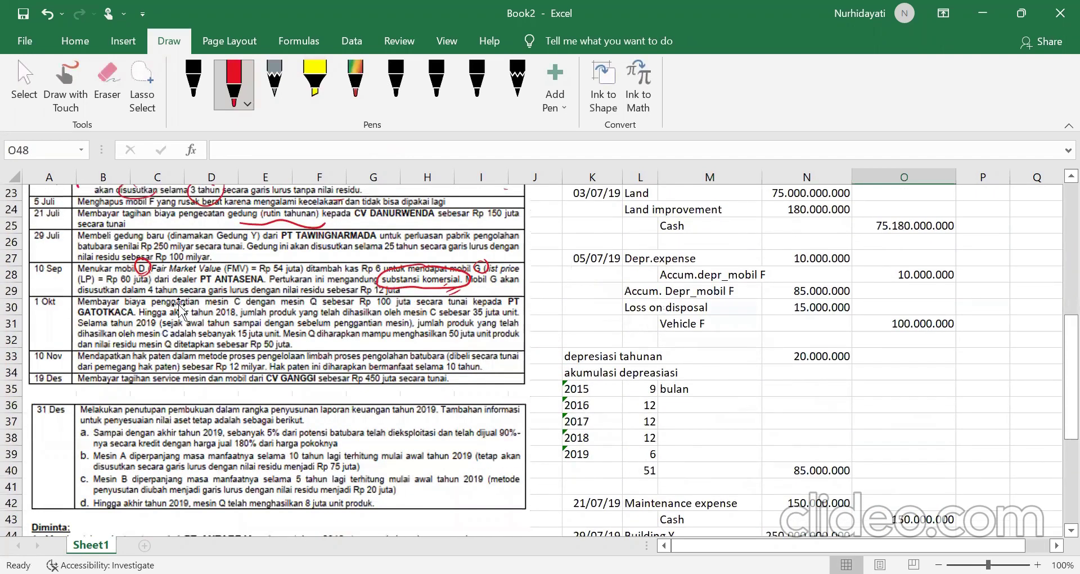
scroll(726, 351, "down", 3)
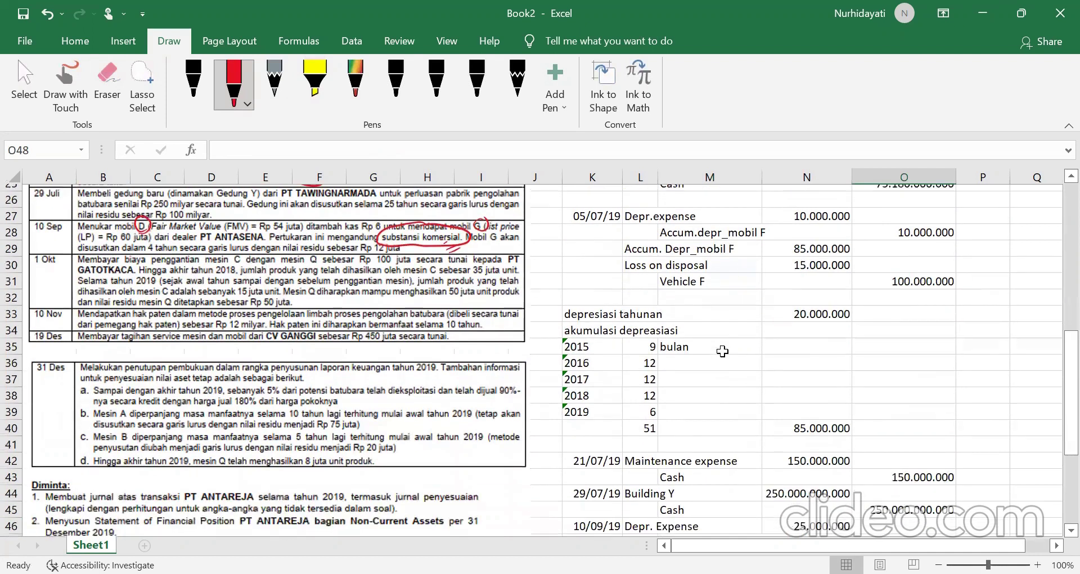
scroll(788, 414, "down", 3)
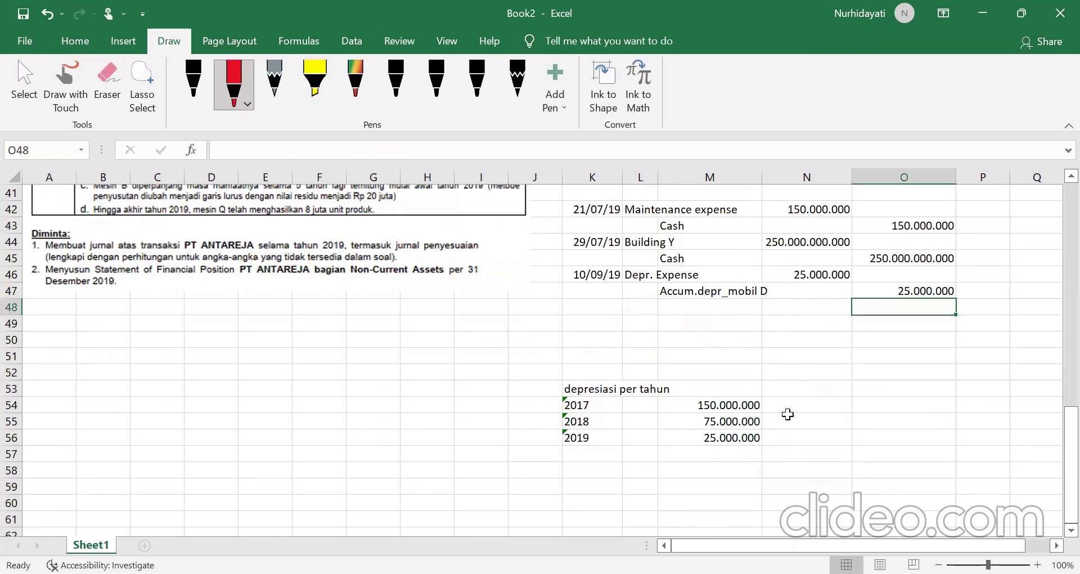
left_click(614, 455)
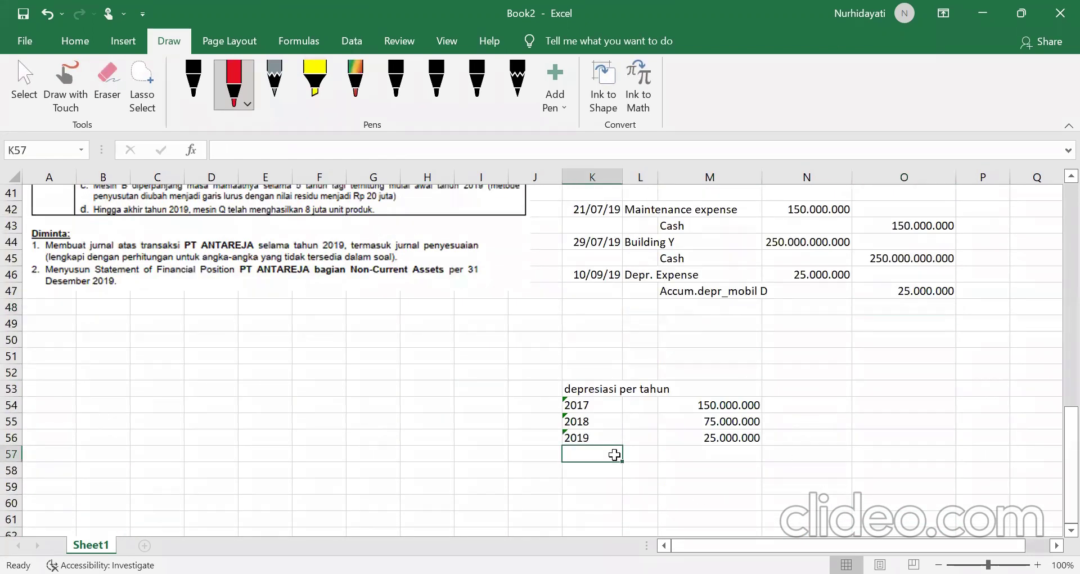
type("BV mo")
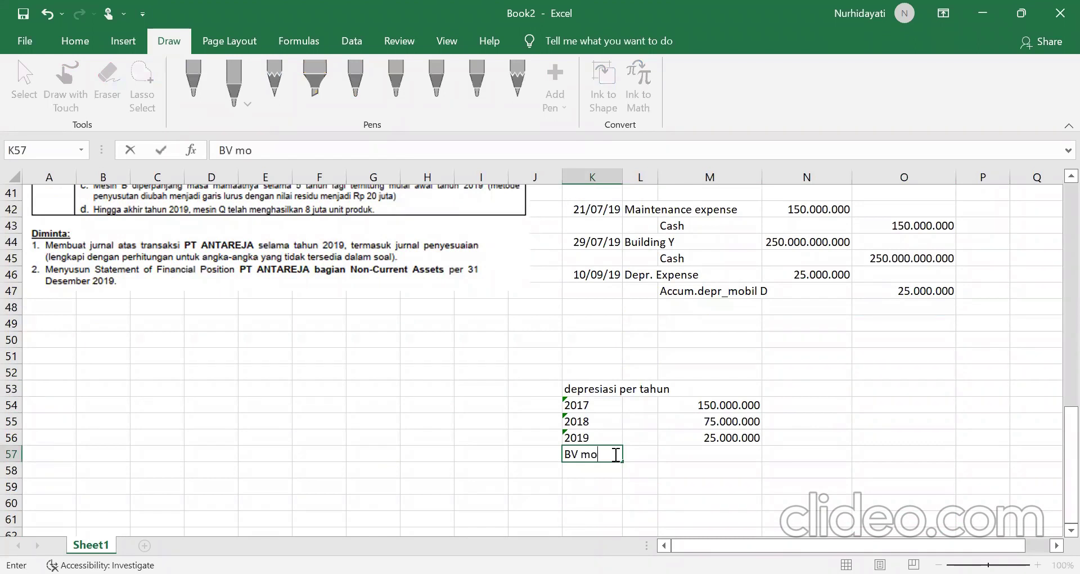
type("bil D")
Step: Calculate Mobil D's book value in N57 with =300000000-(M54+M55+M56)
left_click(778, 454)
type("=")
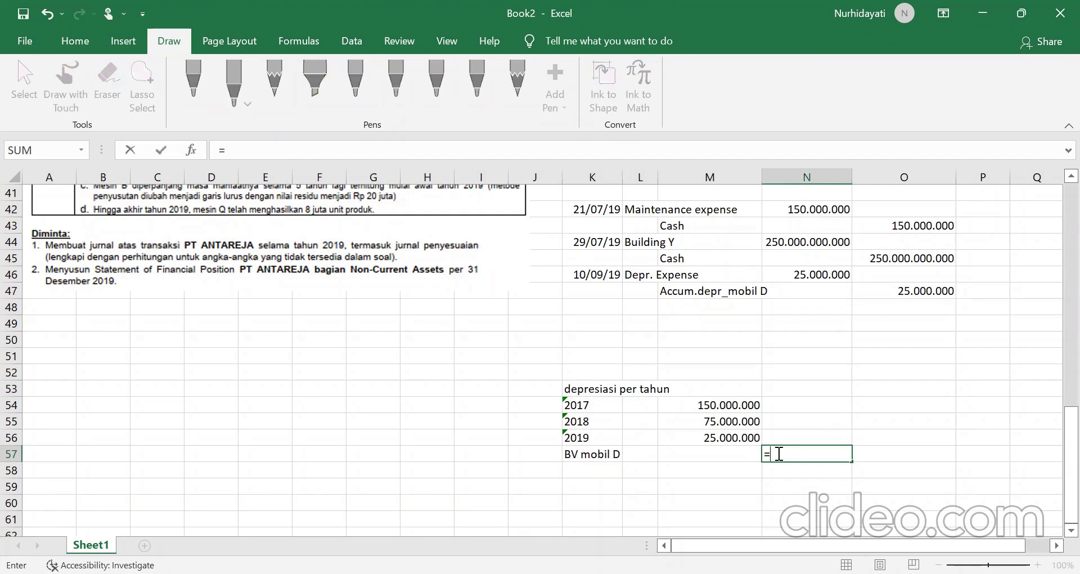
type("300000000-(")
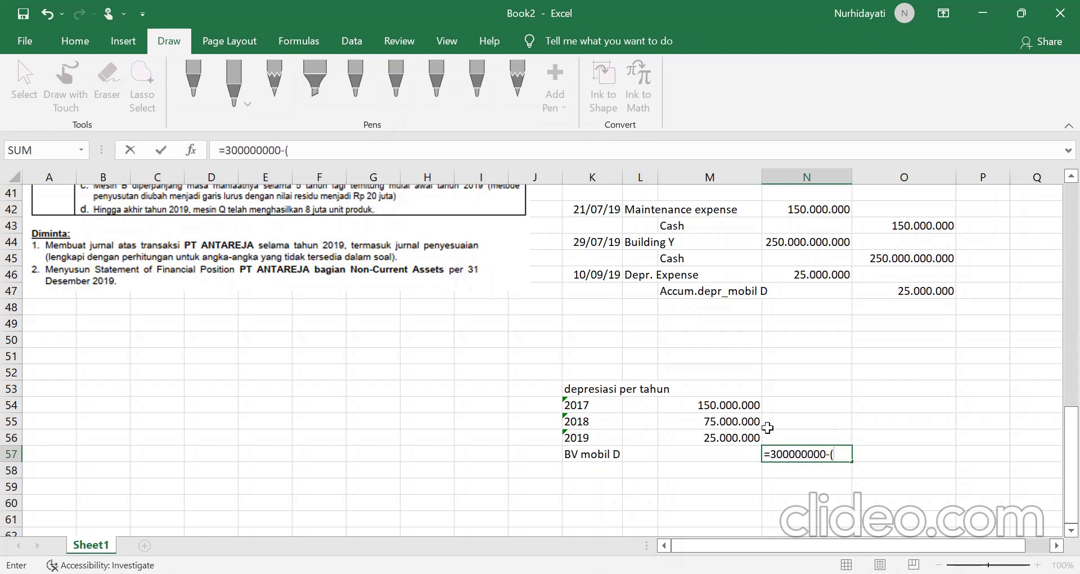
left_click(743, 404)
type("+")
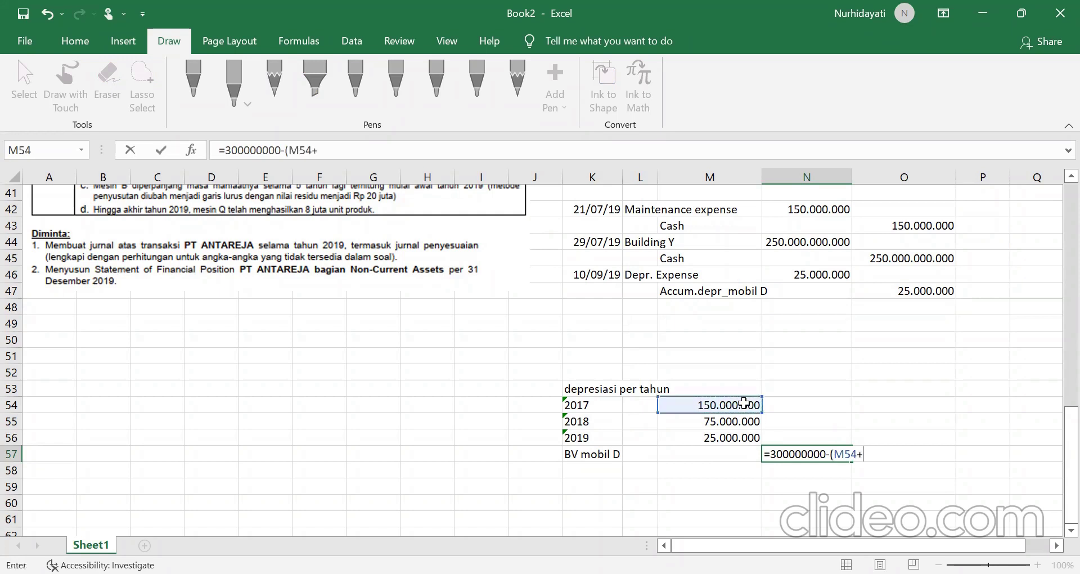
left_click(749, 422)
type("+")
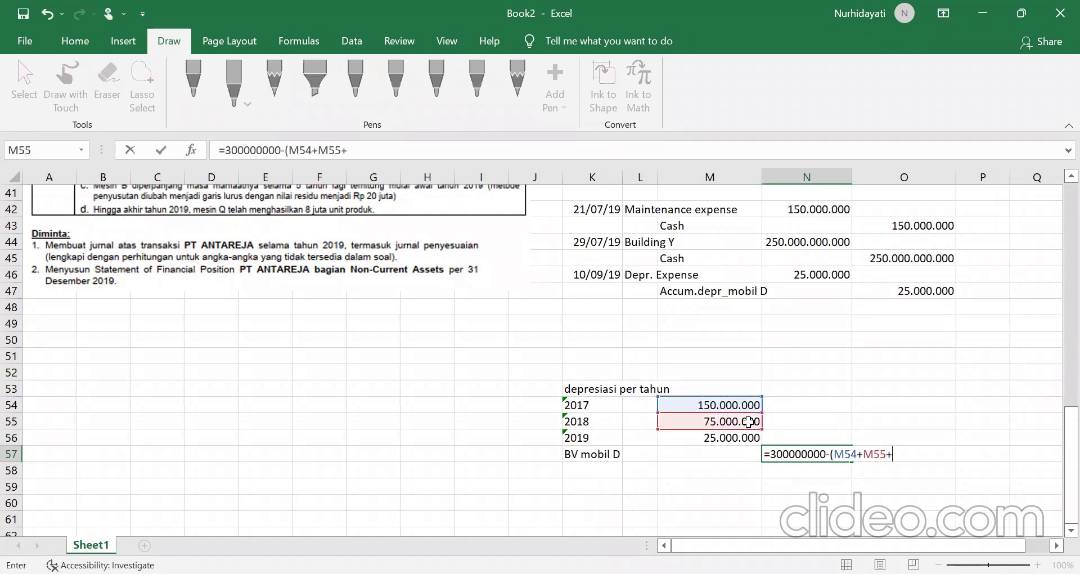
left_click(753, 438)
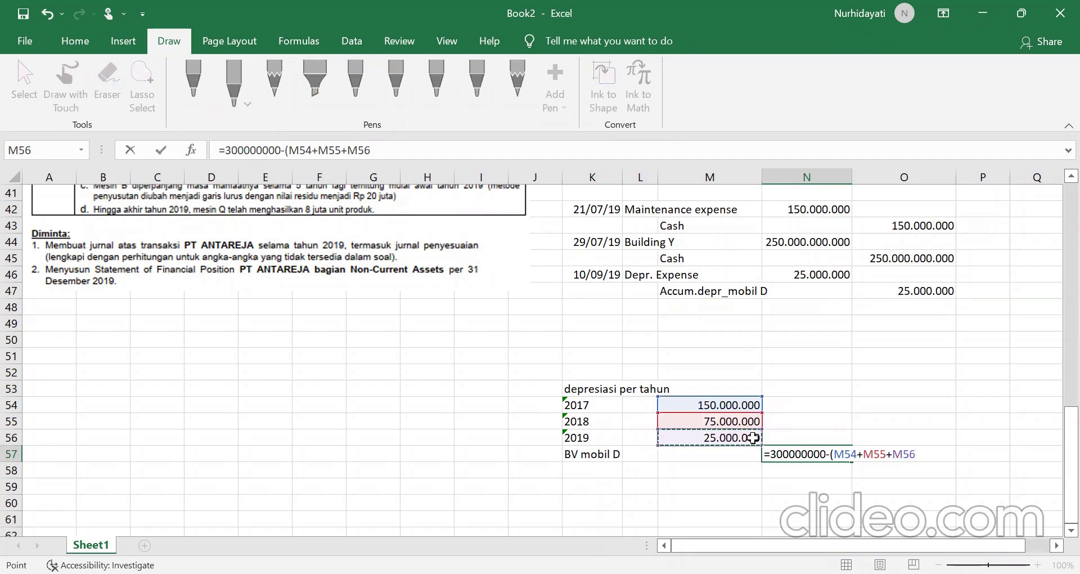
type(")")
key("Return")
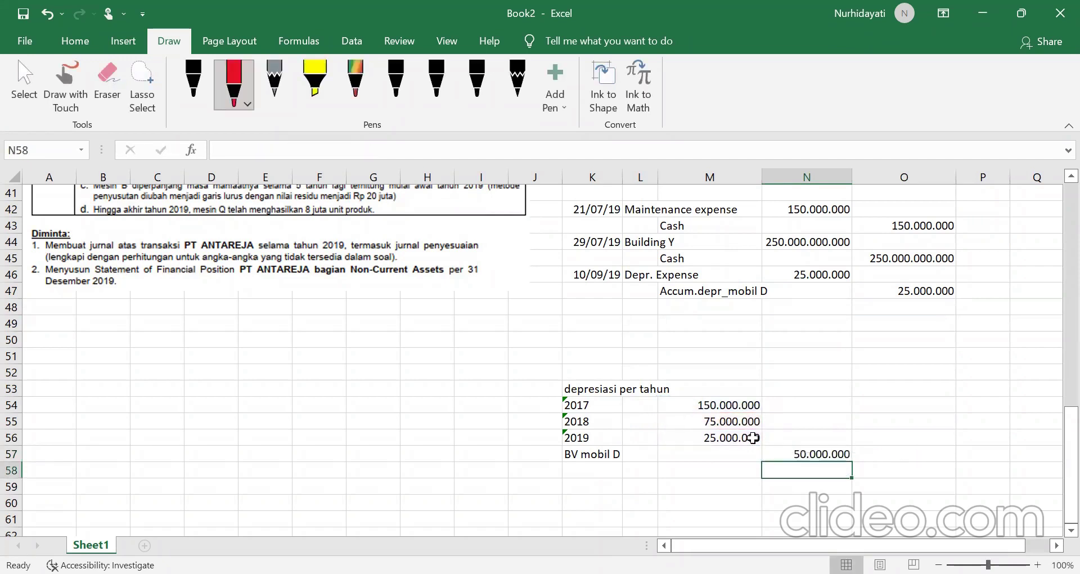
left_click(588, 452)
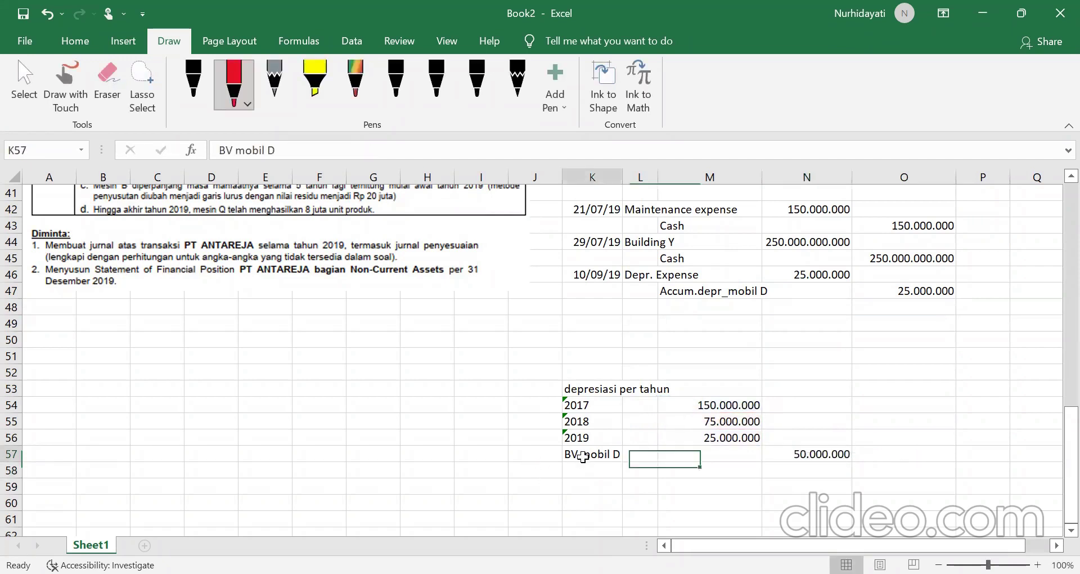
left_click(802, 454)
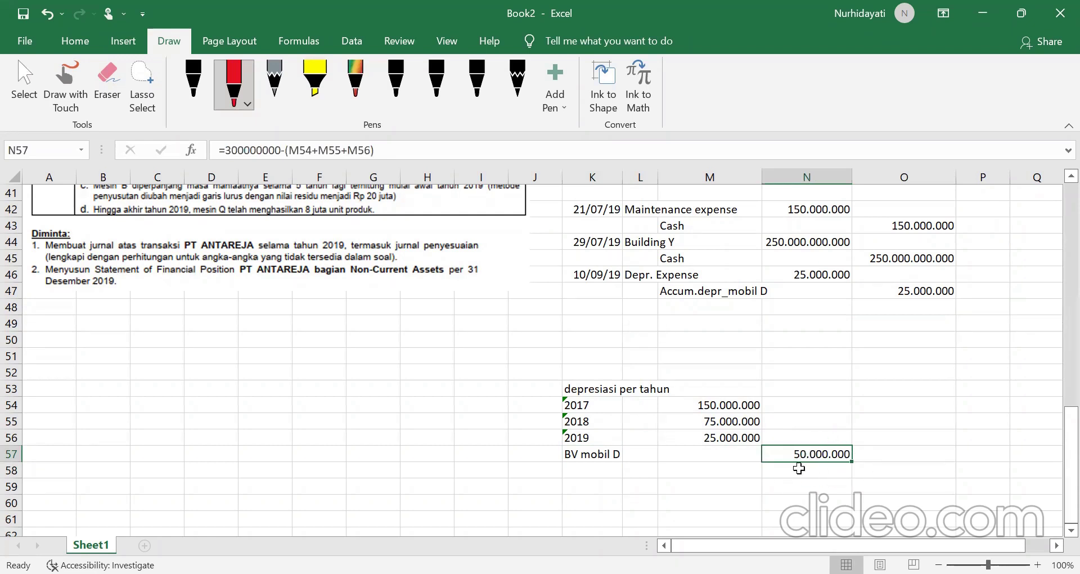
Step: Add Mobil D's fair value row with the label FV mobil D in K58 and 54000000 in N58
left_click(579, 469)
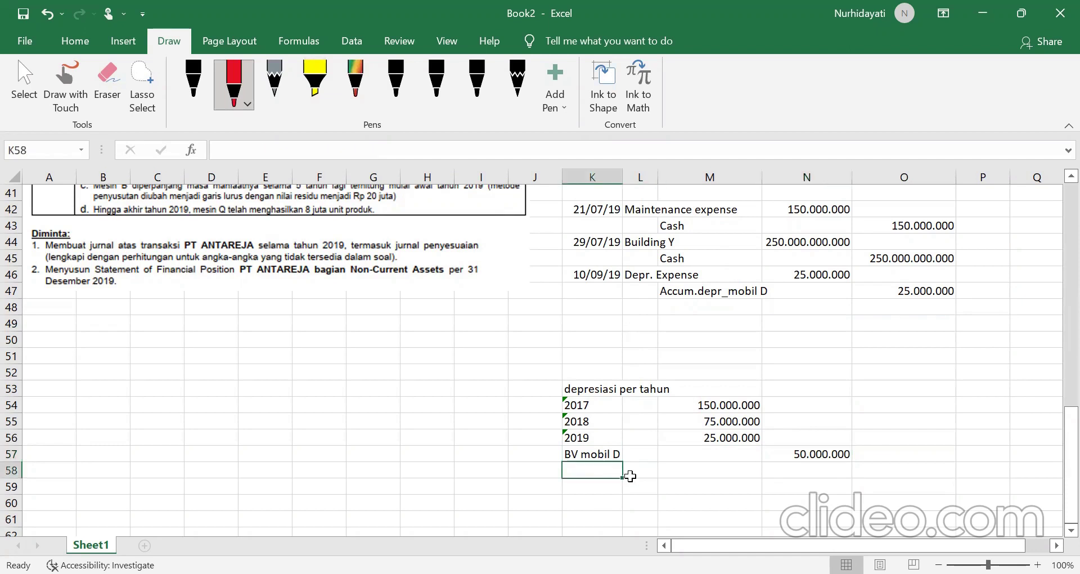
type("F")
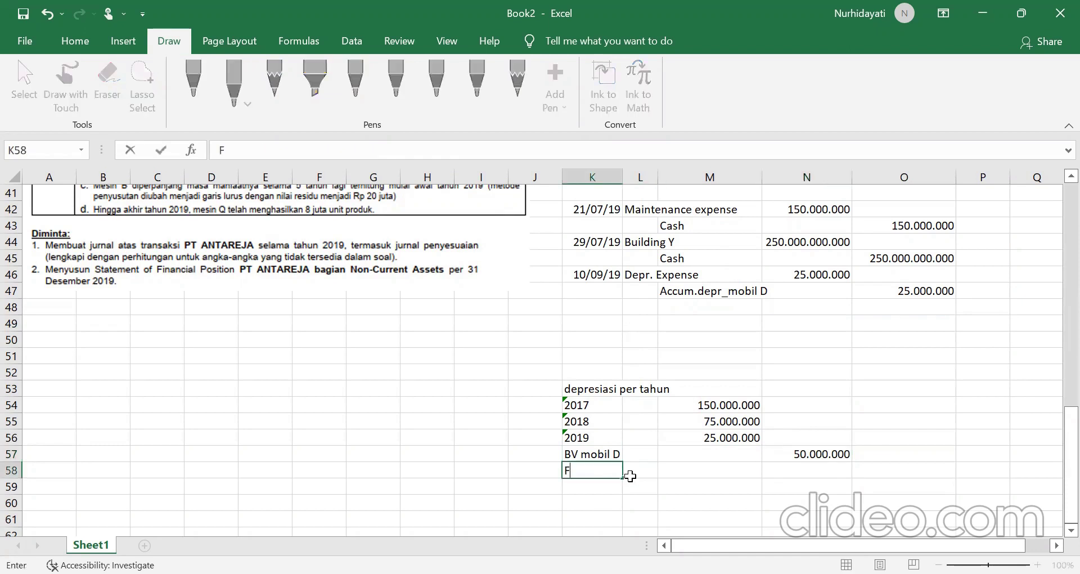
type("V mobil D")
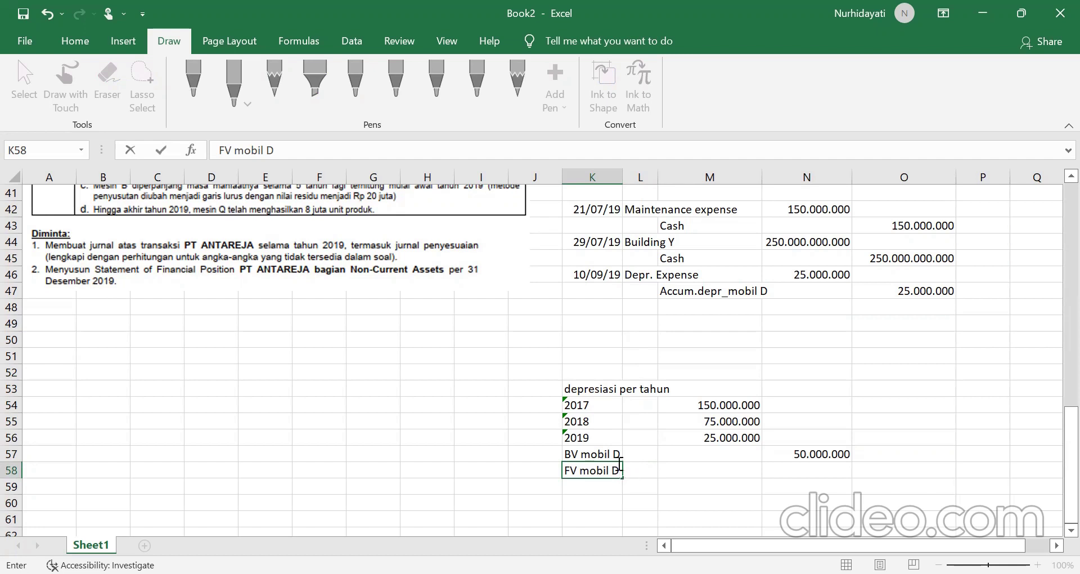
left_click(613, 455)
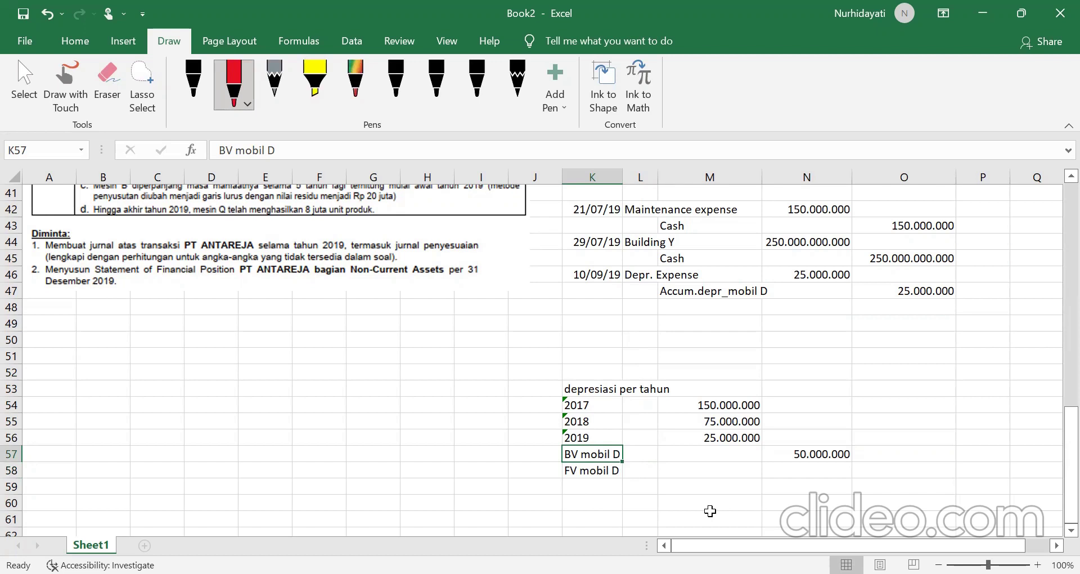
left_click(569, 471)
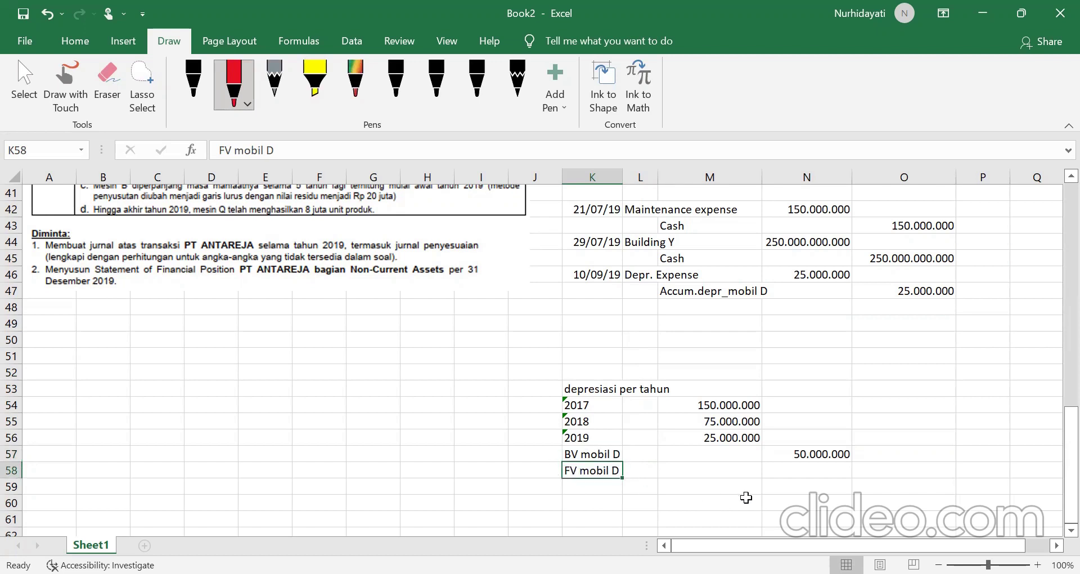
left_click(827, 470)
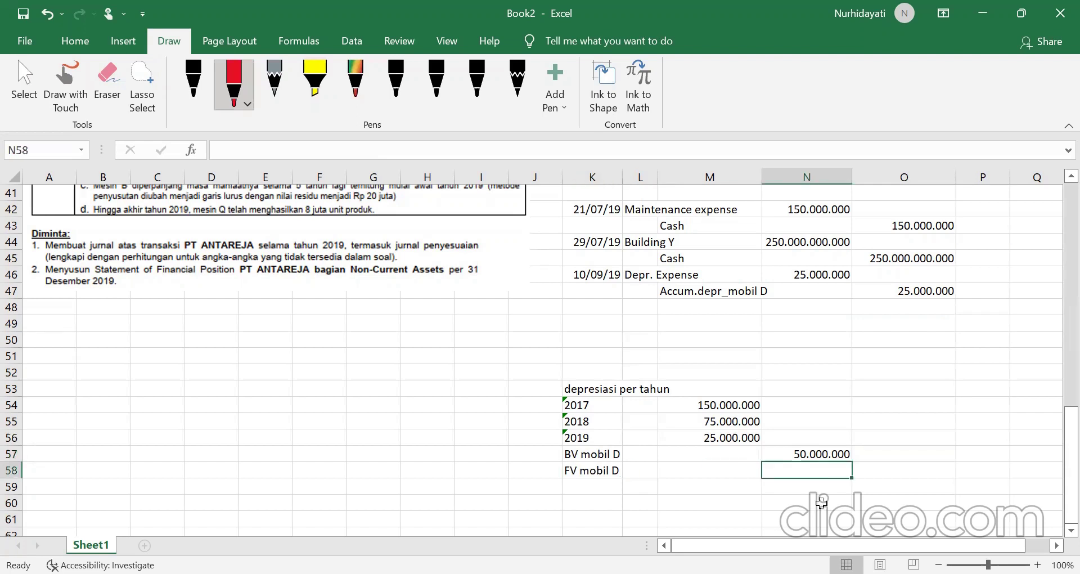
scroll(619, 467, "up", 5)
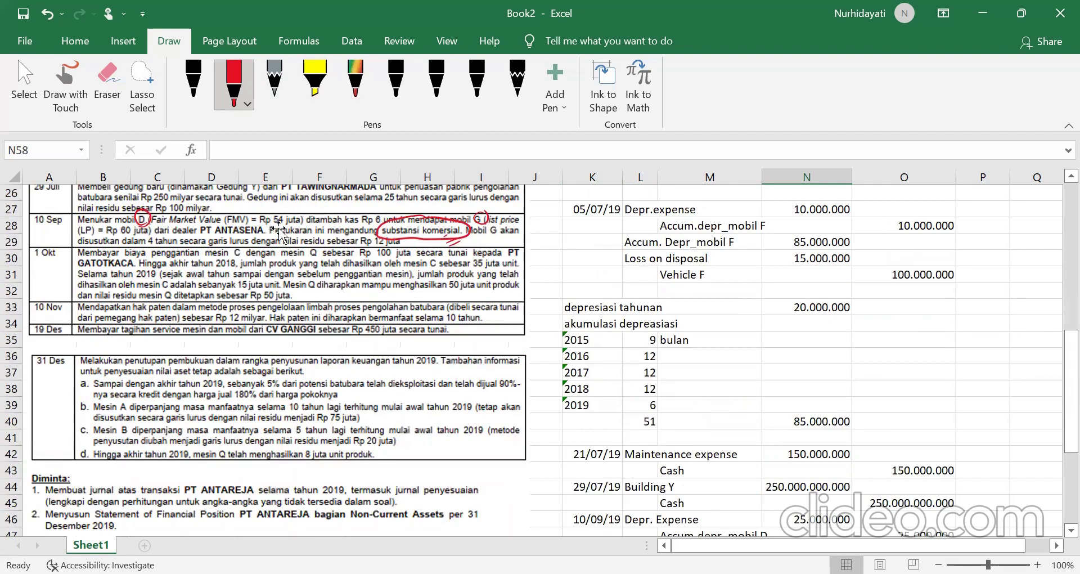
scroll(576, 513, "down", 9)
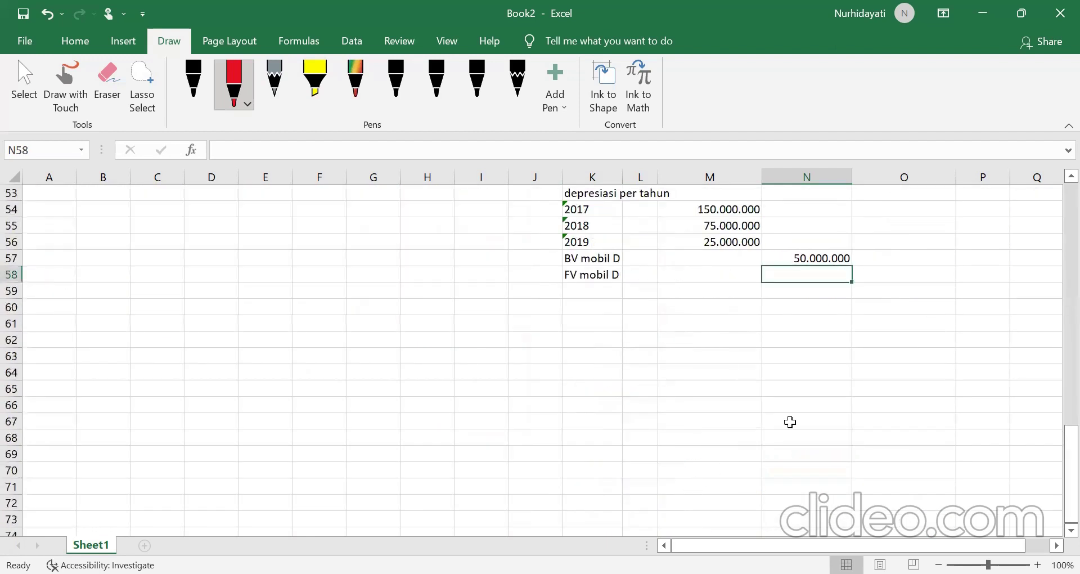
scroll(845, 293, "up", 1)
type("54000000")
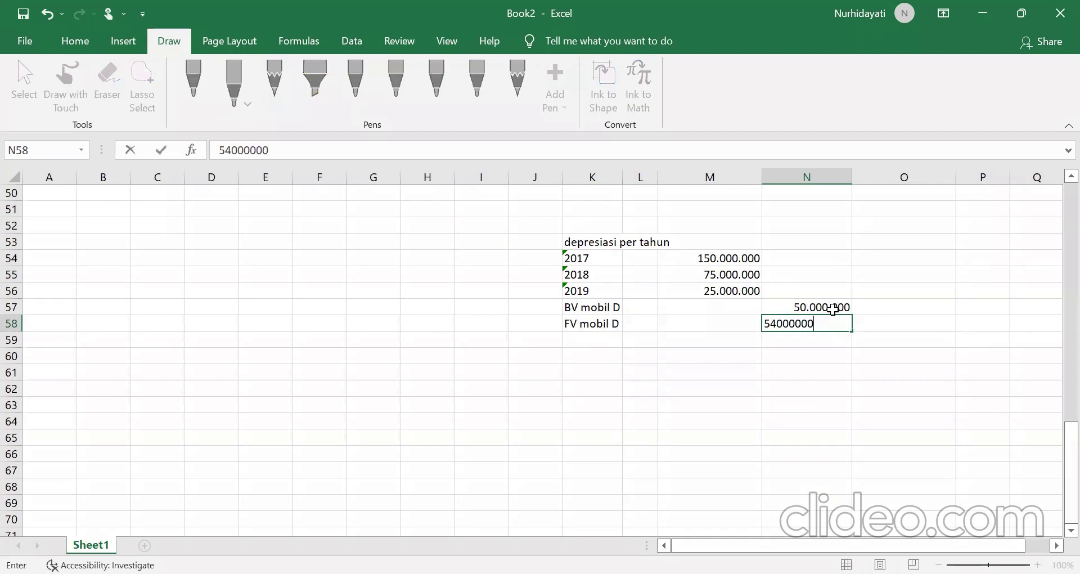
key("Return")
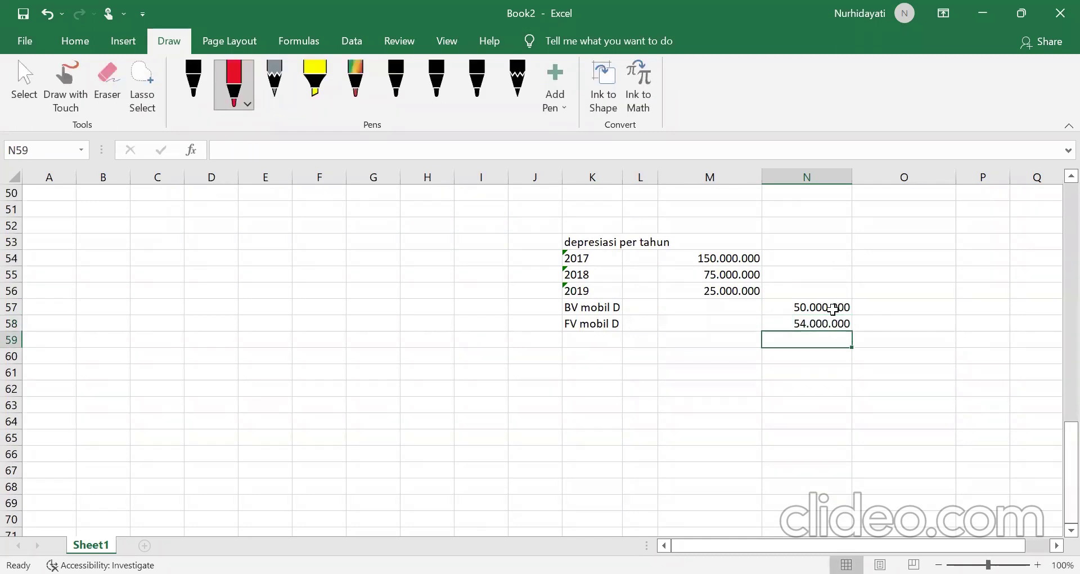
left_click(613, 324)
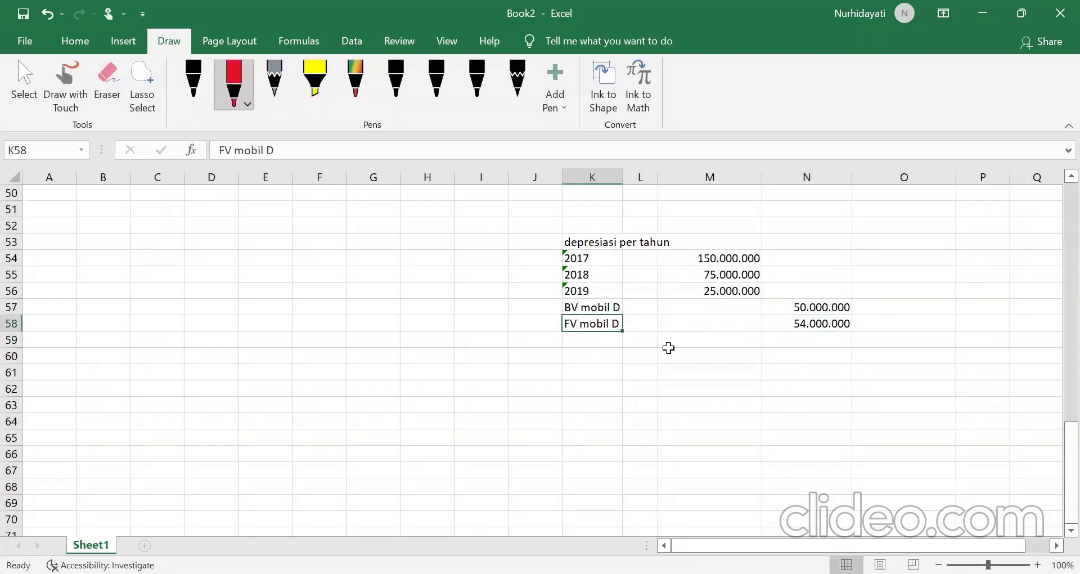
Step: Note the comparison FV > BV in K59 and the word gain in L59
left_click(608, 341)
double_click(608, 341)
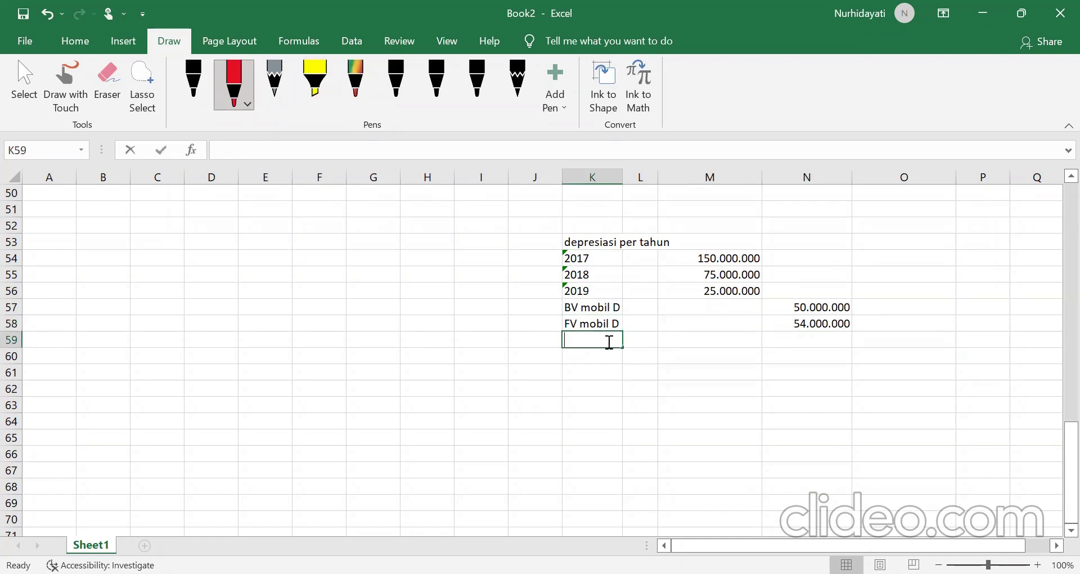
type("FV > ")
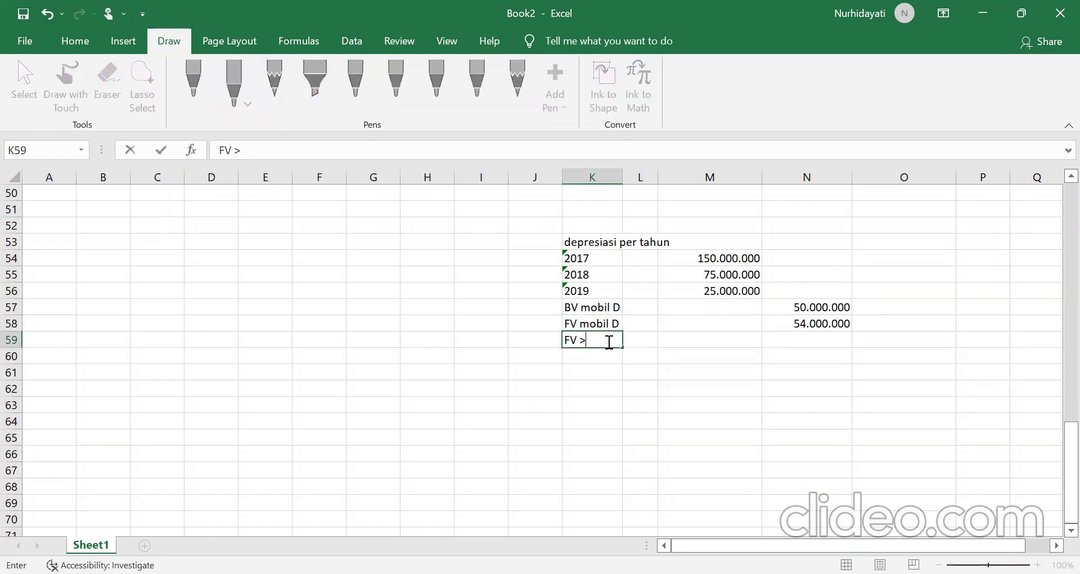
type("BV")
left_click(641, 338)
type("gain")
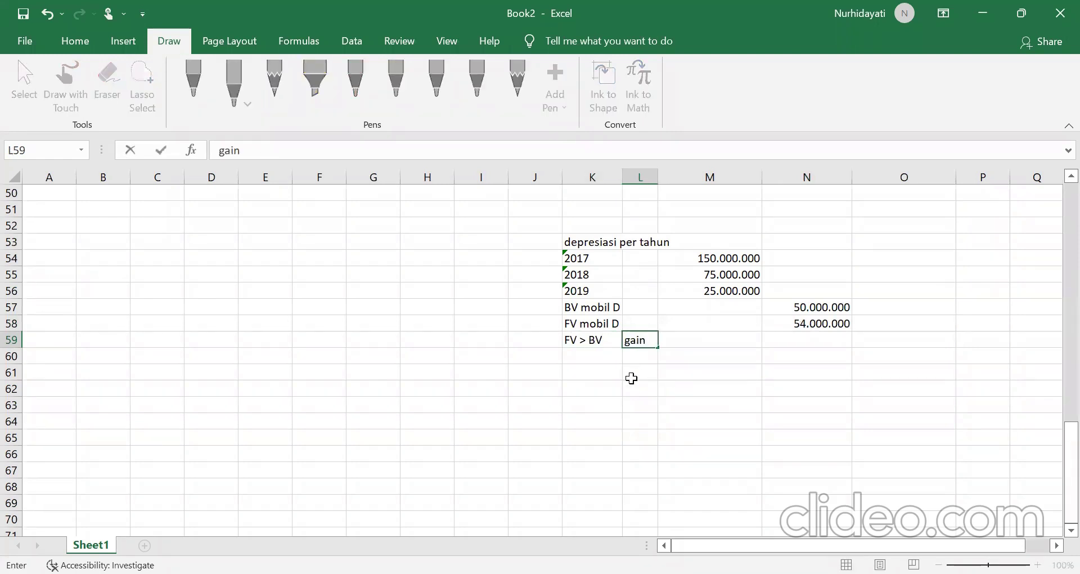
left_click(631, 384)
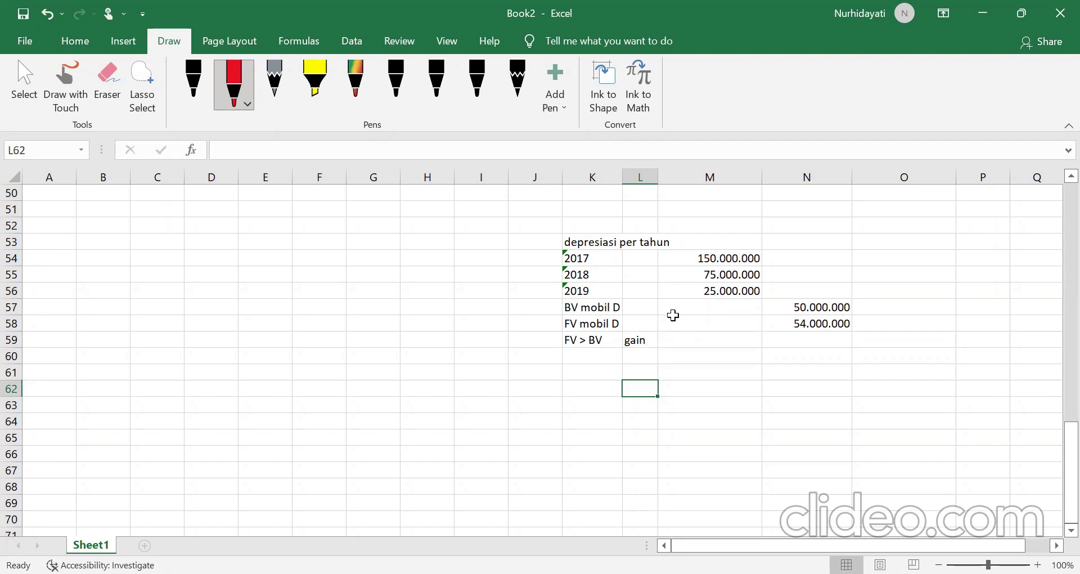
Step: Calculate the gain on Mobil D in N59 as fair value minus book value with =N58-N57
left_click(806, 339)
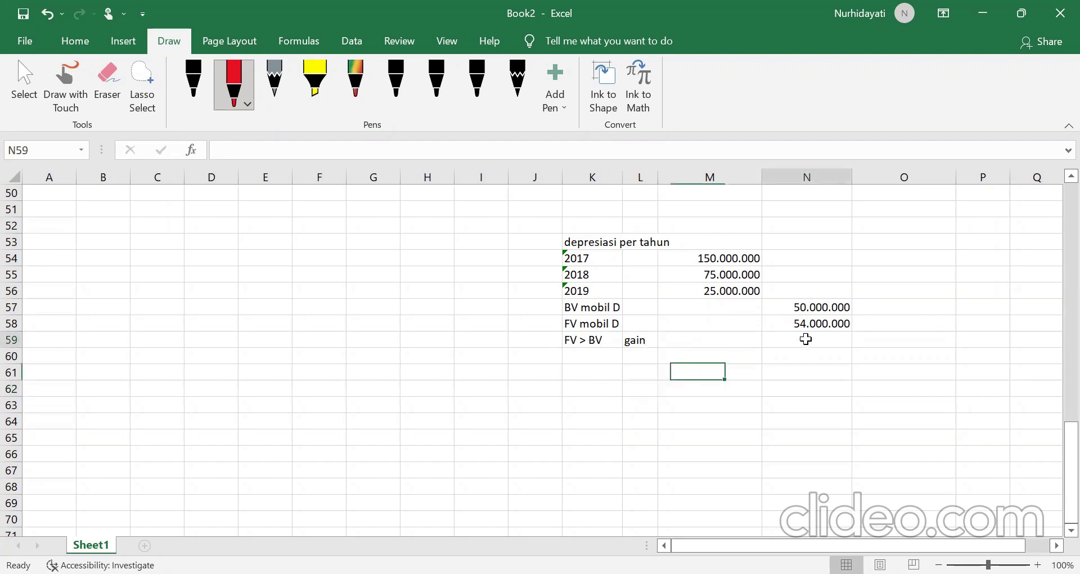
type("=")
left_click(801, 322)
type("-")
left_click(805, 301)
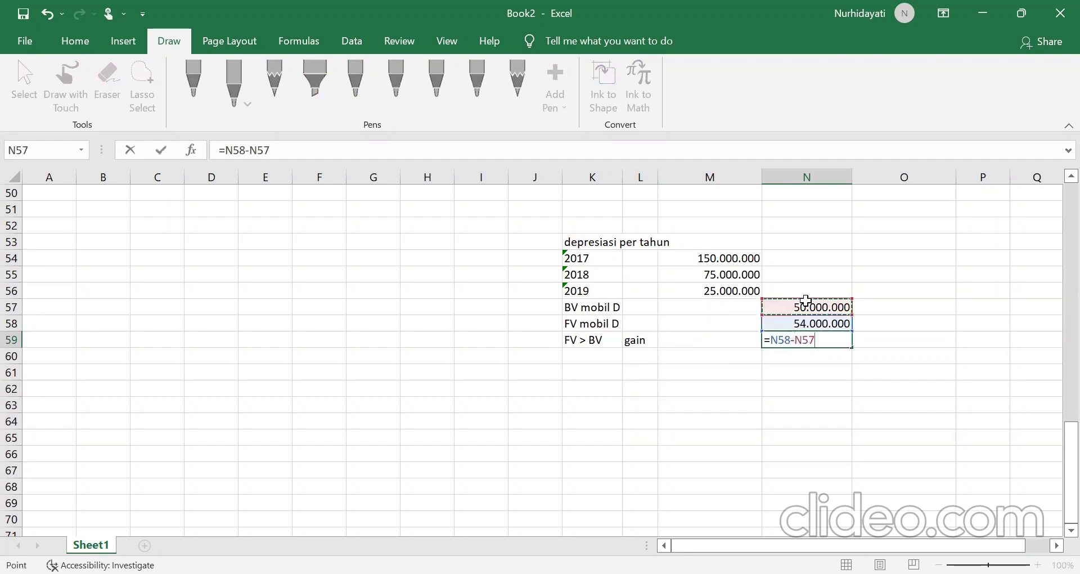
key("Return")
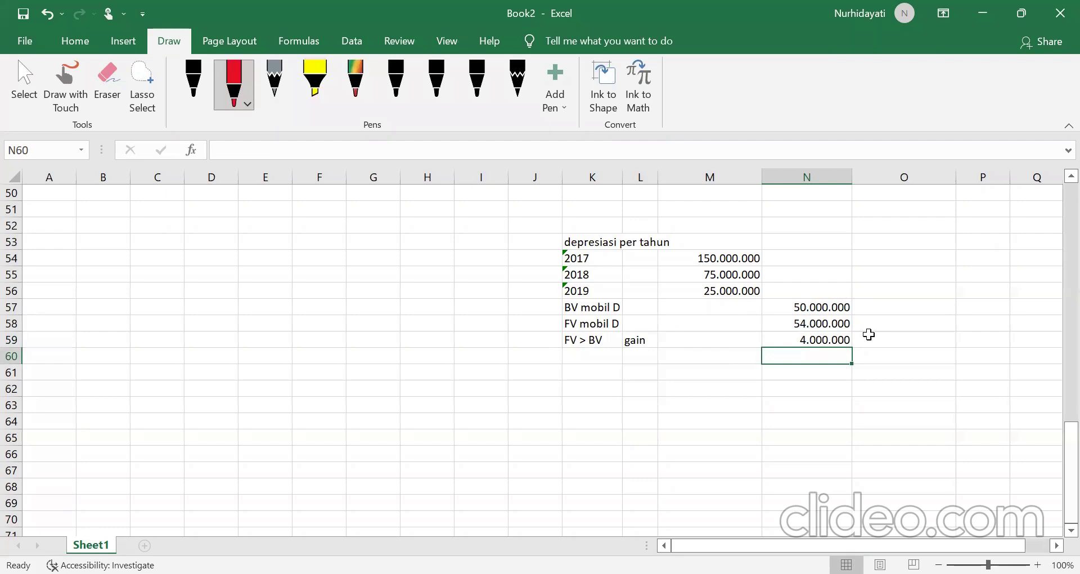
left_click(833, 338)
Step: Enter the account name Accum.depr._mobil D in L48, directly below the 10 September depreciation entry
scroll(906, 364, "up", 3)
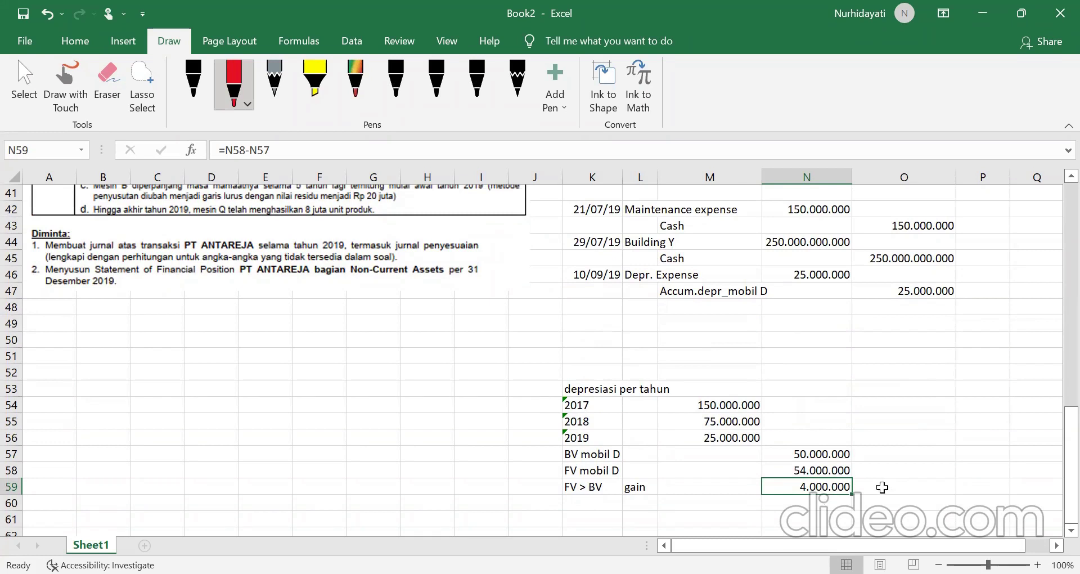
scroll(875, 494, "up", 1)
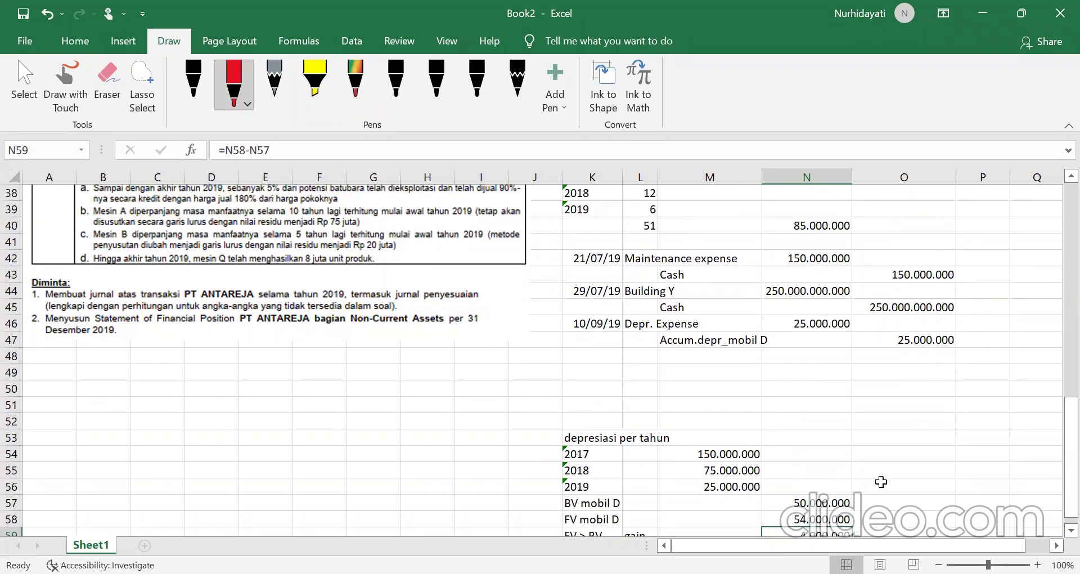
scroll(895, 476, "up", 2)
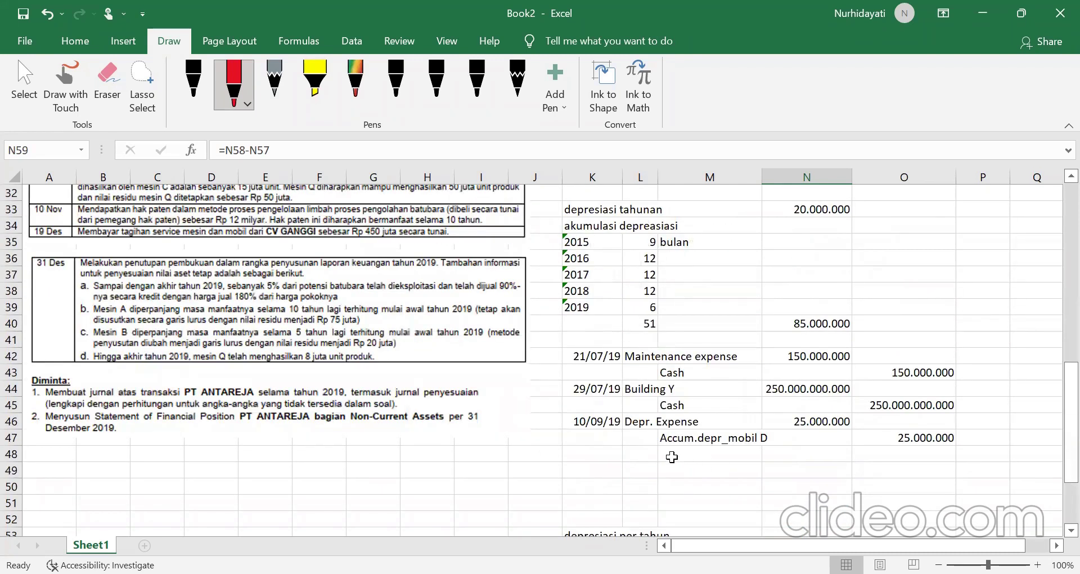
left_click(631, 450)
type("Accum.depre")
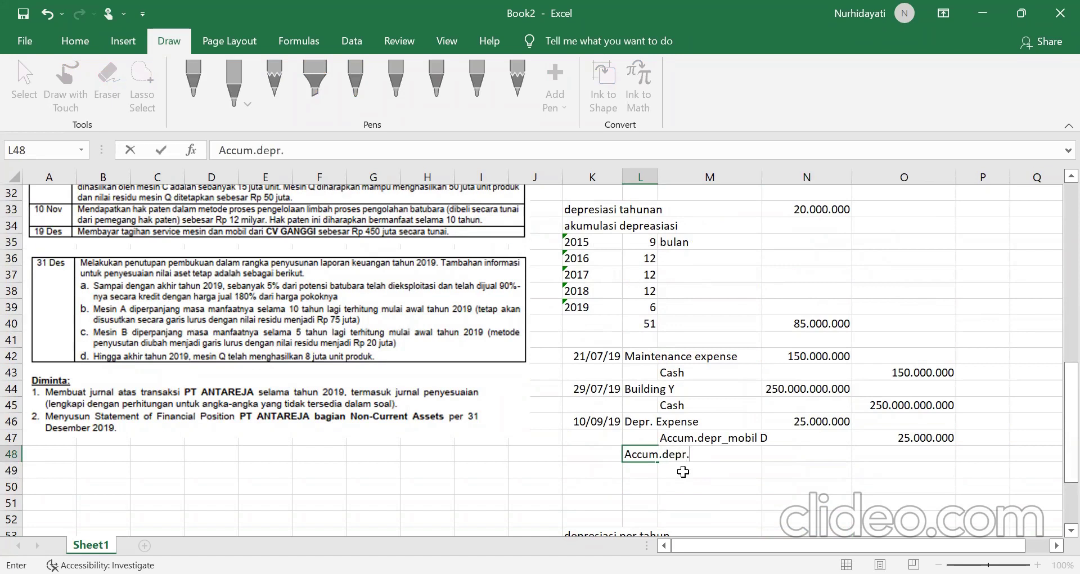
type("_mobil D")
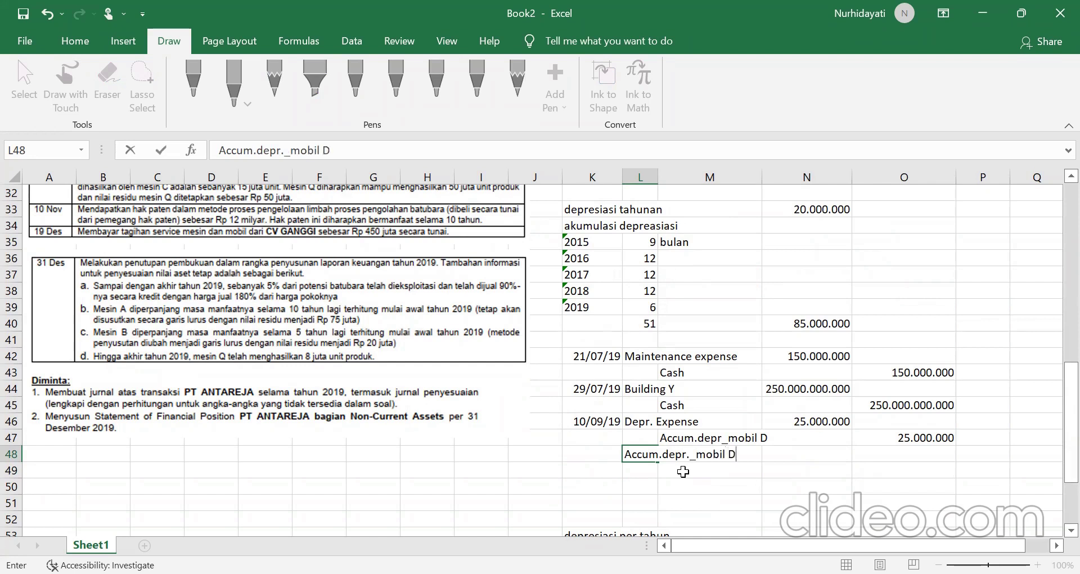
Step: Calculate Mobil D's accumulated depreciation debit in N48 as the sum of the 2017 to 2019 depreciation with =SUM(M54:M56)
left_click(806, 454)
type("=")
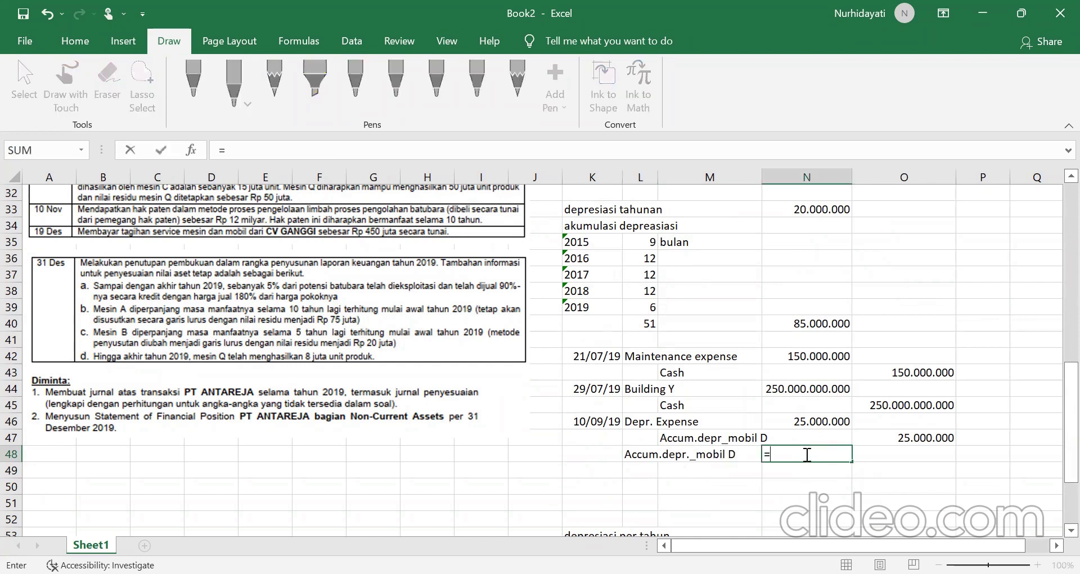
scroll(806, 454, "down", 3)
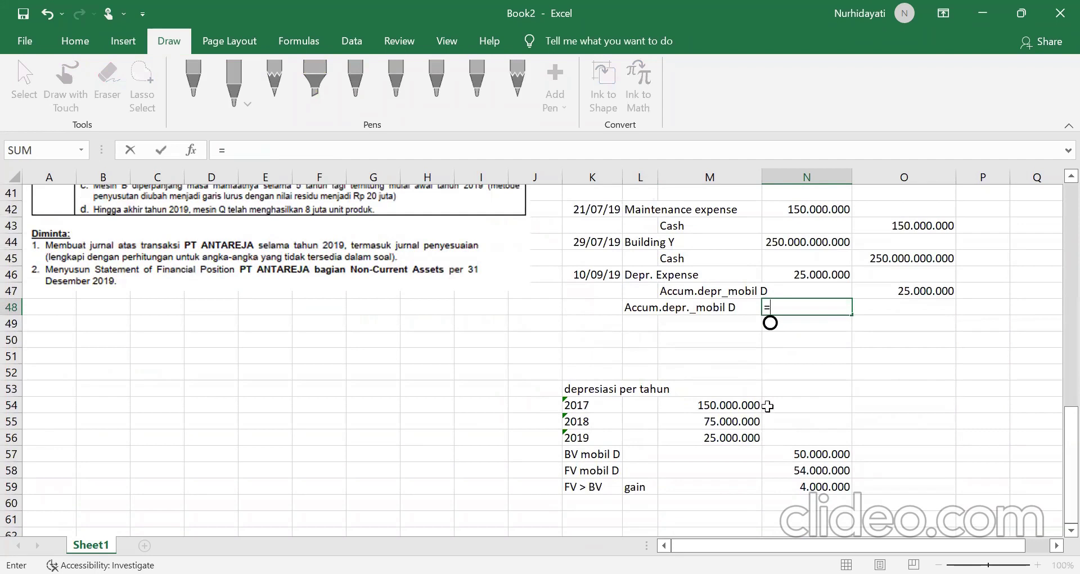
type("sum(")
left_click_drag(754, 405, 726, 436)
key("Return")
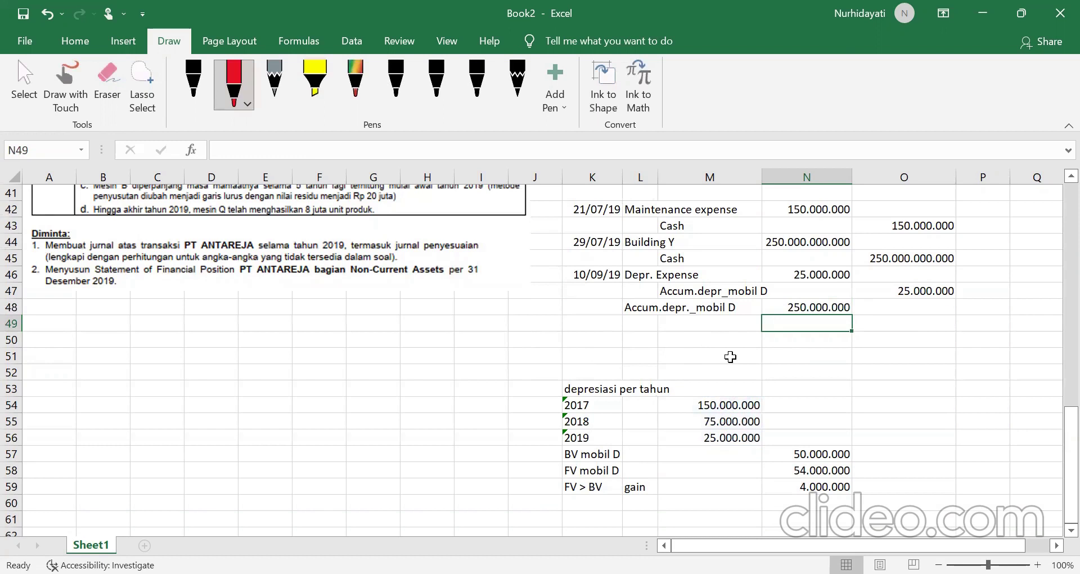
Step: Enter the debit account Vehicle G in L49, checking the vehicle's letter against the 10 Sep transaction text
left_click(629, 319)
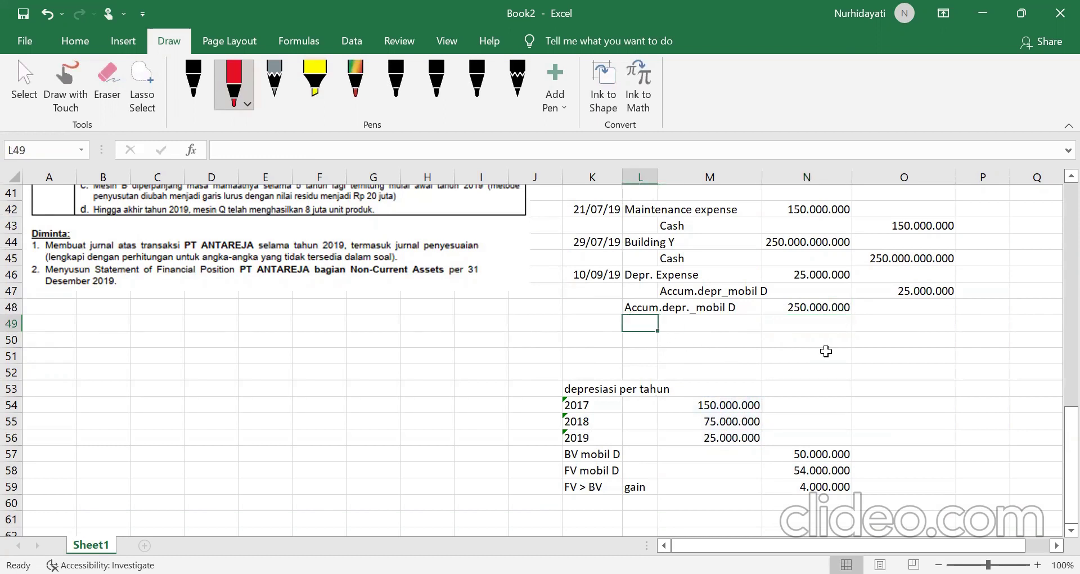
type("Ve")
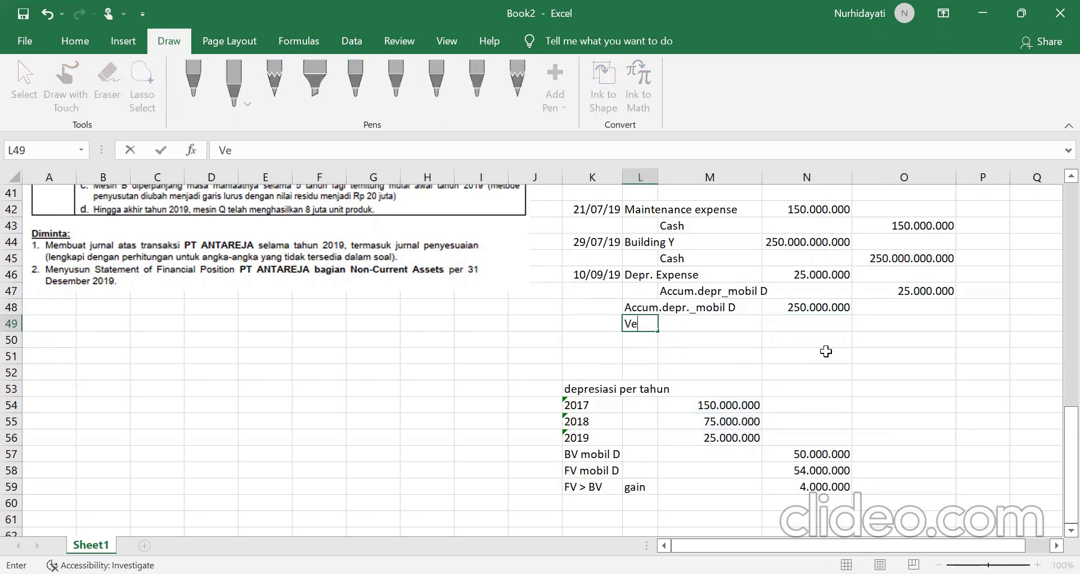
type("hicle G")
scroll(826, 351, "up", 5)
scroll(451, 269, "up", 1)
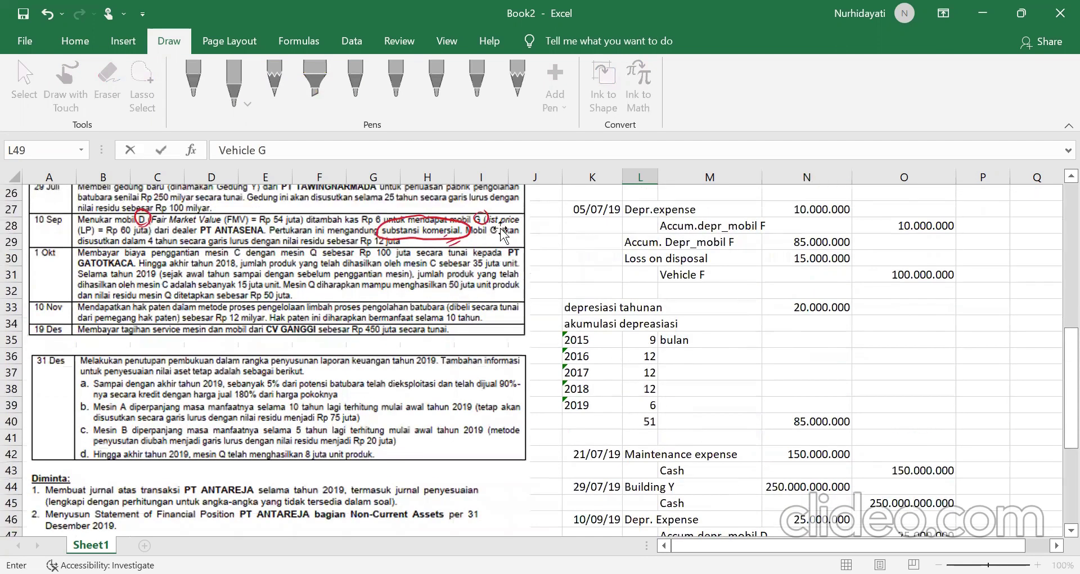
scroll(680, 405, "down", 4)
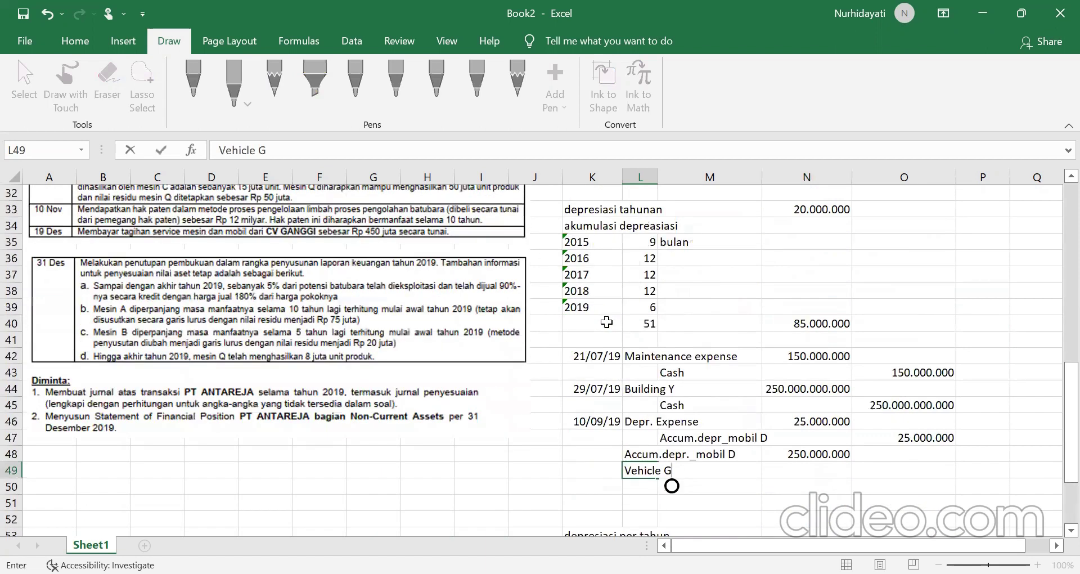
left_click(802, 366)
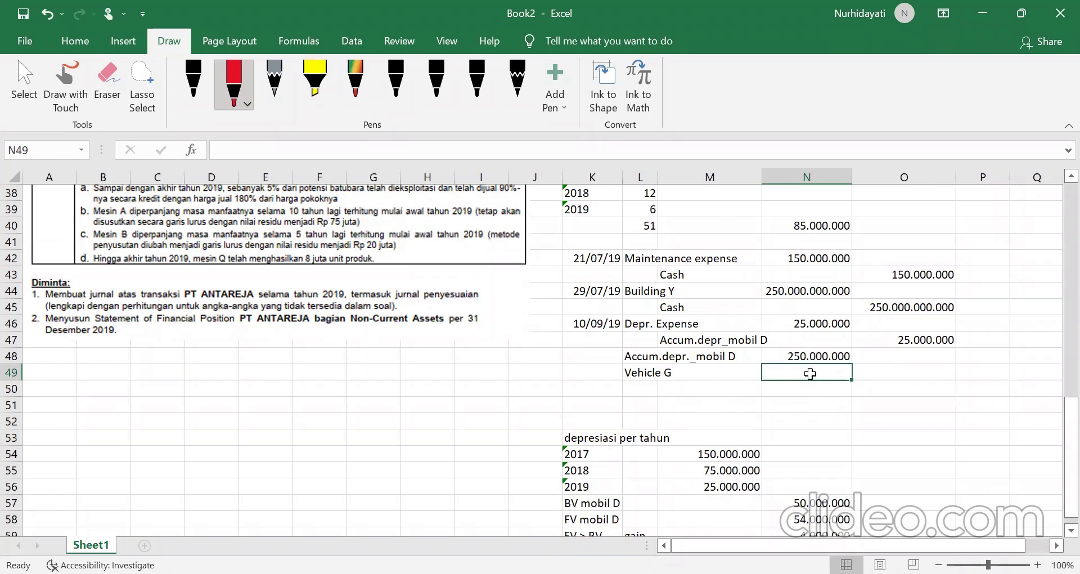
left_click(642, 374)
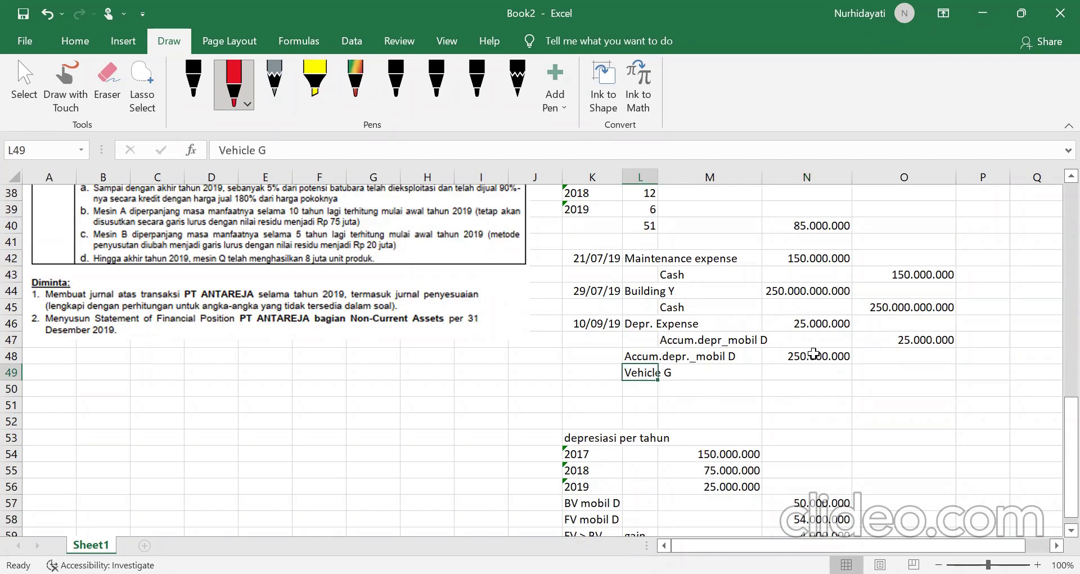
left_click(814, 371)
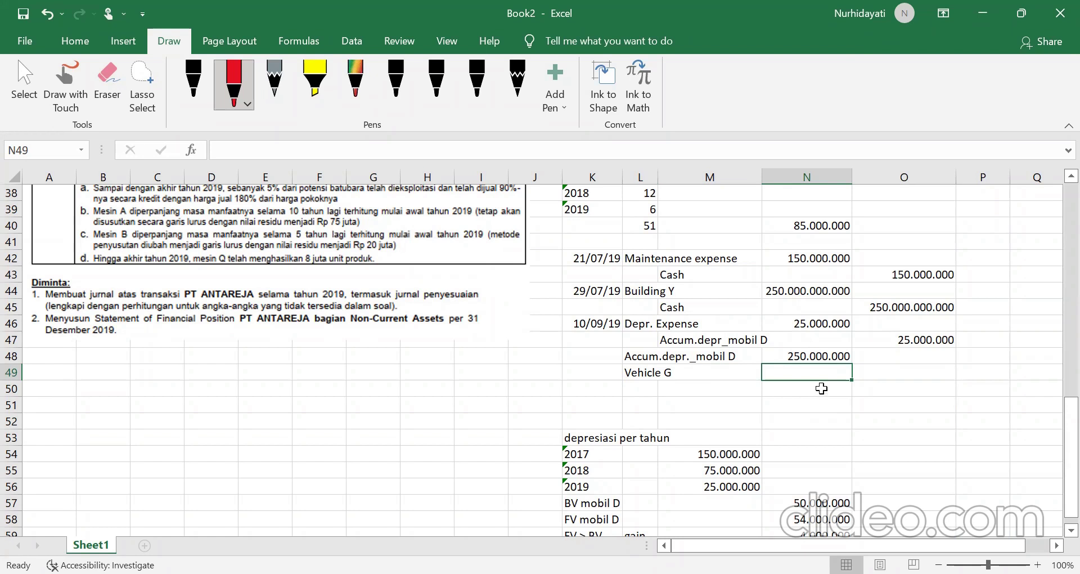
Step: Record the credit to Vehicle D in M50 with an amount of 300000000 in O50
left_click(721, 387)
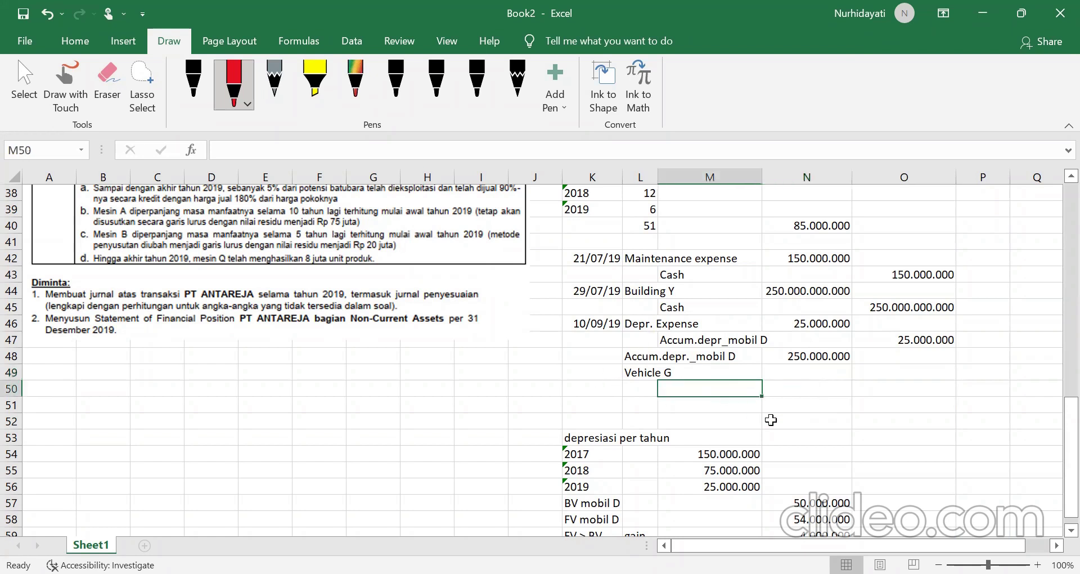
scroll(751, 389, "down", 1)
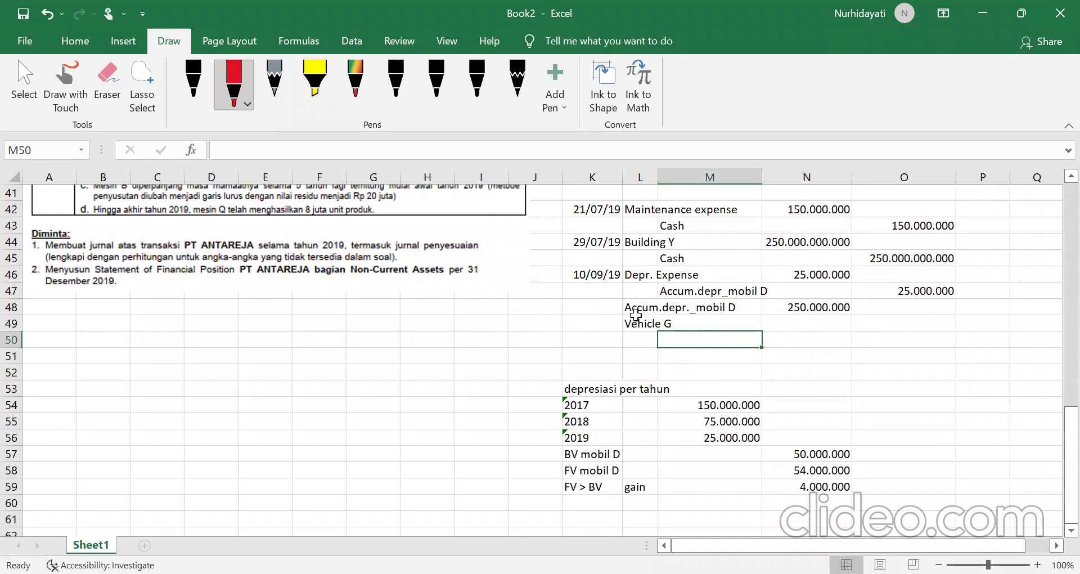
type("Ve")
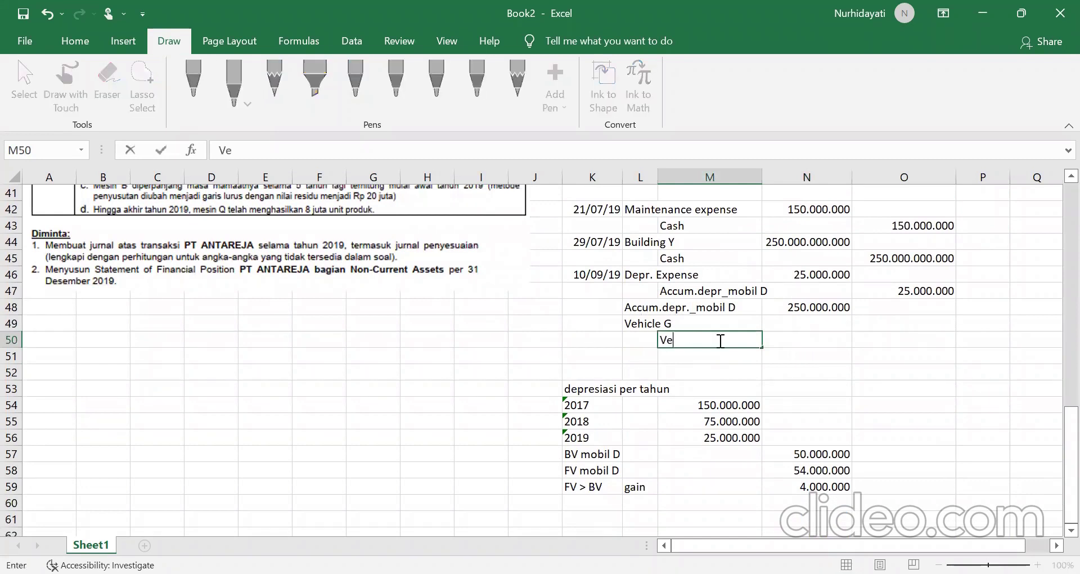
type("hicle D")
left_click(915, 336)
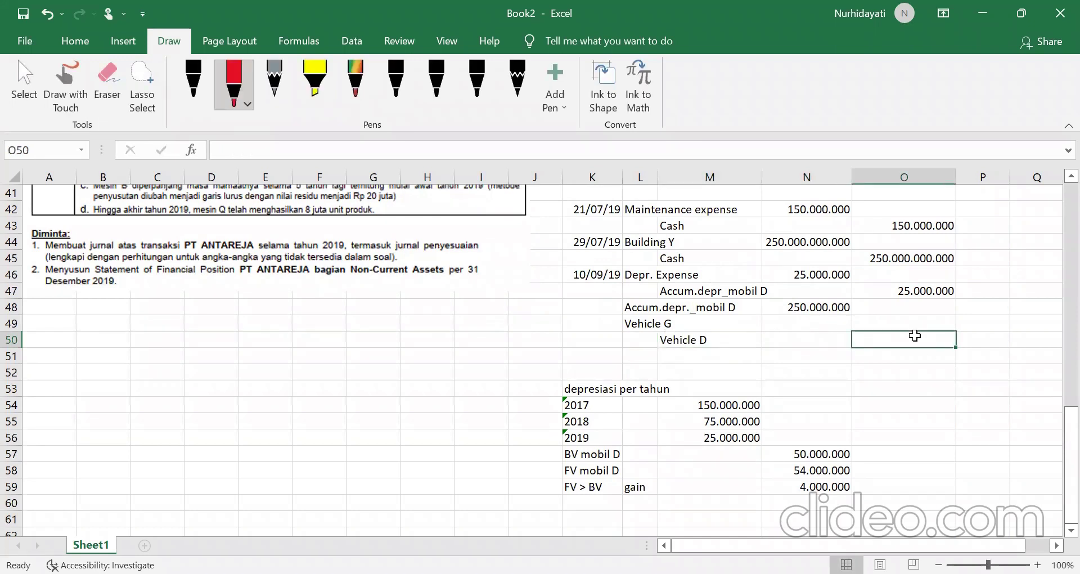
type("300.000.000")
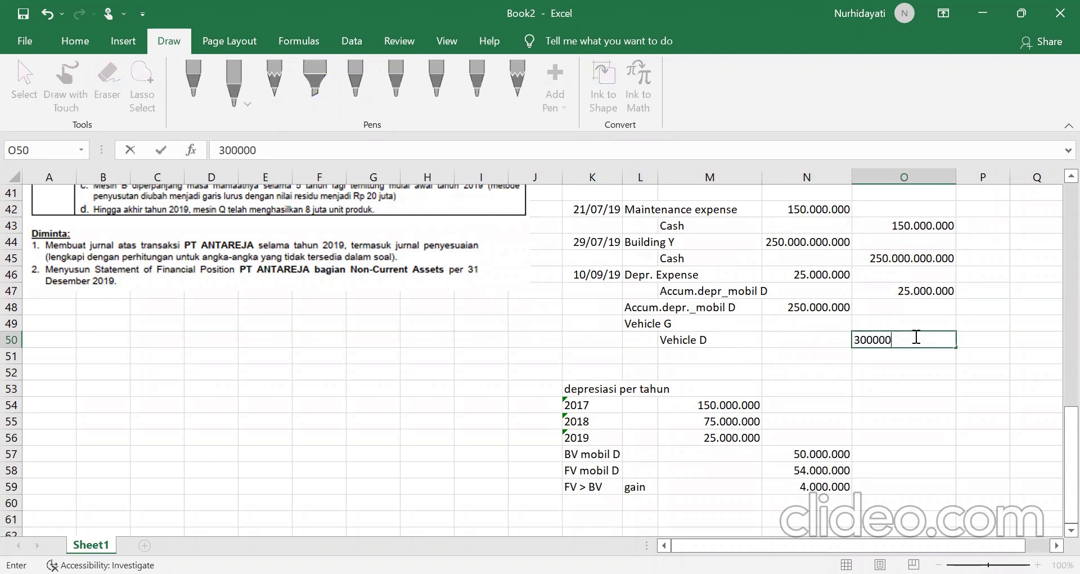
key("Return")
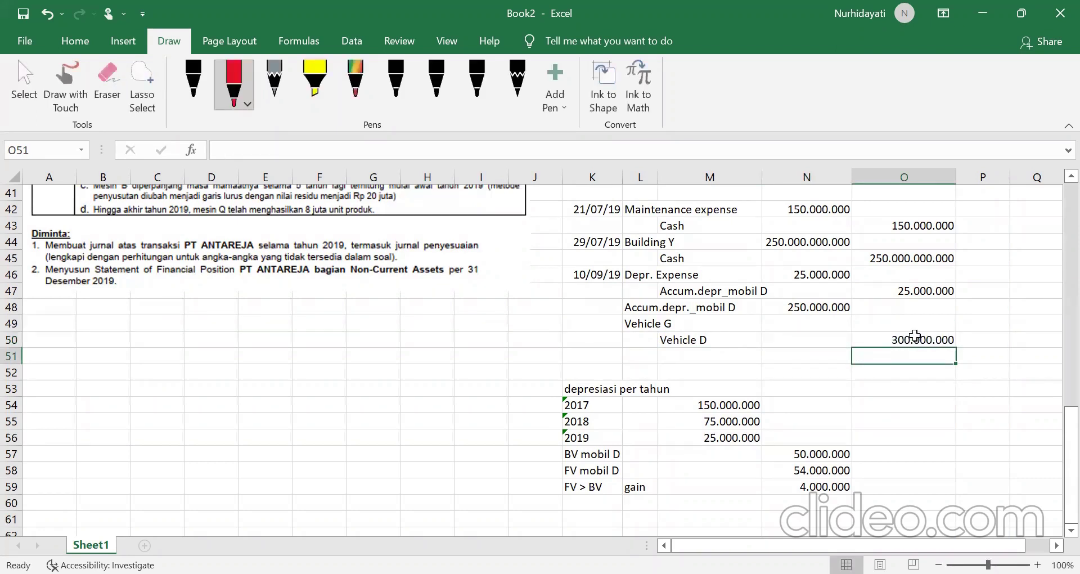
Step: Record the credit to Cash in M51 with an amount of 6000000 in O51
left_click(695, 352)
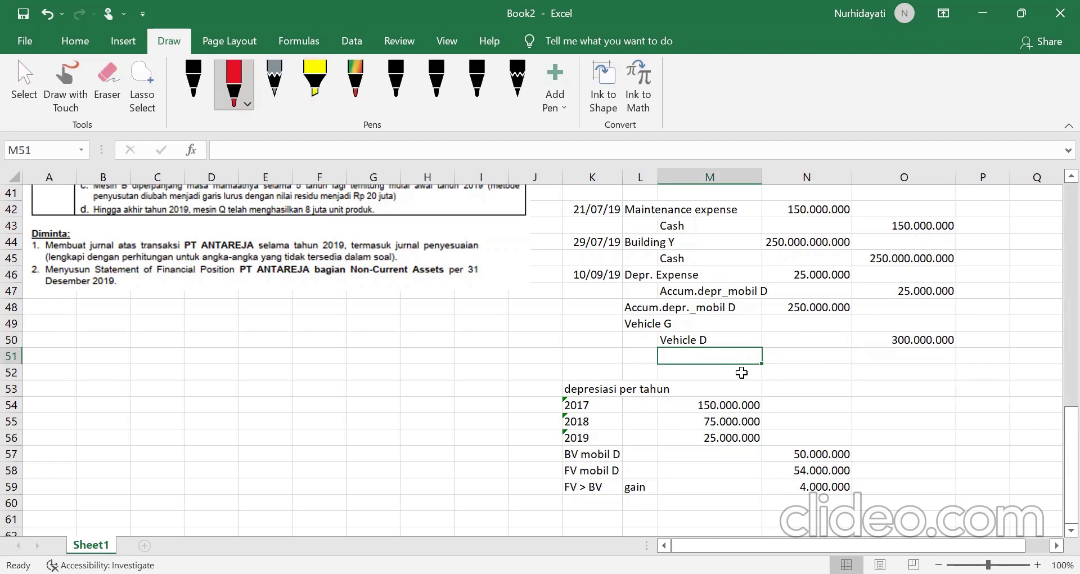
type("Cash")
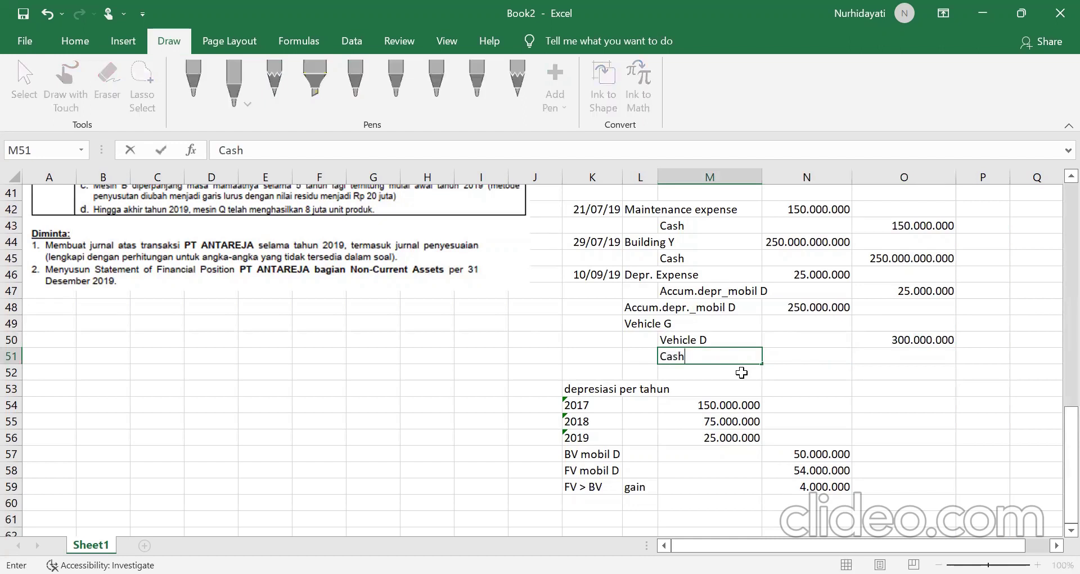
key("Tab")
key("Tab")
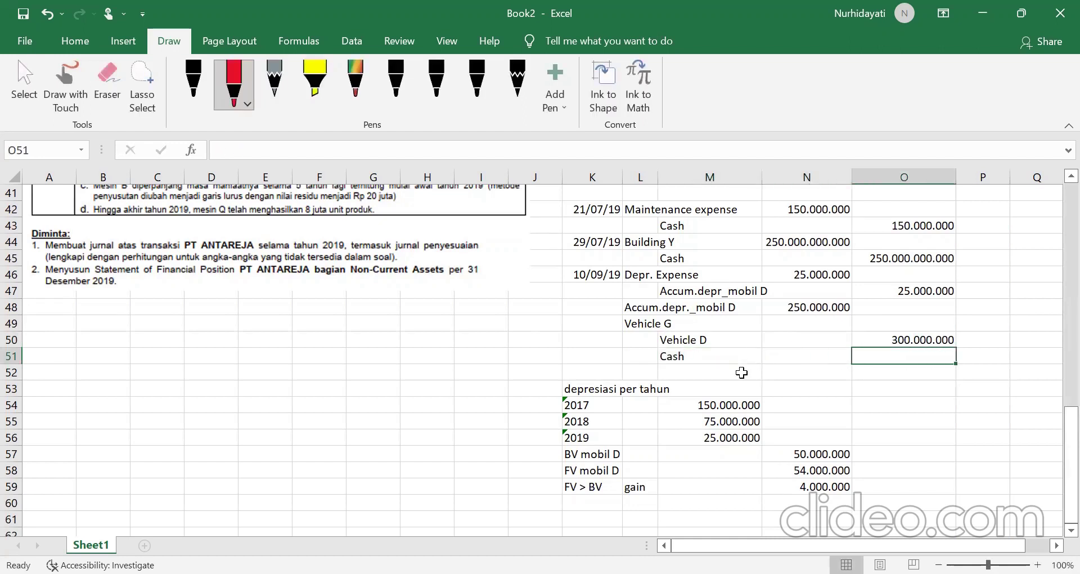
type("6.000.")
type("000000")
key("Return")
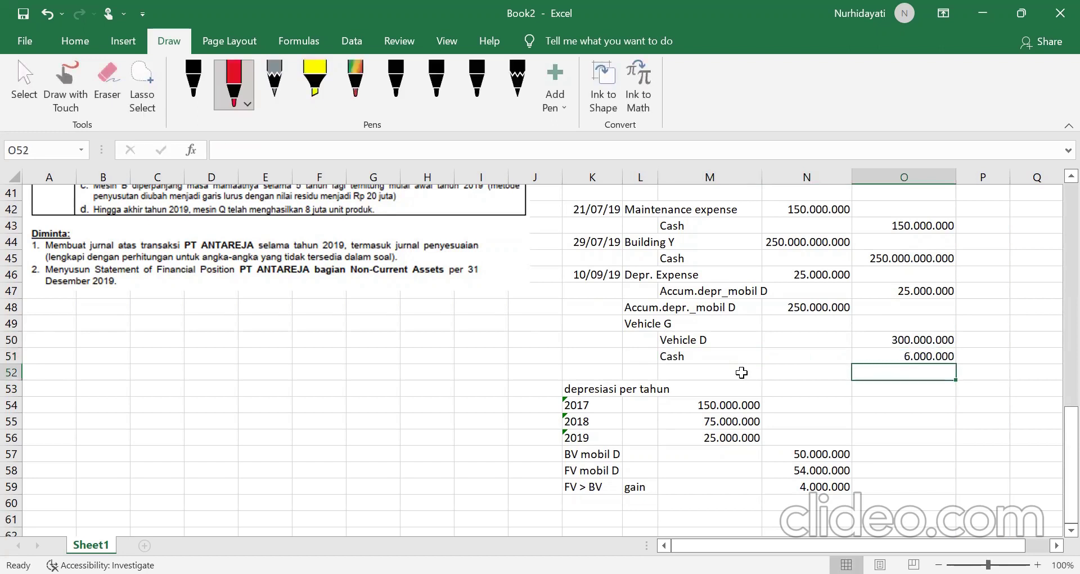
Step: Record Gain on disposal in M52 and link its credit amount in O52 to the calculated gain with =N59
left_click(732, 372)
type("Gain on disposal")
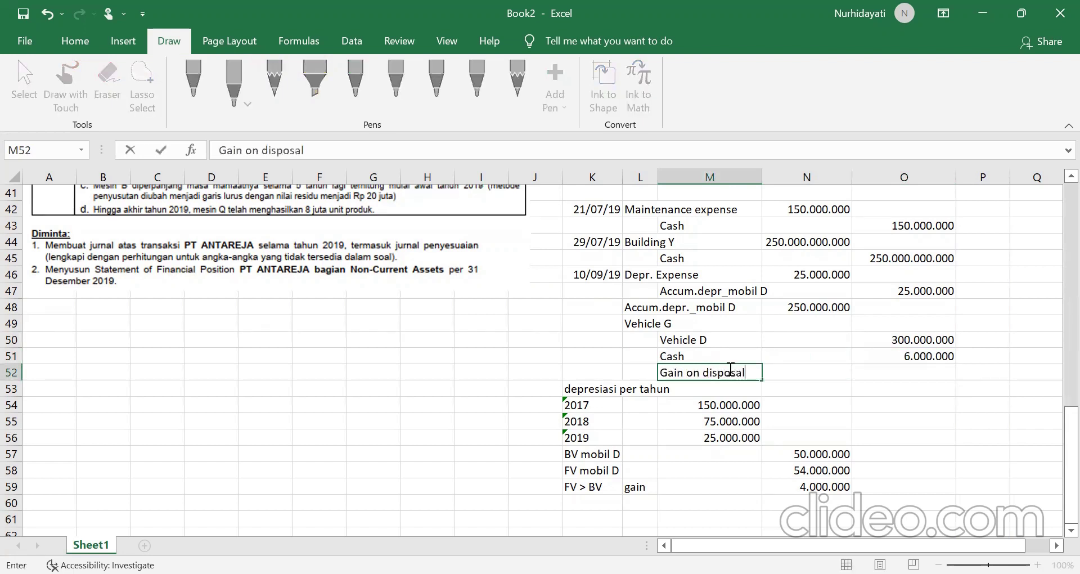
left_click(913, 366)
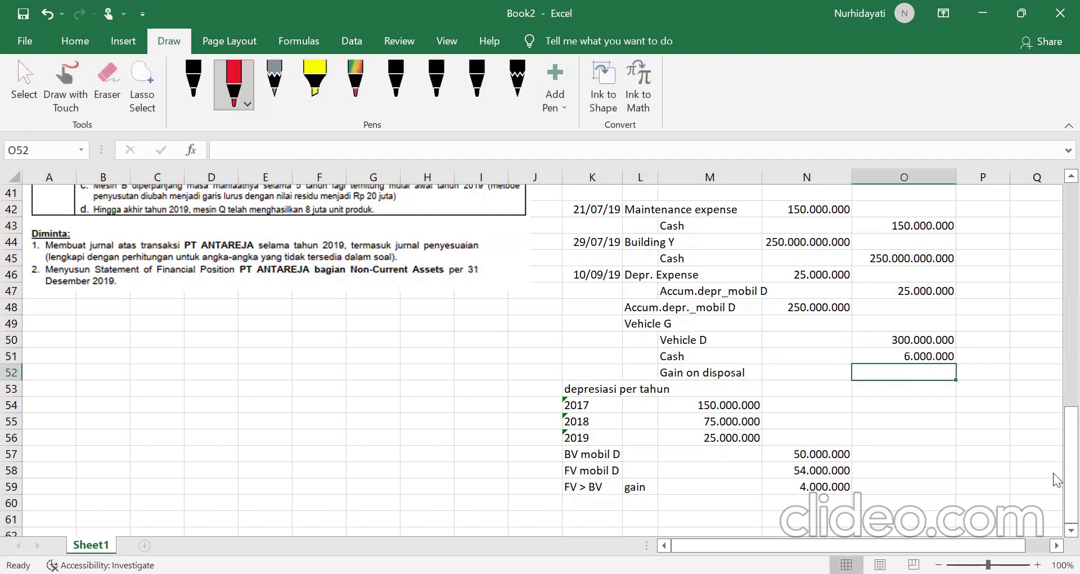
type("=")
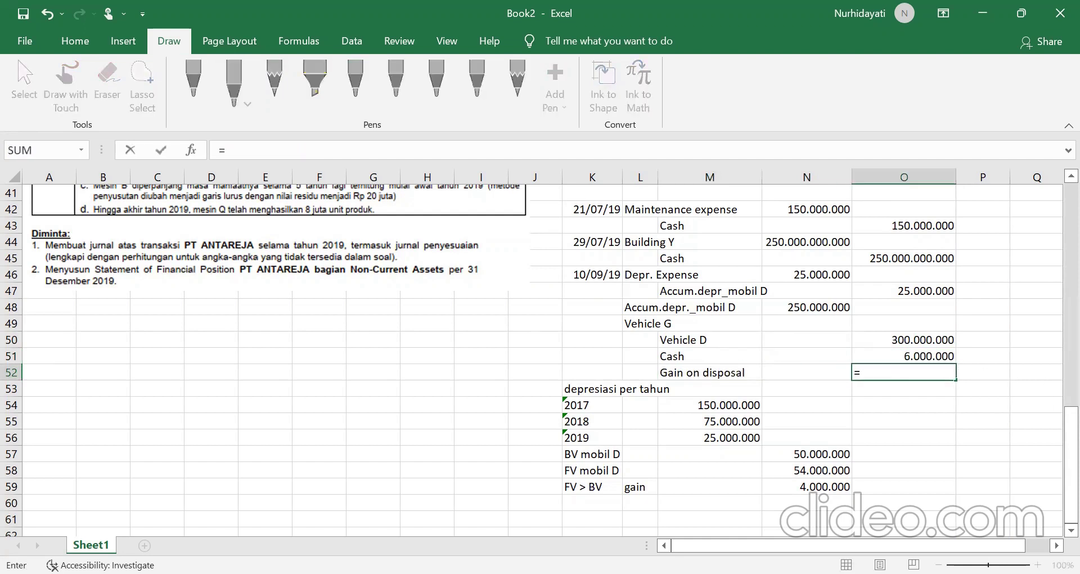
left_click(798, 487)
key("Return")
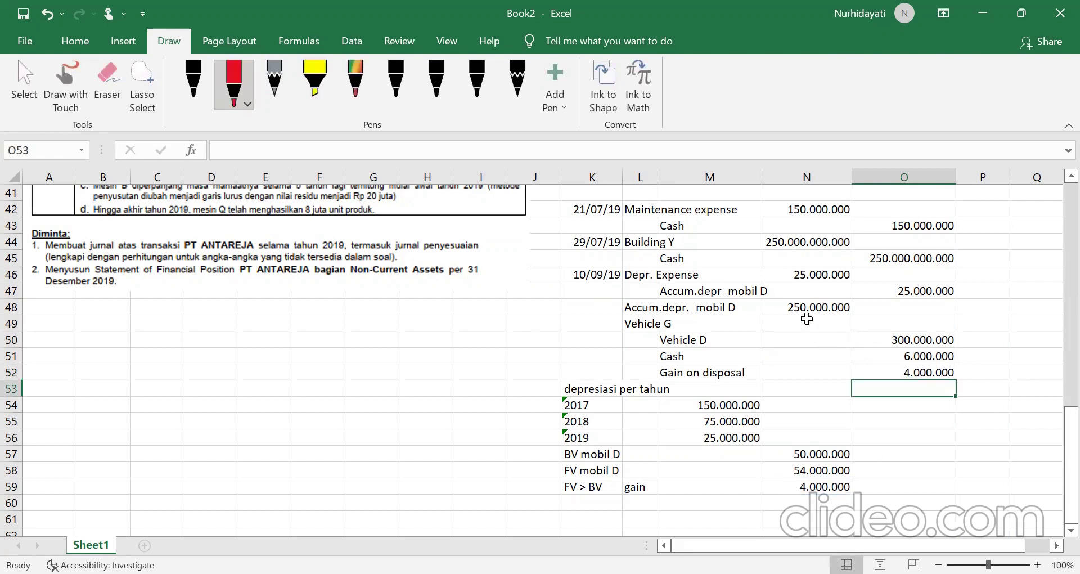
Step: Set the Vehicle G debit amount in N49 to 60000000
left_click(806, 321)
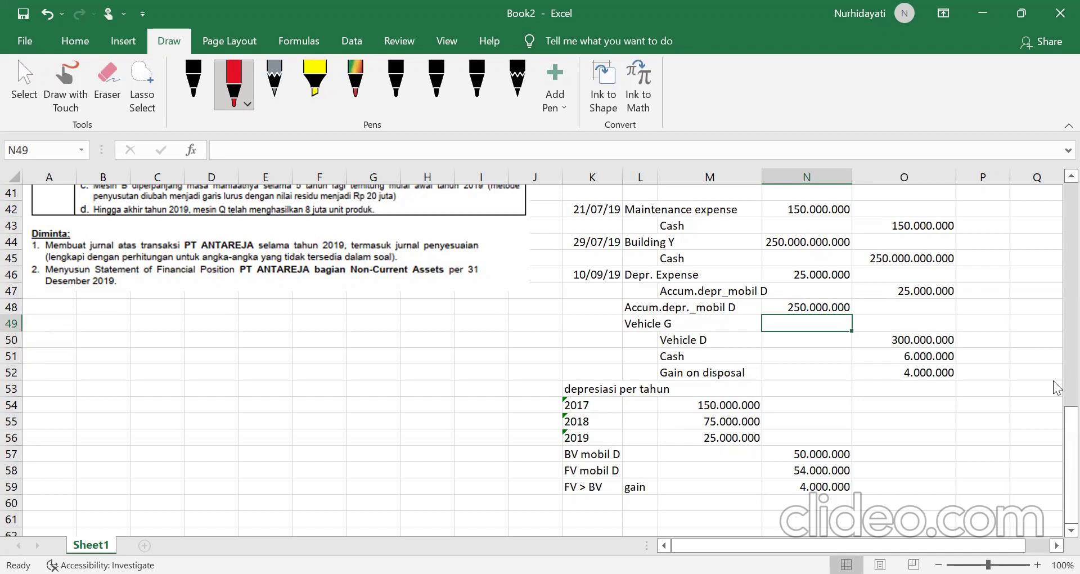
type("60000000")
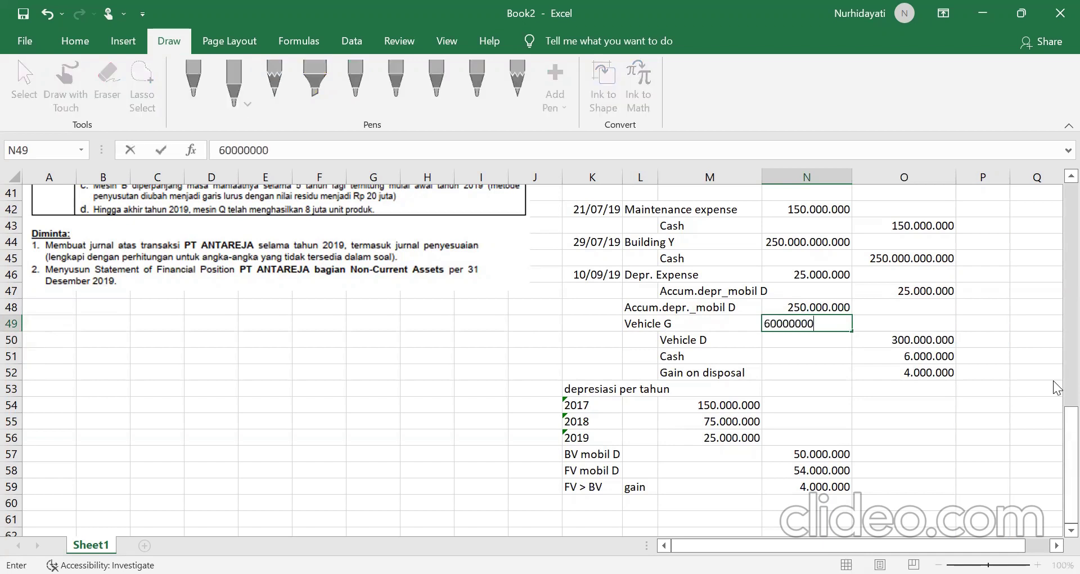
key("Return")
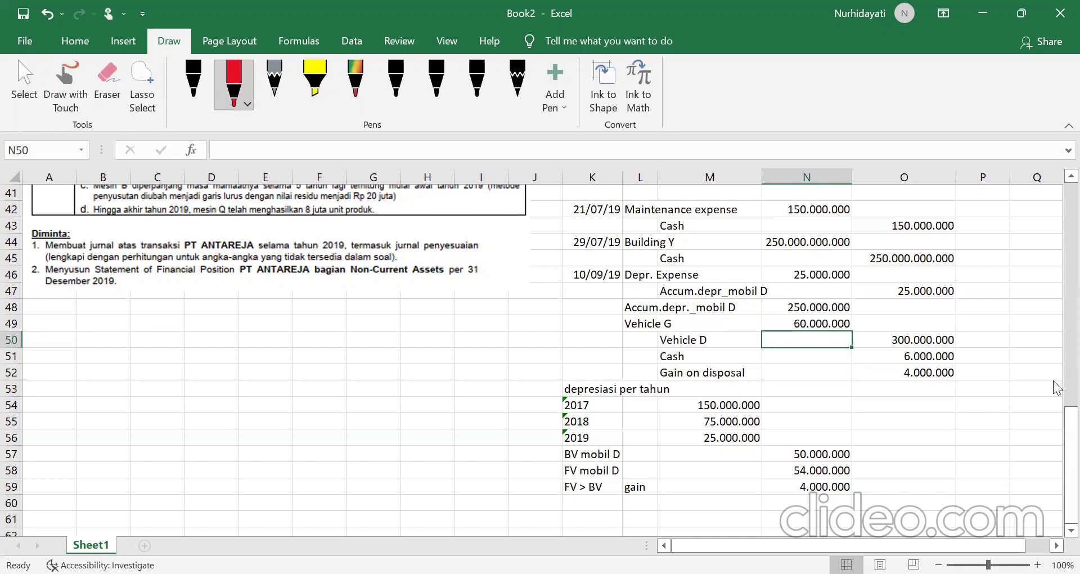
left_click(779, 324)
left_click(641, 321)
left_click(797, 328)
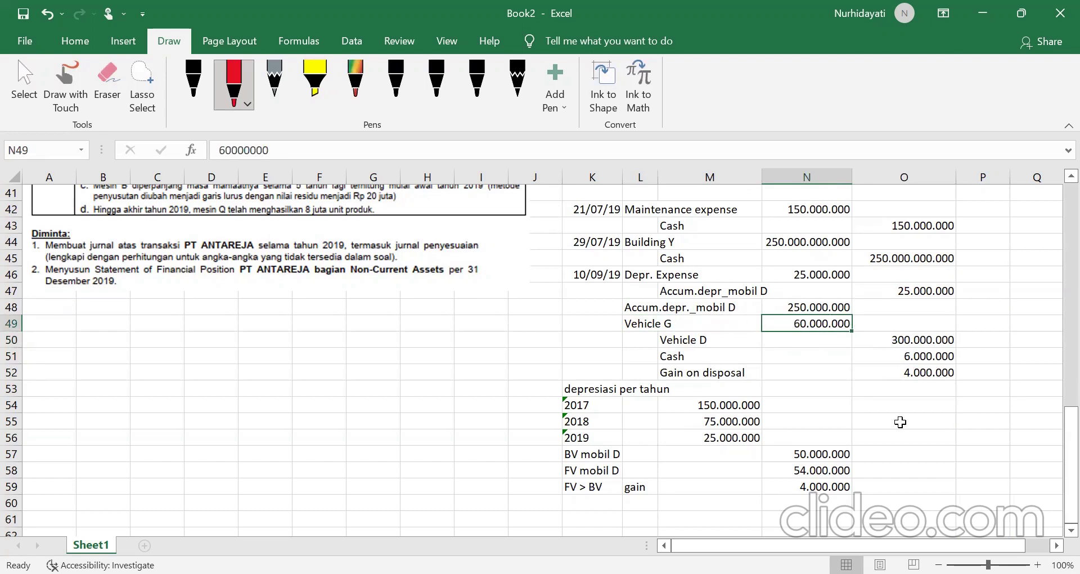
left_click(821, 308)
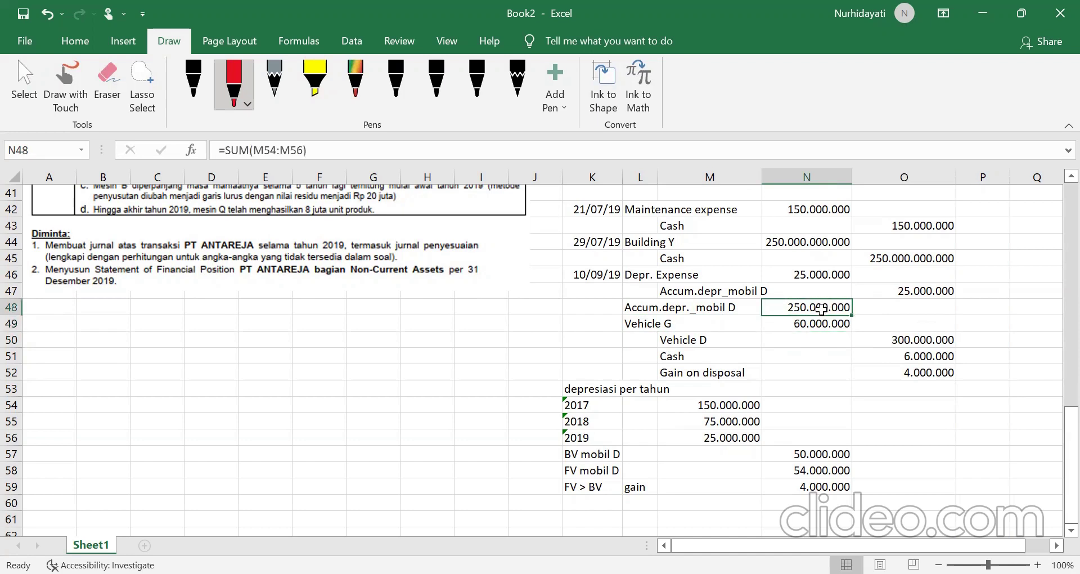
Step: Review the Vehicle D, Cash and Gain on disposal credit lines of the 10/09/19 exchange entry in rows 50 to 52
left_click(919, 343)
left_click(913, 357)
left_click(908, 373)
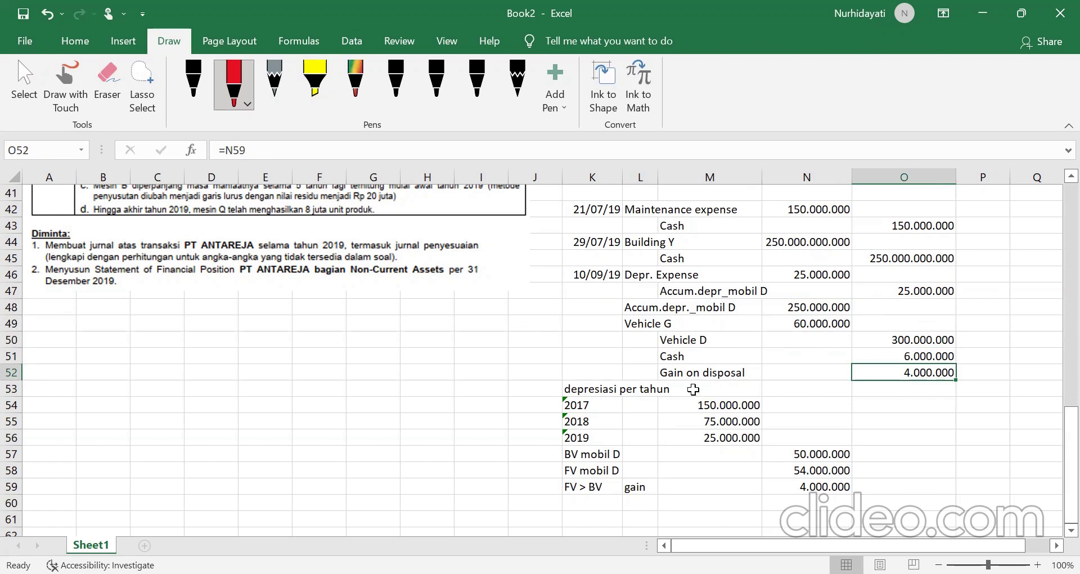
left_click(697, 372)
left_click(914, 369)
left_click(675, 373)
left_click(920, 370)
scroll(535, 361, "right", 1)
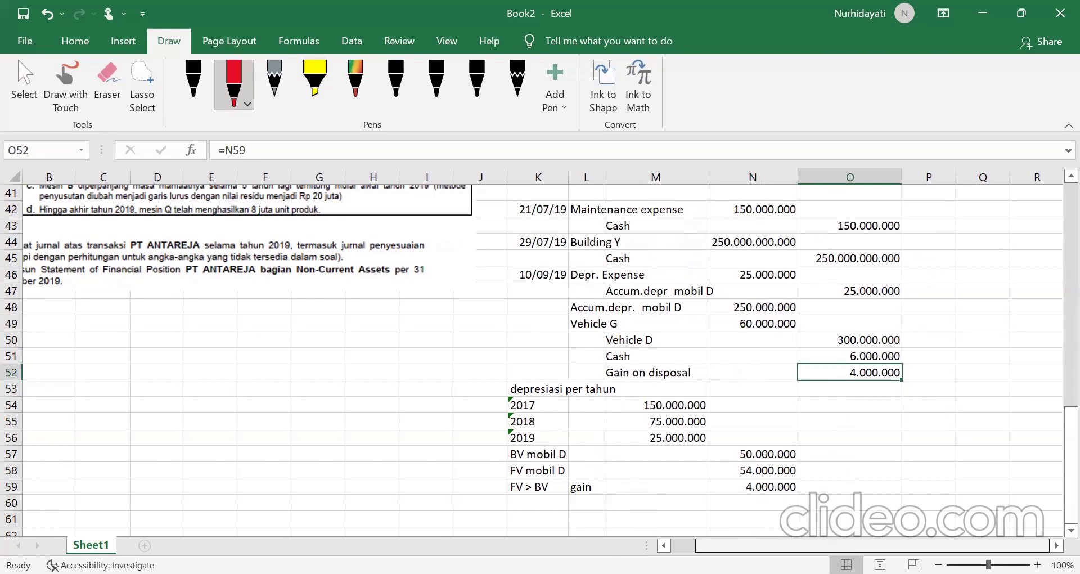
Step: Narrow column P and enter the note "misal tidak mengandung substansi komersial" in Q48
left_click(952, 321)
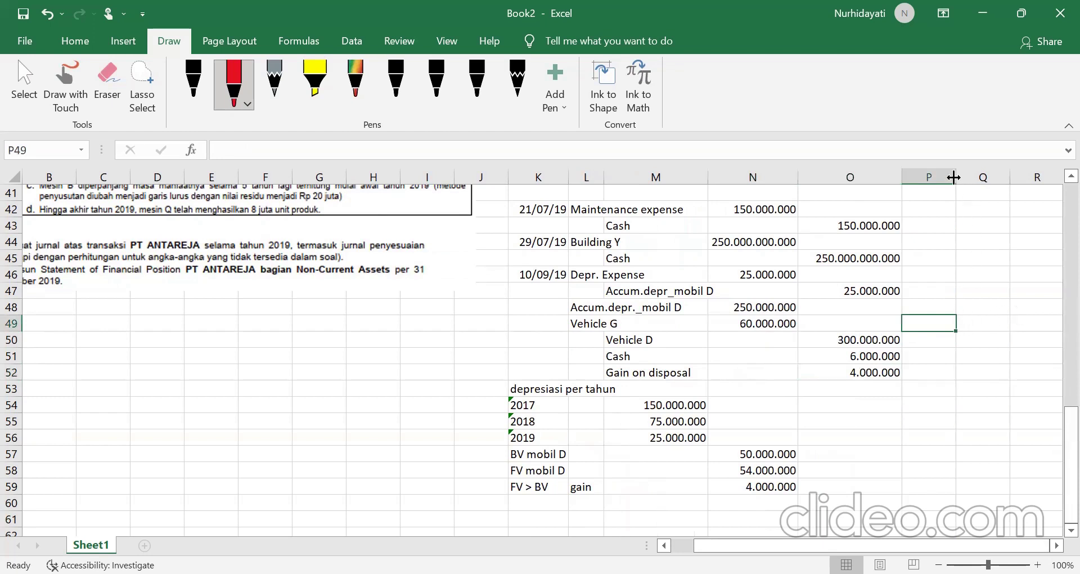
left_click_drag(954, 177, 928, 177)
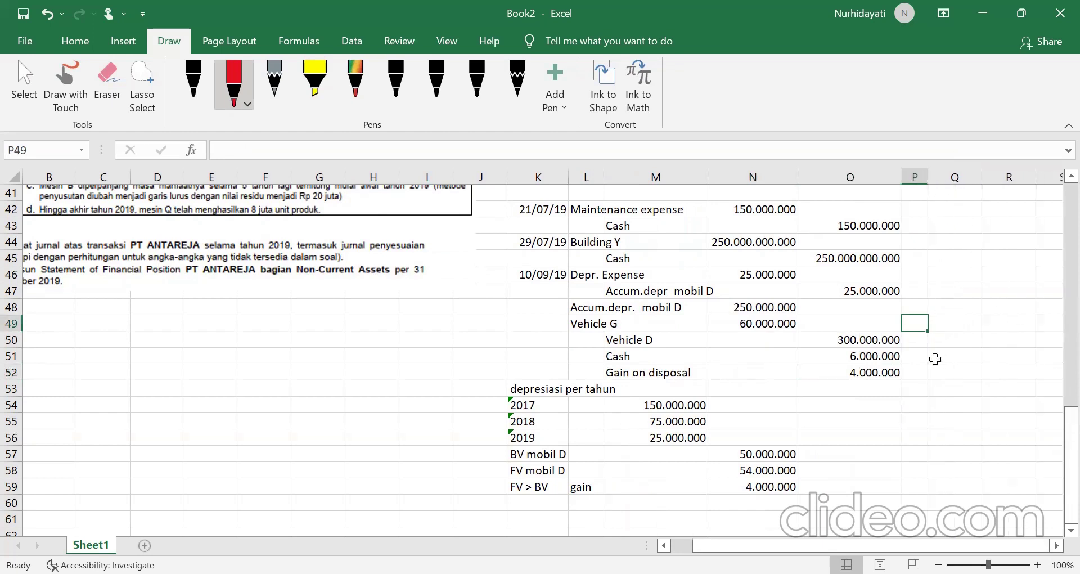
left_click(961, 323)
left_click(957, 290)
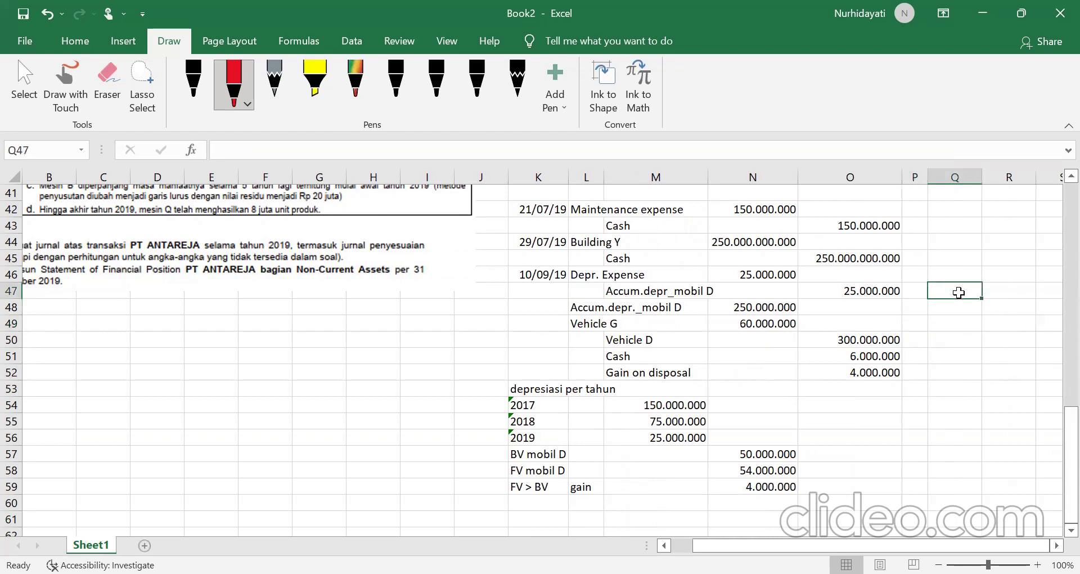
left_click(963, 310)
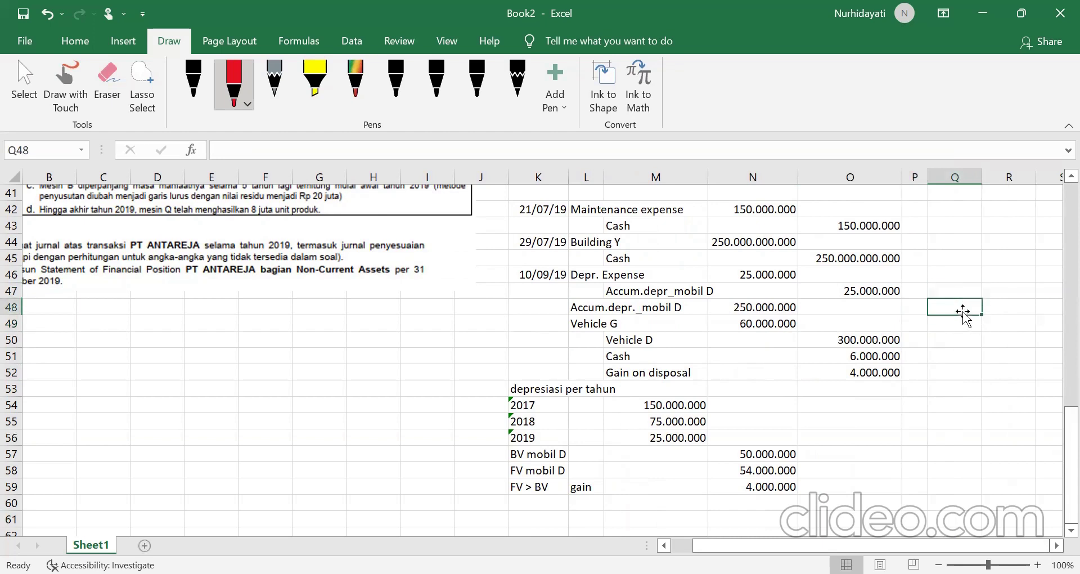
type("misal tidak mengn")
key("BackSpace")
type("andung substansi komersial")
key("Return")
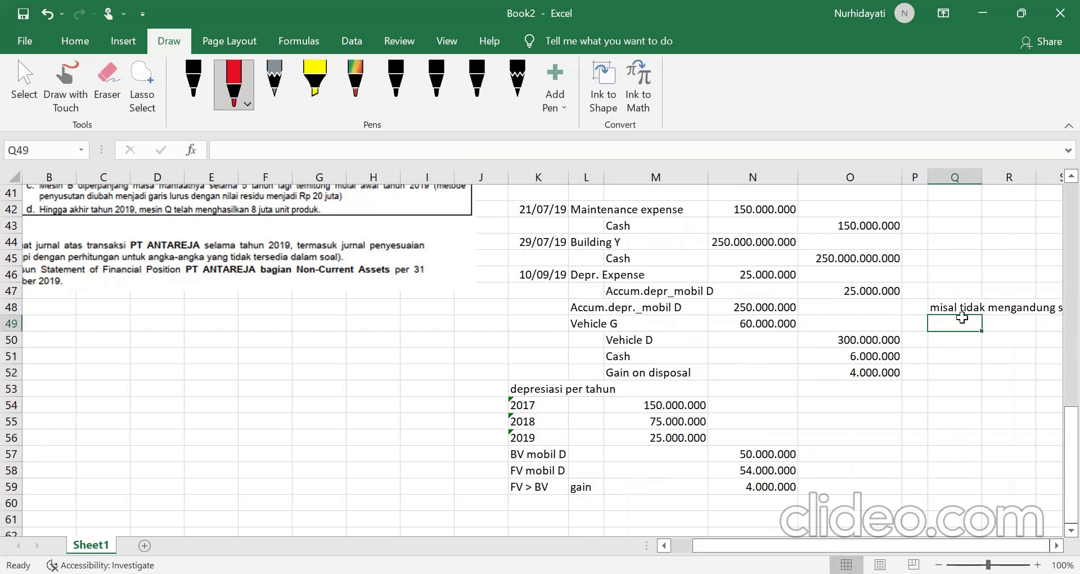
Step: Copy the debit account labels Accum.depr._mobil D and Vehicle G from L48:L49 into Q49:Q50
left_click_drag(580, 308, 582, 318)
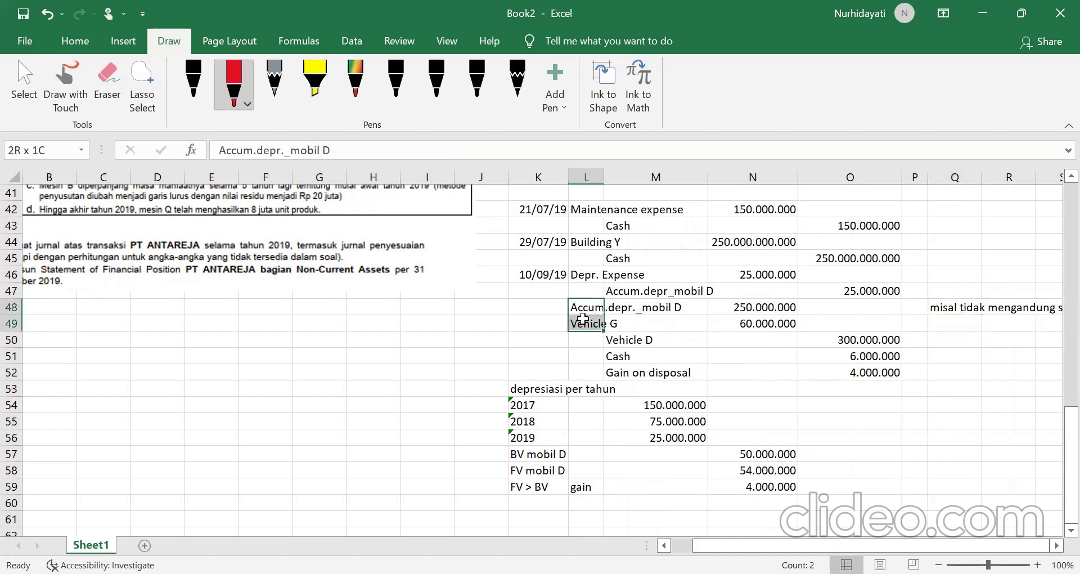
key("ctrl+c")
left_click(971, 324)
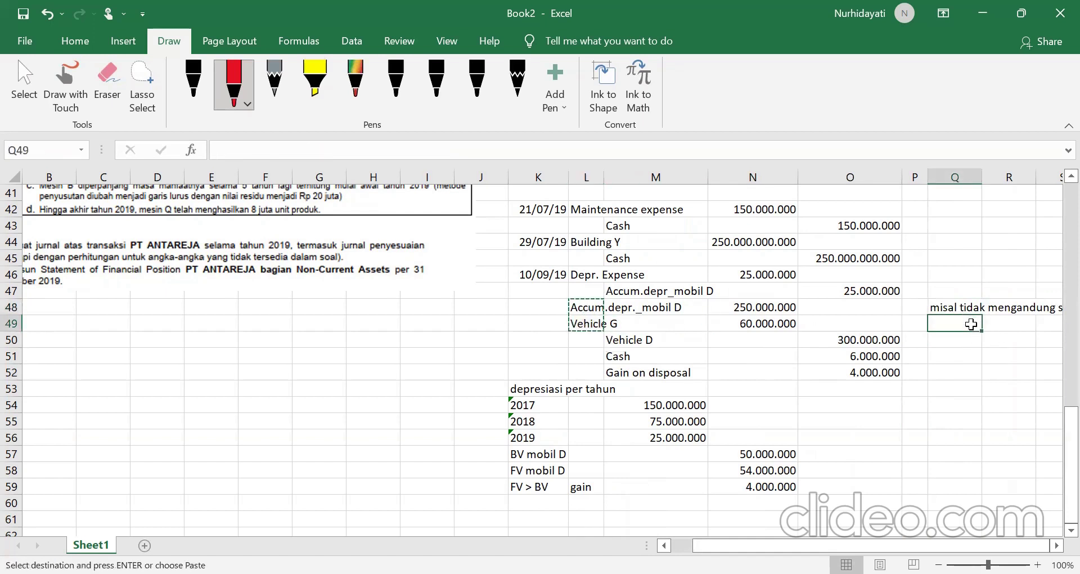
key("ctrl+v")
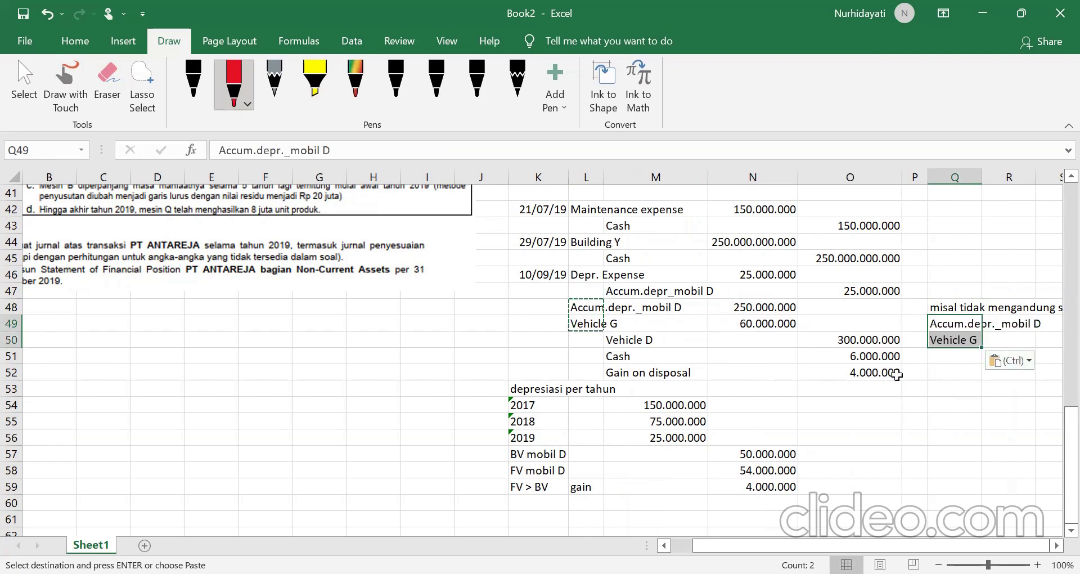
Step: Copy the credit account labels Vehicle D and Cash from M50:M51 into R51:R52
left_click(690, 405)
left_click(620, 336)
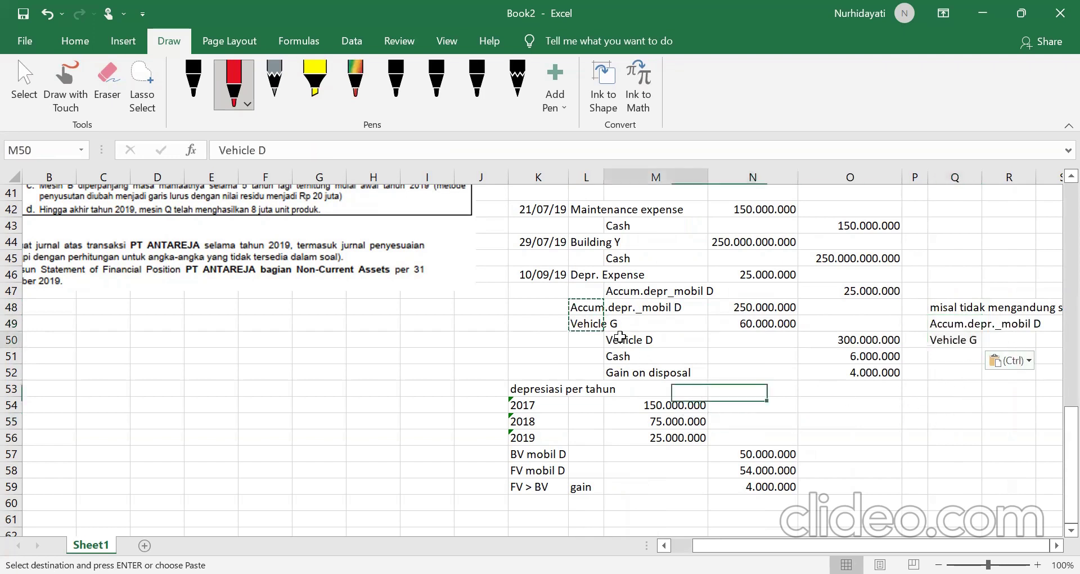
left_click_drag(620, 336, 621, 355)
key("ctrl+c")
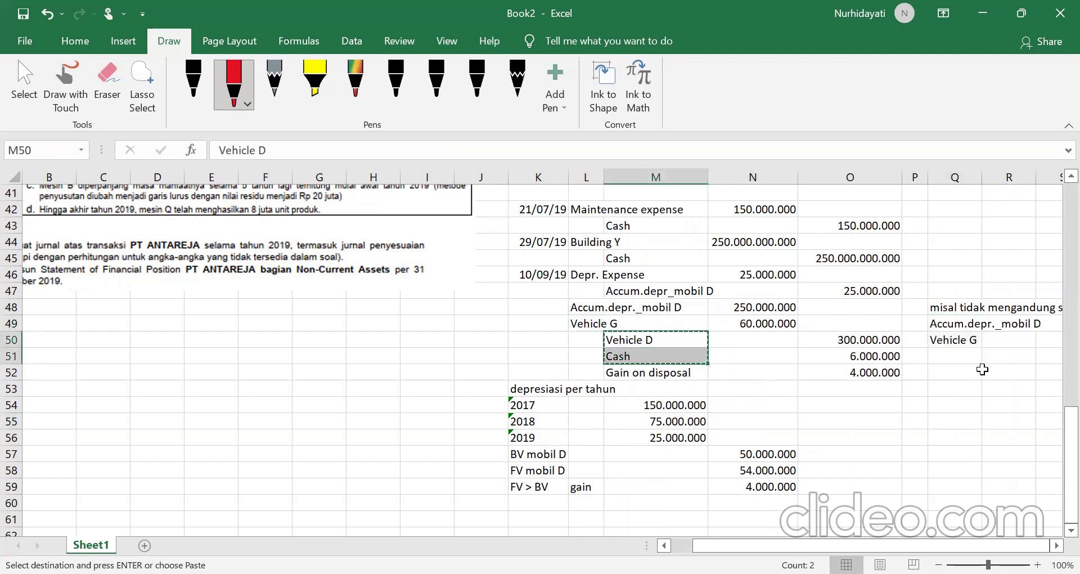
left_click(1008, 356)
key("ctrl+v")
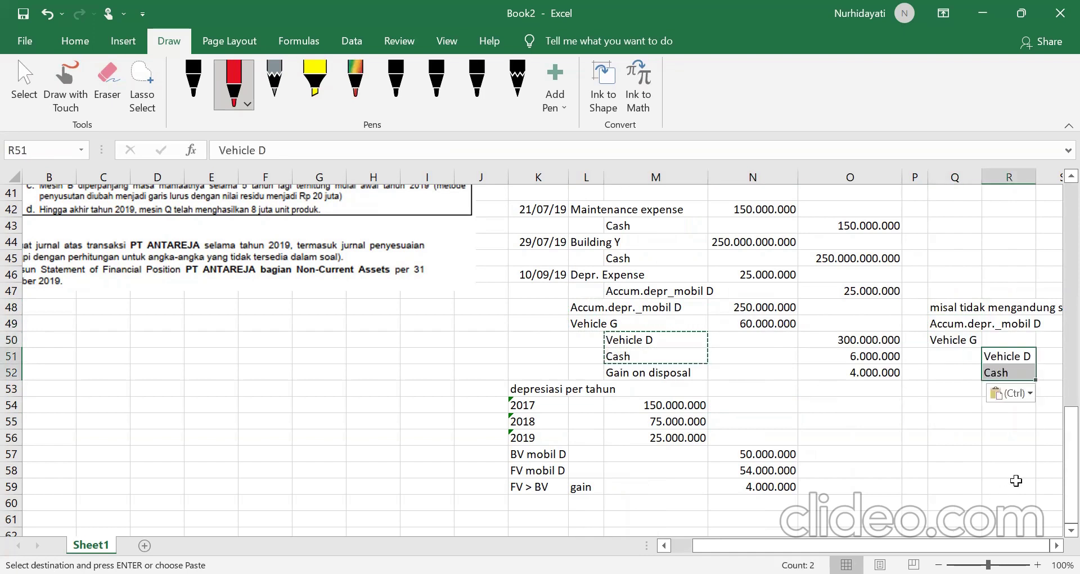
Step: Link the accumulated depreciation debit in S49 to the original amount with the formula =N48
left_click(1008, 323)
key("Right")
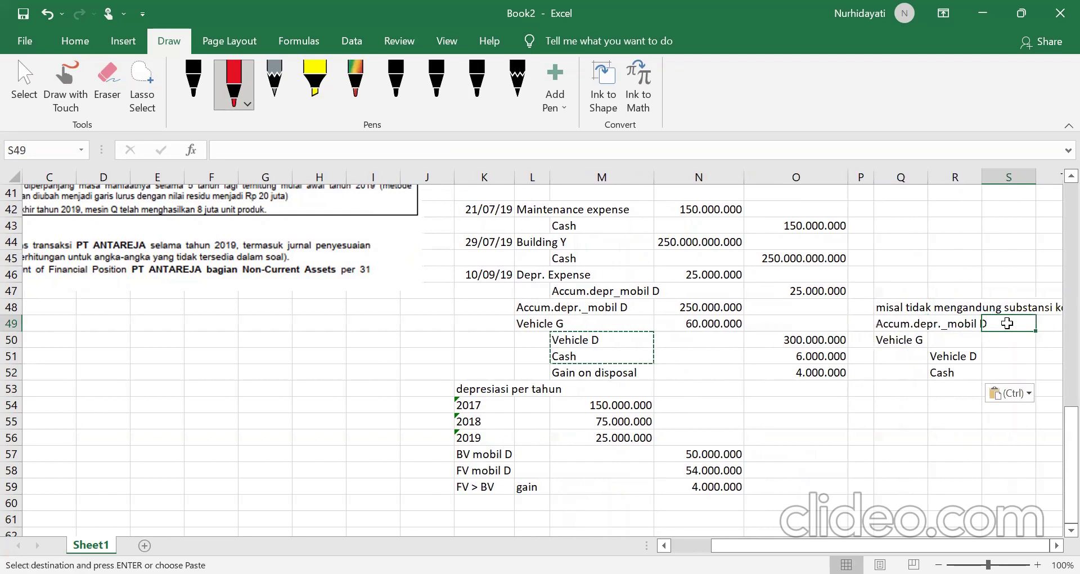
type("=")
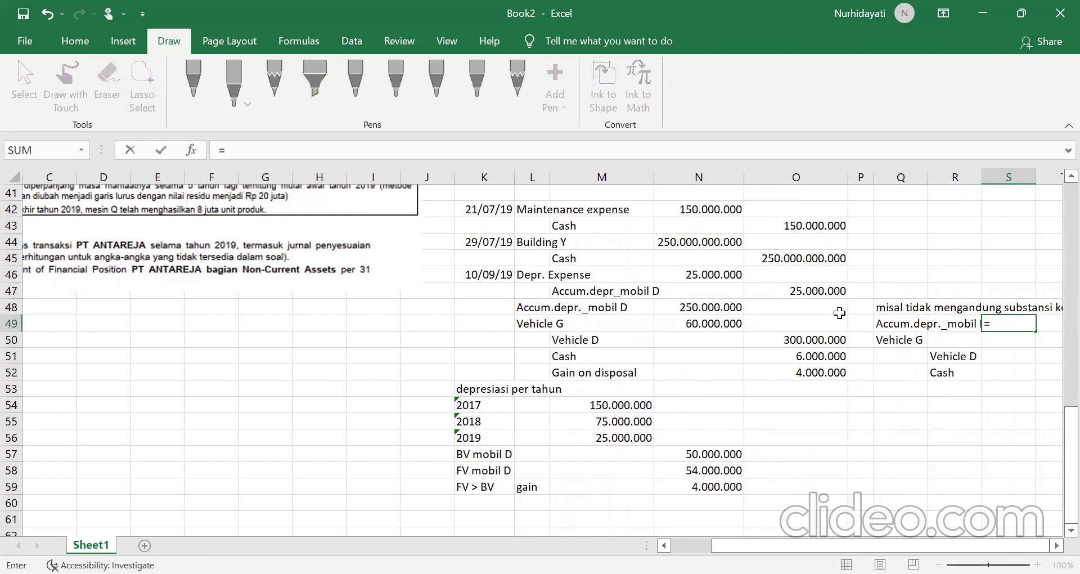
left_click(712, 306)
key("Return")
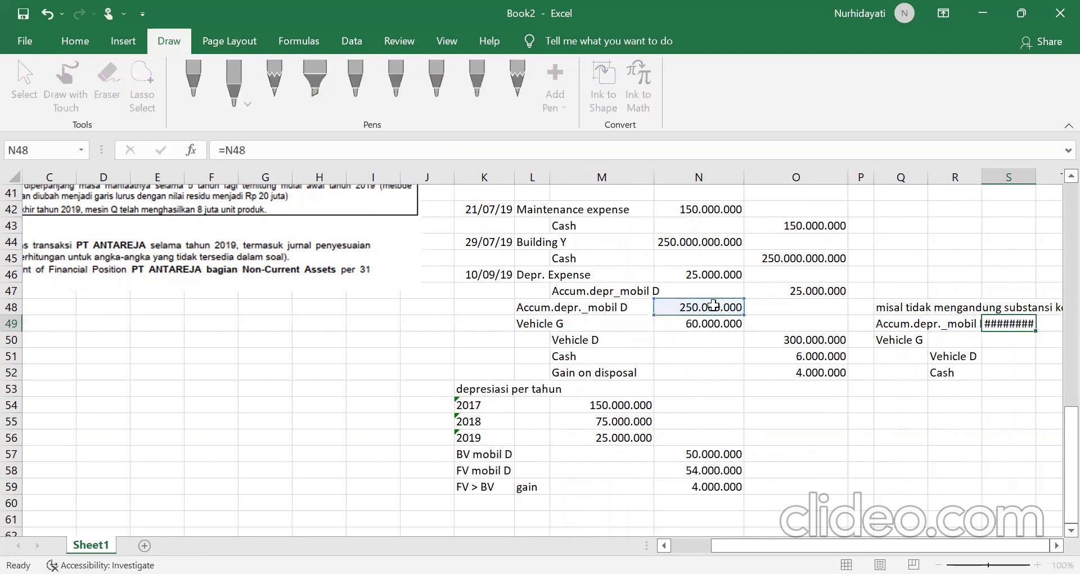
Step: Link the Vehicle D and Cash credits in T51 and T52 to the original amounts in O50 and O51
left_click(1056, 356)
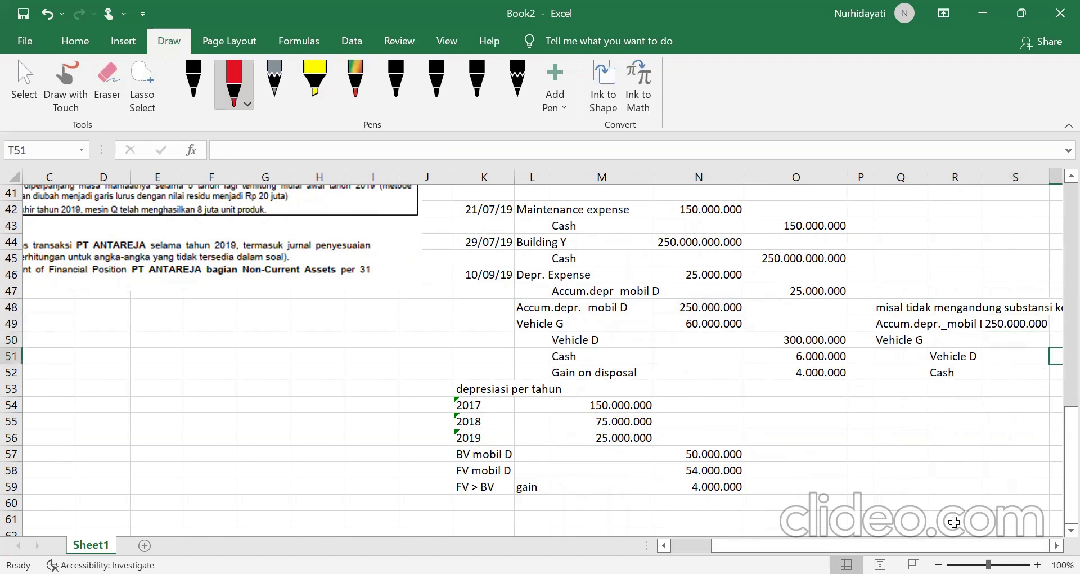
type("=")
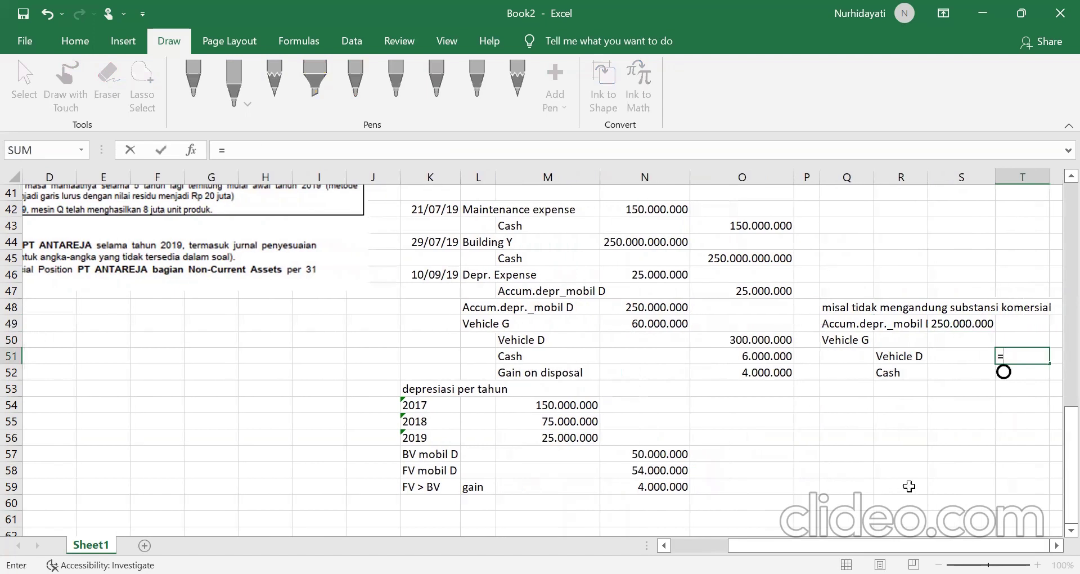
left_click(719, 340)
key("Return")
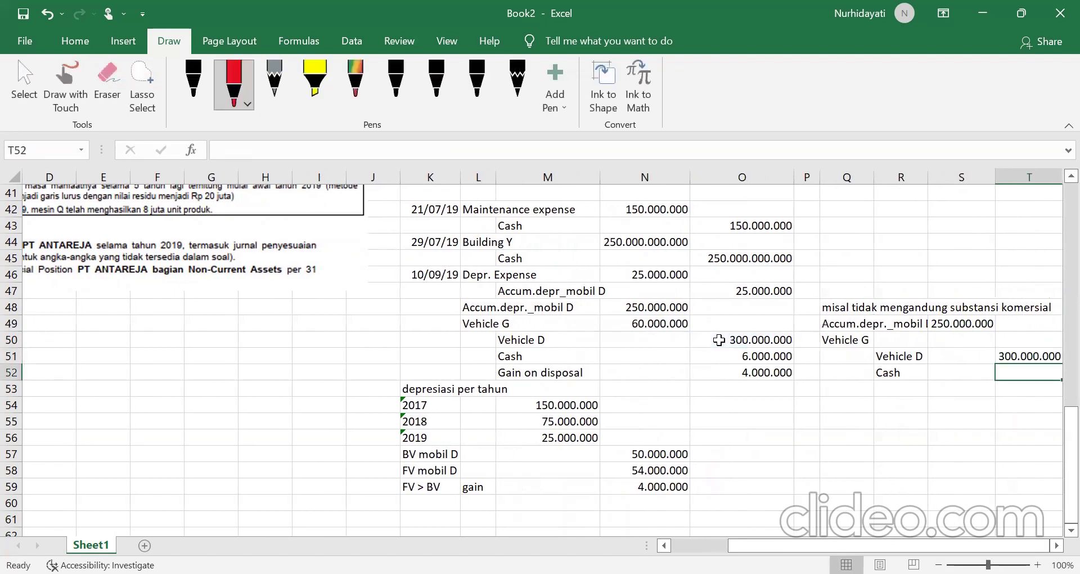
type("=")
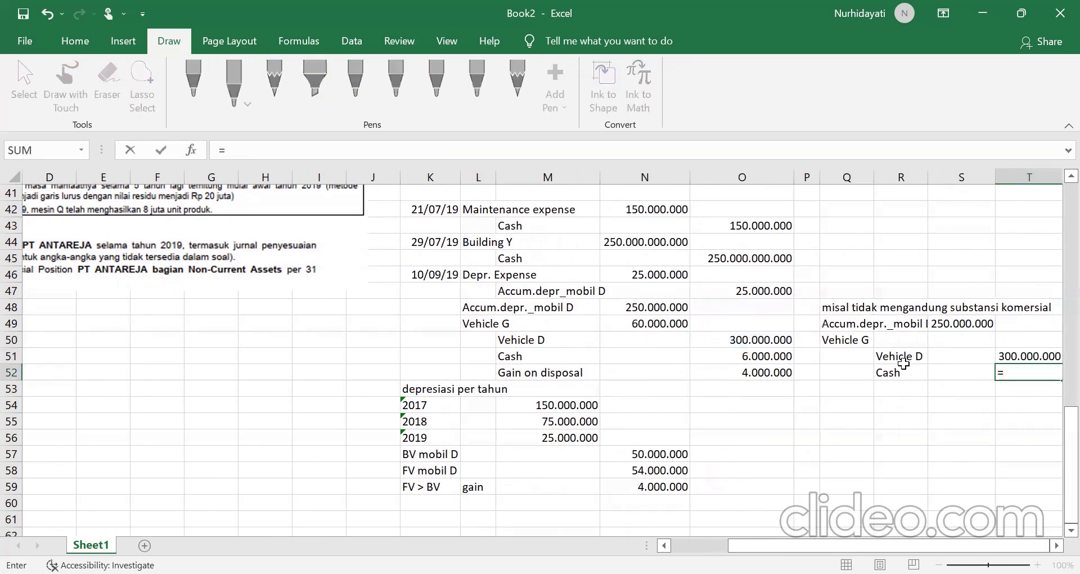
left_click(764, 355)
key("Return")
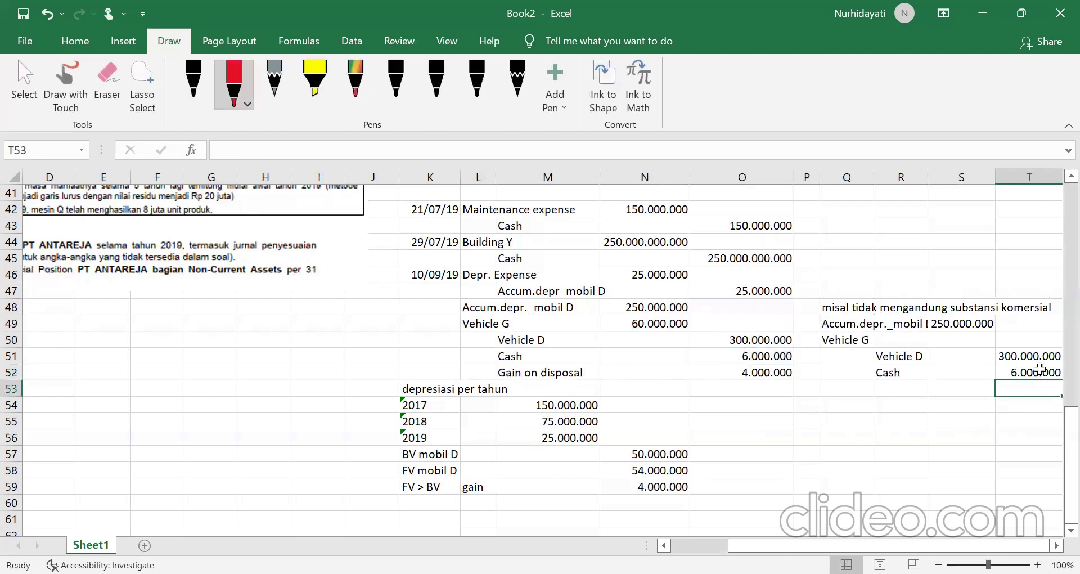
Step: Enter 56000000 as the Vehicle G debit in S50
left_click(856, 341)
left_click(978, 336)
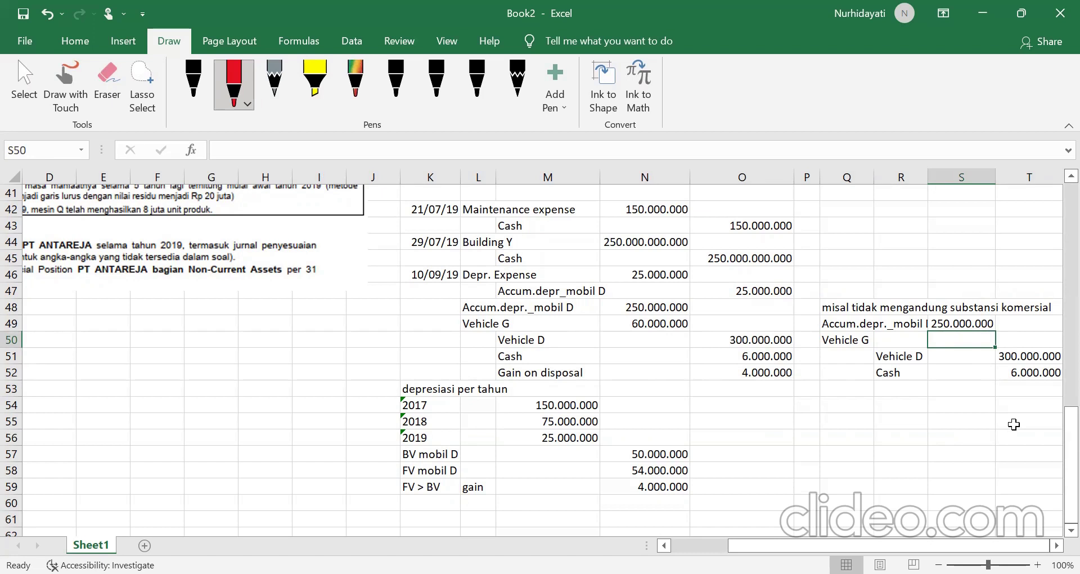
type("56")
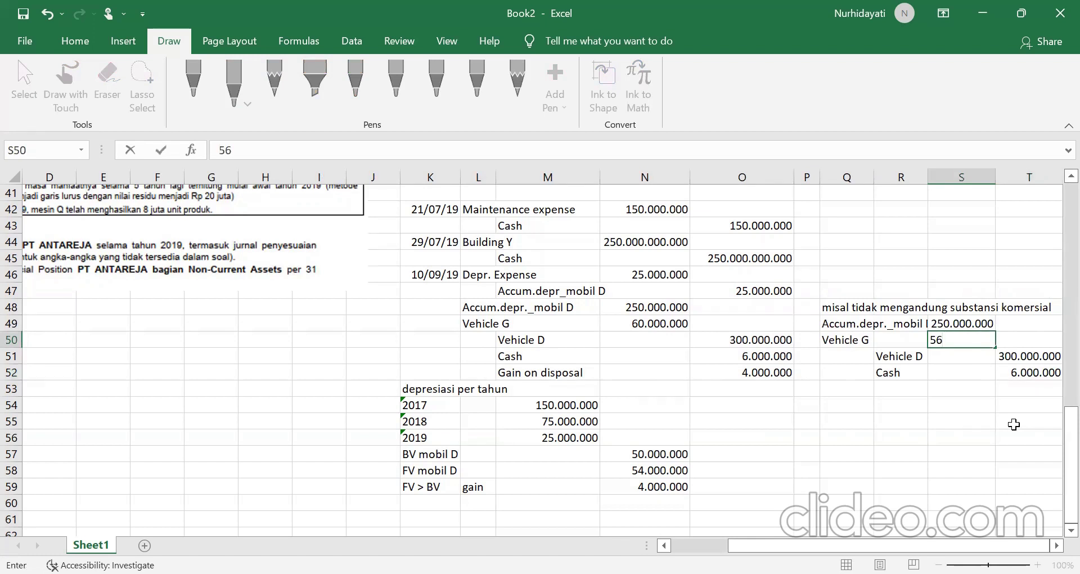
type("000000")
key("Return")
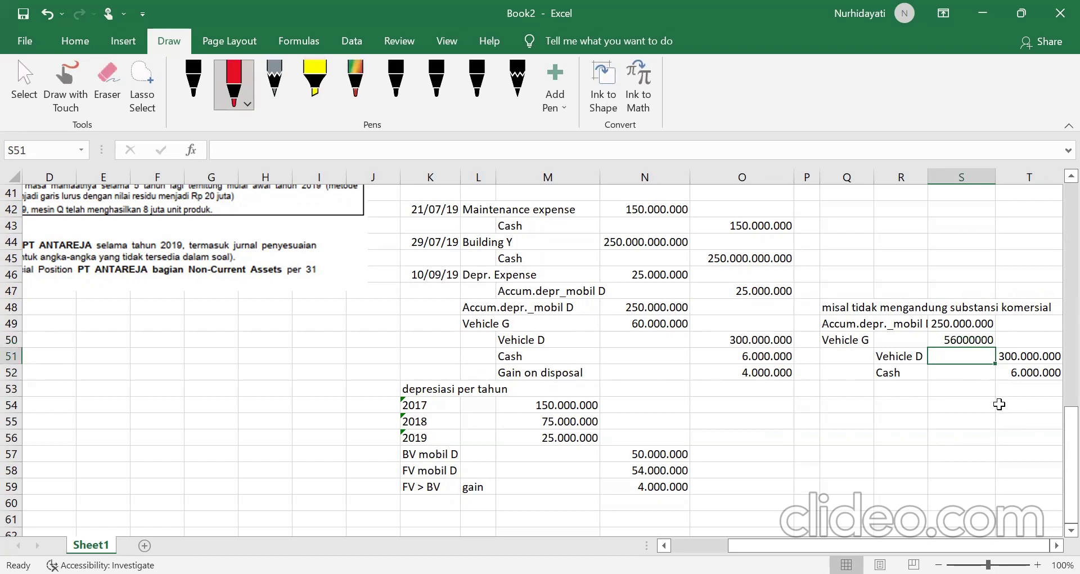
Step: Format the Vehicle G amount in S50 as a number with a thousands separator and no decimal places
left_click(973, 338)
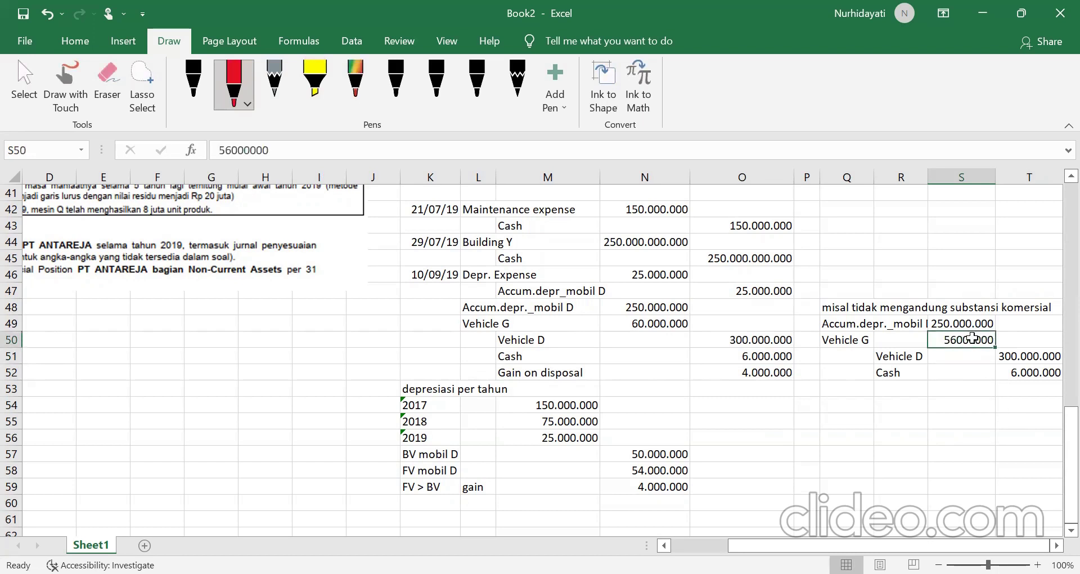
right_click(973, 338)
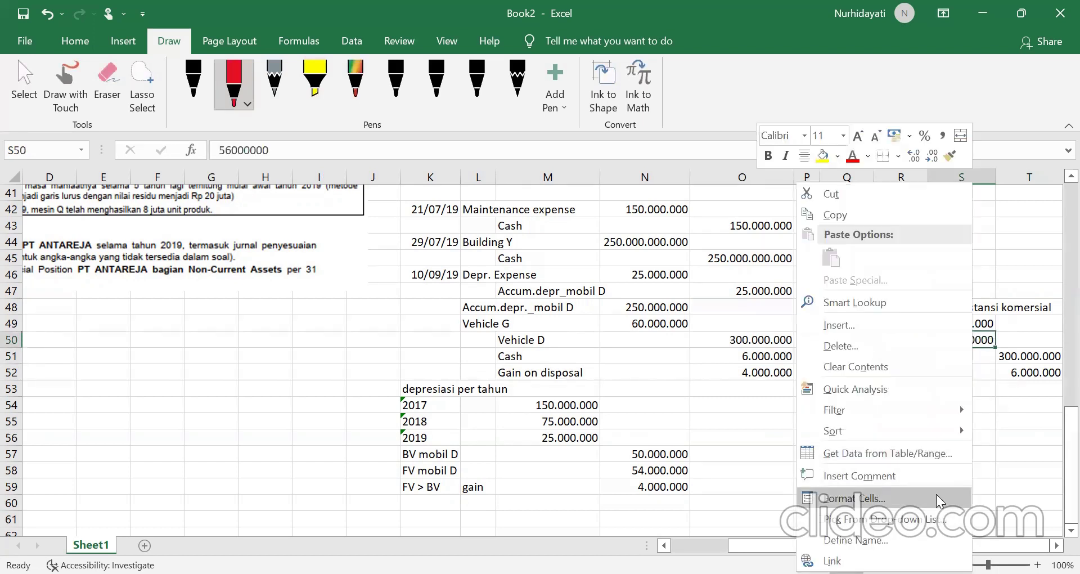
left_click(937, 500)
left_click(778, 277)
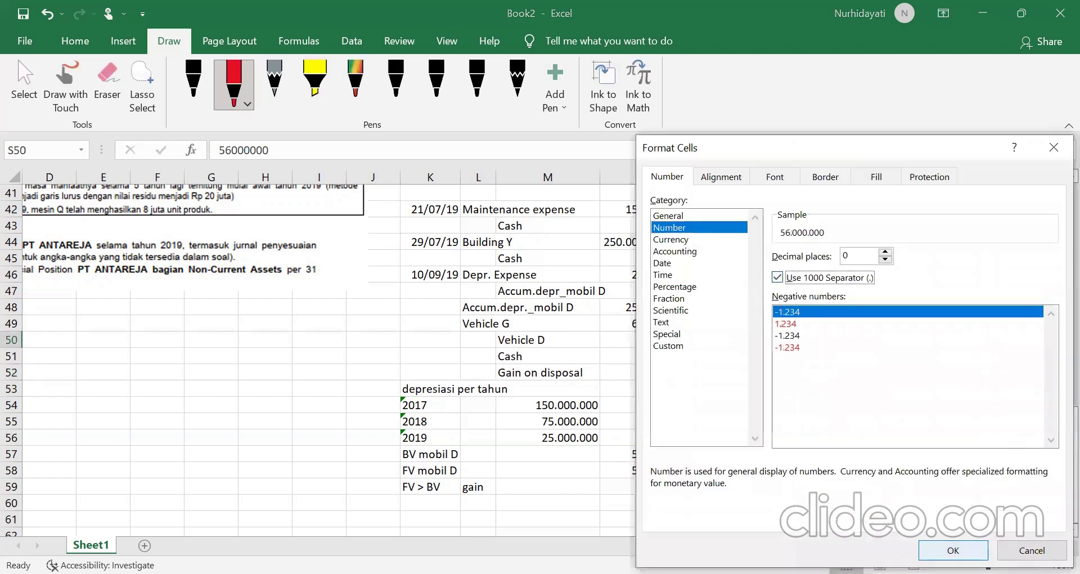
key("Return")
left_click(964, 438)
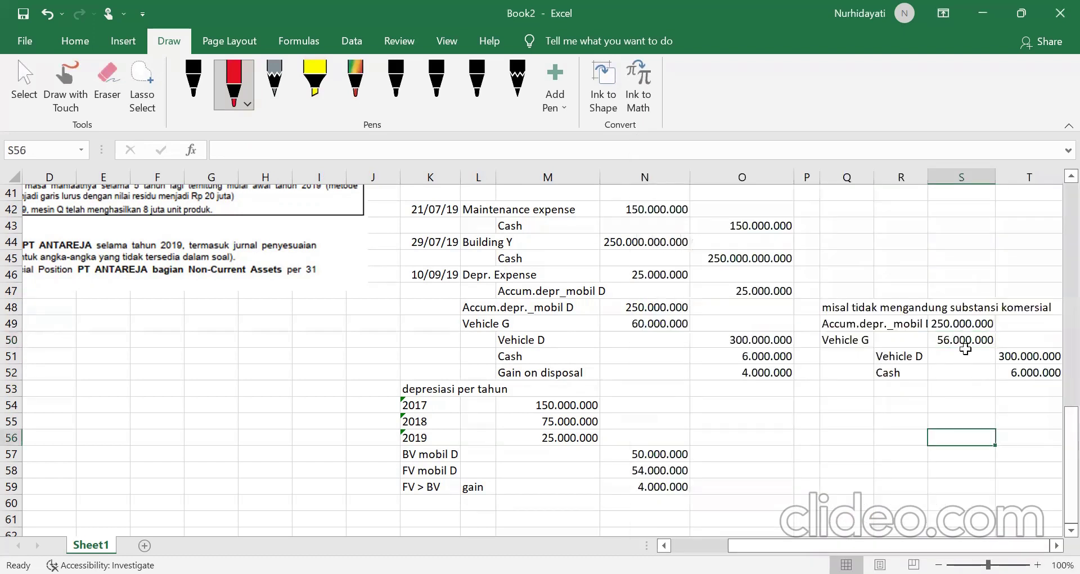
Step: Compare the Vehicle G amount in the alternative entry with the original entry and the FV > BV gain calculation
left_click(966, 340)
left_click(852, 340)
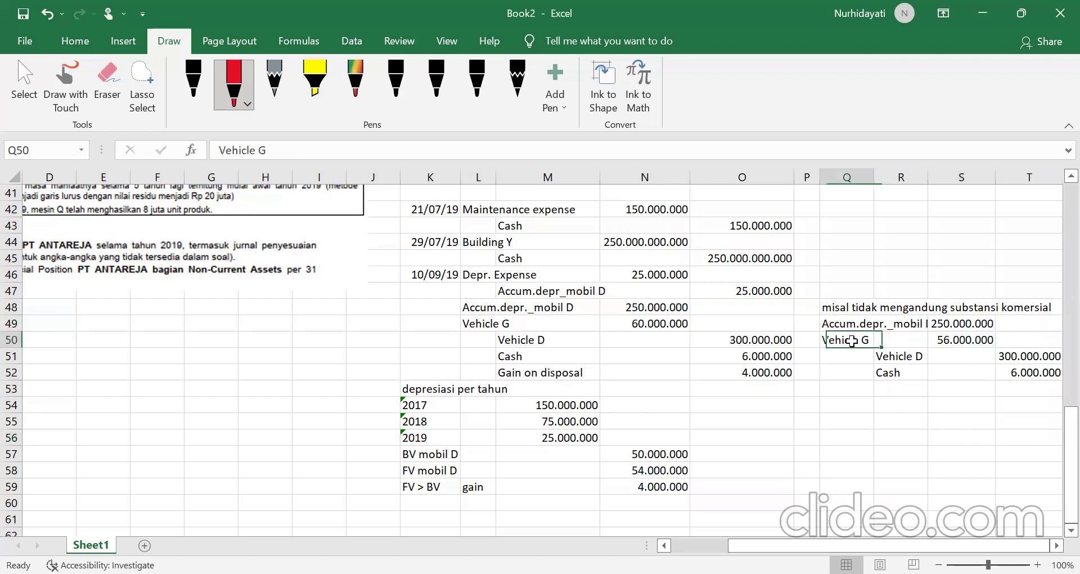
left_click(945, 339)
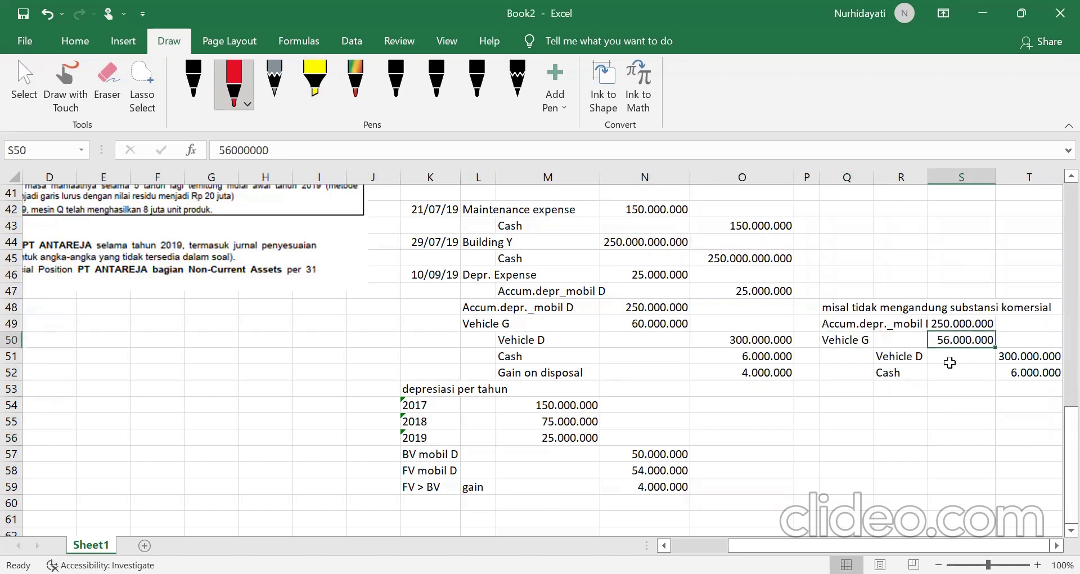
left_click(648, 328)
left_click(970, 336)
left_click(436, 488)
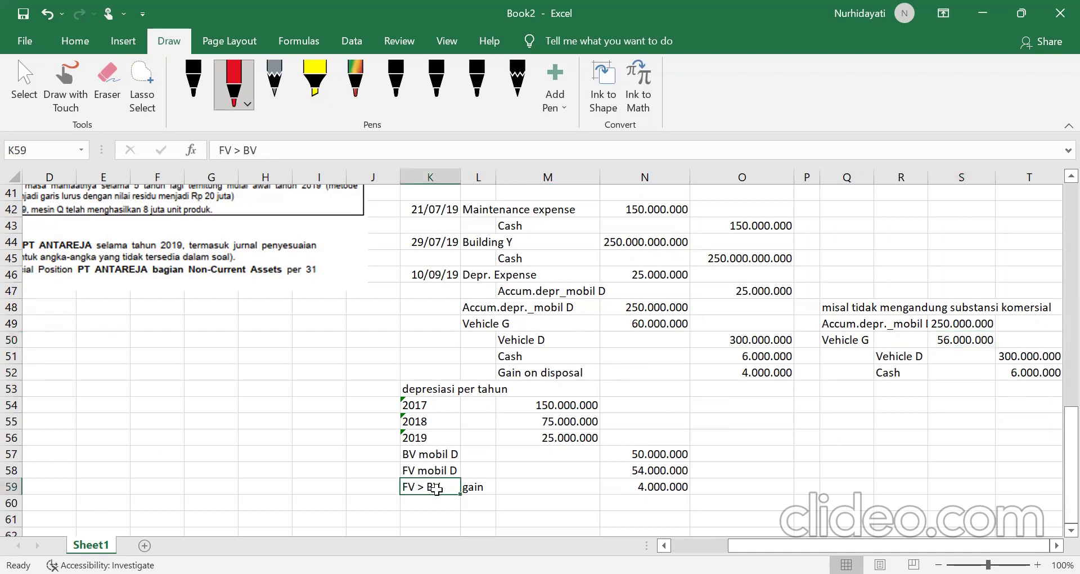
scroll(437, 487, "down", 1)
left_click(433, 472)
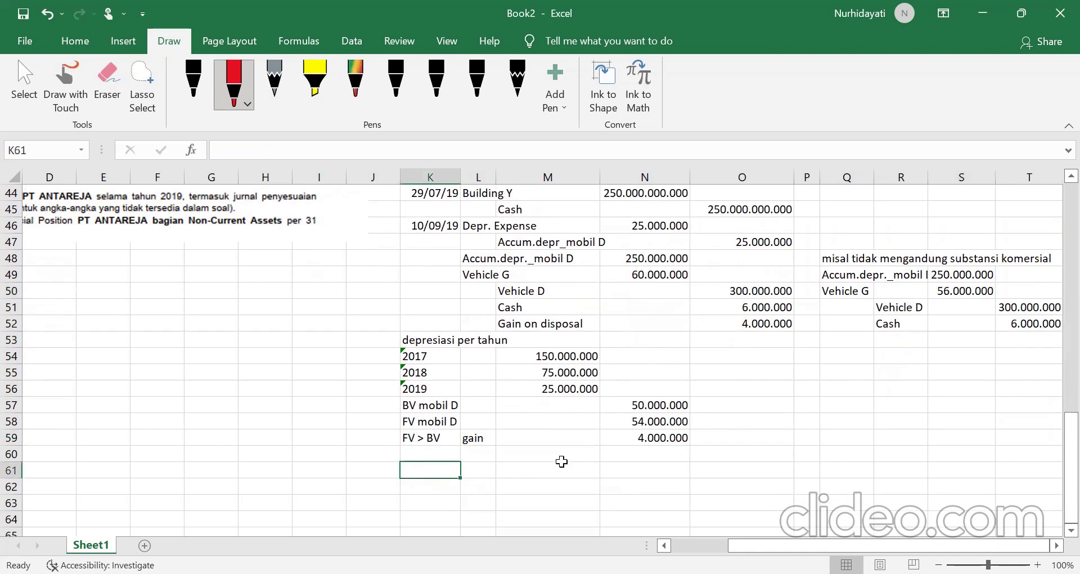
scroll(562, 461, "up", 2)
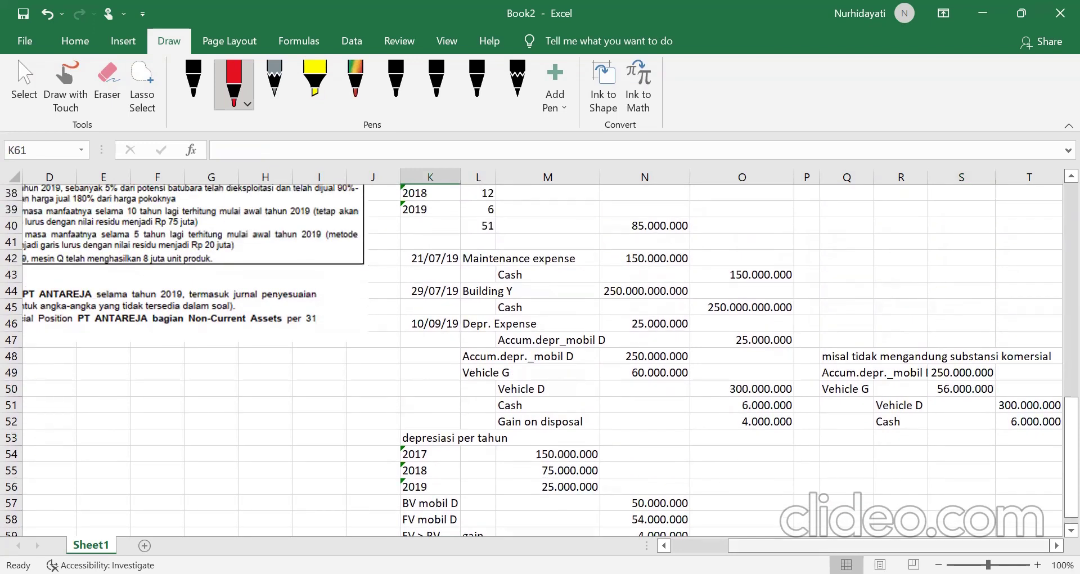
scroll(751, 519, "left", 3)
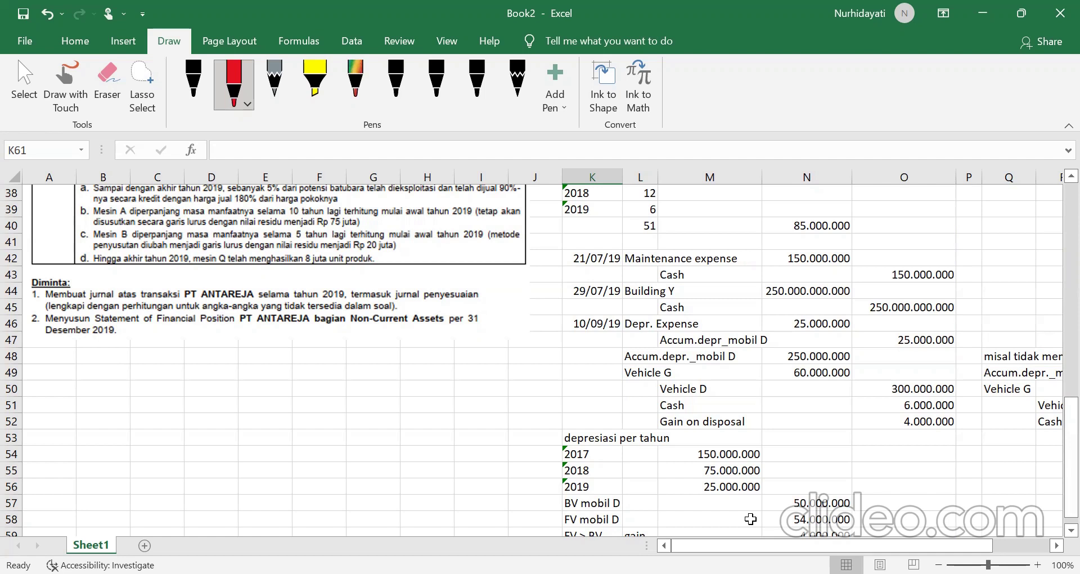
left_click_drag(833, 545, 853, 545)
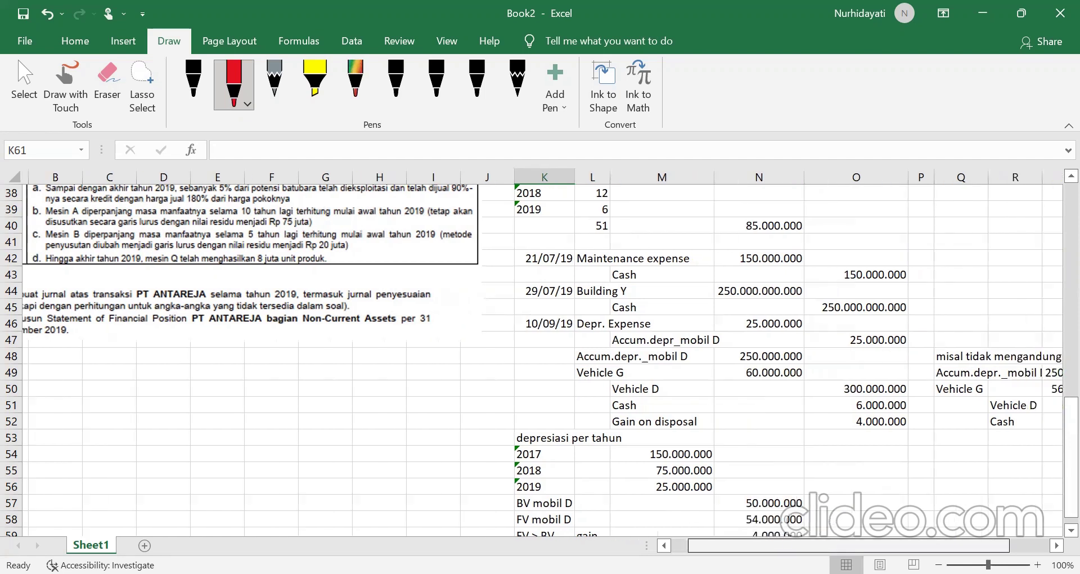
Step: Compare the Vehicle G debit and Cash line in the alternative entry with the original Vehicle G debit and Vehicle D's book value
scroll(906, 491, "down", 1)
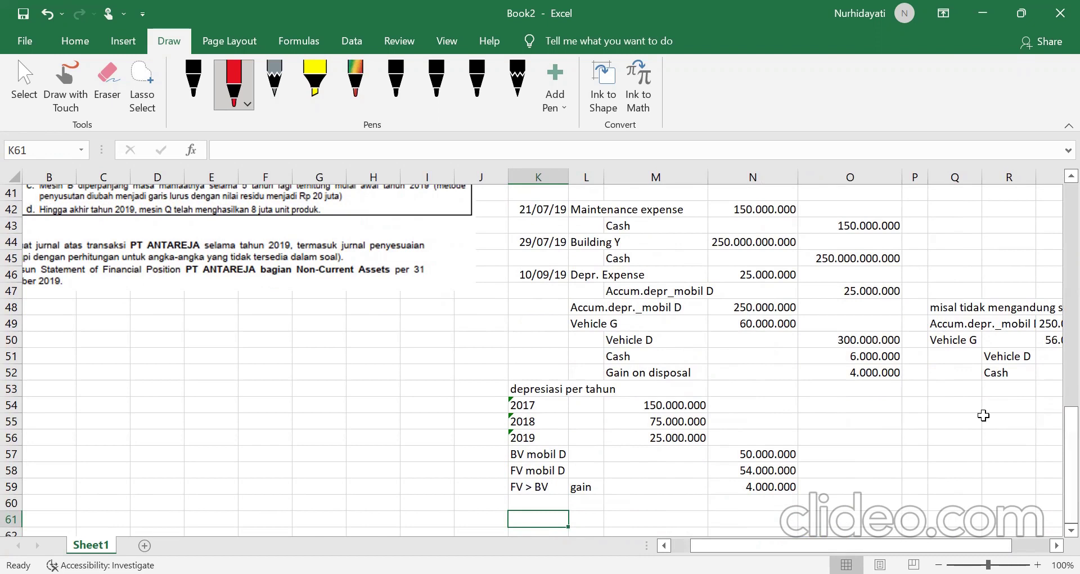
left_click(961, 342)
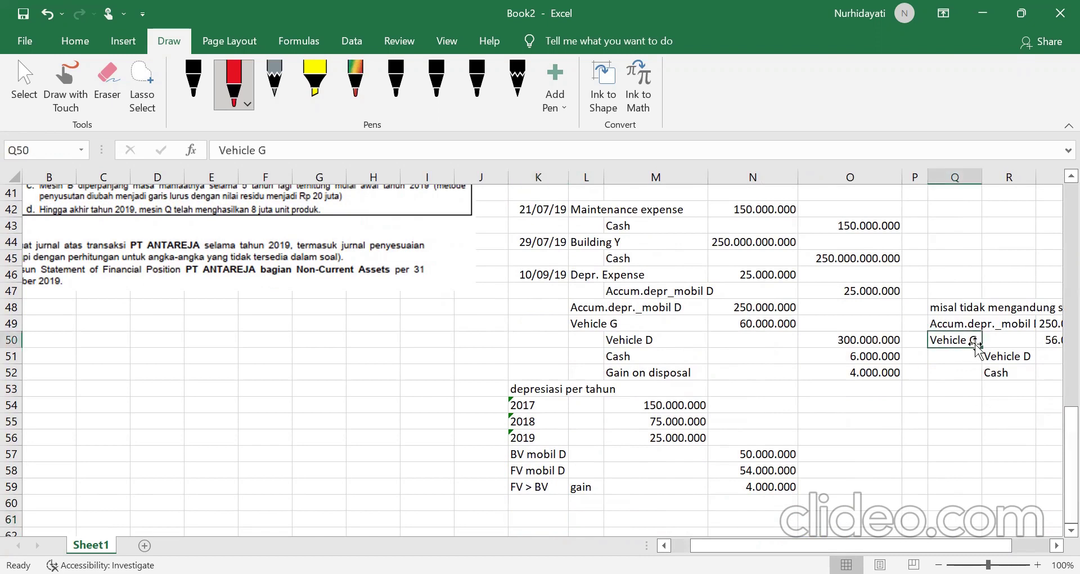
left_click(1044, 343)
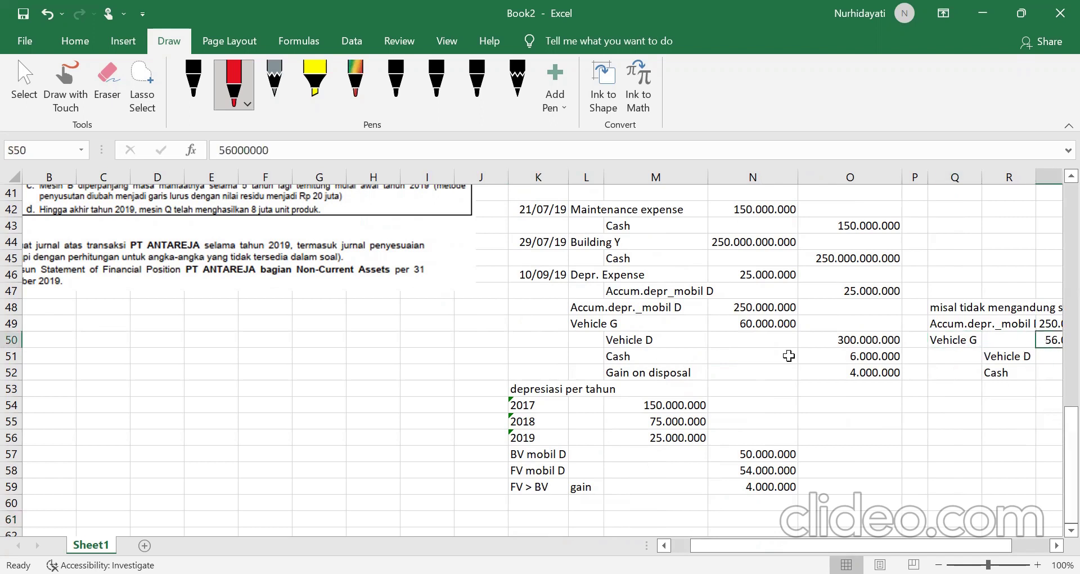
left_click(591, 327)
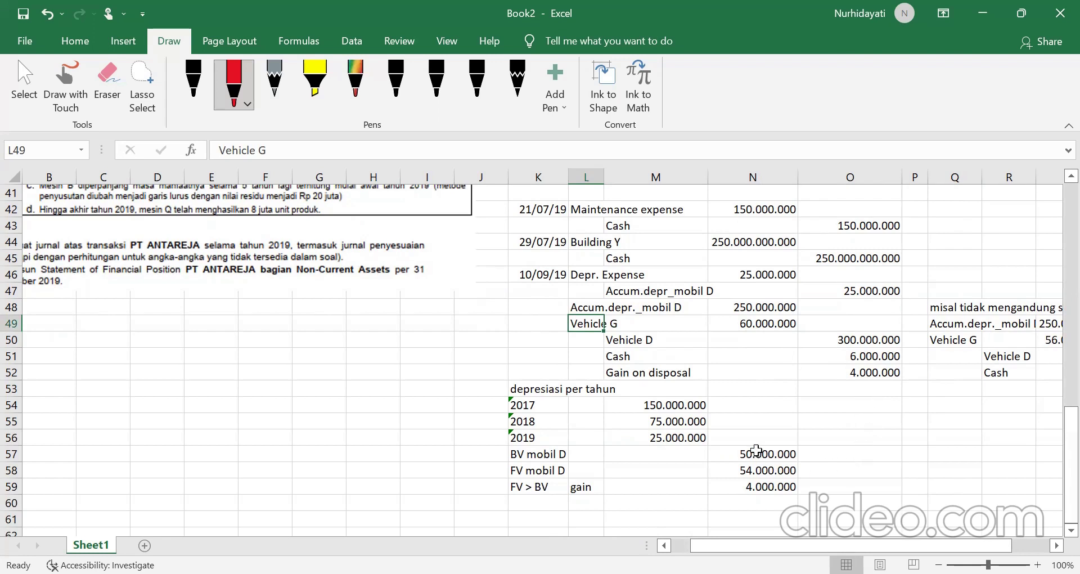
left_click(756, 450)
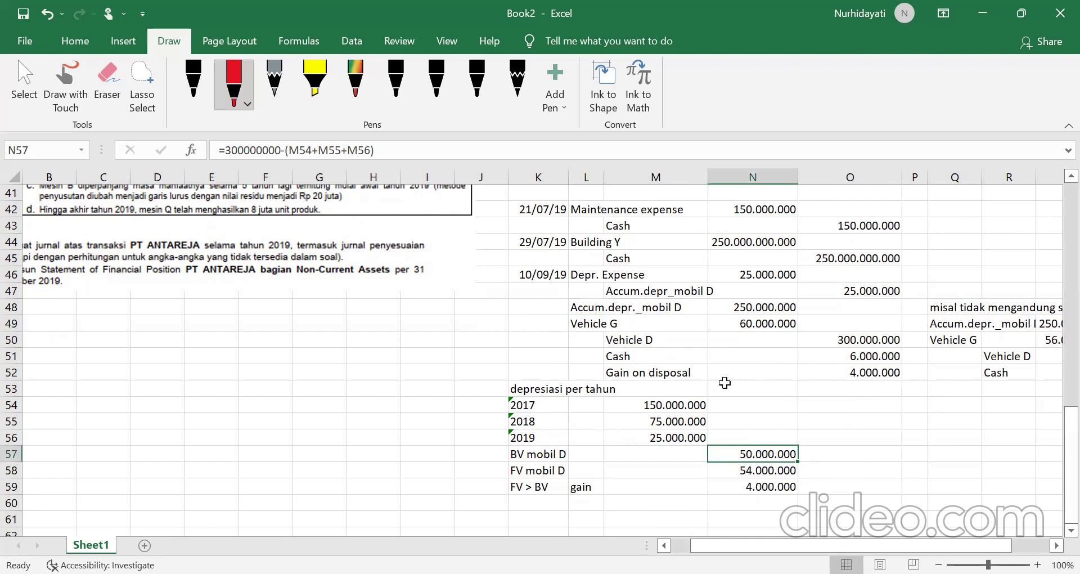
left_click(582, 323)
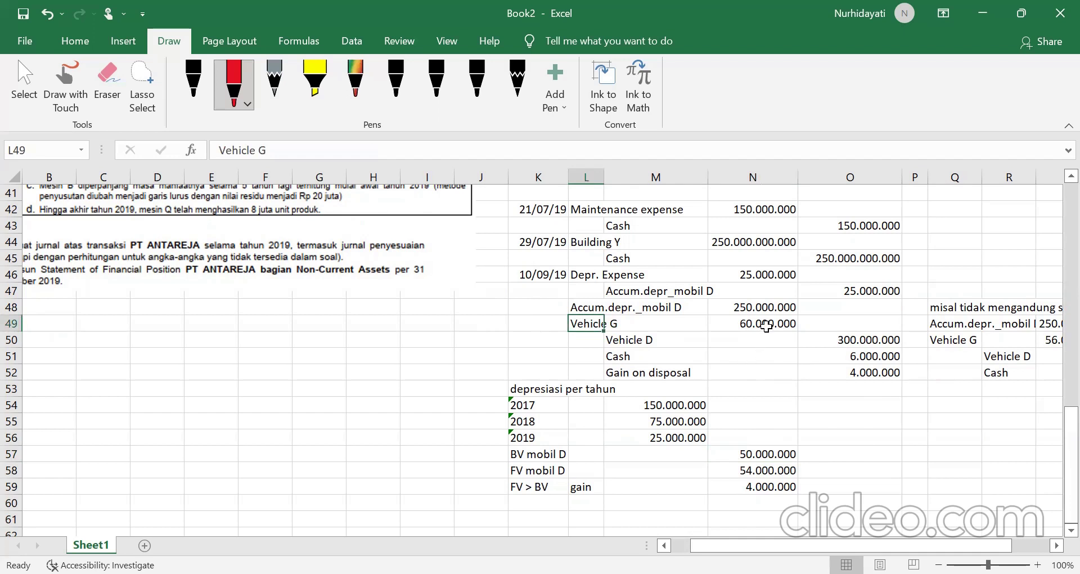
left_click(766, 325)
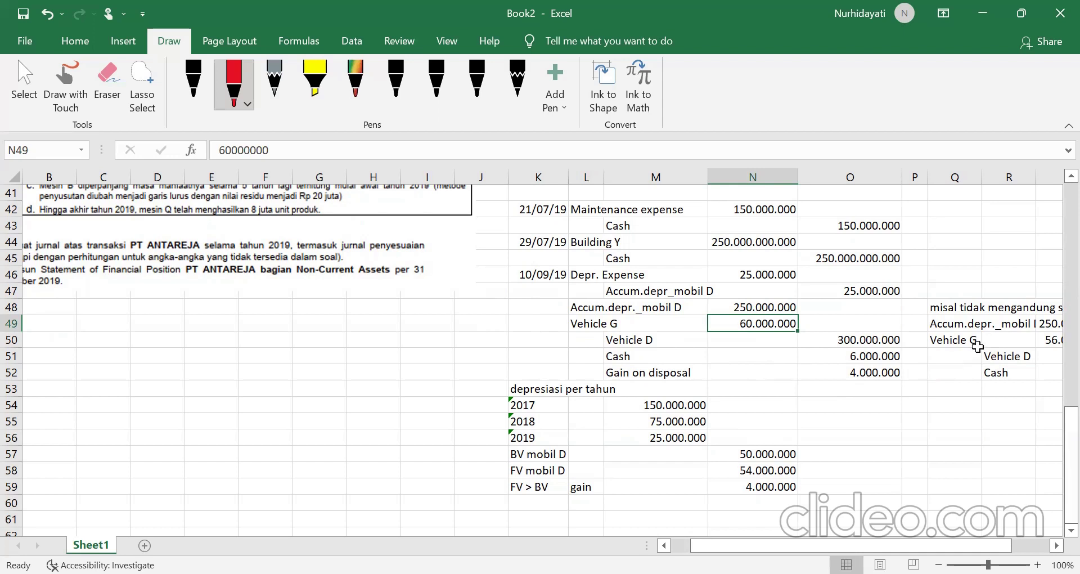
left_click(978, 340)
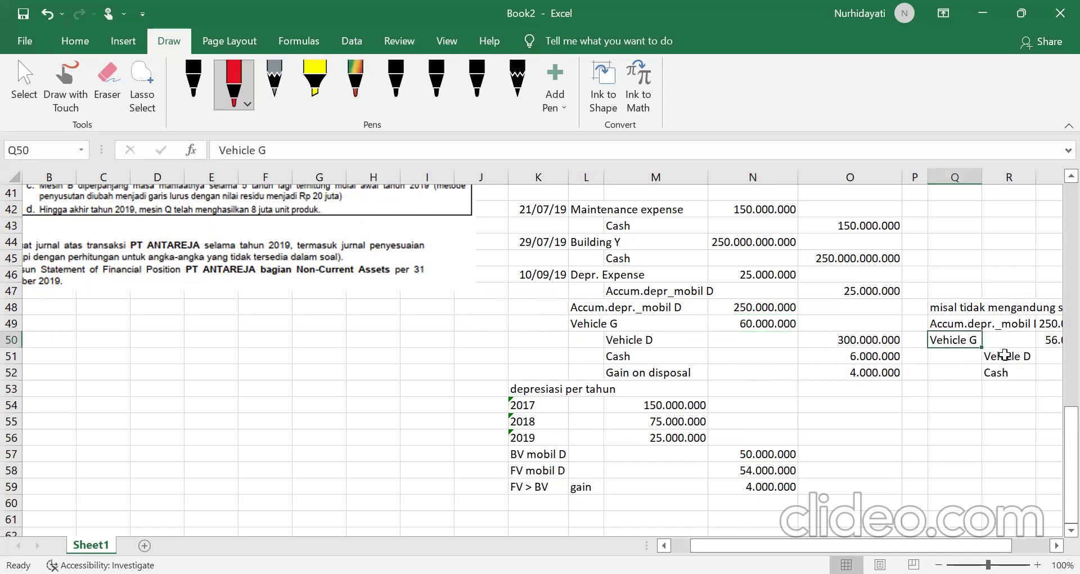
left_click(1017, 378)
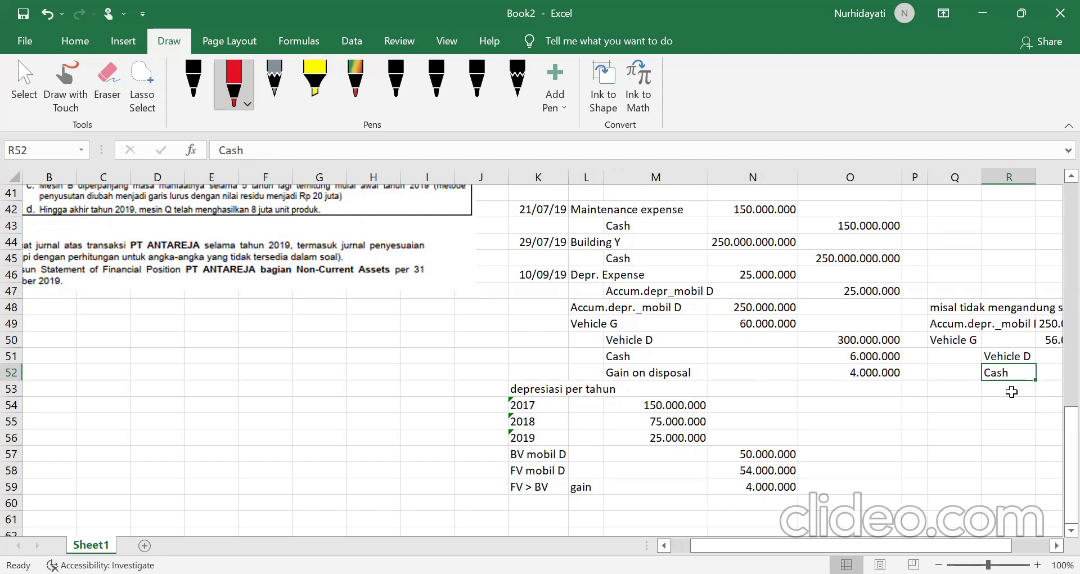
Step: Check the Vehicle G debit in S50 and the linked Cash credit in T52 of the entry without commercial substance
key("Right")
key("Right")
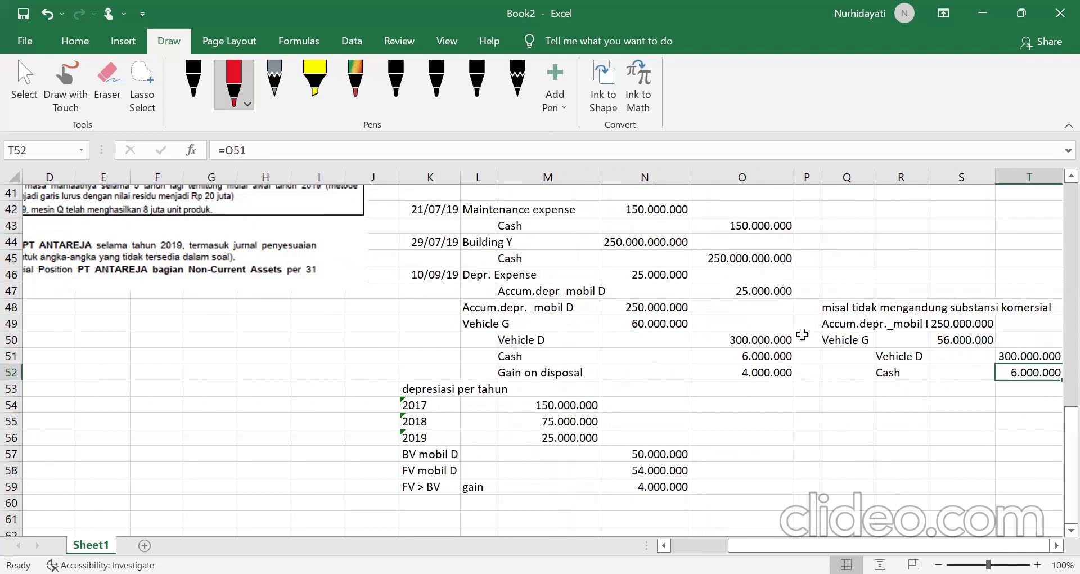
left_click(826, 338)
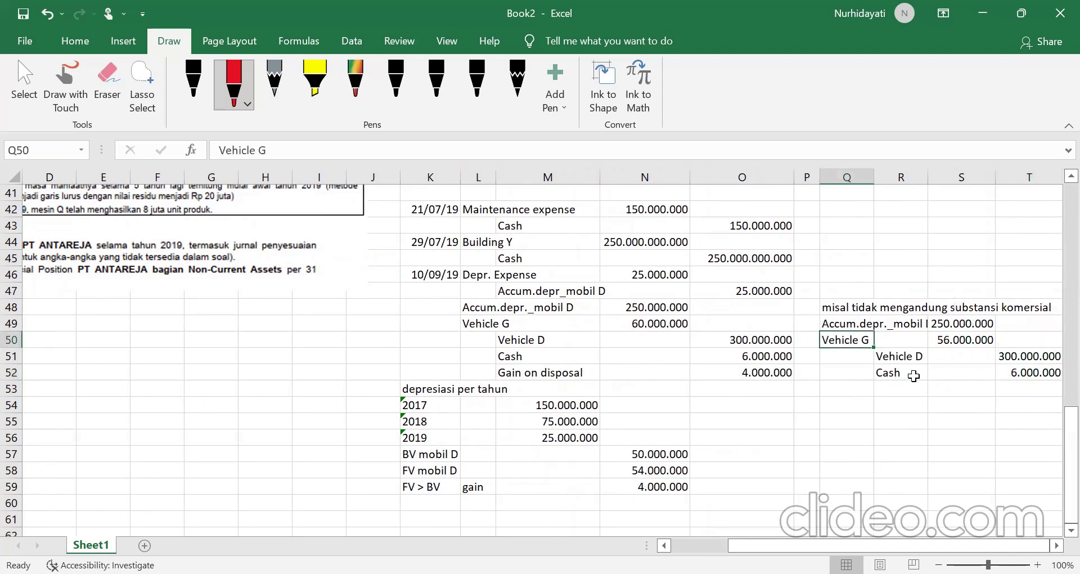
left_click(965, 342)
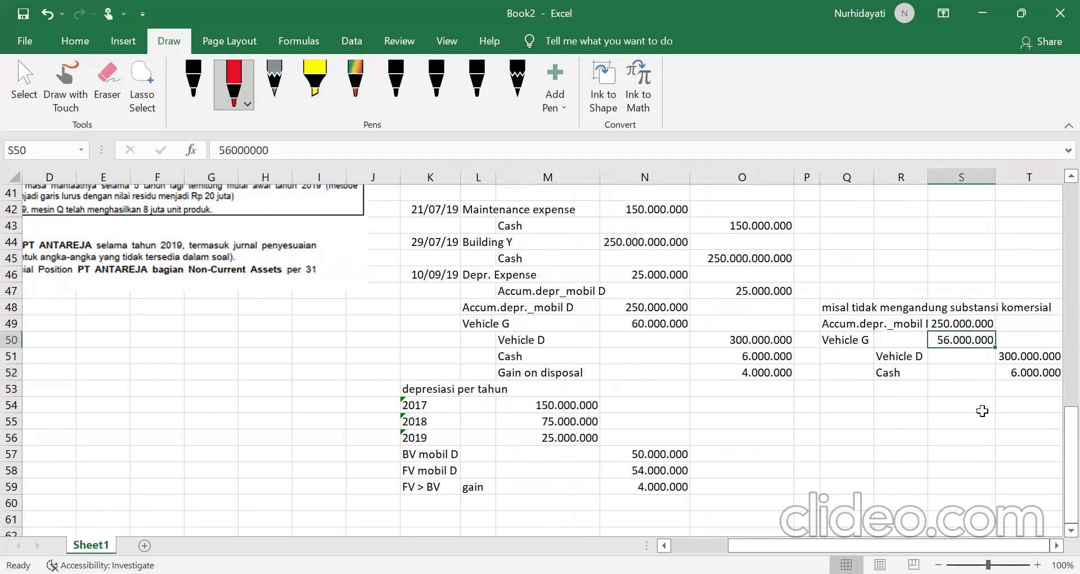
left_click(1017, 388)
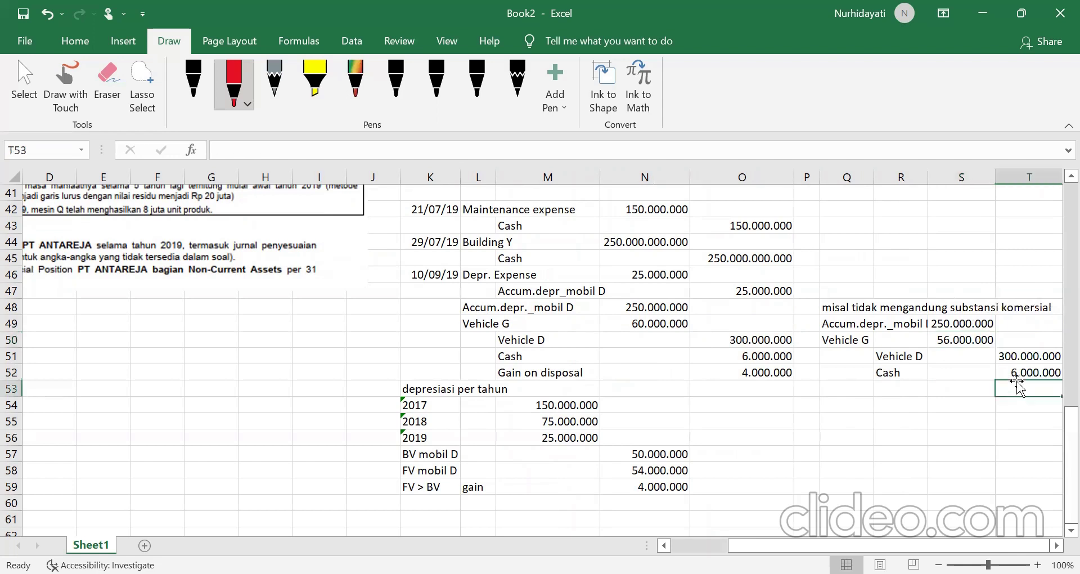
left_click(1000, 373)
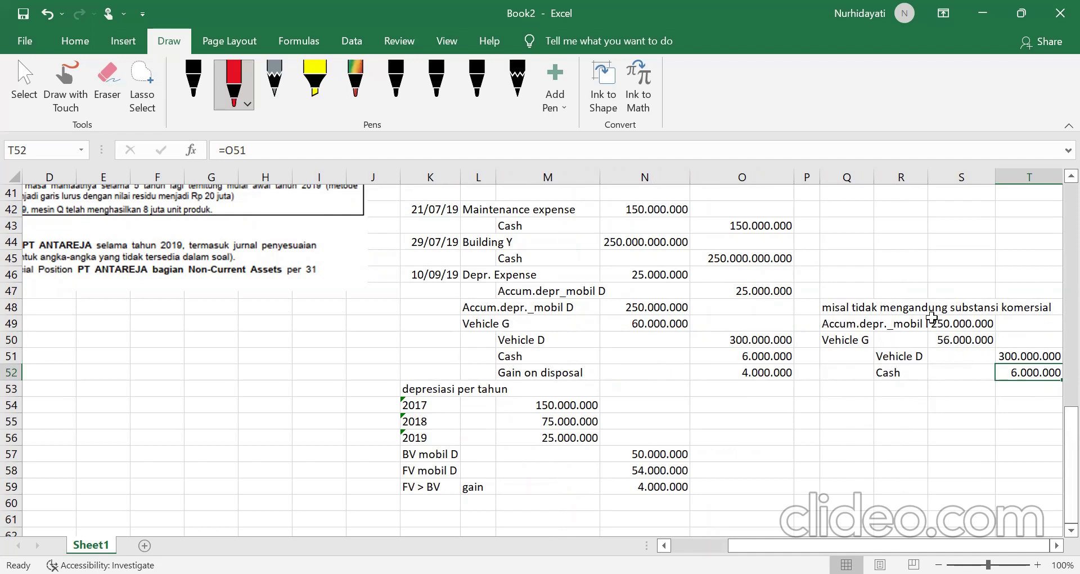
left_click(907, 374)
left_click(1021, 375)
left_click_drag(760, 545, 703, 545)
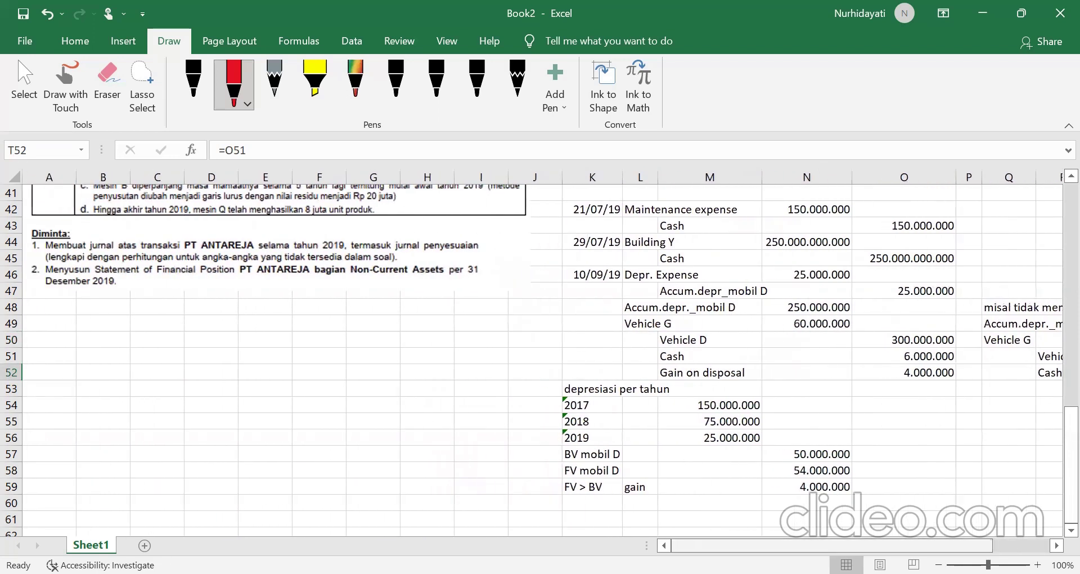
Step: Review how the FV > BV gain relates to the original Vehicle G debit, the Gain on disposal credit and the alternative entry
left_click(601, 487)
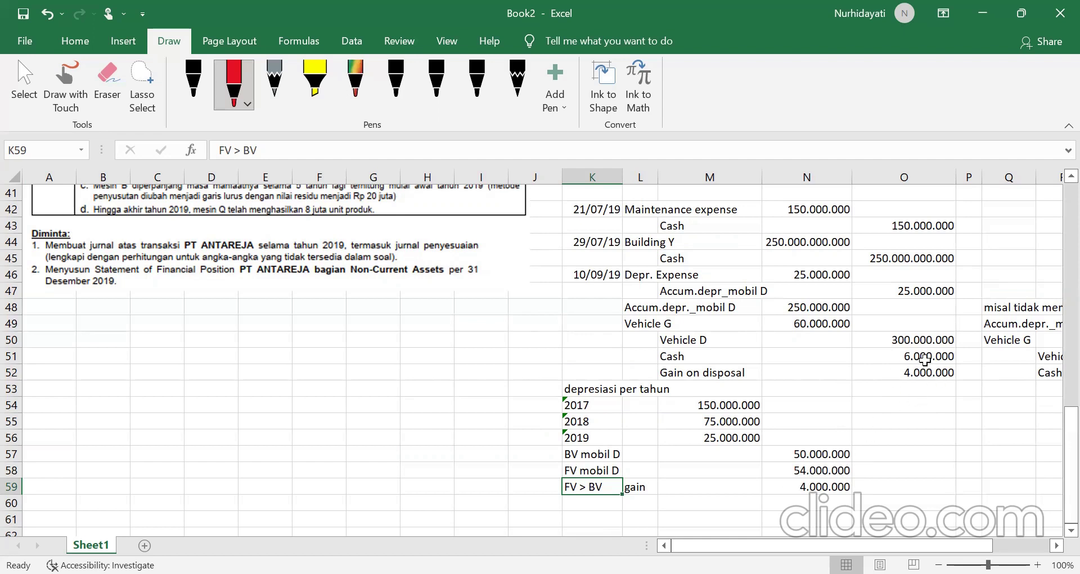
left_click(647, 320)
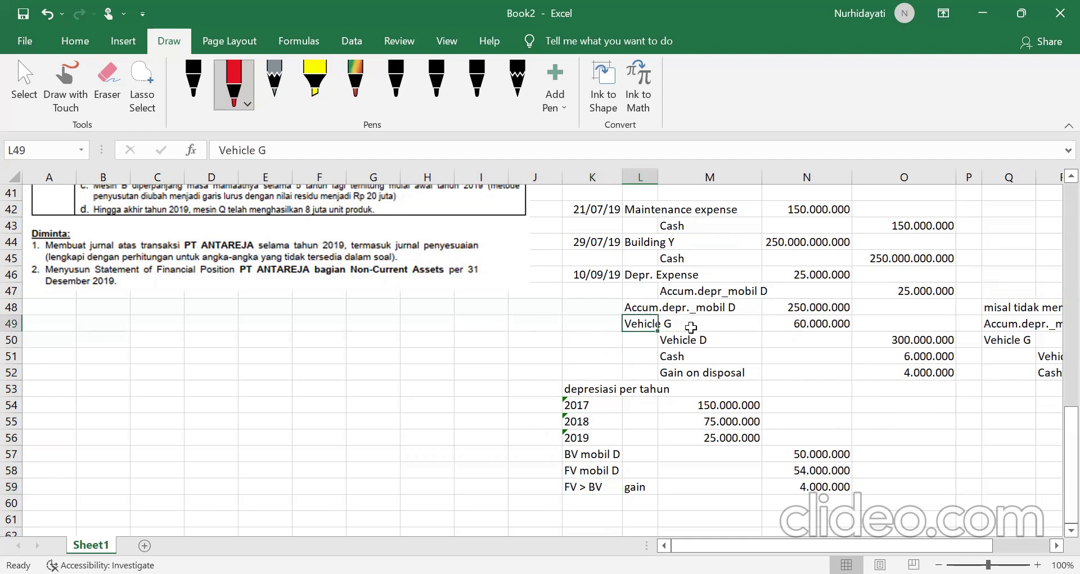
left_click(791, 325)
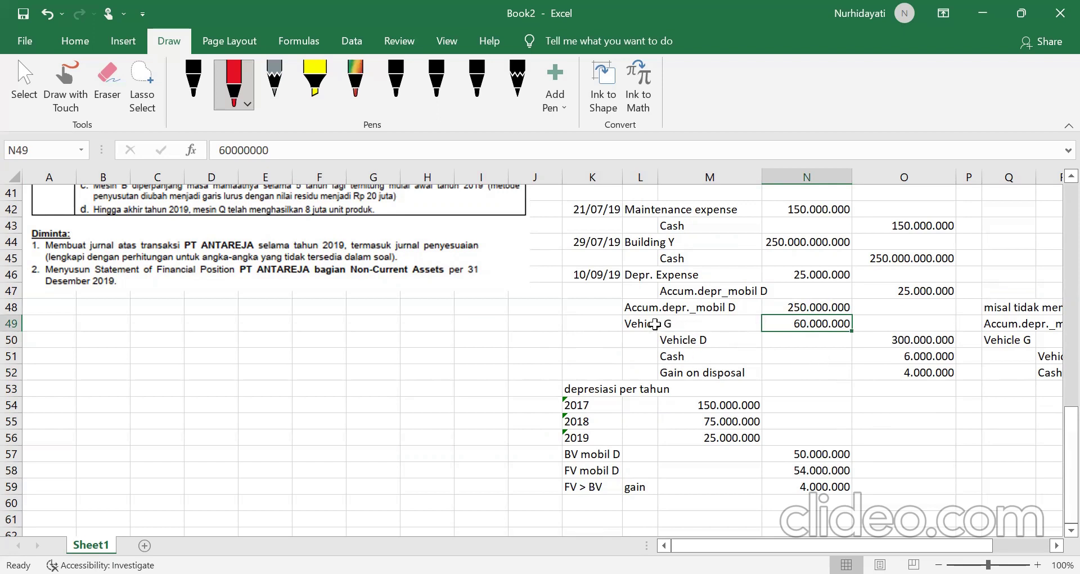
left_click(655, 325)
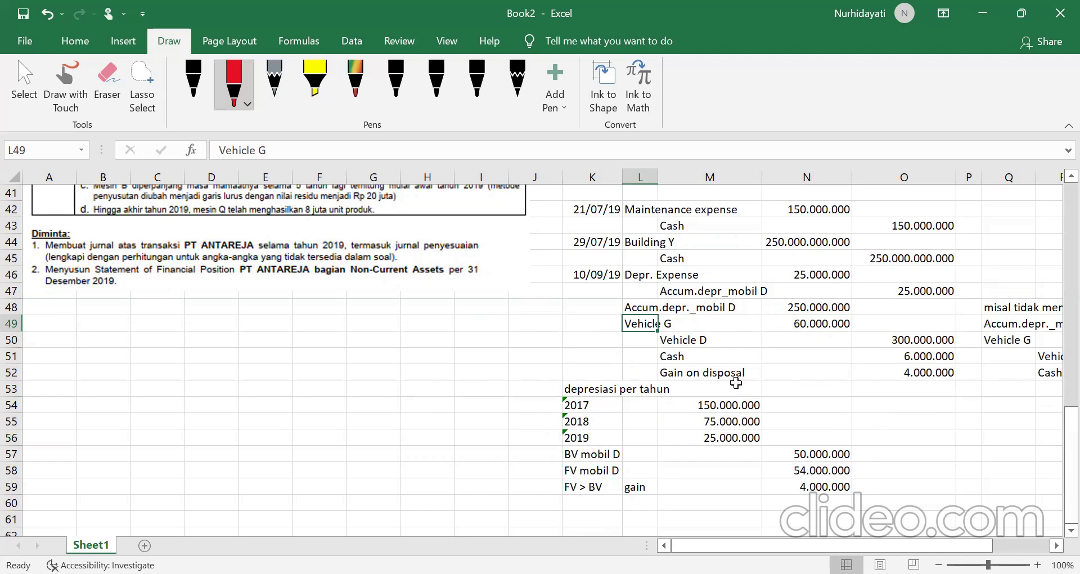
left_click(731, 374)
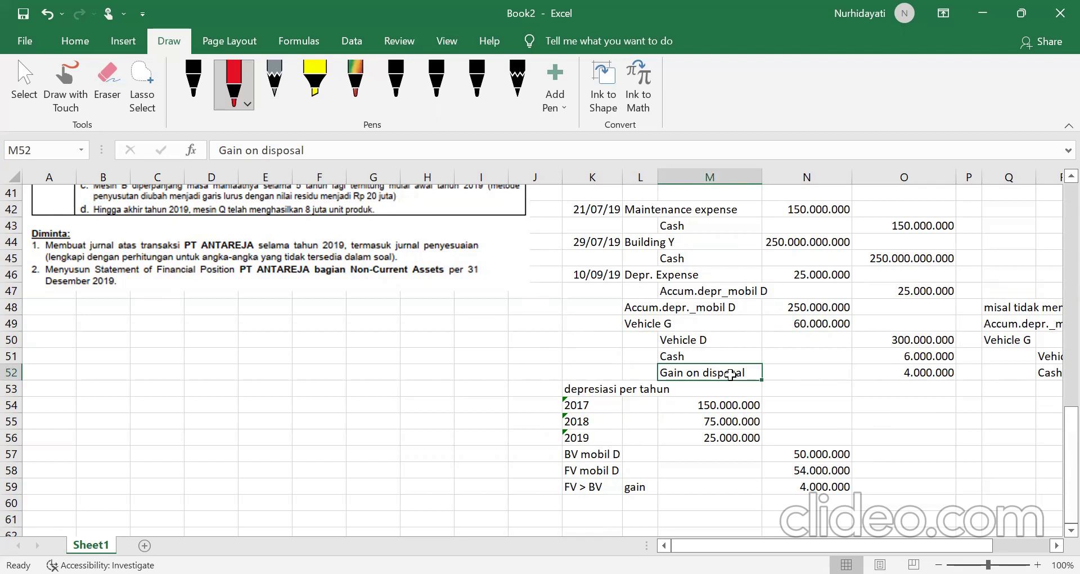
left_click(898, 377)
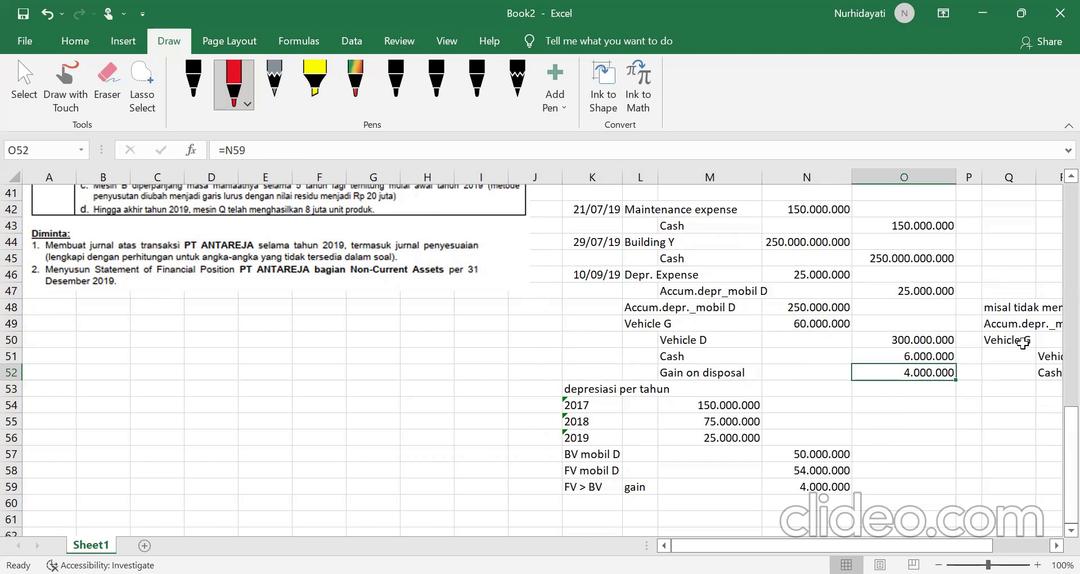
left_click(1017, 343)
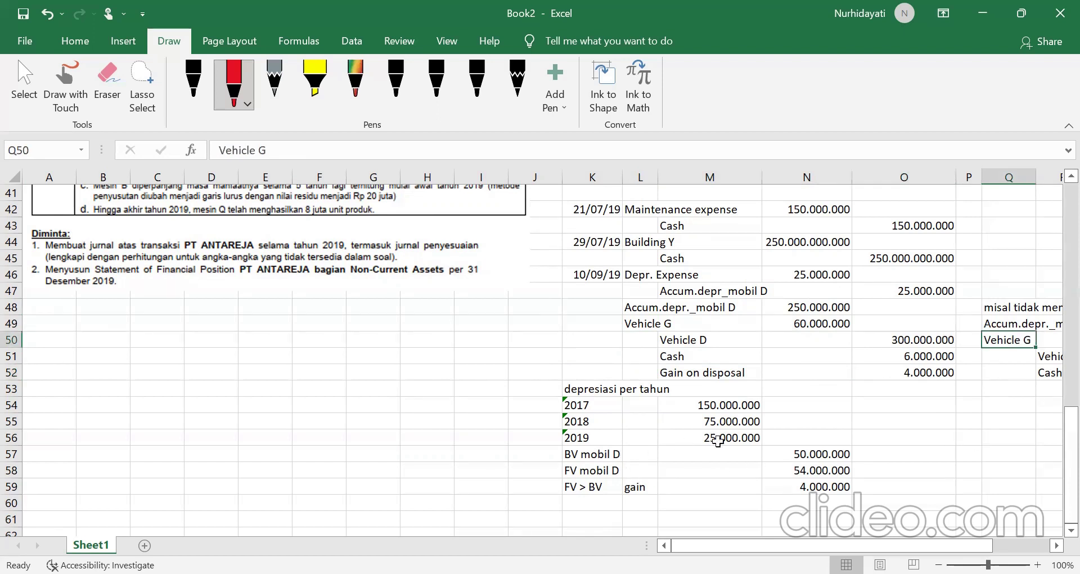
left_click(1028, 375)
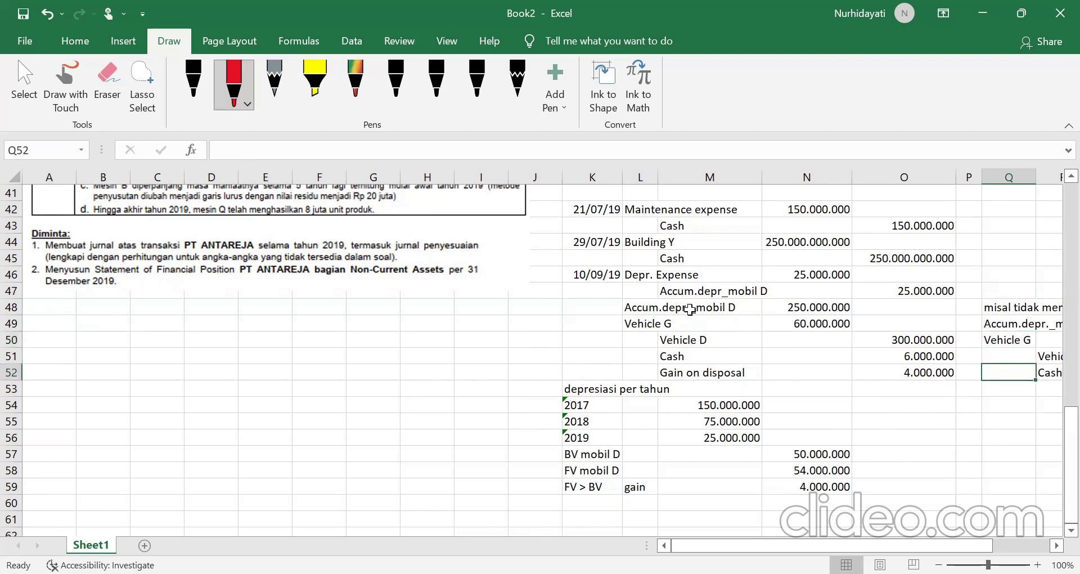
left_click(615, 483)
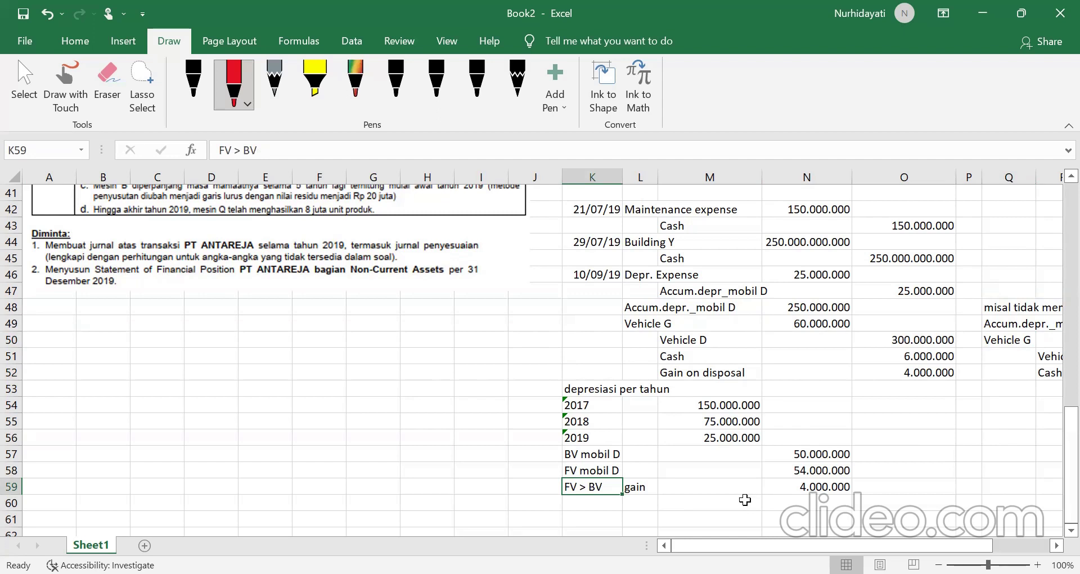
Step: Enter 1 oct 19 as the date of the next journal entry in K61, below the Vehicle D gain calculation
key("Return")
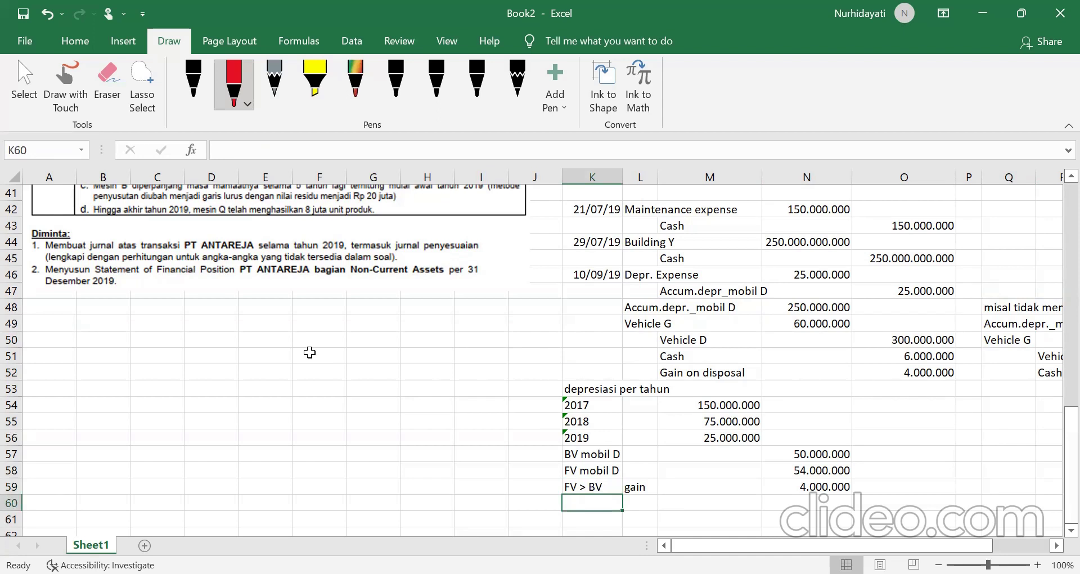
key("Down")
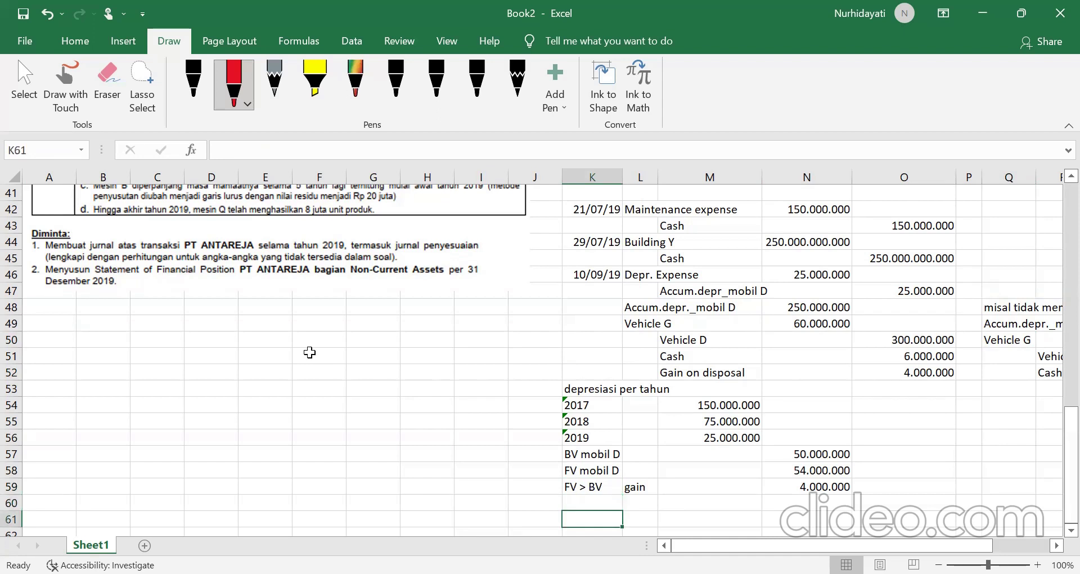
scroll(366, 324, "up", 7)
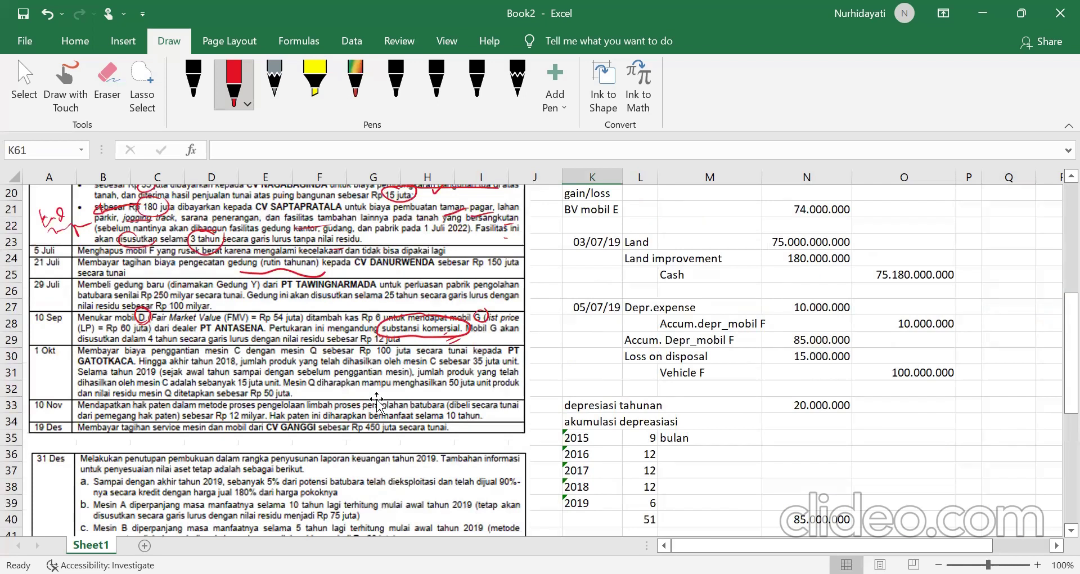
scroll(377, 402, "down", 7)
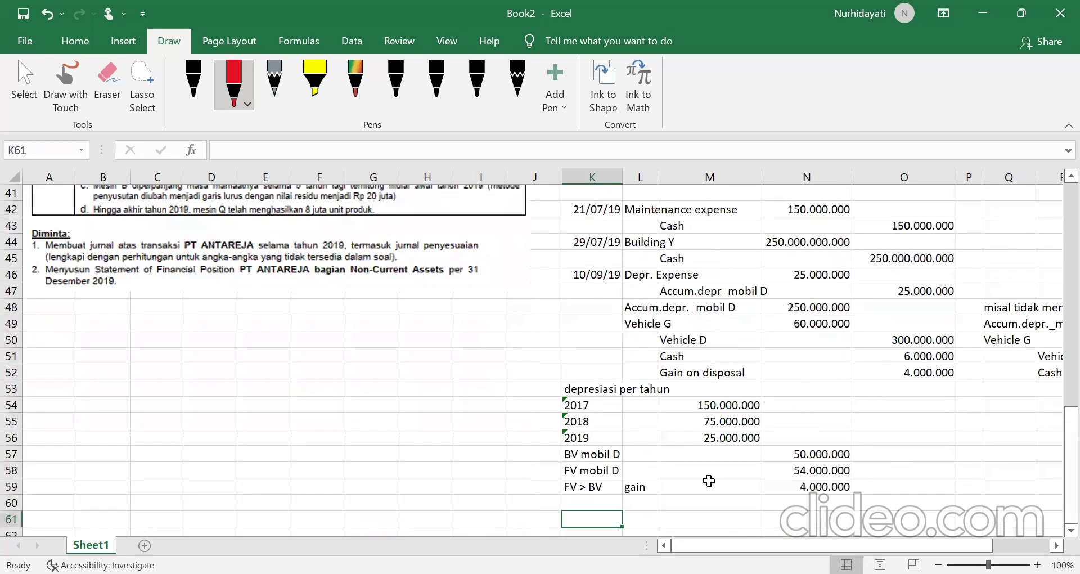
type("1 o")
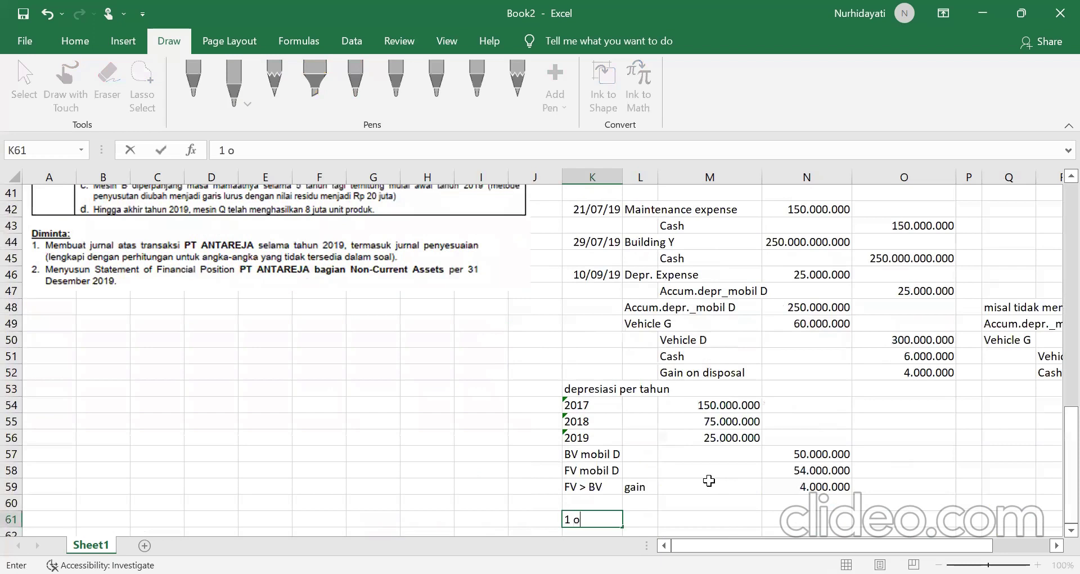
type("ct 19")
key("Tab")
Step: Read the 1 Okt transaction on replacing machine C with machine Q in the problem text and locate the new entry's row
scroll(199, 293, "up", 4)
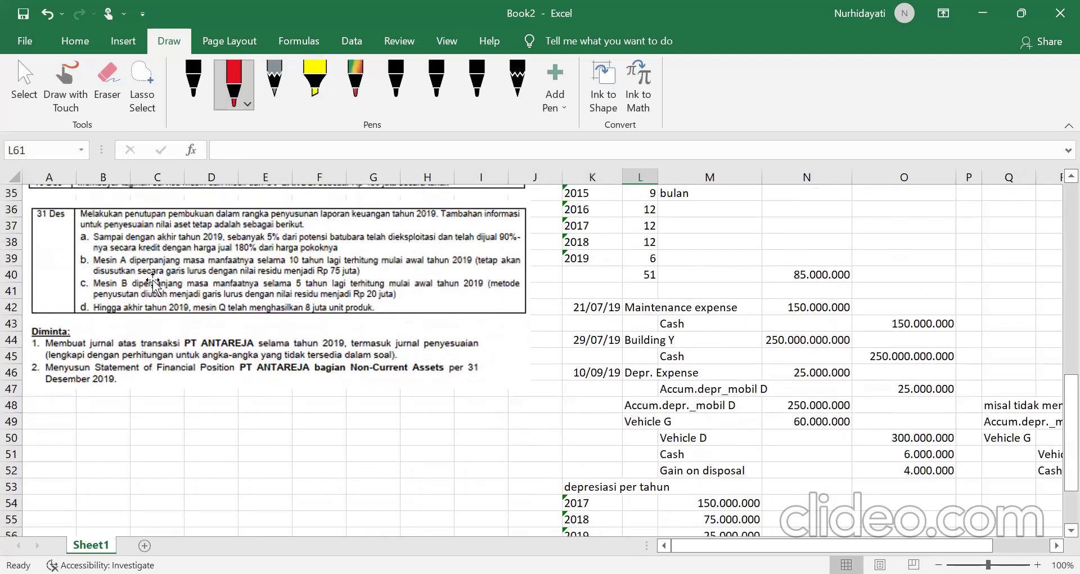
scroll(199, 292, "up", 1)
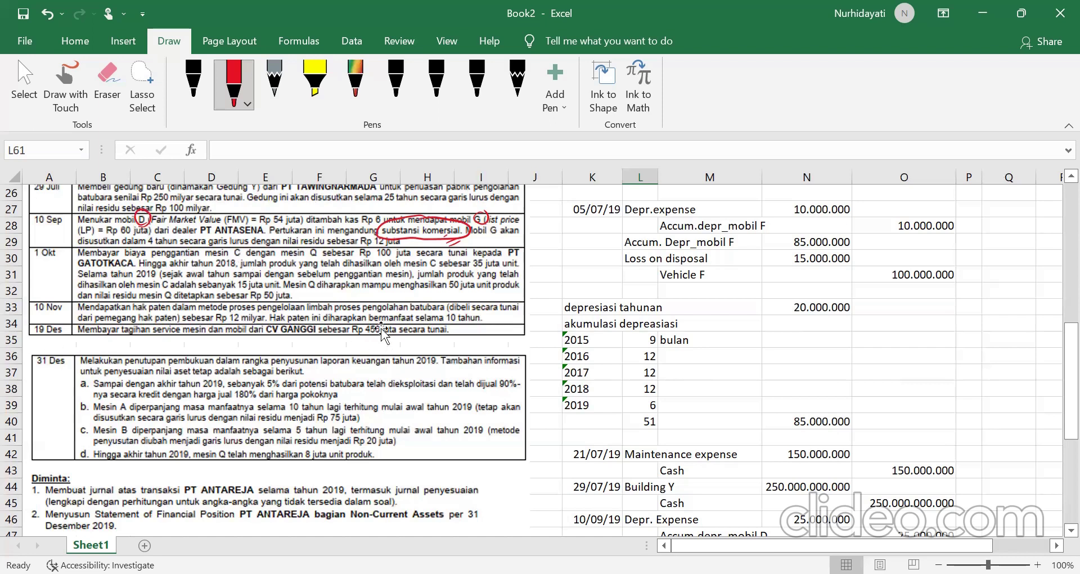
scroll(375, 321, "down", 1)
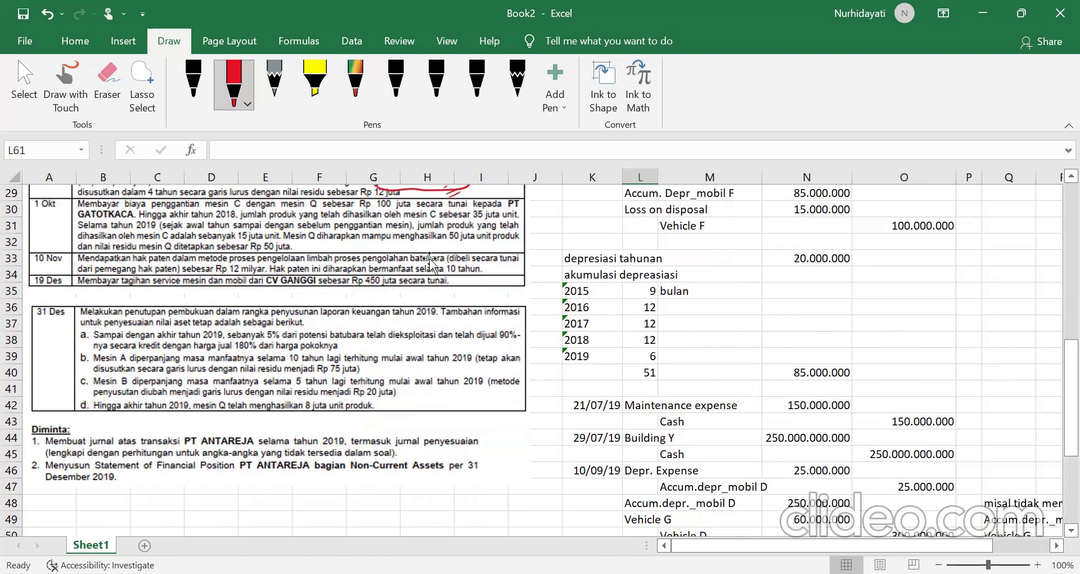
scroll(660, 360, "down", 3)
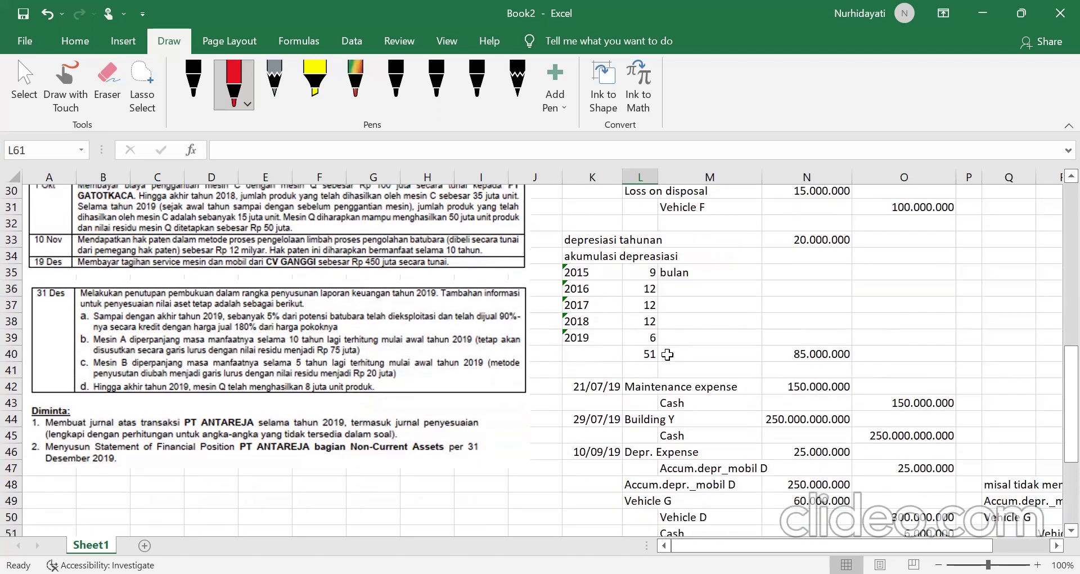
scroll(660, 363, "down", 3)
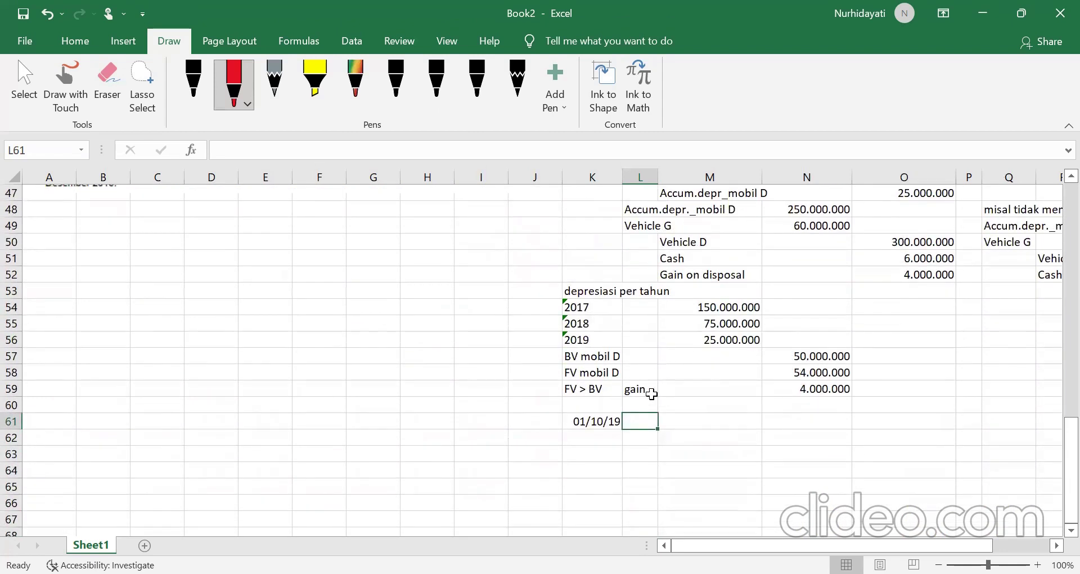
scroll(633, 430, "up", 2)
scroll(632, 431, "up", 5)
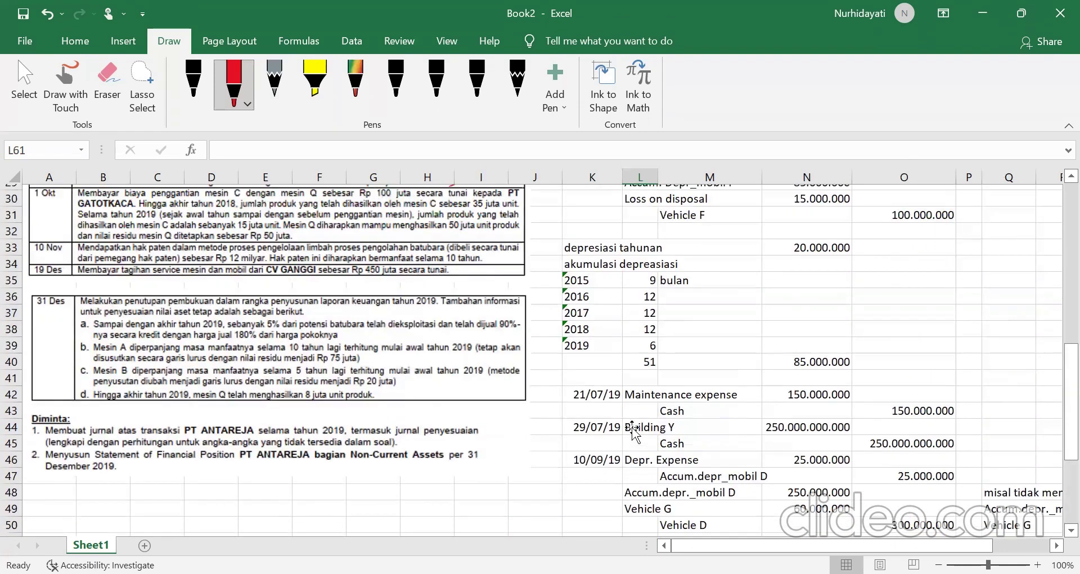
Step: Enter the 01/10/19 entry's account names: Depr.expense in L61 and Accum.depr_Mesin C indented in M62
scroll(633, 430, "down", 6)
scroll(632, 431, "down", 1)
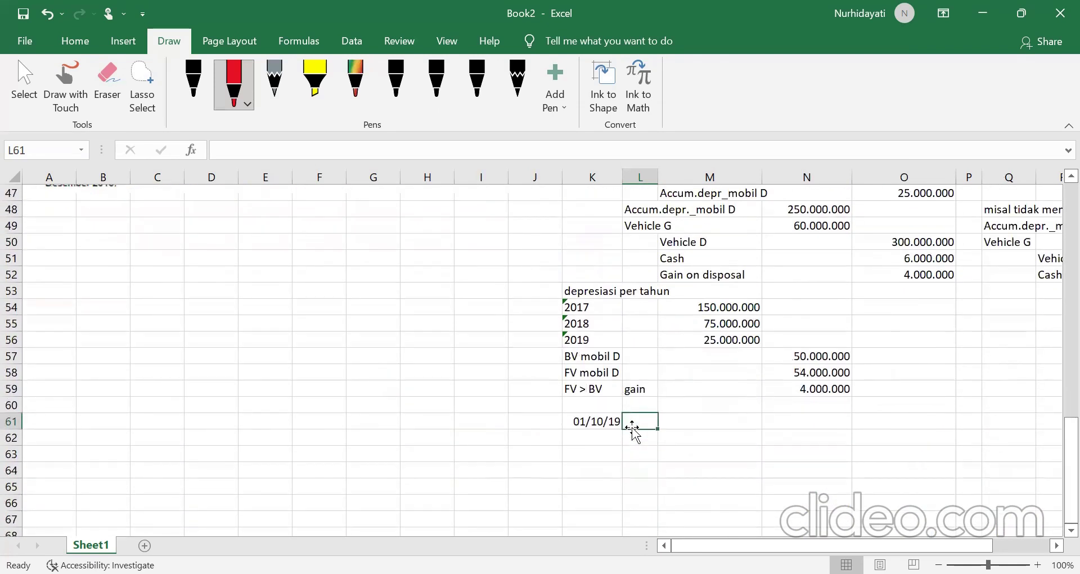
type("Depr.expense")
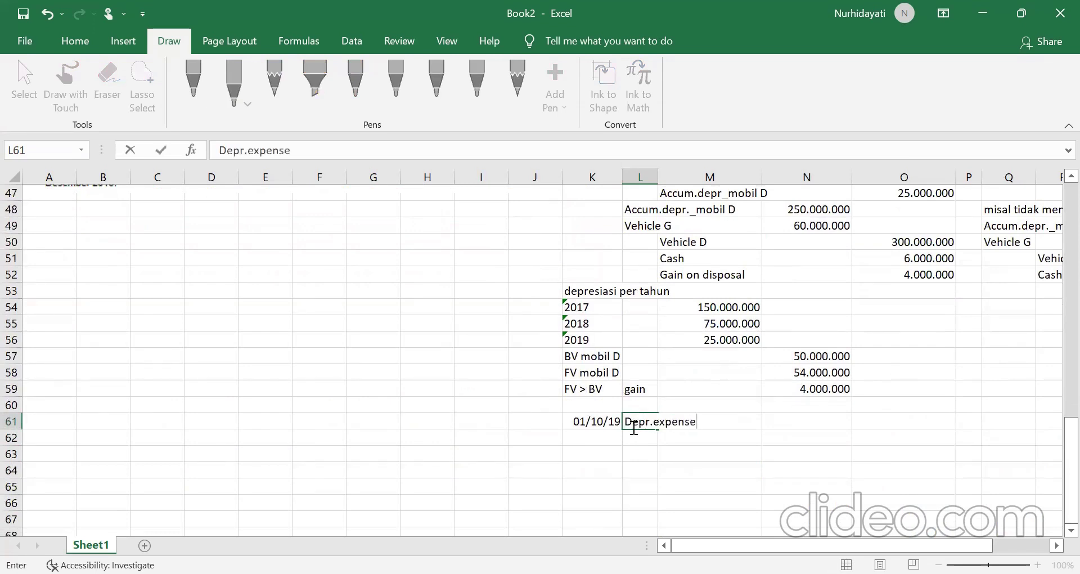
key("Return")
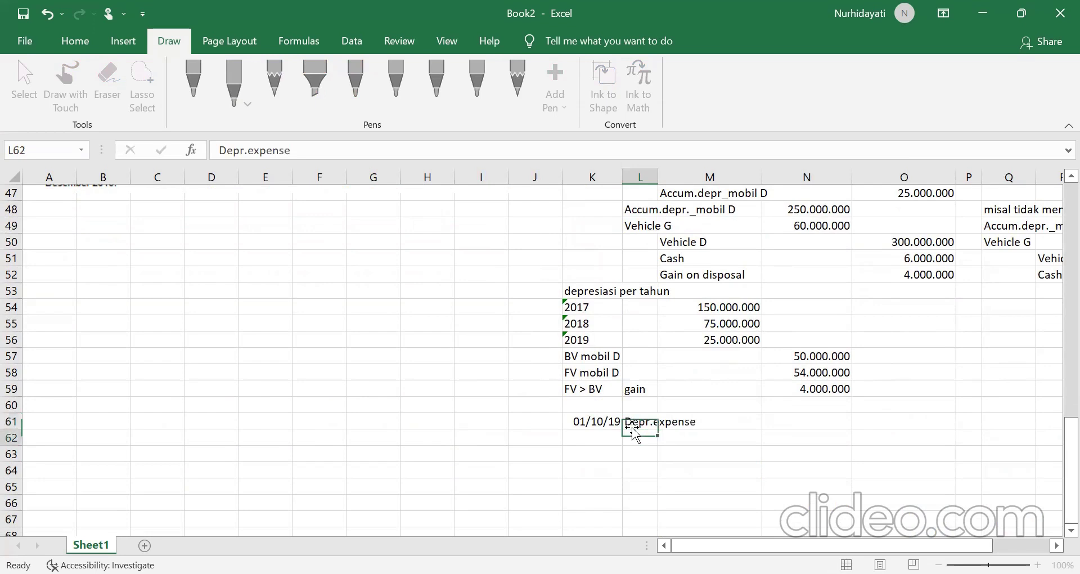
key("Right")
type("Ac")
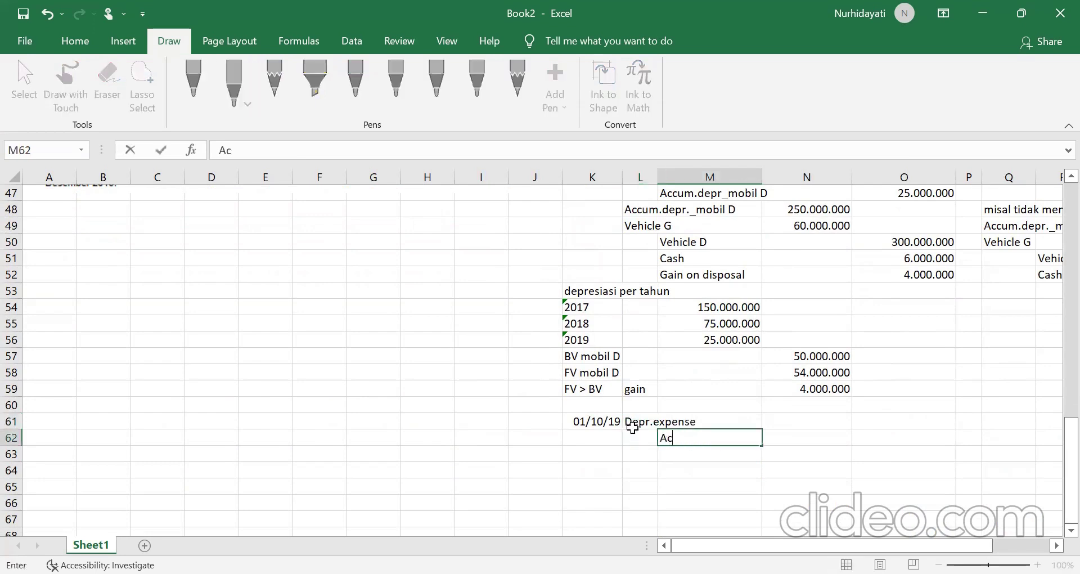
type("umum.depr")
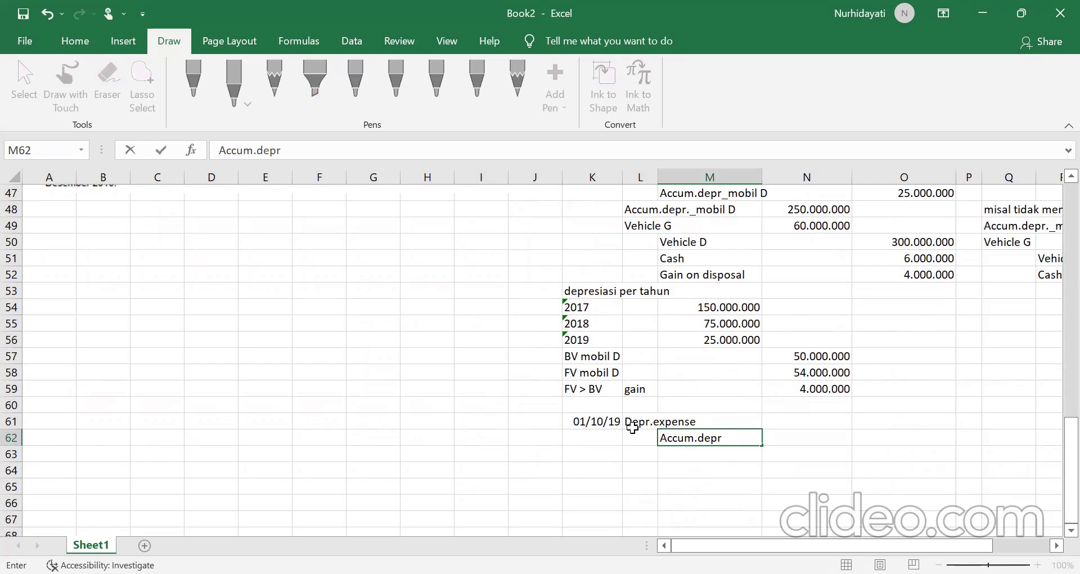
type("_Mesin C")
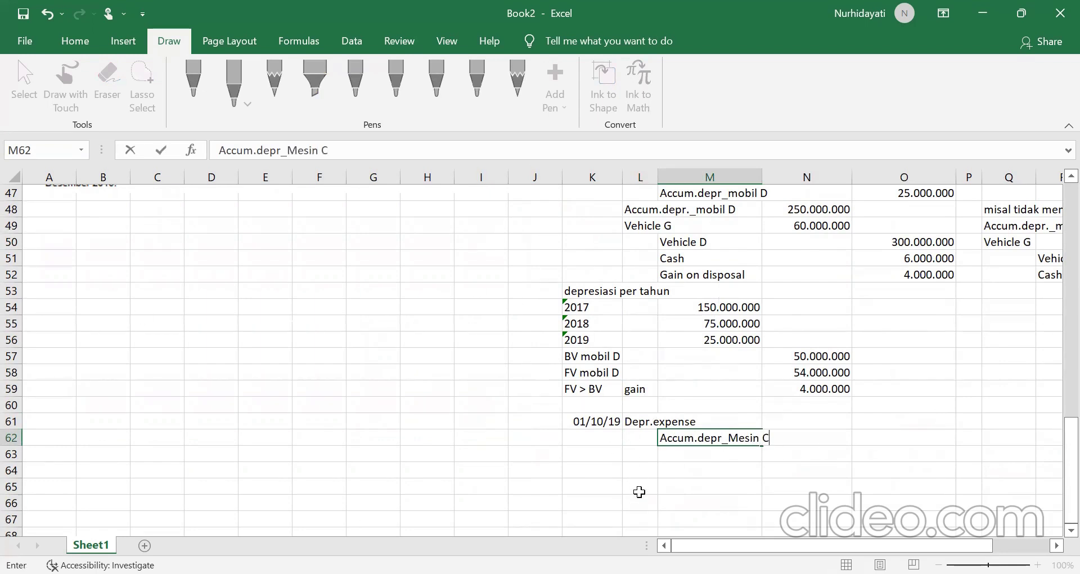
left_click(641, 455)
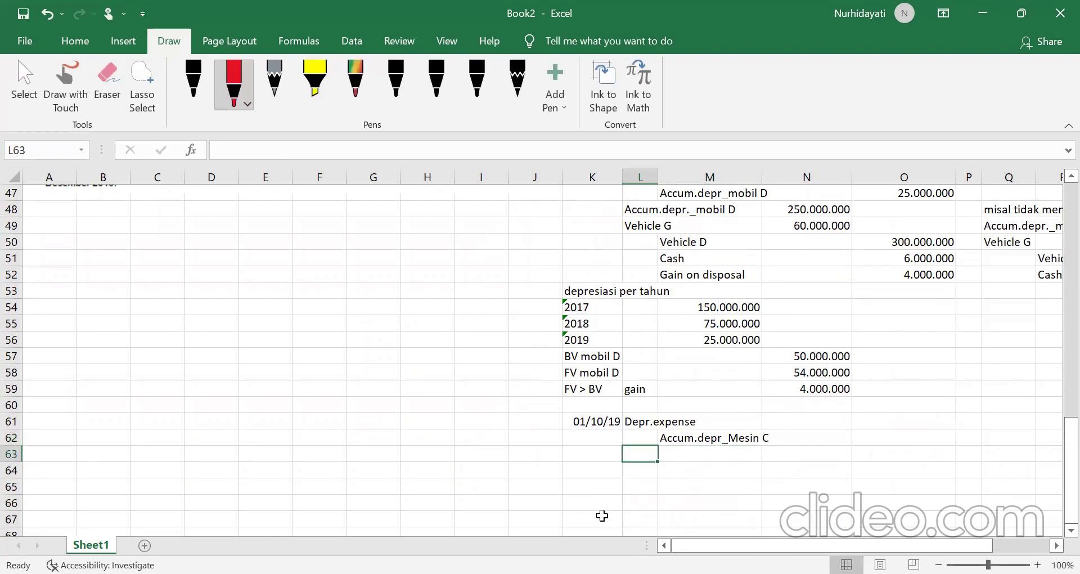
Step: Label K67, a few rows below the new entry, as akumulasi depresiasi sd 31 Des 2018
scroll(602, 508, "down", 1)
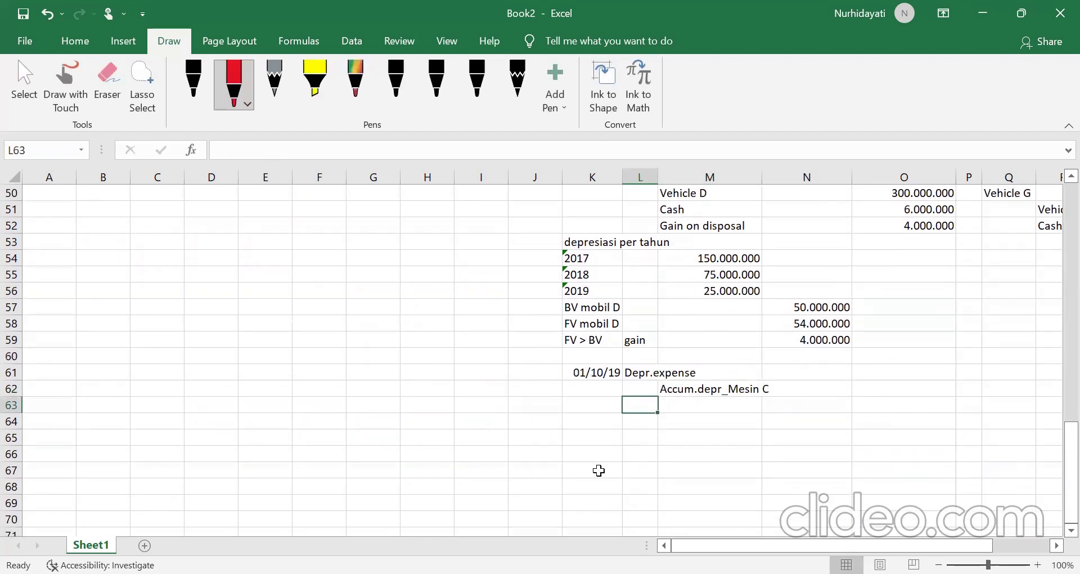
left_click(610, 466)
type("akumul")
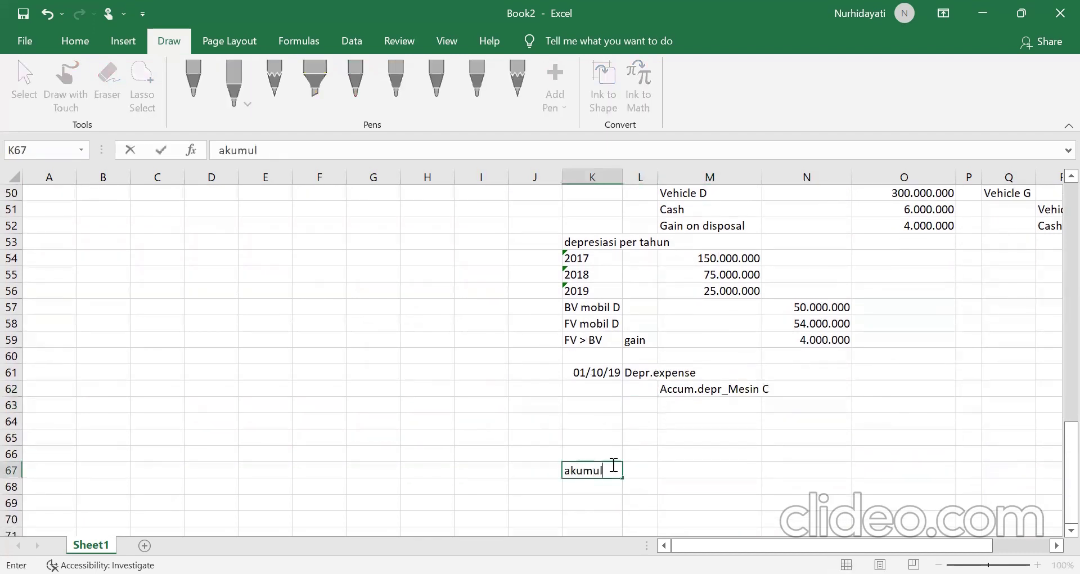
type("asi depresiasi sd")
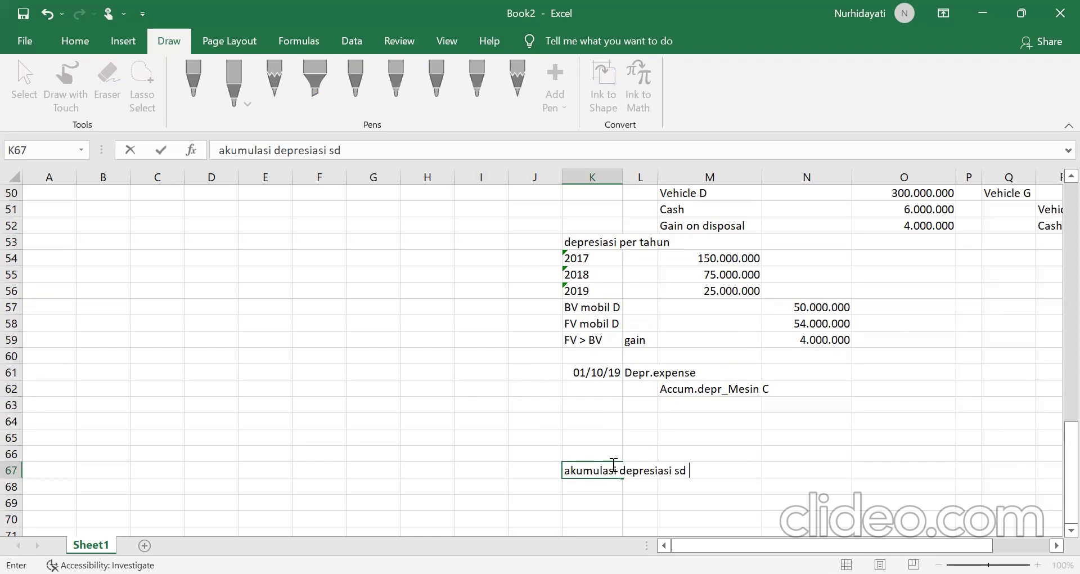
type(" 1 Ok")
type("t 201")
key("BackSpace")
key("BackSpace")
key("BackSpace")
key("BackSpace")
key("BackSpace")
key("BackSpace")
key("BackSpace")
key("BackSpace")
type("31 Des 201")
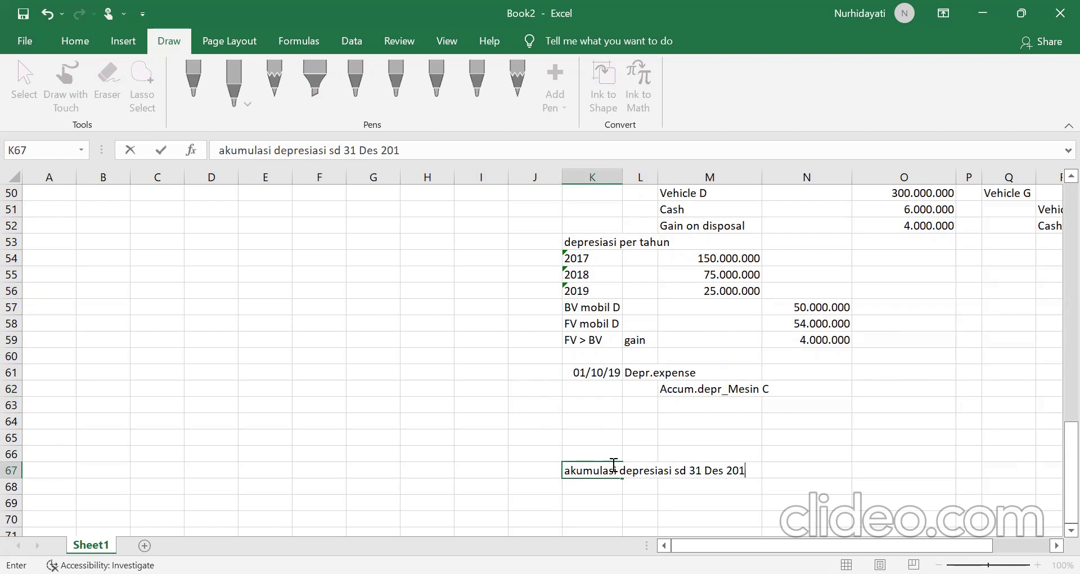
type("8")
key("Return")
Step: Review machine C's transaction and asset data in the problem text and label K68 as tarif
scroll(549, 446, "up", 11)
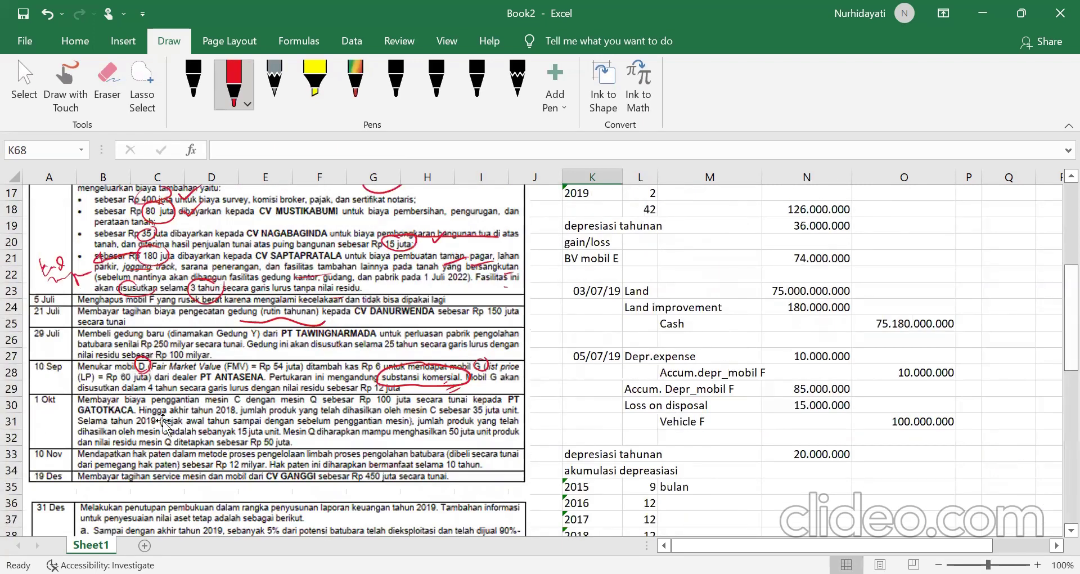
scroll(164, 416, "down", 1)
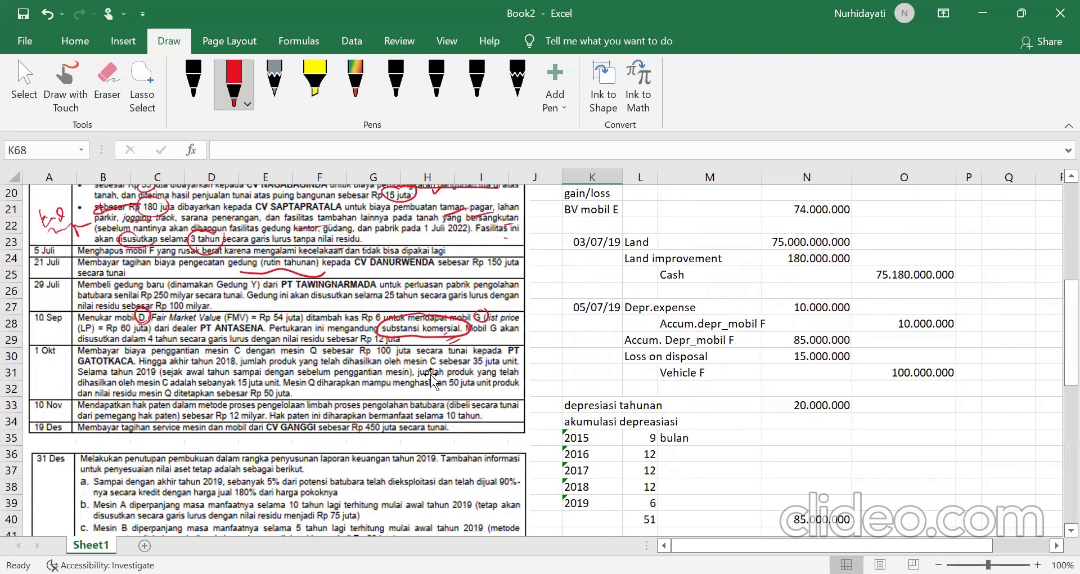
scroll(405, 352, "up", 6)
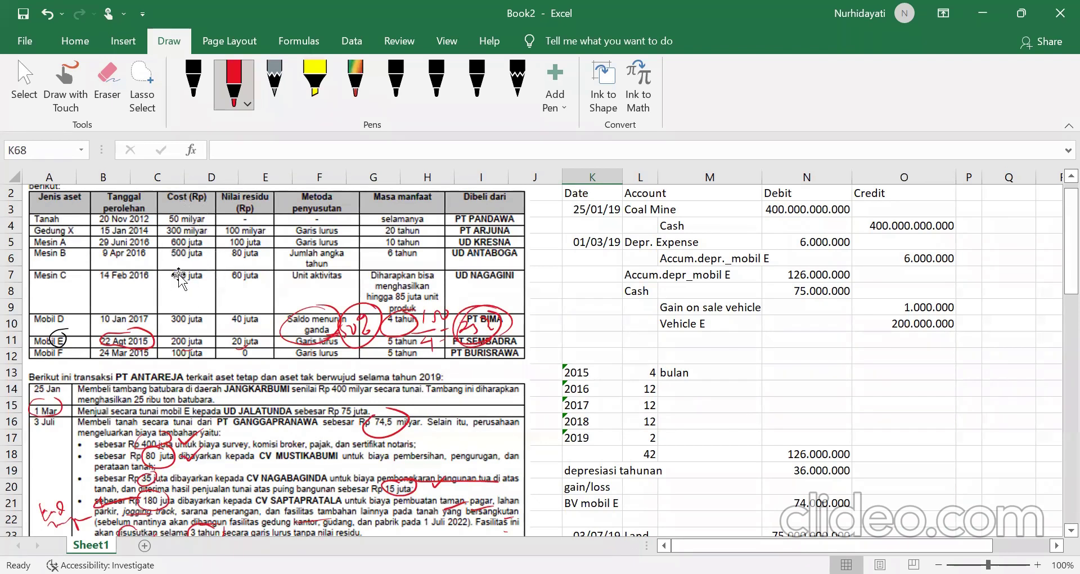
scroll(645, 392, "down", 19)
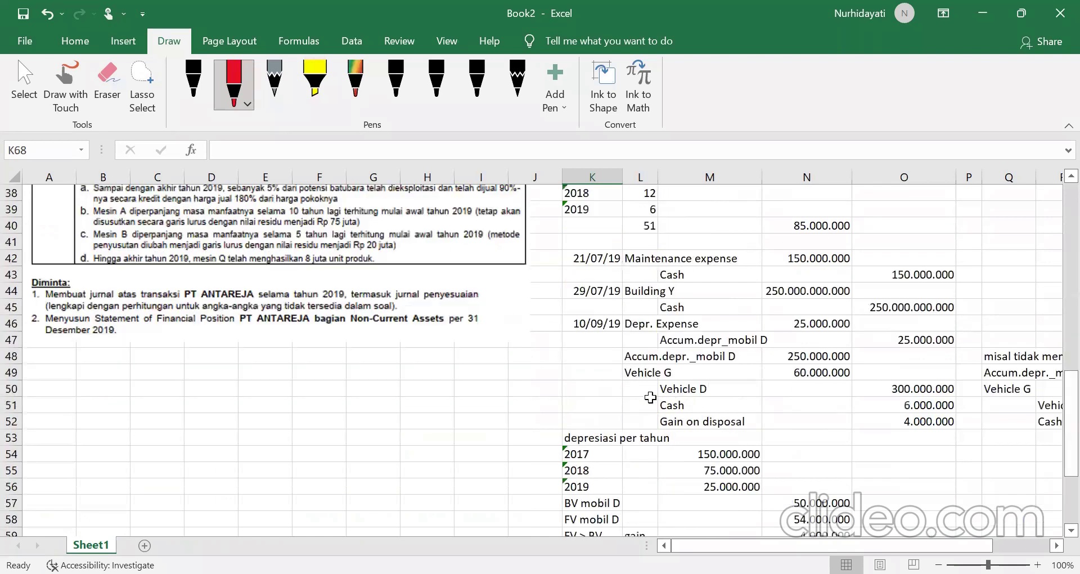
type("tar")
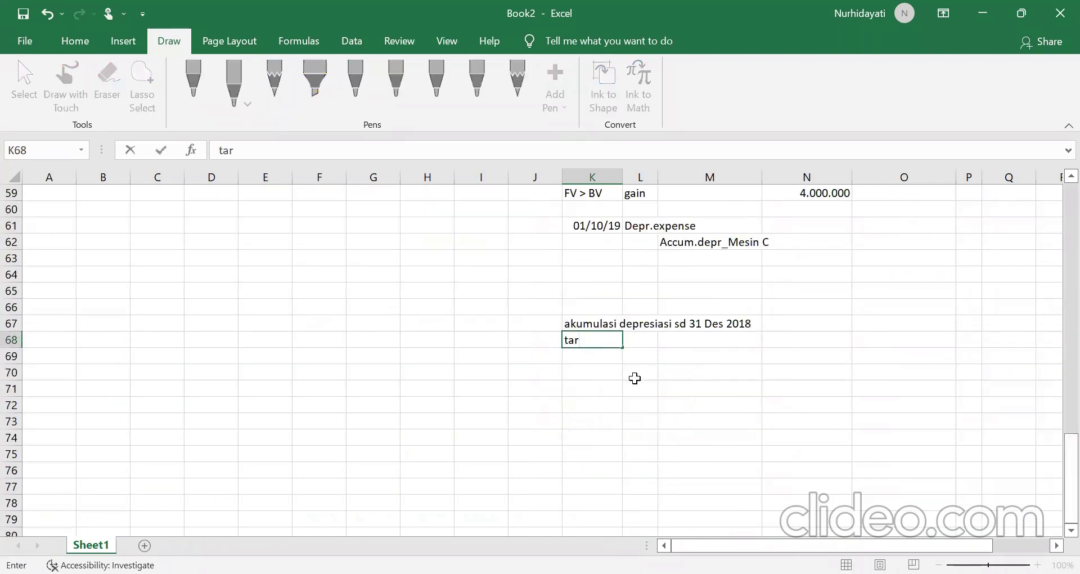
key("Right")
key("Right")
key("Right")
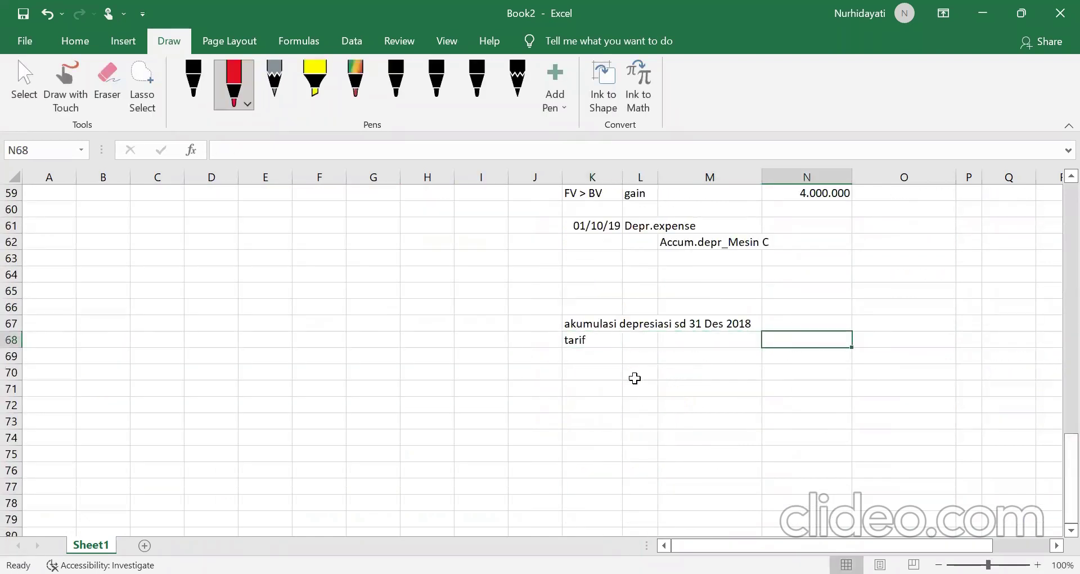
key("Left")
type("=(400000000")
scroll(113, 348, "up", 15)
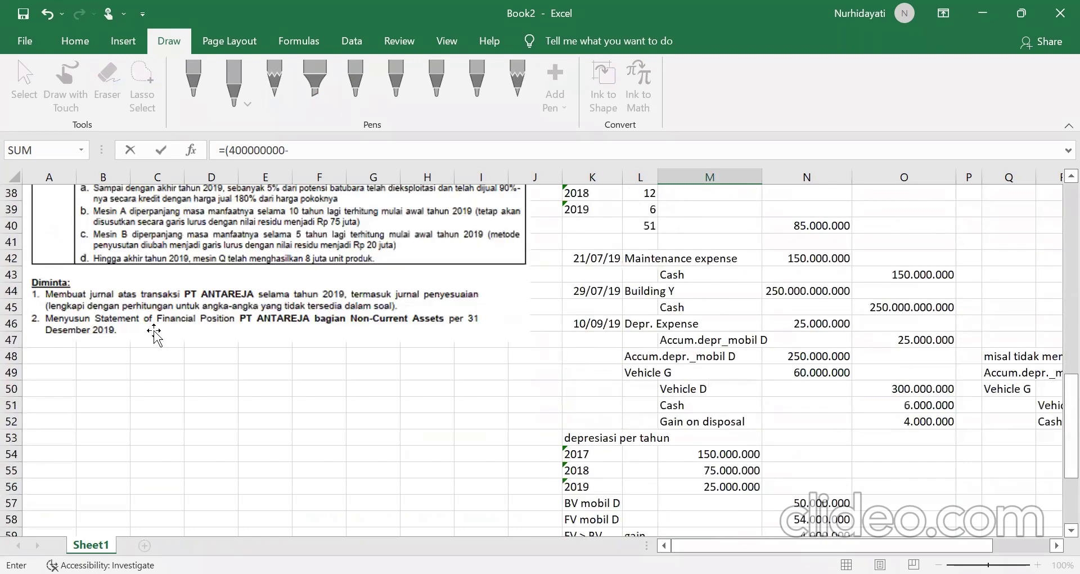
scroll(155, 337, "up", 1)
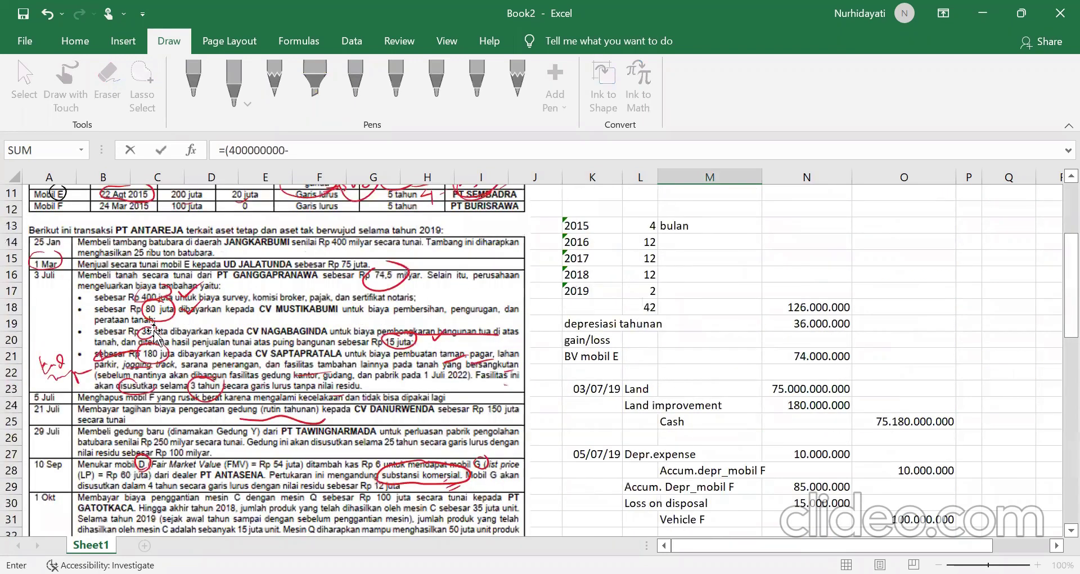
scroll(155, 332, "down", 1)
scroll(169, 298, "up", 4)
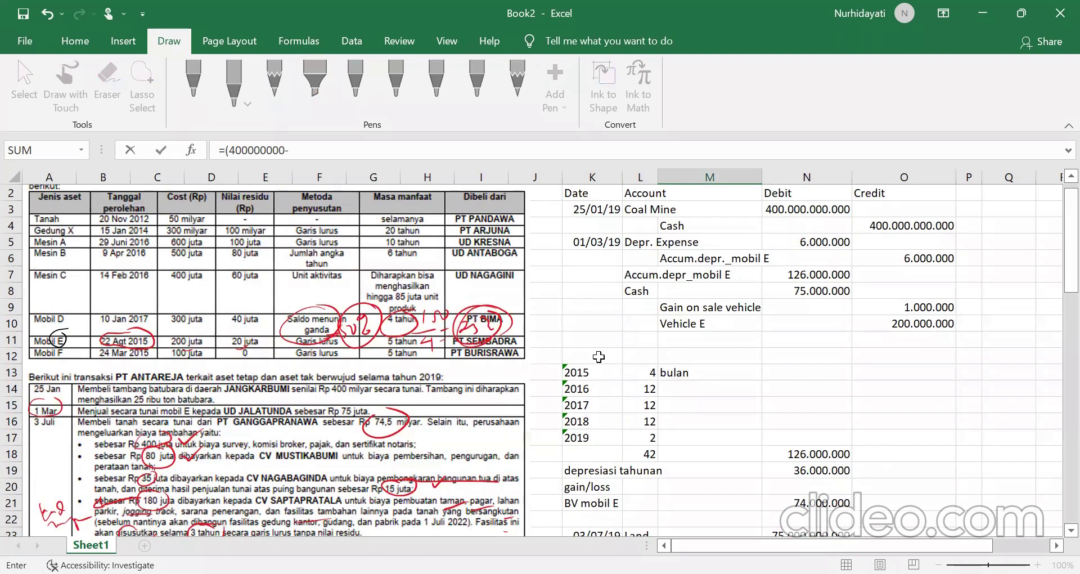
scroll(594, 358, "down", 19)
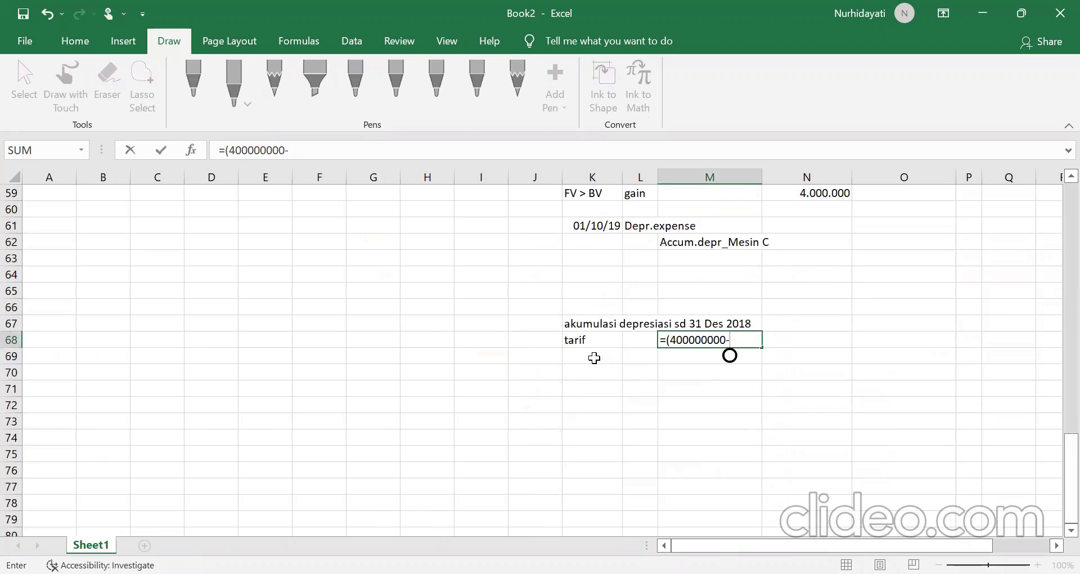
type("60000000)/")
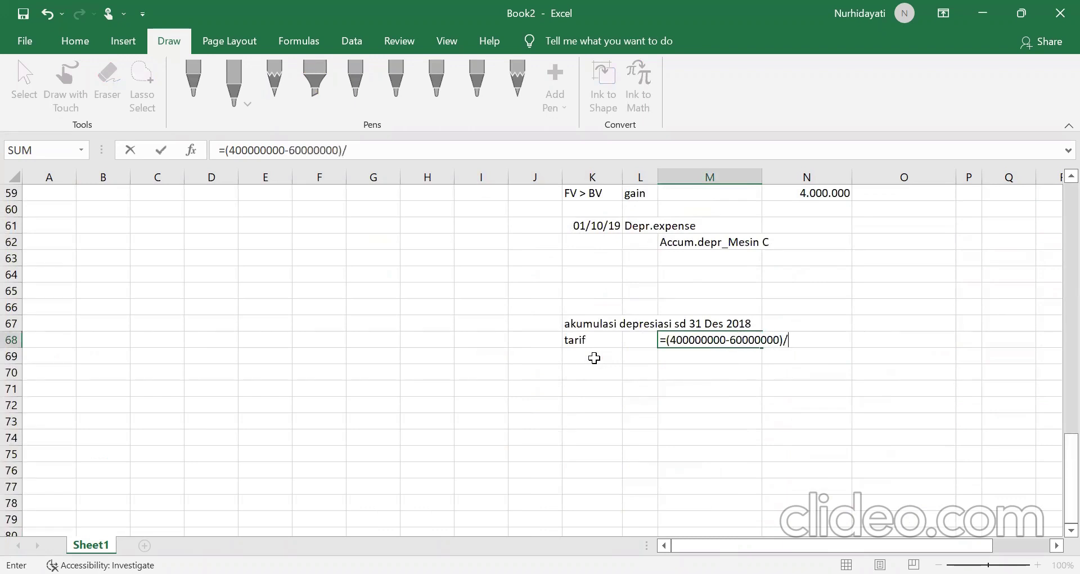
type("85000000")
key("Return")
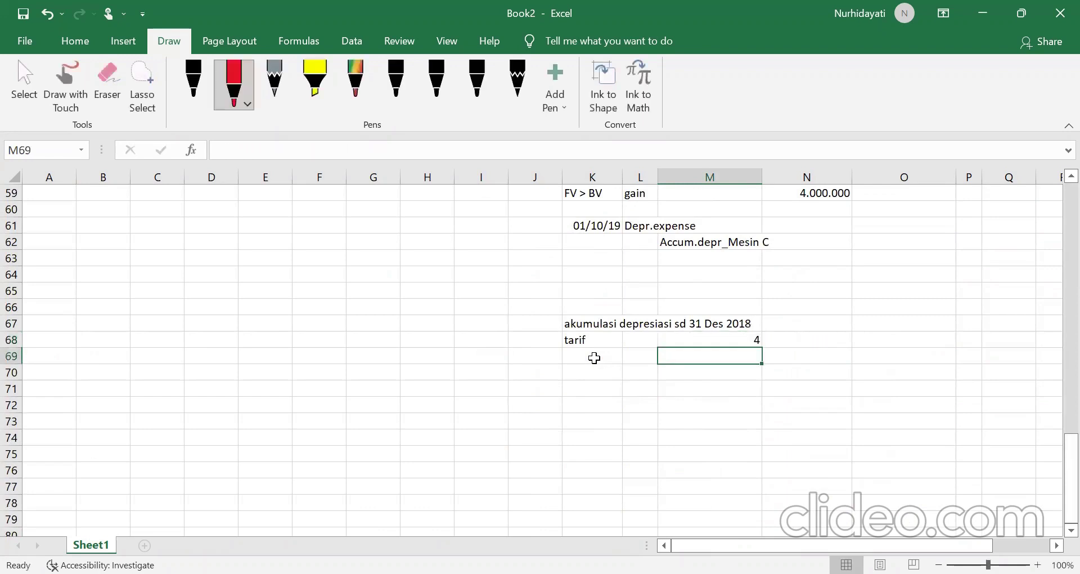
left_click(741, 338)
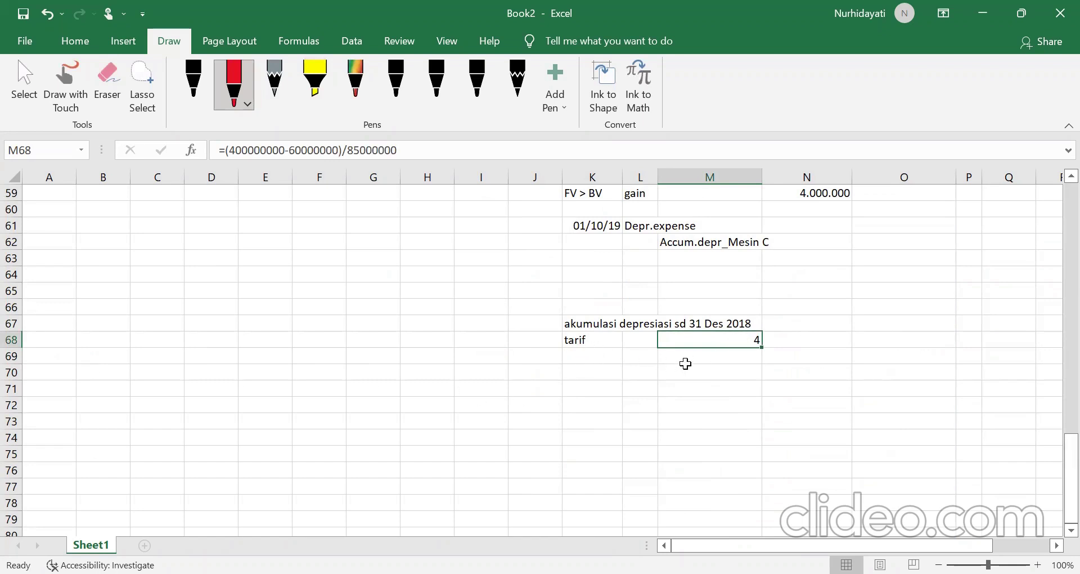
Step: Calculate machine C's accumulated depreciation through 2018 in M69 with =M68*35000000, using the output stated in the problem text
left_click(690, 359)
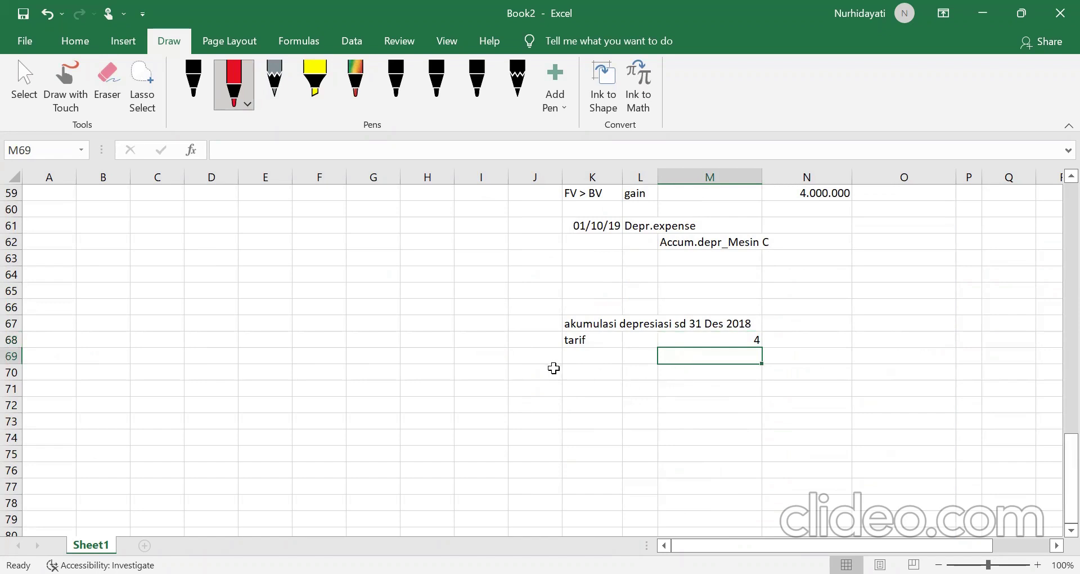
scroll(705, 336, "up", 7)
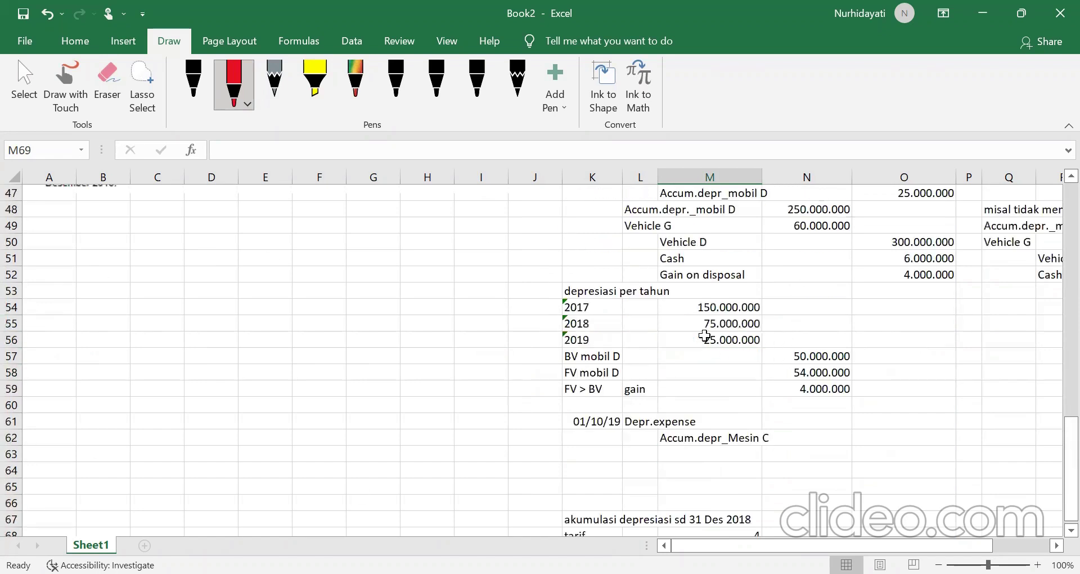
scroll(705, 335, "up", 2)
scroll(704, 335, "up", 2)
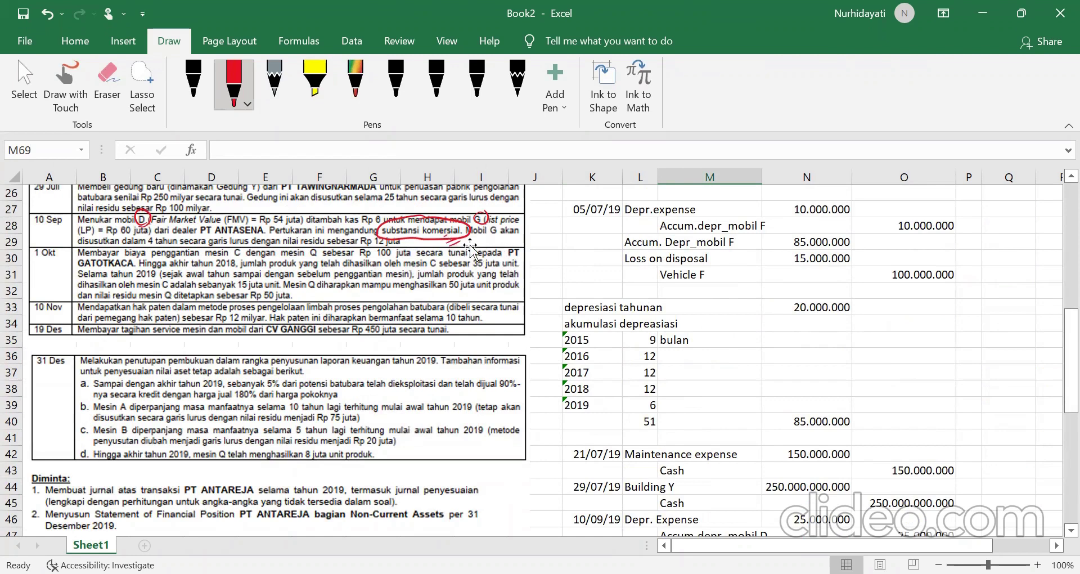
scroll(806, 408, "down", 8)
scroll(806, 407, "down", 4)
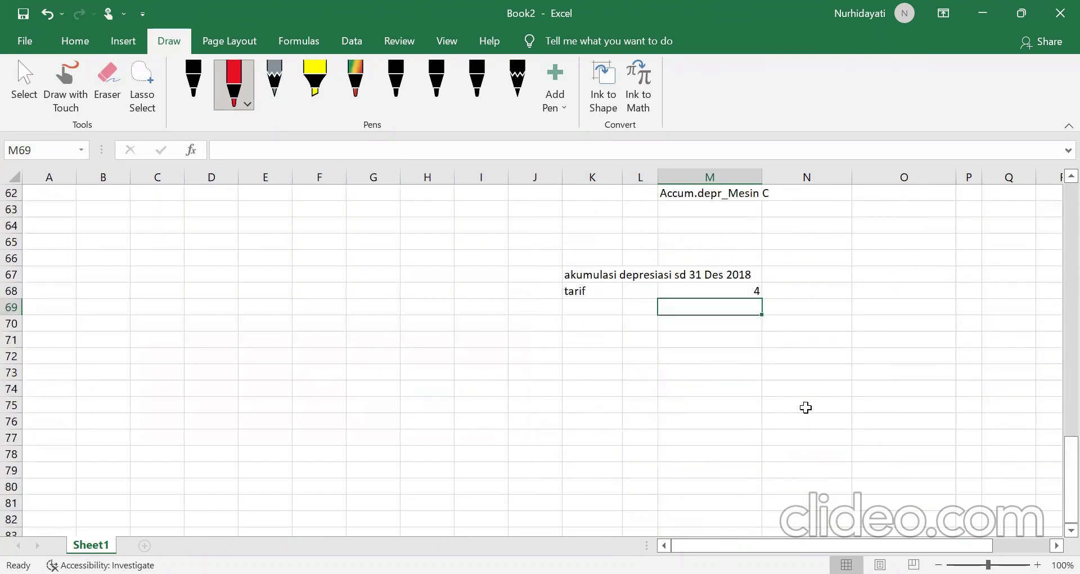
scroll(805, 407, "up", 1)
type("=")
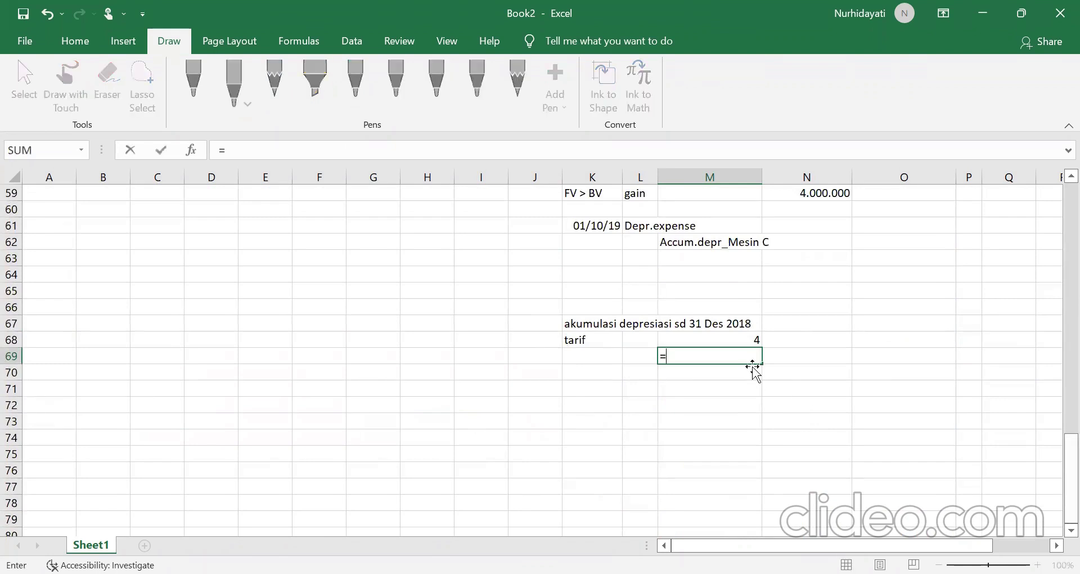
left_click(742, 341)
type("*3500000")
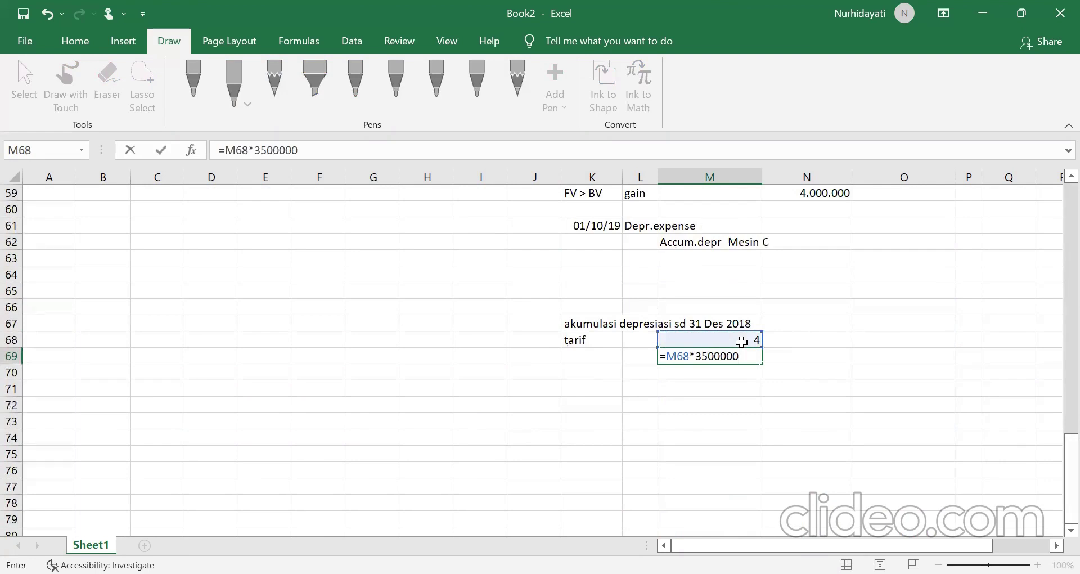
key("Return")
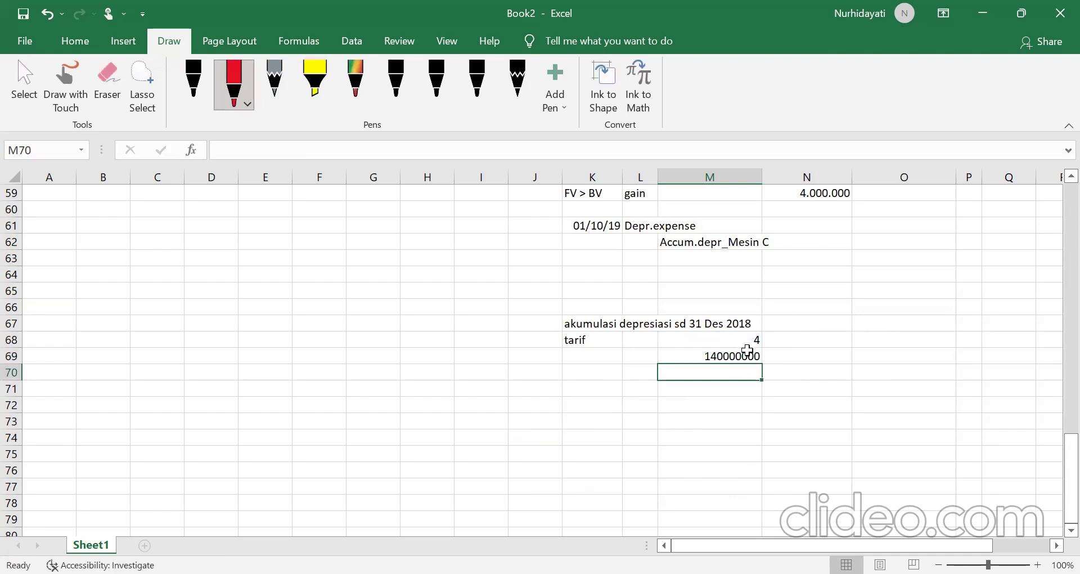
left_click(748, 354)
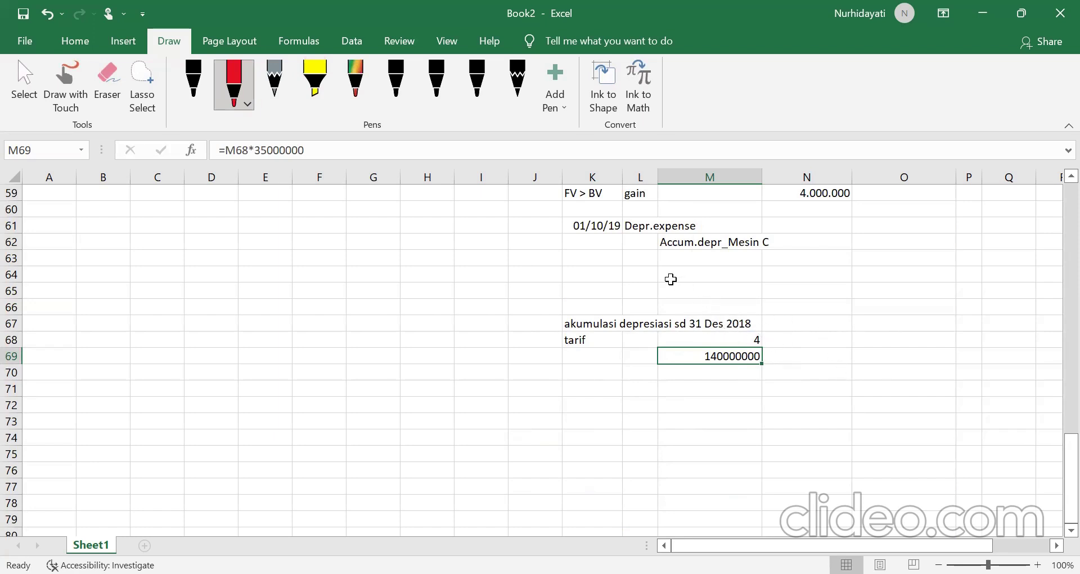
Step: Calculate machine C's 2019 depreciation expense in N61 with =M68*15000000, using the 2019 output stated in the problem text
scroll(697, 282, "up", 9)
scroll(689, 288, "up", 2)
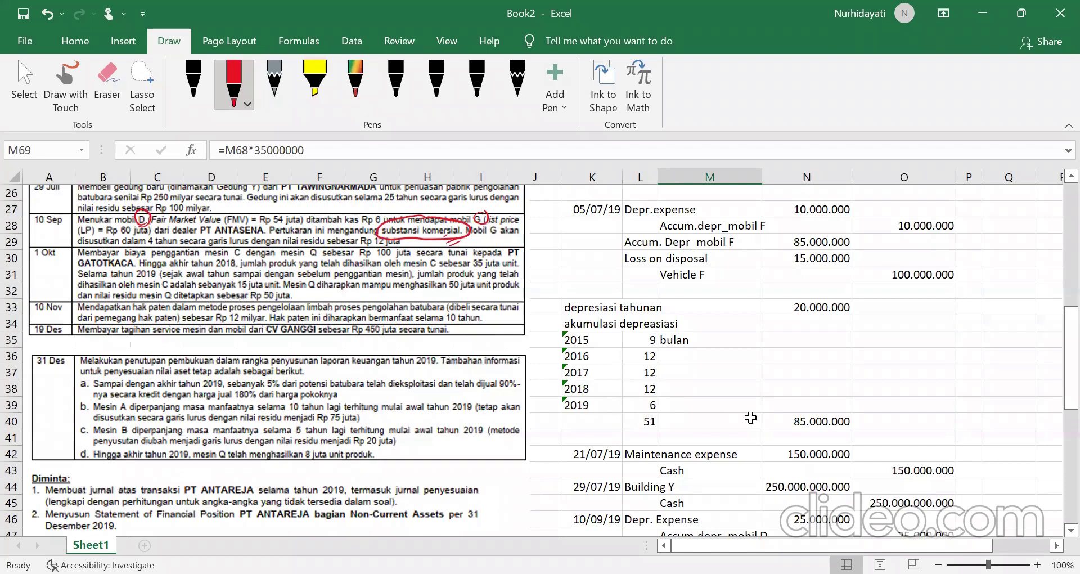
scroll(750, 417, "down", 8)
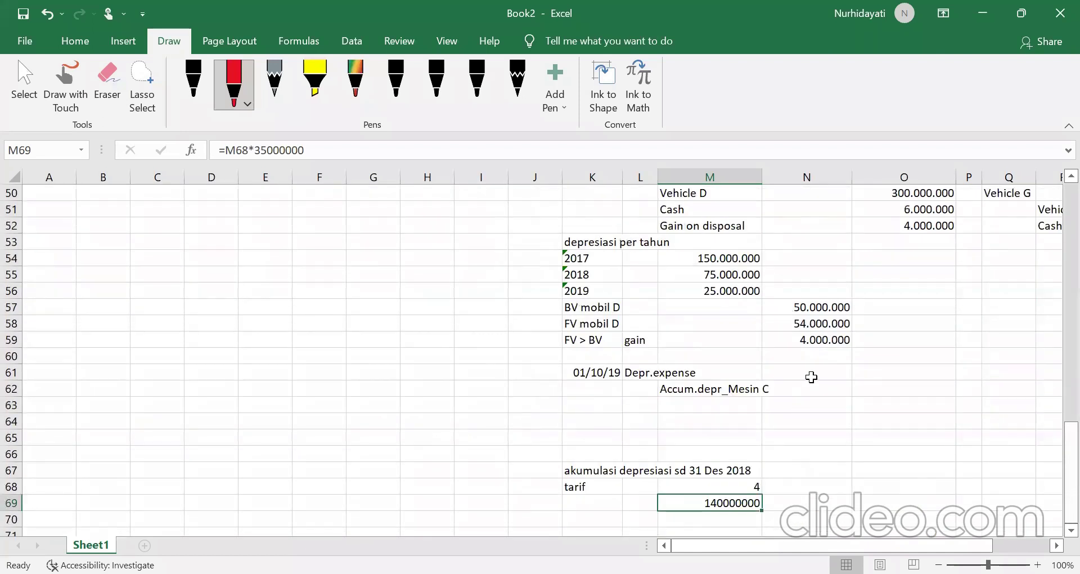
left_click(812, 377)
type("=")
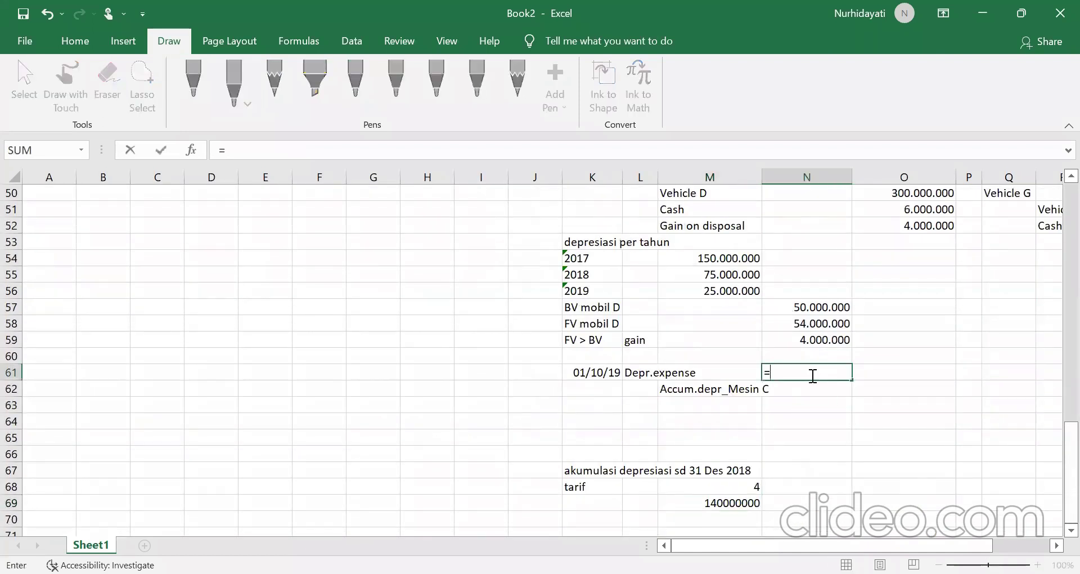
left_click(702, 486)
type("*1")
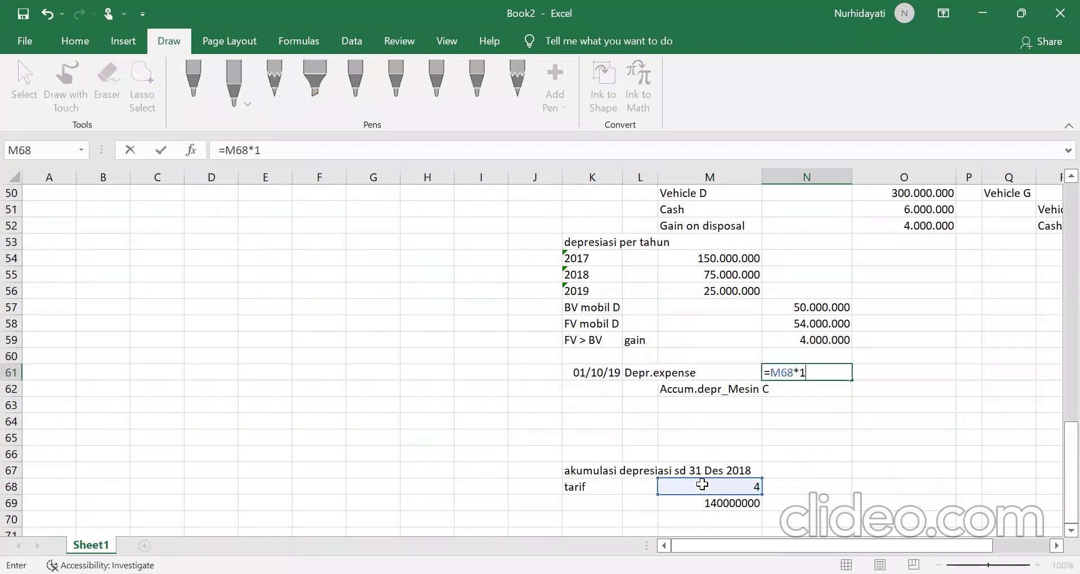
type("5000000")
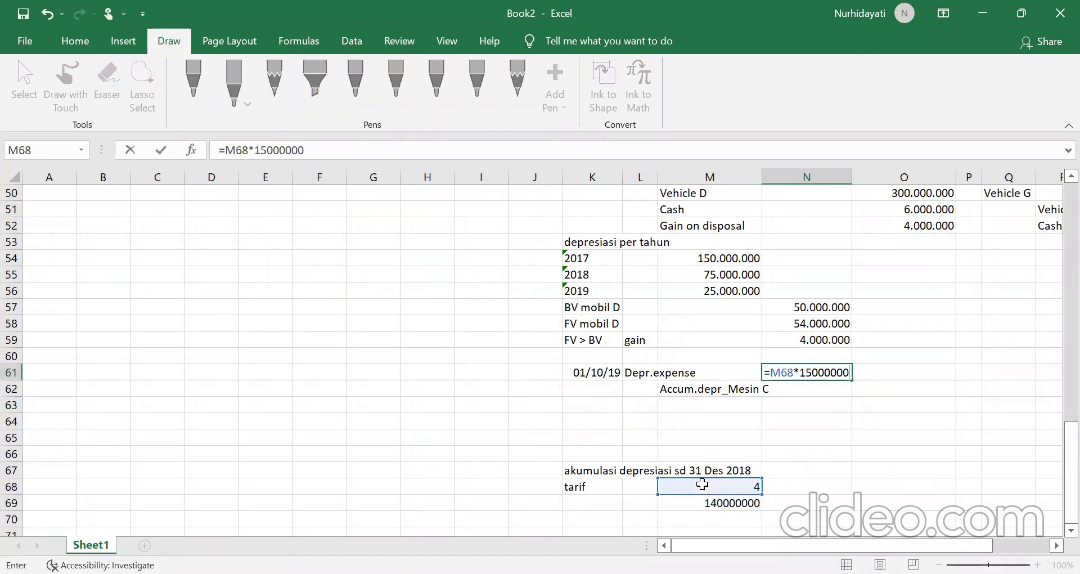
key("Return")
Step: Fill the Accum.depr_Mesin C credit in O62 by referencing the depreciation expense amount in N61
key("Right")
type("=")
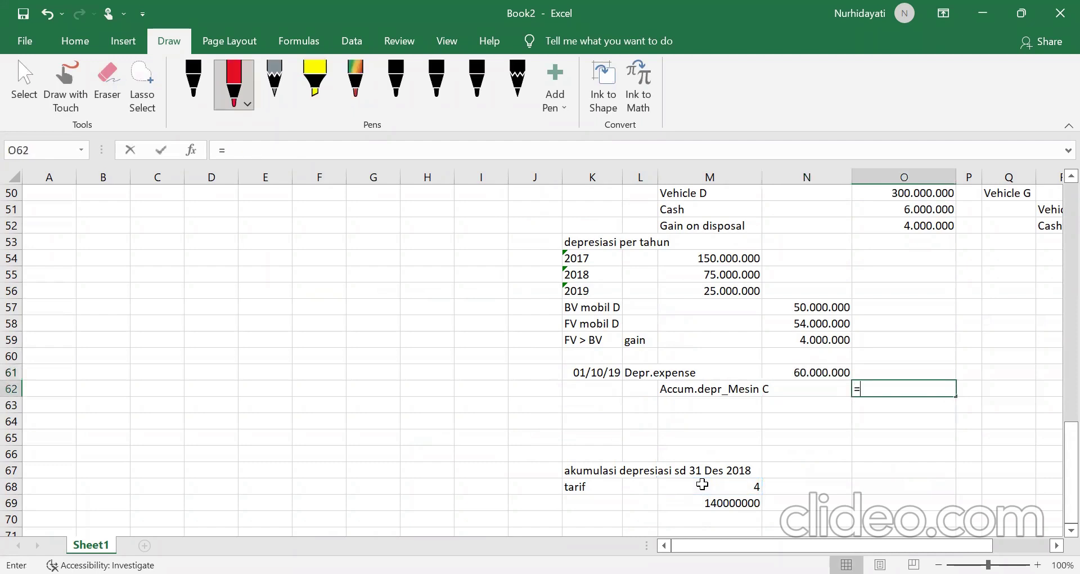
key("Up")
key("Left")
key("Return")
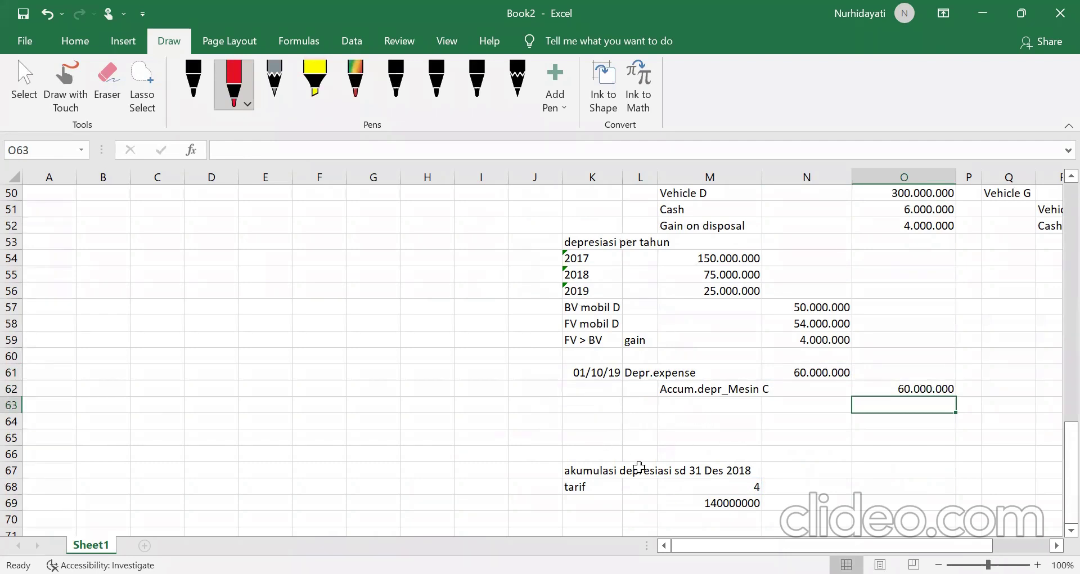
Step: Add a debit line Accum.depr_mesin C in L63 with the amount =M69+O62 in N63
left_click(646, 405)
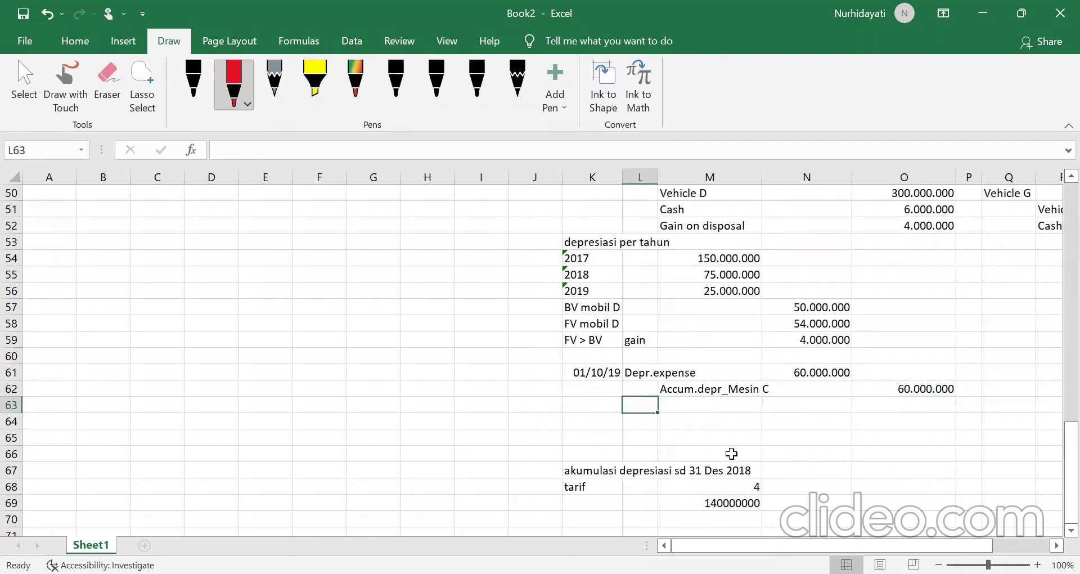
type("Accu")
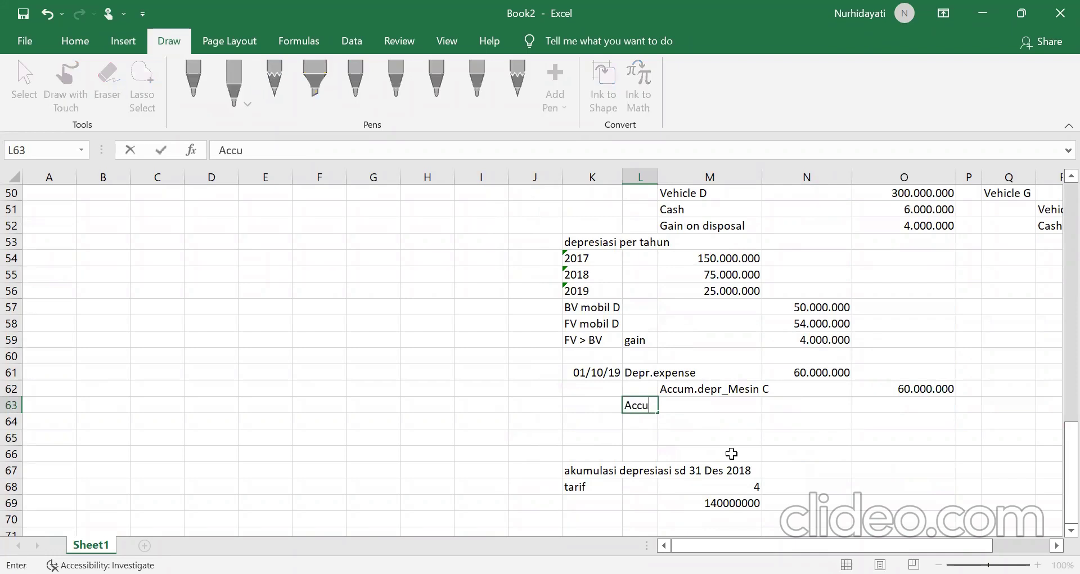
type("m.depr_mesin C")
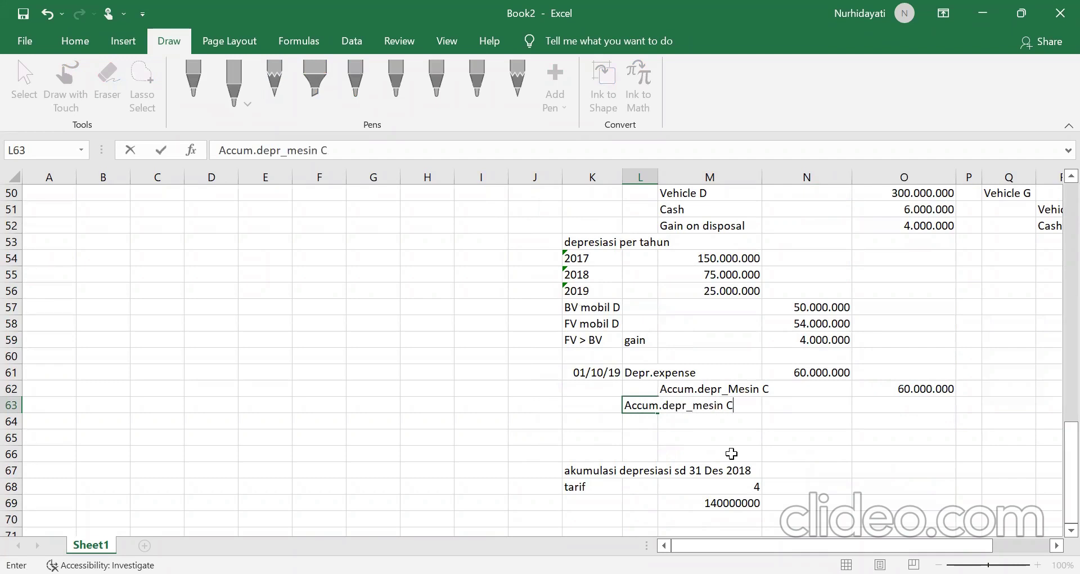
left_click(779, 406)
type("=")
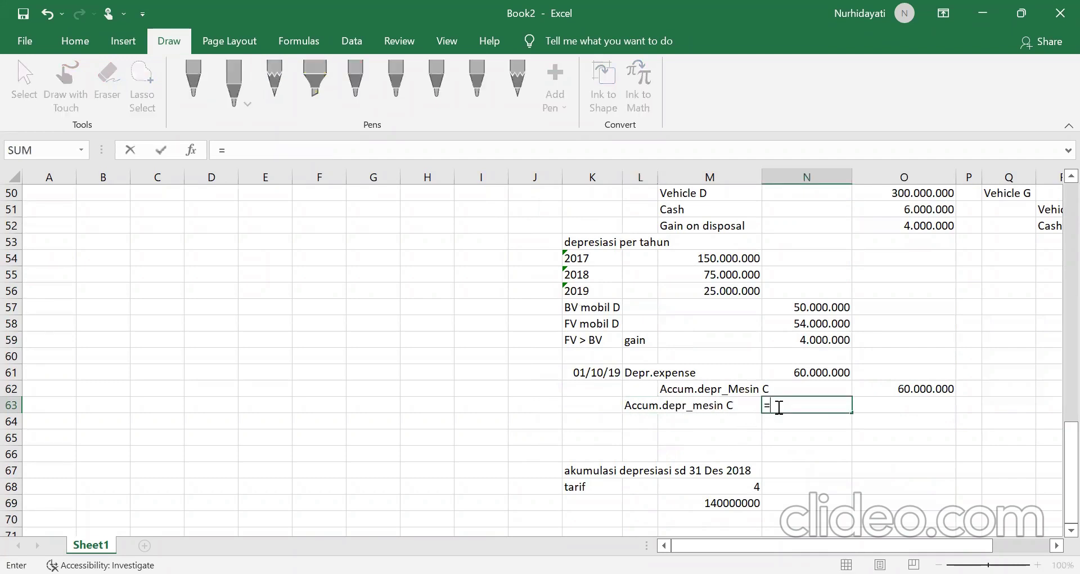
left_click(735, 503)
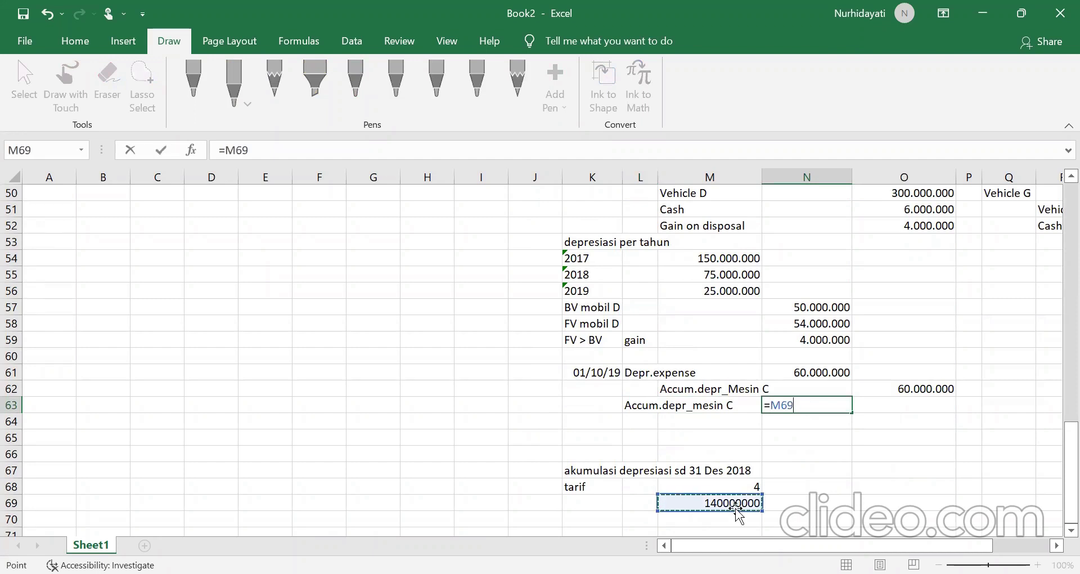
type("+")
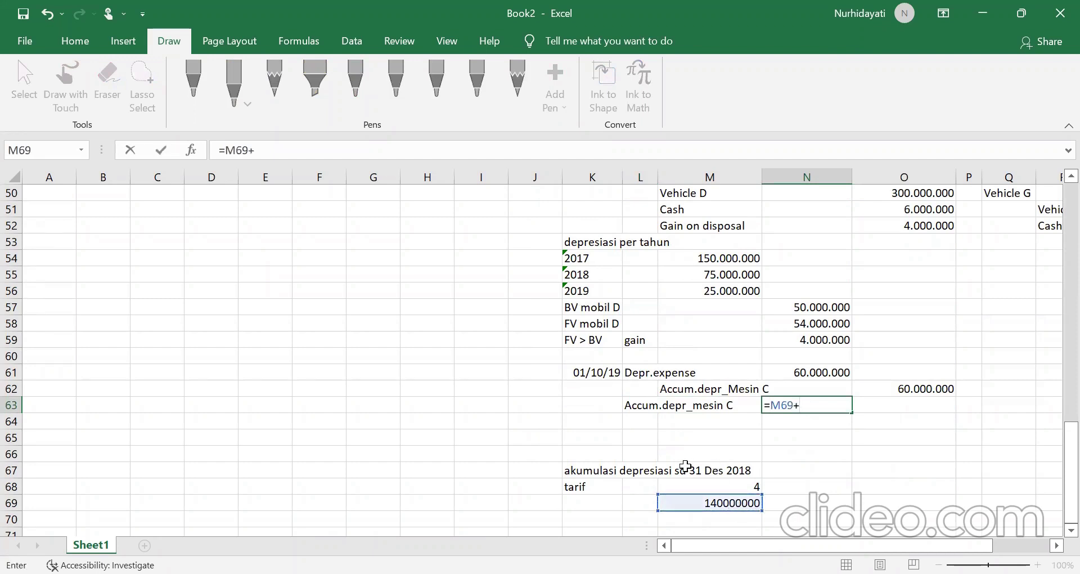
left_click(896, 389)
key("Return")
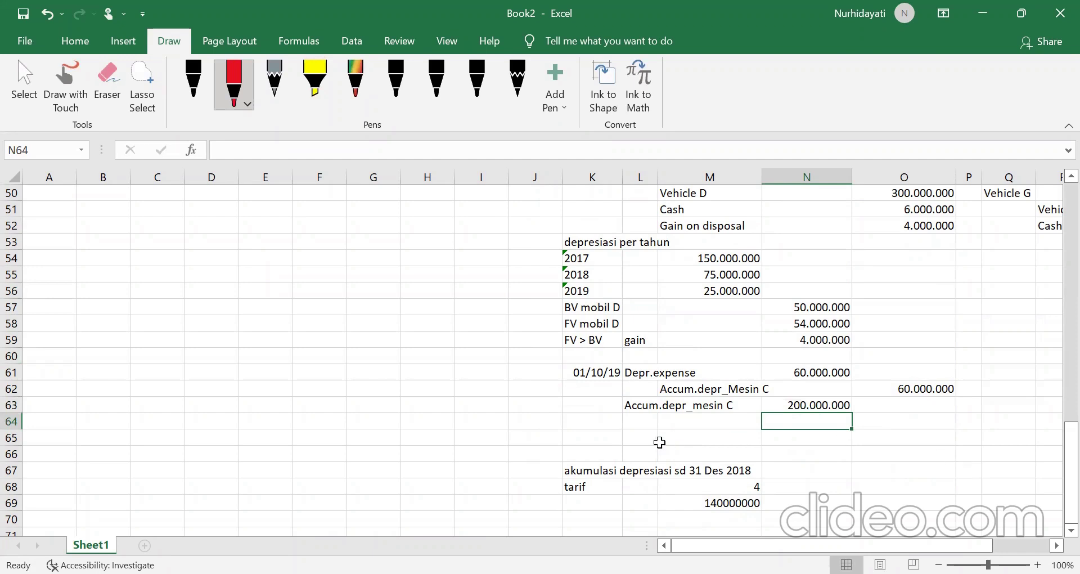
Step: Enter the account names Machine Q in L64 as the debit line and Machine C in M65 as the credit line
left_click(642, 423)
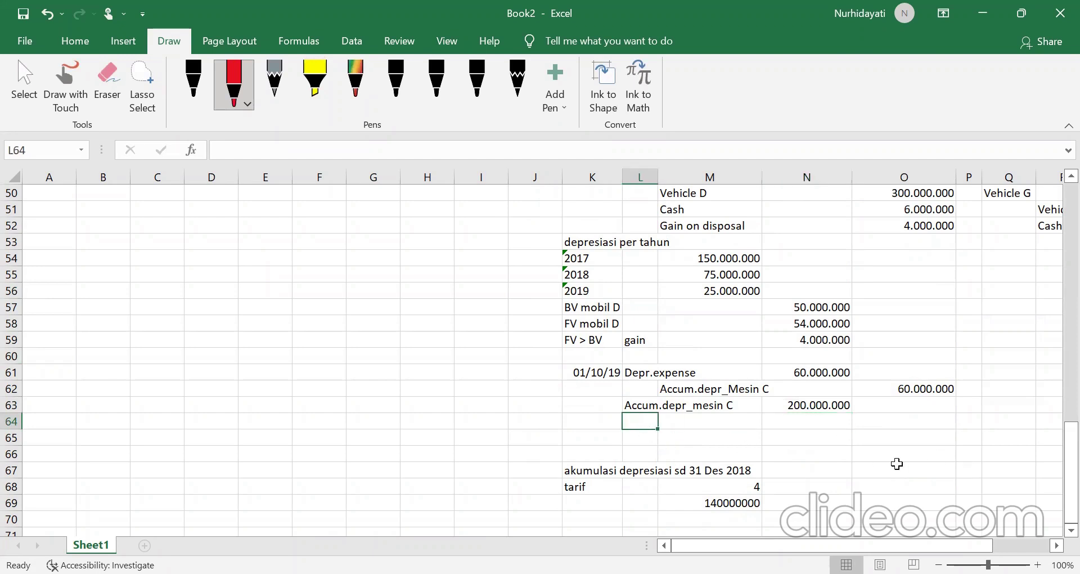
type("Machine ")
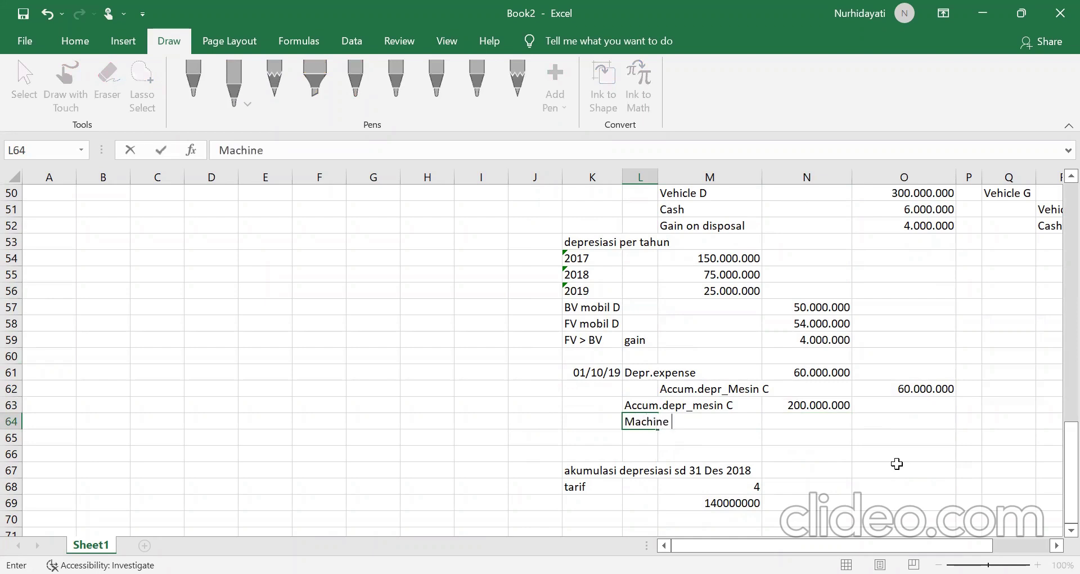
type("Q")
left_click(727, 439)
type("Machine ")
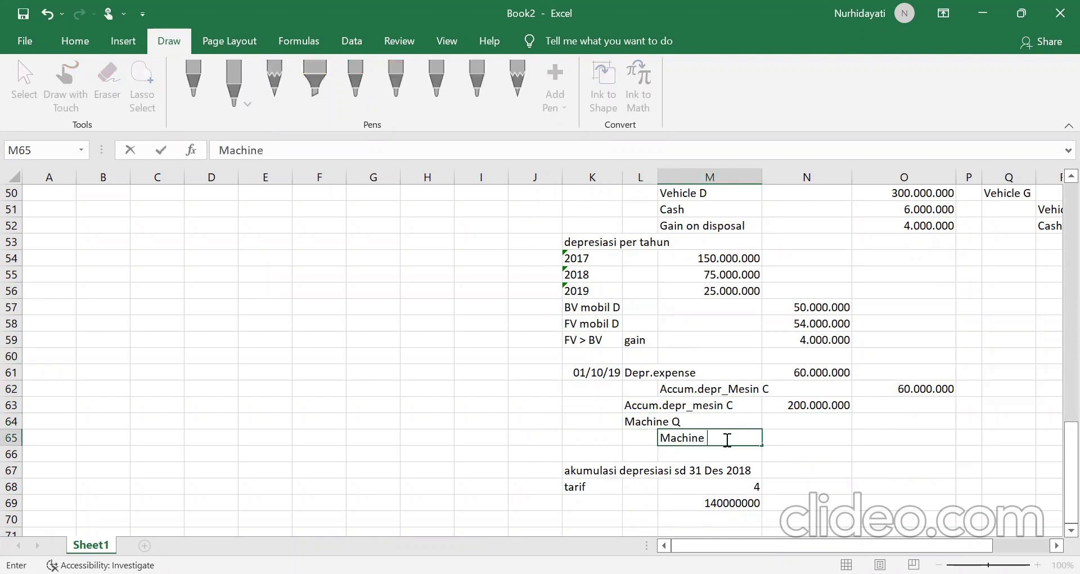
type("C")
left_click(896, 436)
left_click(718, 445)
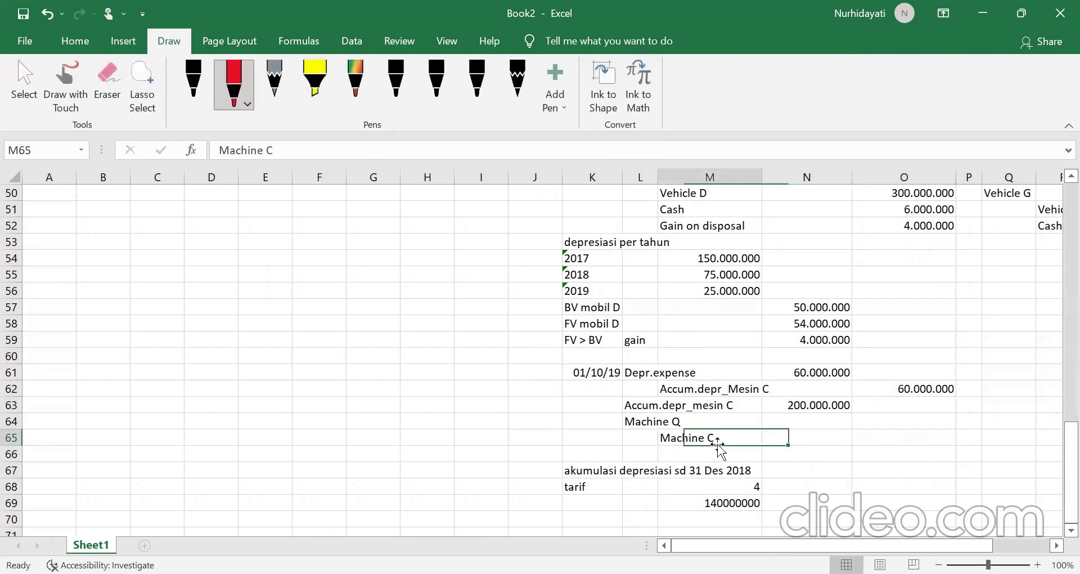
left_click(725, 465)
Step: Add a Cash credit line in M66 with 100000000 in O66, the replacement cost stated in the problem text
scroll(656, 444, "up", 5)
scroll(656, 444, "up", 3)
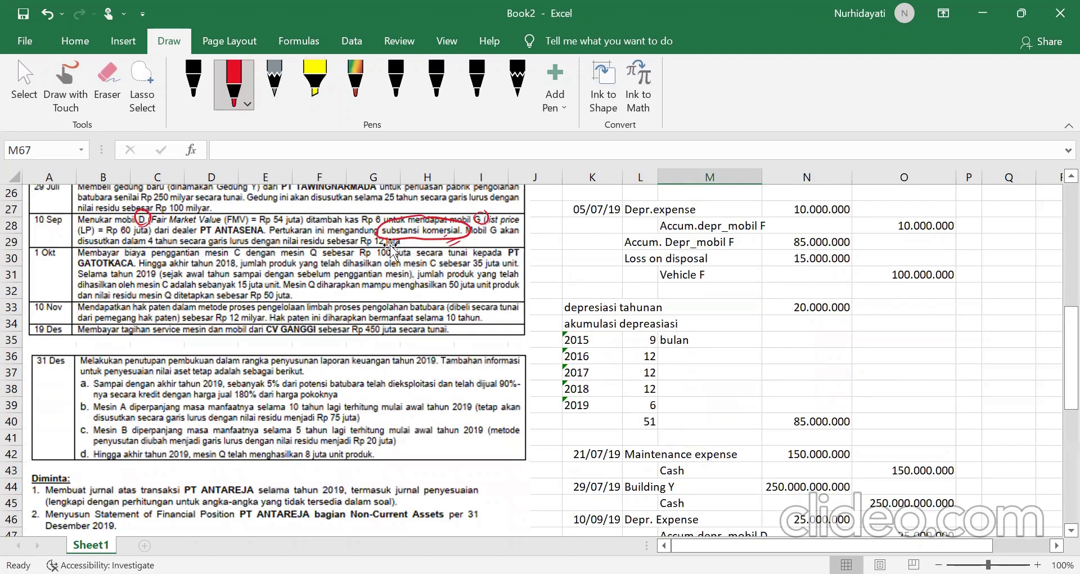
scroll(763, 400, "down", 7)
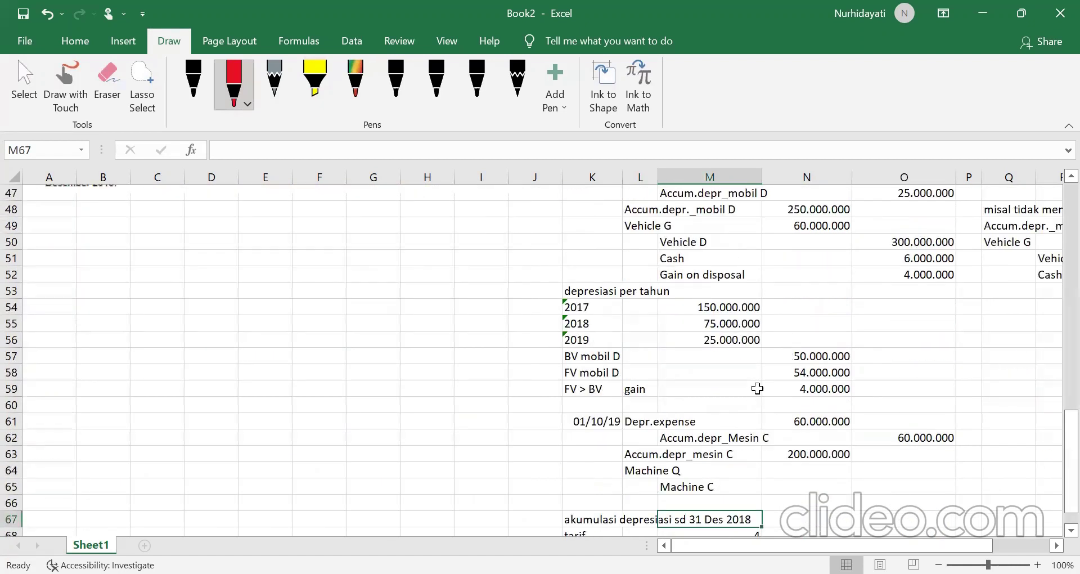
scroll(762, 400, "down", 1)
left_click(707, 453)
type("Cash")
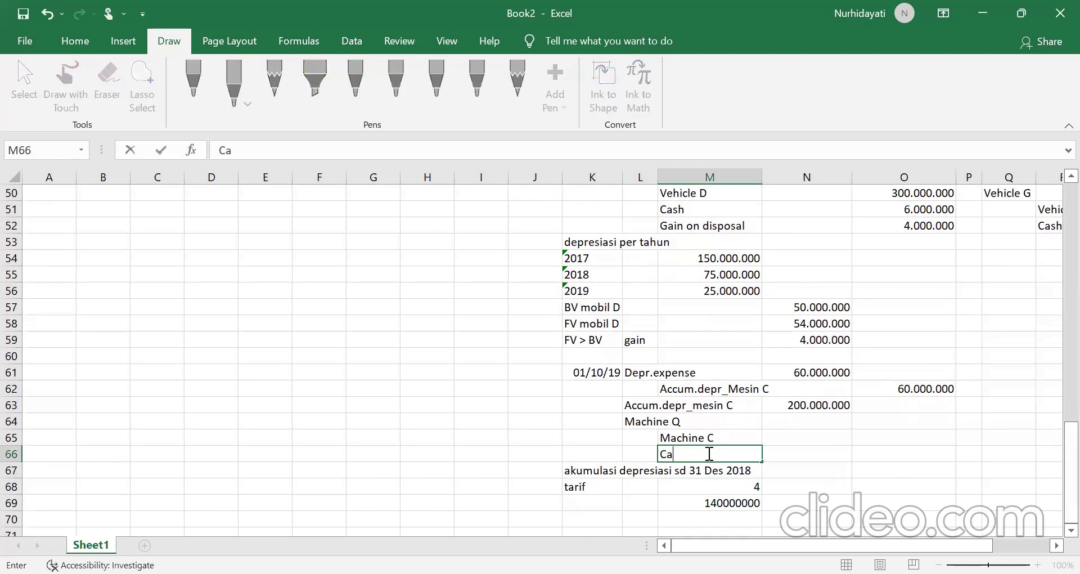
left_click(877, 451)
type("100000000")
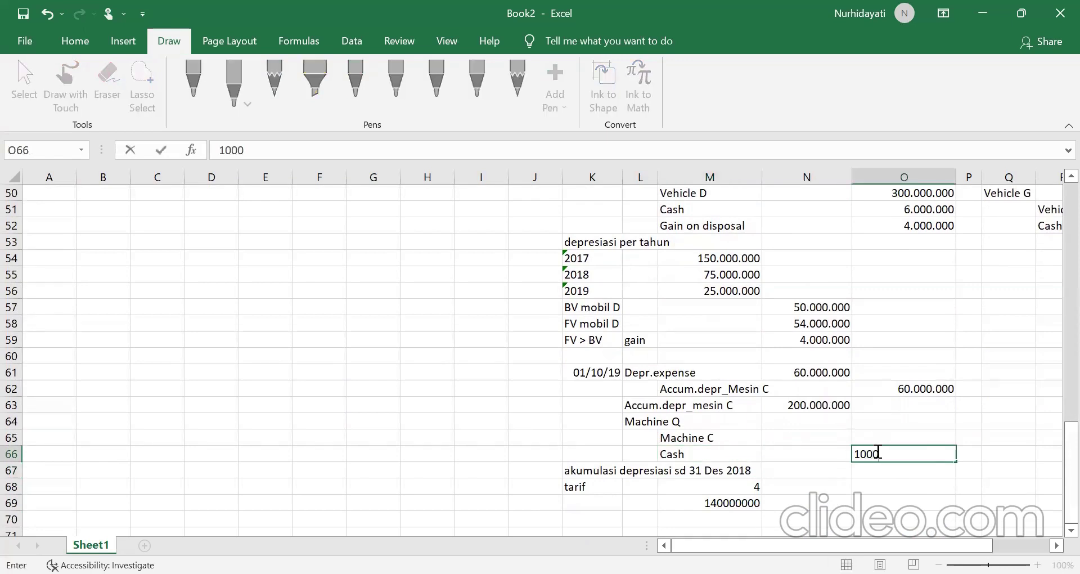
Step: Enter 400000000 in O65 as the credit amount for Machine C
left_click(876, 444)
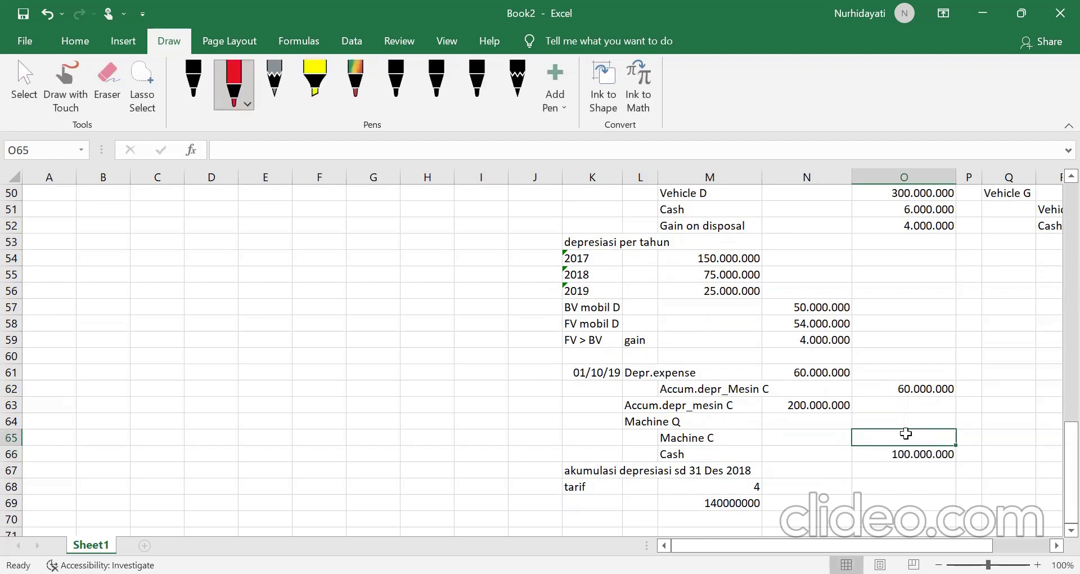
type("400000000")
key("Up")
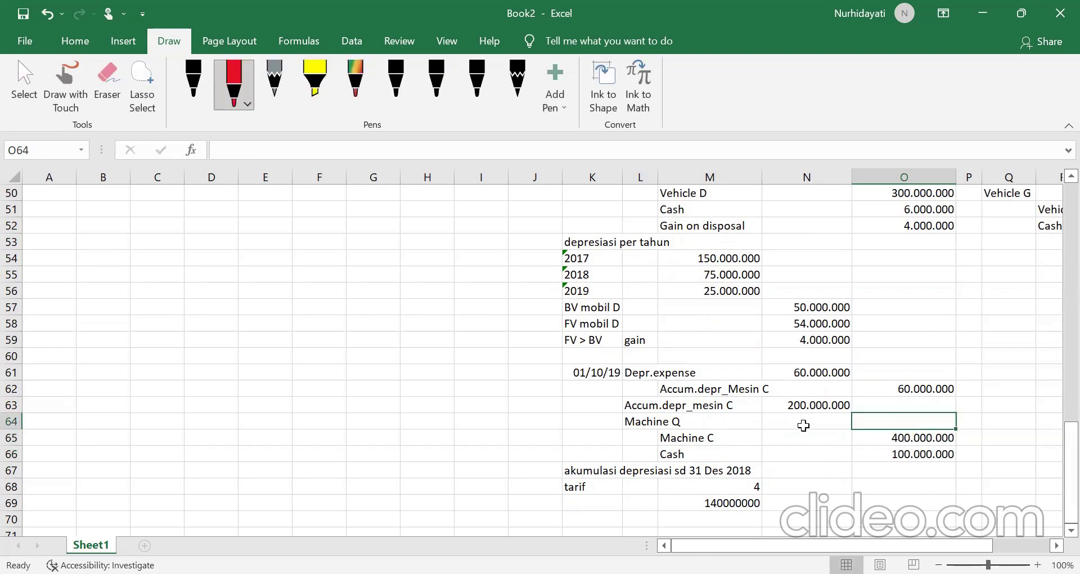
Step: Calculate the Machine Q debit in N64 as total credits less accumulated depreciation with =(O65+O66)-N63
left_click(803, 426)
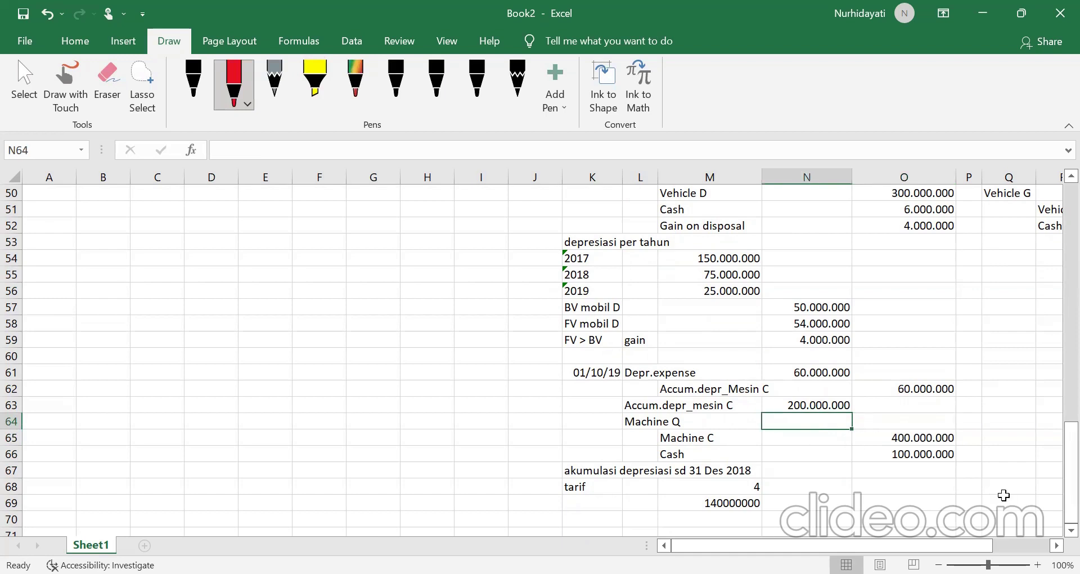
type("=")
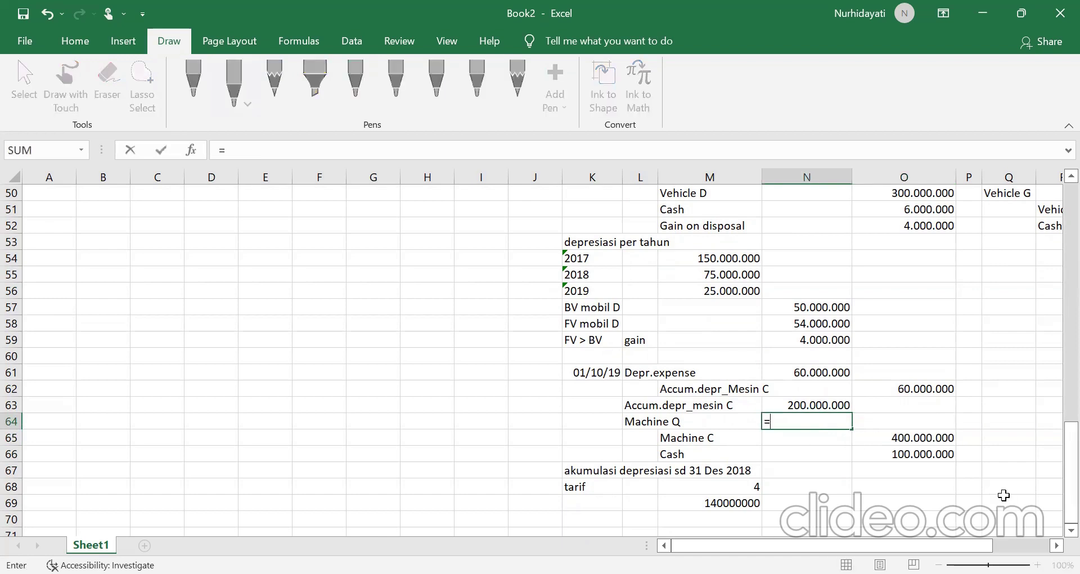
type("(")
left_click(937, 444)
type("+")
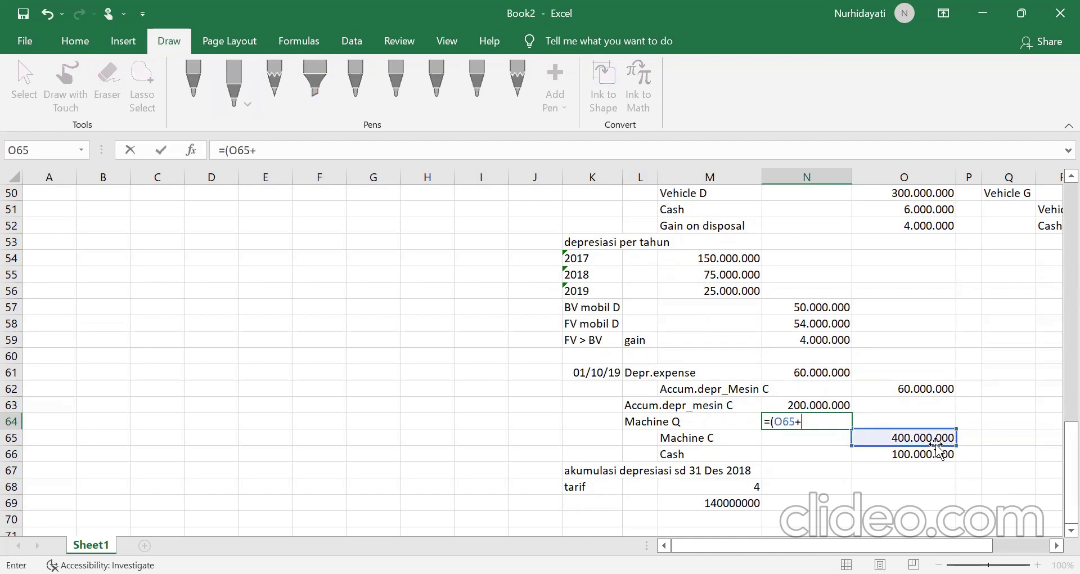
left_click(936, 451)
type(")=")
key("BackSpace")
type("-")
left_click(809, 401)
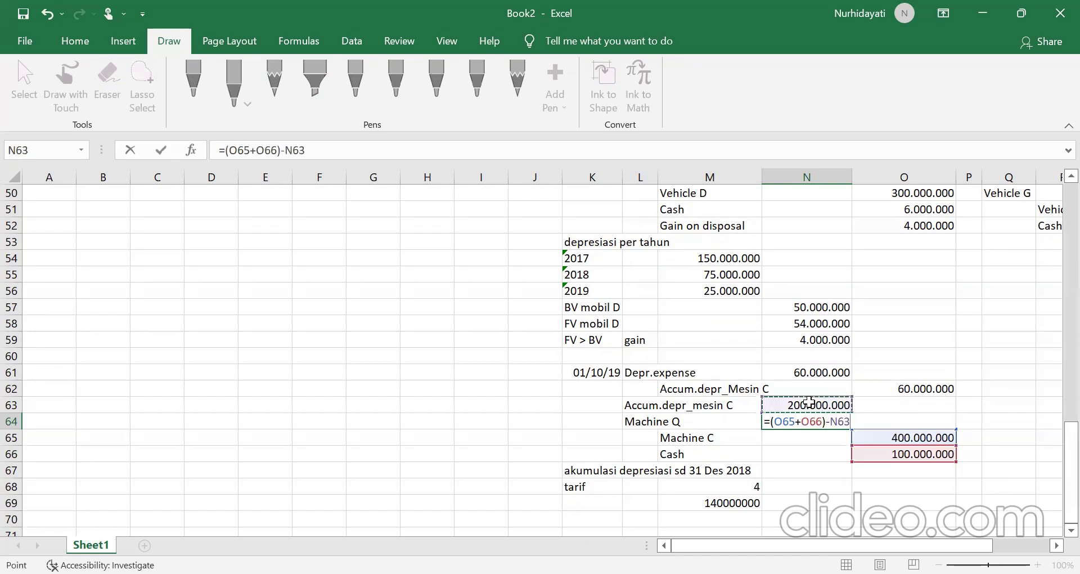
key("Return")
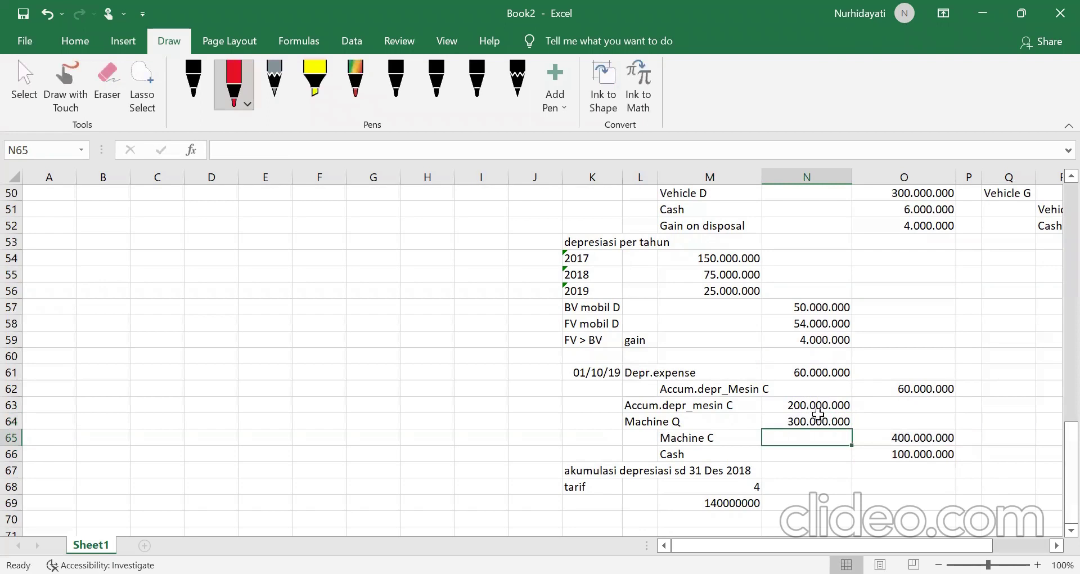
left_click(814, 421)
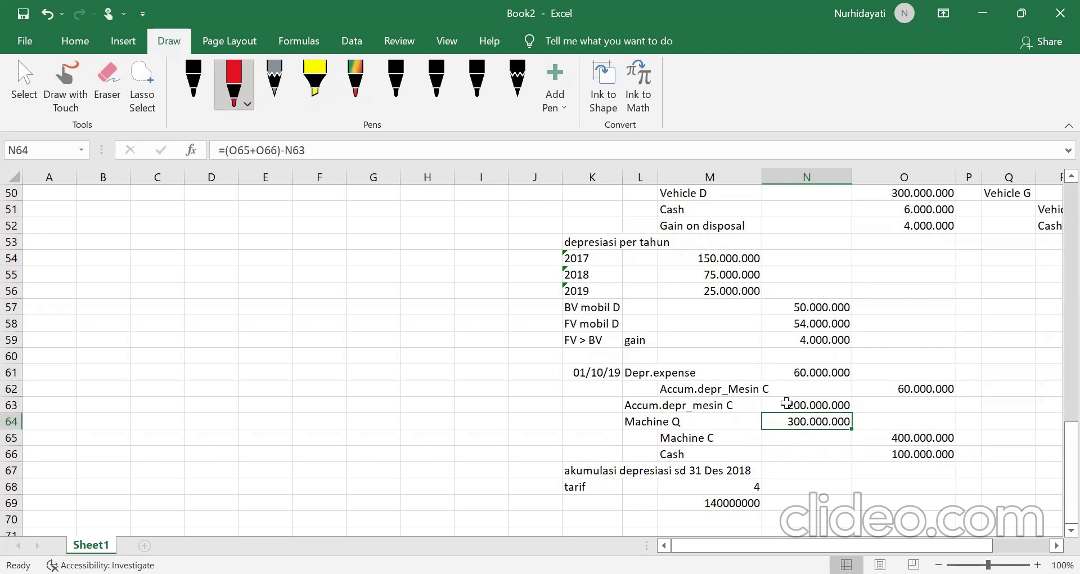
Step: Enter the date 10 nov 19 in K70 to start the journal entry for the patent purchase in the problem text
scroll(870, 460, "up", 6)
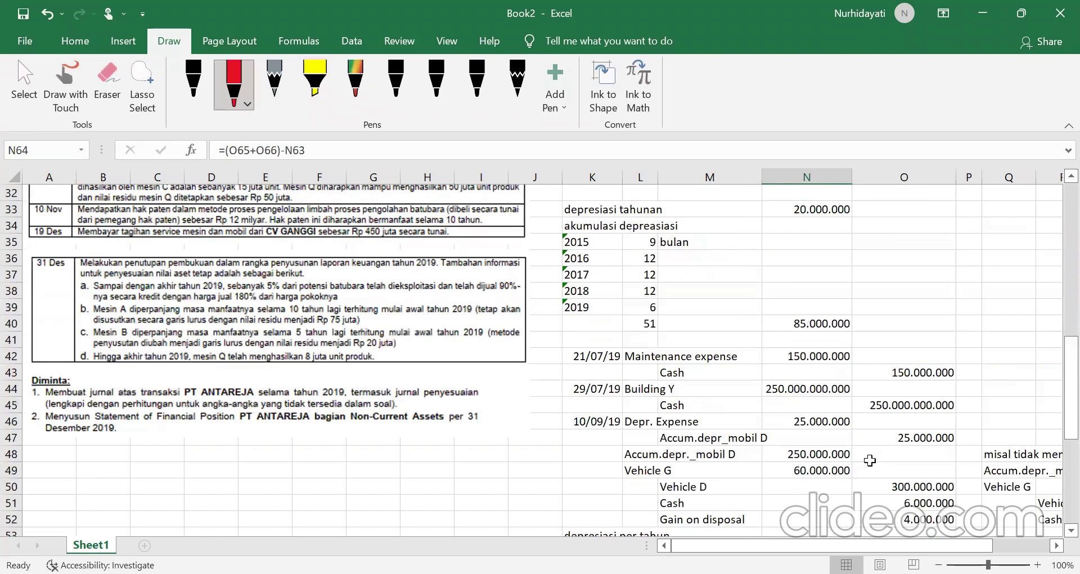
scroll(870, 460, "up", 1)
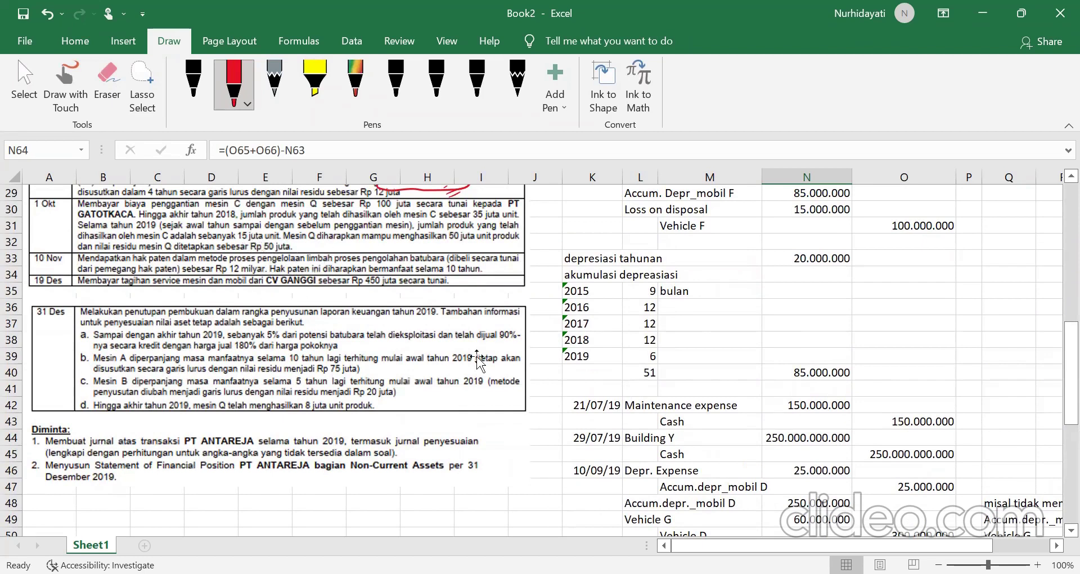
scroll(851, 400, "down", 7)
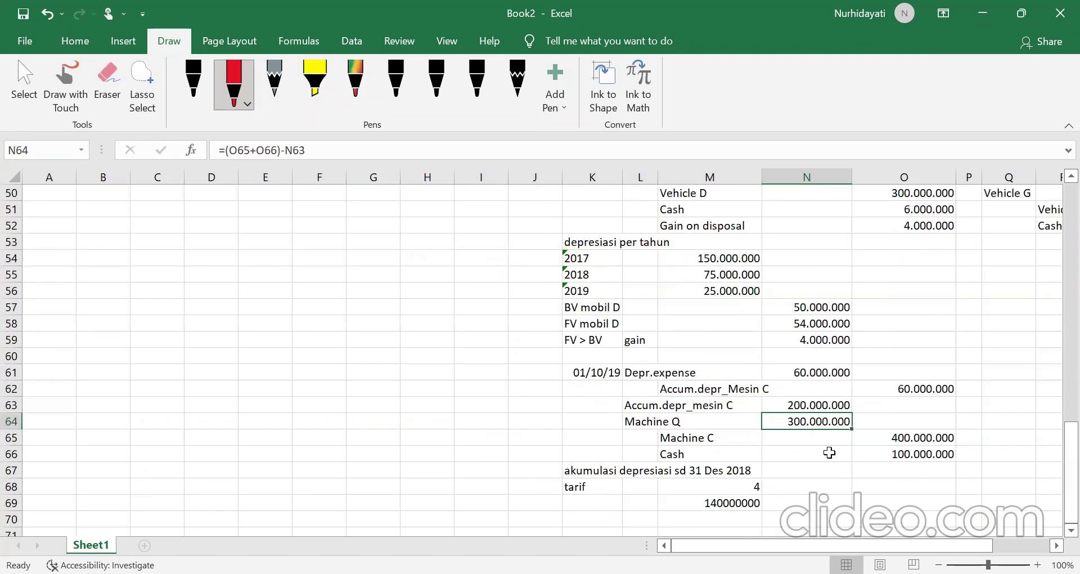
scroll(818, 486, "down", 2)
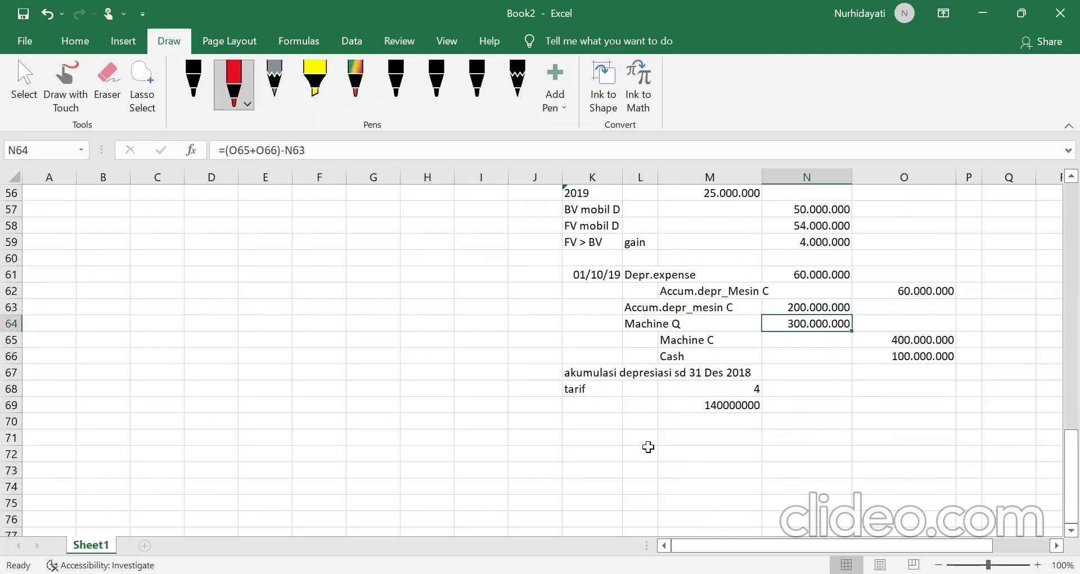
left_click(598, 436)
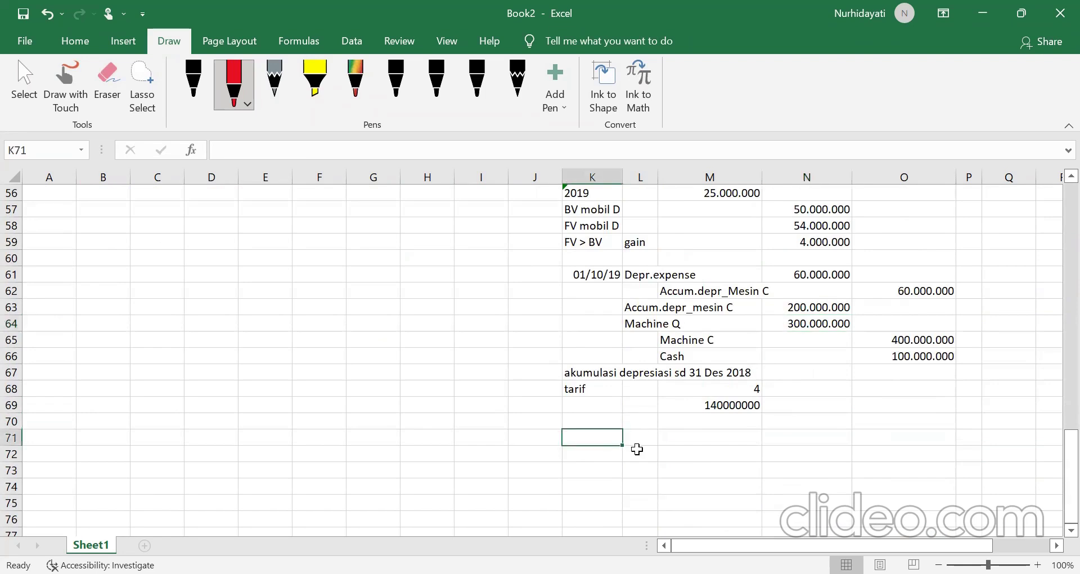
scroll(669, 423, "up", 2)
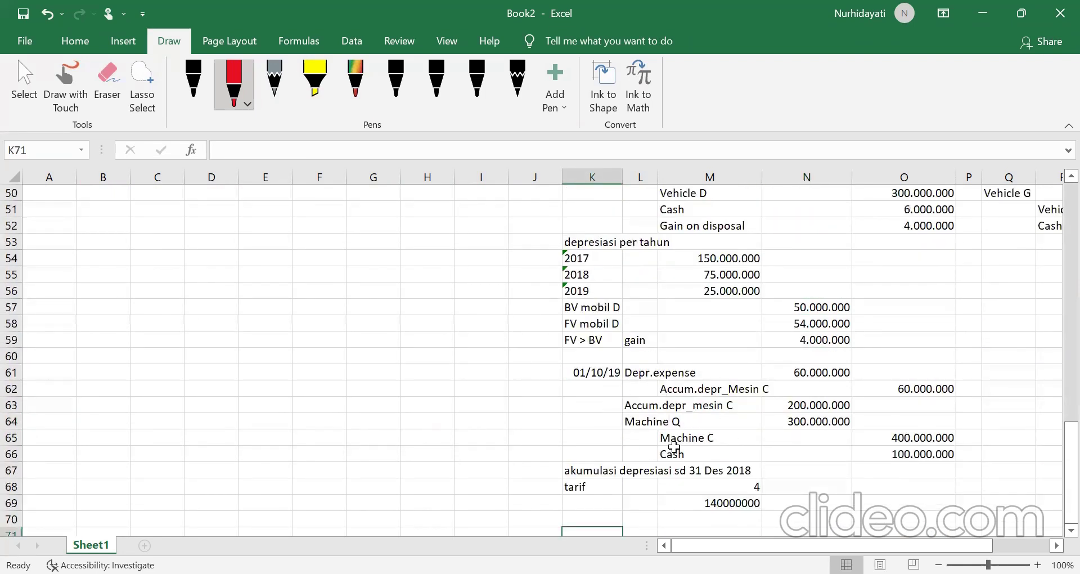
scroll(675, 450, "down", 2)
left_click(601, 425)
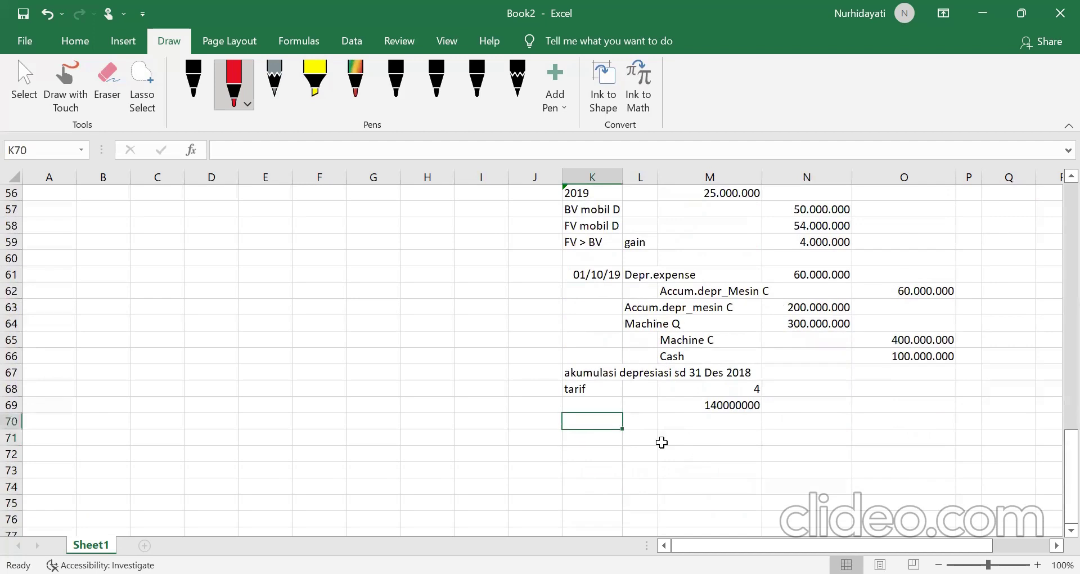
scroll(662, 442, "up", 6)
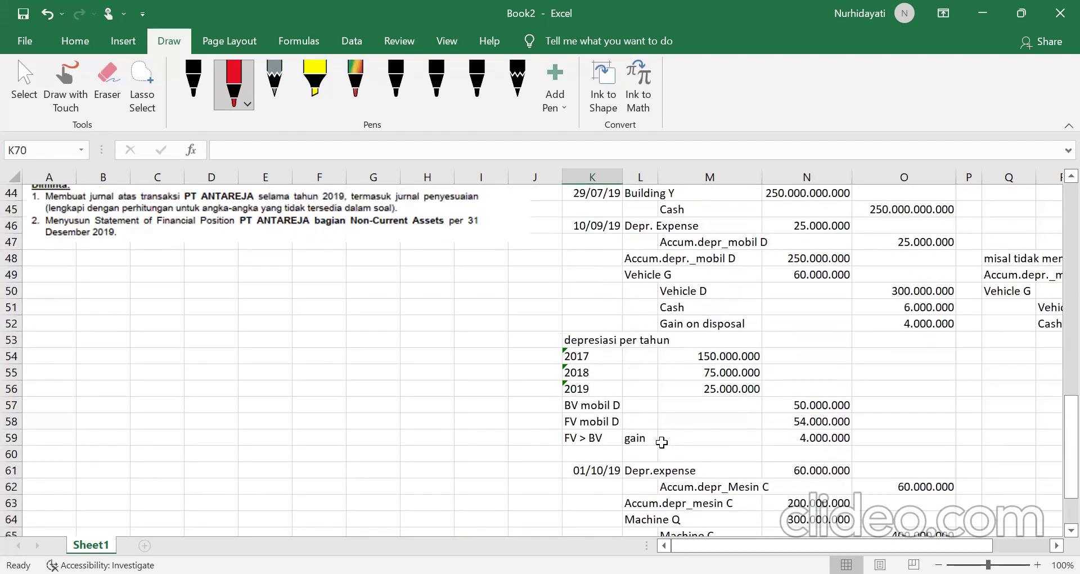
scroll(662, 442, "up", 3)
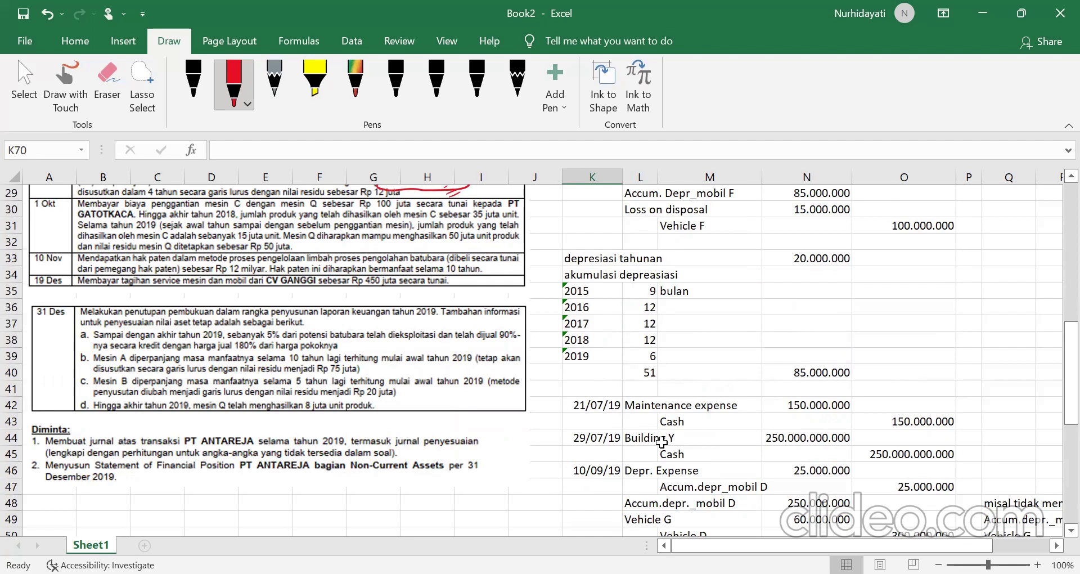
scroll(661, 442, "down", 7)
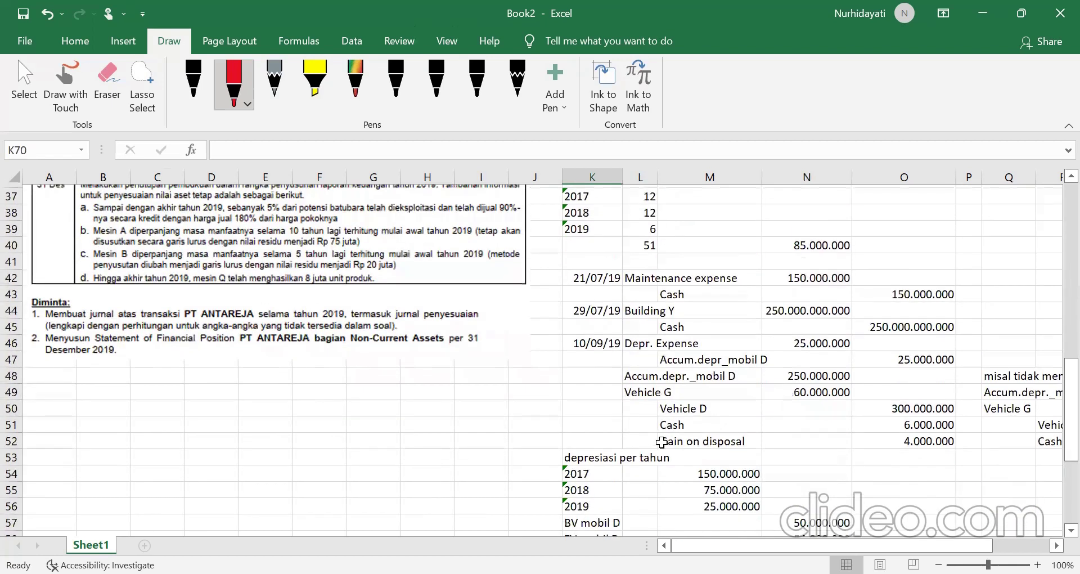
type("10 nov 19")
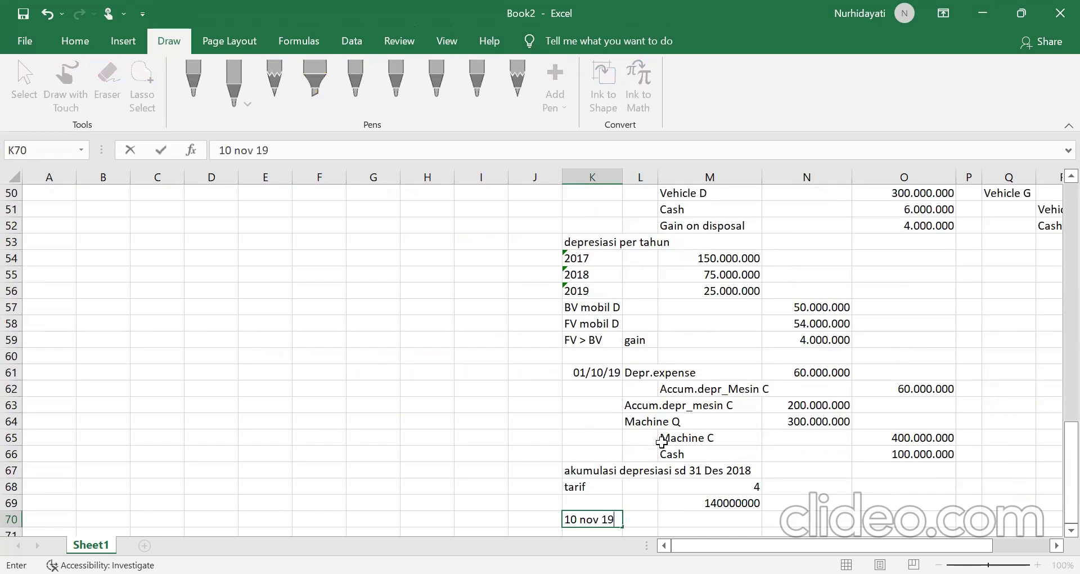
key("Tab")
key("Tab")
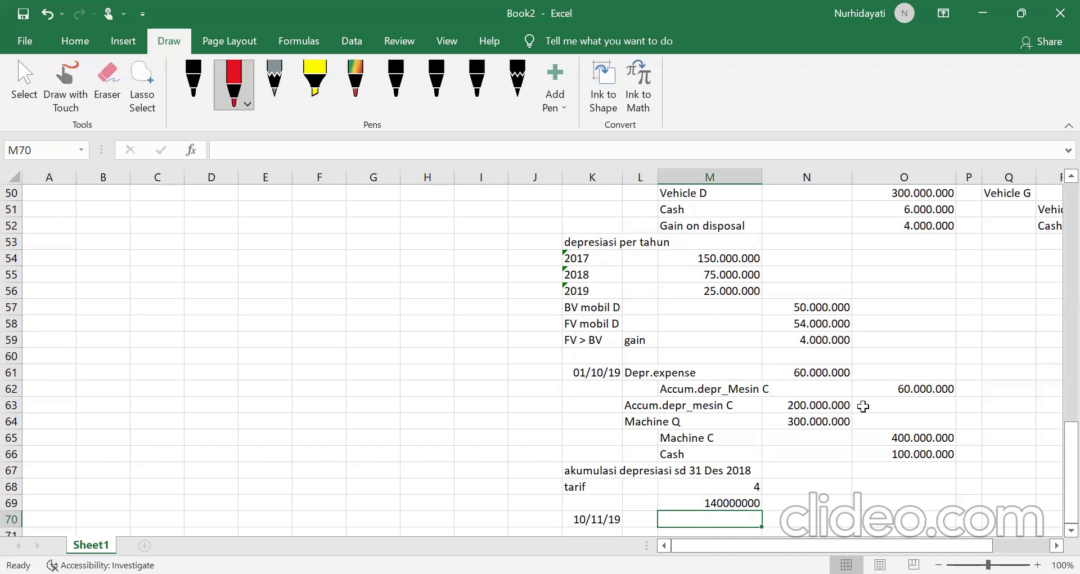
Step: Compare the accounts and amounts in the Machine C replacement entry with the 5 July Vehicle F write-off entry
left_click(635, 404)
left_click(722, 437)
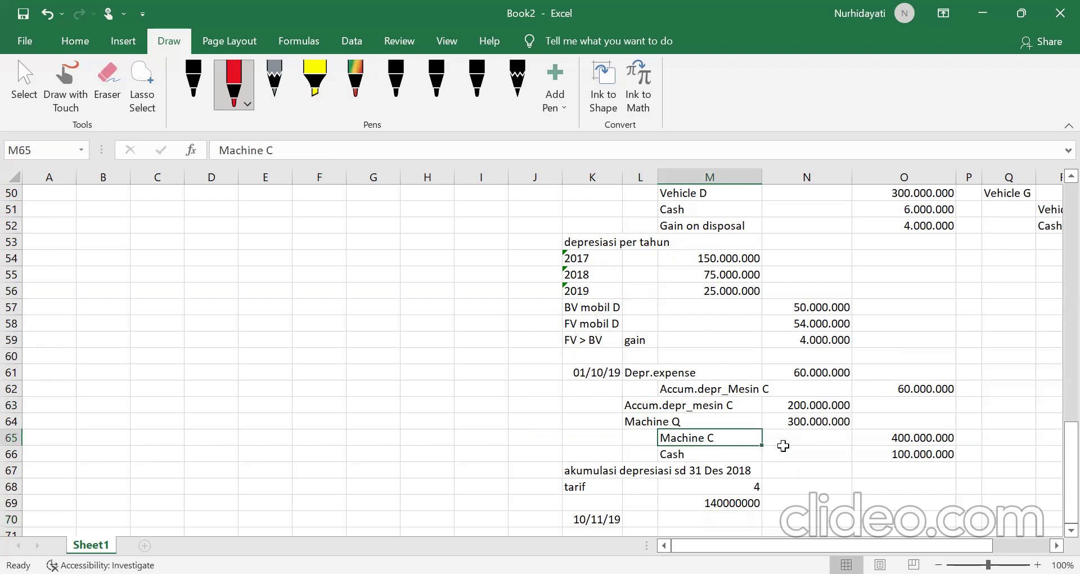
scroll(878, 411, "up", 6)
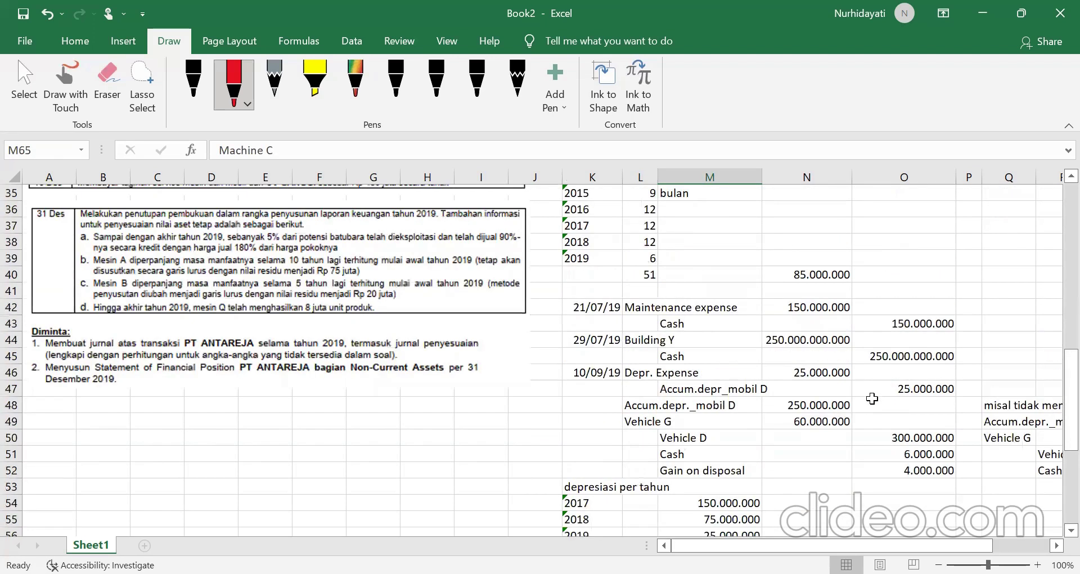
scroll(766, 502, "up", 3)
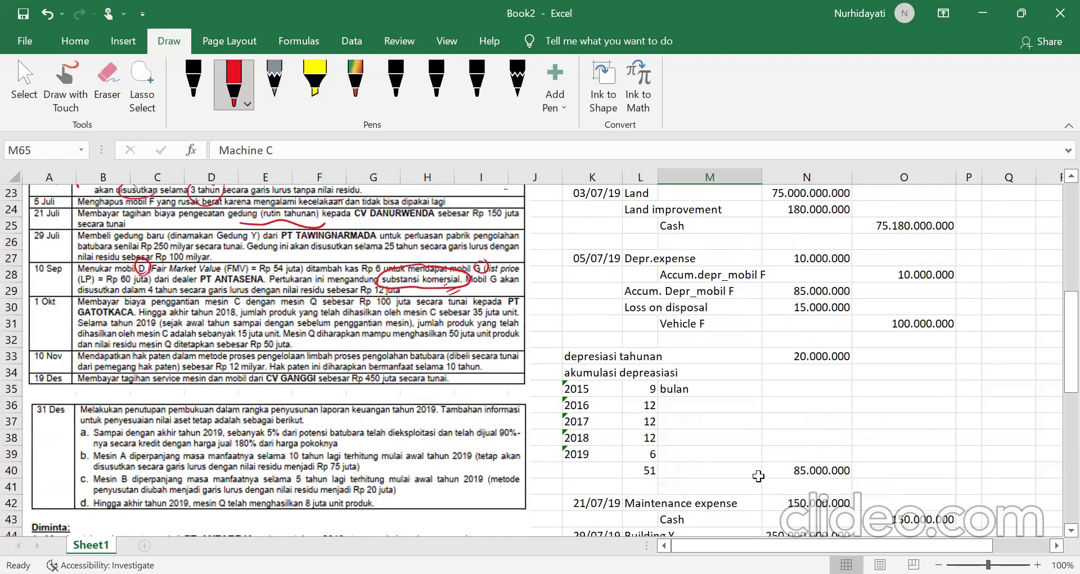
left_click(646, 291)
left_click(700, 326)
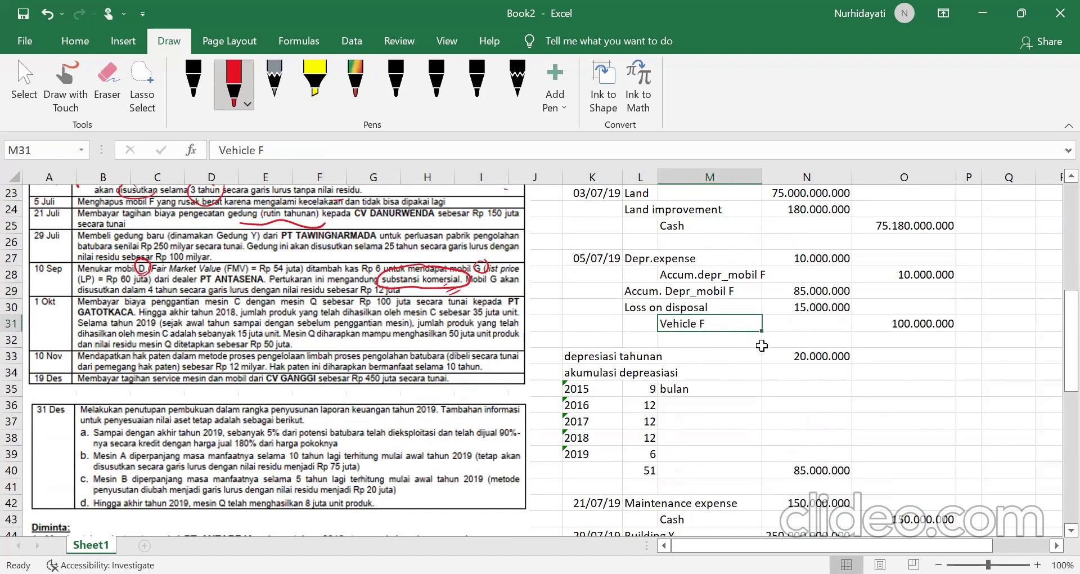
scroll(852, 387, "down", 9)
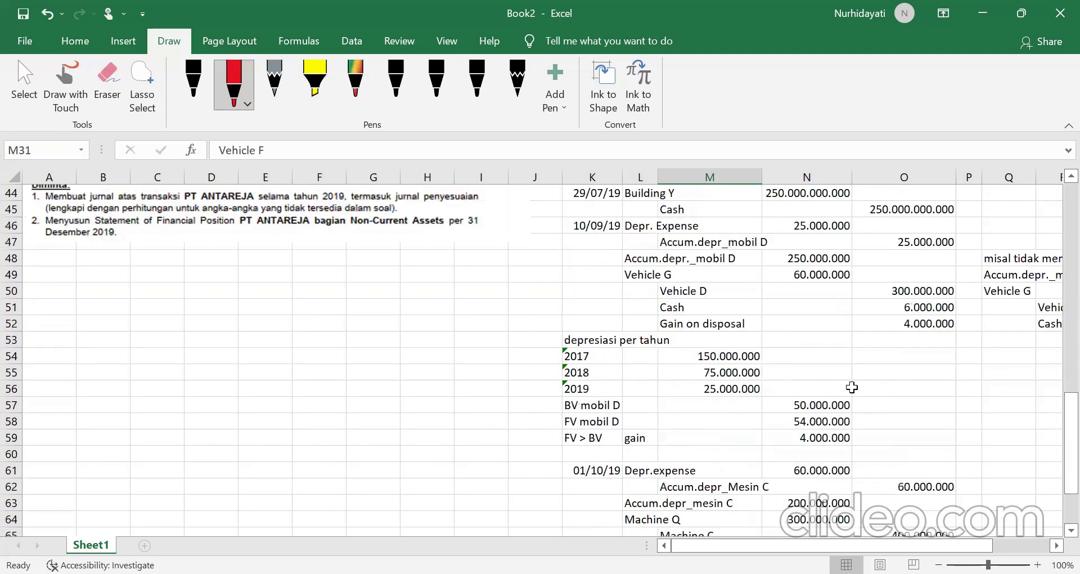
scroll(852, 387, "down", 1)
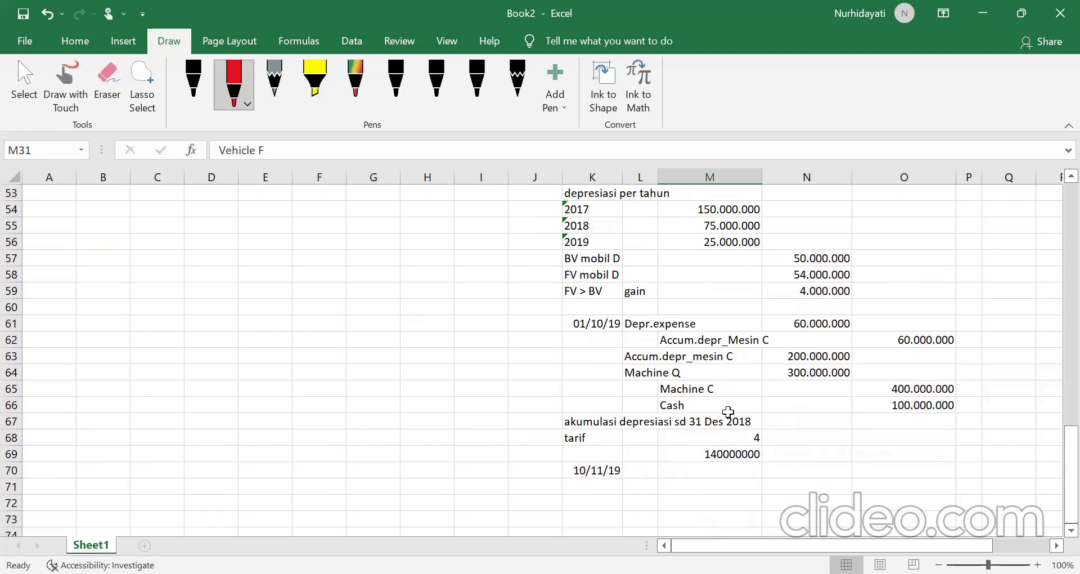
left_click(946, 388)
left_click(809, 355)
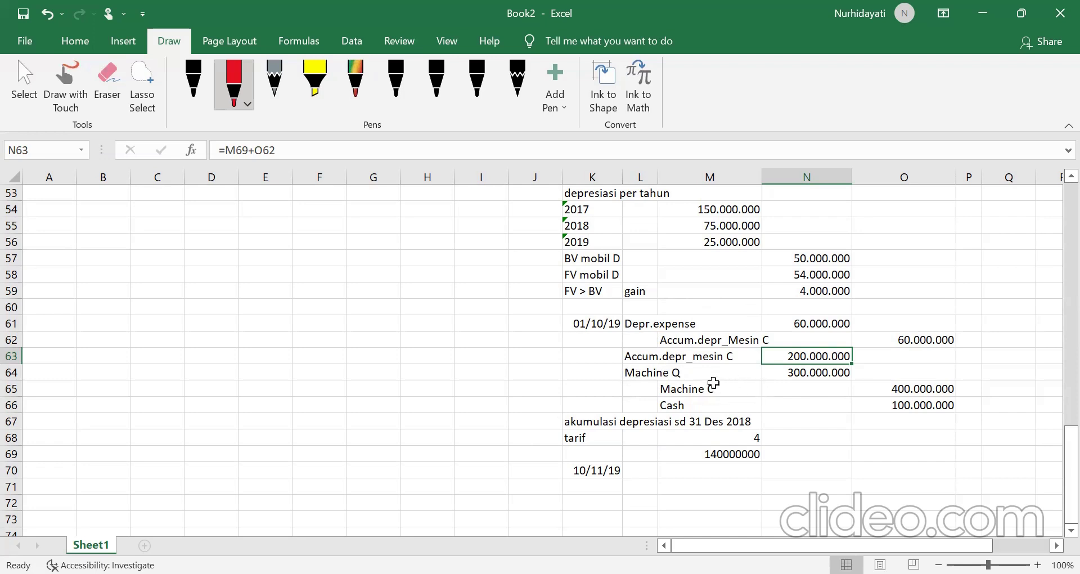
Step: Review the 1 October problem text against the accumulated depreciation, Machine Q, Machine C and Cash lines of the replacement entry
scroll(760, 397, "up", 8)
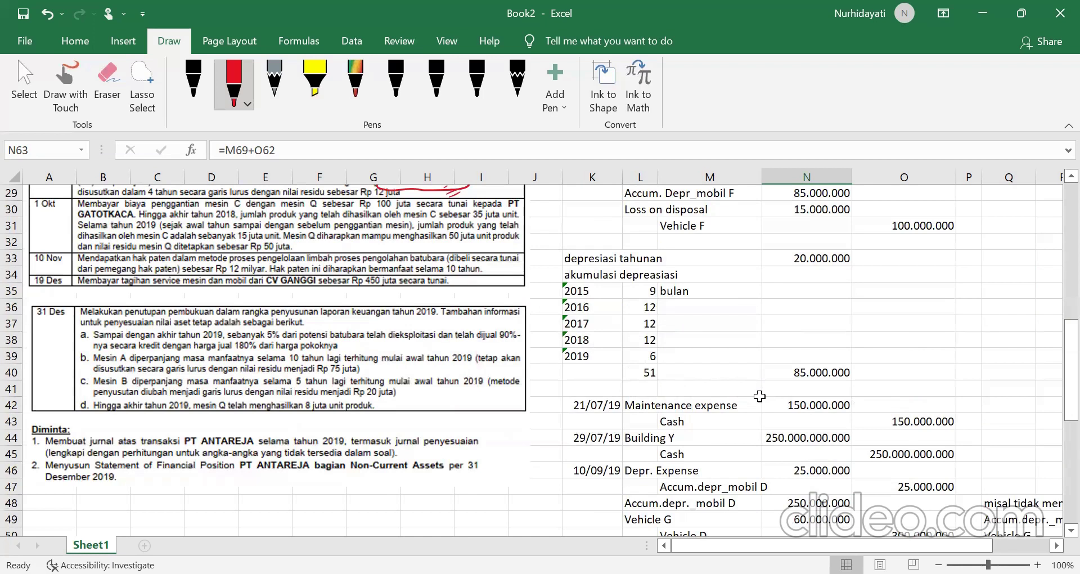
scroll(759, 396, "down", 4)
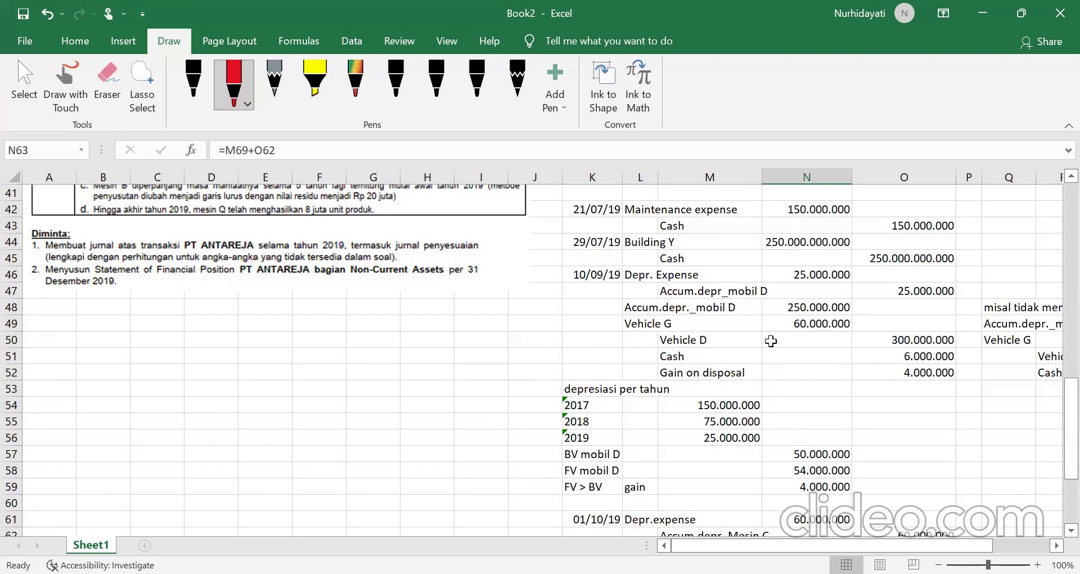
scroll(771, 340, "down", 6)
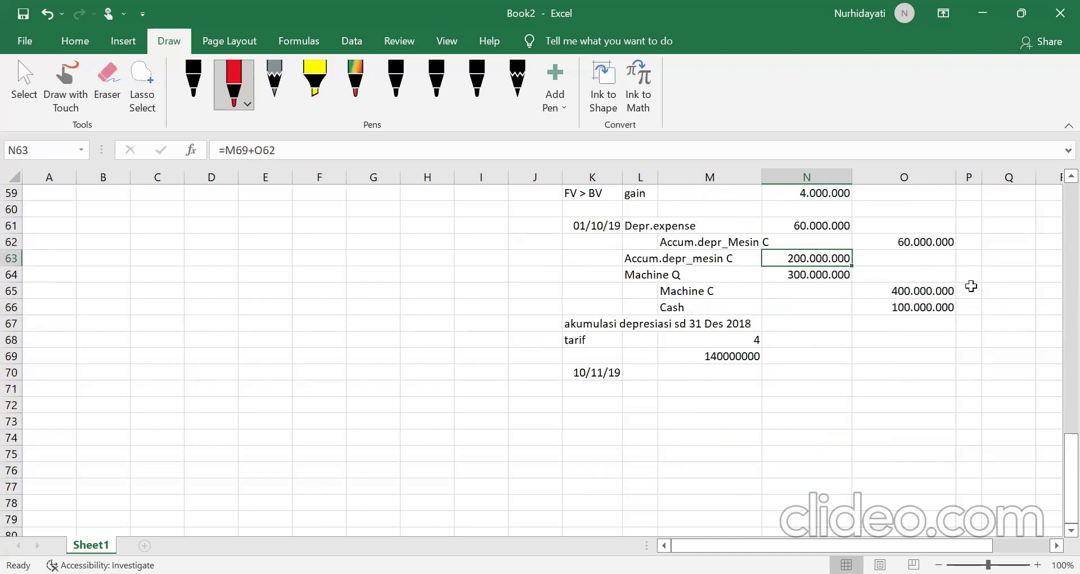
left_click(934, 309)
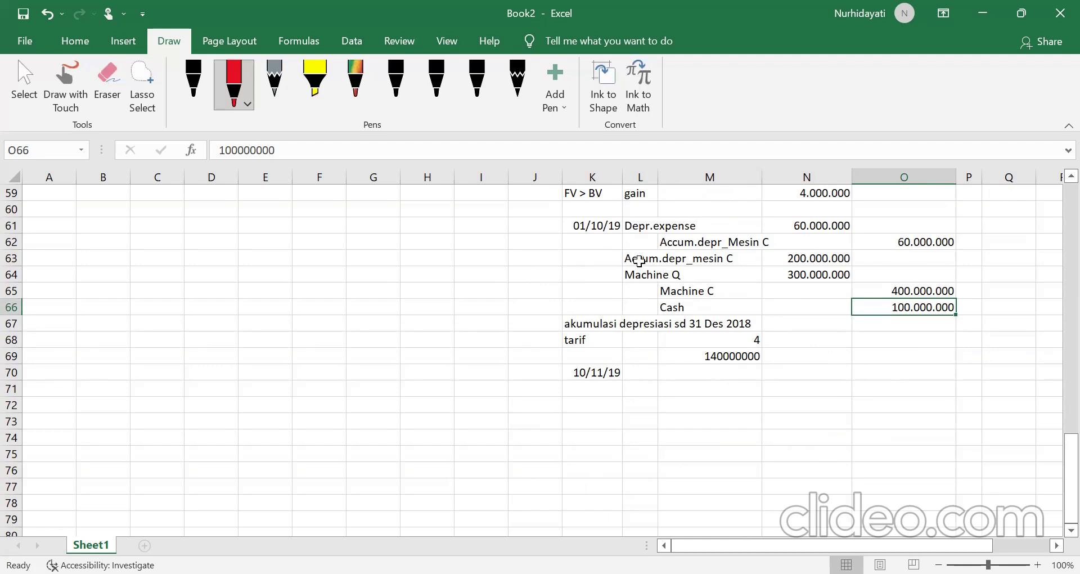
left_click(640, 262)
left_click(669, 279)
left_click(682, 304)
left_click(683, 291)
left_click(654, 258)
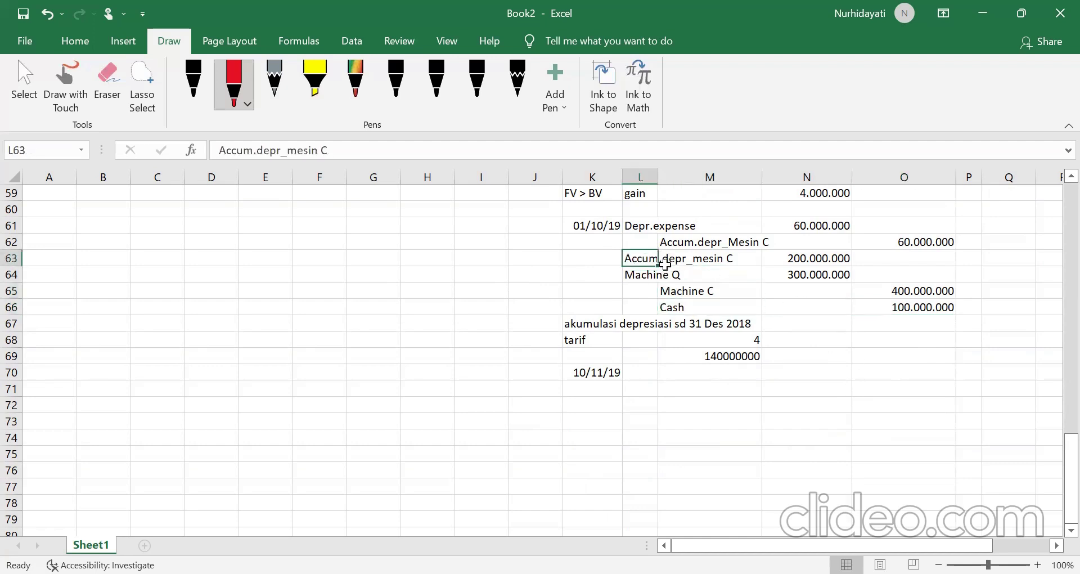
left_click(724, 292)
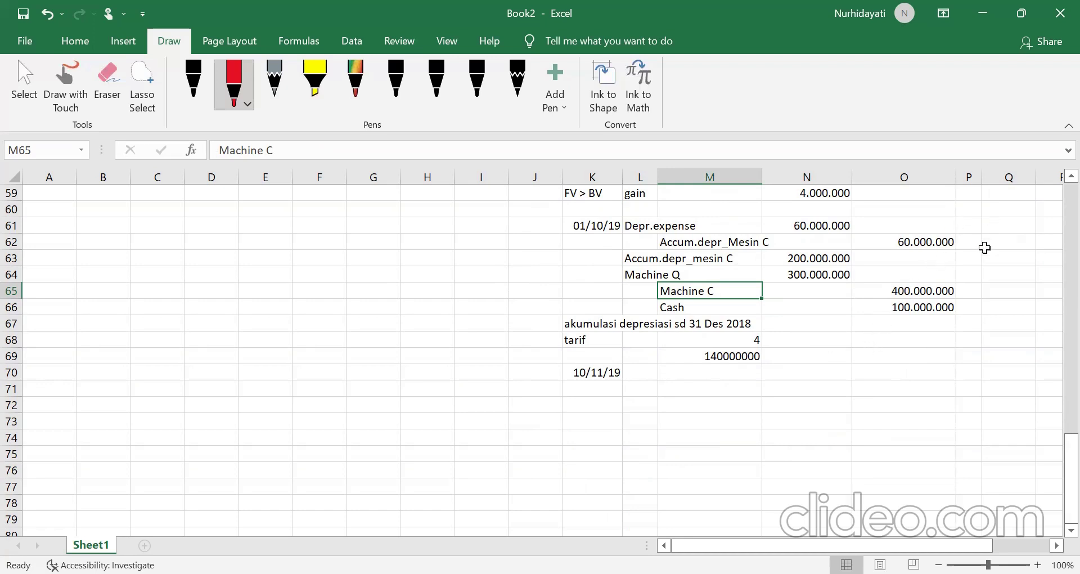
Step: Enter the debit account names Accum.depr_mesin C in Q63 and Loss on disposal in Q64, beside the Machine C replacement entry
left_click(1013, 261)
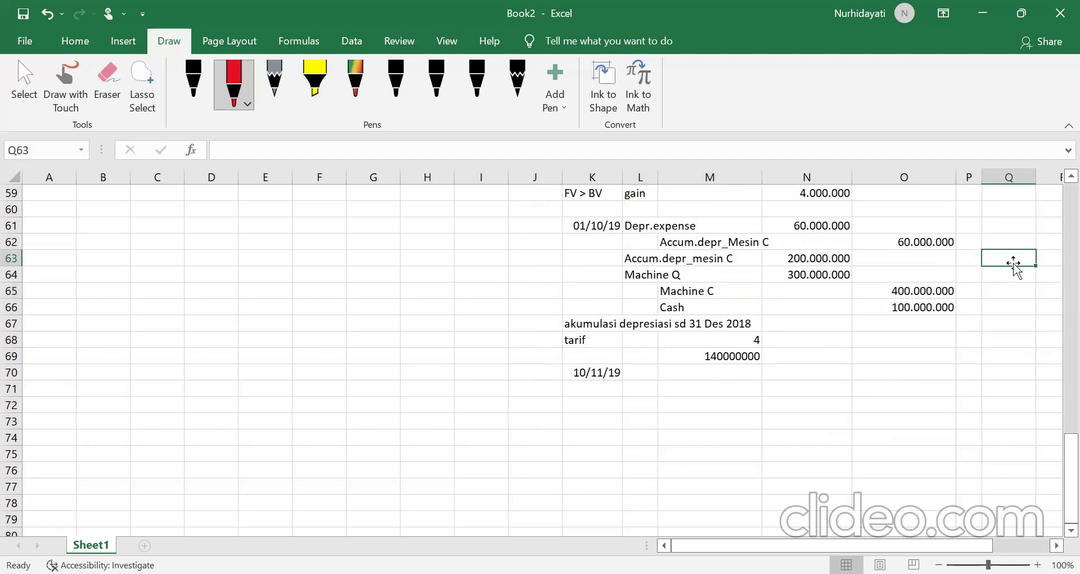
key("Right")
key("Up")
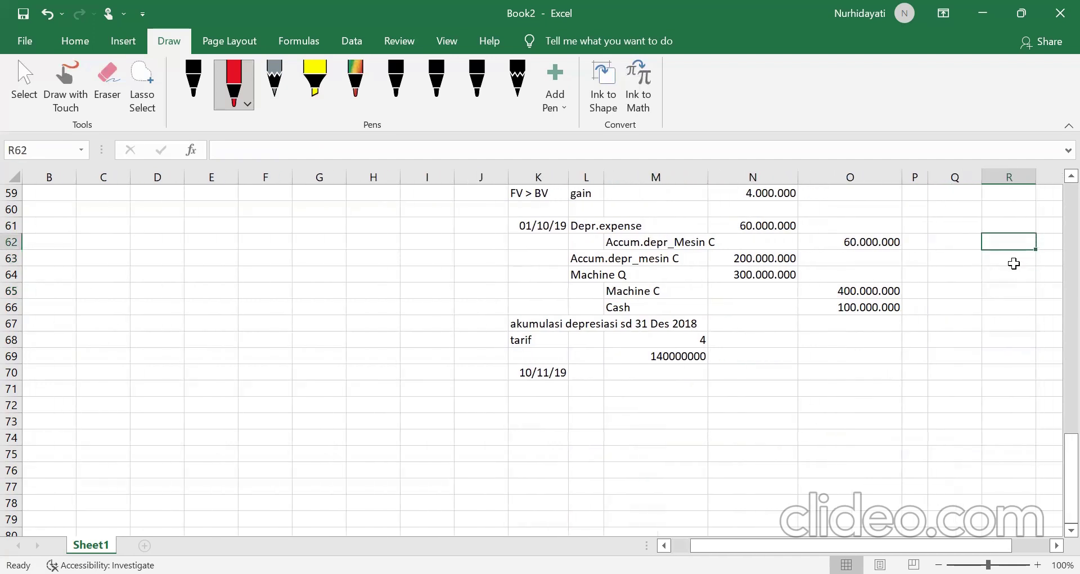
left_click(962, 257)
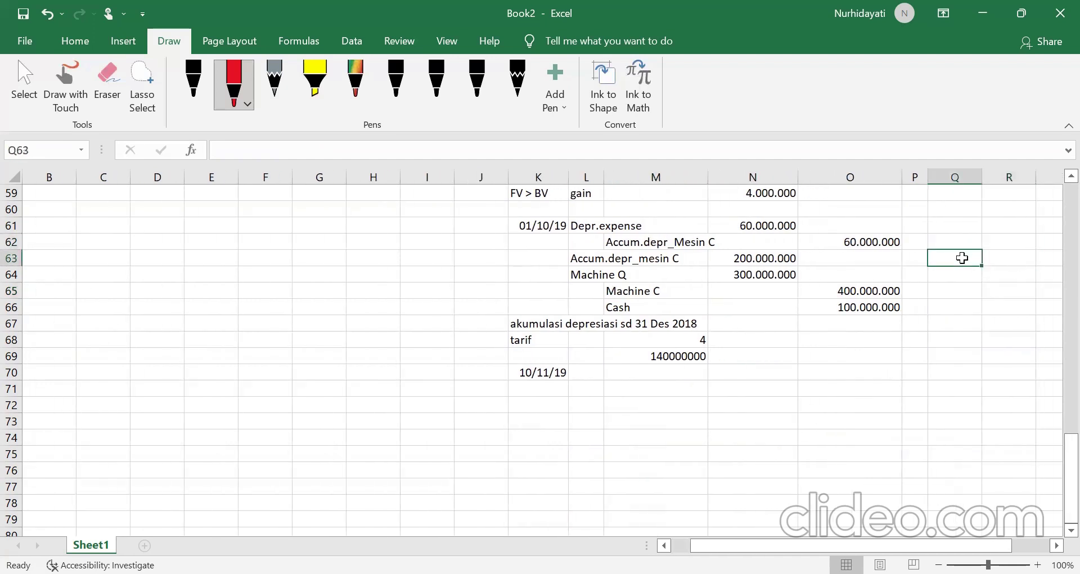
type("Accum.depr.")
key("BackSpace")
type("_mes")
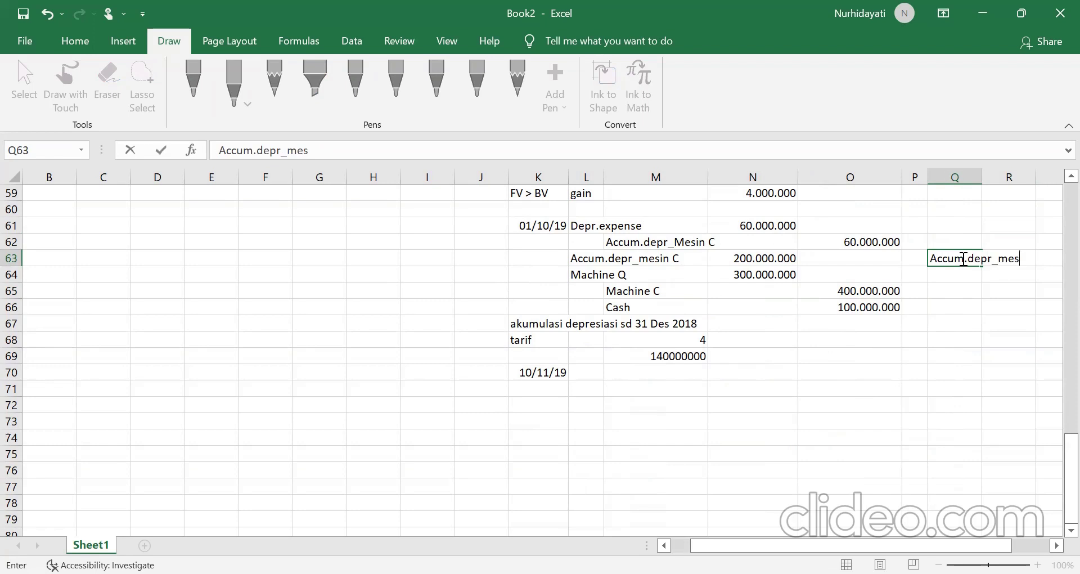
type("in C")
key("Return")
type("Loss")
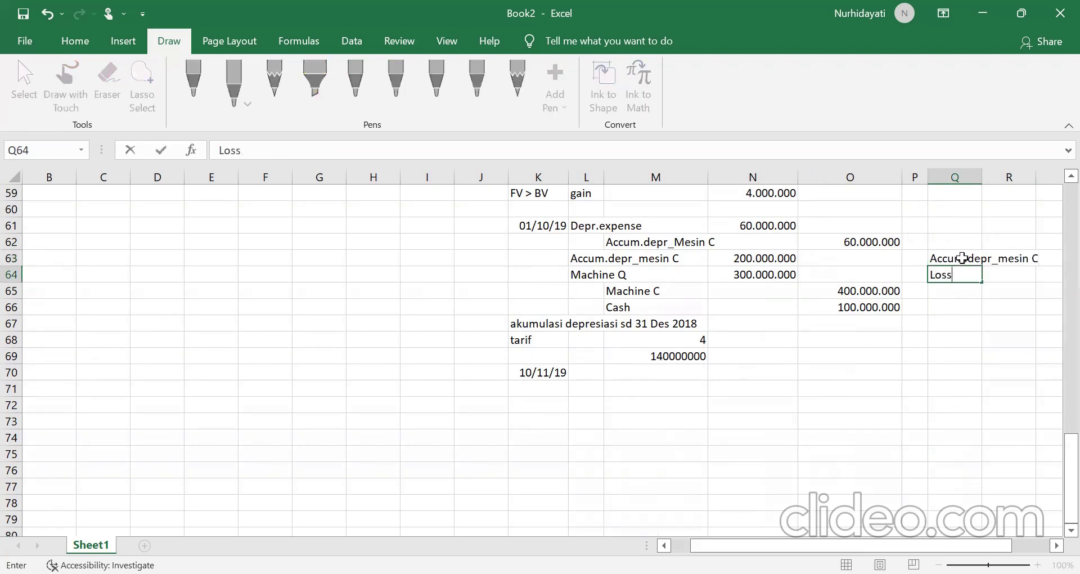
type(" on disposal")
key("Tab")
Step: Link the Accum.depr_mesin C debit amount in S63 to the accumulated depreciation in N63 with =N63
key("Tab")
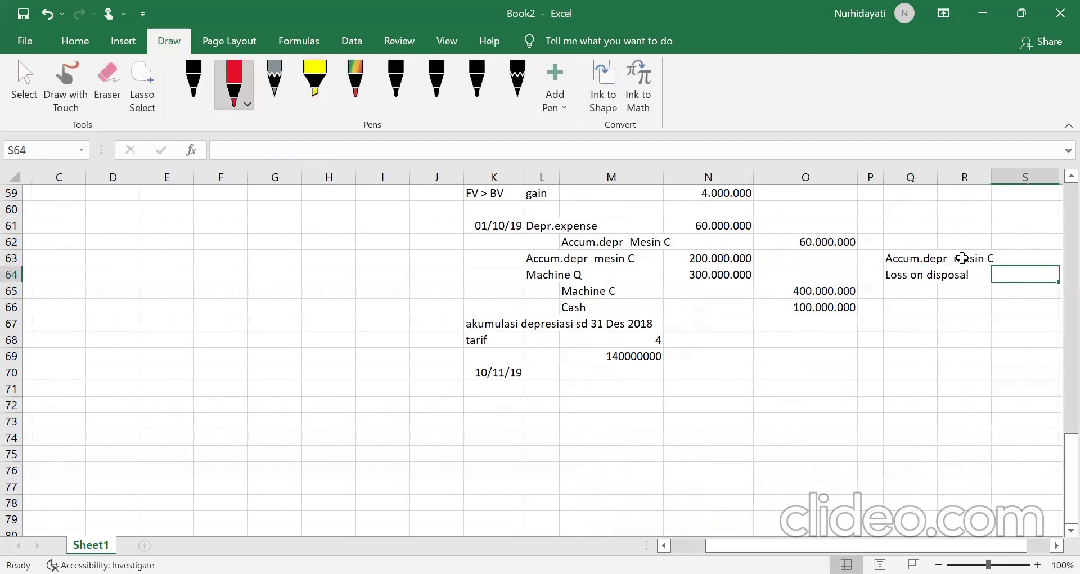
key("Up")
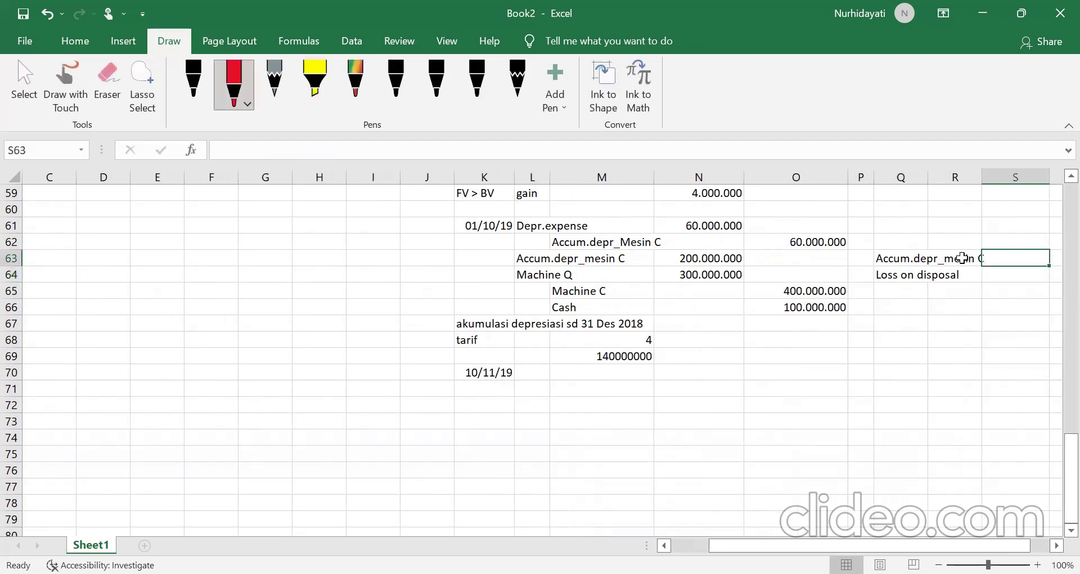
type("=")
left_click(709, 256)
key("Return")
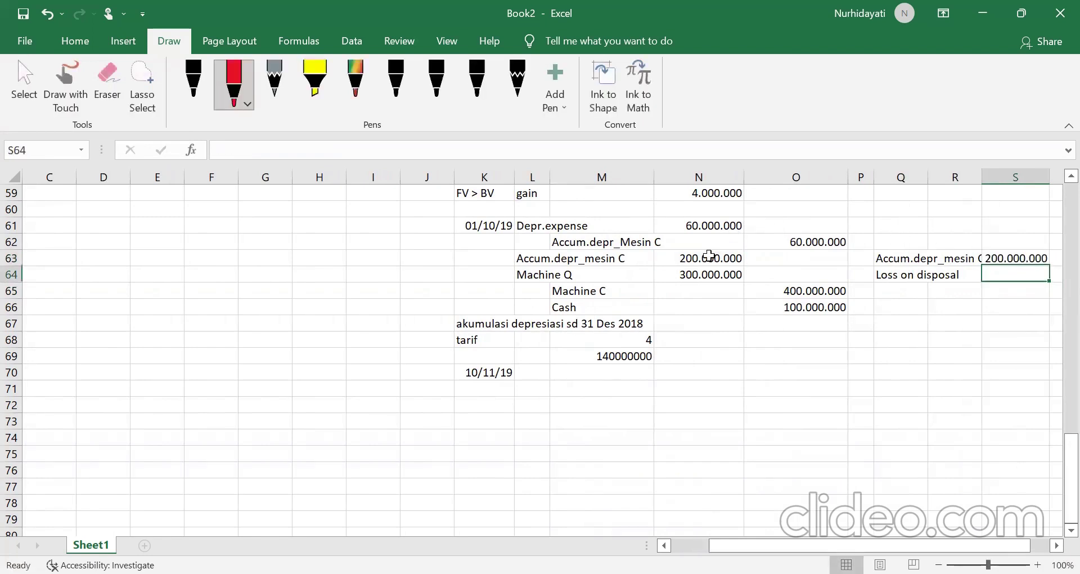
Step: Add the Machine C credit line in R65 and link its amount in T65 to the replacement entry with =O65
left_click(961, 292)
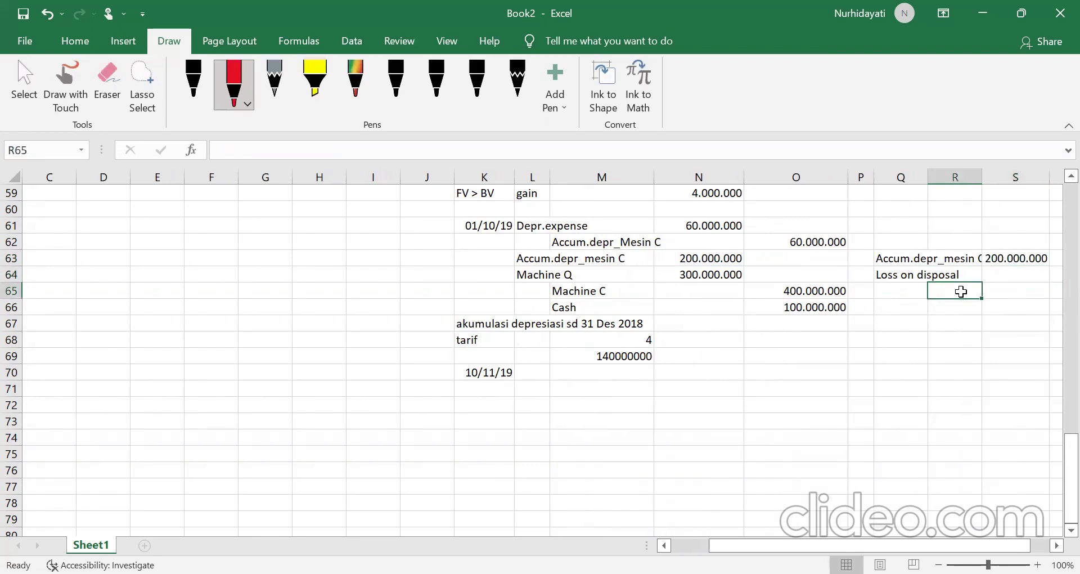
type("Machi")
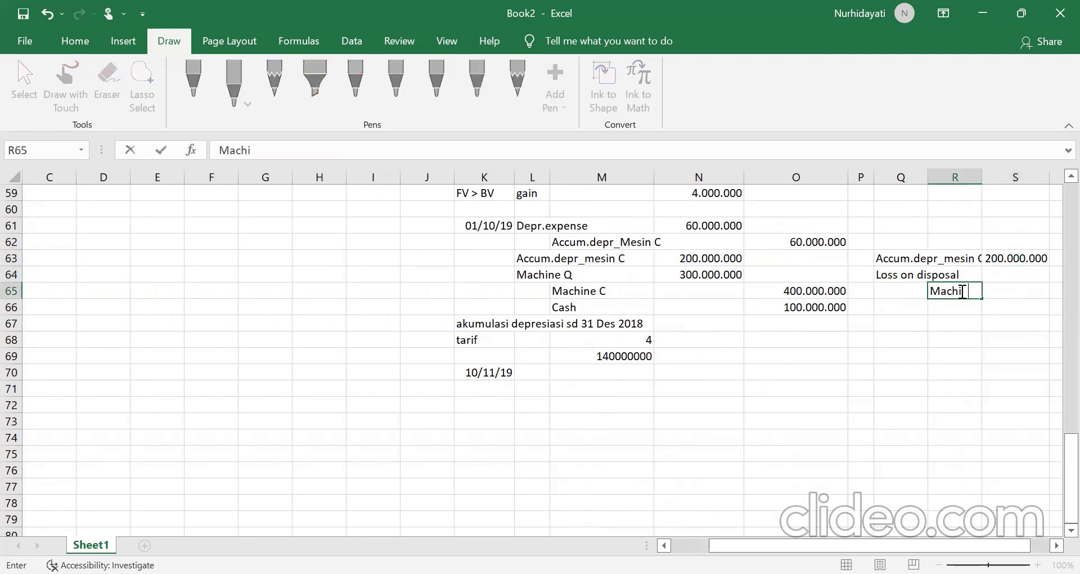
type("ne C")
key("F2")
left_click(1023, 337)
left_click(1007, 293)
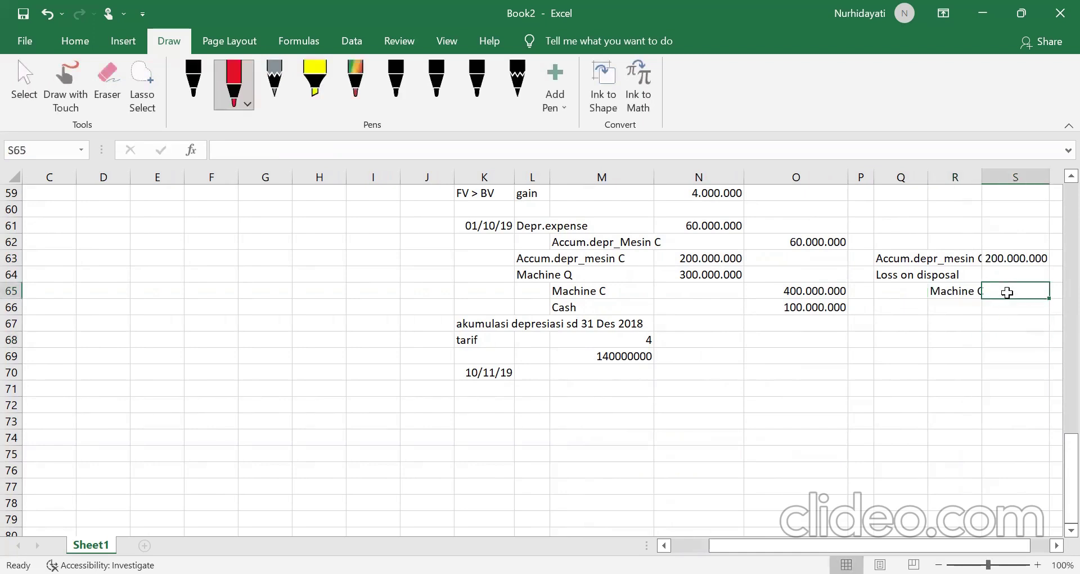
key("Right")
type("=")
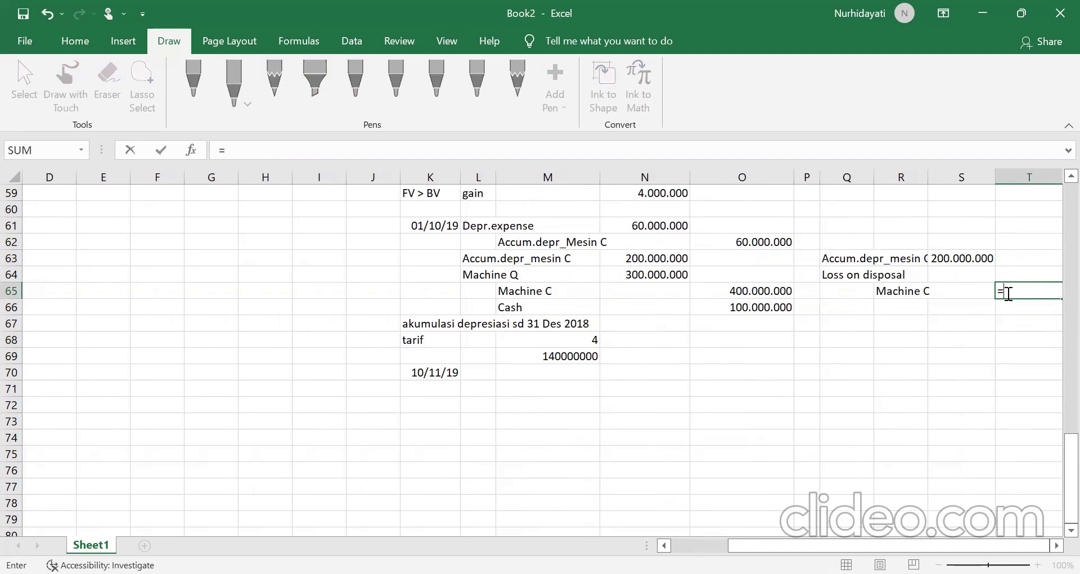
left_click(746, 288)
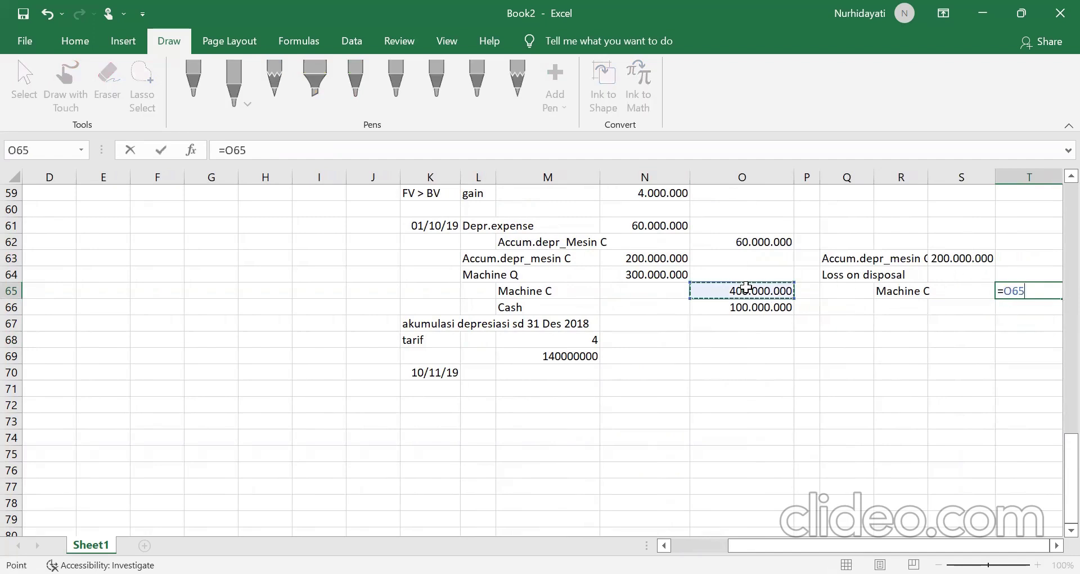
key("Return")
Step: Calculate the Loss on disposal amount in S64 as the Machine C cost minus its accumulated depreciation with =T65-S63
left_click(940, 270)
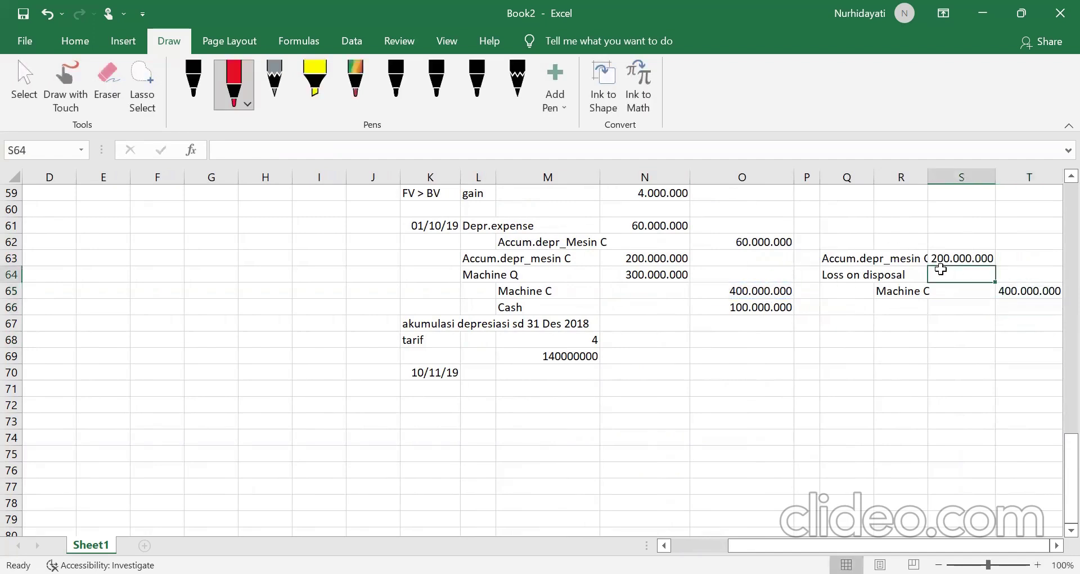
type("=")
left_click(1050, 290)
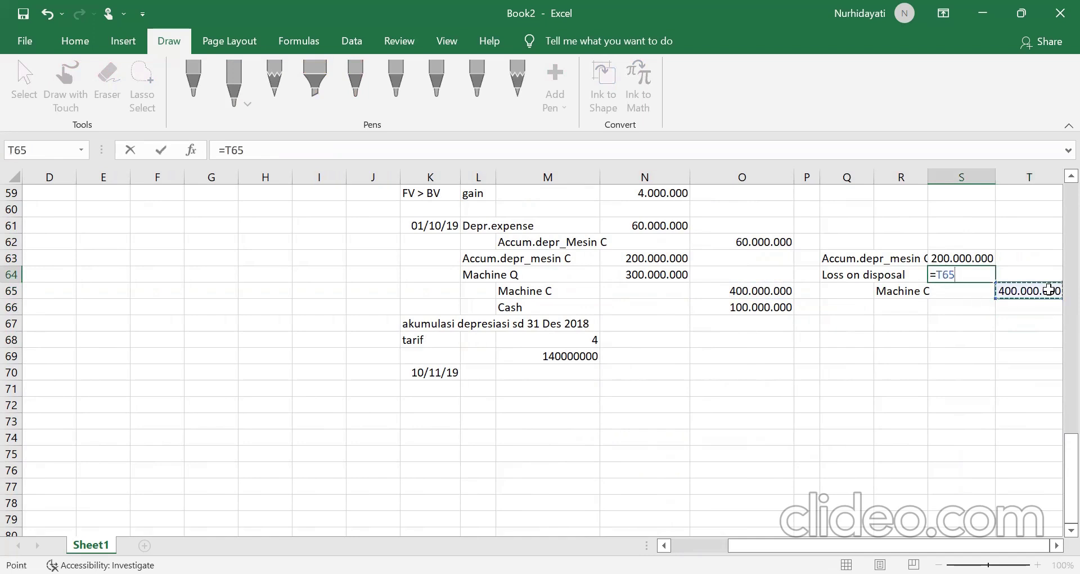
type("-")
left_click(968, 258)
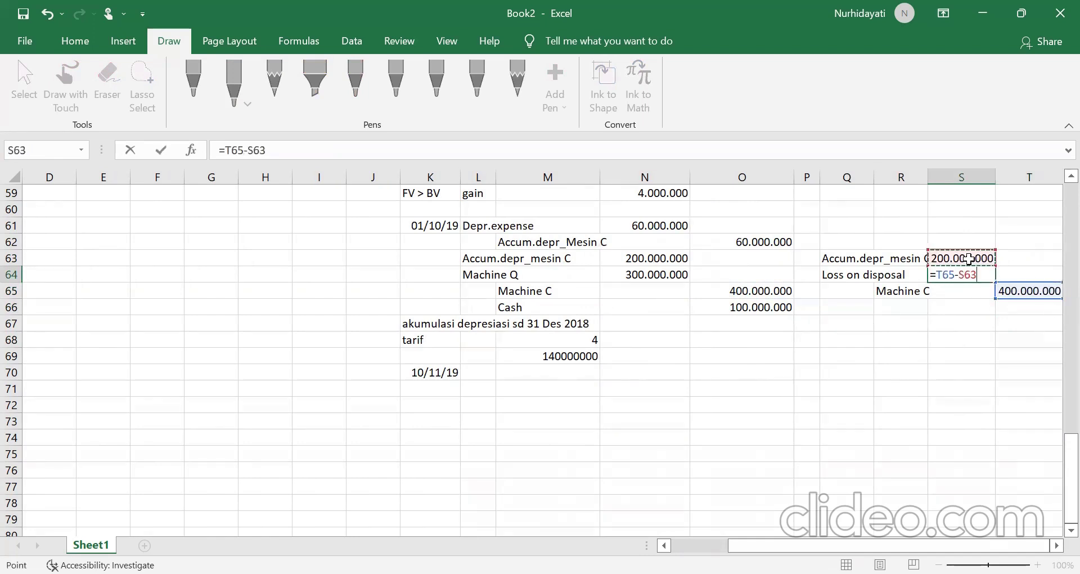
key("Return")
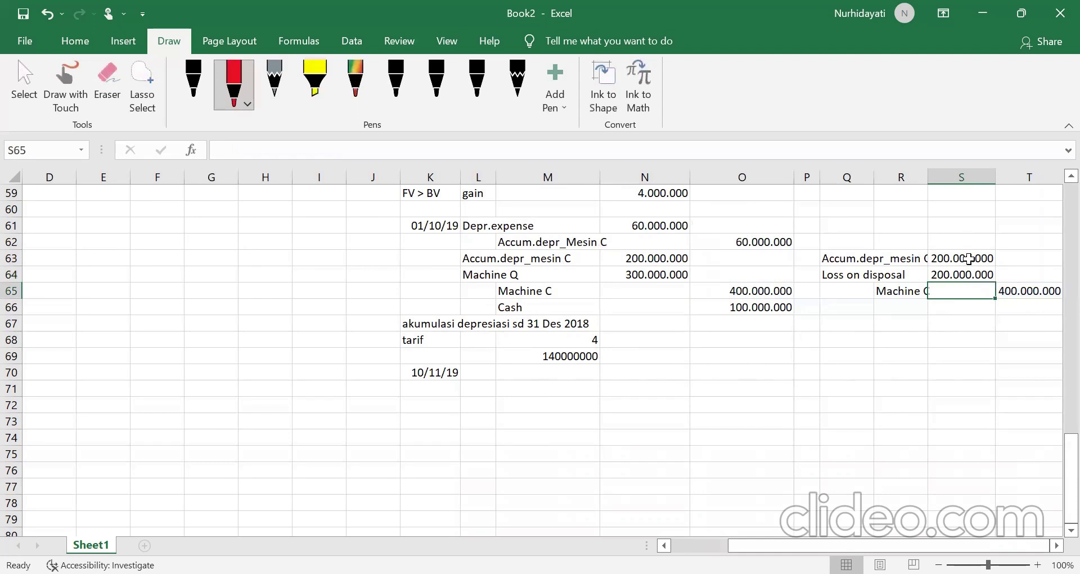
Step: Enter the debit account Machine Q in Q66 and the credit account Cash in R67 below the disposal entry
left_click(854, 306)
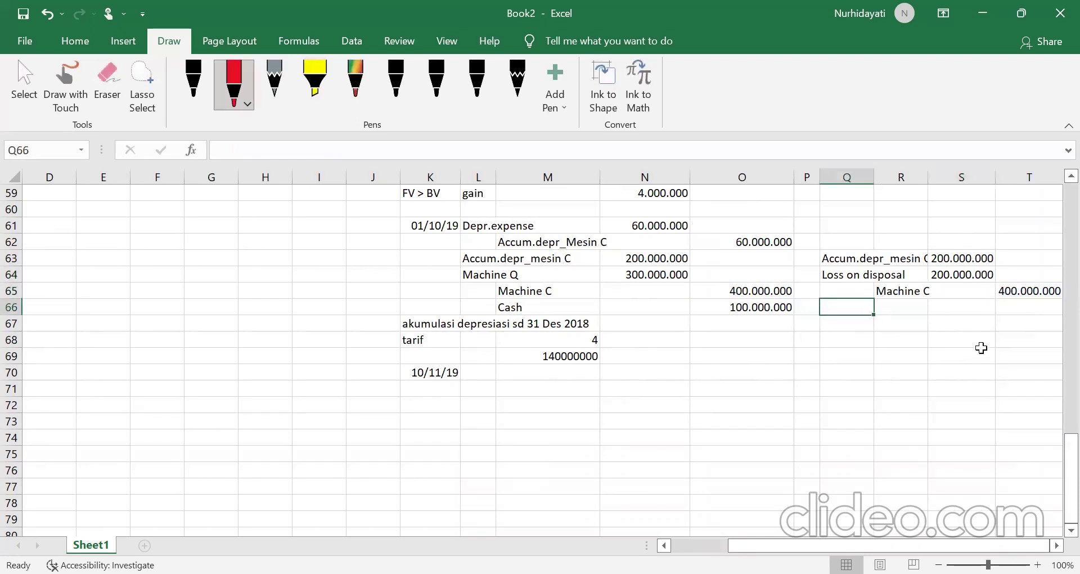
type("Maschin")
key("BackSpace")
key("BackSpace")
key("BackSpace")
key("BackSpace")
key("BackSpace")
type("chine ")
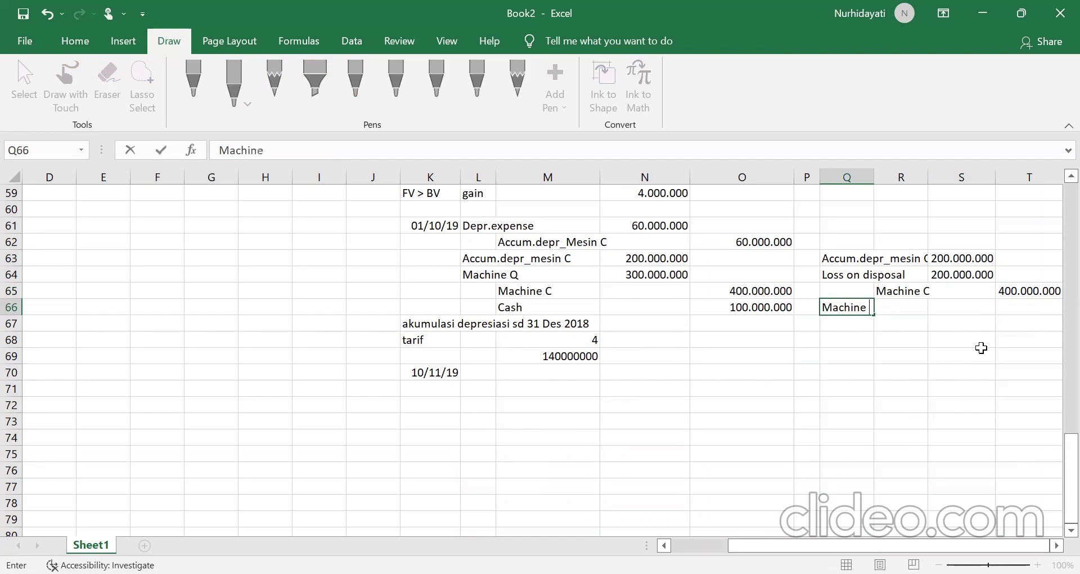
type("Q")
key("Return")
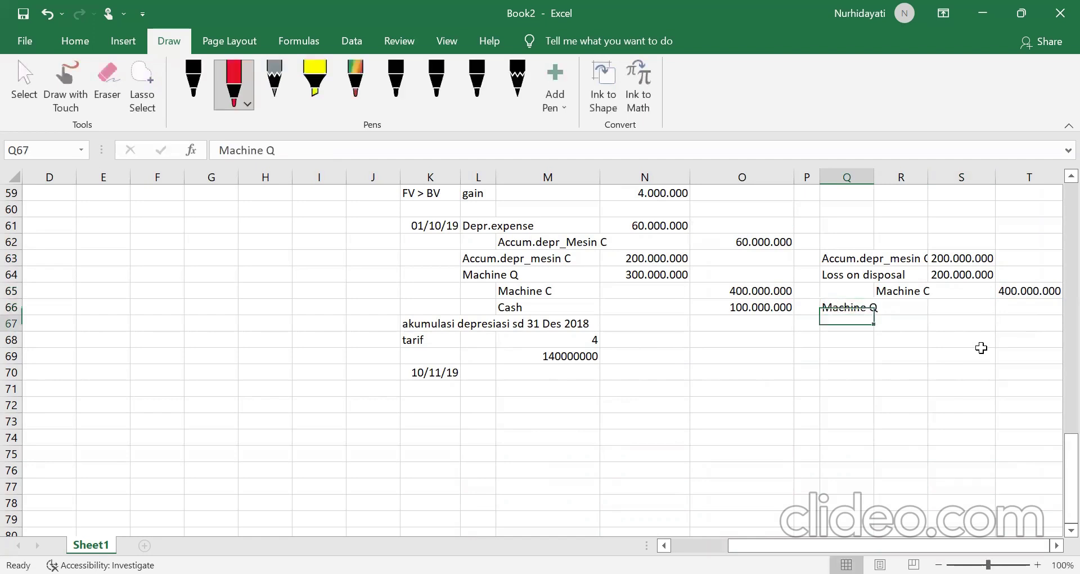
key("Right")
type("Cash")
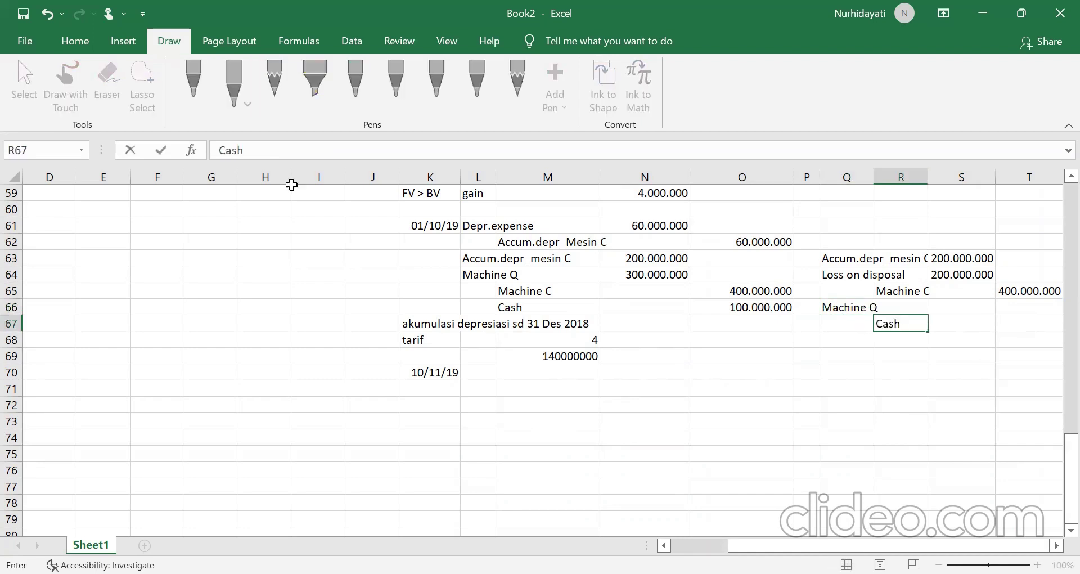
Step: Link the Machine Q debit in S66 and the Cash credit in T67 to the replacement entry's cash amount in O66
left_click(953, 302)
type("=")
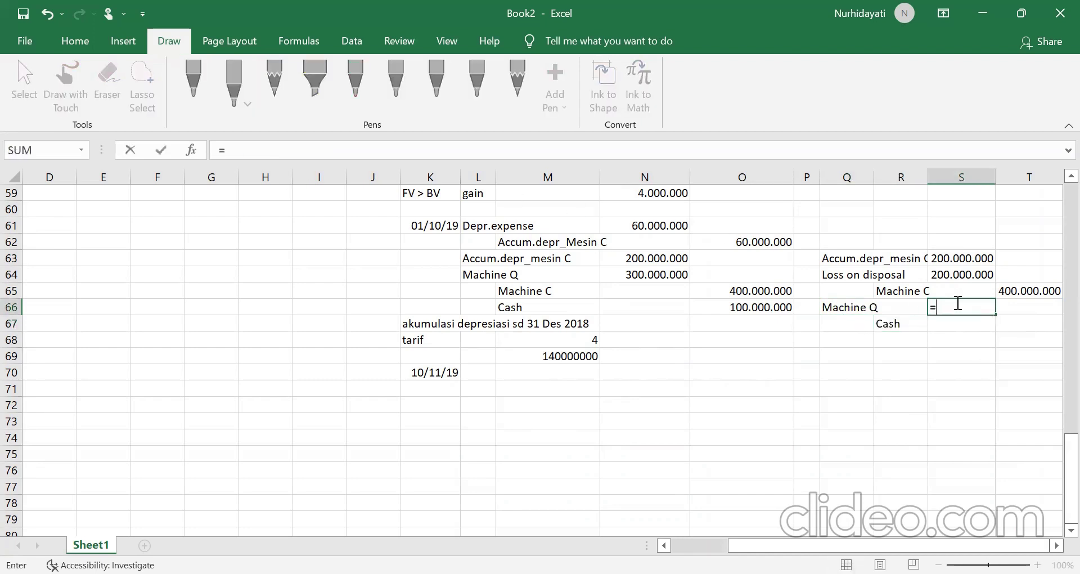
left_click(774, 307)
key("Return")
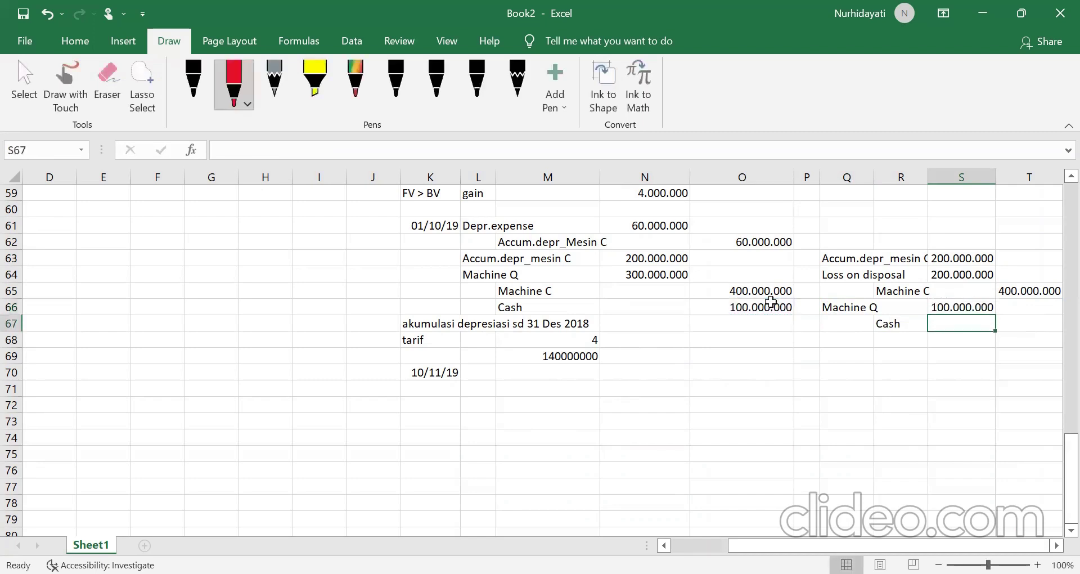
left_click(1032, 325)
type("=")
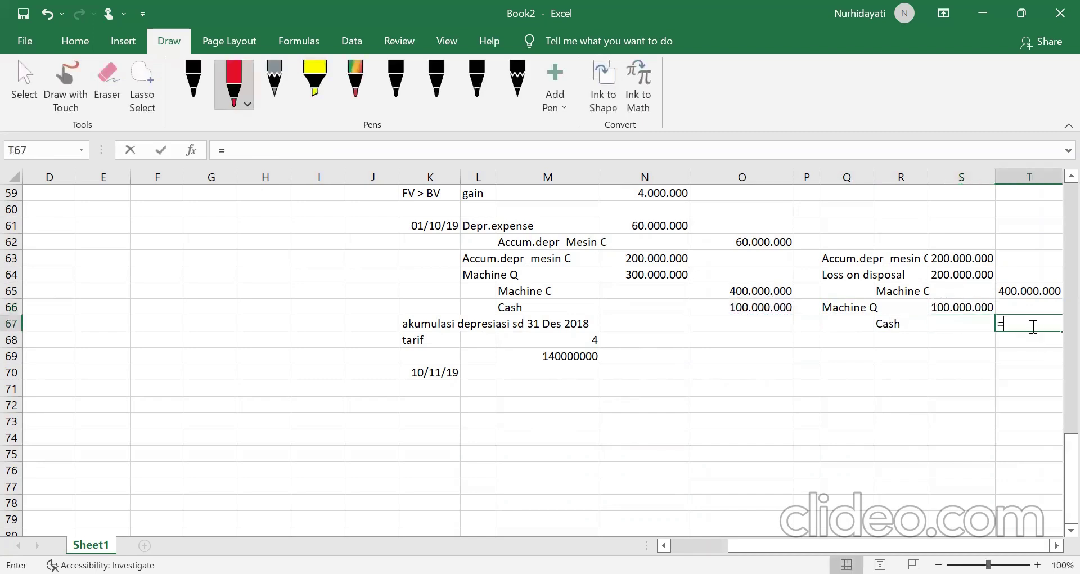
left_click(732, 312)
key("Return")
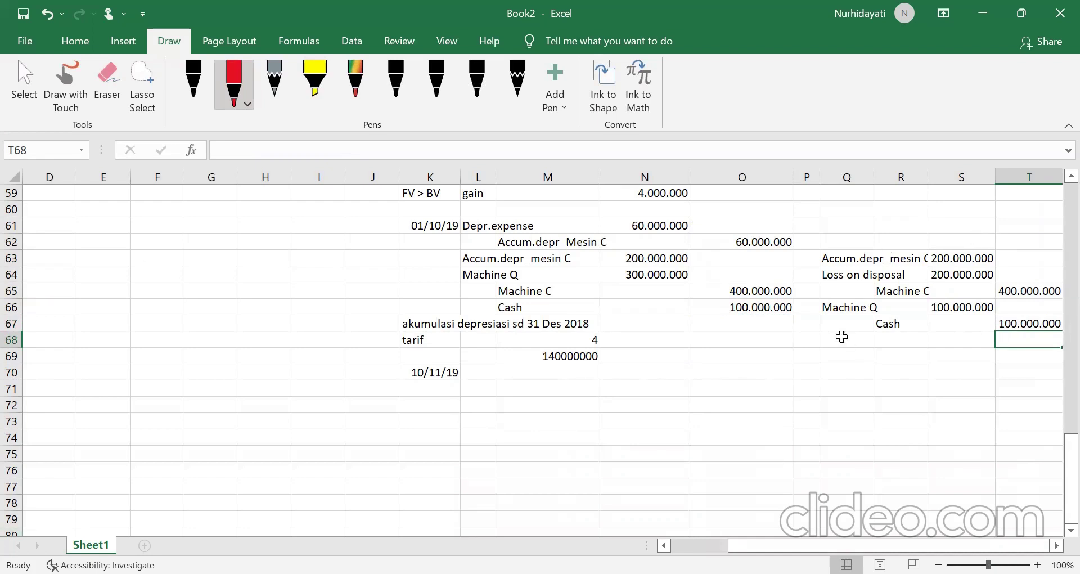
Step: Write the note "asumsi bahwa mesin lama langsung dihapuskan/dibesituakan" in Q69 below the alternative entry
left_click(832, 355)
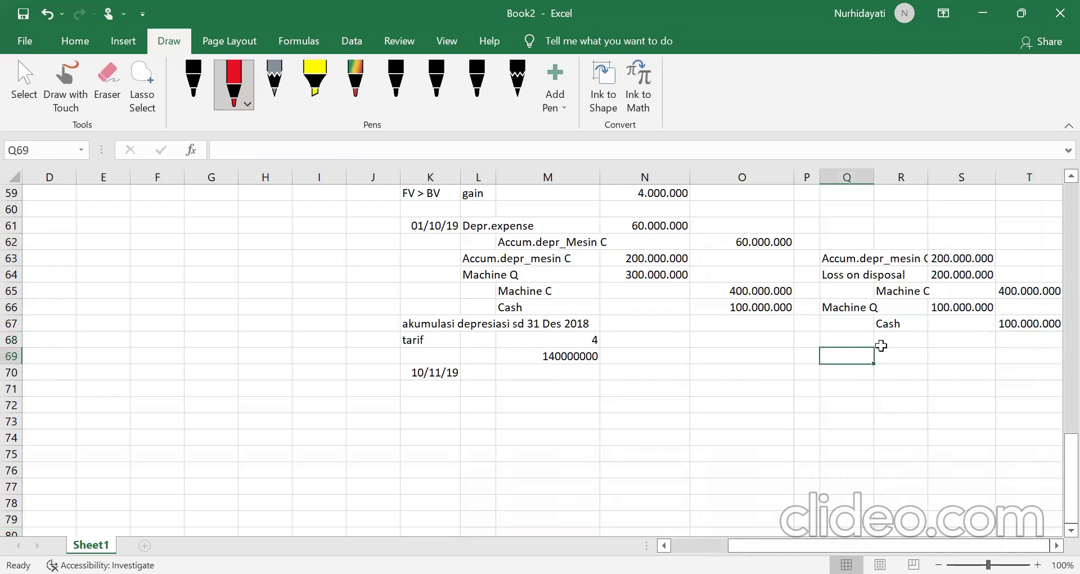
type("asumsi")
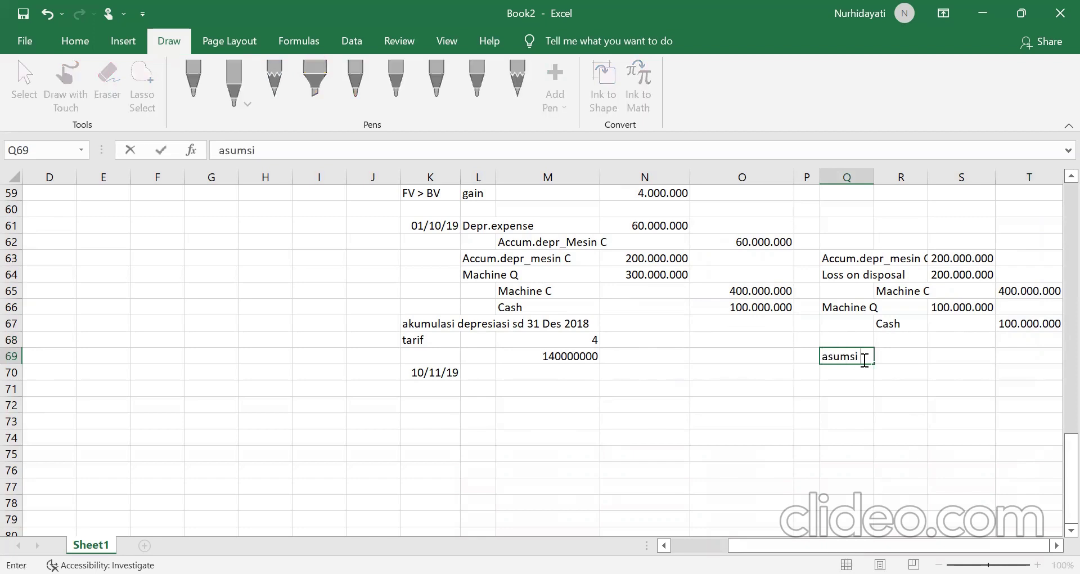
type(" bahwa mesin la")
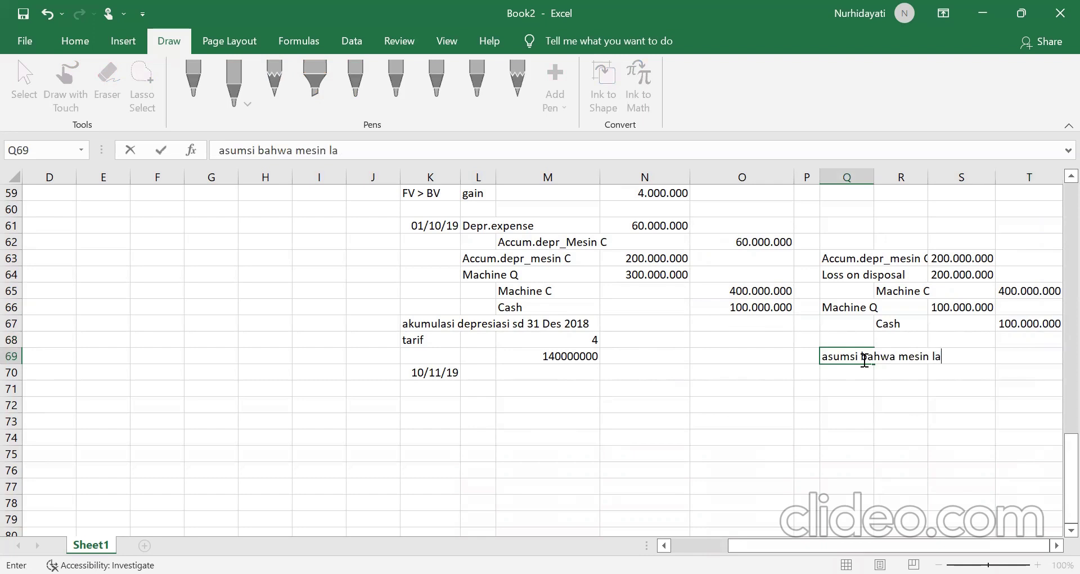
type("ma langsun")
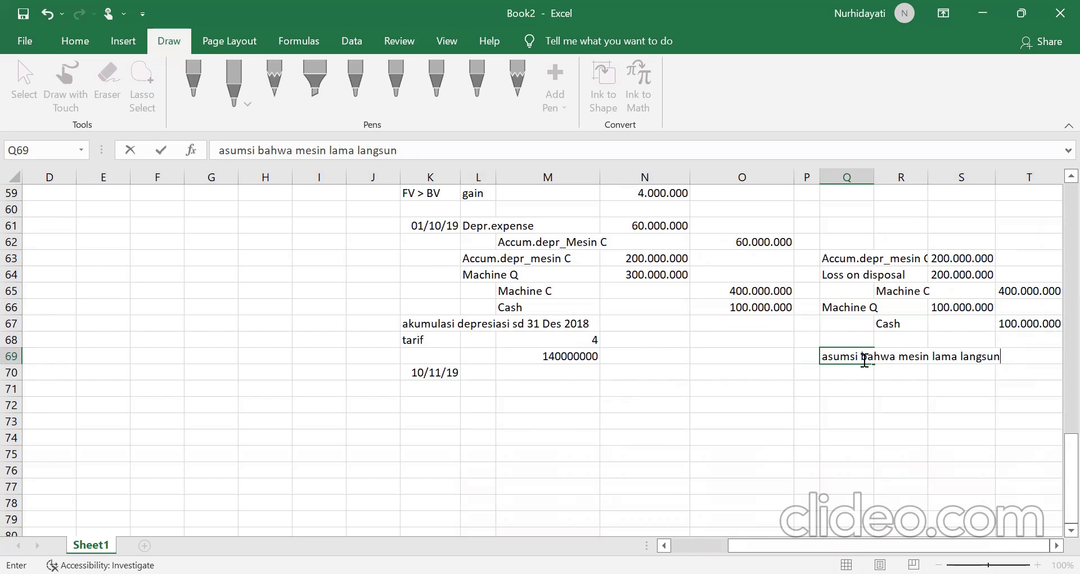
type("g dihapus")
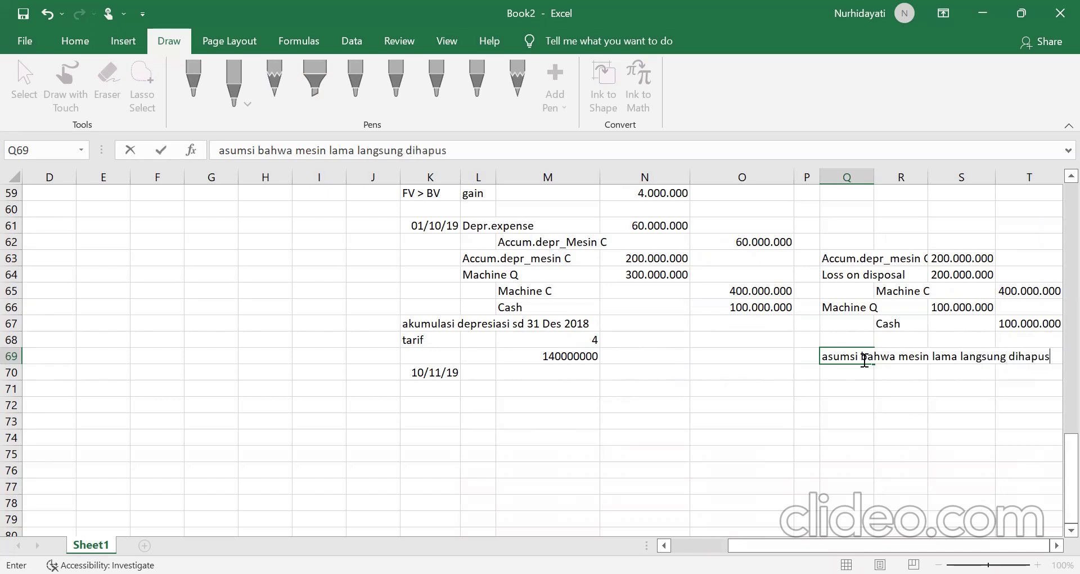
type("kan/d")
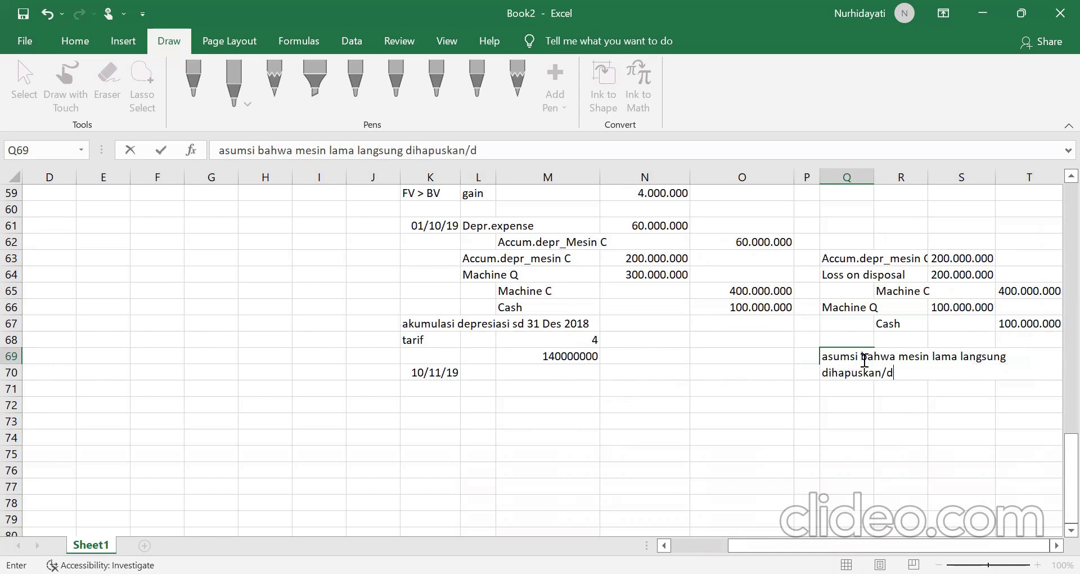
type("ibesituakan")
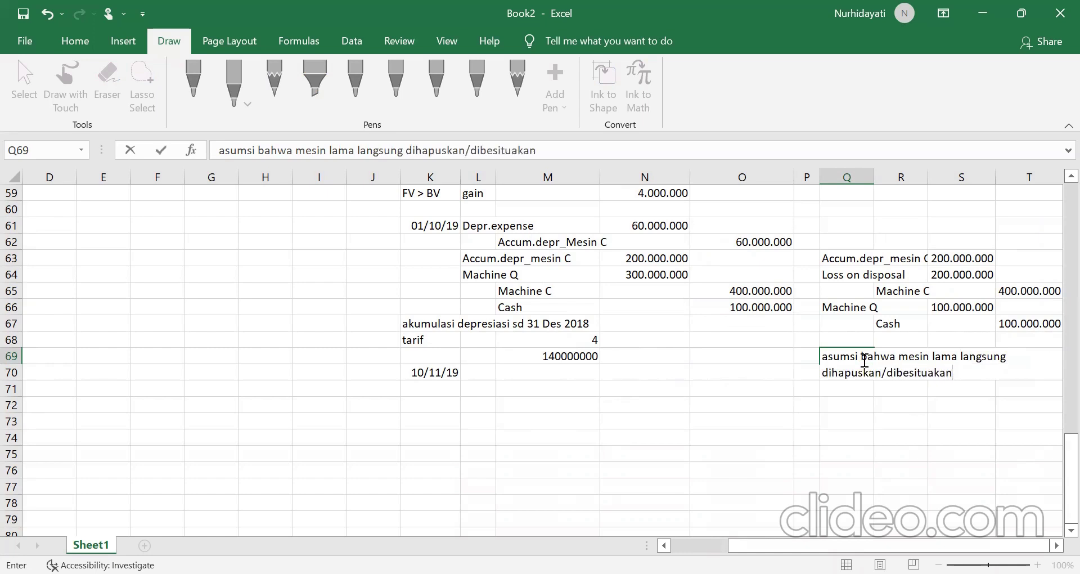
key("Return")
left_click(898, 359)
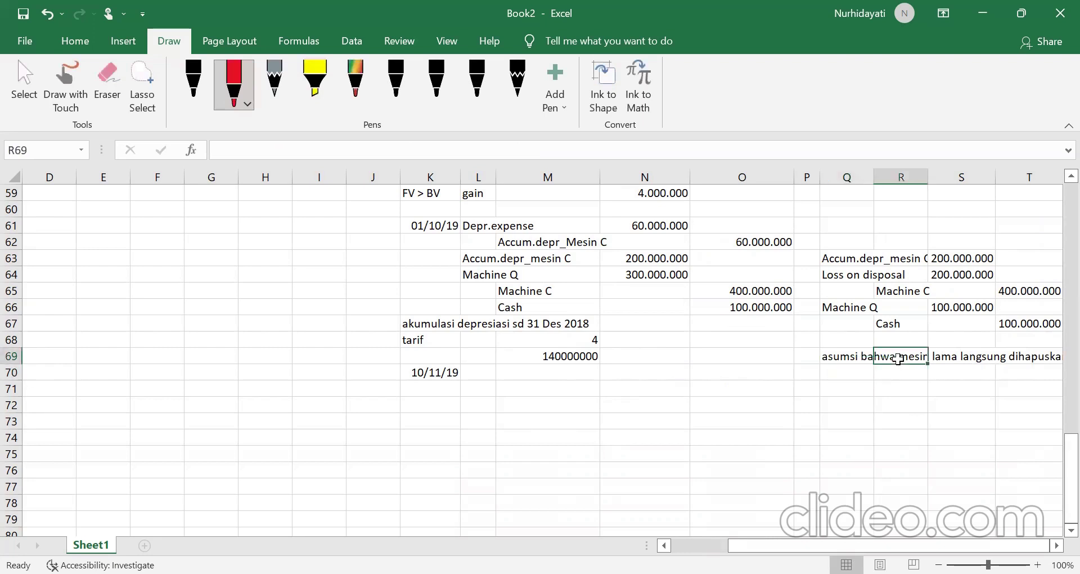
left_click(857, 367)
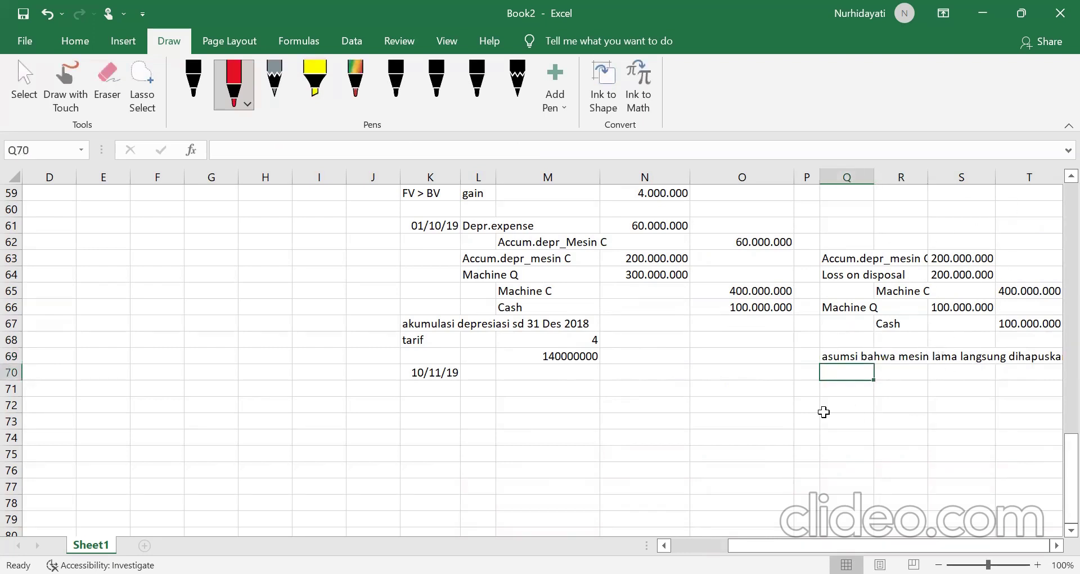
left_click(852, 359)
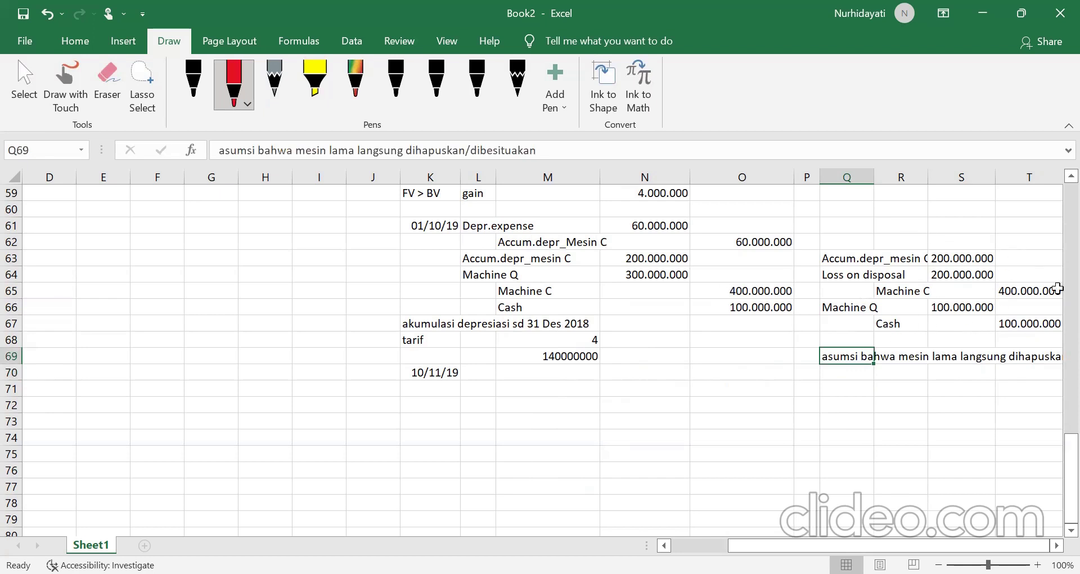
left_click(897, 362)
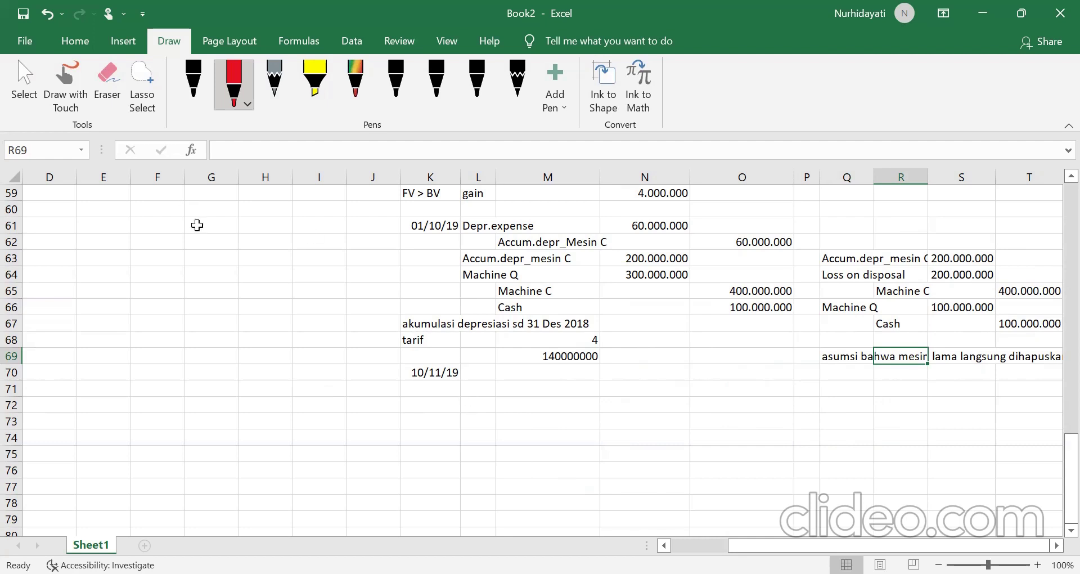
Step: Enter the debit account Patent in L70 and the credit account Cash in M71 for the 10 November entry
scroll(511, 346, "left", 3)
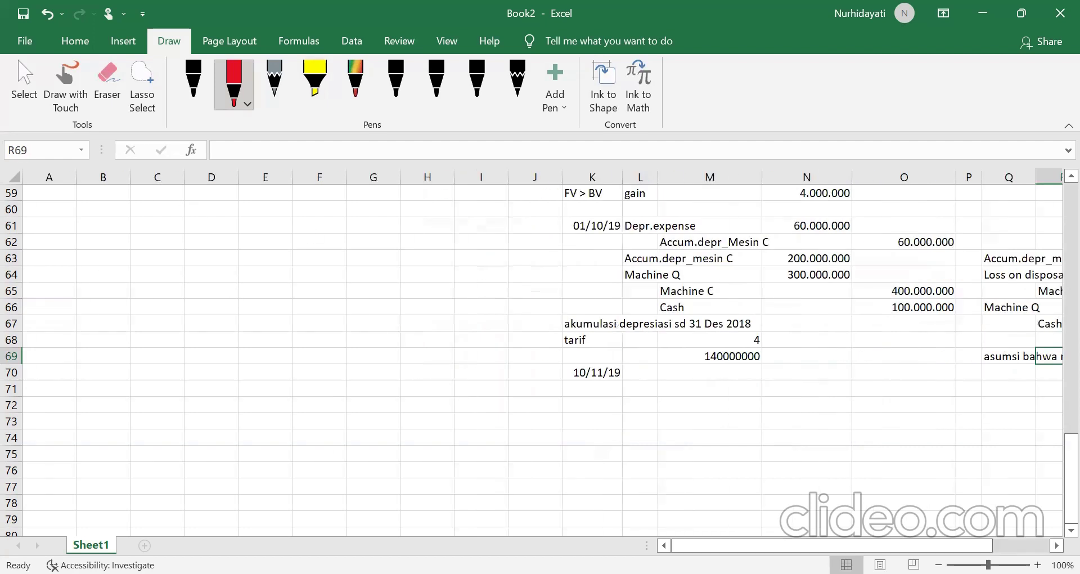
scroll(406, 382, "up", 9)
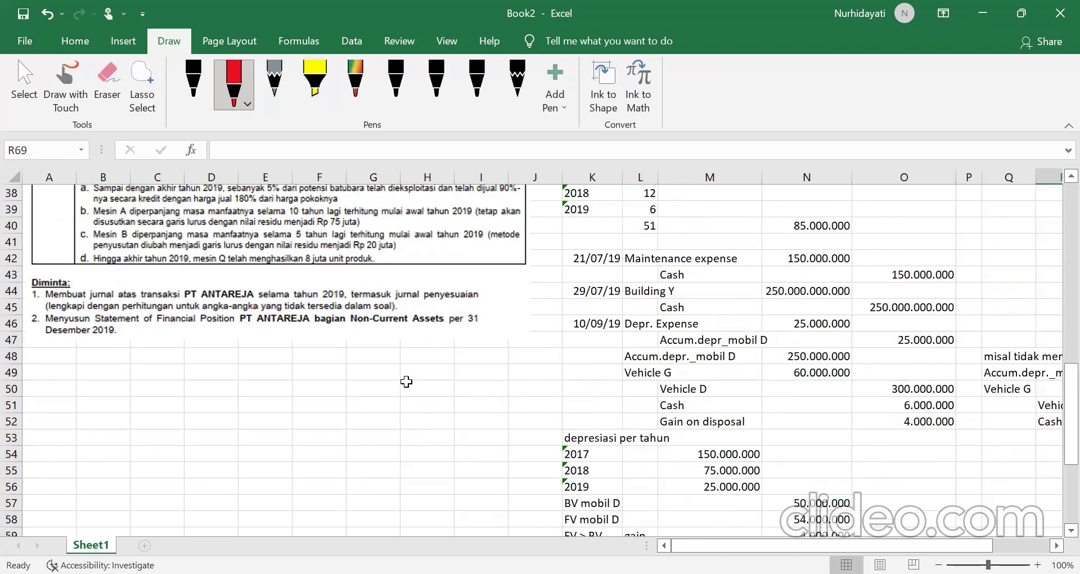
scroll(407, 382, "up", 1)
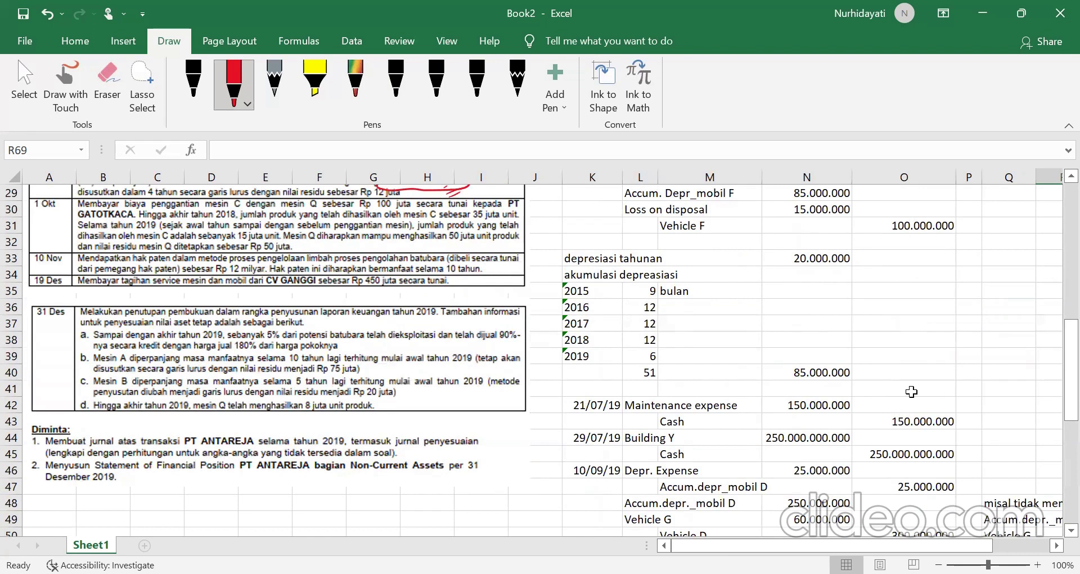
scroll(903, 417, "down", 2)
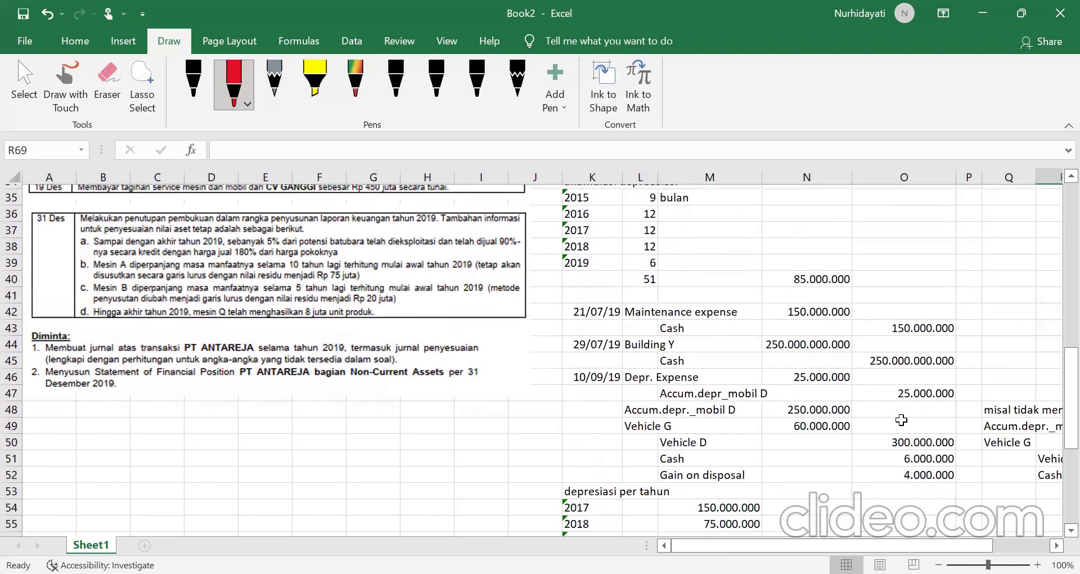
scroll(902, 420, "up", 2)
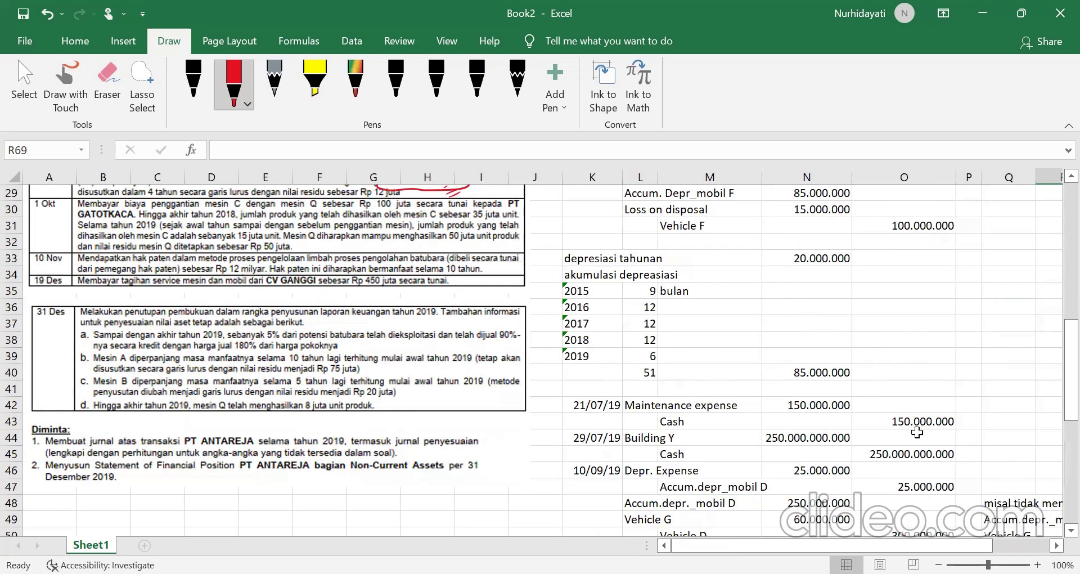
scroll(900, 461, "down", 4)
scroll(900, 461, "down", 5)
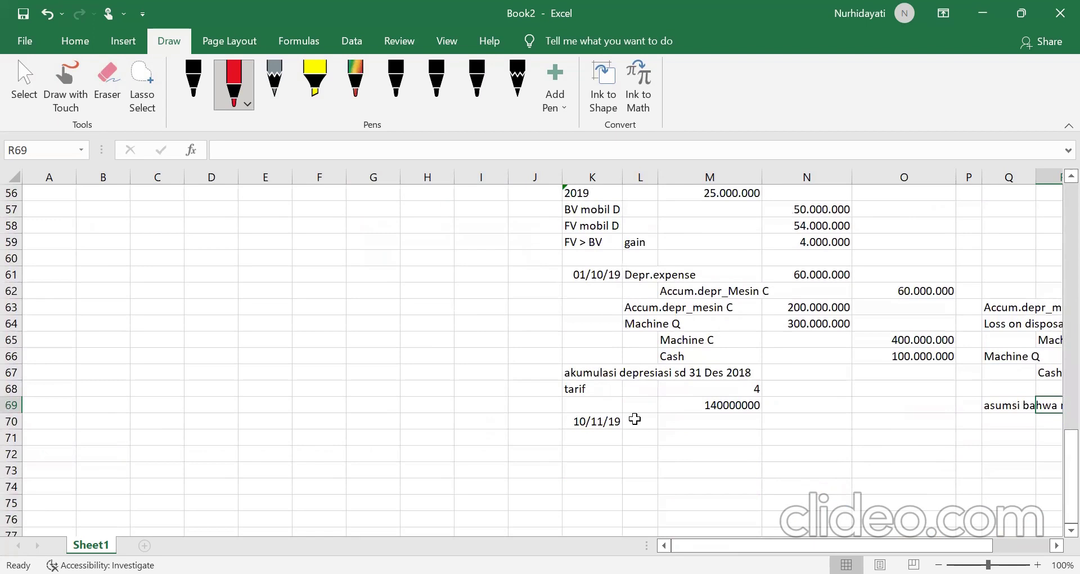
left_click(635, 419)
type("Paten")
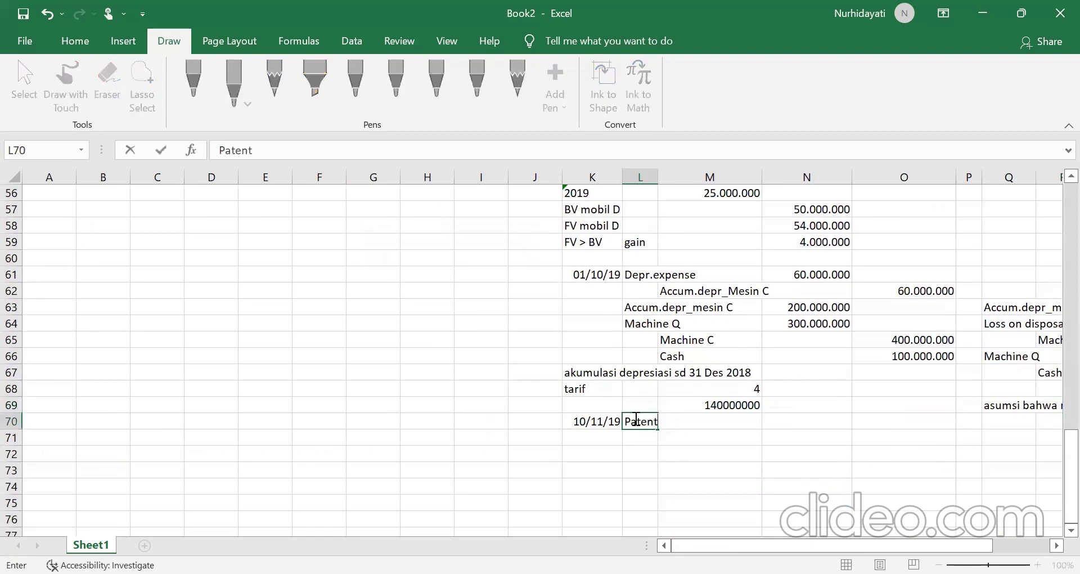
type("t")
key("Return")
key("Tab")
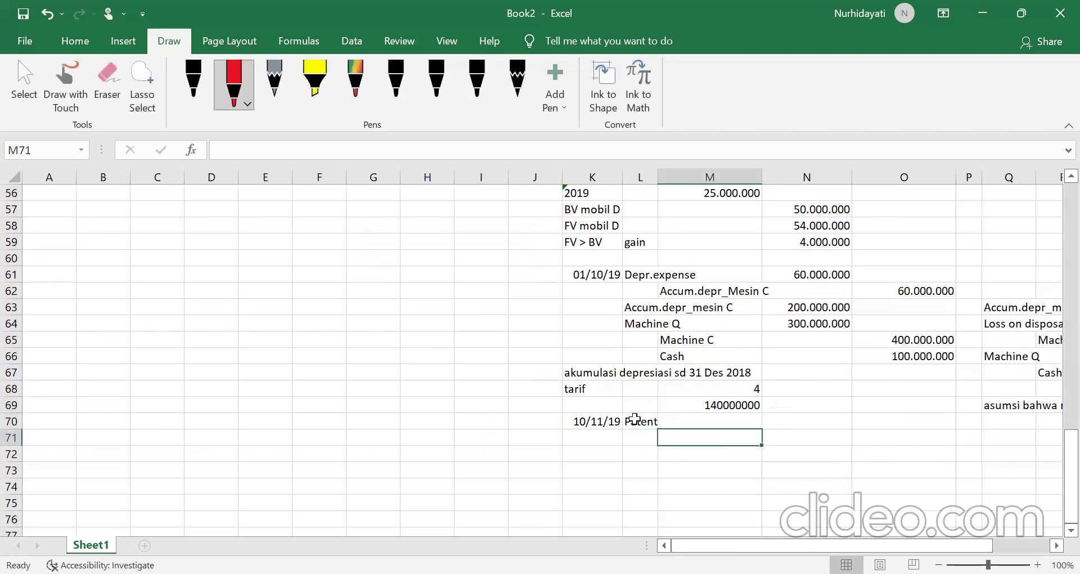
type("Cash")
key("Tab")
key("Up")
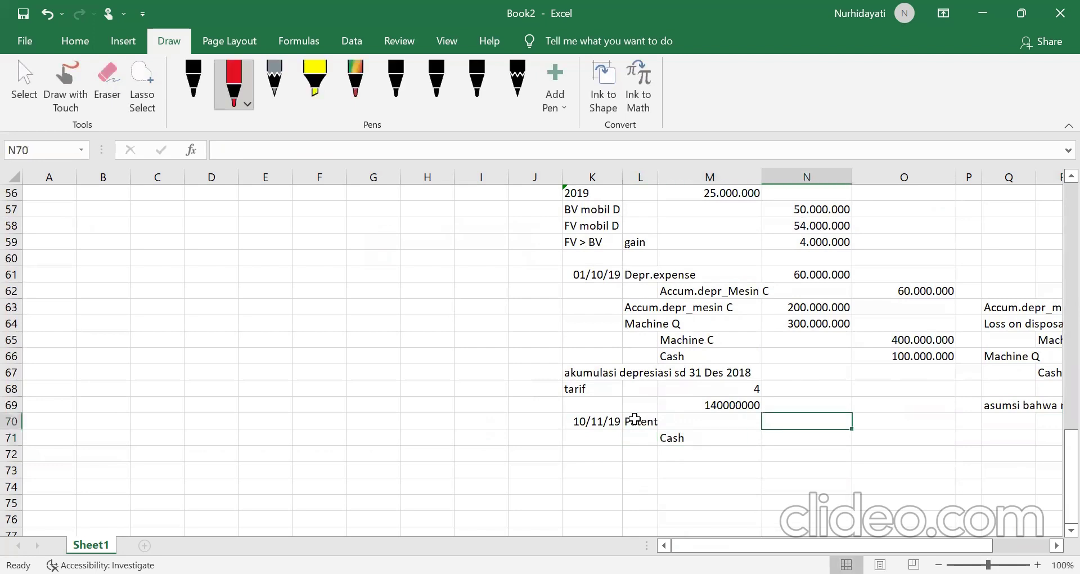
Step: Set the Patent debit in N70 to 12.000.000.000 and link the Cash credit in O71 to it
type("=12")
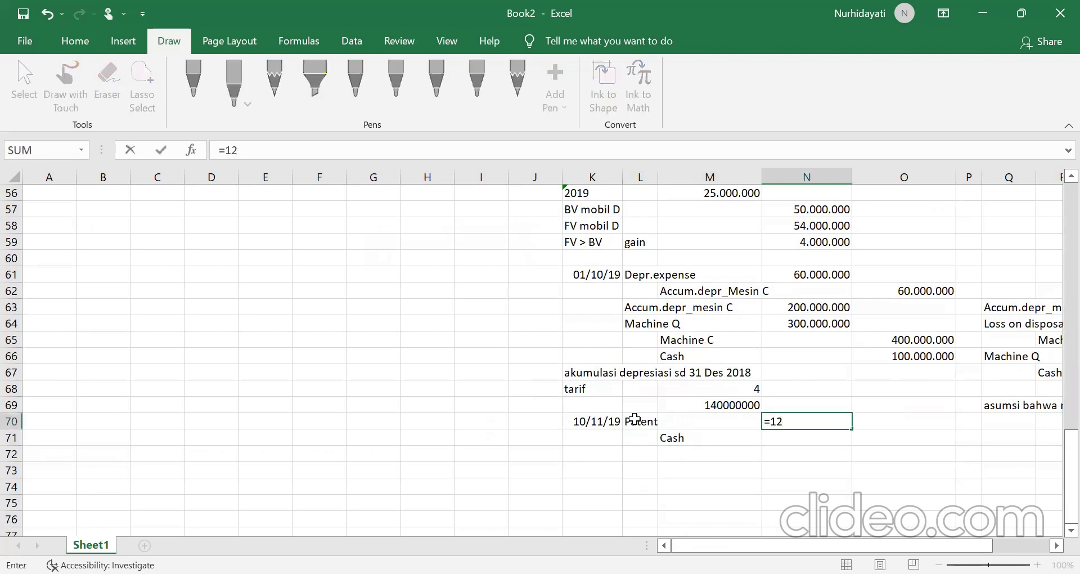
type("000000000")
key("Return")
key("Right")
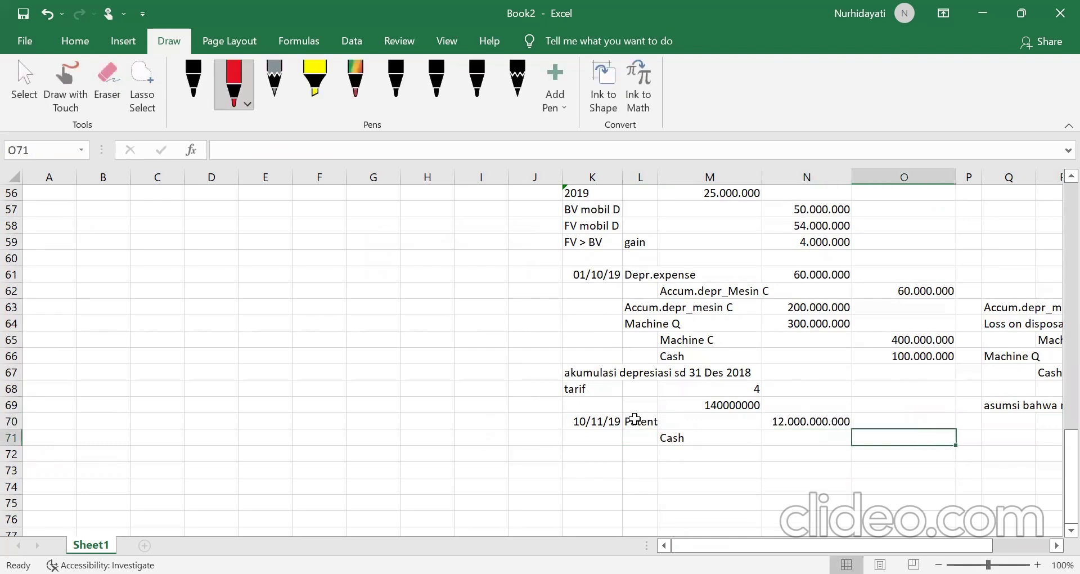
type("=")
key("Up")
key("Left")
key("Return")
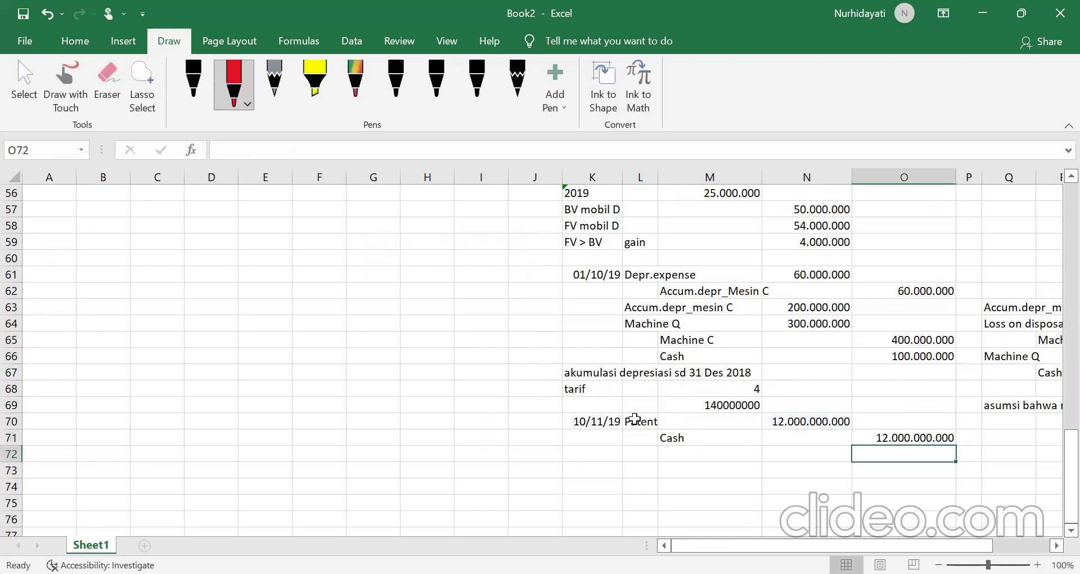
Step: Enter the date 19/12/19 in K72 for the next journal entry, below the patent purchase
scroll(267, 394, "up", 1)
scroll(267, 394, "up", 5)
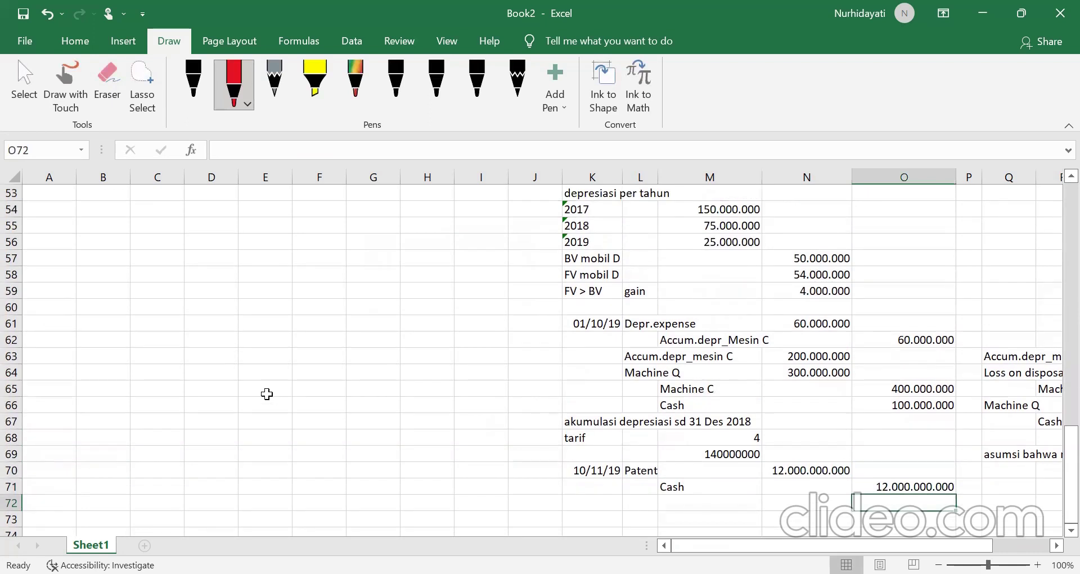
scroll(267, 394, "up", 3)
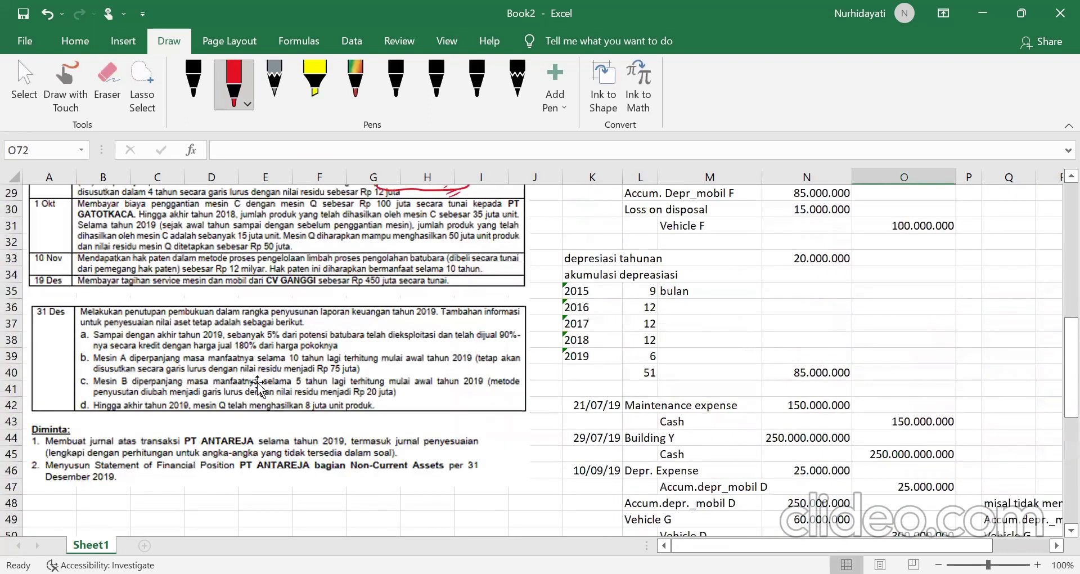
scroll(641, 377, "down", 6)
scroll(641, 377, "down", 4)
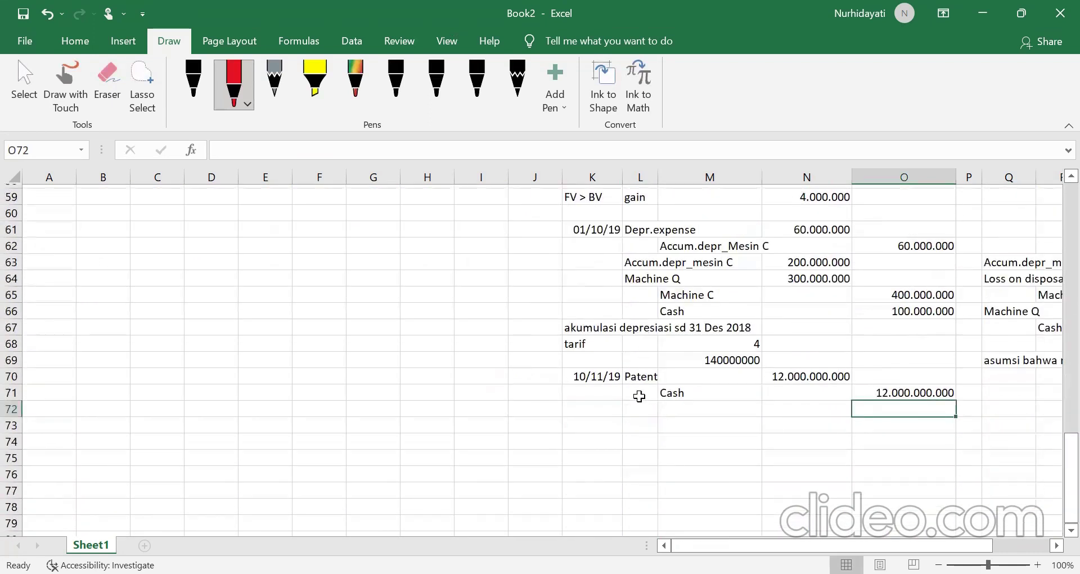
left_click(582, 405)
type("19 dec 19")
key("Tab")
Step: Enter the debit account Maintenance expense in L72 and the credit account Cash in M73 for the 19 December service bill
scroll(383, 339, "up", 4)
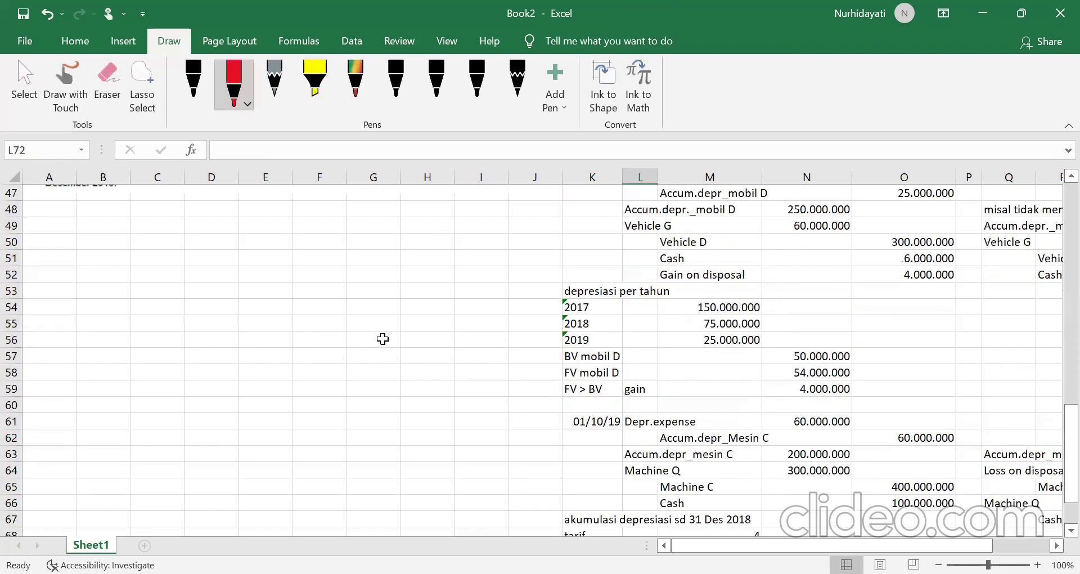
scroll(383, 339, "up", 6)
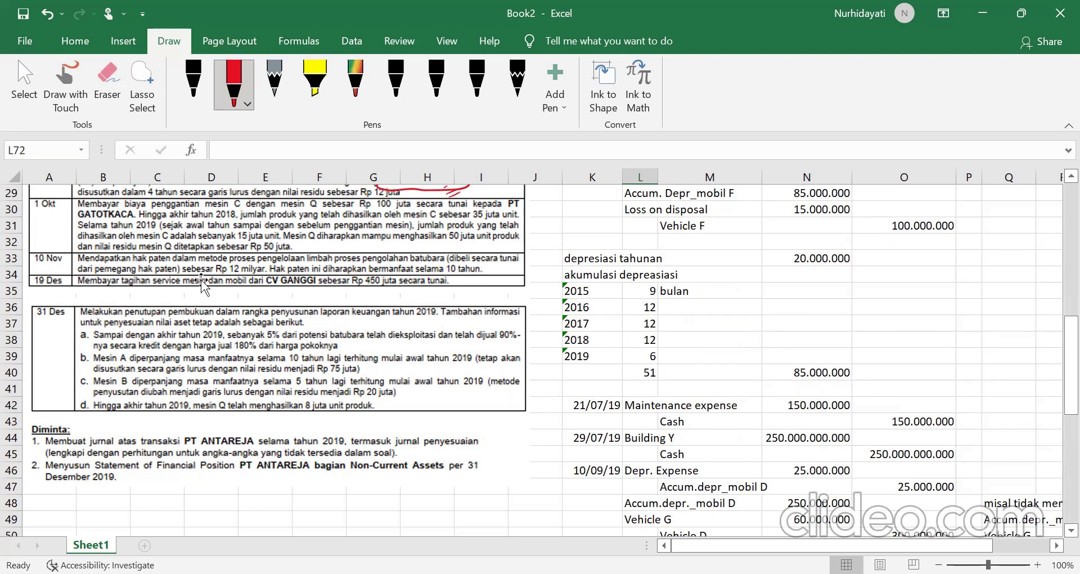
scroll(746, 356, "down", 3)
scroll(746, 357, "down", 6)
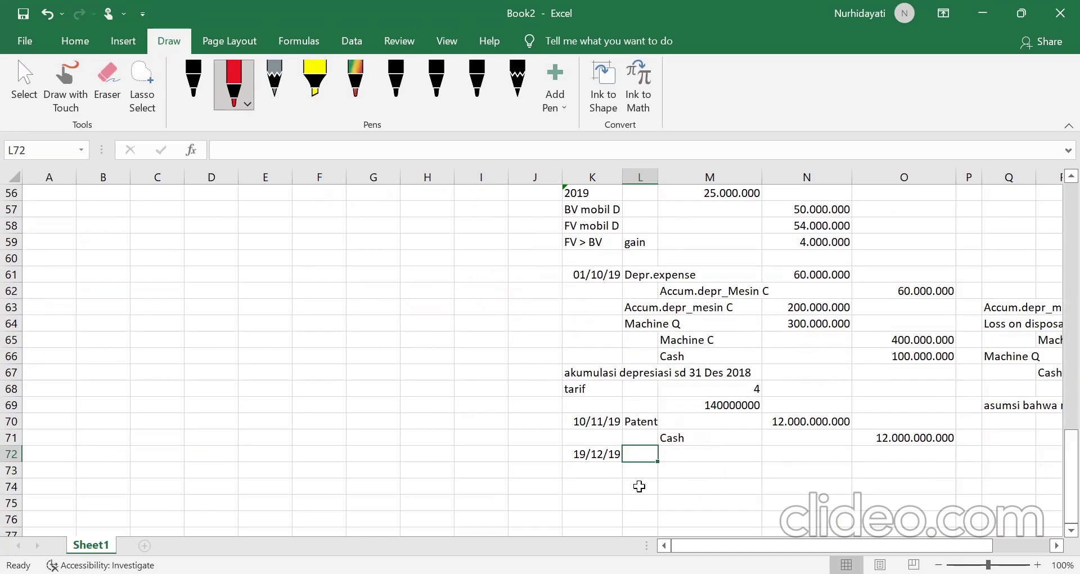
type("Maintenance expense")
key("Return")
key("Right")
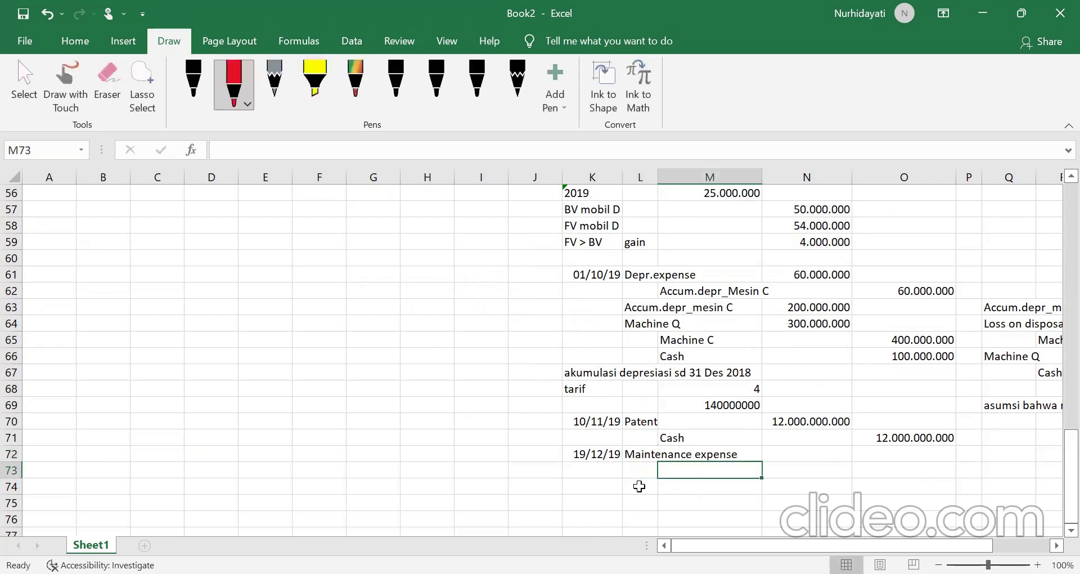
type("Cash")
key("Tab")
key("Up")
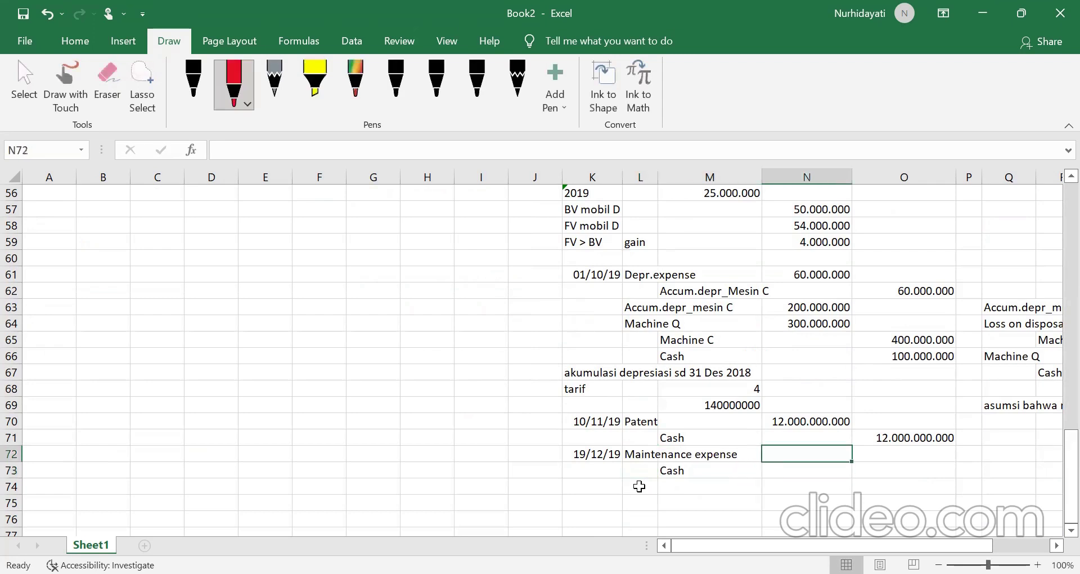
Step: Set the Maintenance expense debit in N72 to 450.000.000 and link the Cash credit in O73 to it
type("450.000.000")
key("Return")
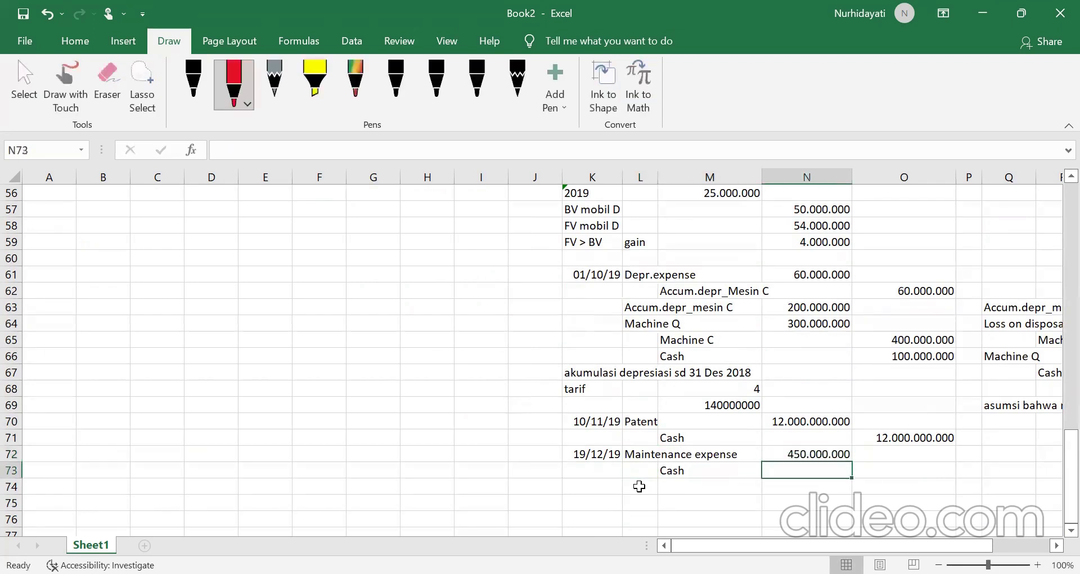
key("Right")
type("=")
key("Up")
key("Left")
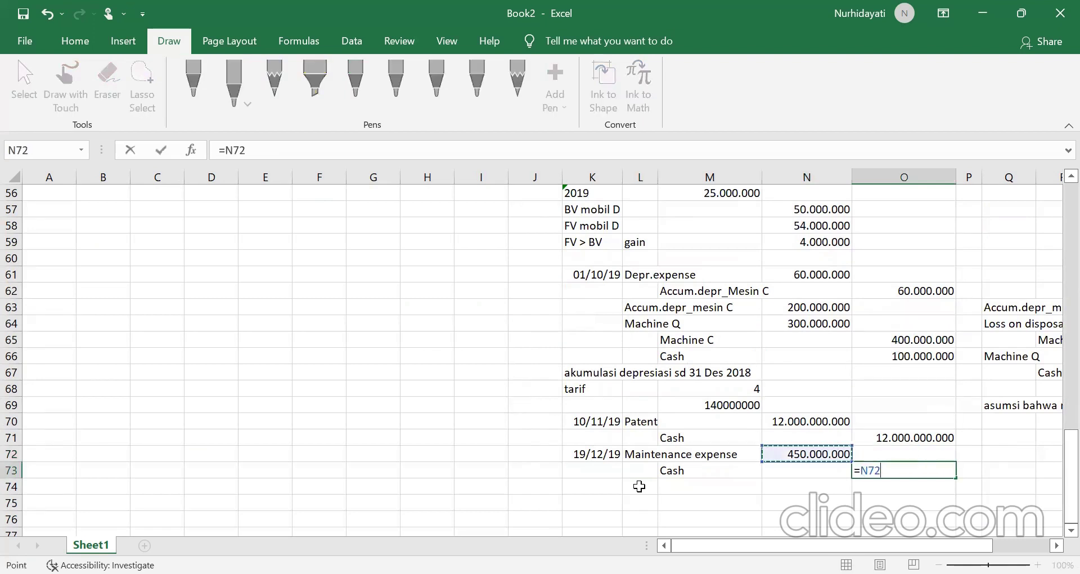
key("Return")
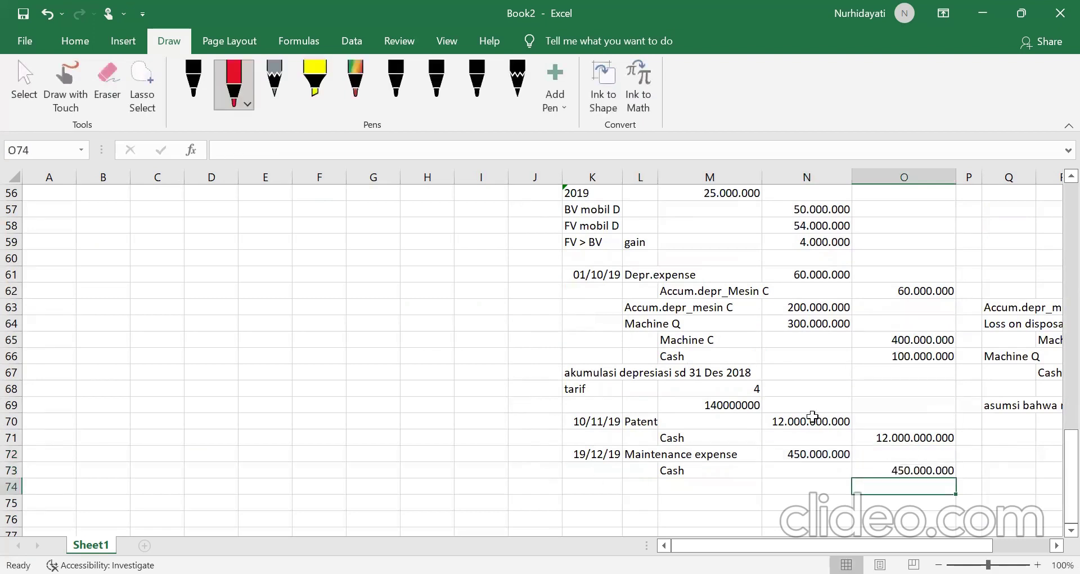
Step: Add the heading "Jurnal Penyusutan" in A48 below the problem text
scroll(787, 448, "up", 6)
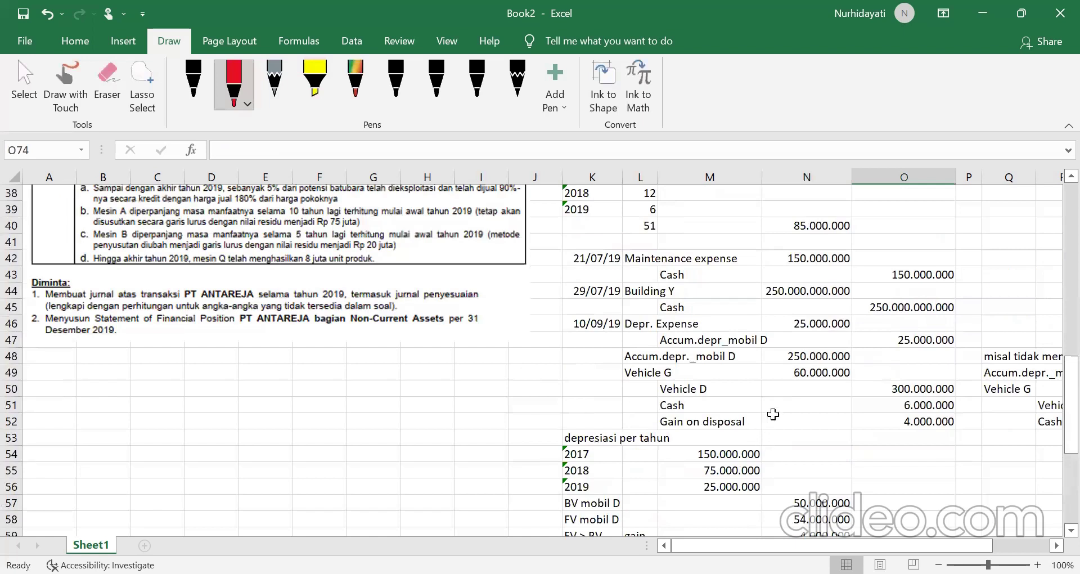
scroll(651, 418, "up", 3)
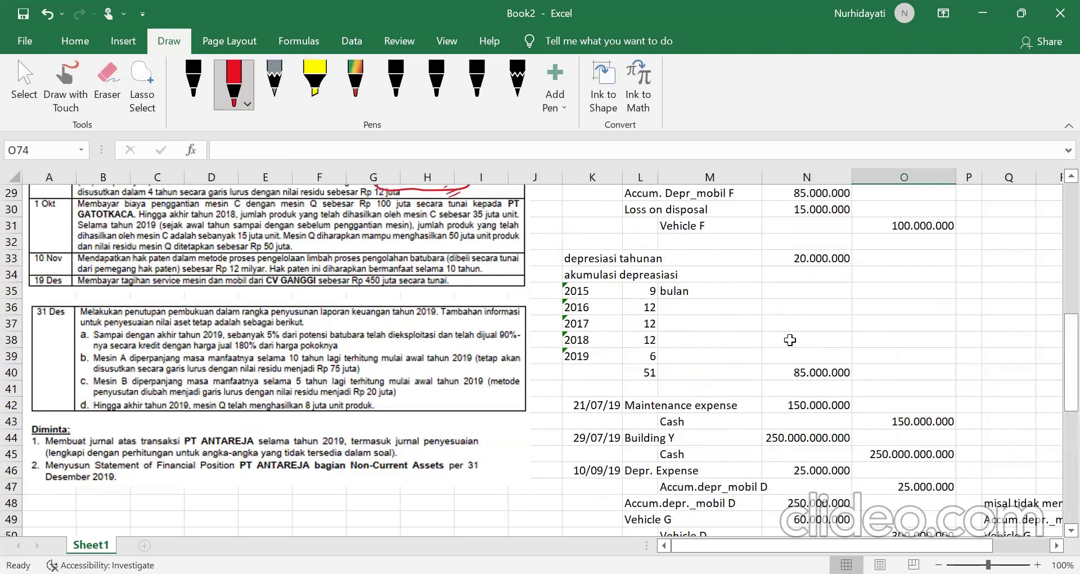
scroll(865, 372, "up", 9)
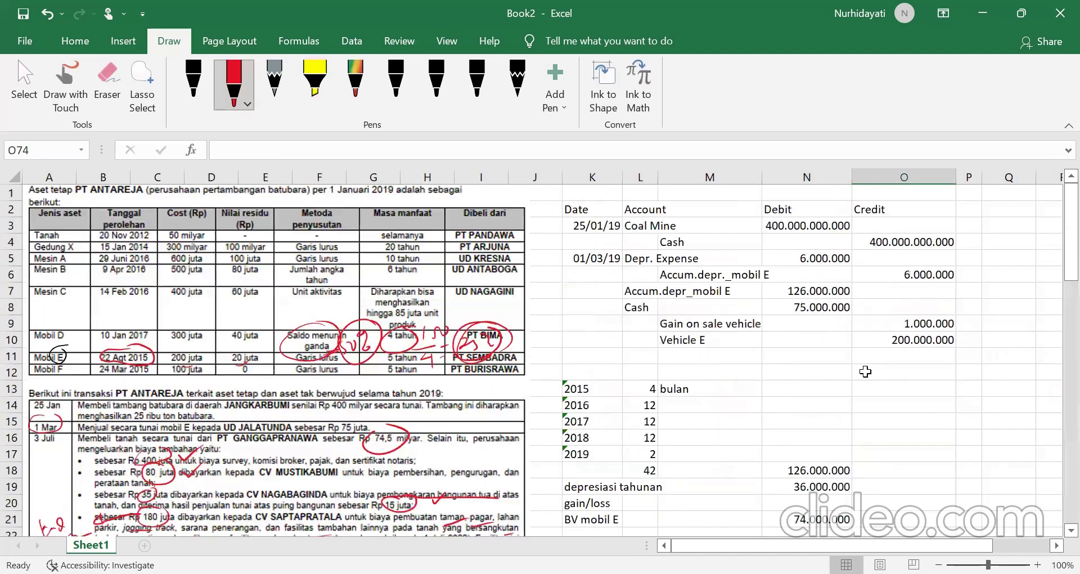
scroll(790, 361, "down", 8)
scroll(790, 361, "down", 2)
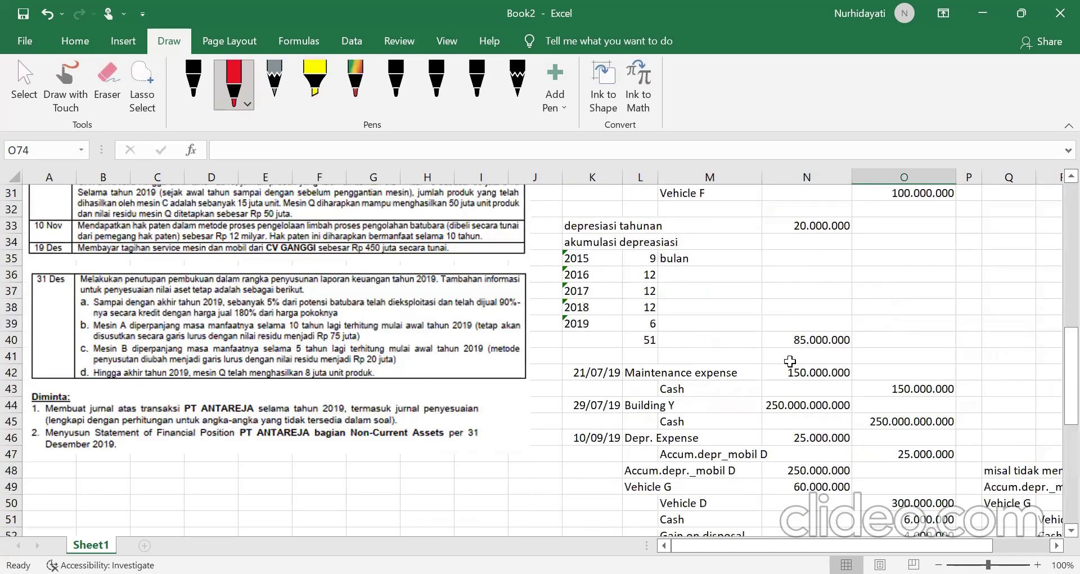
scroll(822, 403, "down", 1)
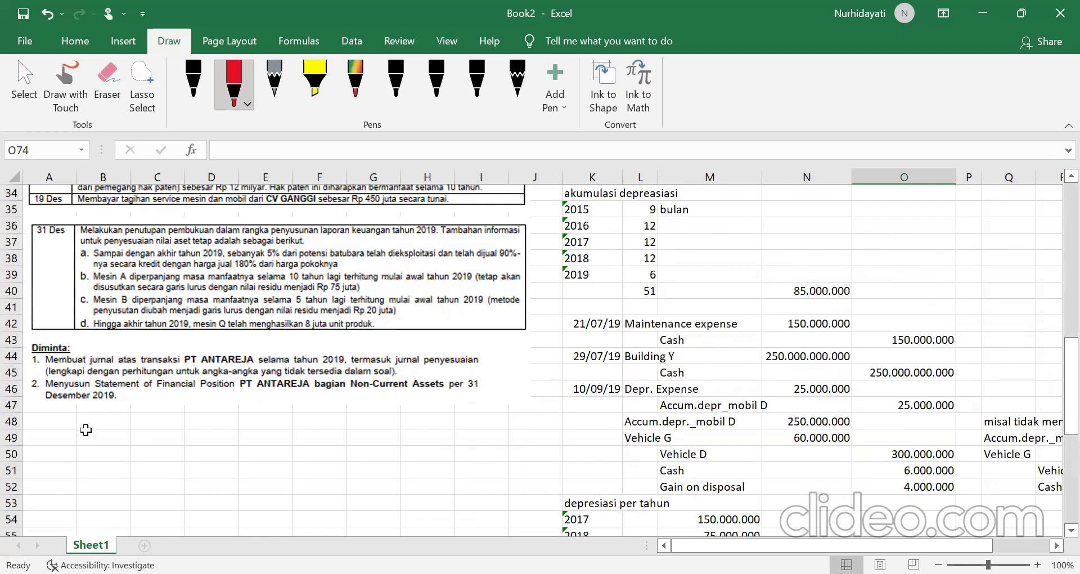
left_click(71, 420)
type("Ju")
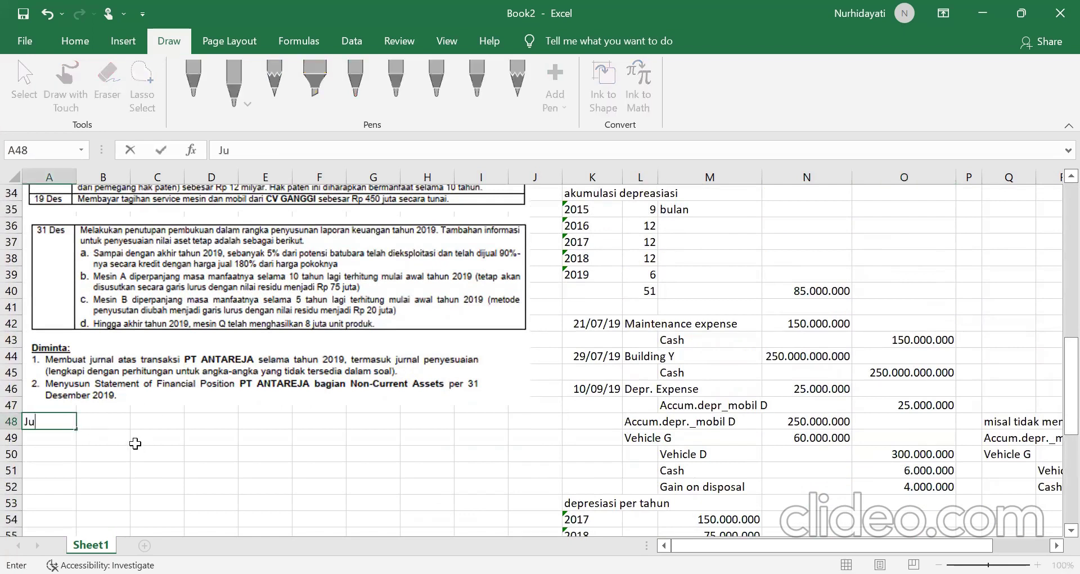
type("rnal Penyusut")
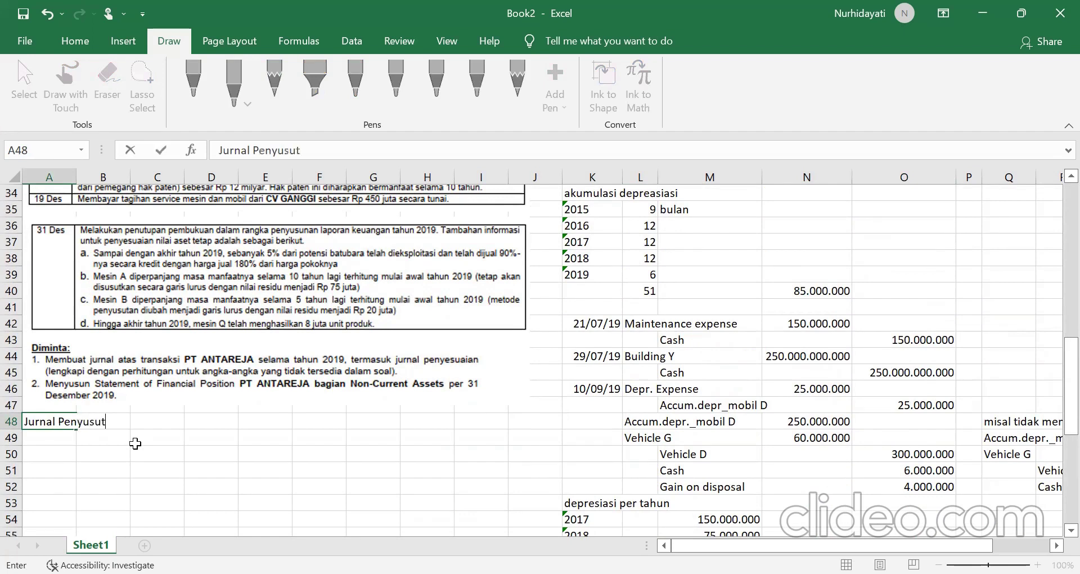
type("an")
Step: Enter the item label "a." in A49 and "tarif deplesi" in B49 under the Jurnal Penyusutan heading
left_click(47, 440)
type("a")
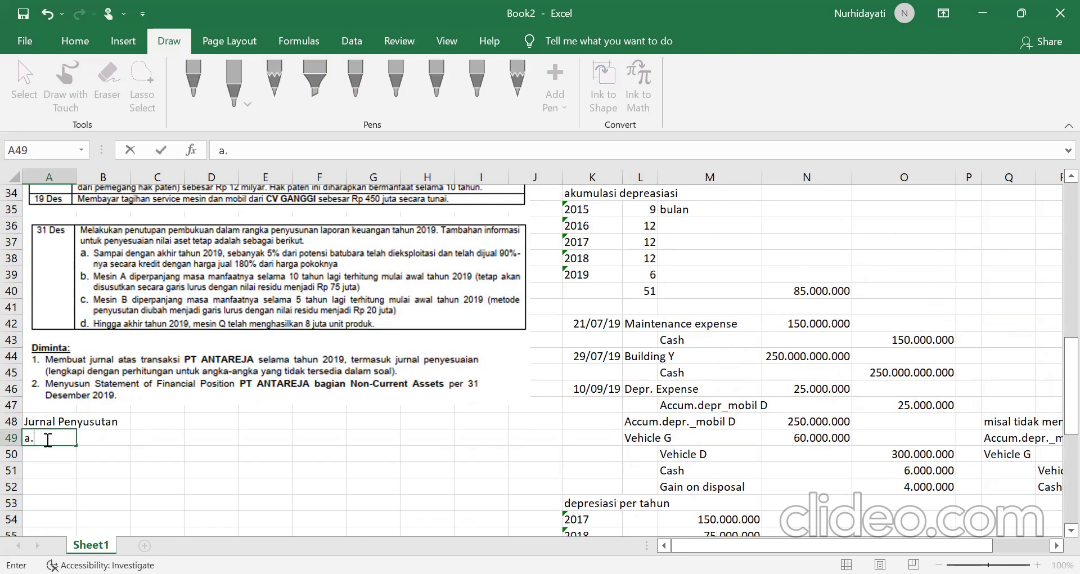
type(".")
key("Tab")
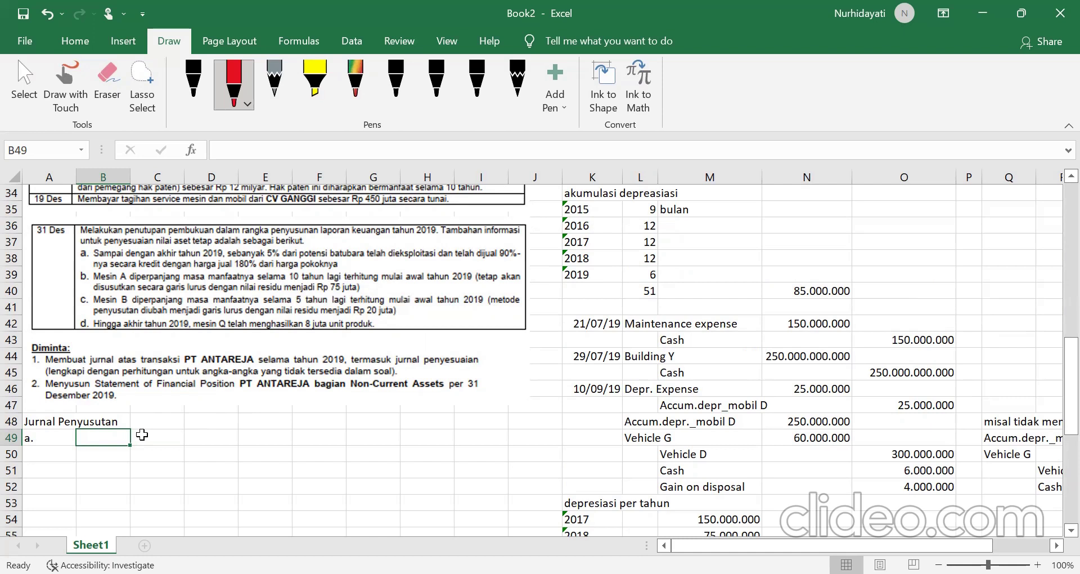
type("tarif deplesi")
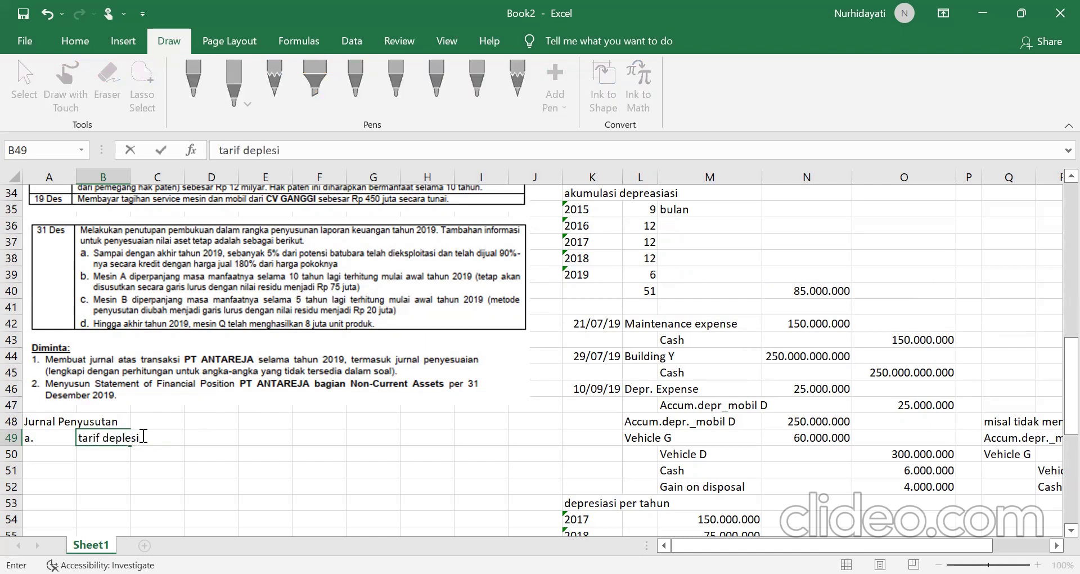
key("Tab")
key("Tab")
scroll(284, 466, "up", 4)
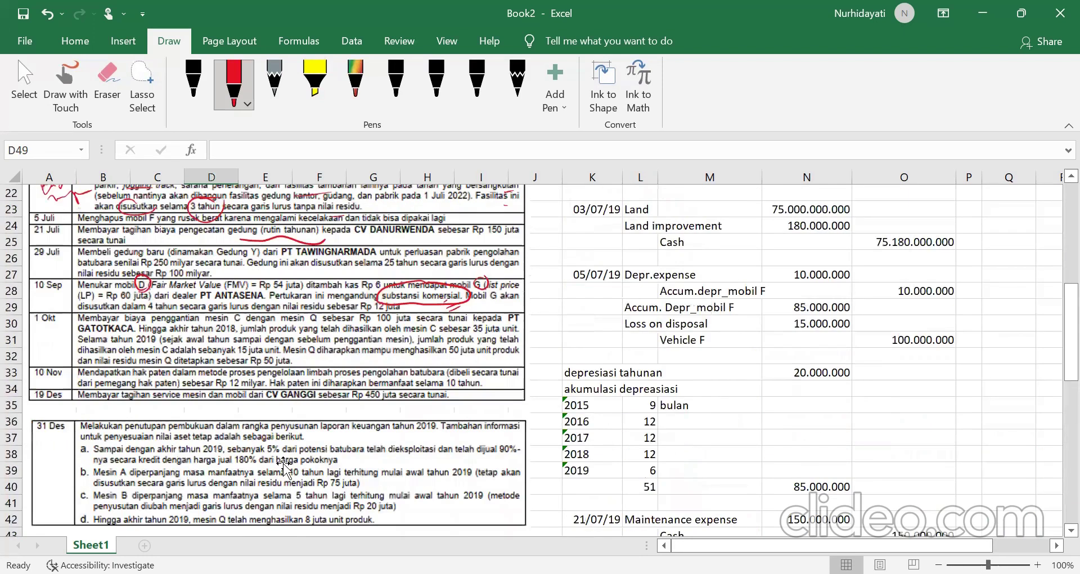
scroll(284, 466, "up", 5)
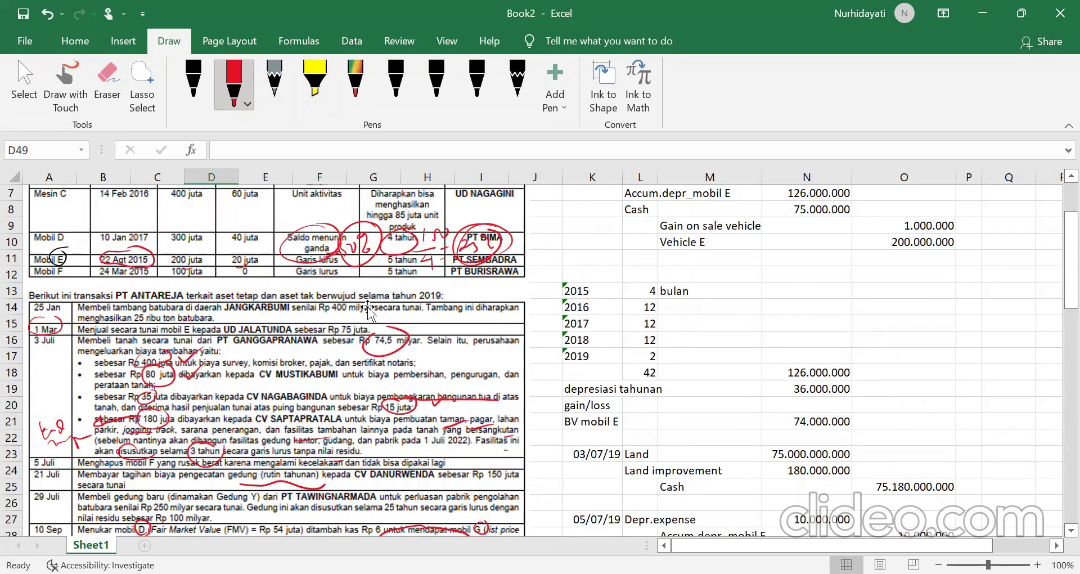
left_click_drag(375, 336, 408, 333)
scroll(472, 407, "down", 4)
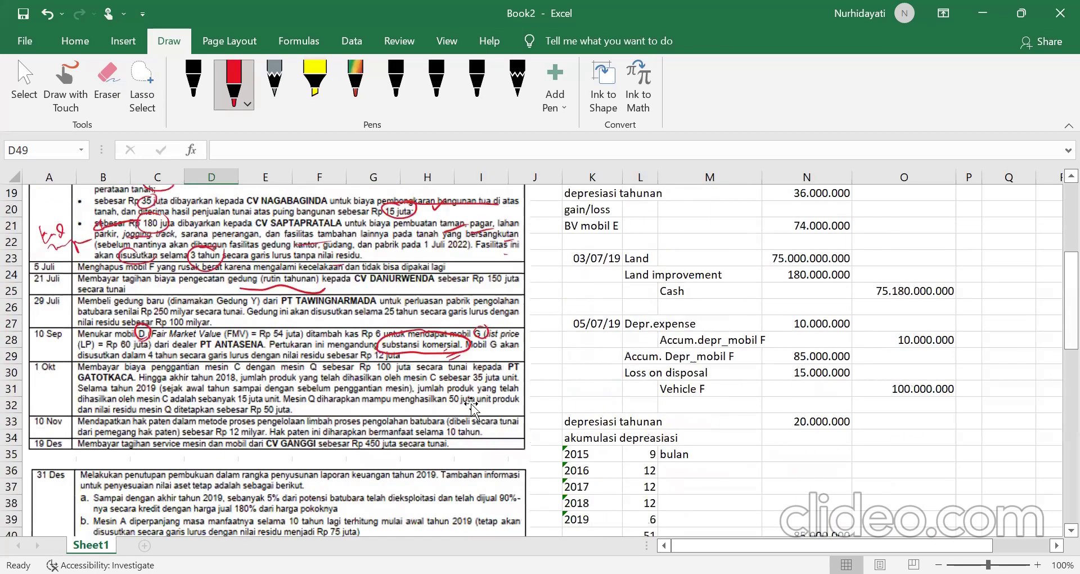
scroll(471, 406, "down", 6)
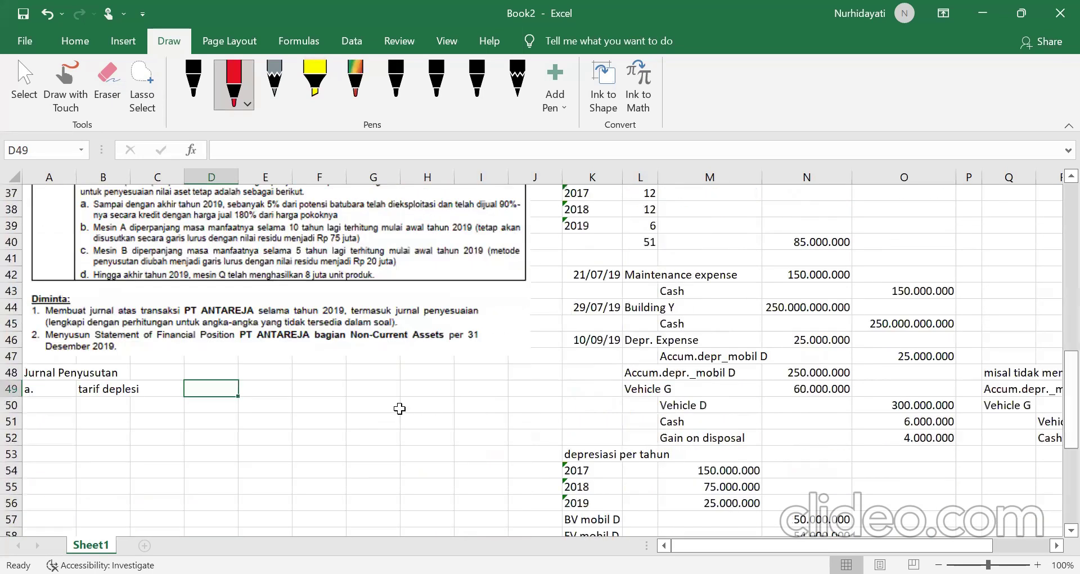
type("=")
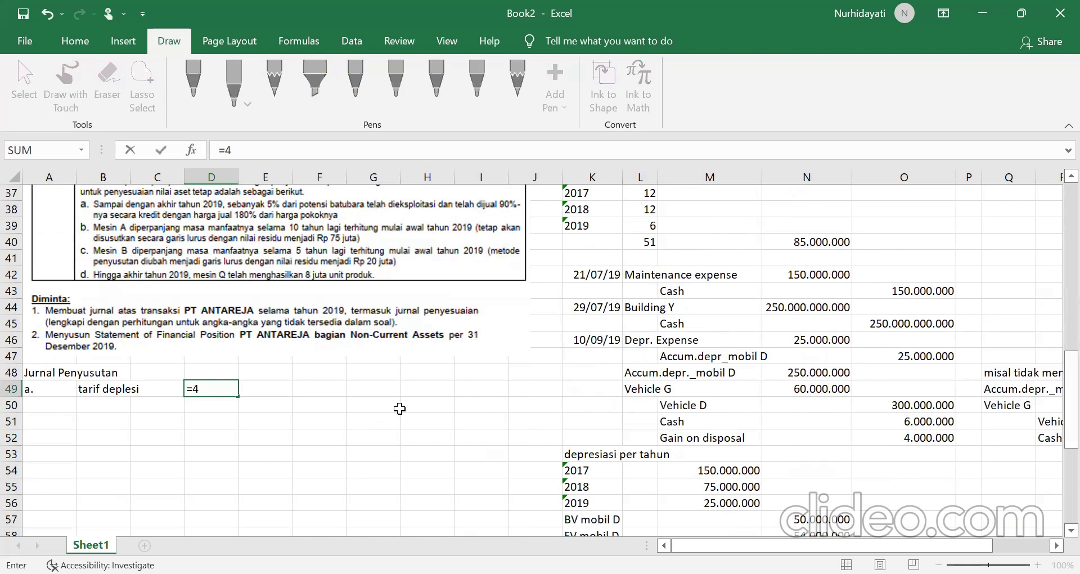
type("400000000000")
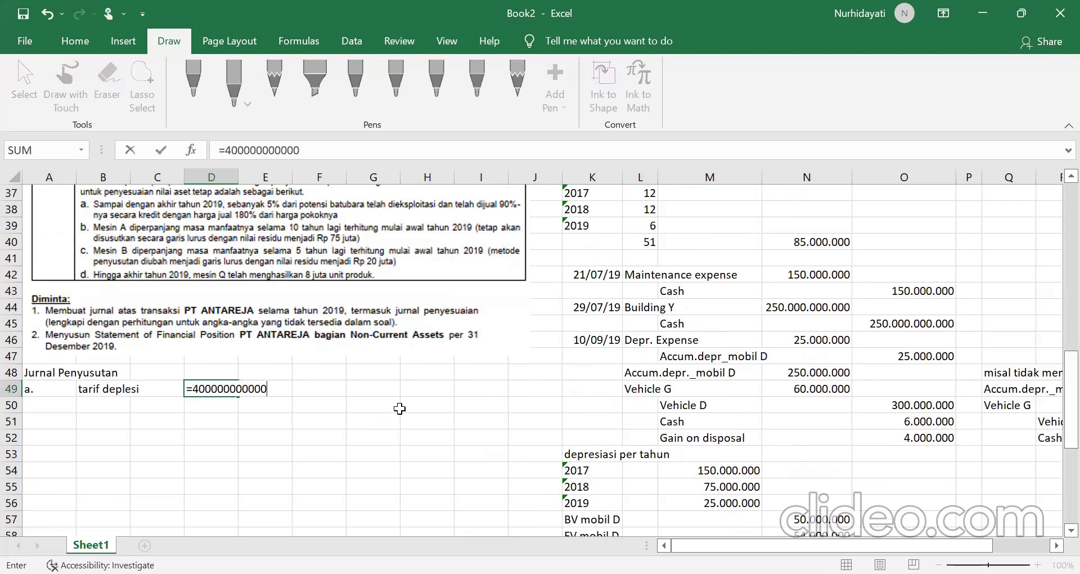
type("/25000")
key("Return")
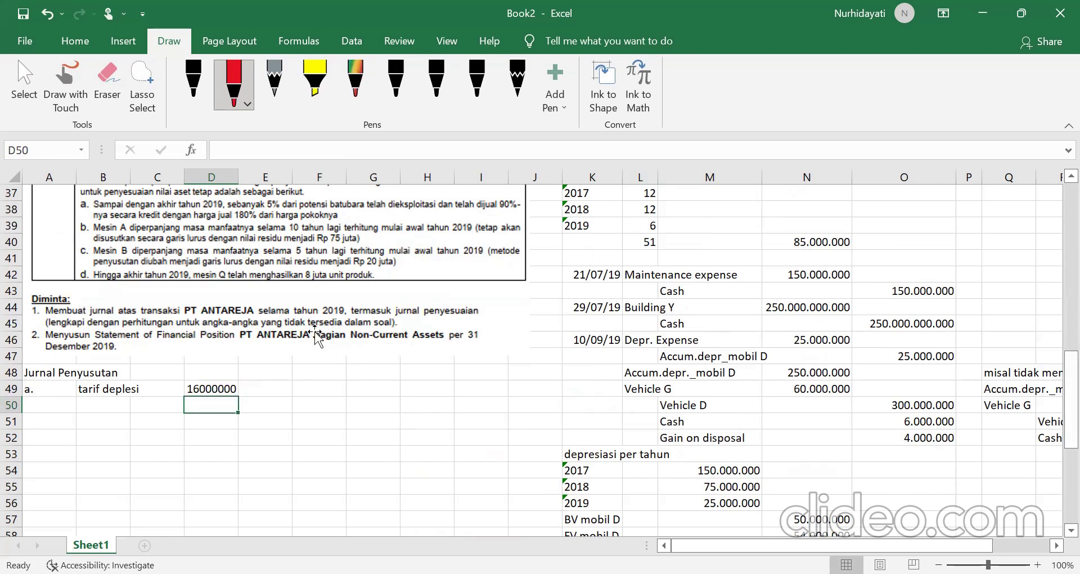
Step: Format columns B through H as numbers with a thousands separator and no decimals
left_click_drag(109, 176, 429, 178)
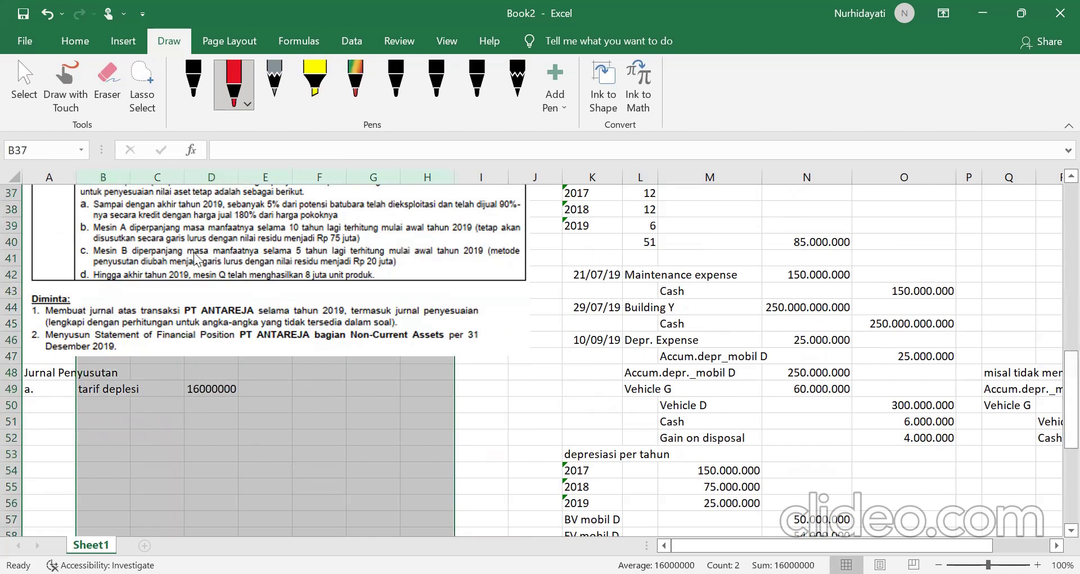
key("ctrl+1")
left_click(119, 227)
left_click(244, 276)
left_click(419, 550)
left_click(465, 434)
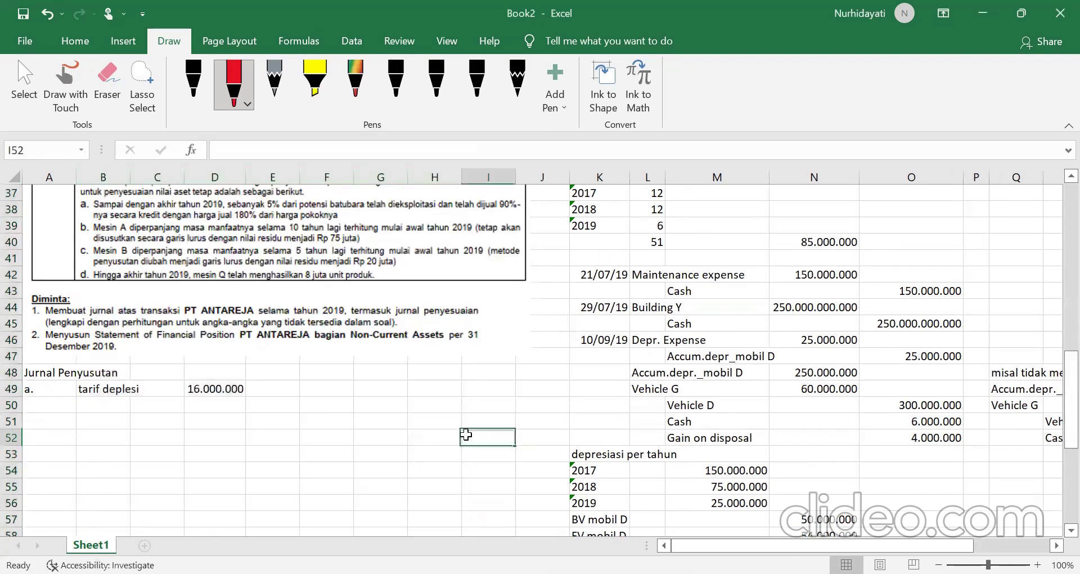
Step: Review the depletion rate formula in D49 against the 25 January mine purchase and item a of the 31 December adjustments
left_click(219, 417)
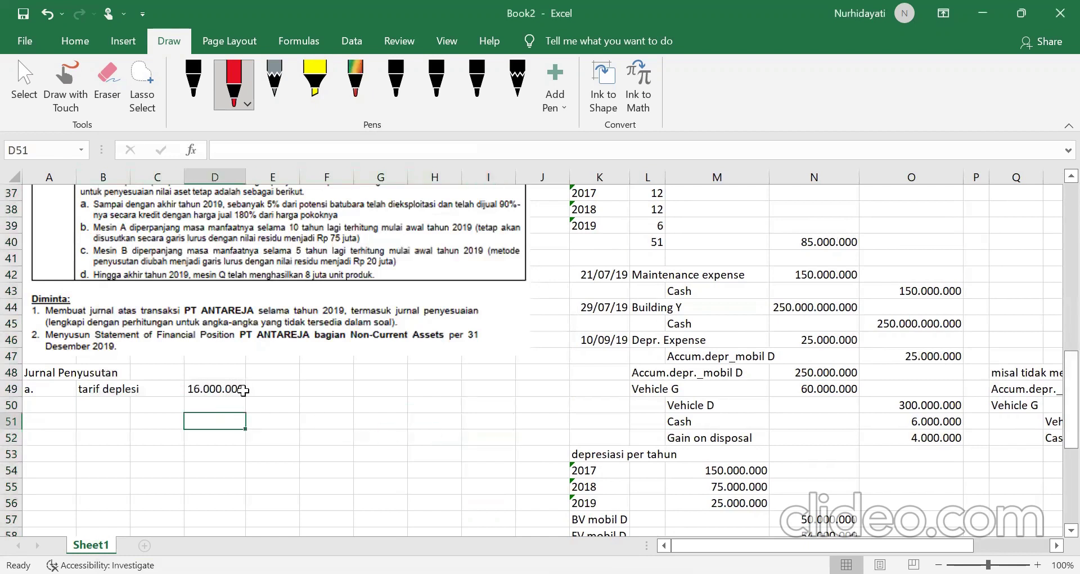
left_click(243, 390)
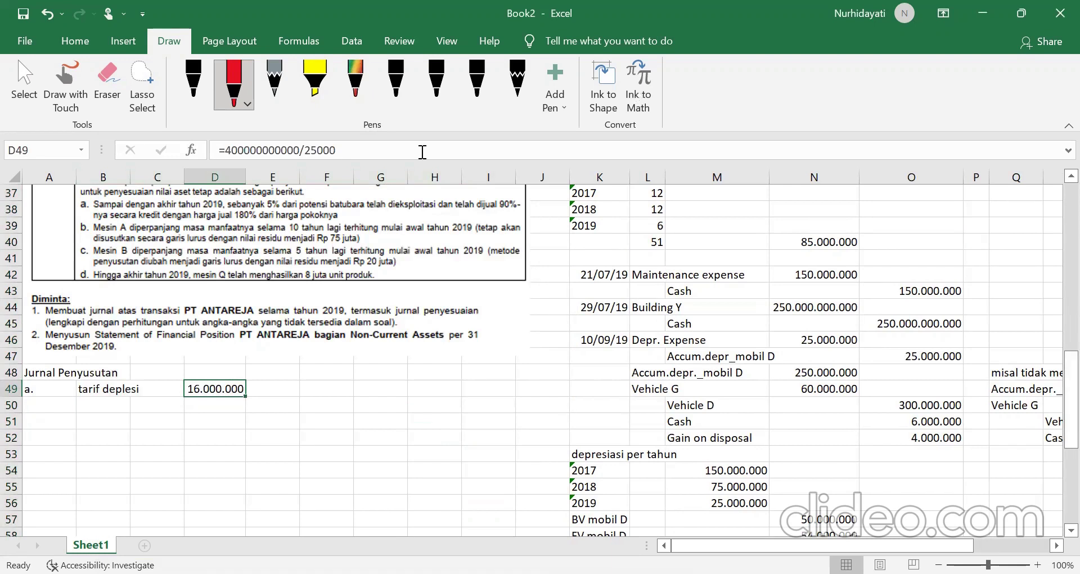
scroll(376, 319, "up", 1)
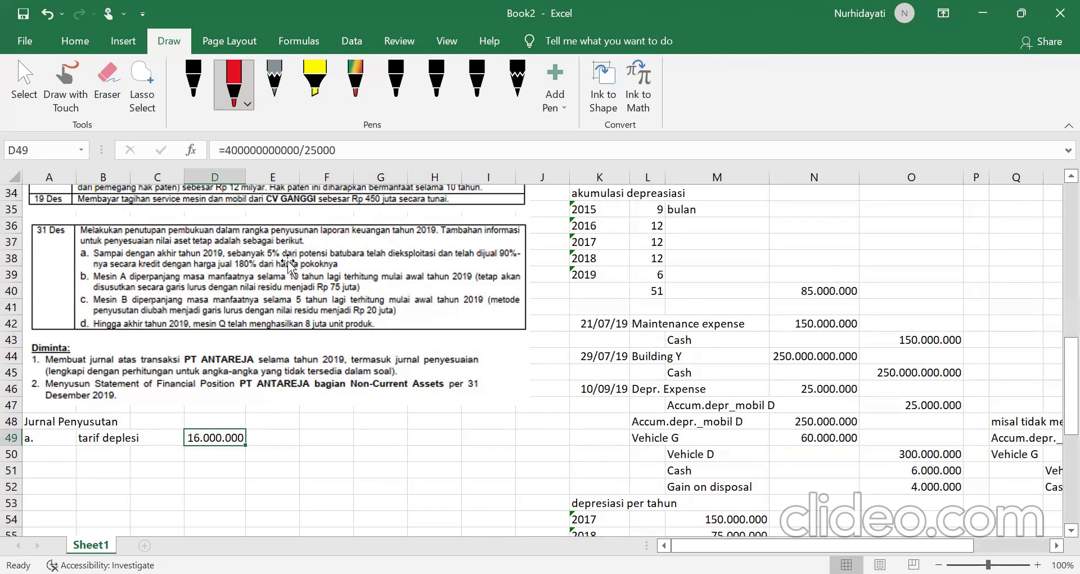
scroll(390, 344, "up", 5)
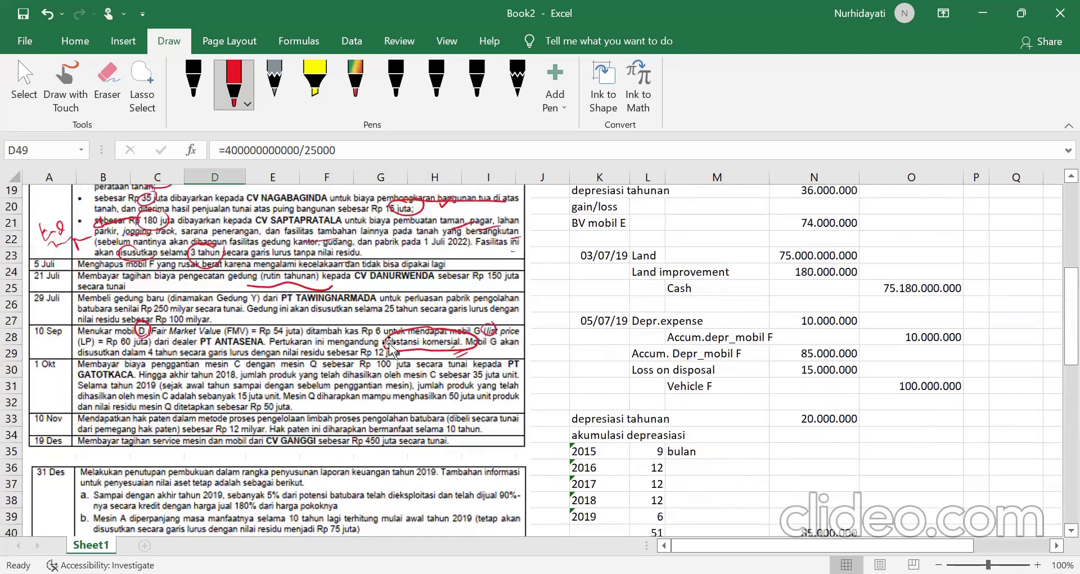
scroll(390, 345, "up", 3)
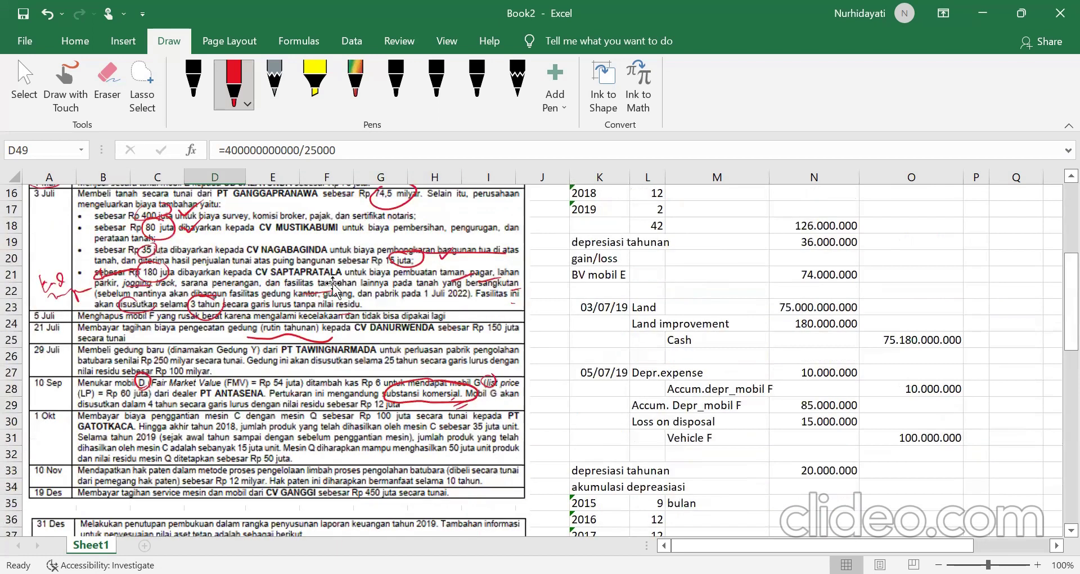
scroll(354, 288, "down", 4)
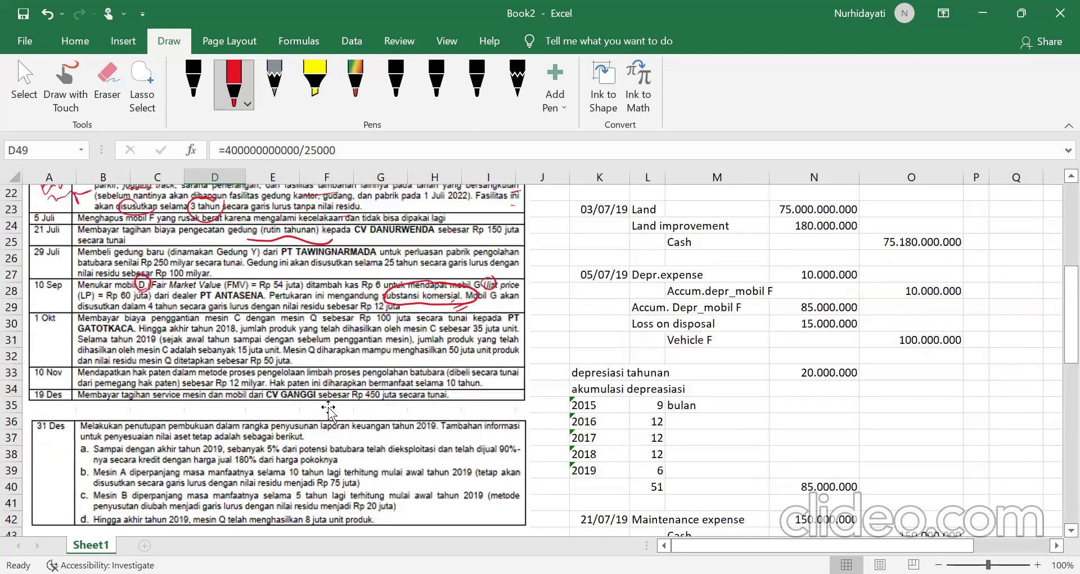
scroll(329, 415, "down", 4)
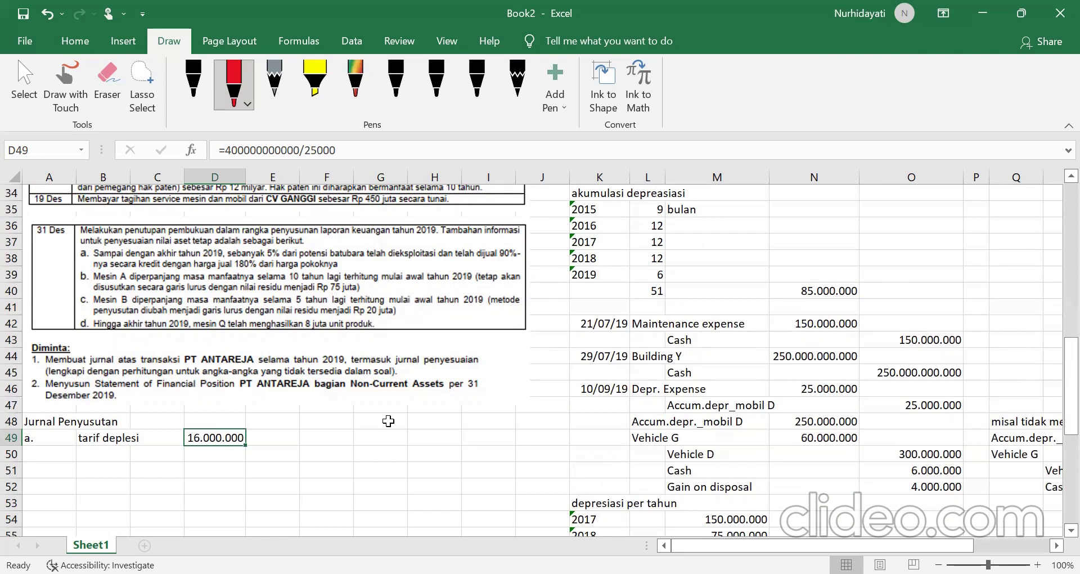
scroll(388, 420, "up", 7)
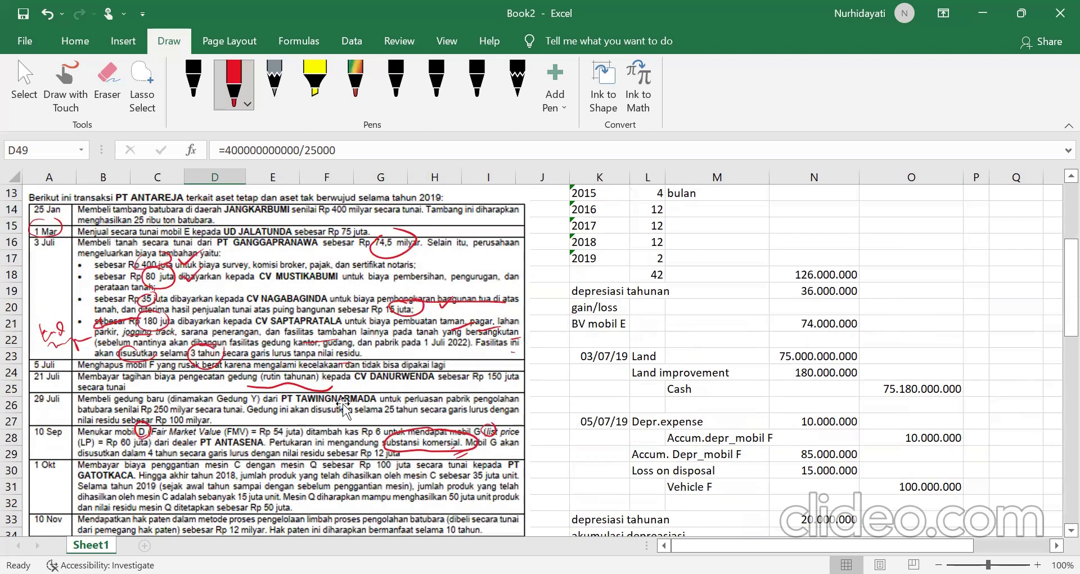
scroll(342, 404, "down", 2)
scroll(343, 408, "down", 4)
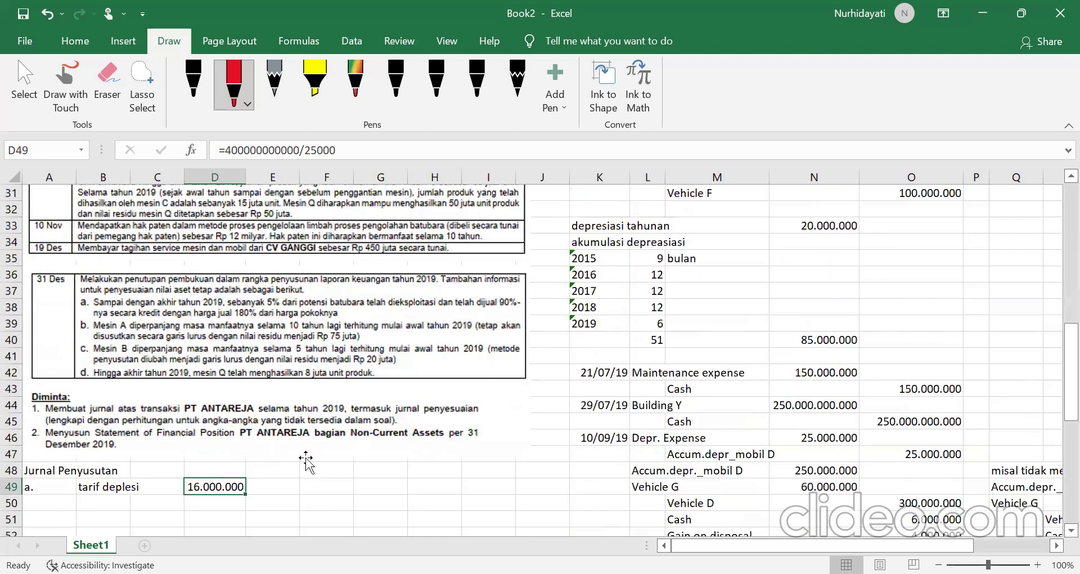
scroll(277, 436, "up", 5)
scroll(276, 436, "up", 3)
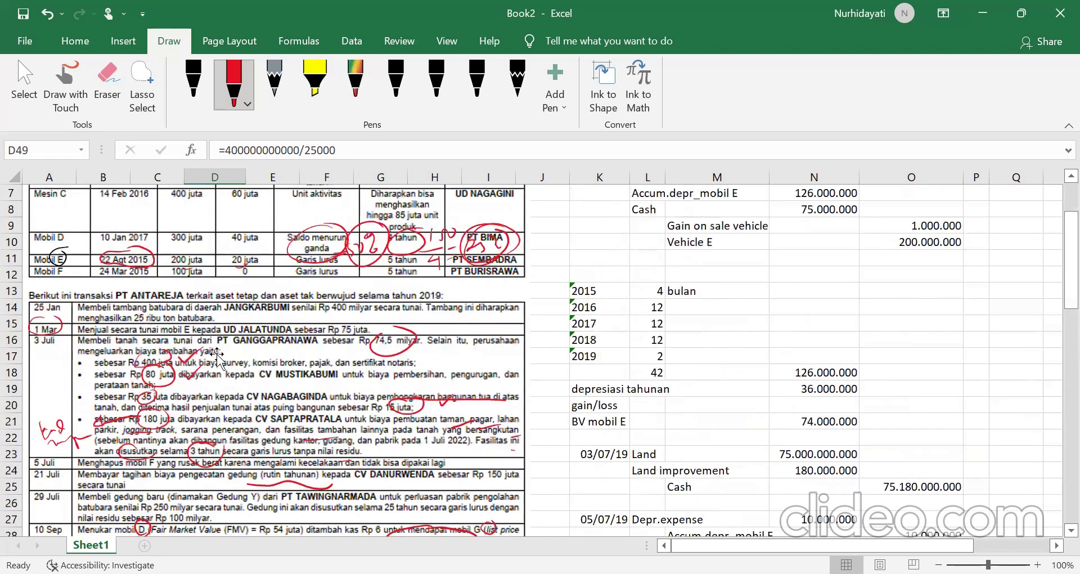
scroll(303, 450, "down", 3)
scroll(311, 482, "down", 5)
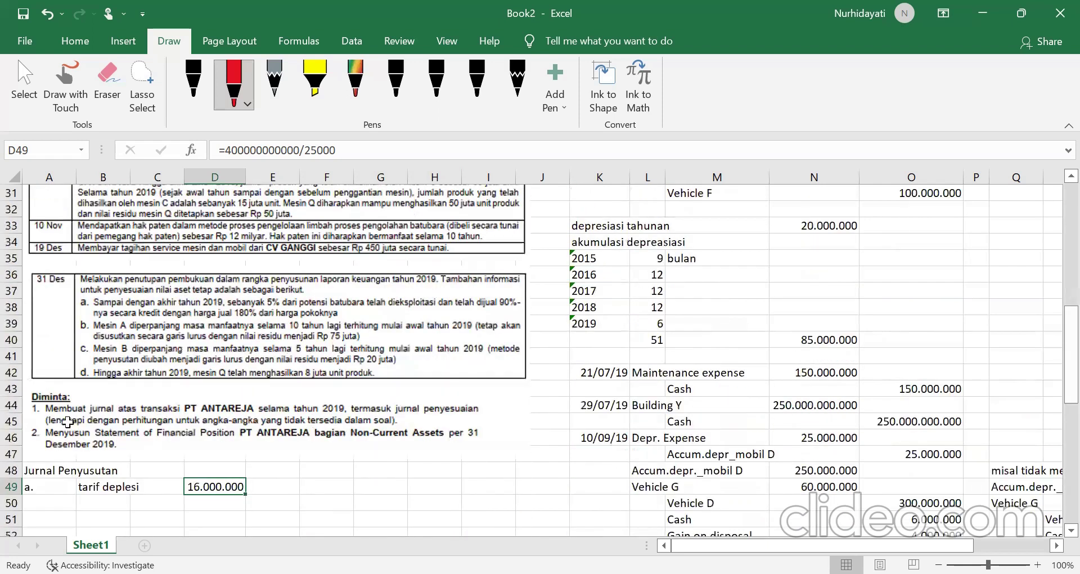
Step: Add the text label 2019 in B50 and calculate the exploited coal in D50 with =5%*25000
scroll(68, 422, "down", 1)
left_click(105, 451)
type("'2015")
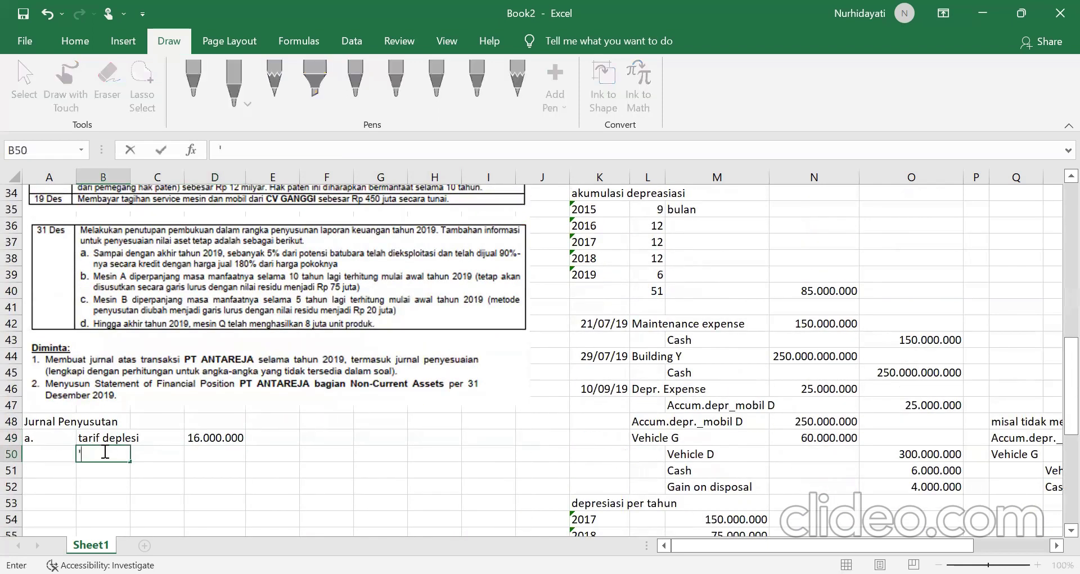
key("Tab")
key("Tab")
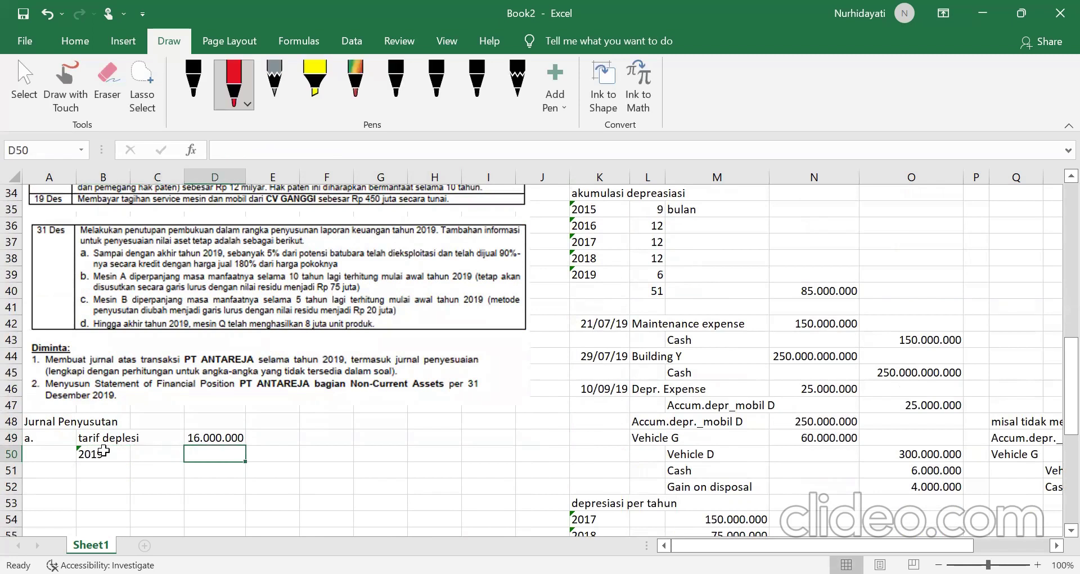
type("=5%*2")
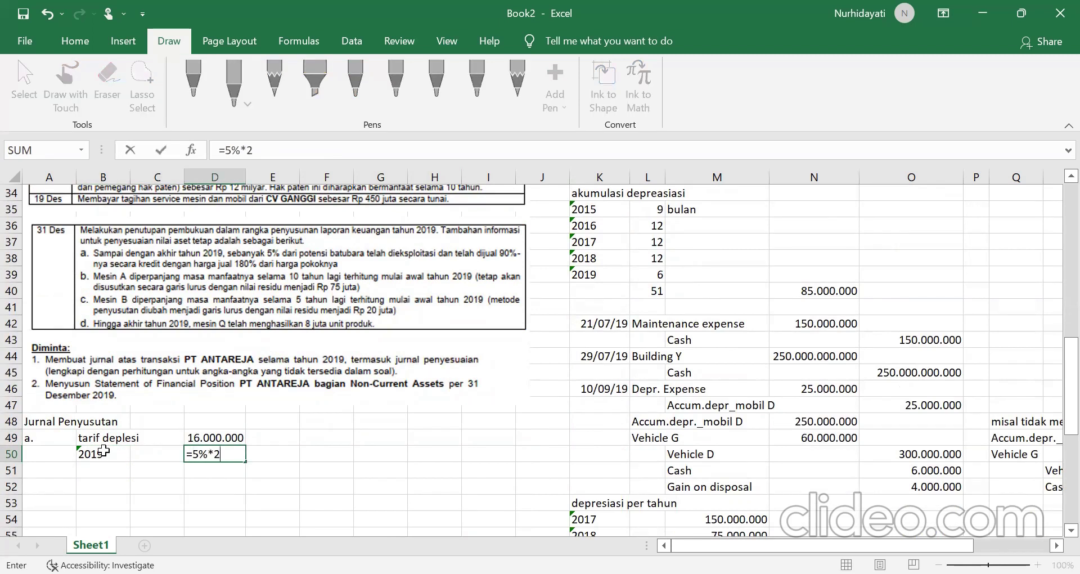
type("5000")
key("Return")
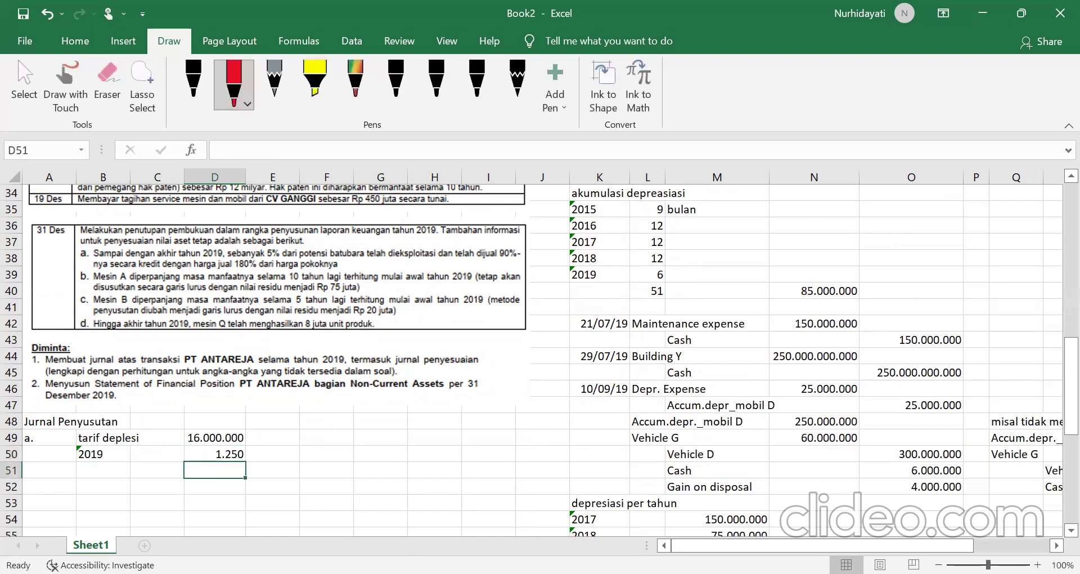
Step: Enter the unit "ton" in E50 beside the 2019 exploited coal quantity
left_click(272, 453)
type("t")
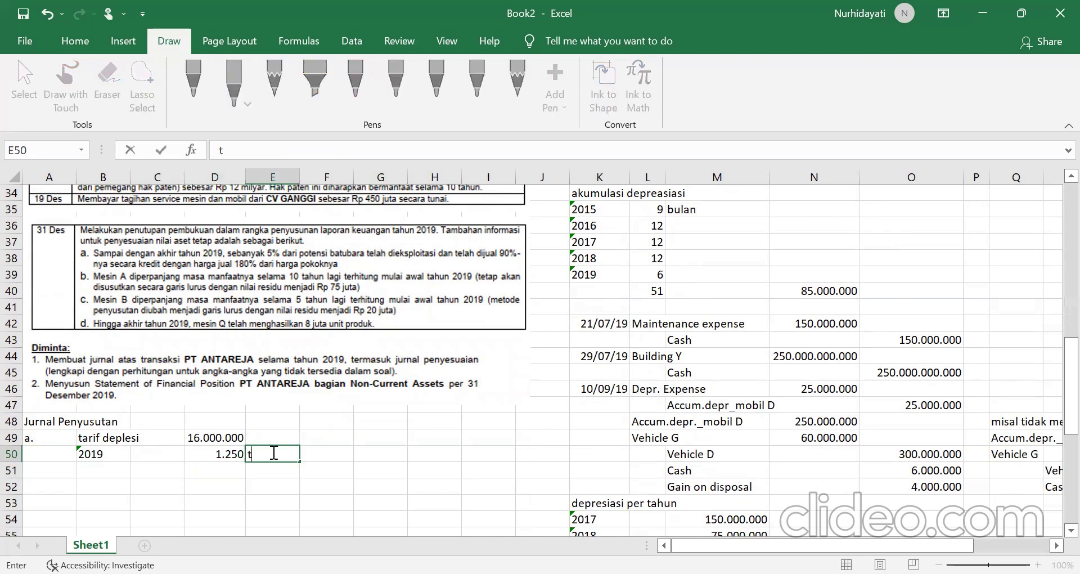
type("on")
key("Return")
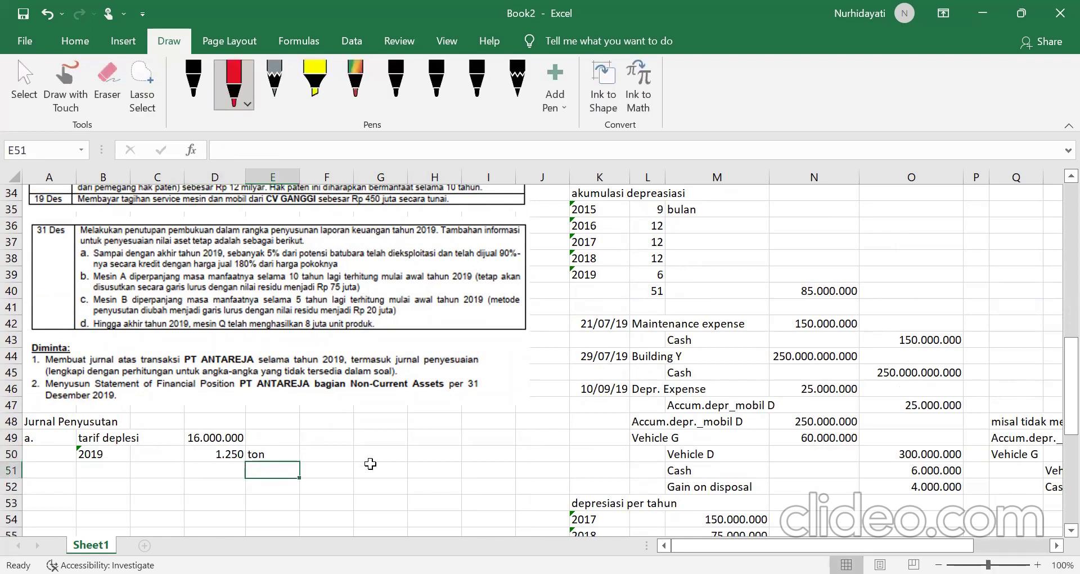
Step: Enter the debit account Inventory in B51 and the credit account Accum.depletion in C52 for the depletion entry
left_click(95, 471)
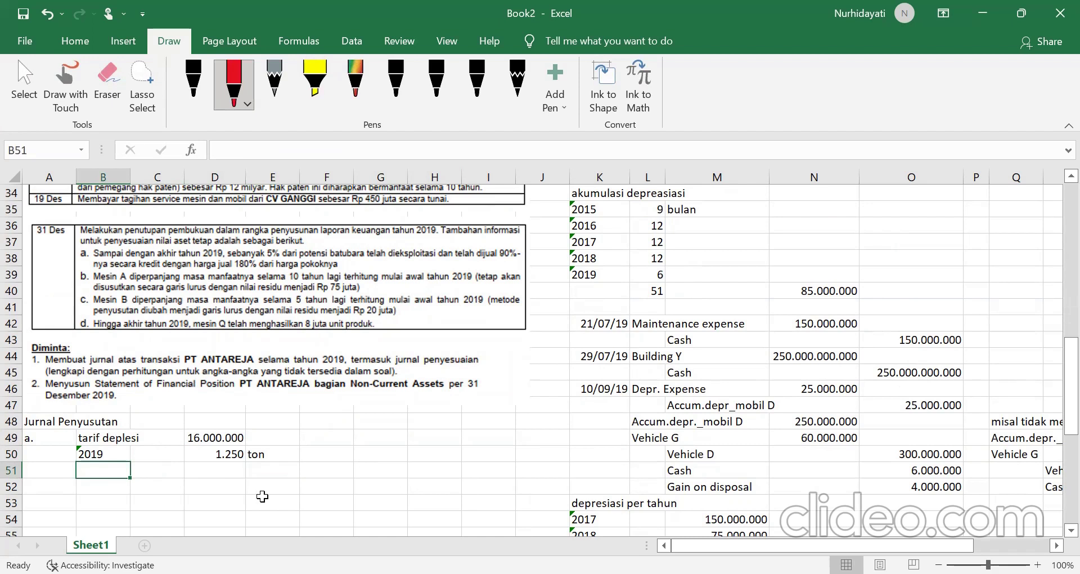
type("Inventory")
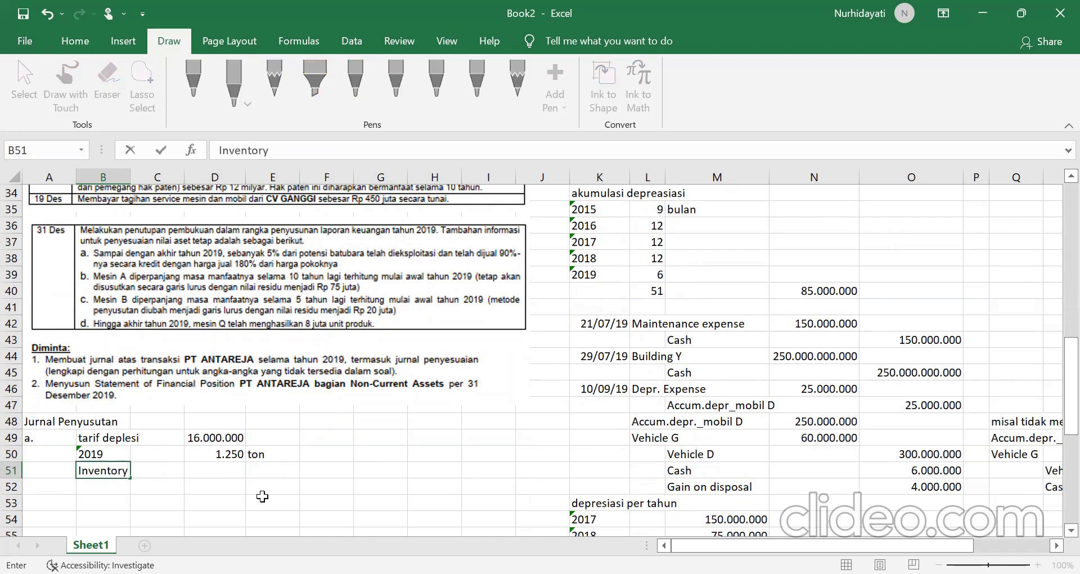
key("Return")
key("Right")
type("Acc")
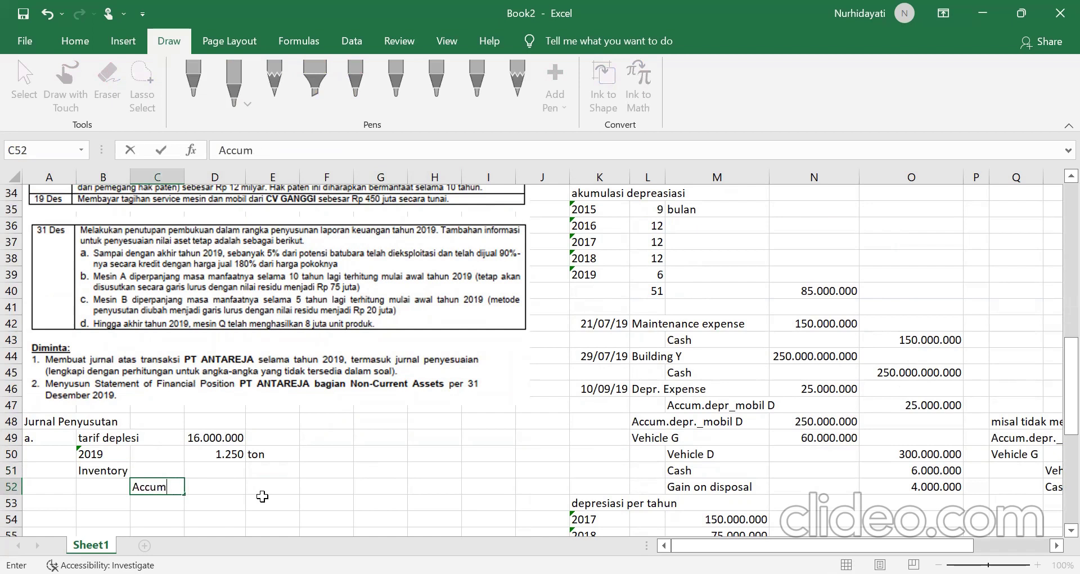
type("um.epl")
key("BackSpace")
type("depletion")
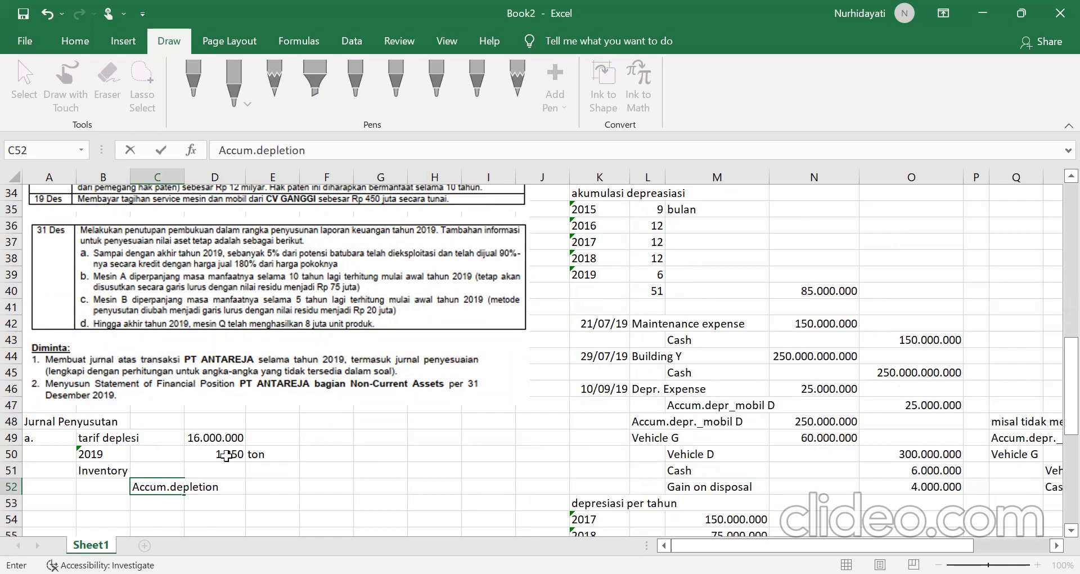
Step: Calculate the Inventory debit in E51 by multiplying the 2019 tonnage by the depletion rate, =D50*D49
left_click(225, 470)
left_click(290, 474)
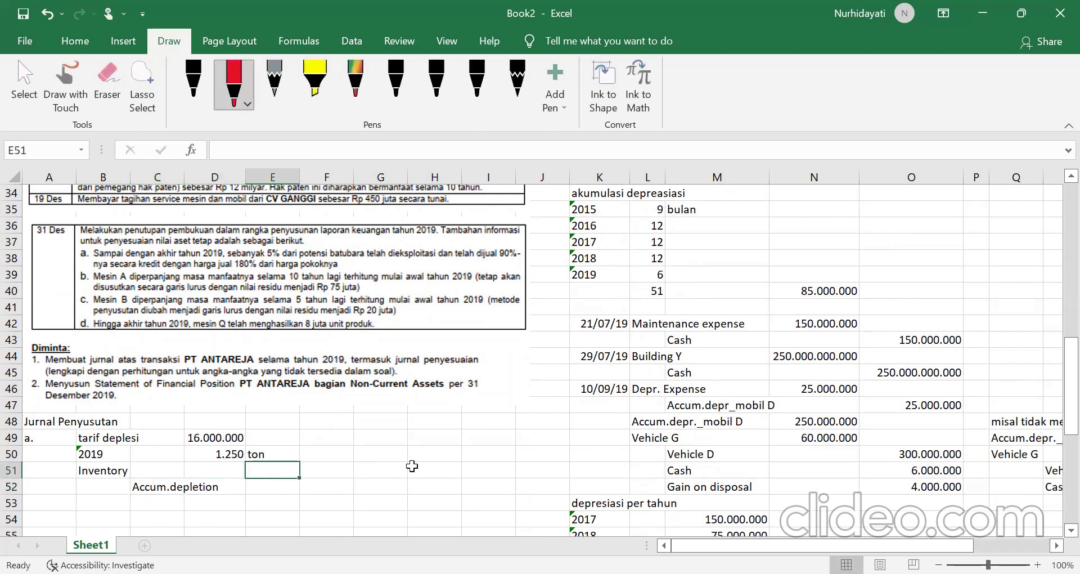
type("=")
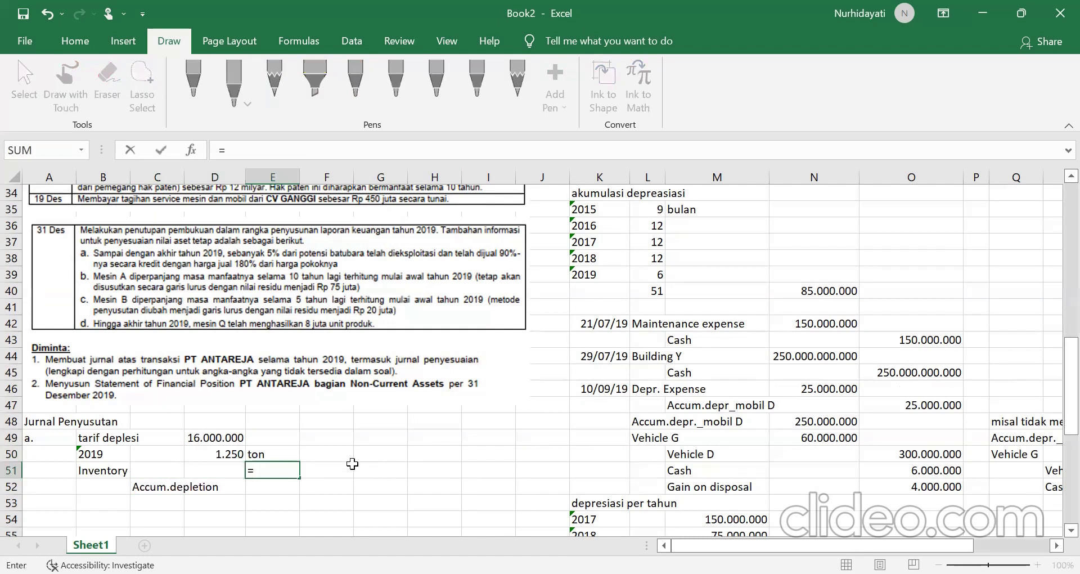
left_click(214, 453)
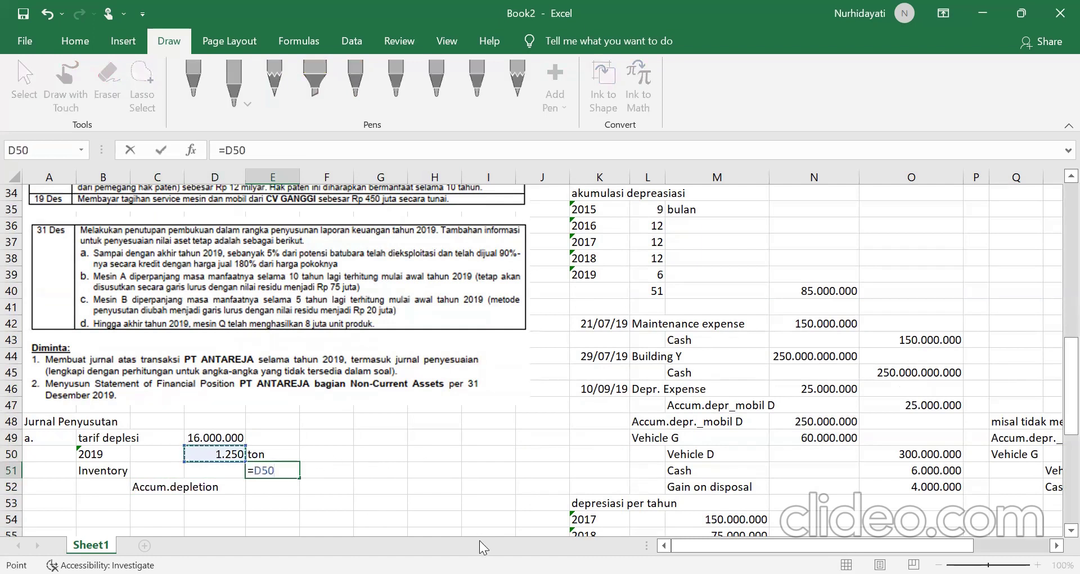
type("*")
left_click(216, 437)
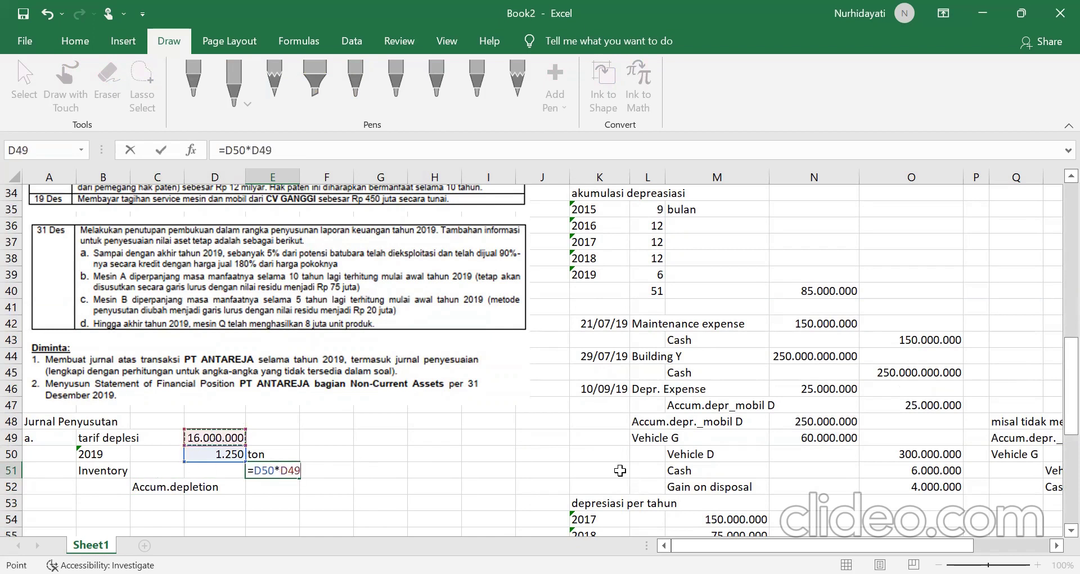
key("Return")
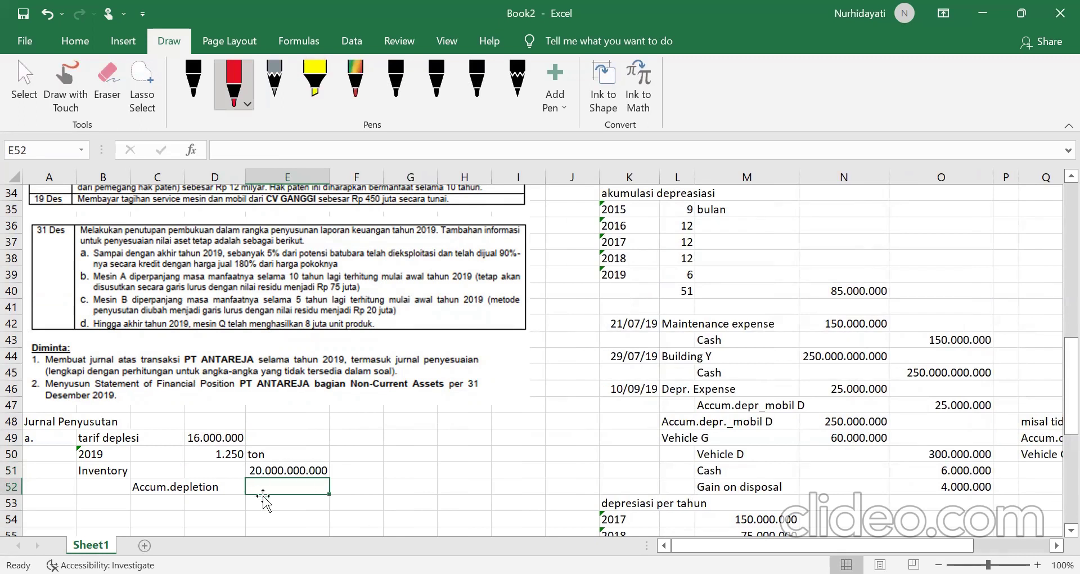
Step: Enter the Accum.depletion credit in F52 as a reference to the Inventory debit, =E51
left_click(376, 489)
type("=")
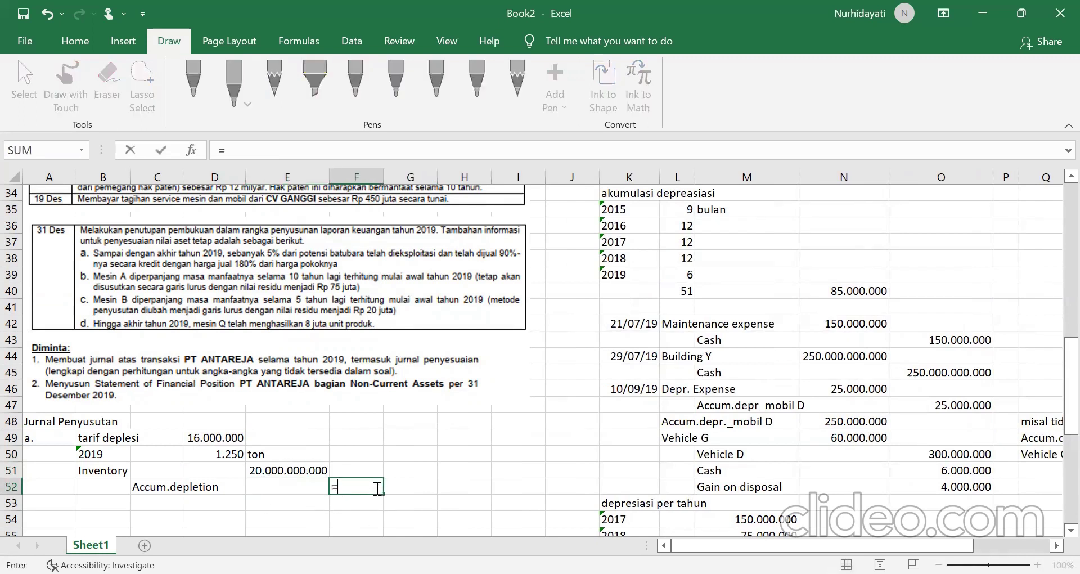
left_click(313, 470)
key("Return")
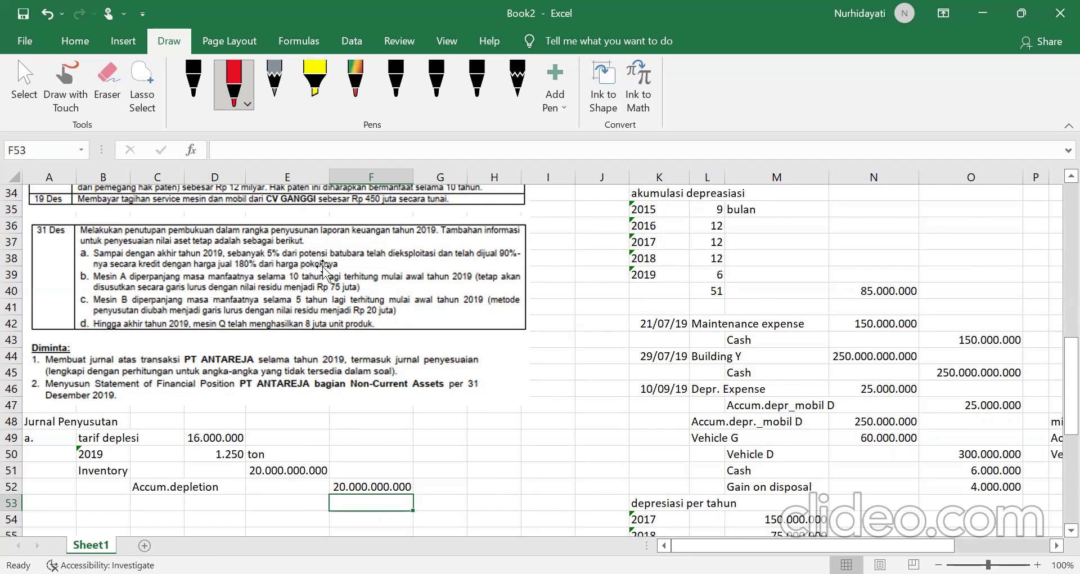
Step: Enter the debit account A/R in B53 and the credit account Sales in C54 for the coal sale
left_click(112, 504)
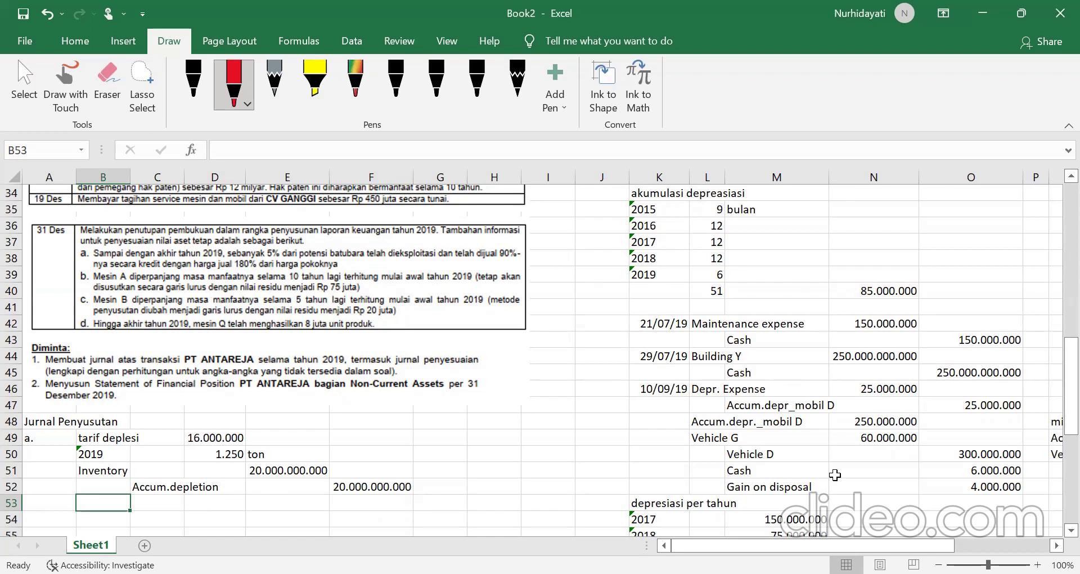
type("A/R")
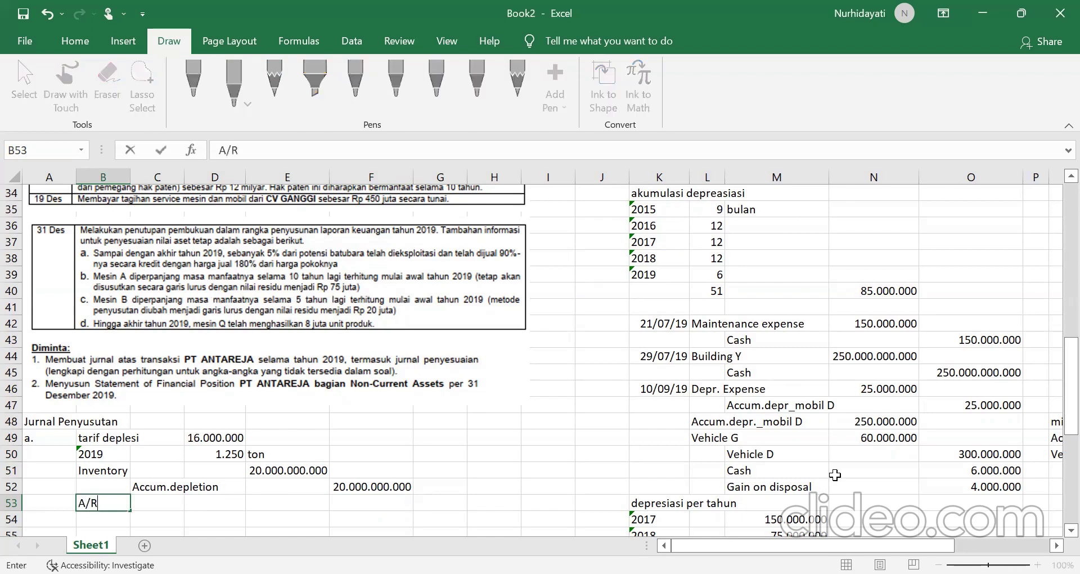
key("Return")
key("Right")
type("Sales")
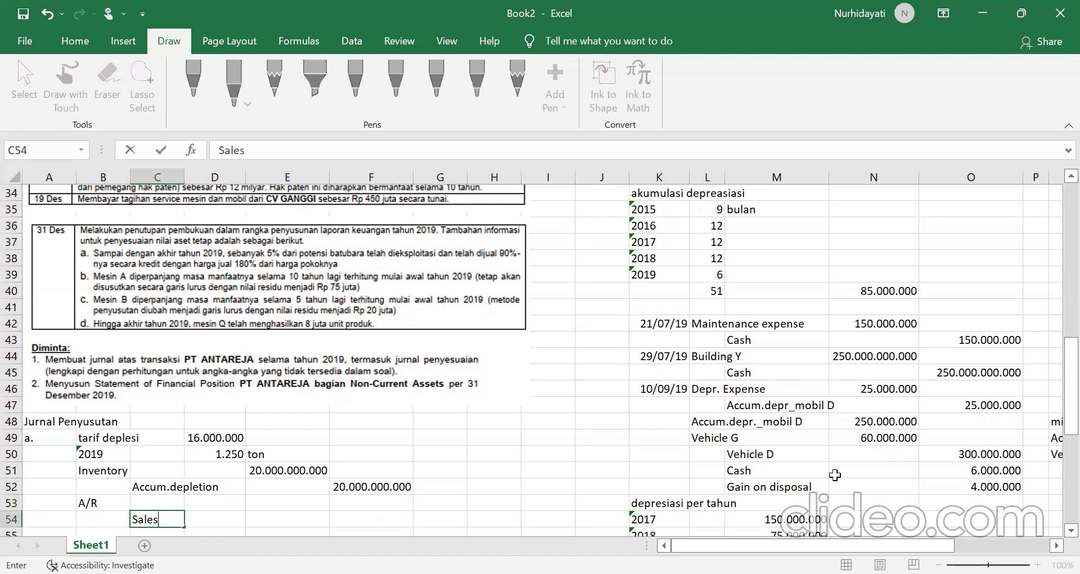
Step: Calculate the A/R debit in E53 from the Inventory cost, the portion sold and the selling-price markup, =E51*90%*180%
key("Right")
key("Up")
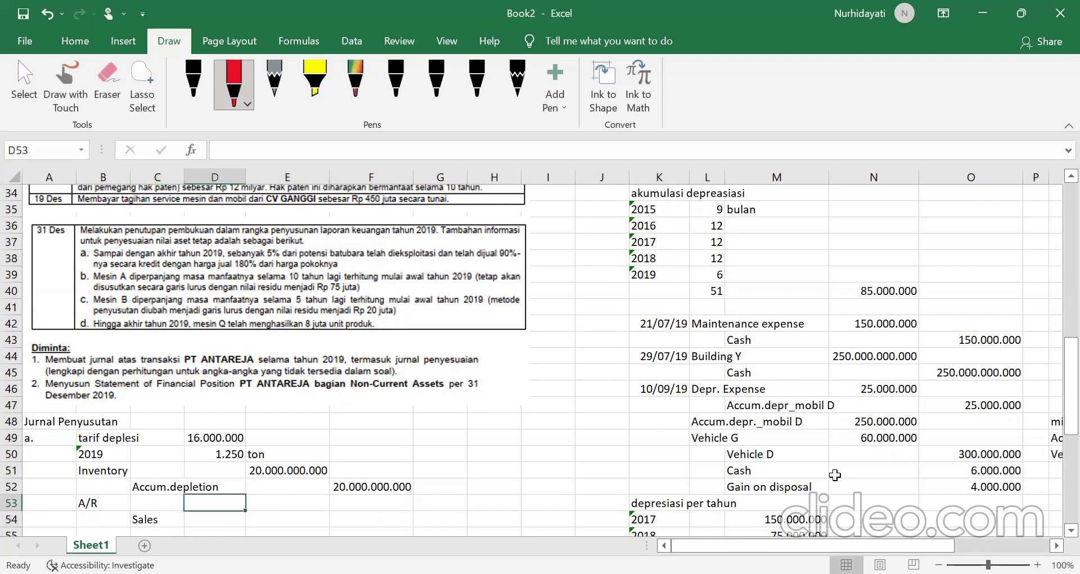
key("Right")
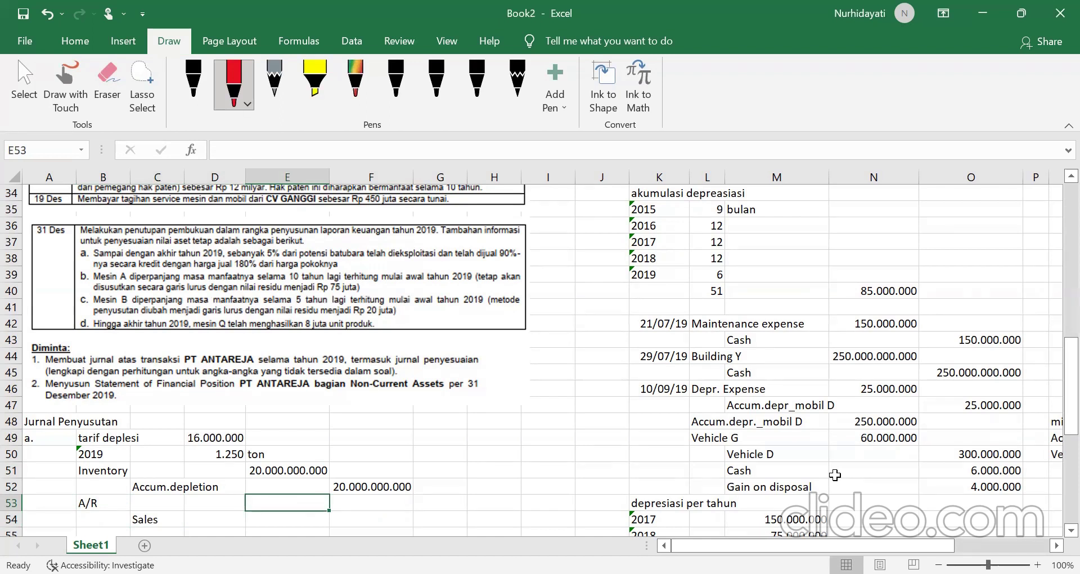
type("=")
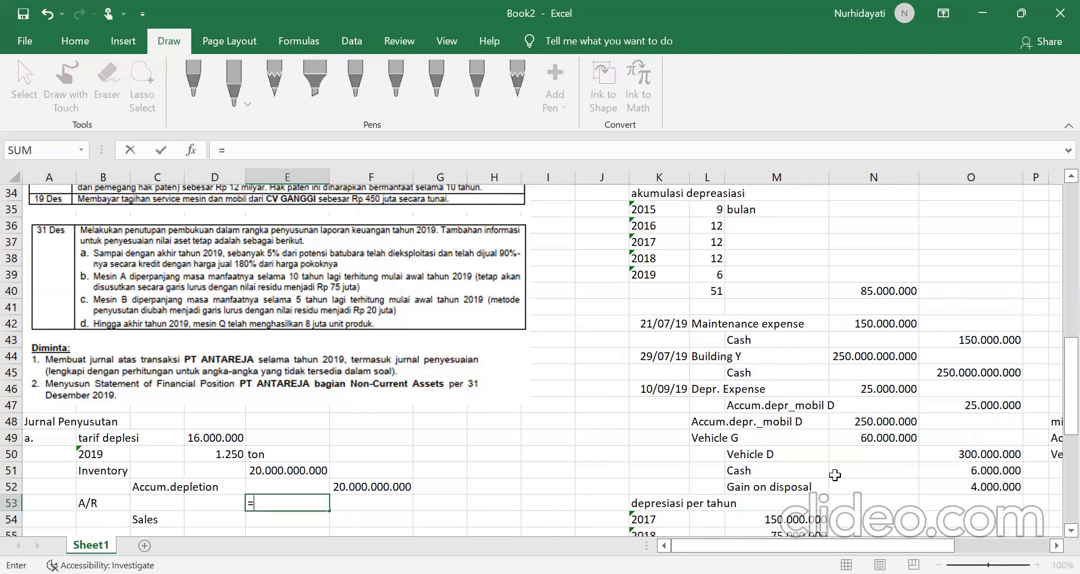
left_click(304, 471)
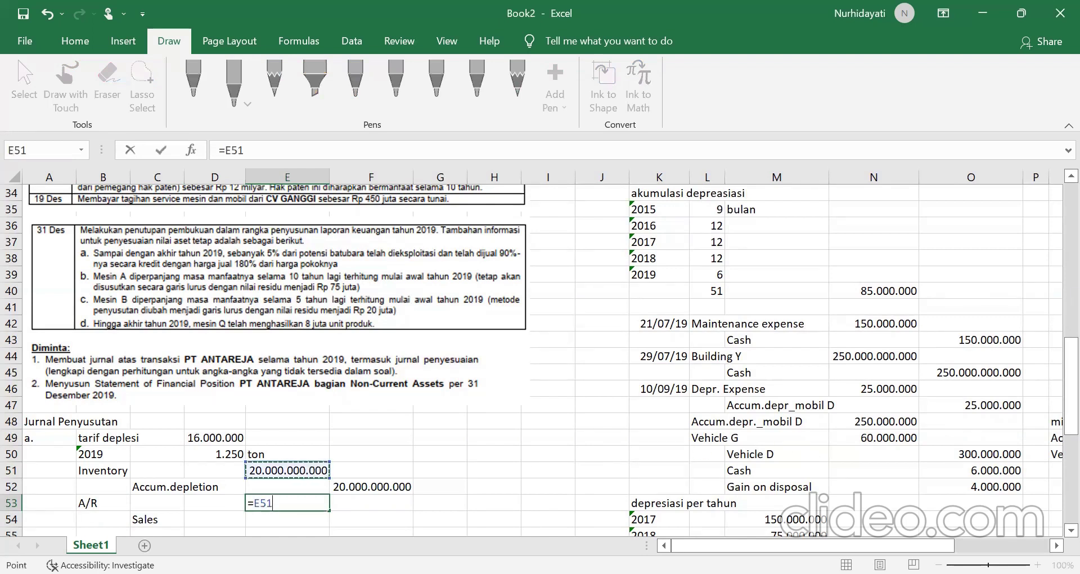
type("*90%")
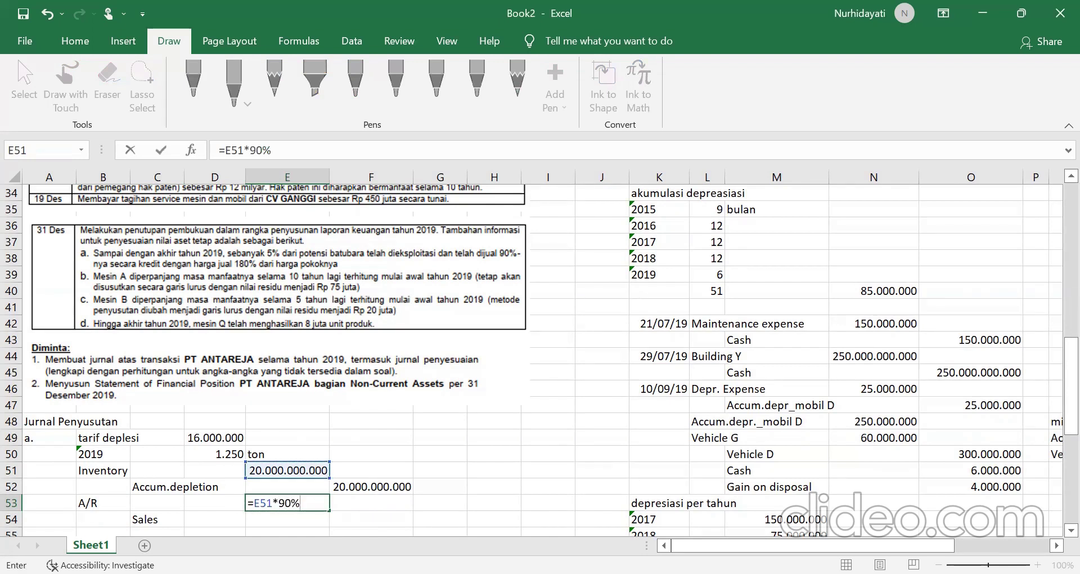
type("*10")
key("BackSpace")
type("80%")
key("Return")
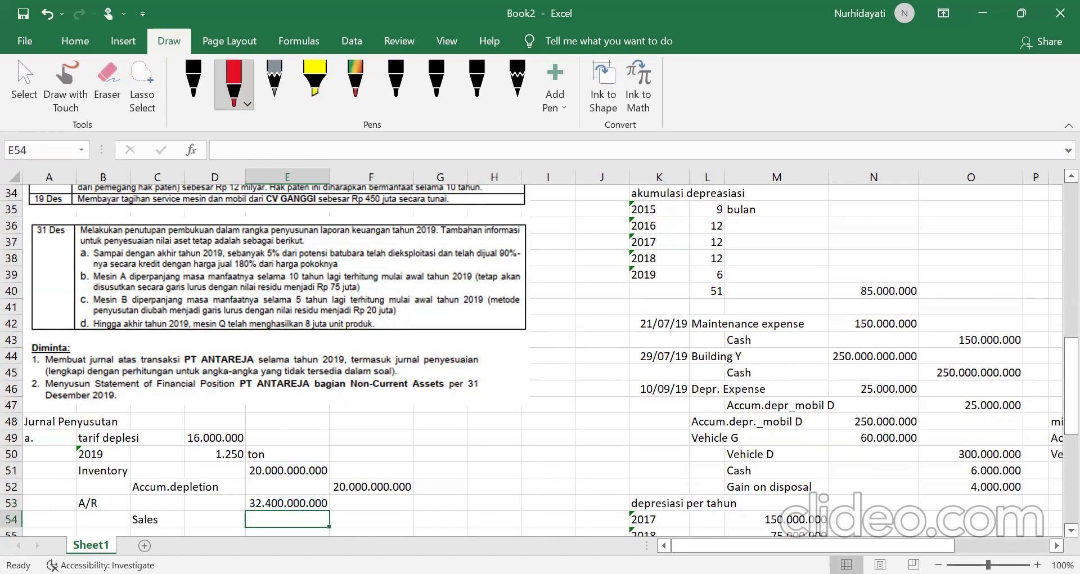
Step: Enter the Sales credit in F54 as a reference to the A/R debit, =E53
key("Right")
type("=E53")
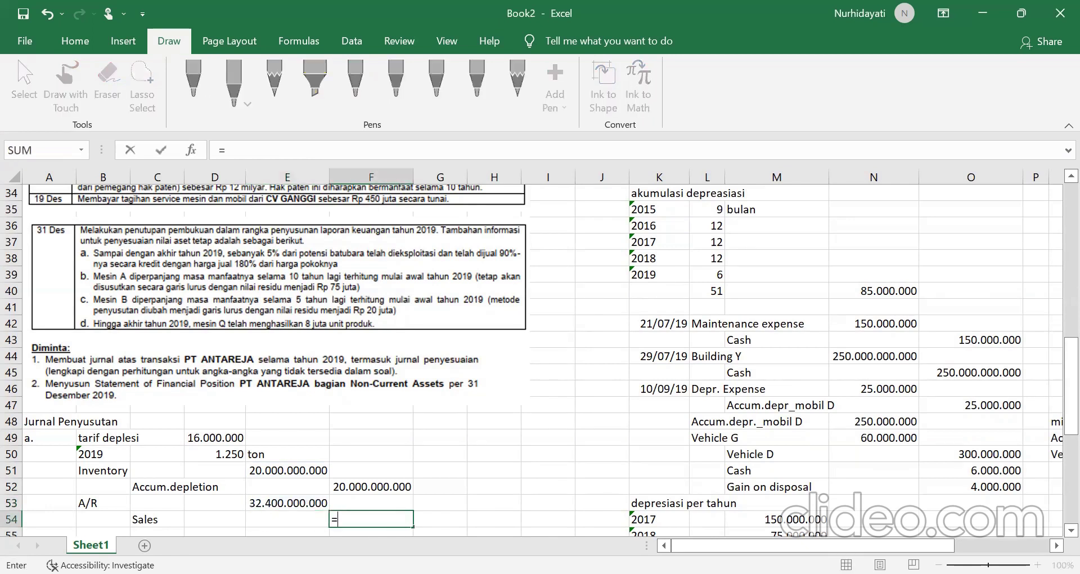
key("Return")
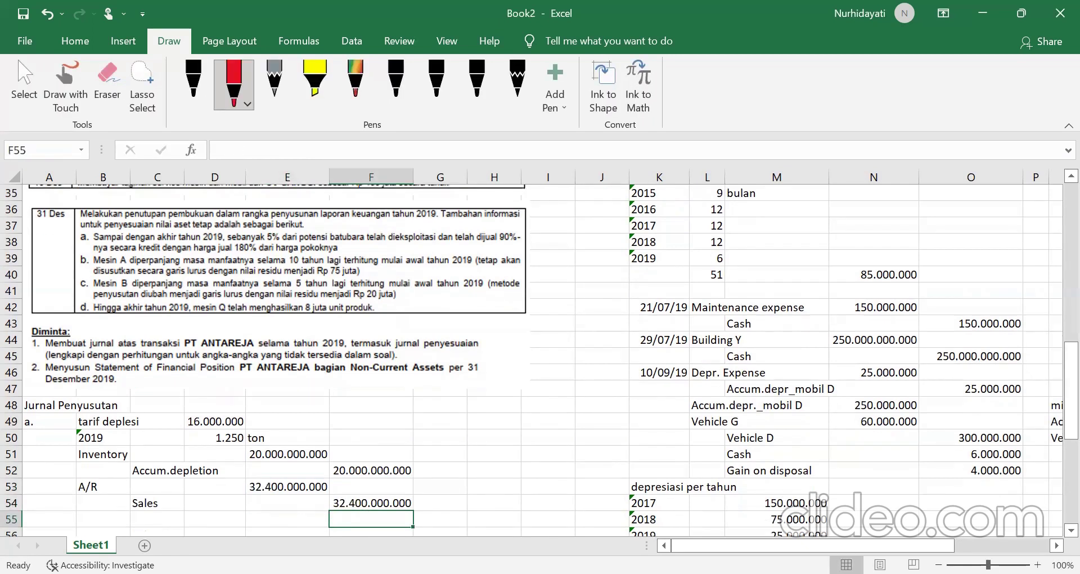
Step: Enter the debit account COGS in B55 and the credit account Inventory in C56 for the cost of the coal sold
scroll(231, 376, "down", 1)
left_click(107, 468)
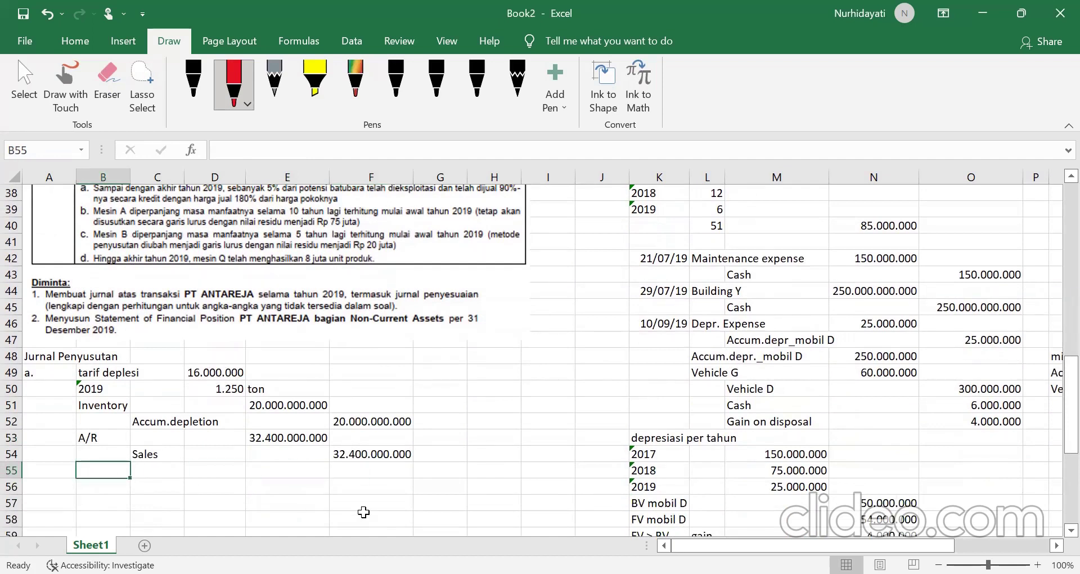
left_click_drag(107, 468, 363, 511)
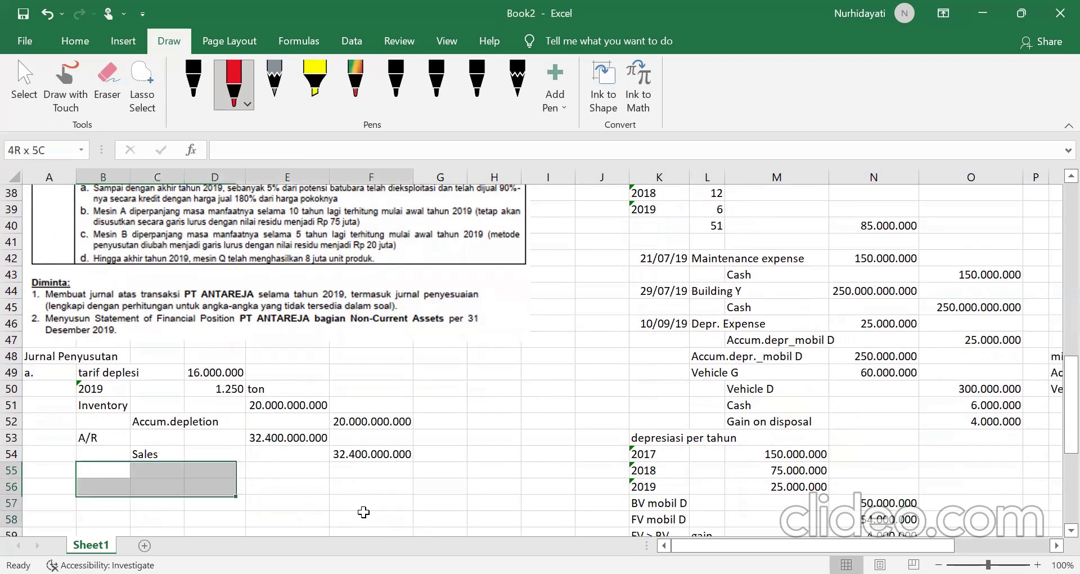
left_click_drag(186, 505, 123, 477)
type("COGS")
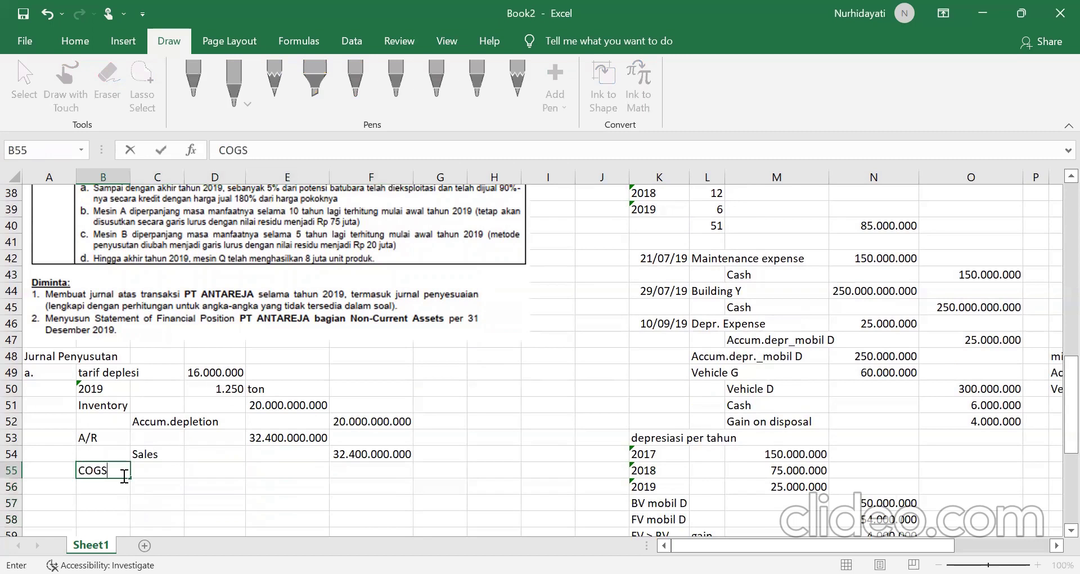
key("Return")
key("Tab")
type("Inven")
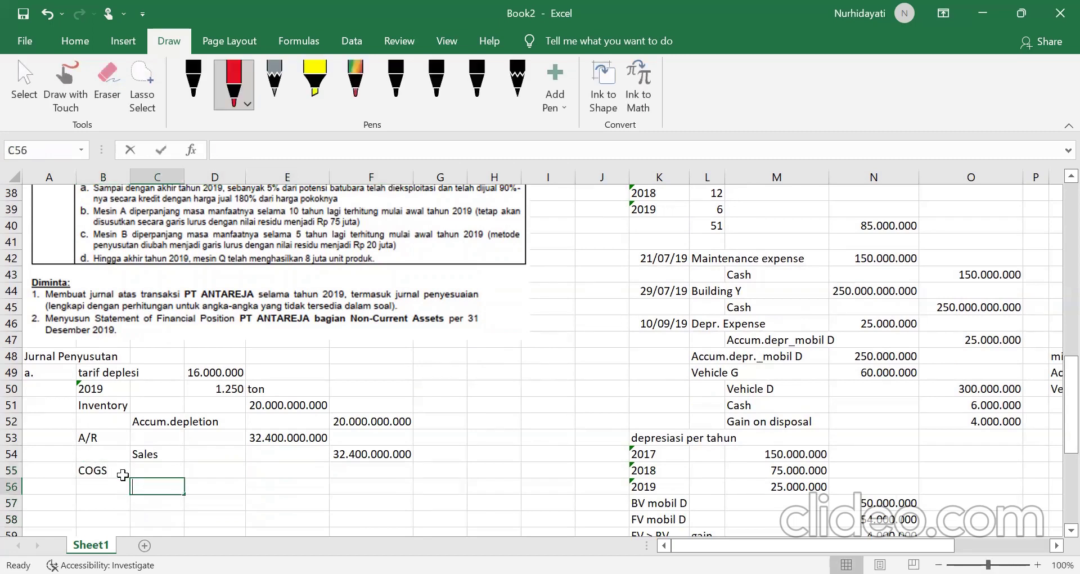
type("tor")
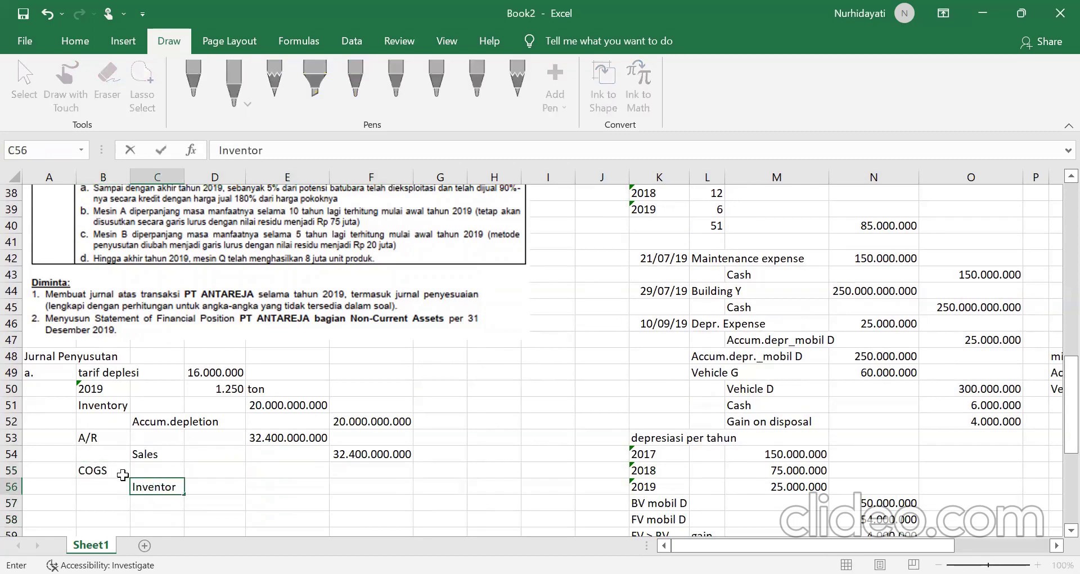
type("y")
Step: Review the Inventory, Accum.depletion and COGS lines of the coal entries against adjustment a in the problem text
left_click(120, 408)
left_click(144, 430)
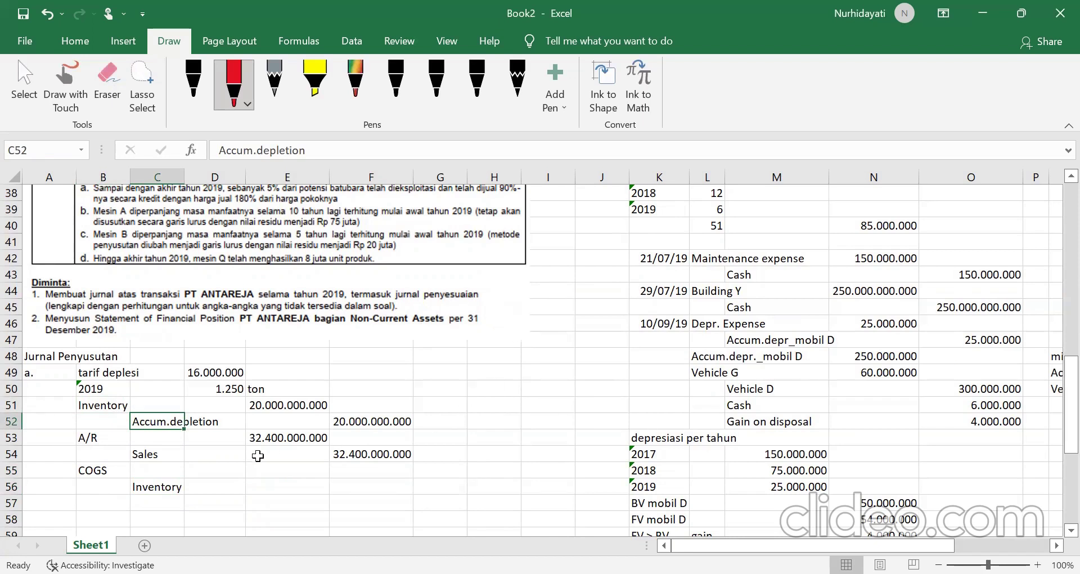
scroll(257, 455, "up", 1)
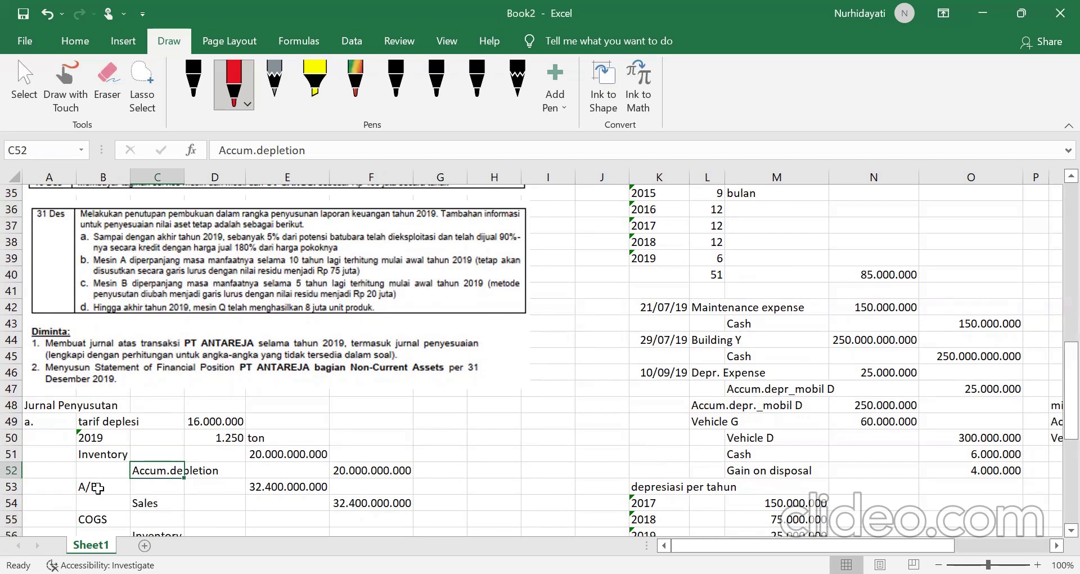
scroll(98, 487, "down", 1)
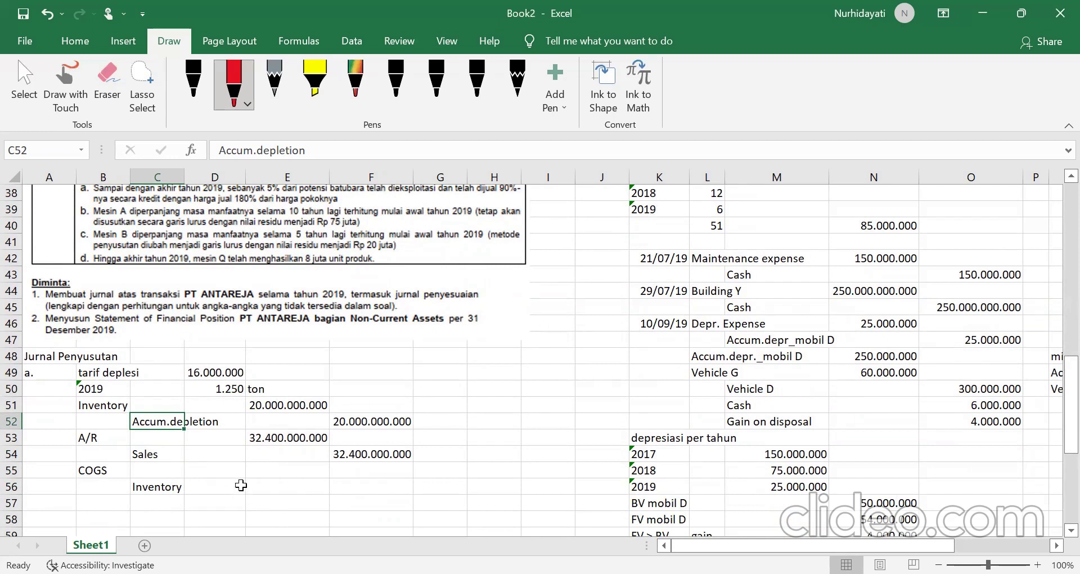
left_click(270, 477)
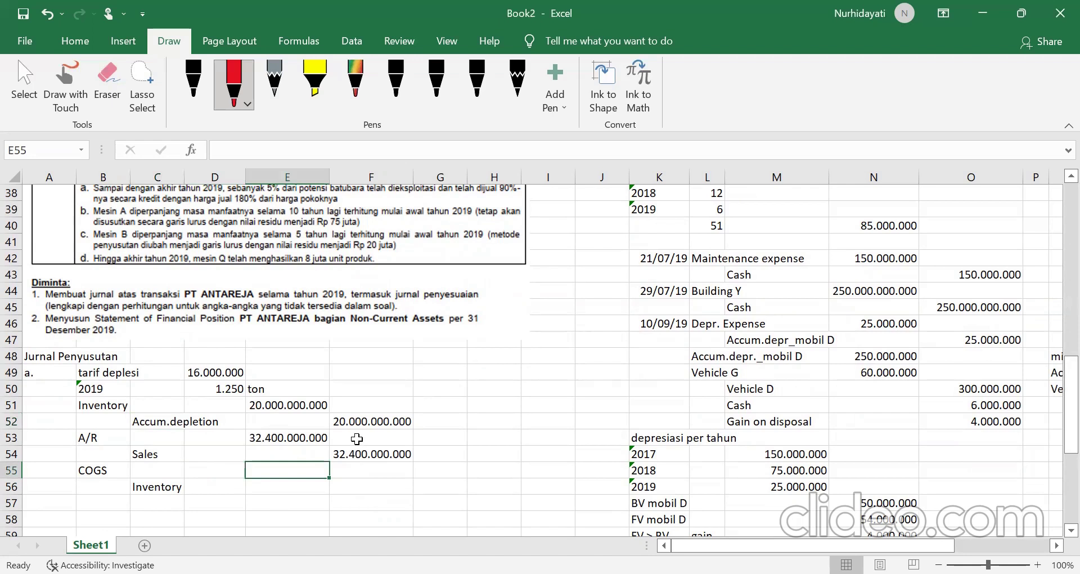
left_click(116, 405)
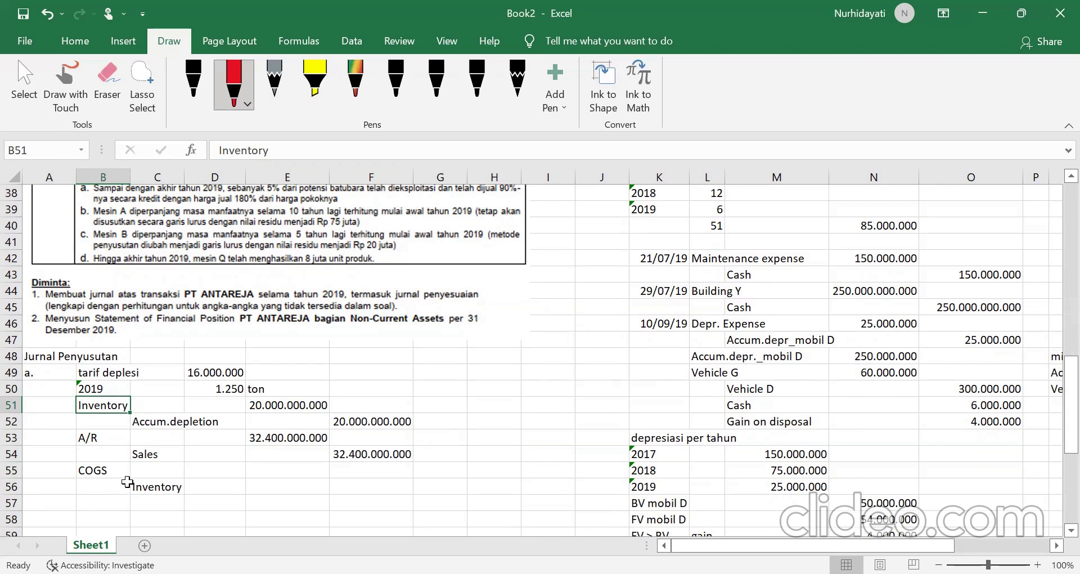
left_click(112, 472)
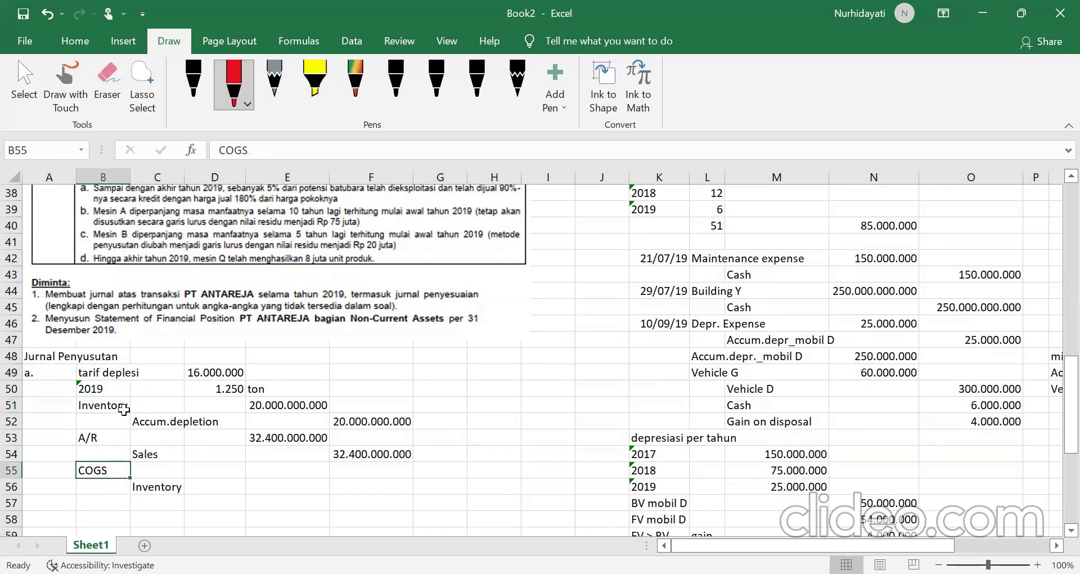
left_click(107, 412)
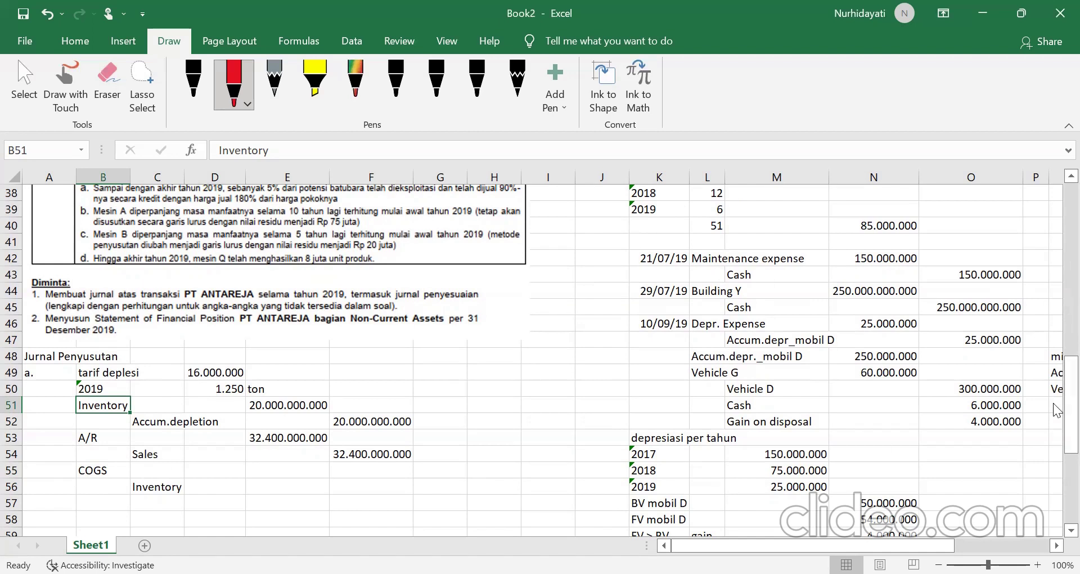
Step: Handwrite a red note on depletion expense of 20 M beside the coal entries and circle the amount
left_click(659, 388)
mouse_move(436, 369)
left_mouse_down()
mouse_move(458, 382)
mouse_move(469, 371)
mouse_move(528, 378)
mouse_move(587, 358)
left_mouse_up()
left_click_drag(588, 360, 606, 372)
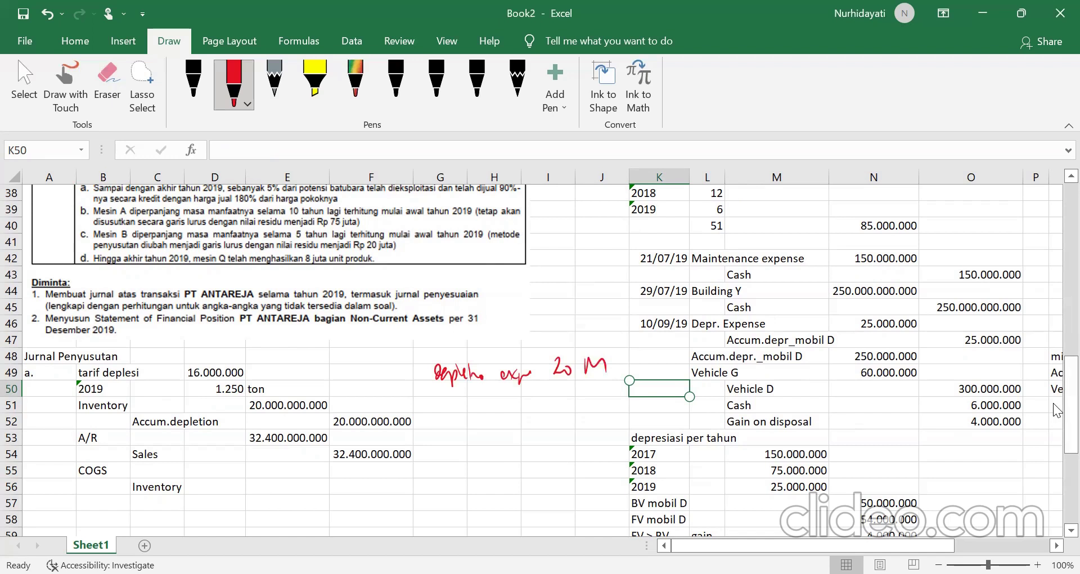
mouse_move(532, 386)
left_mouse_down()
mouse_move(543, 393)
mouse_move(520, 360)
mouse_move(543, 387)
left_mouse_up()
Step: Handwrite a red Inventory note with an arrow and remark below the depletion note, and add COGS beneath it
mouse_move(437, 397)
left_mouse_down()
mouse_move(435, 419)
mouse_move(460, 406)
mouse_move(489, 412)
left_mouse_up()
mouse_move(485, 400)
left_mouse_down()
mouse_move(504, 416)
mouse_move(523, 408)
left_mouse_up()
left_click_drag(522, 404, 551, 421)
mouse_move(565, 397)
left_mouse_down()
mouse_move(572, 413)
mouse_move(587, 402)
left_mouse_up()
left_click_drag(600, 389, 600, 405)
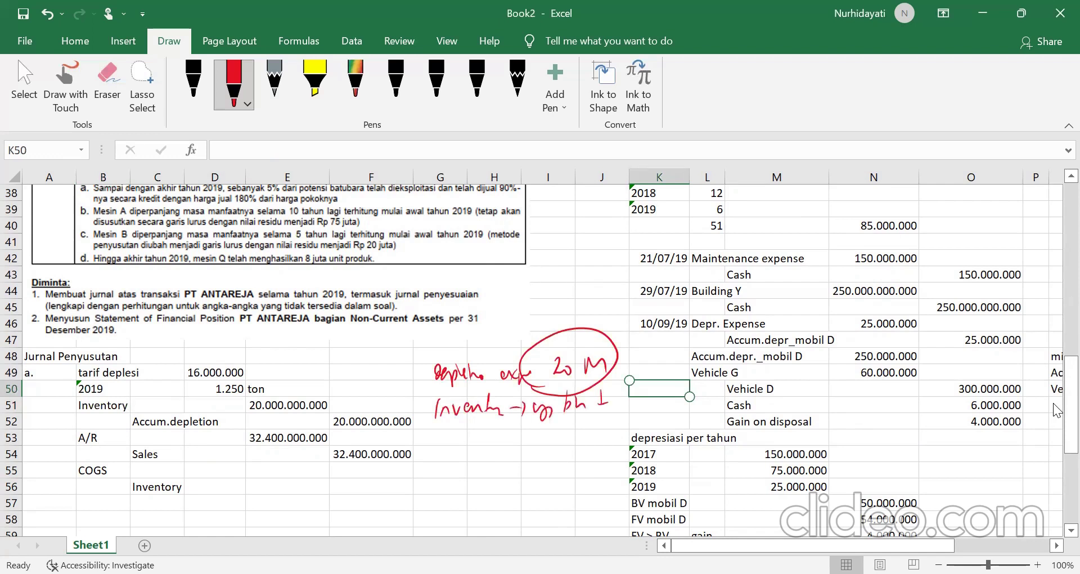
left_click_drag(447, 422, 446, 437)
mouse_move(454, 423)
left_mouse_down()
mouse_move(475, 439)
mouse_move(463, 450)
mouse_move(487, 431)
left_mouse_up()
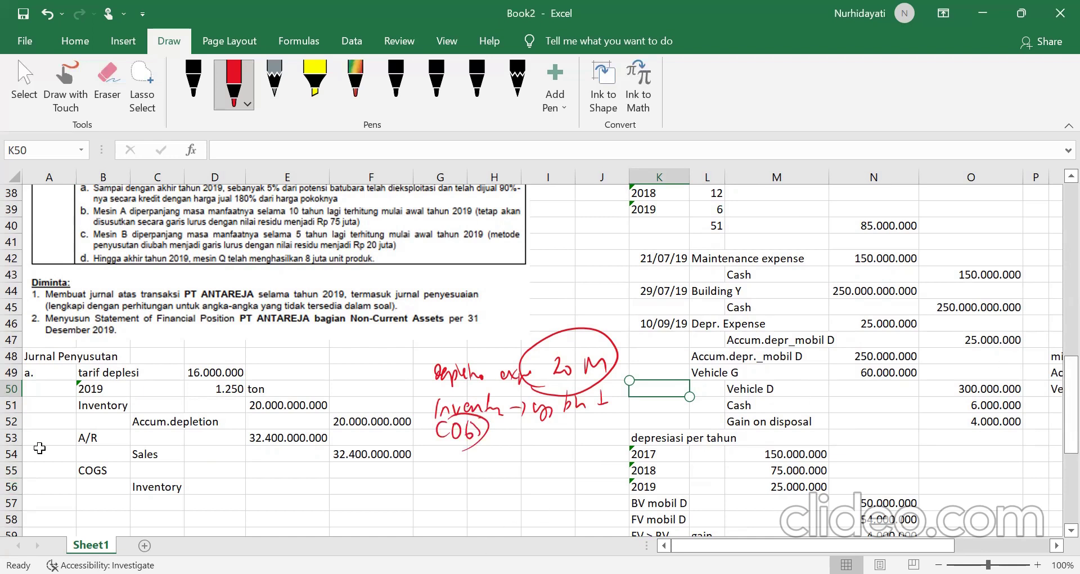
left_click(119, 406)
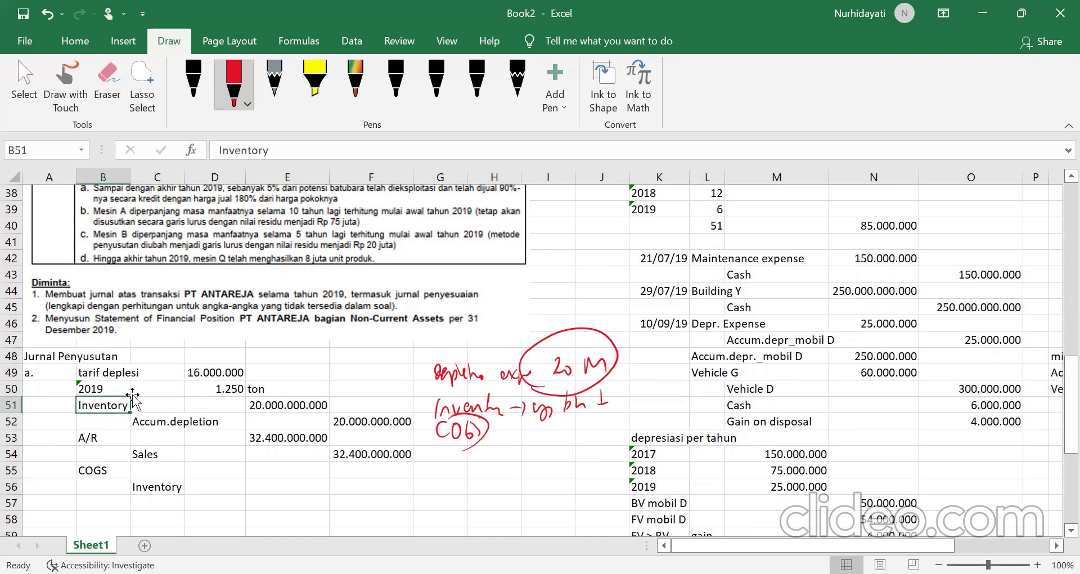
left_click(284, 404)
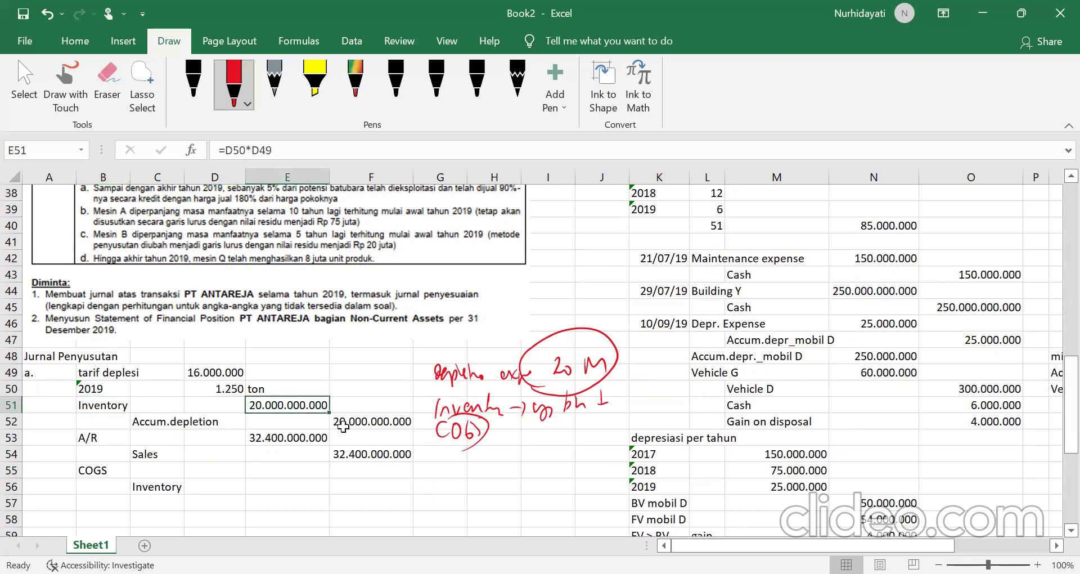
left_click(106, 440)
left_click(112, 474)
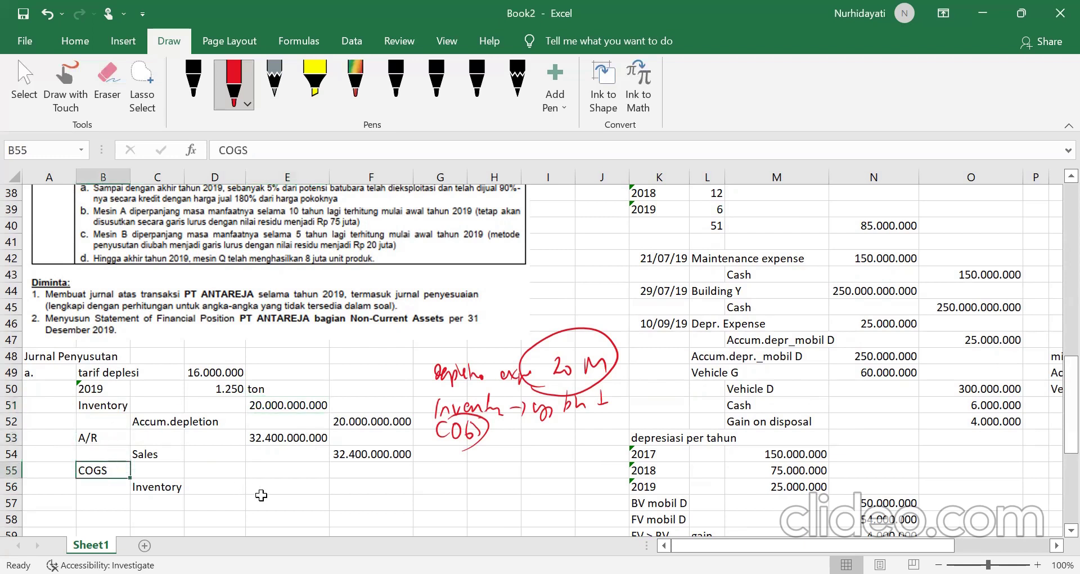
Step: Enter the COGS debit in E55 as =E51*90% and the matching Inventory credit in F56 as =E55
left_click(292, 469)
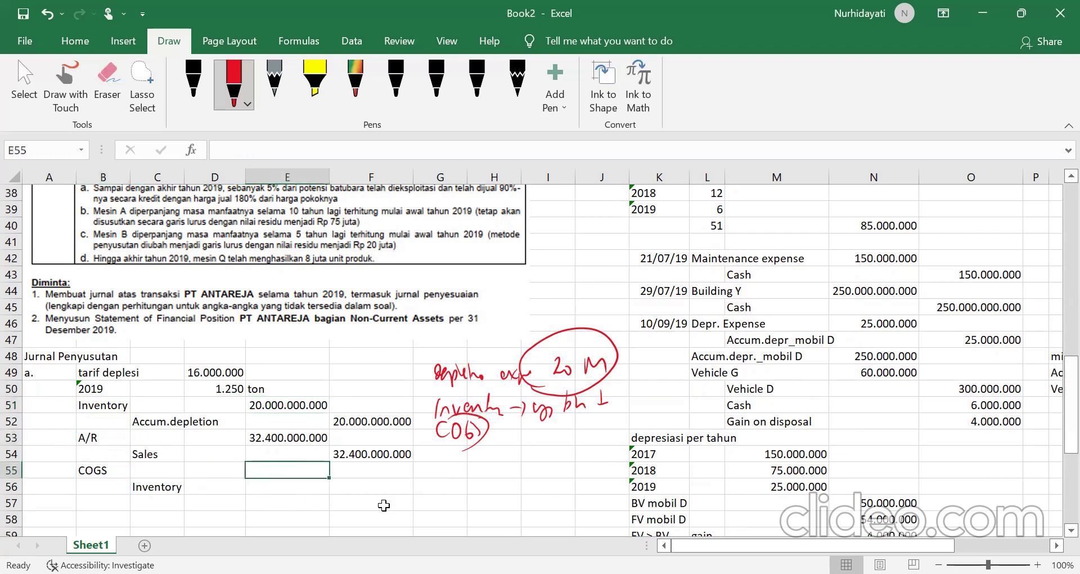
type("=")
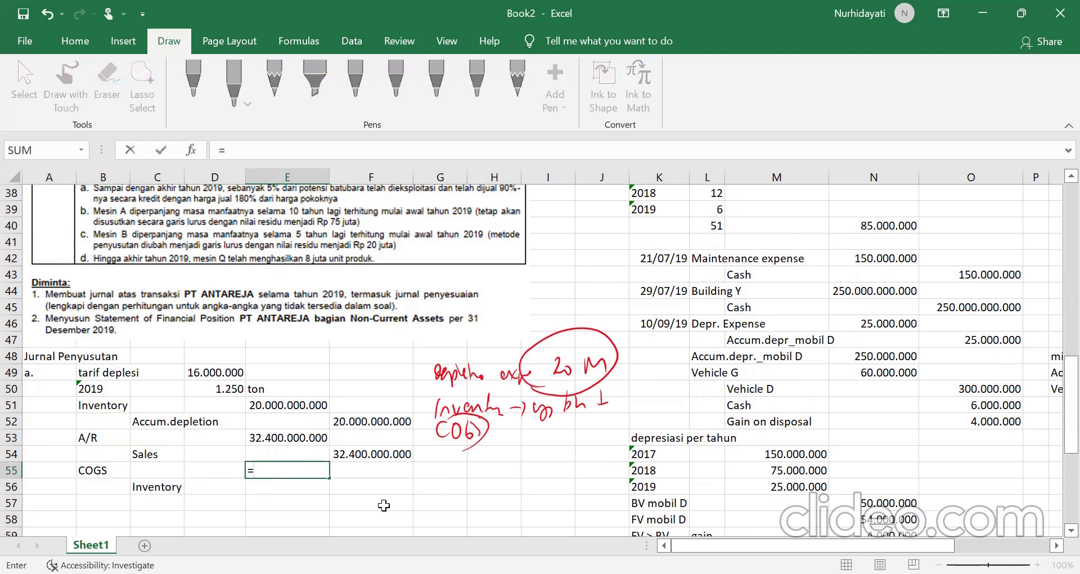
left_click(296, 412)
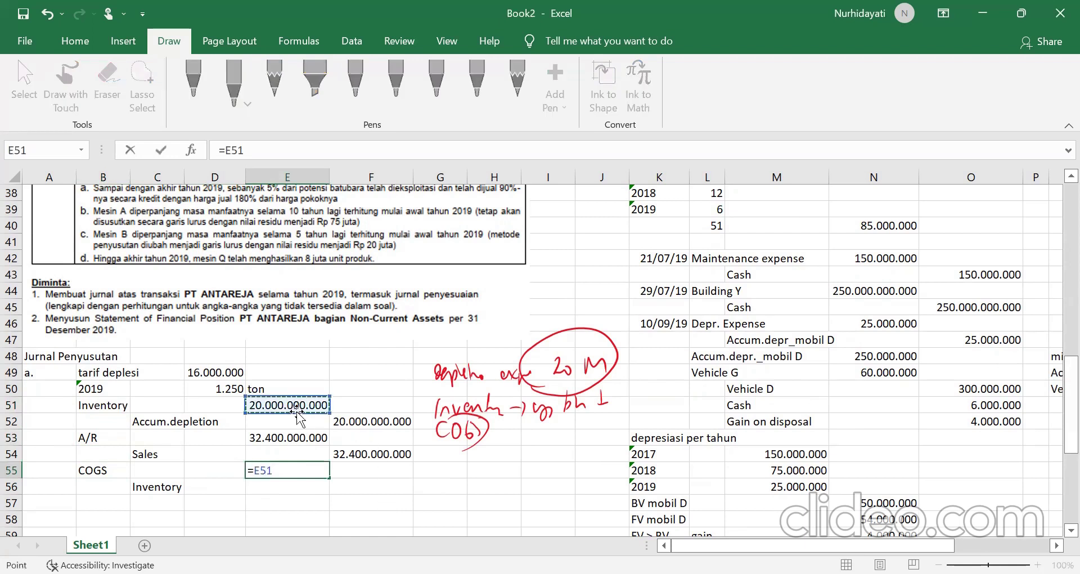
type("*90")
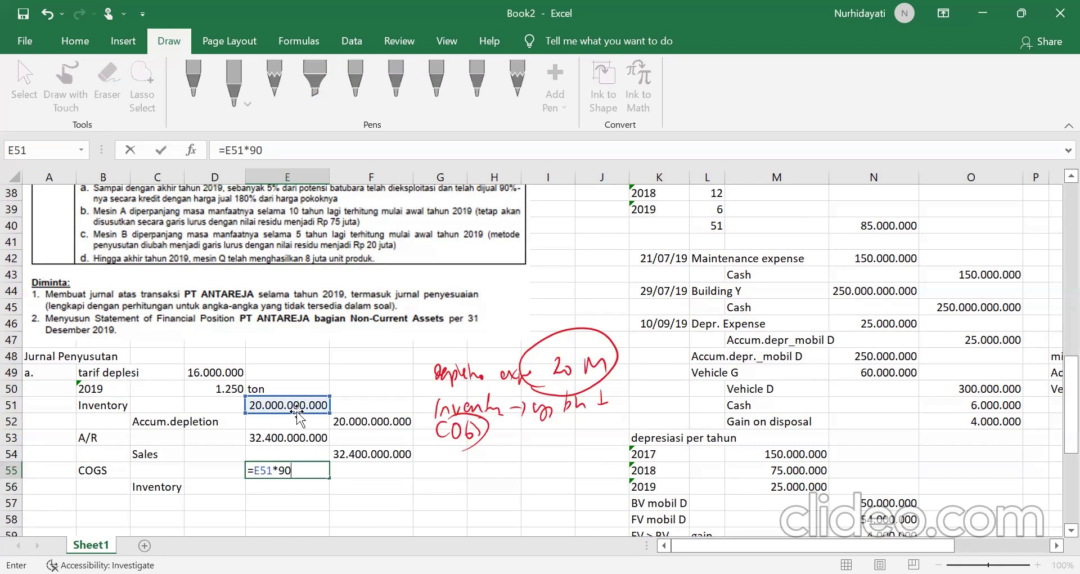
type("%")
key("Return")
key("Right")
type("=E55")
key("Return")
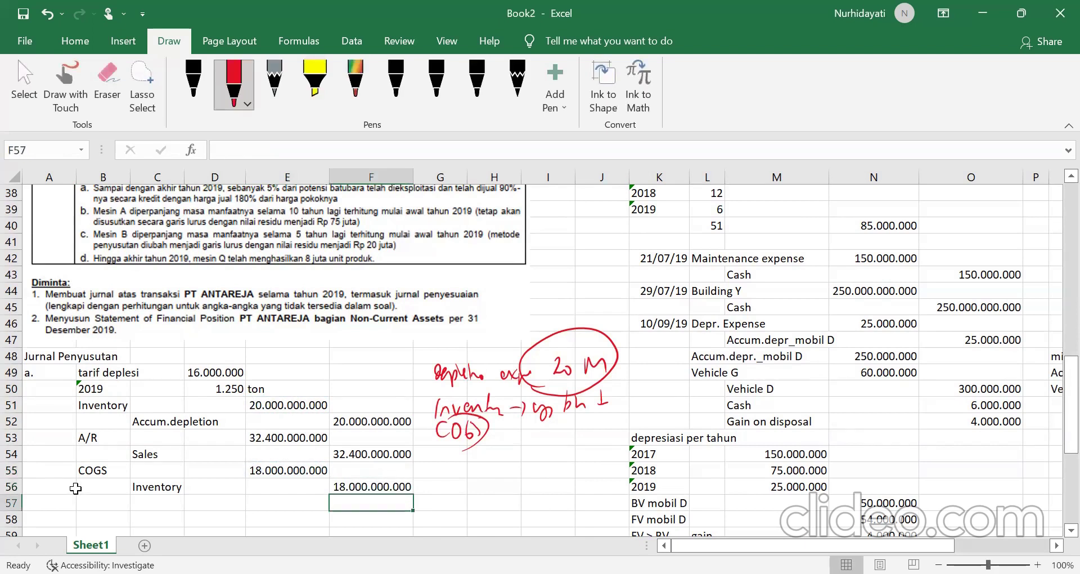
Step: Label the next adjustment "b." in A58, below the coal entries
scroll(145, 492, "down", 2)
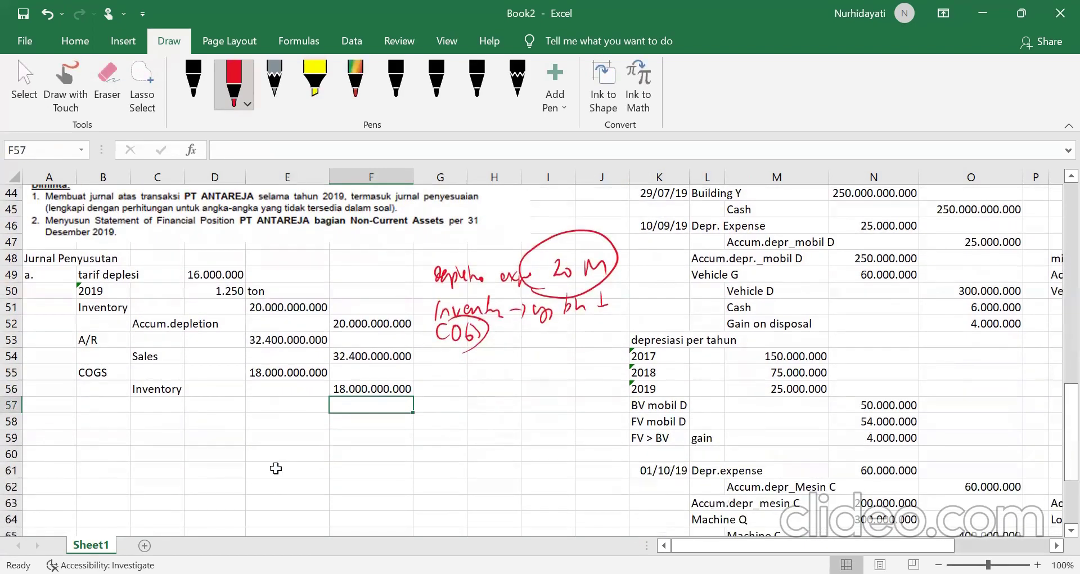
scroll(275, 468, "up", 3)
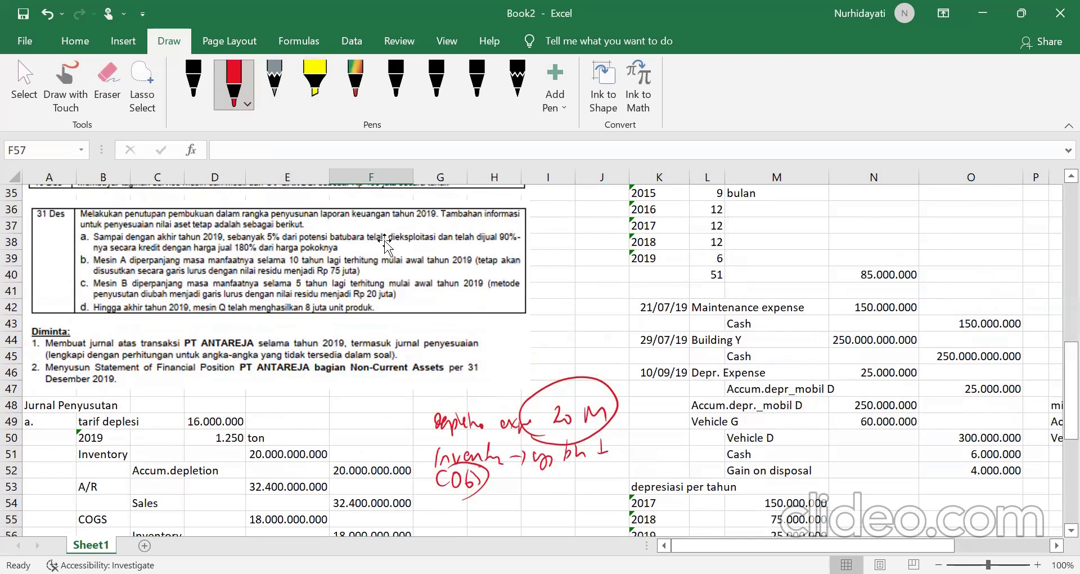
scroll(222, 383, "down", 3)
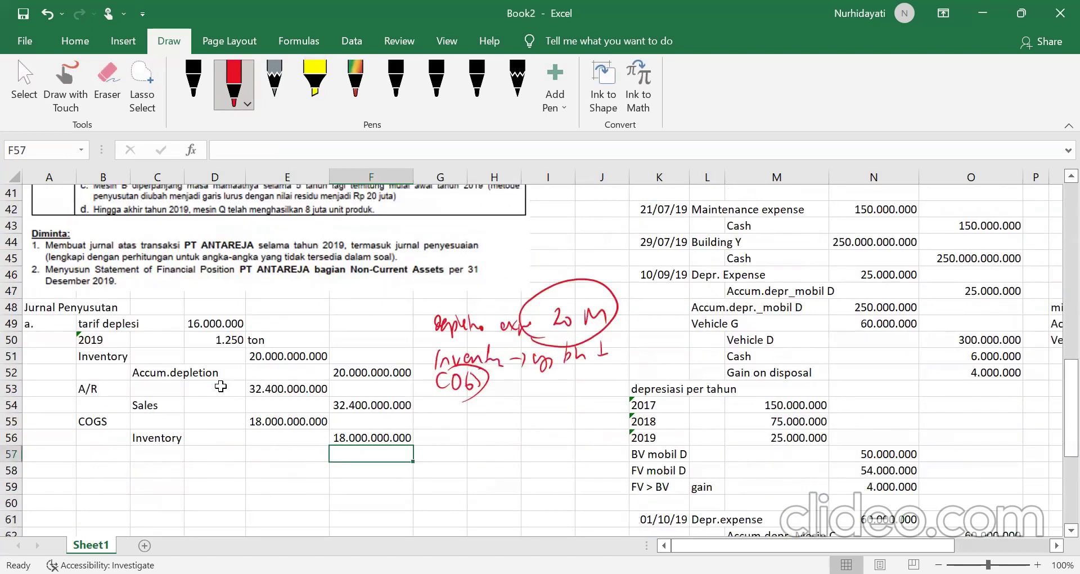
left_click(51, 421)
type("b.")
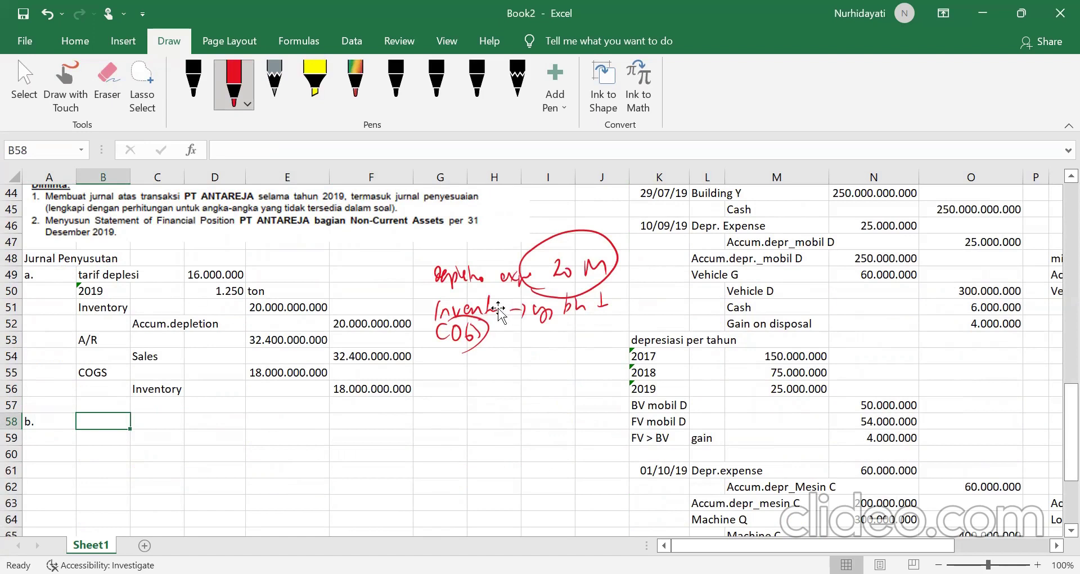
left_click(129, 305)
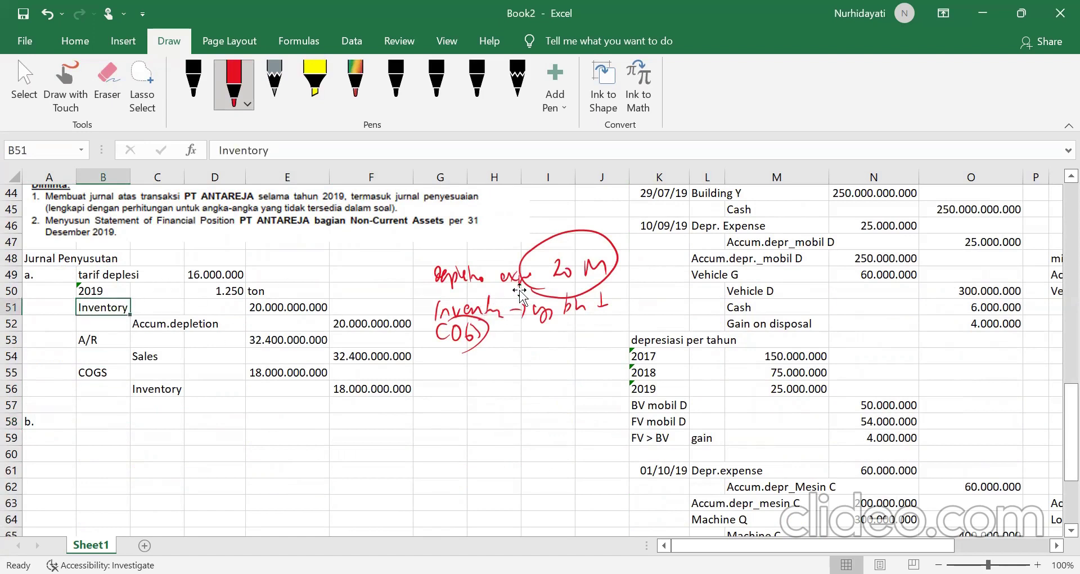
left_click(479, 272)
left_click(558, 406)
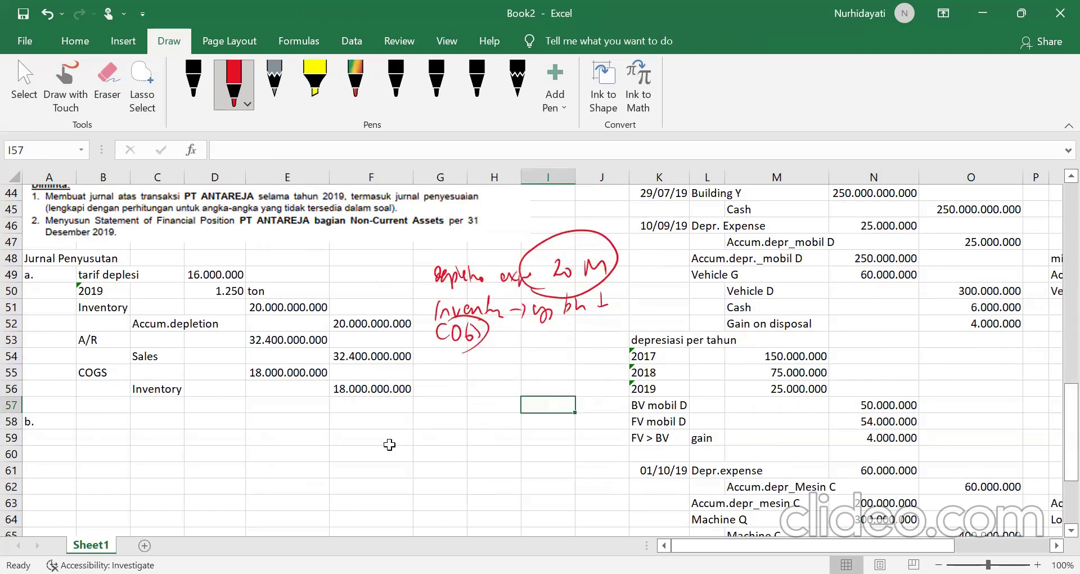
Step: In adjustment b of the problem text, circle "lagi", "10" and "75" in red and underline "awal tahun 2019"
scroll(513, 413, "up", 3)
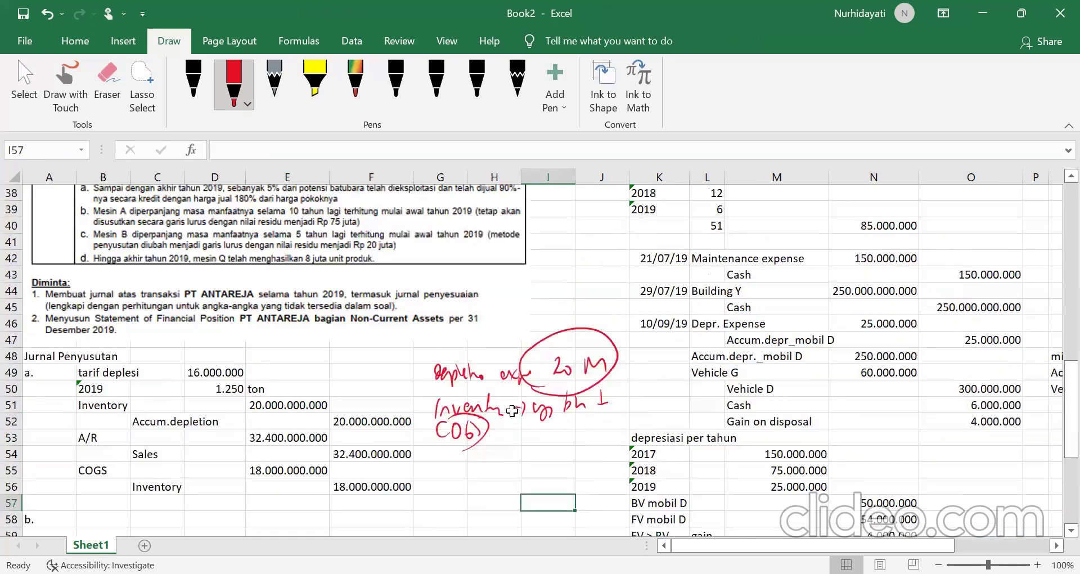
scroll(513, 414, "up", 1)
scroll(232, 406, "down", 2)
left_click(95, 515)
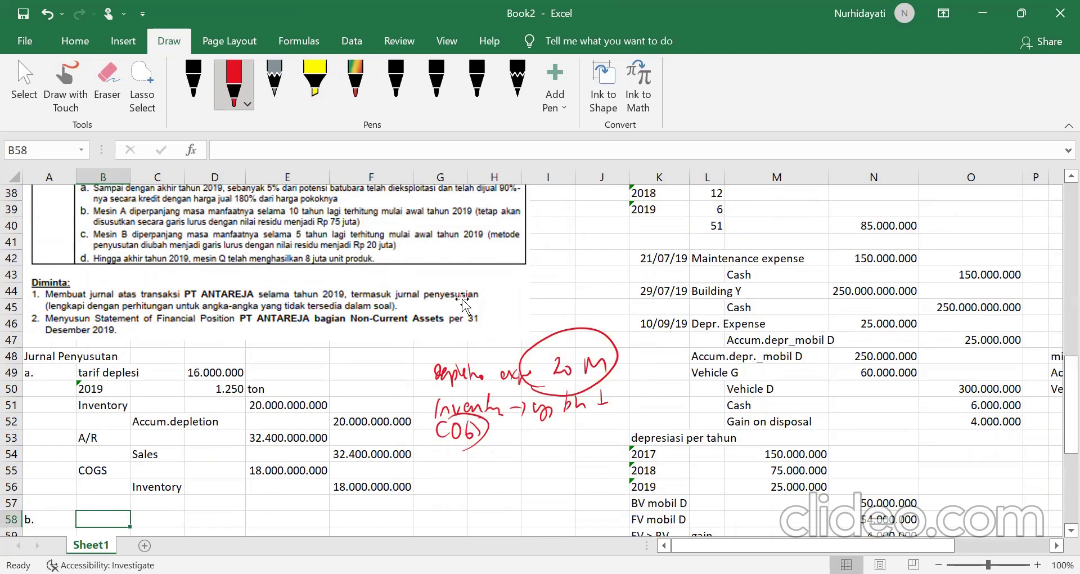
mouse_move(343, 206)
left_mouse_down()
mouse_move(336, 224)
mouse_move(342, 205)
left_mouse_up()
left_click_drag(398, 216, 465, 213)
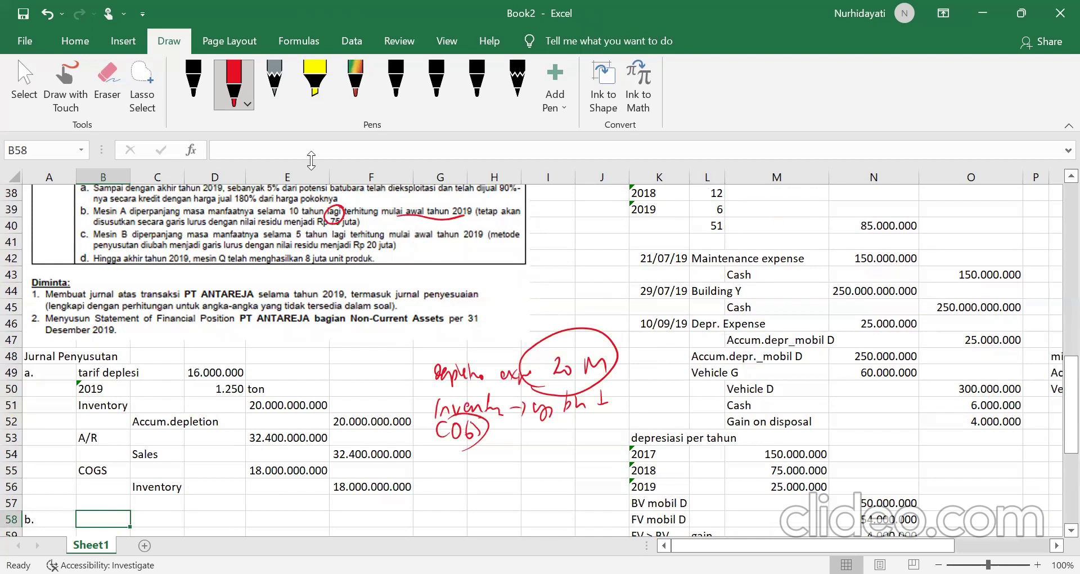
mouse_move(304, 203)
left_mouse_down()
mouse_move(292, 203)
mouse_move(310, 208)
left_mouse_up()
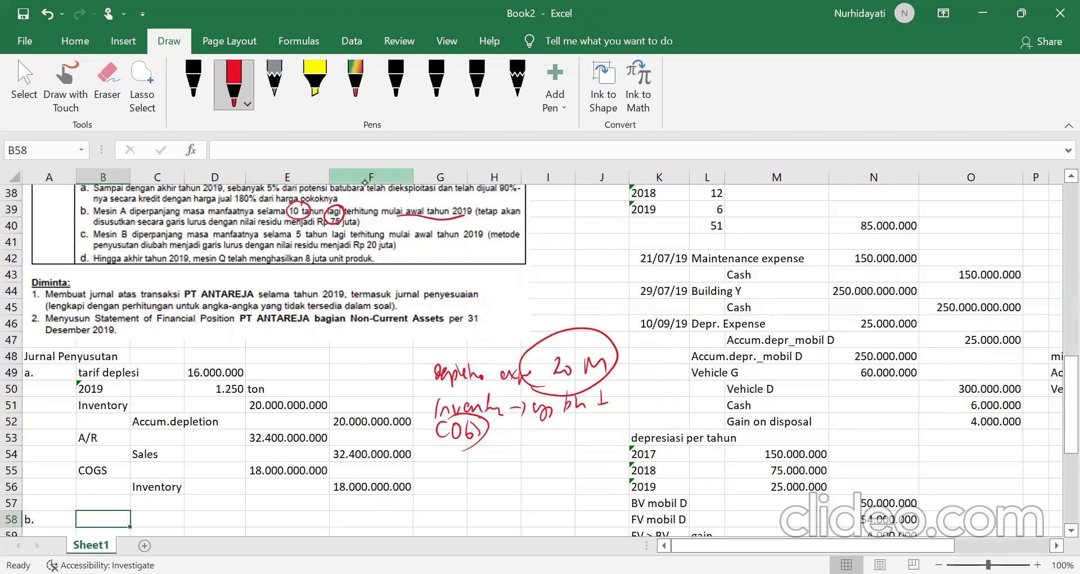
left_click_drag(341, 214, 360, 223)
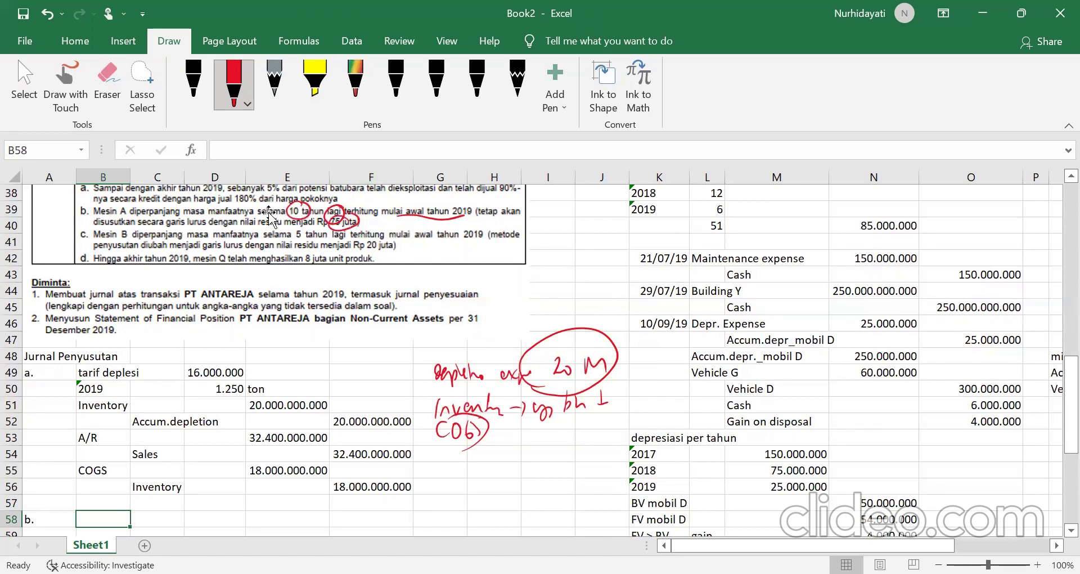
Step: Enter the heading "penyusutan mesin A" in B58 and the label "akumulasi penyusutan sd 31 Des 2018" in B59
scroll(397, 321, "up", 7)
scroll(397, 320, "up", 6)
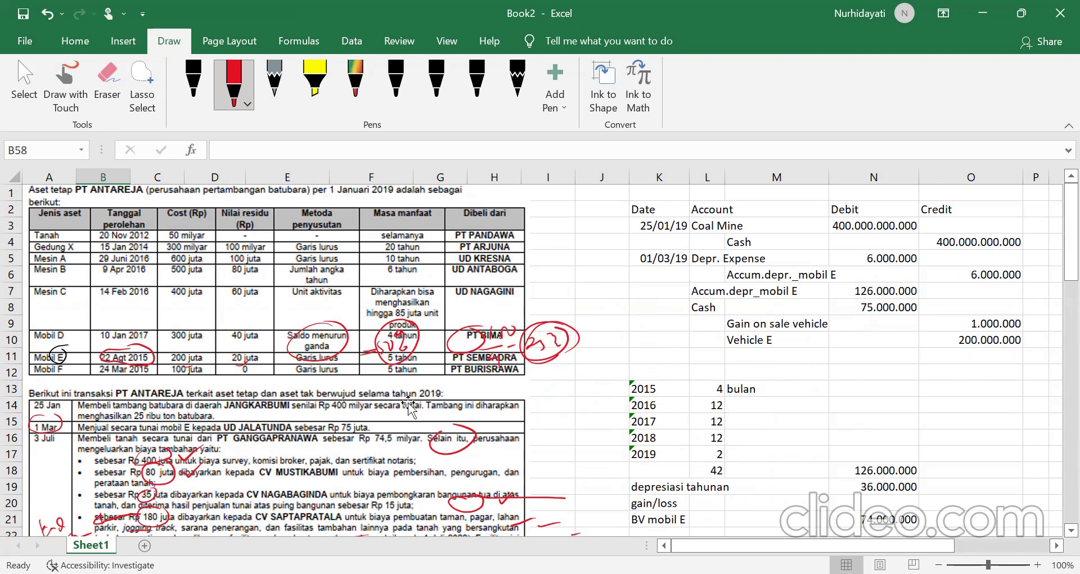
scroll(392, 416, "down", 2)
scroll(393, 416, "down", 5)
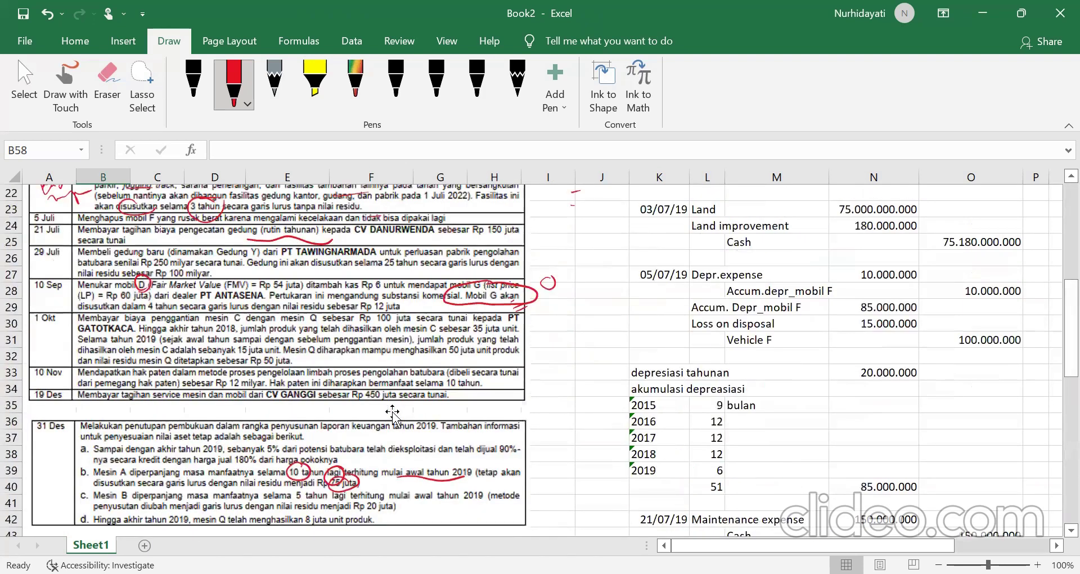
scroll(392, 412, "down", 7)
type("penyusutan mesin A")
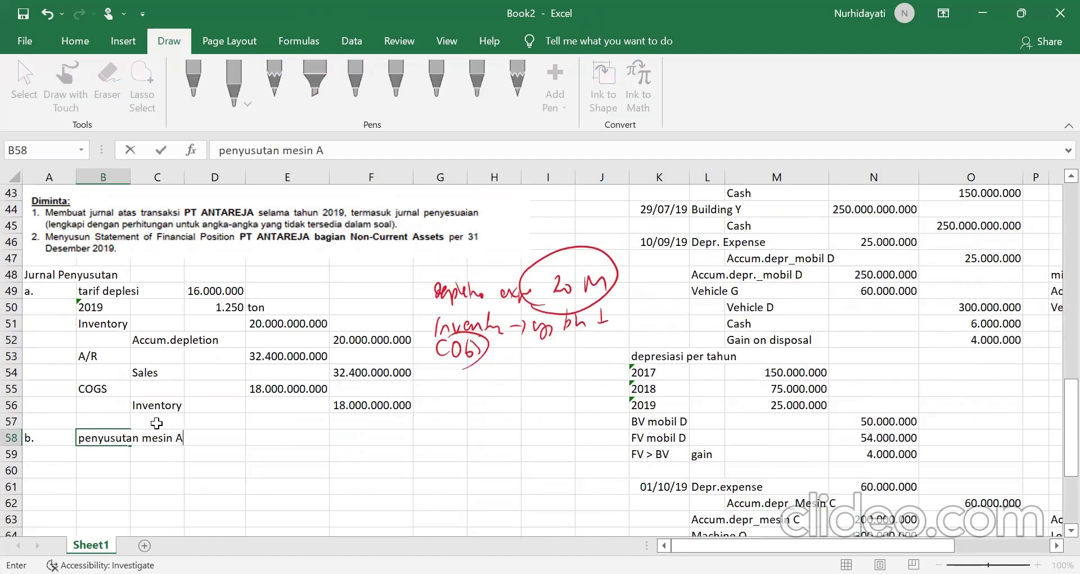
key("Return")
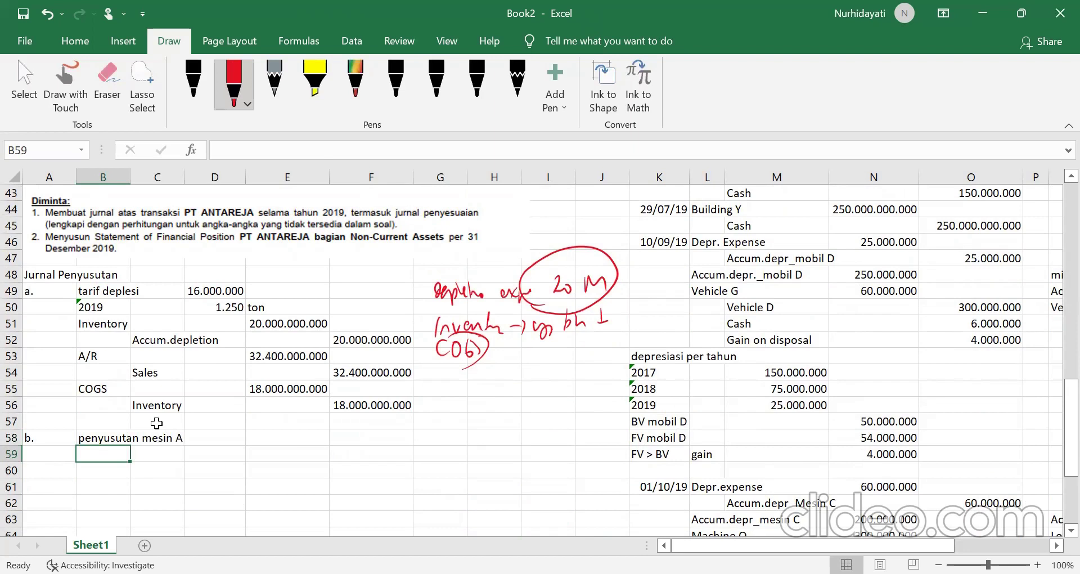
type("akum")
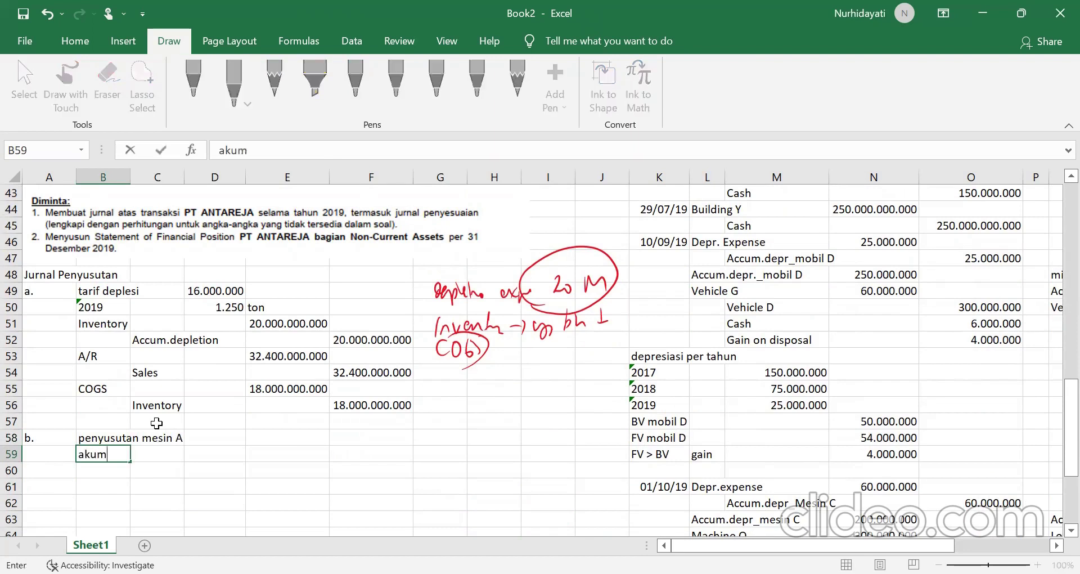
type("ulasi penyusutan sd")
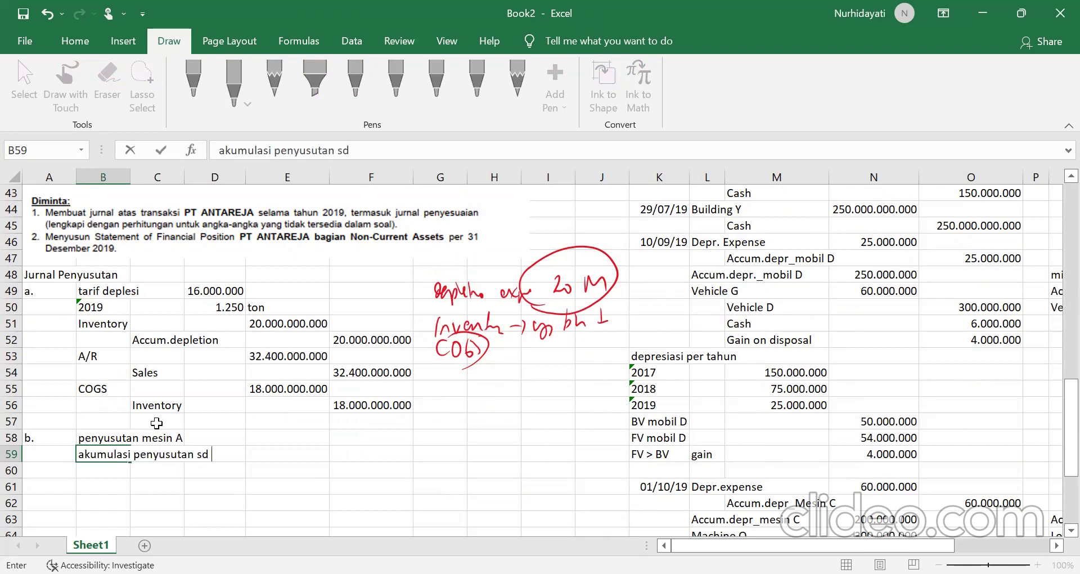
type(" 31 Des 2018")
key("Return")
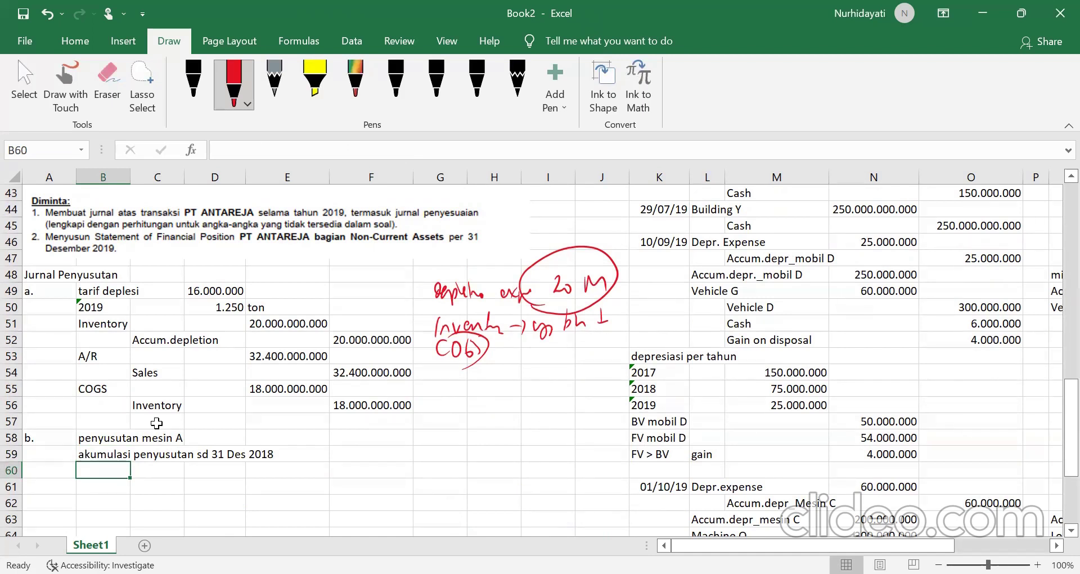
type("depr")
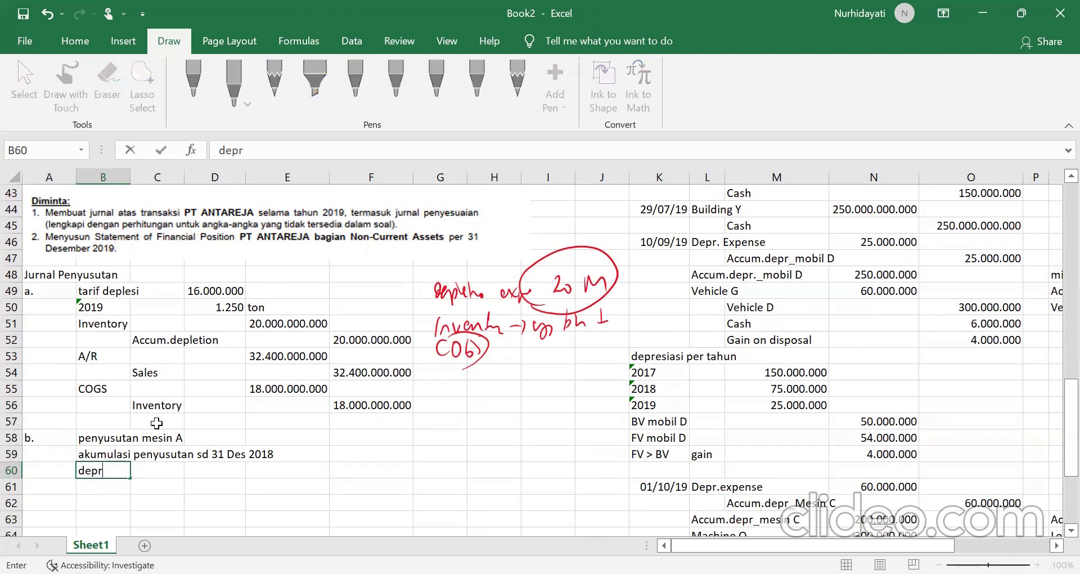
type("esiasi tahunan")
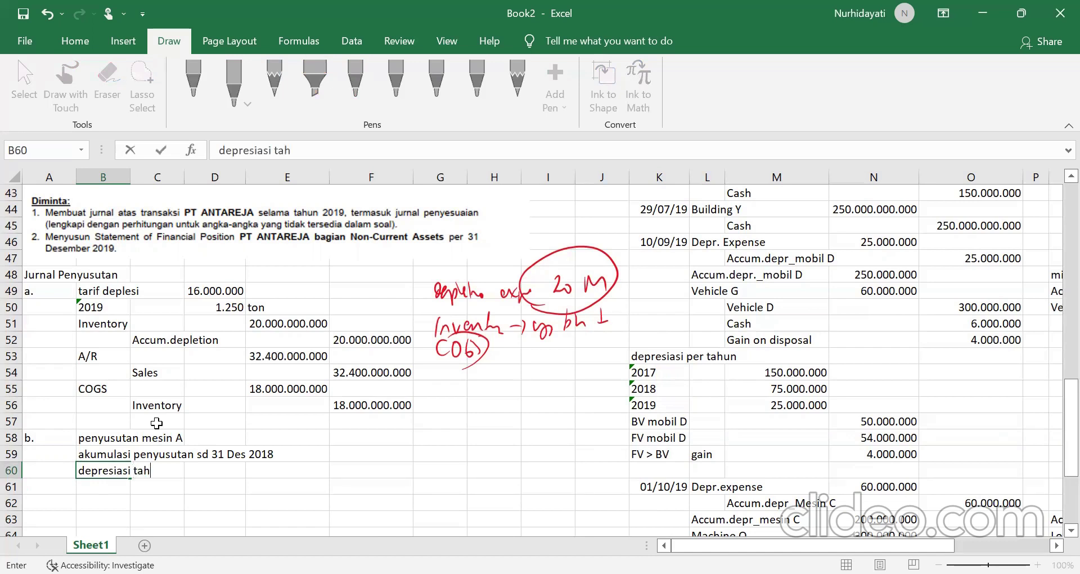
key("Right")
key("Right")
key("Right")
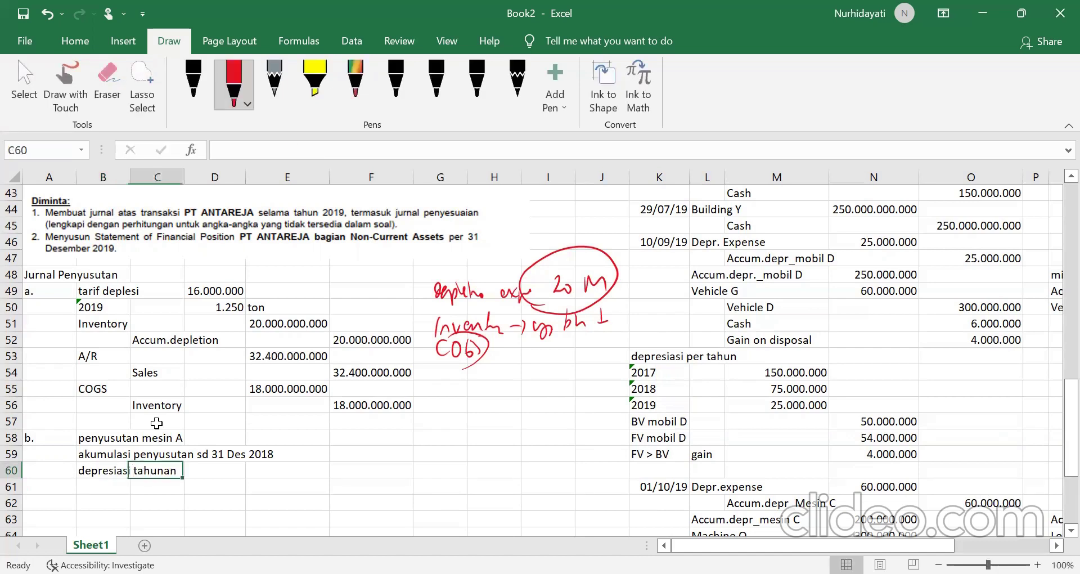
type("=")
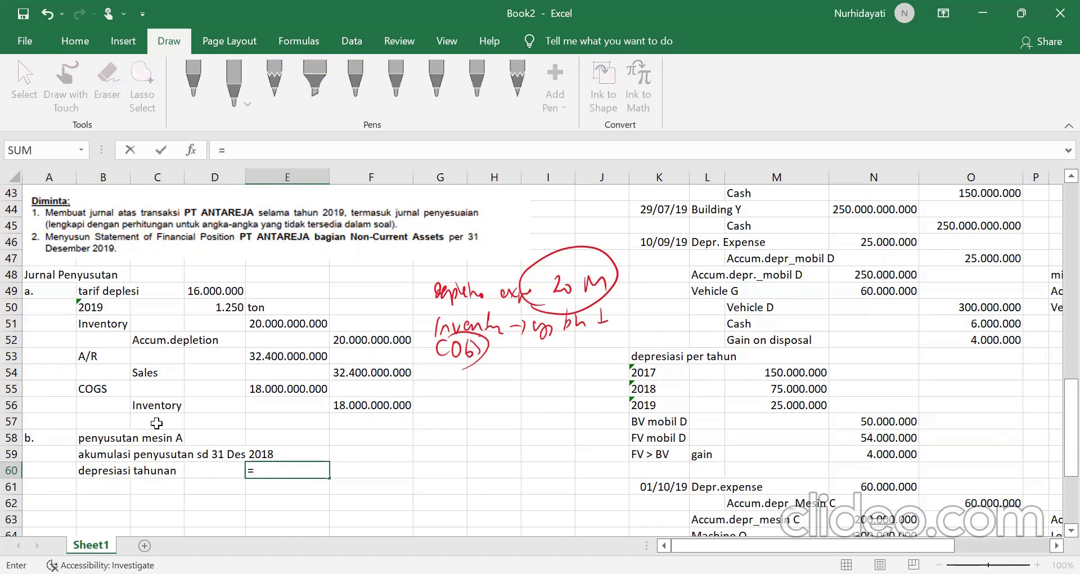
type("(600000000-100")
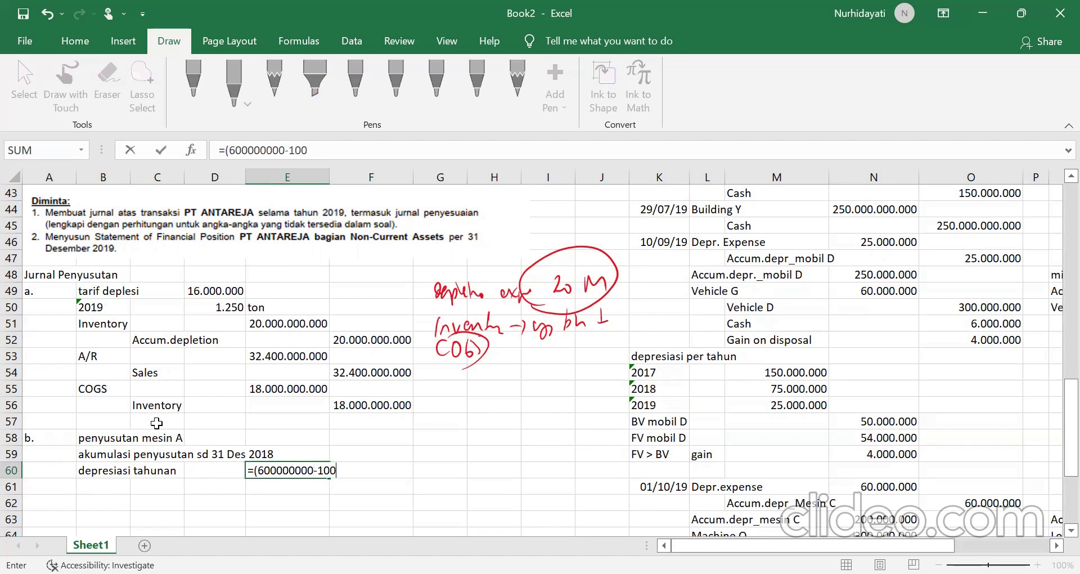
type("000000")
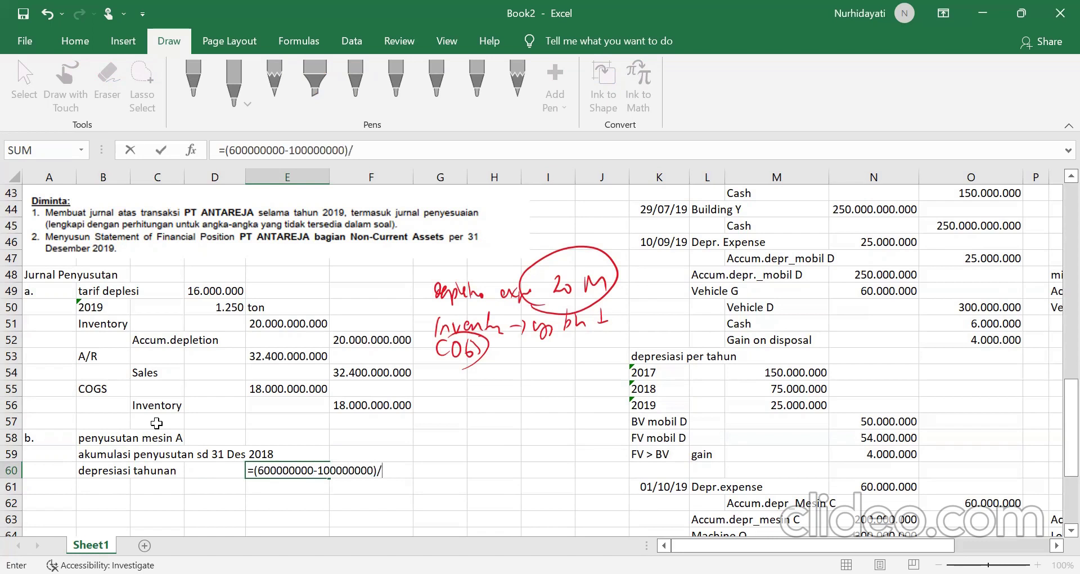
scroll(269, 326, "up", 9)
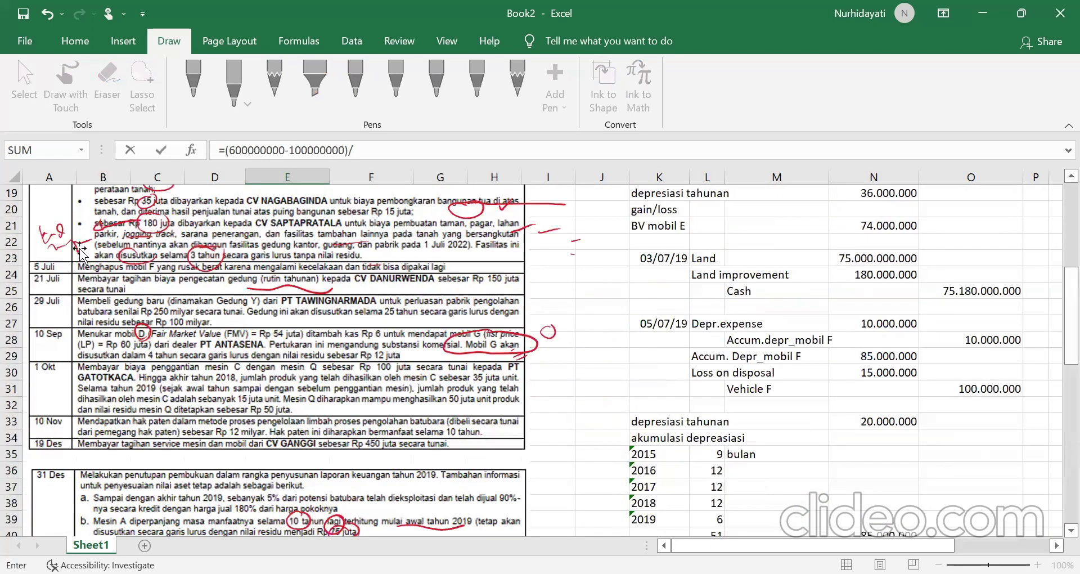
scroll(269, 326, "up", 2)
scroll(366, 276, "up", 2)
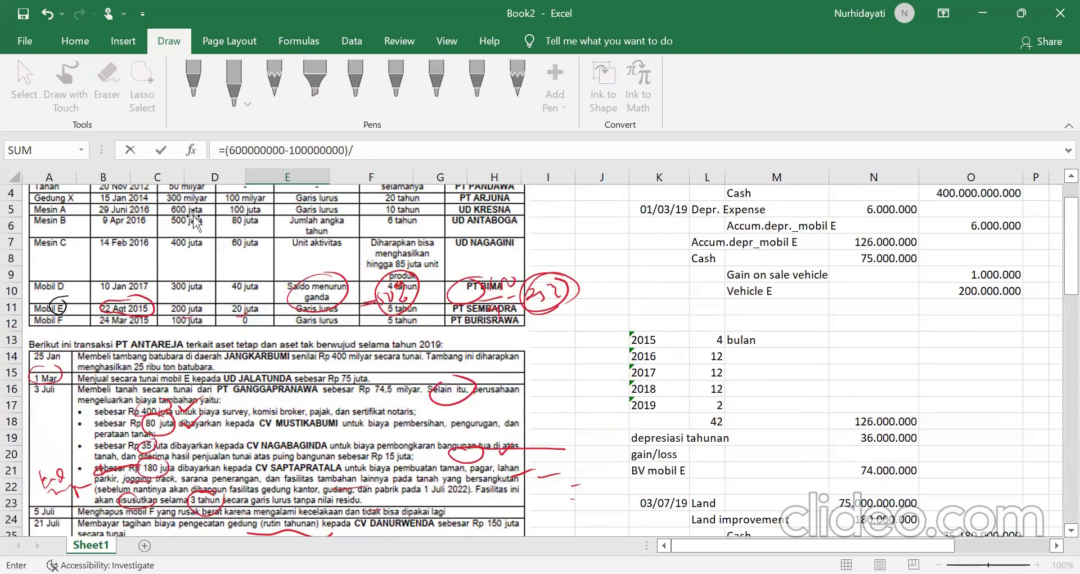
scroll(434, 198, "down", 12)
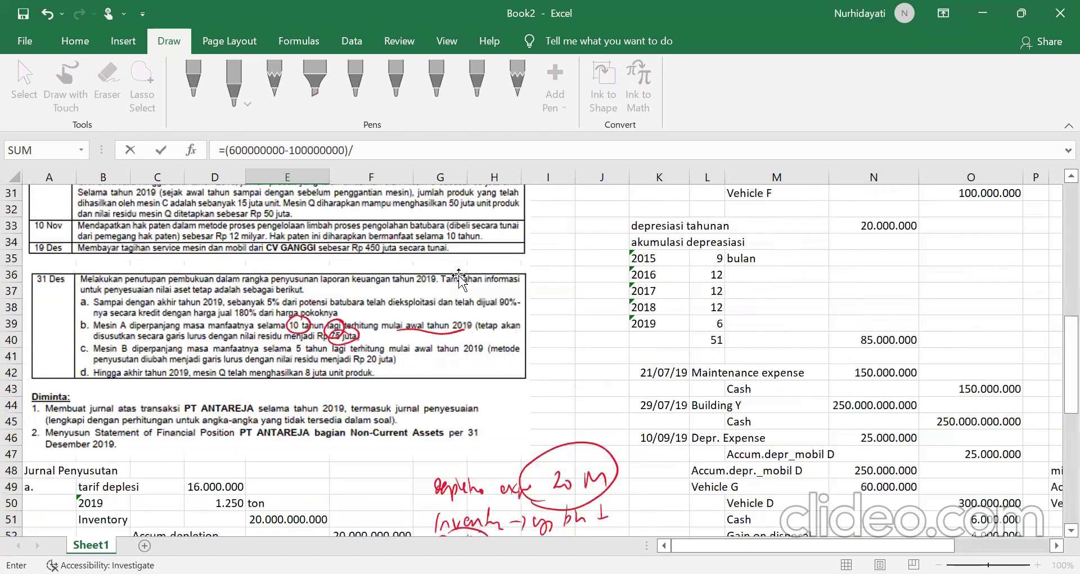
scroll(458, 276, "down", 1)
type("10")
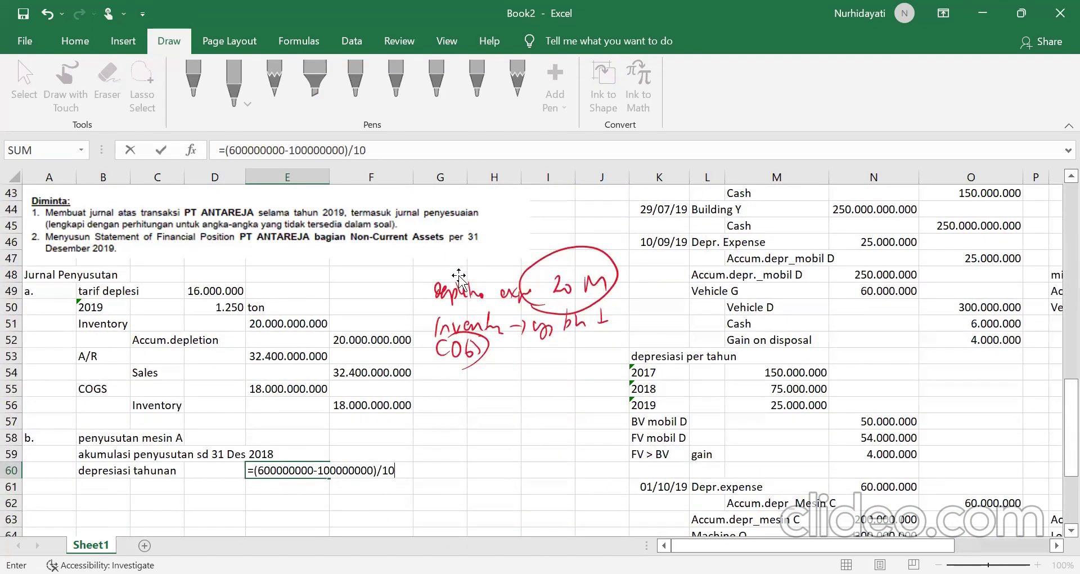
key("Return")
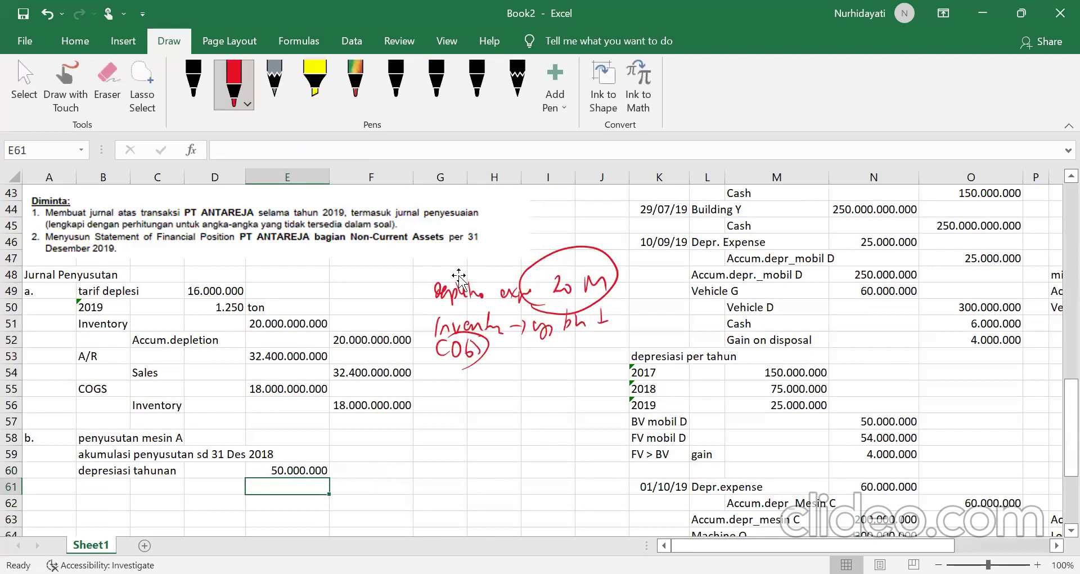
left_click(316, 472)
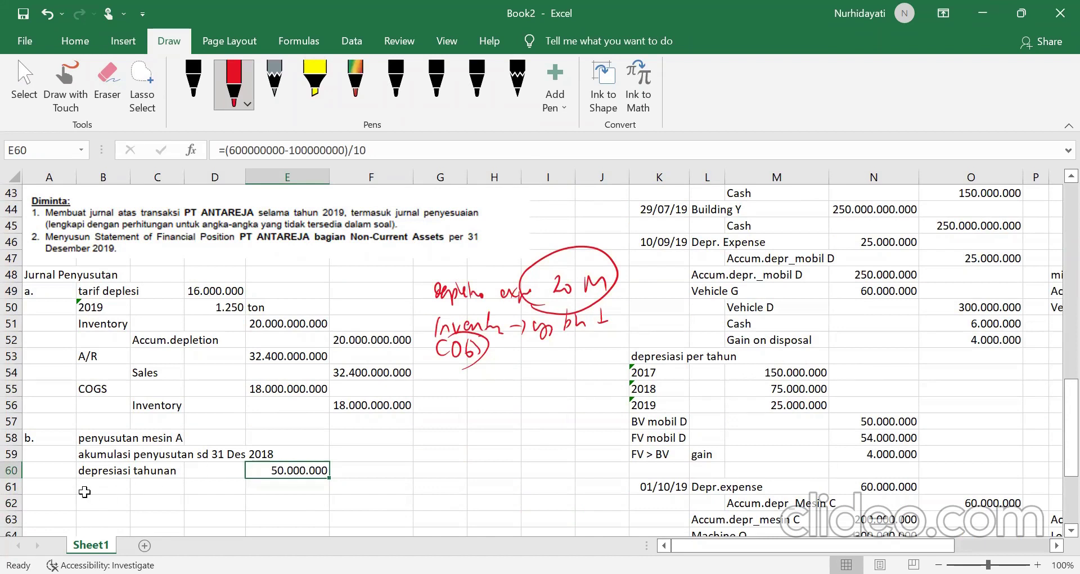
Step: Enter 2016 as a text label in B61 and 6 months of Machine A's depreciation in C61, based on the asset table
left_click(95, 484)
scroll(304, 464, "up", 8)
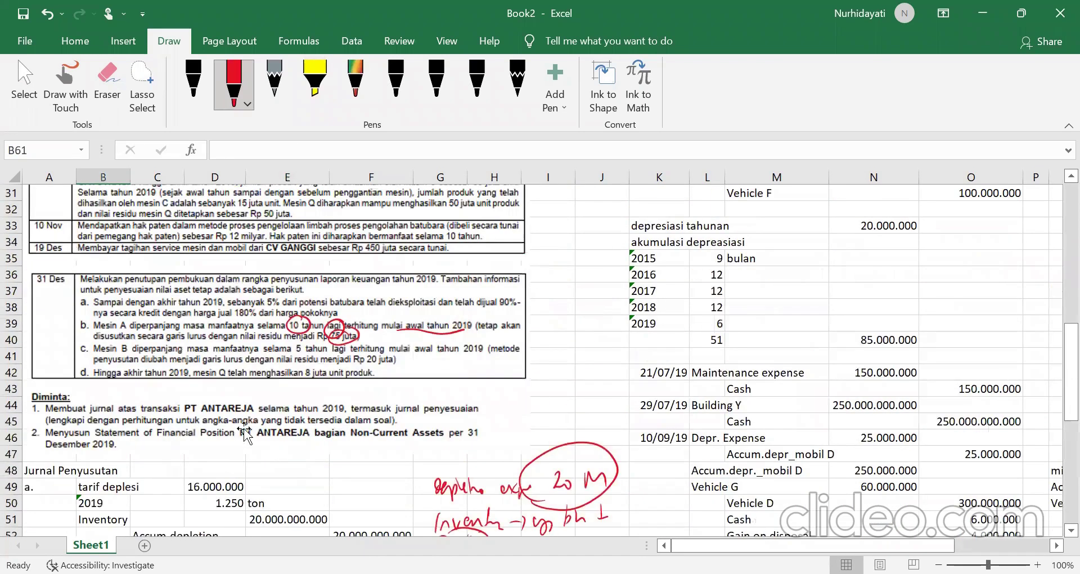
scroll(120, 244, "up", 6)
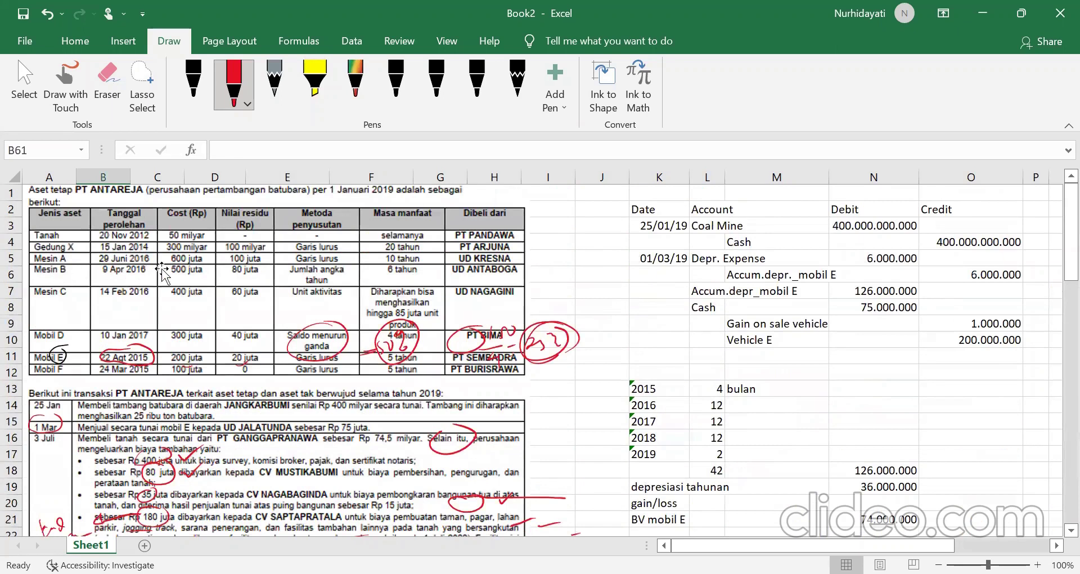
scroll(355, 318, "down", 5)
scroll(356, 318, "down", 13)
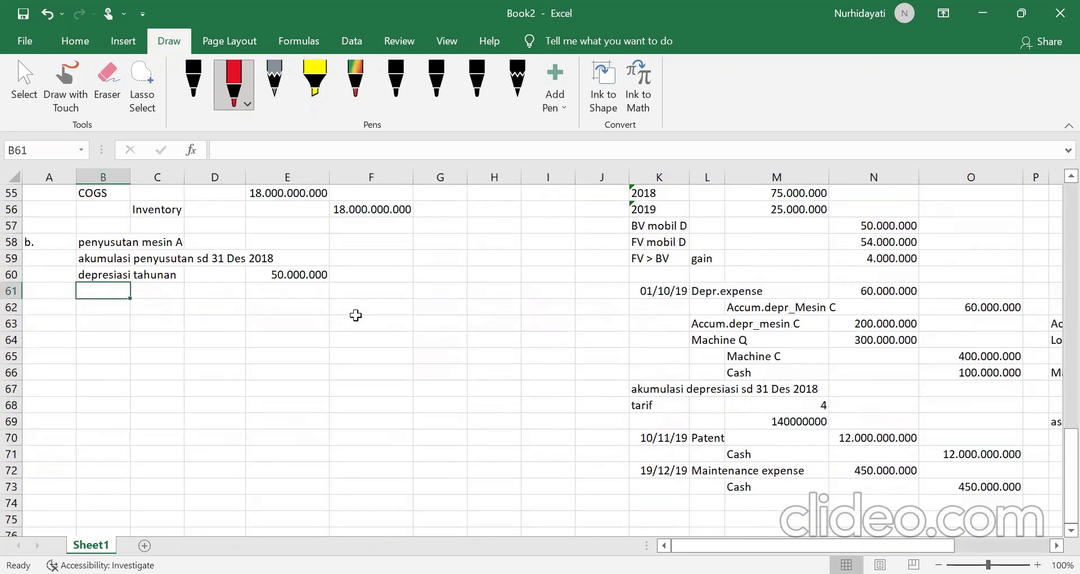
type("'2016")
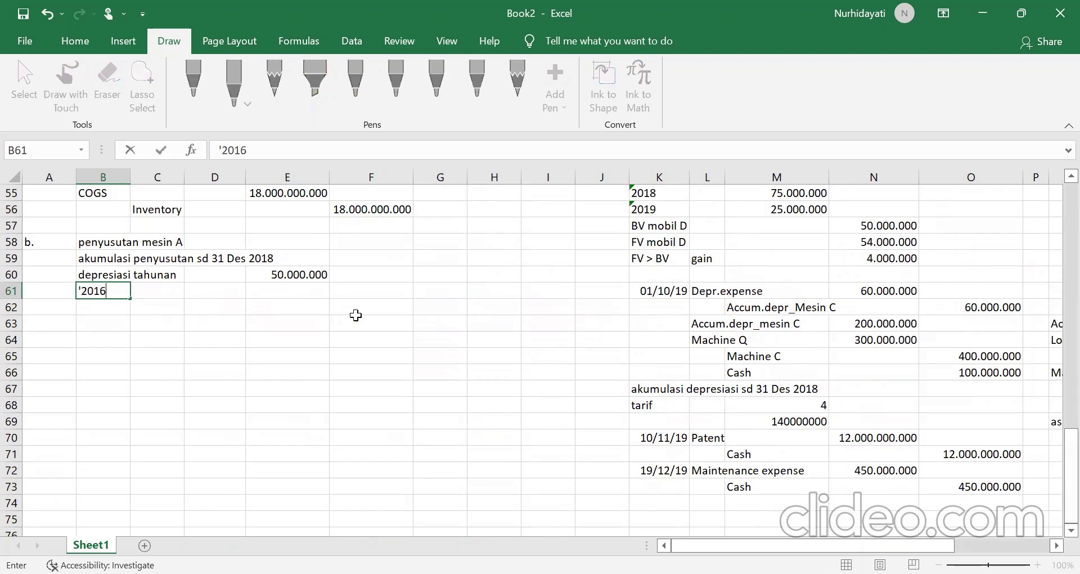
key("Tab")
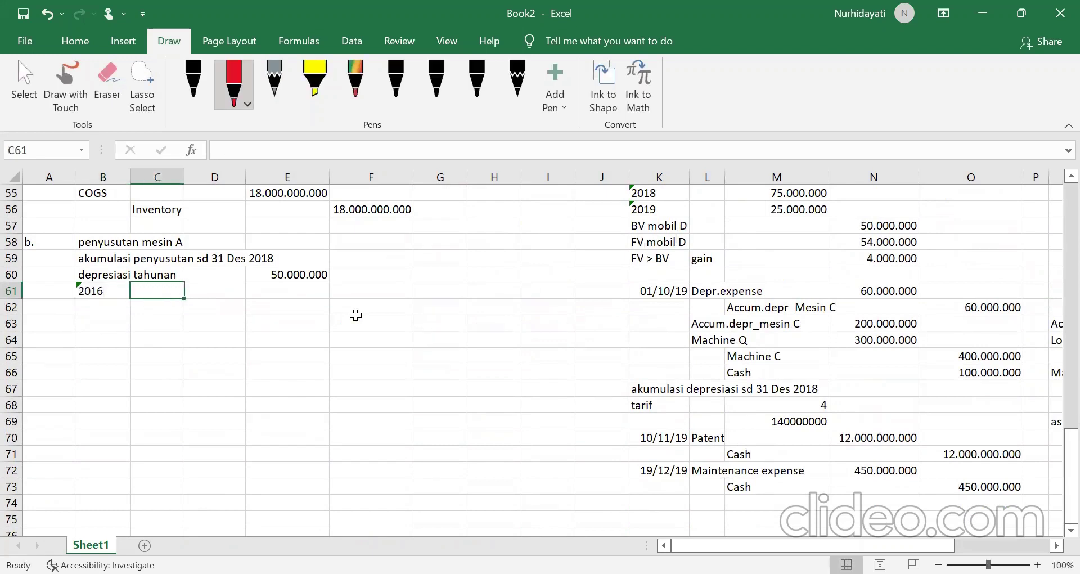
scroll(356, 315, "up", 10)
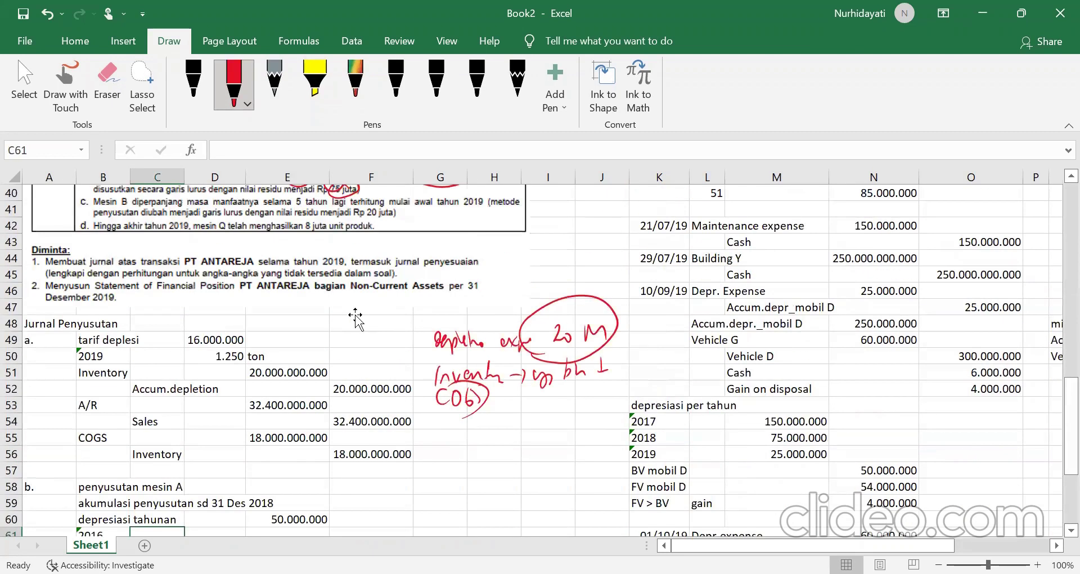
scroll(355, 315, "up", 8)
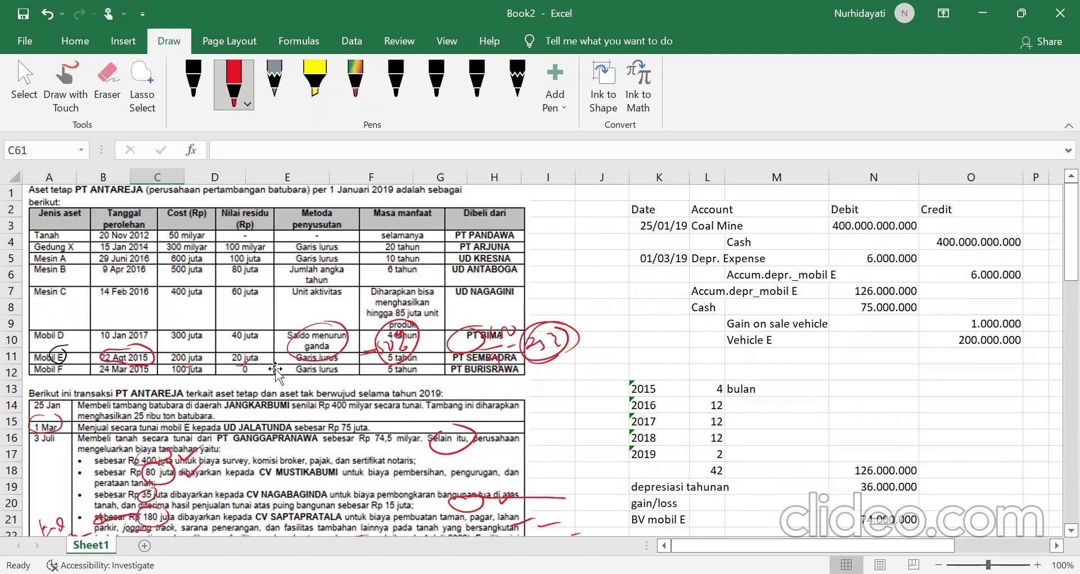
scroll(276, 370, "down", 1)
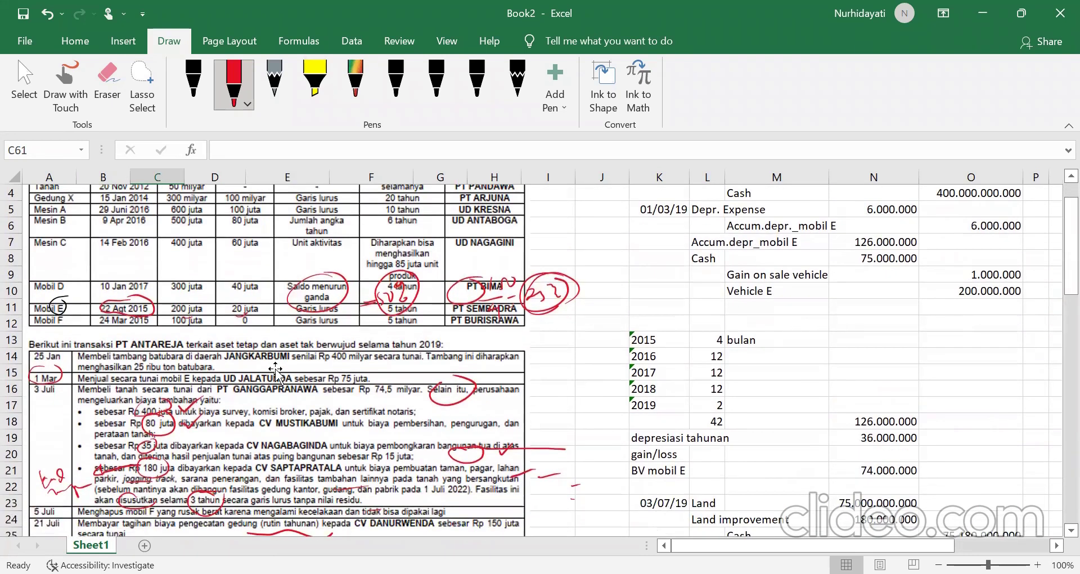
scroll(276, 369, "down", 9)
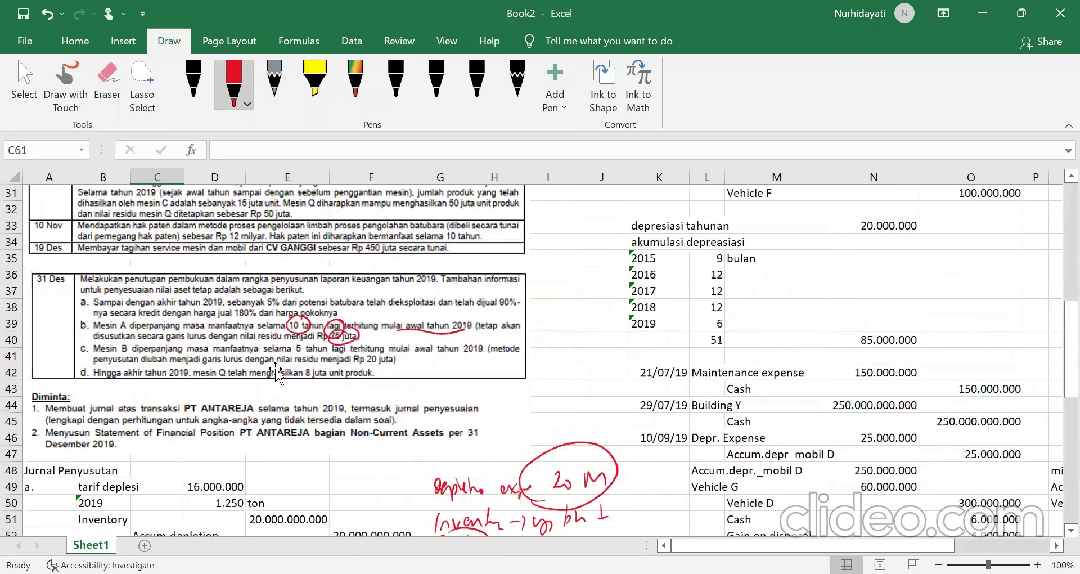
scroll(276, 372, "down", 8)
type("6")
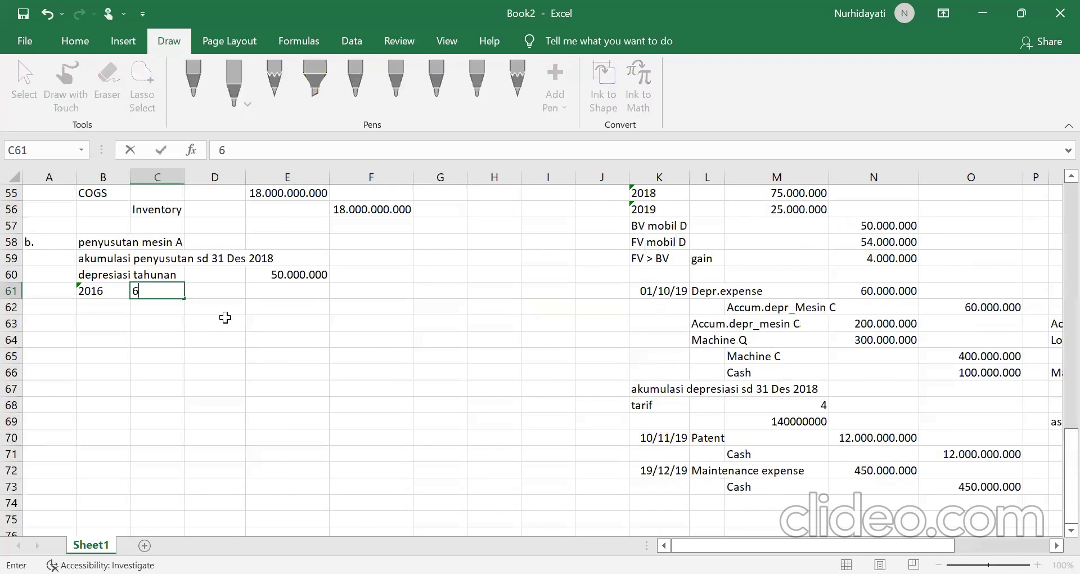
key("Return")
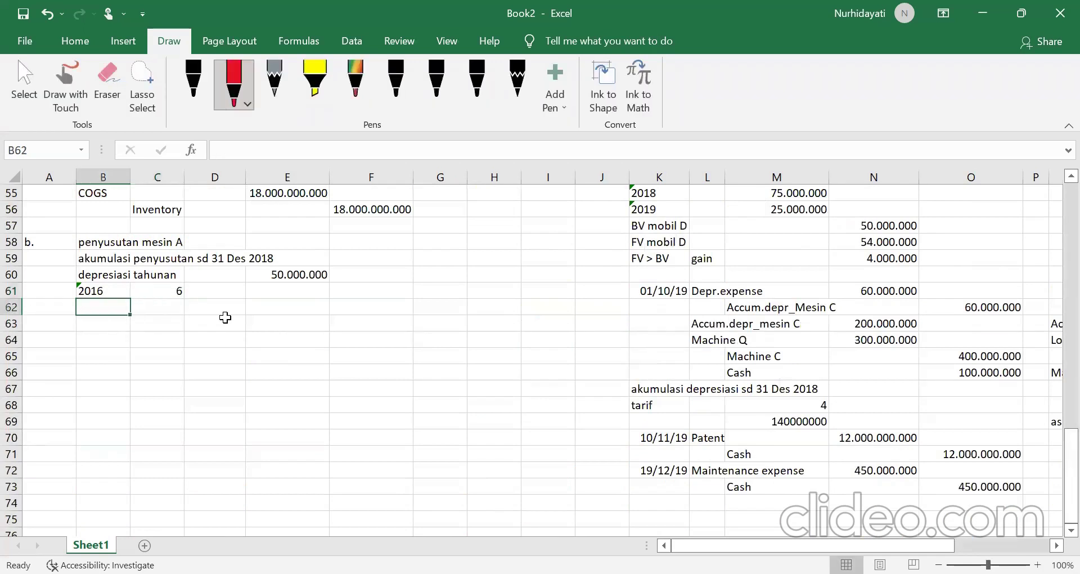
Step: Add the years 2017 and 2018 in B62 and B63 with 12 months each in column C
type(";")
type("2017")
key("Tab")
type("12")
key("Return")
key("Left")
type("'2018")
key("Tab")
type("12")
key("Return")
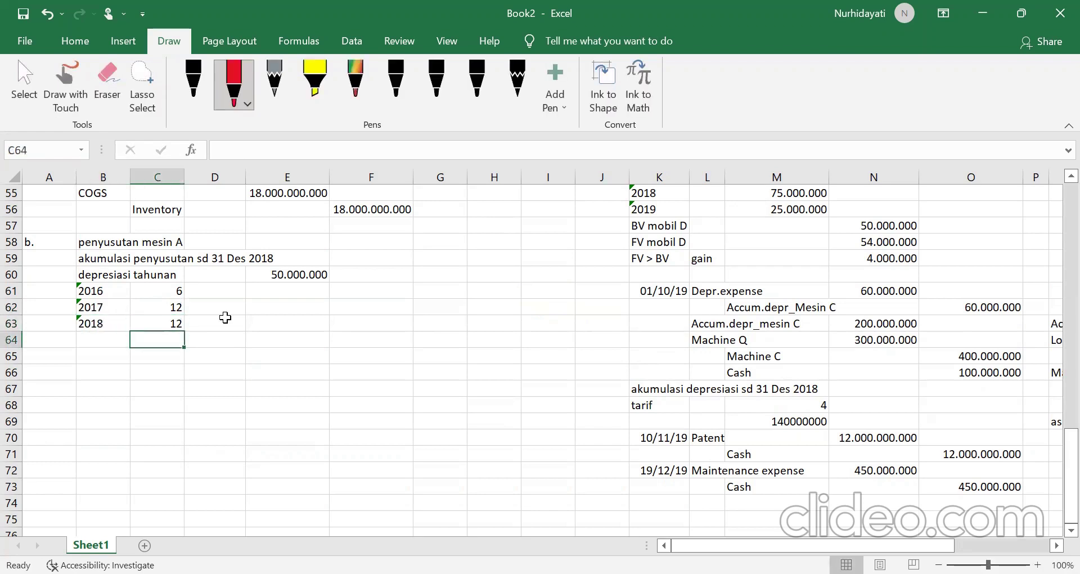
Step: Total Machine A's depreciation months in C64 by summing C61:C63
type("=")
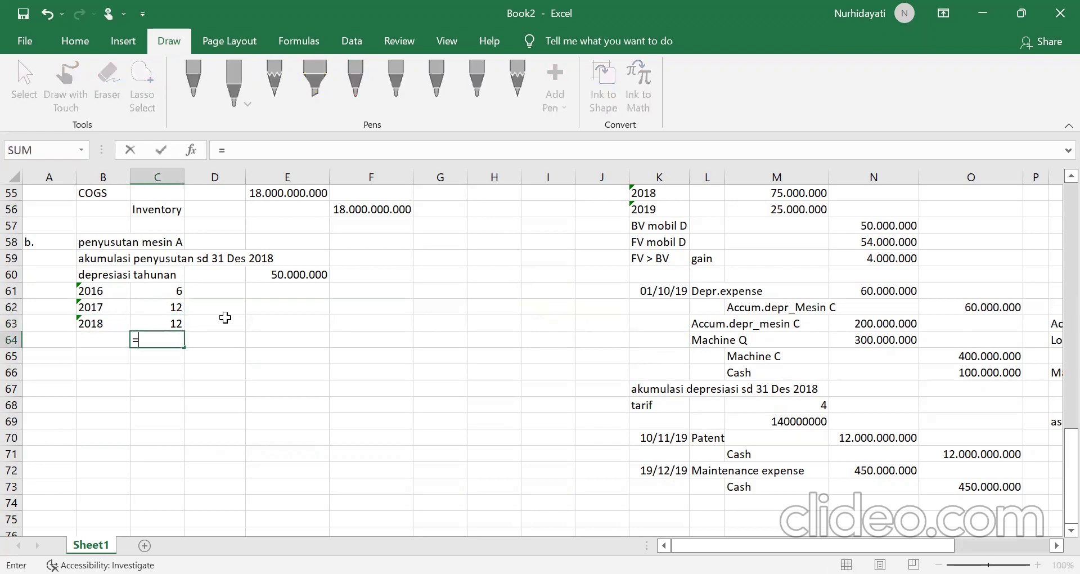
type("sum(")
left_click_drag(174, 291, 174, 320)
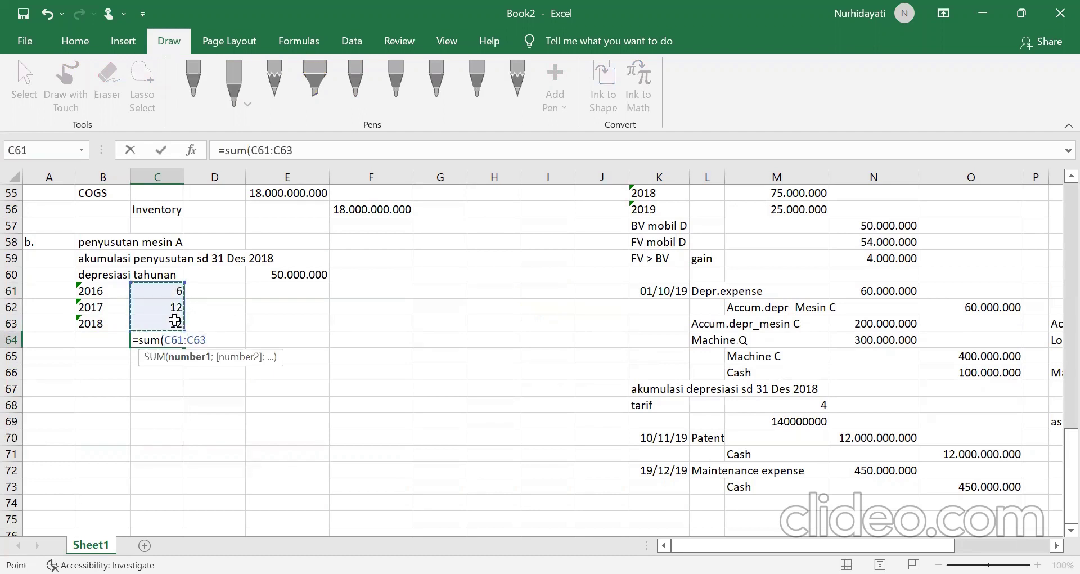
key("Return")
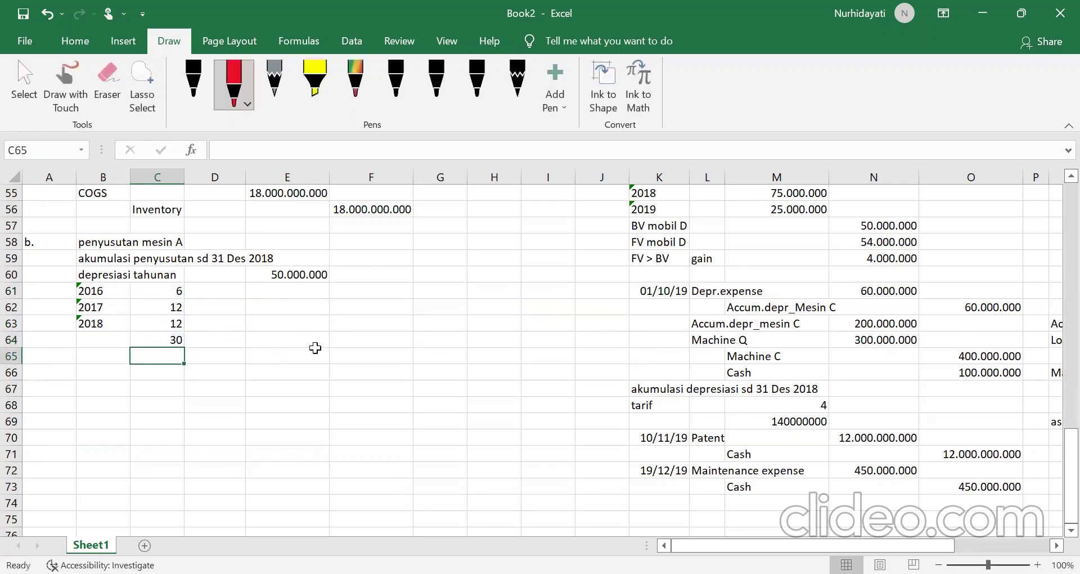
Step: Calculate Machine A's accumulated depreciation to 31 December 2018 in E64 as =(30/12)*E60
left_click(305, 341)
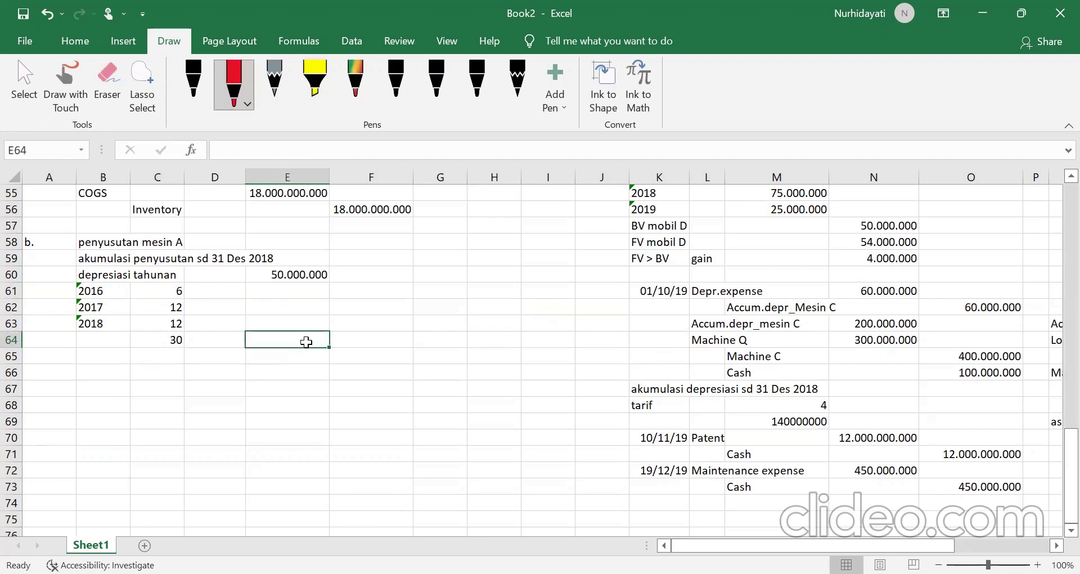
type("=(30/12")
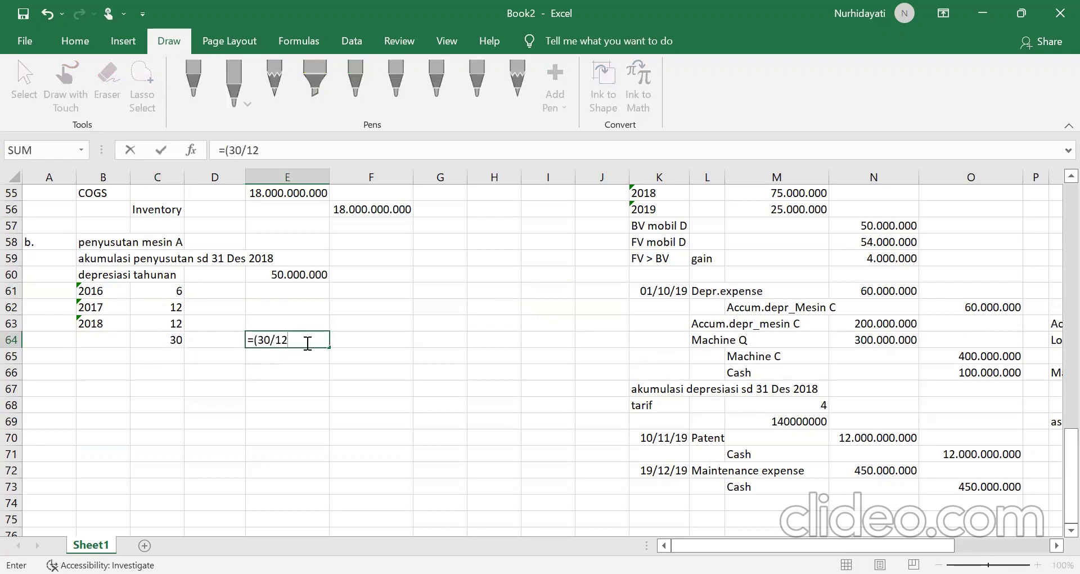
type(")*")
left_click(306, 274)
key("Return")
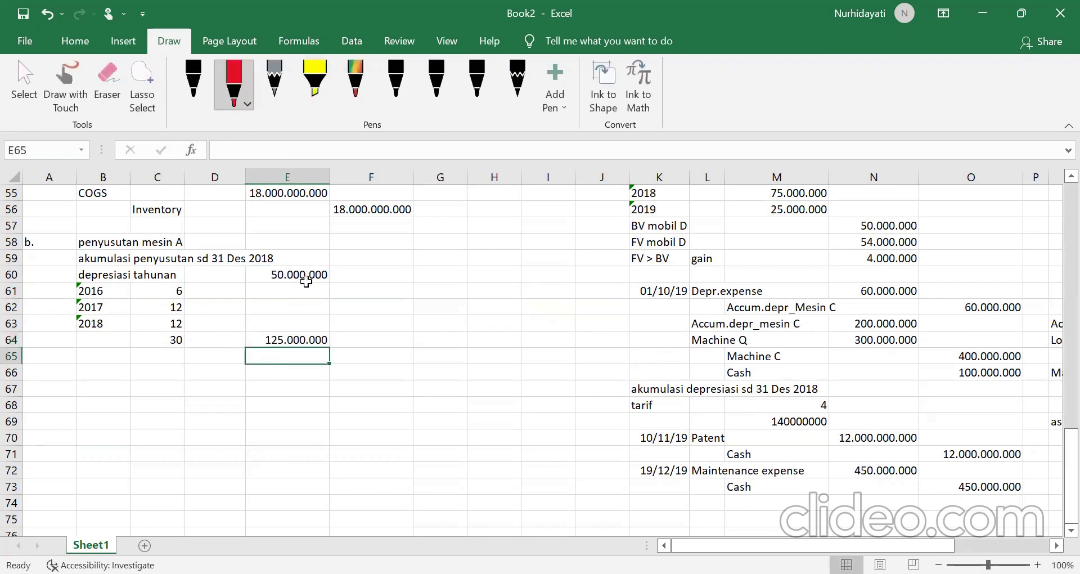
left_click(304, 341)
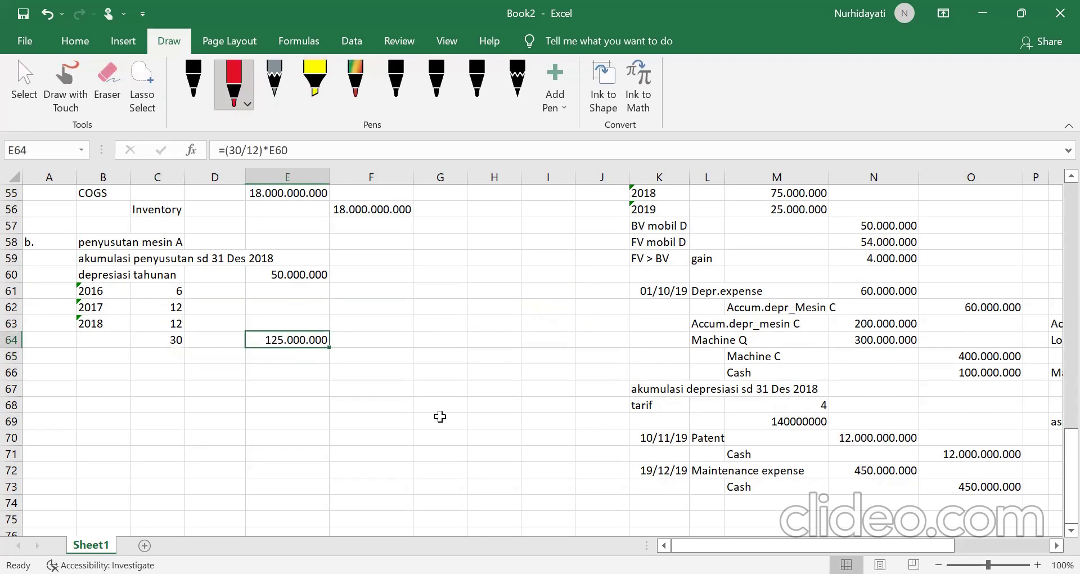
Step: Label B65 "BV" and calculate Machine A's book value in F65 as =600000000-E64
left_click(119, 359)
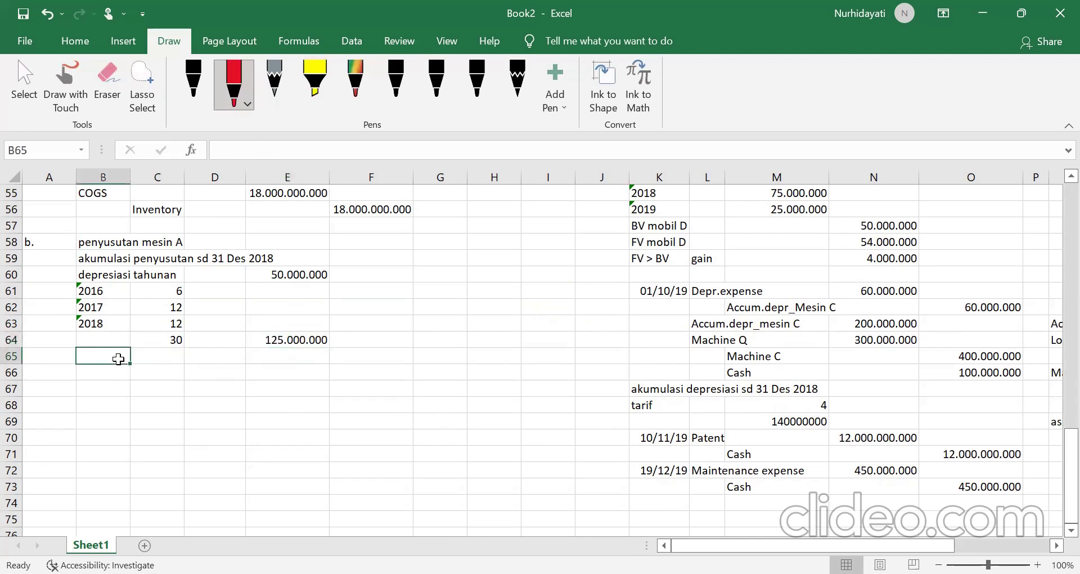
type("BV")
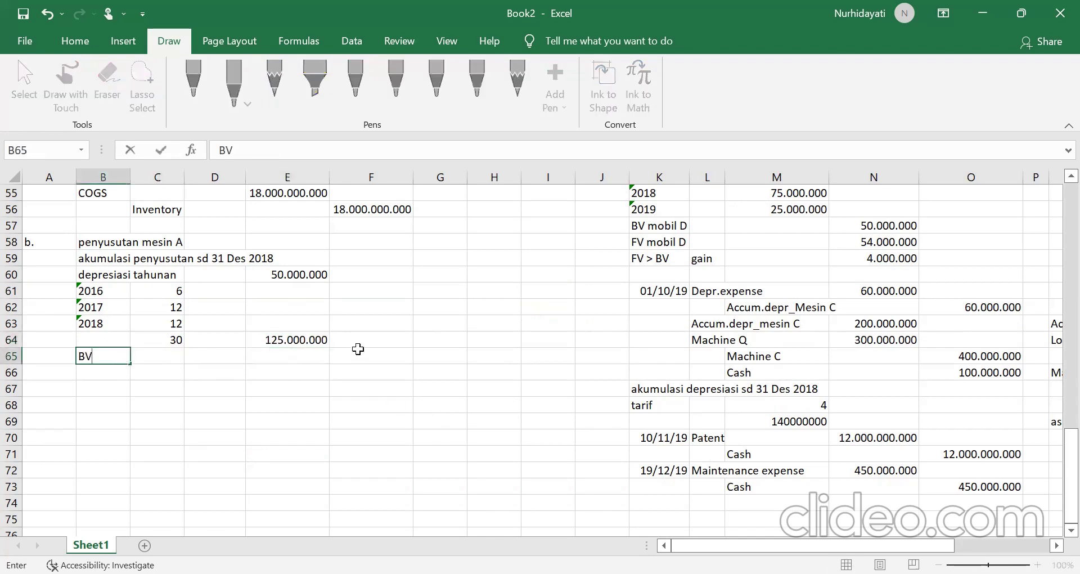
left_click(358, 353)
type("=")
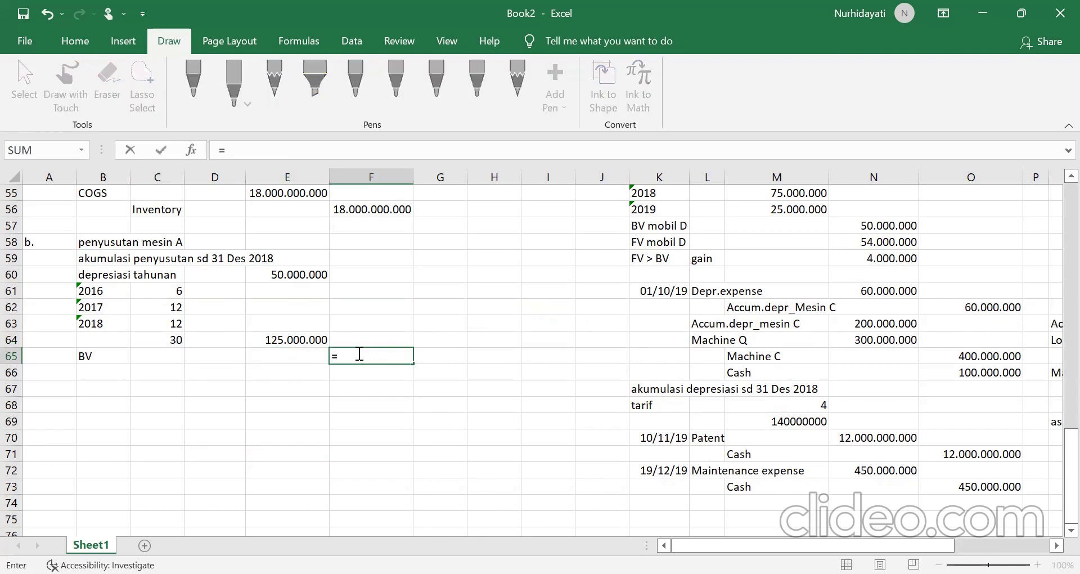
type("600")
type("0000")
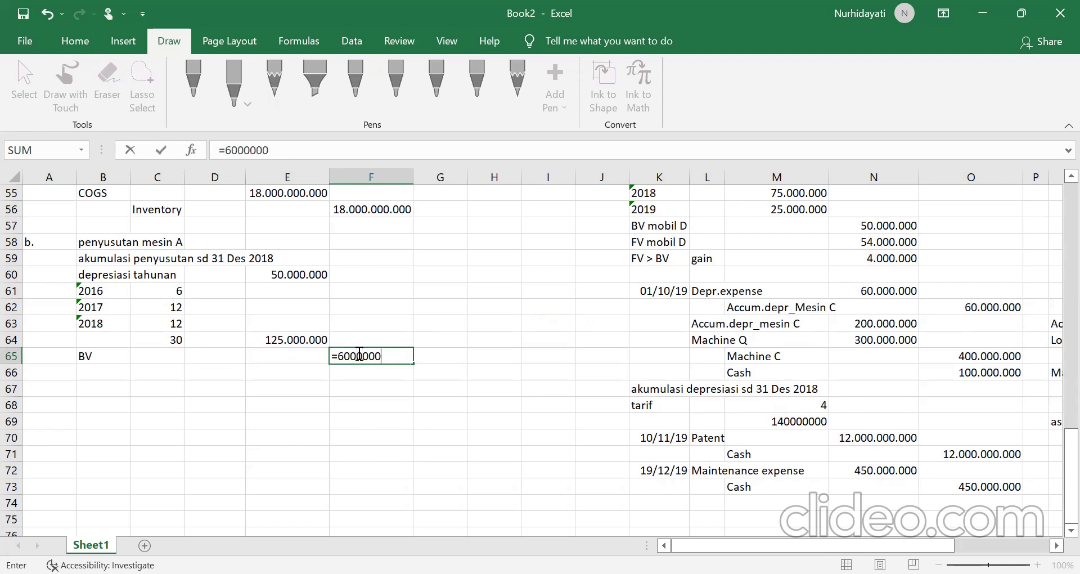
type("-")
left_click(292, 339)
key("Return")
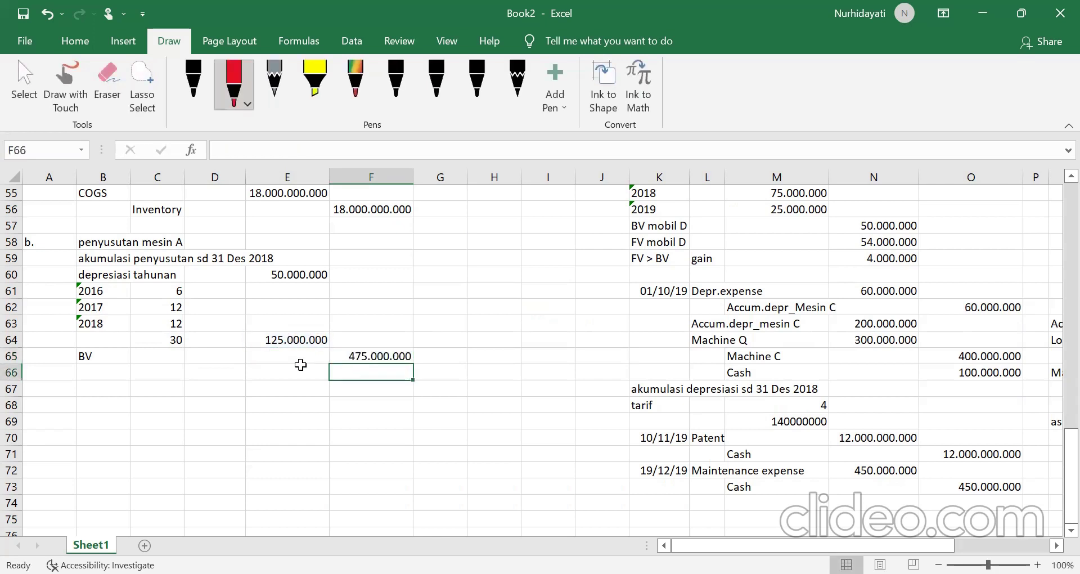
left_click(389, 354)
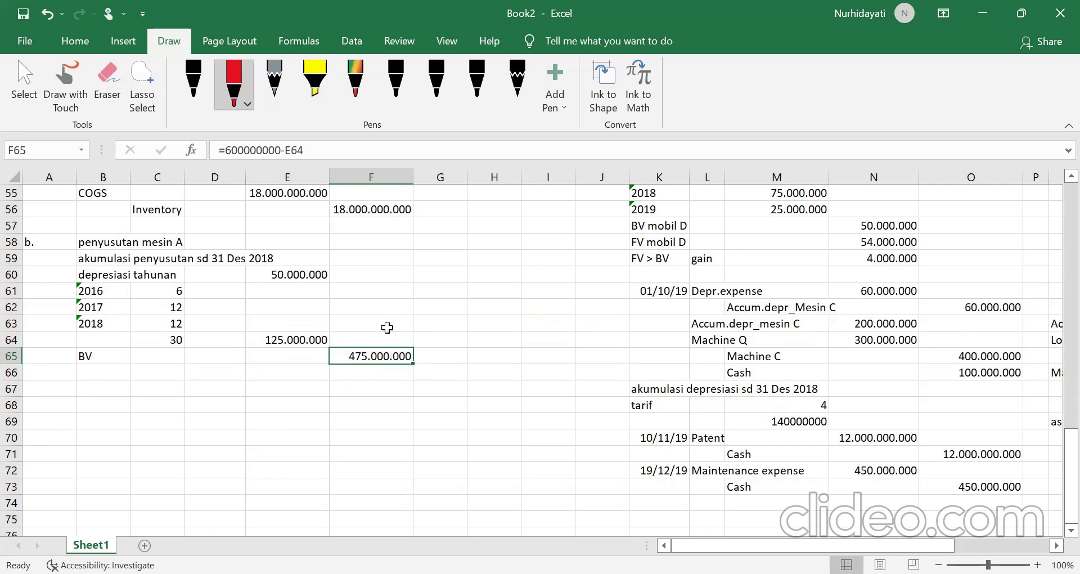
Step: Recheck adjustment b in the problem text and enter the label "depresiasi 2019" in B66
scroll(431, 360, "up", 8)
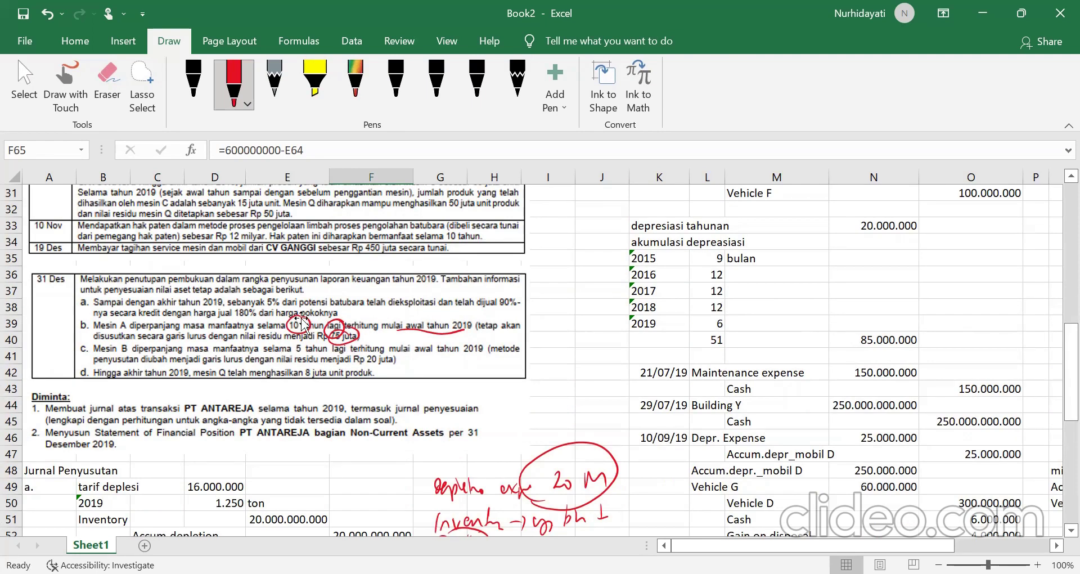
scroll(507, 376, "down", 8)
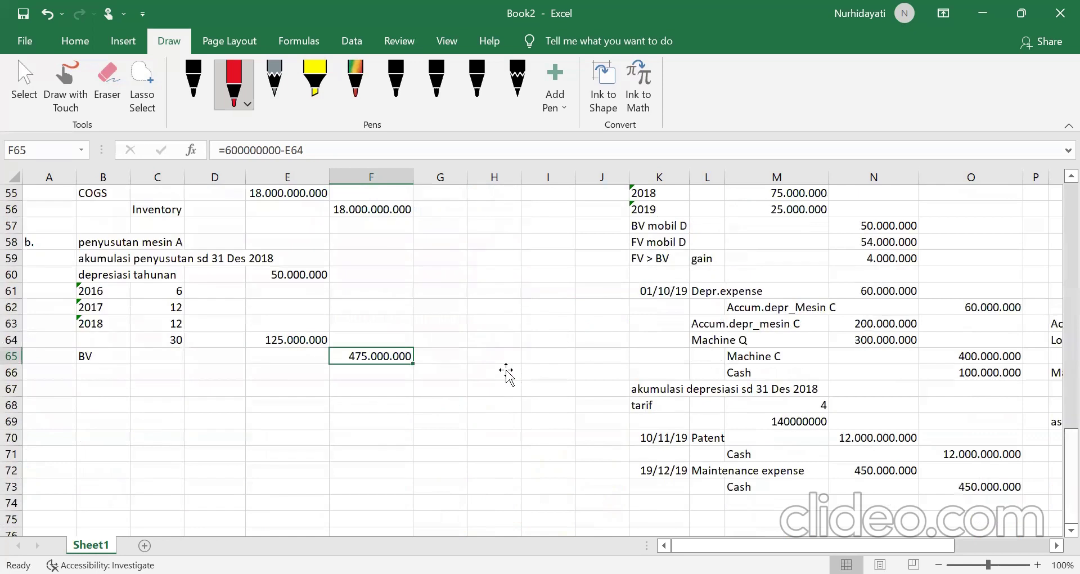
left_click(121, 375)
type("depresia")
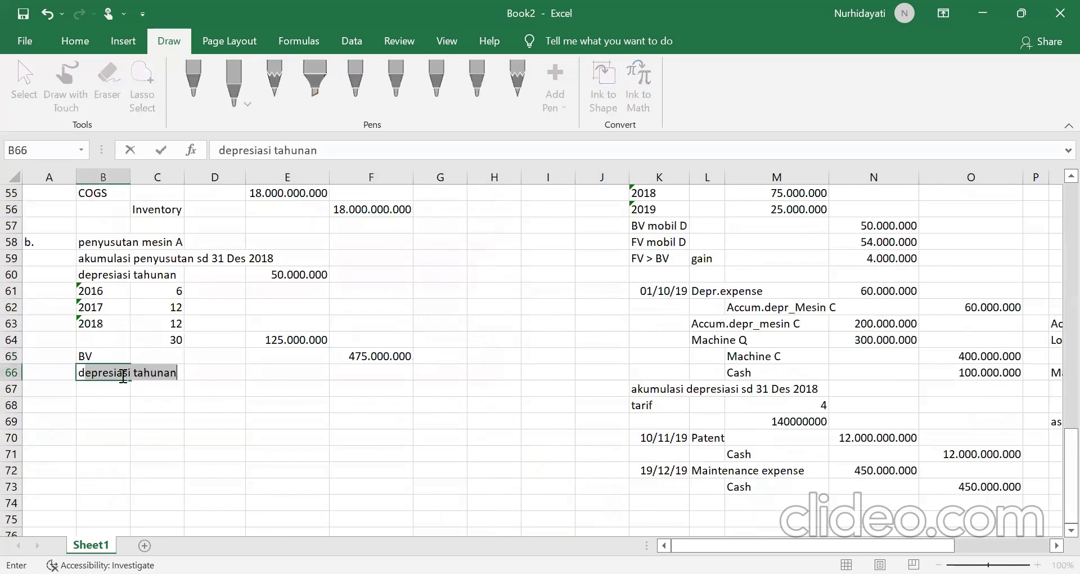
type("si ")
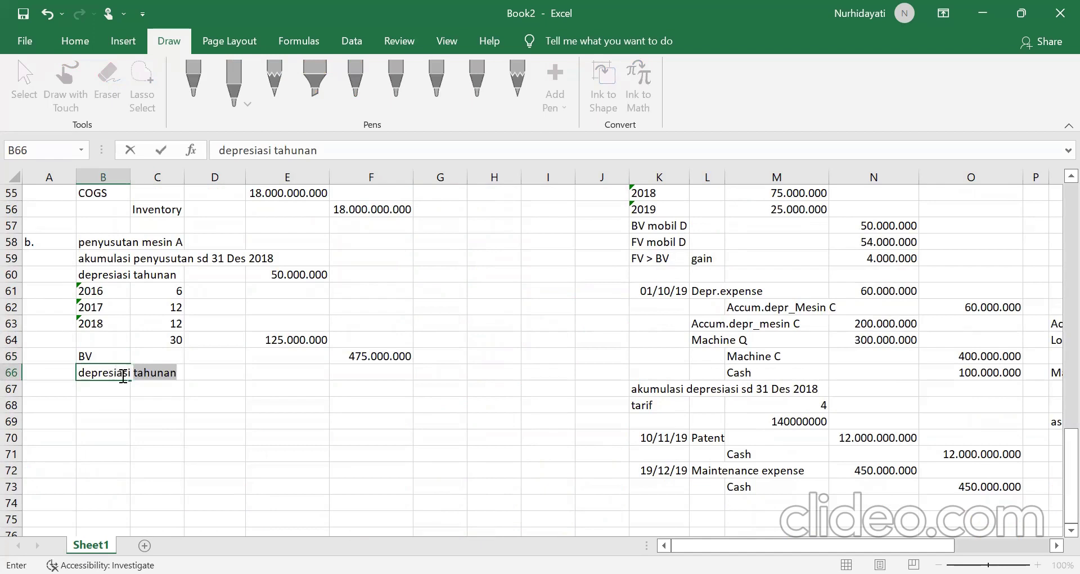
type("2019")
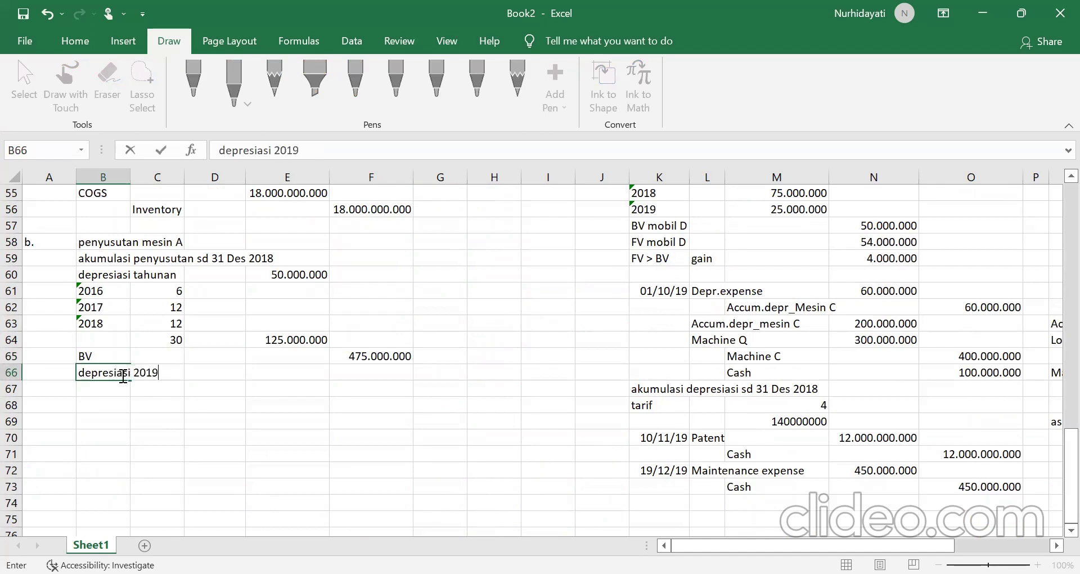
left_click(384, 375)
type("=")
left_click(392, 357)
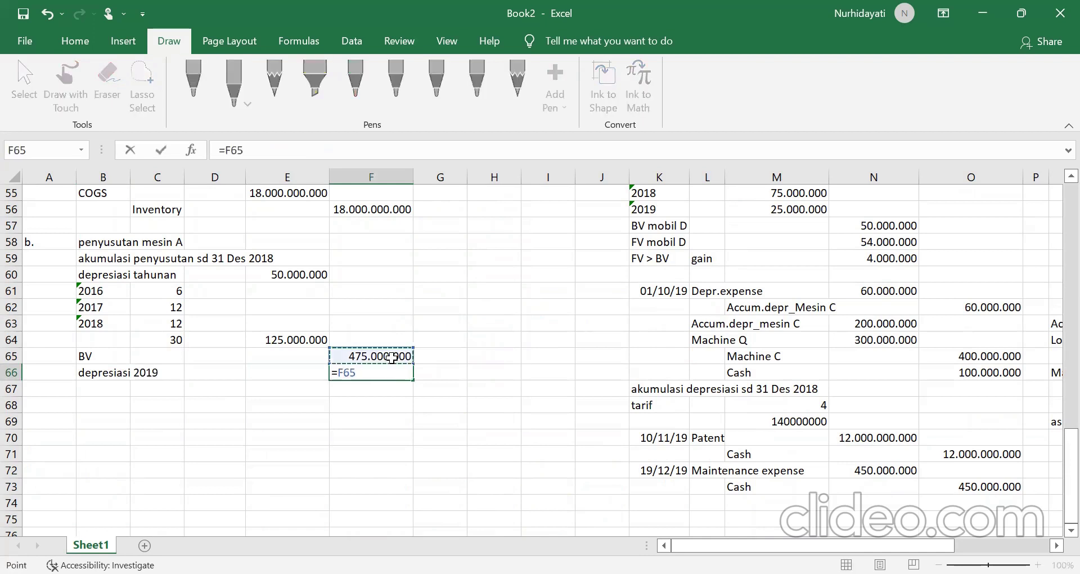
type("-75000000")
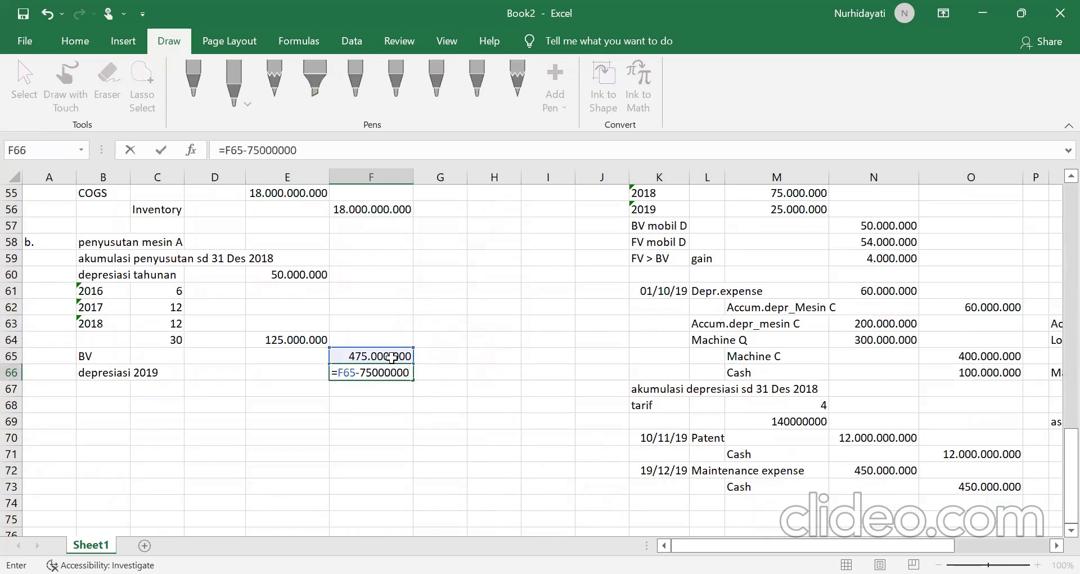
left_click(339, 372)
type("(")
left_click(310, 145)
type(")/10")
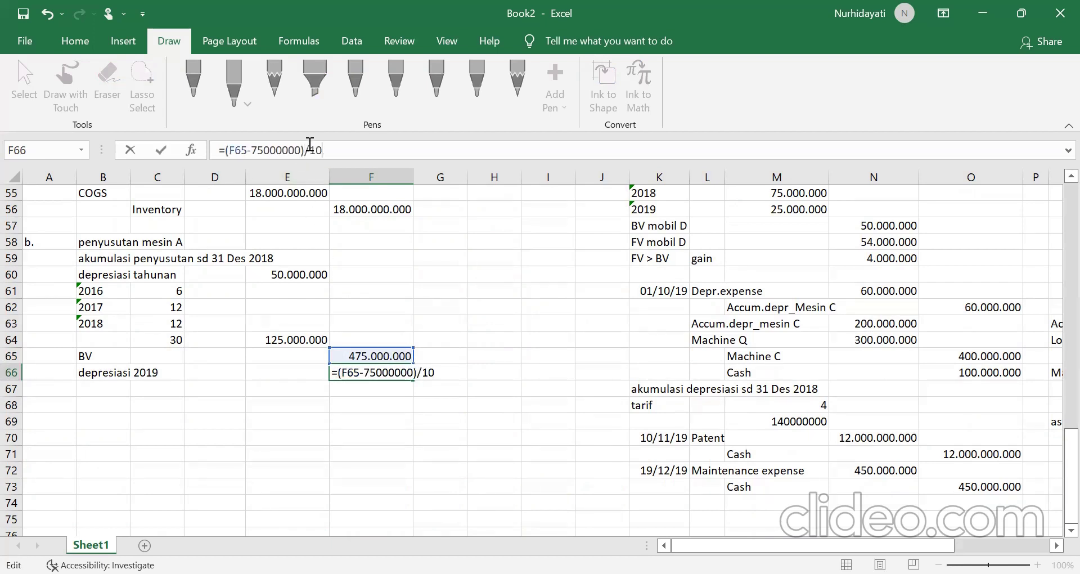
key("Return")
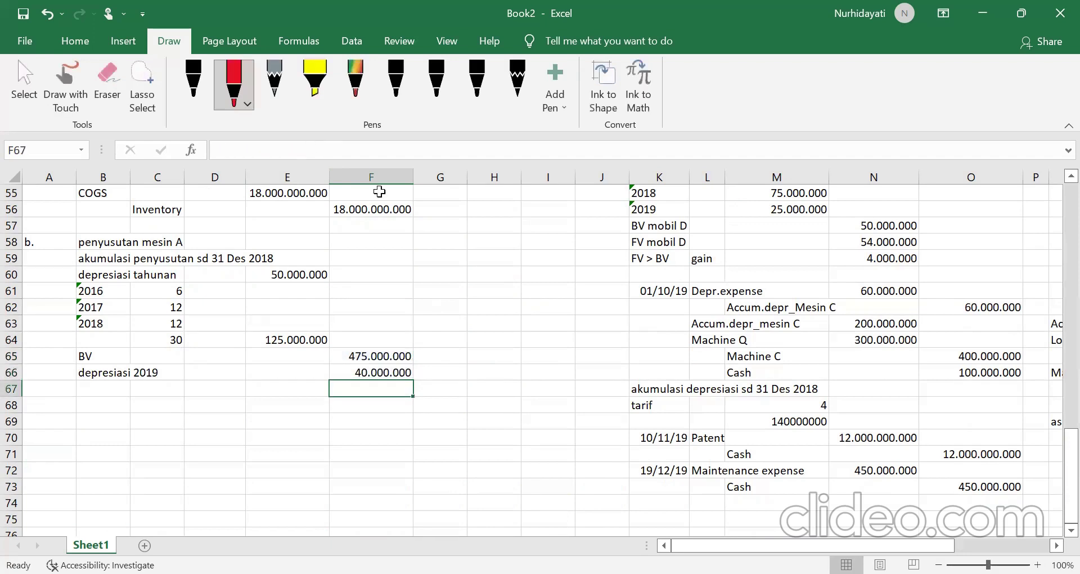
Step: Enter the journal accounts for Machine A's depreciation: "Depr.expense" in B67 and "Accum.depr" indented in C68
left_click(127, 388)
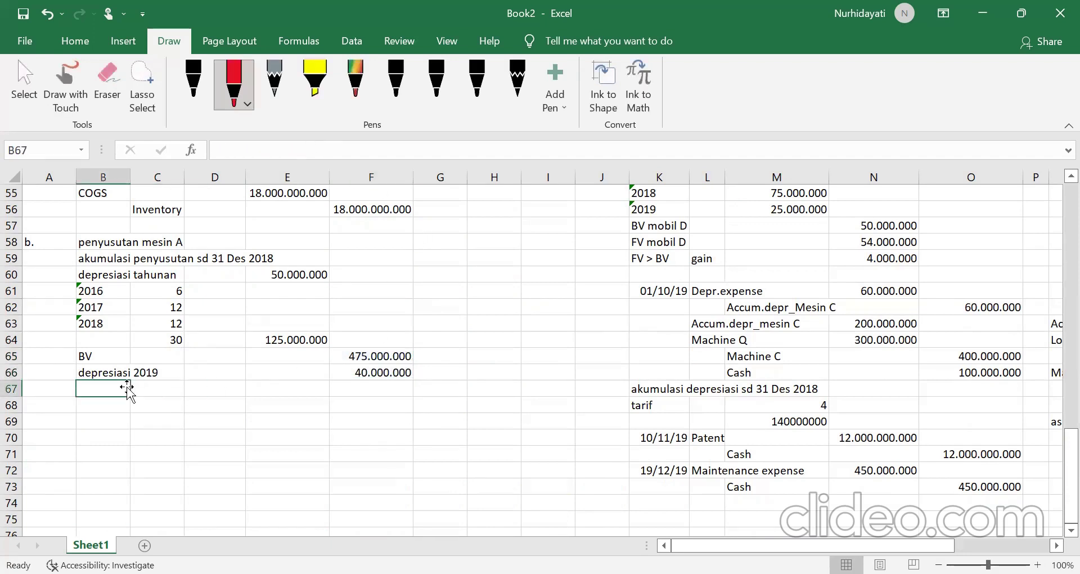
type("Depr.expense")
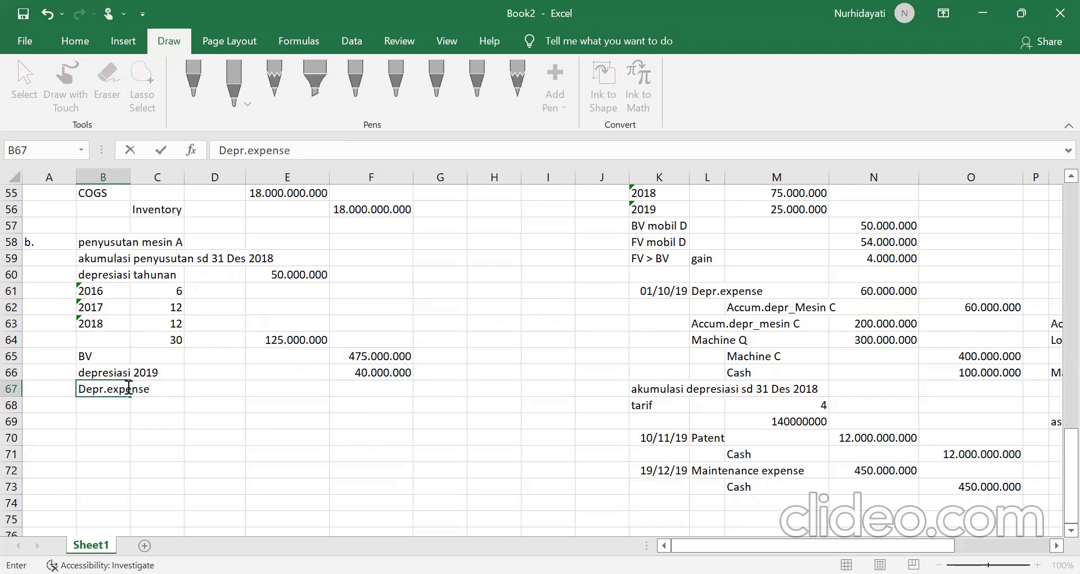
key("Return")
key("Right")
type("A")
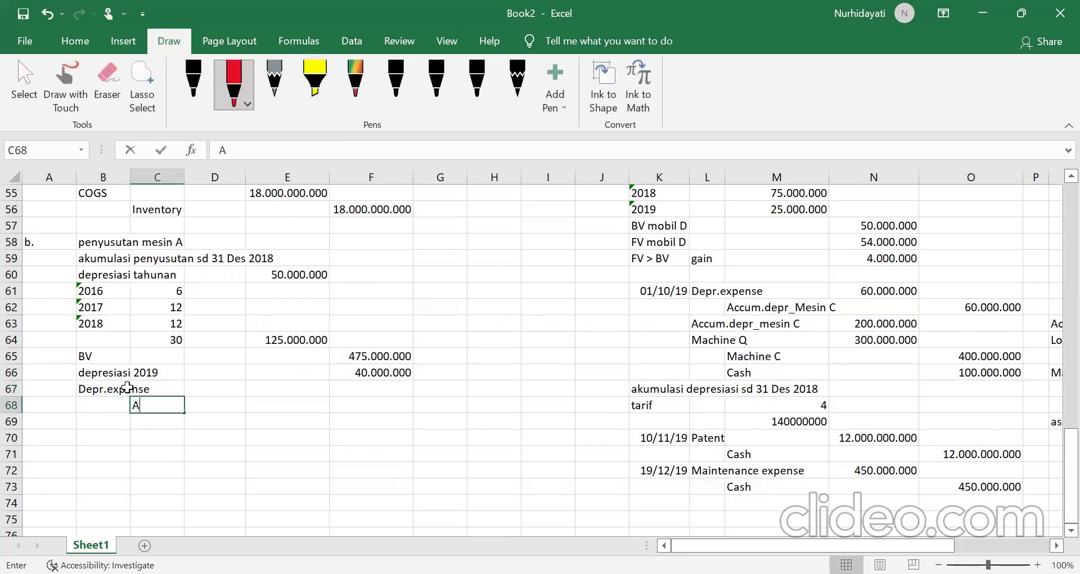
type("ccum.depr")
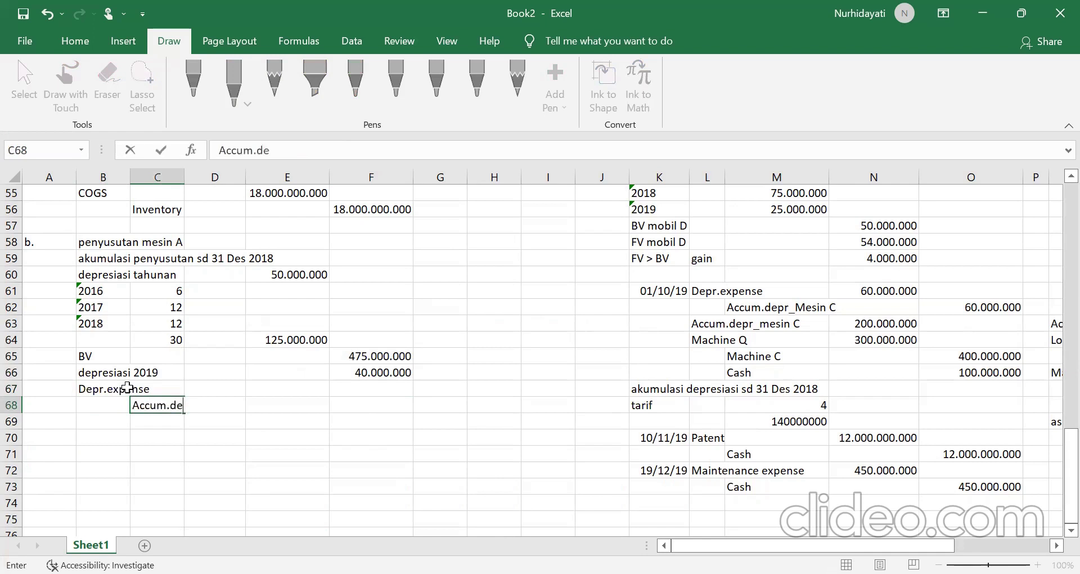
Step: Fill in the Depr.expense debit in E67 by linking it to the 2019 depreciation in F66
left_click(298, 394)
type("=")
left_click(374, 374)
key("Return")
key("Right")
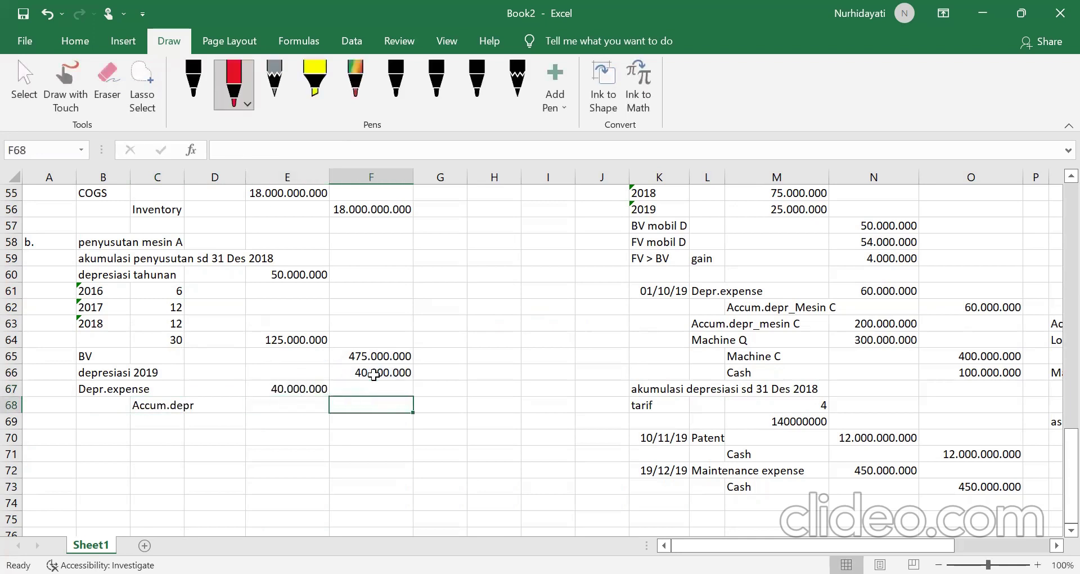
Step: Enter a formula in F68 that credits Accum.depr with the Depr.expense amount from E67
type("=")
key("Left")
key("Up")
key("Return")
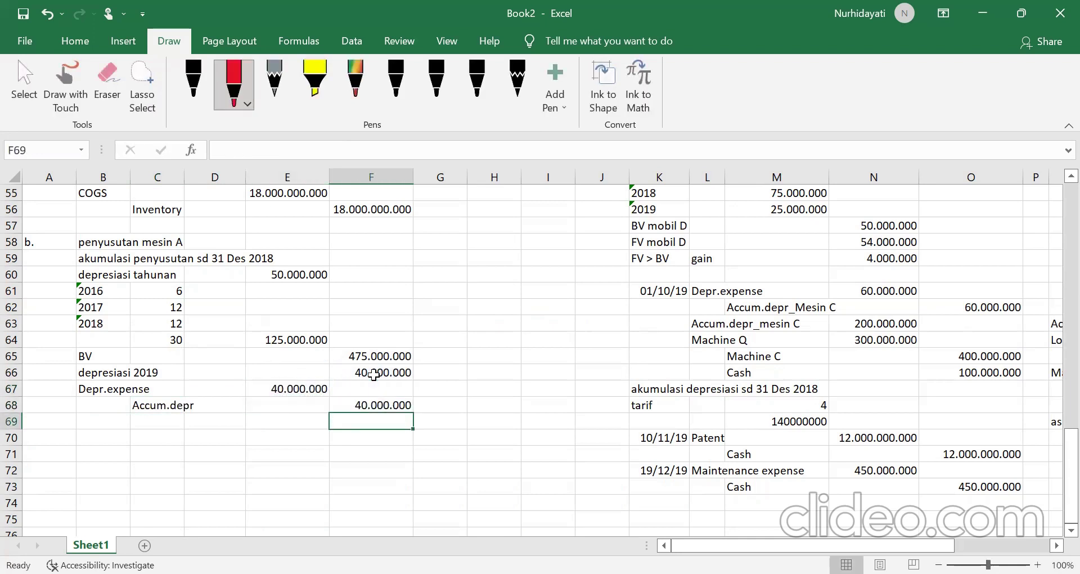
Step: Label the next part of the solution "c." in cell A69, directly below the machine A journal entry
scroll(421, 405, "down", 1)
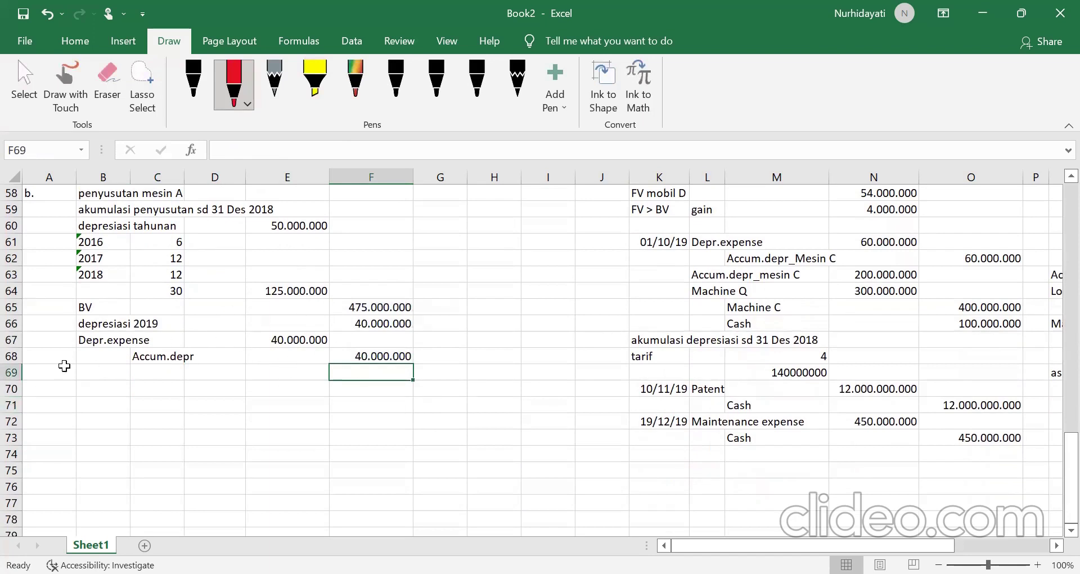
left_click(48, 372)
type("c.")
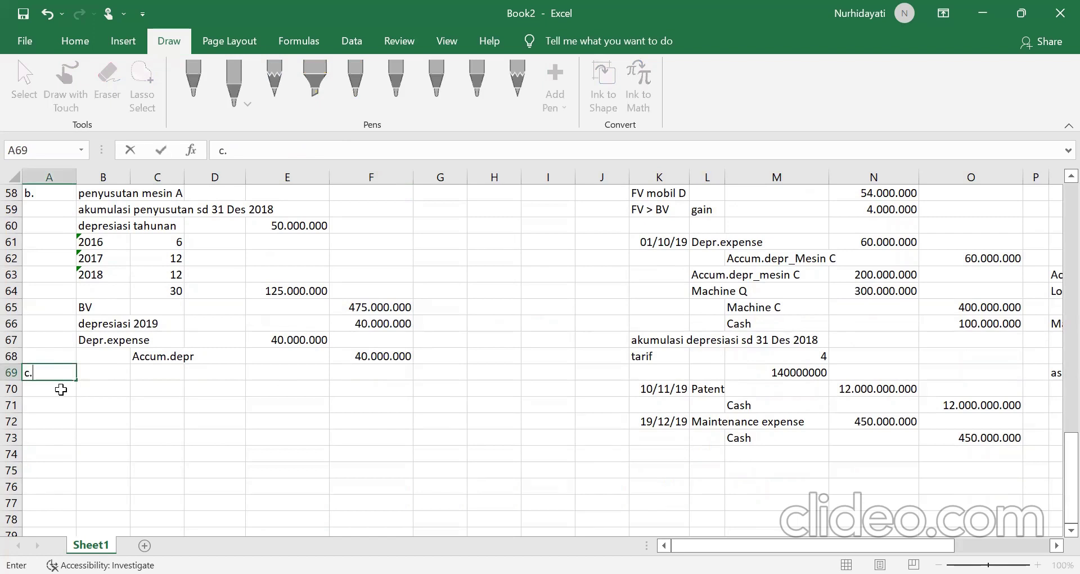
key("Tab")
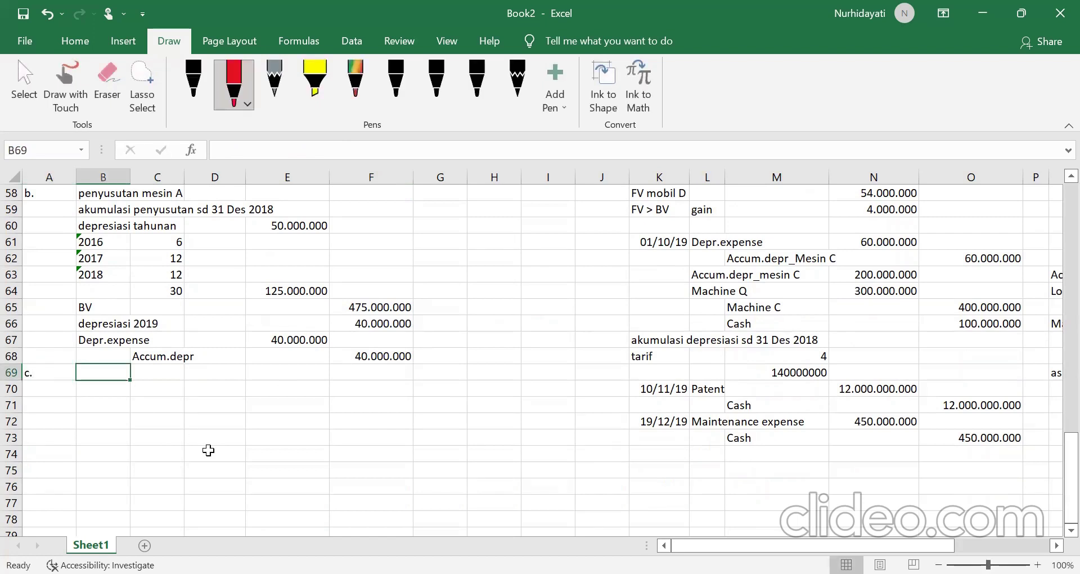
Step: Review adjustment item c about Mesin B and its row in the fixed asset table for cost, residual value and method
scroll(210, 444, "up", 1)
scroll(210, 444, "up", 1)
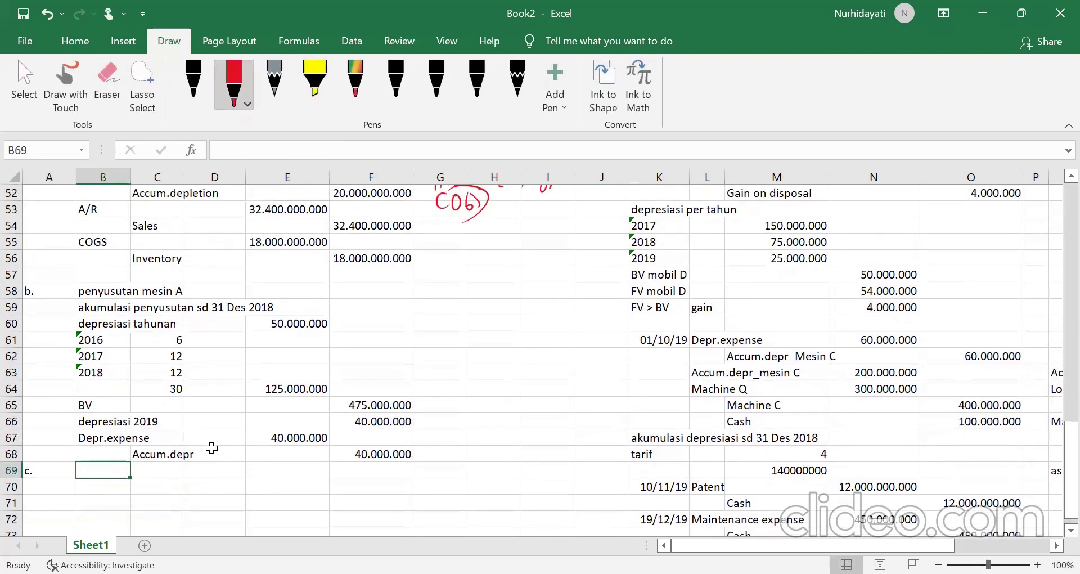
scroll(212, 446, "up", 8)
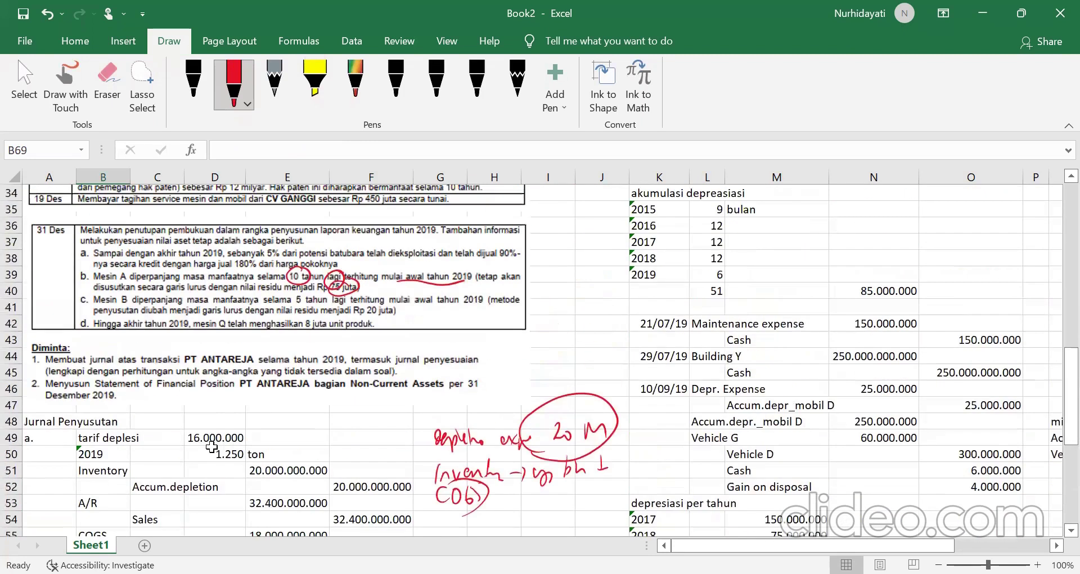
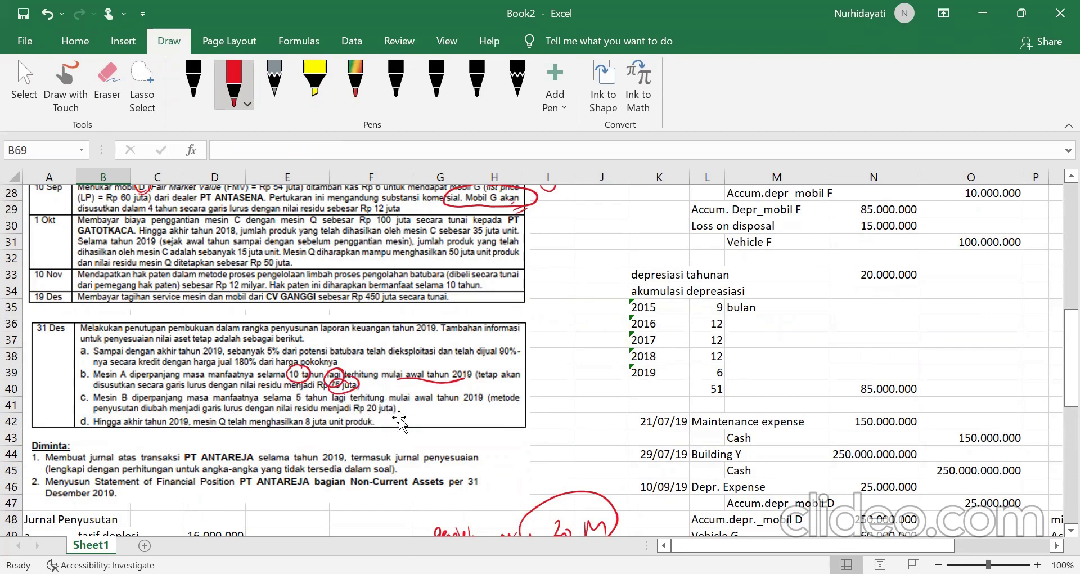
scroll(400, 419, "up", 3)
scroll(400, 419, "up", 6)
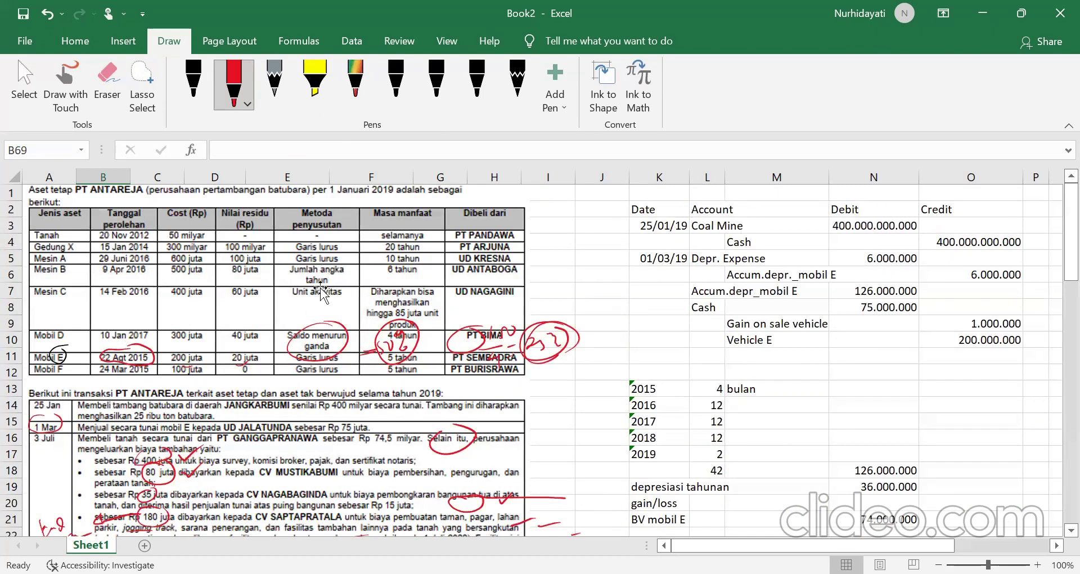
scroll(315, 309, "down", 1)
scroll(315, 309, "down", 20)
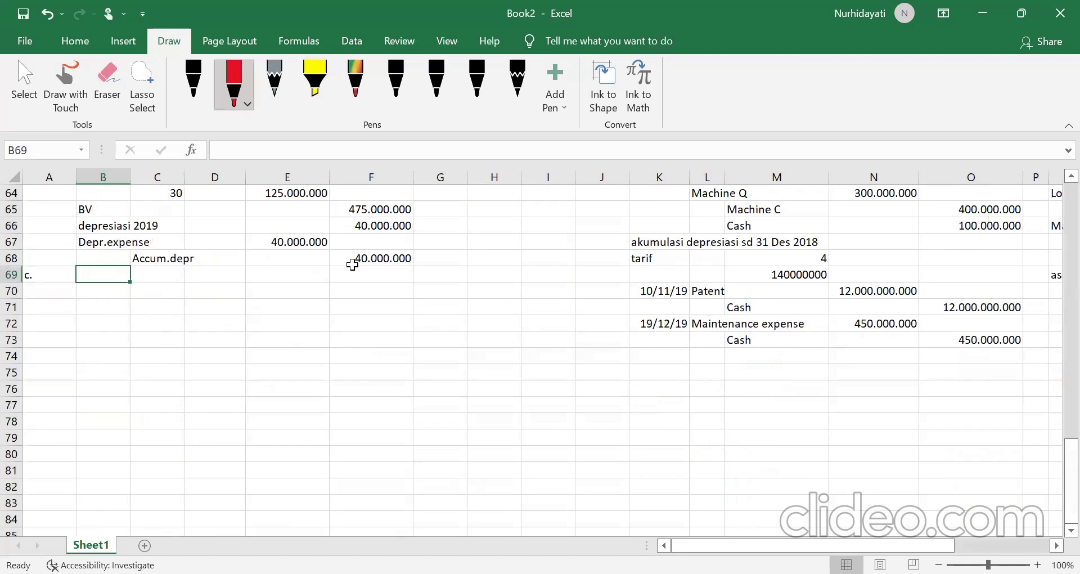
Step: Enter the heading "depresiasi tahunan" in B69 for part c
type("se")
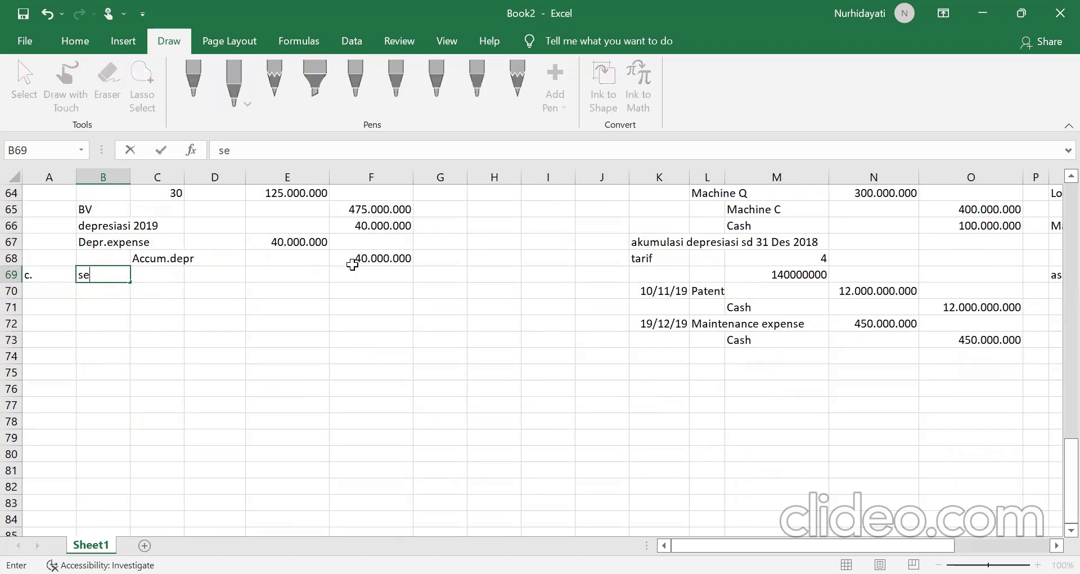
type("belu")
key("BackSpace")
key("BackSpace")
key("BackSpace")
key("BackSpace")
key("BackSpace")
key("BackSpace")
type("depresiasi tahunan")
key("Return")
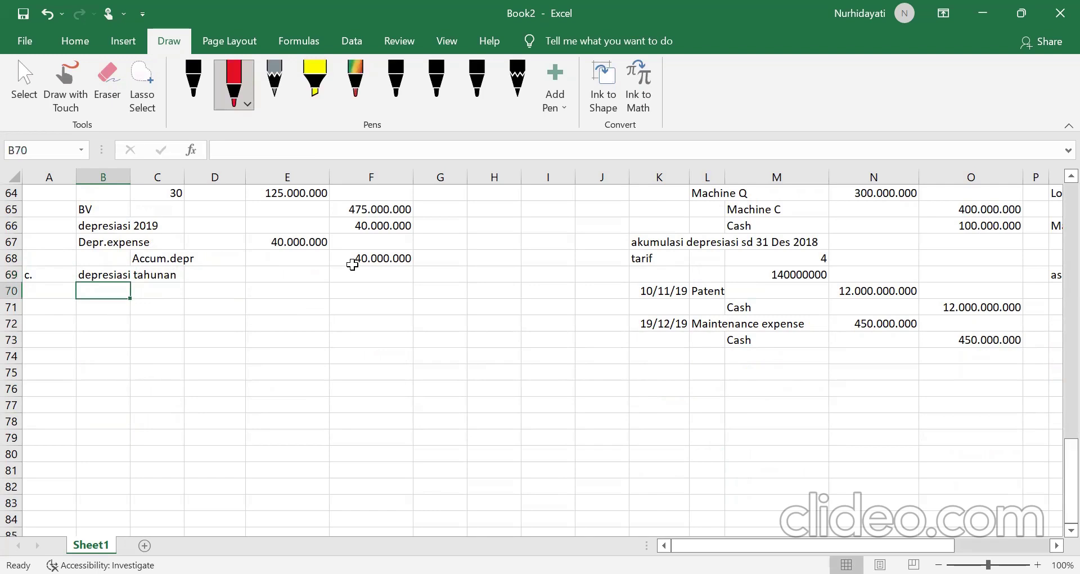
Step: Check Mesin B's acquisition date, enter 2016 as text in B70 and start a formula in D70
scroll(176, 323, "up", 8)
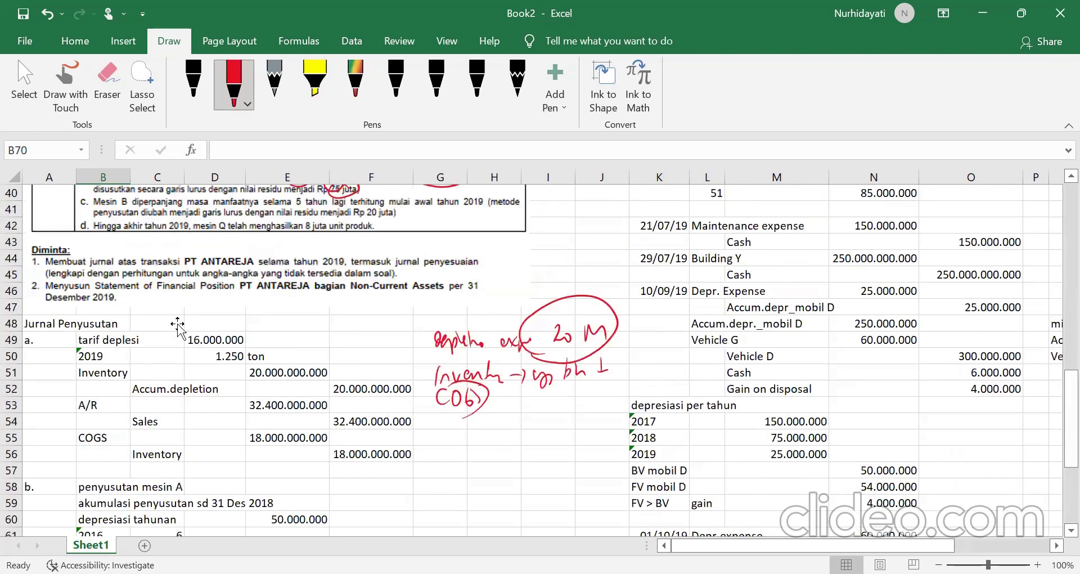
scroll(177, 323, "up", 10)
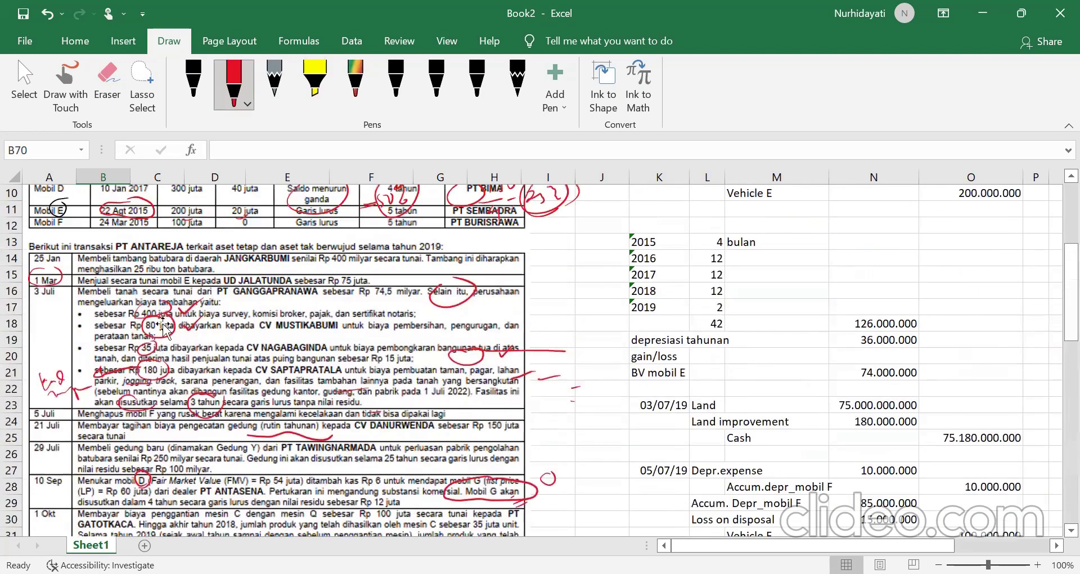
scroll(164, 329, "up", 3)
scroll(179, 300, "down", 20)
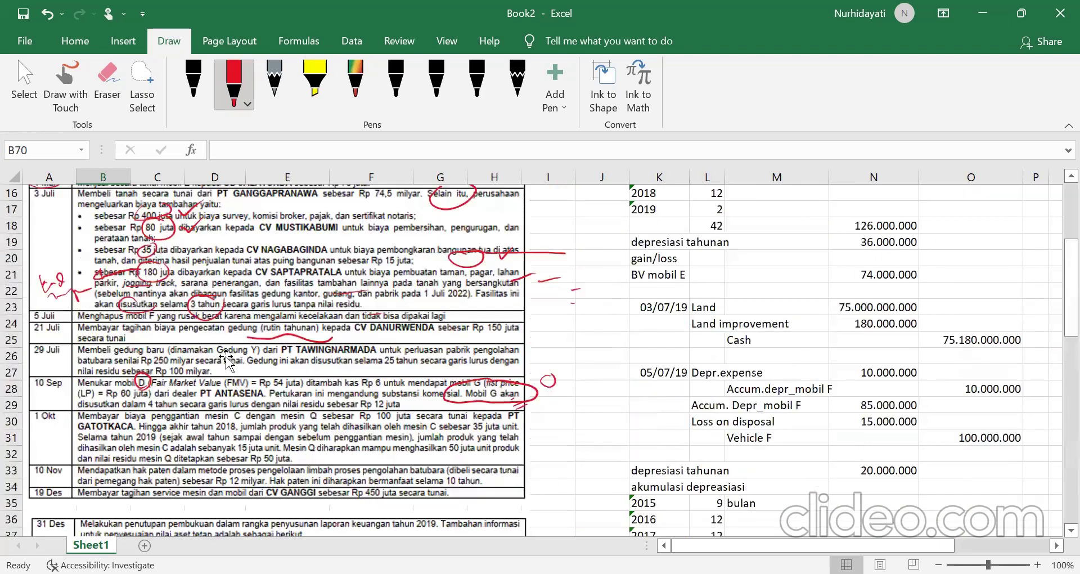
scroll(257, 455, "up", 3)
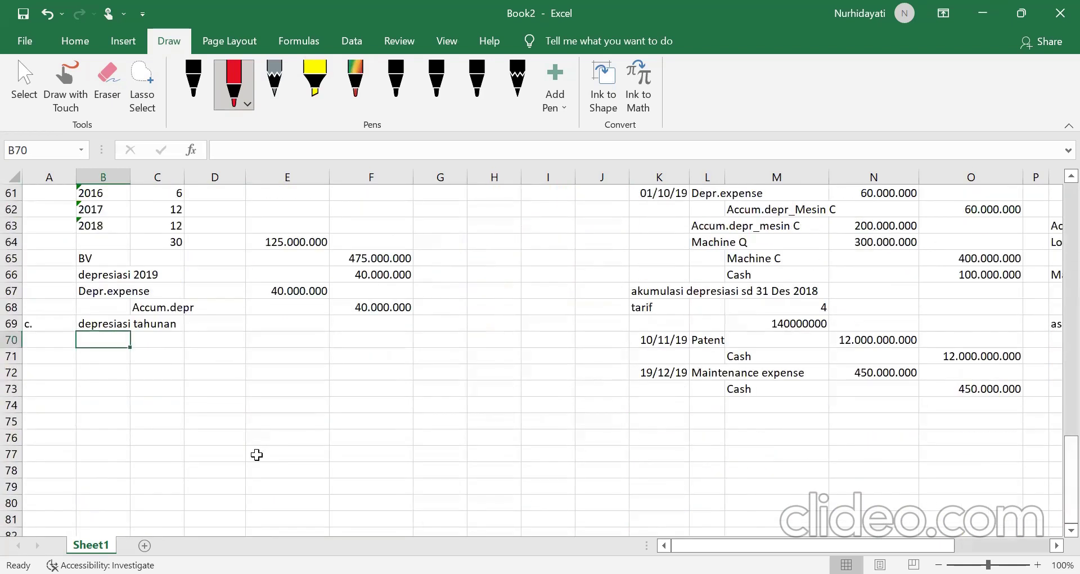
type("'2017")
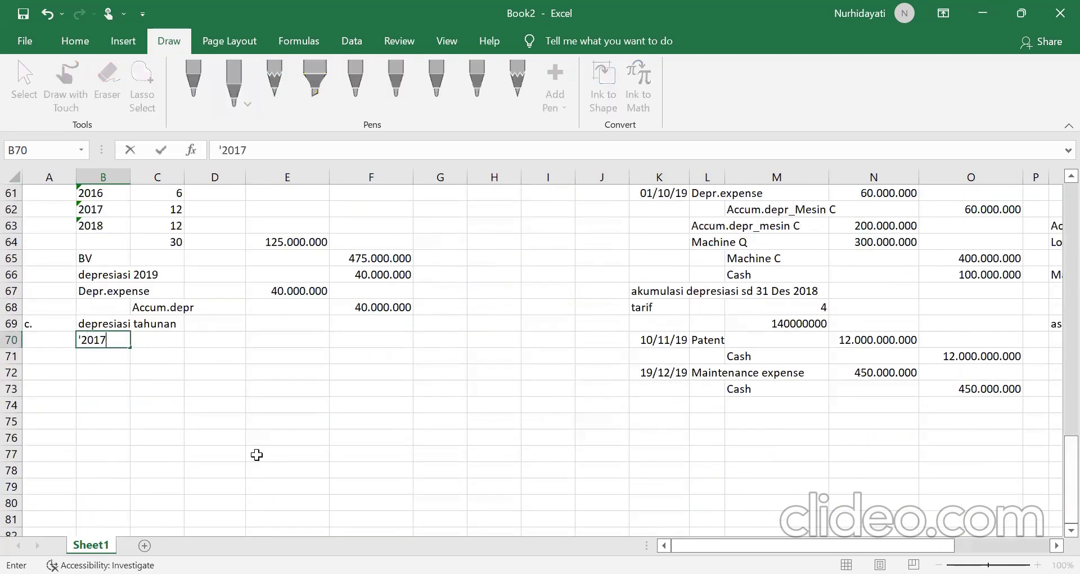
key("BackSpace")
type("6")
key("Tab")
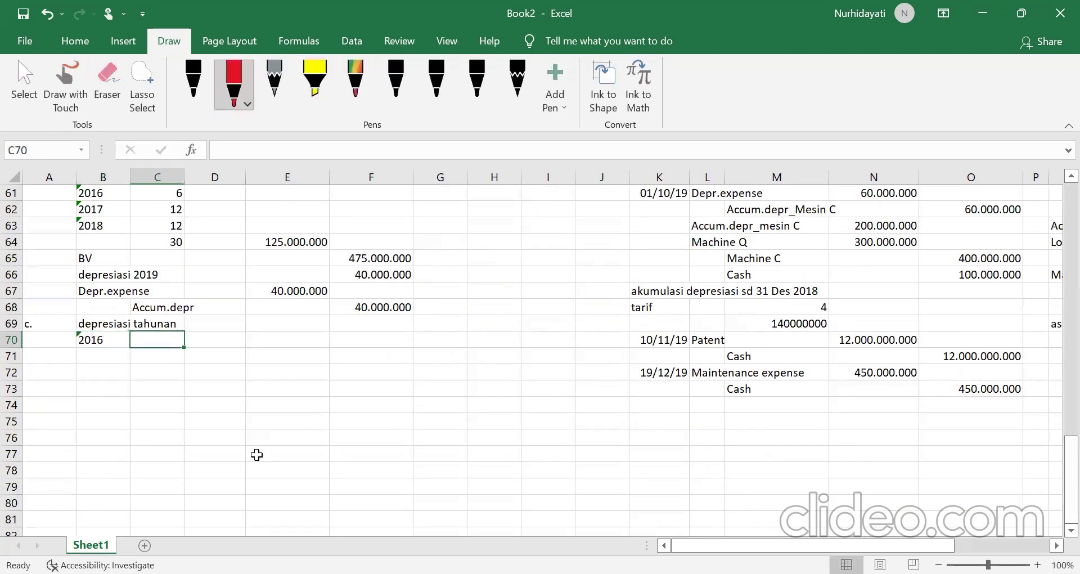
key("Tab")
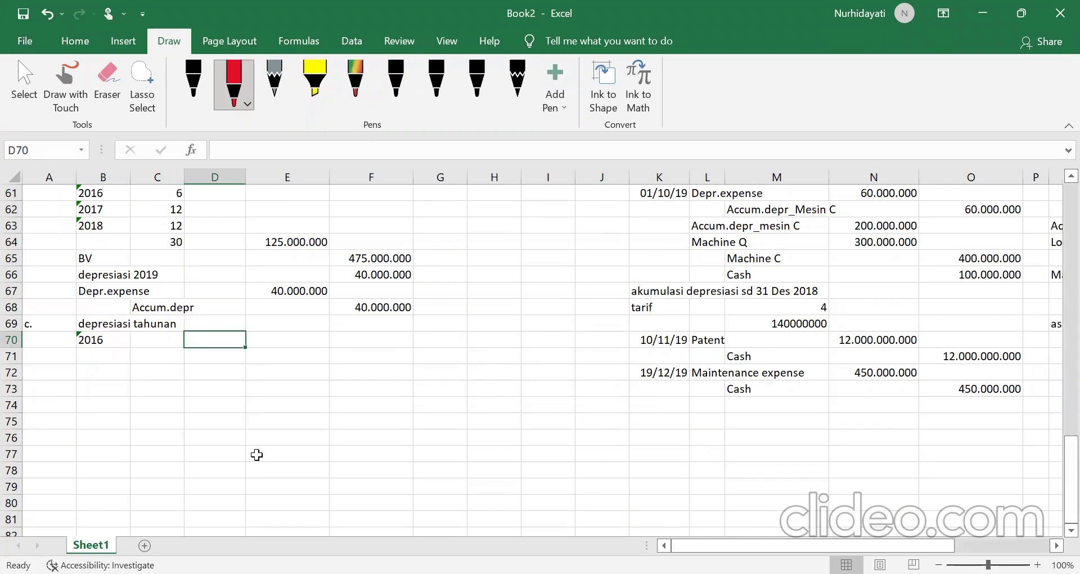
type("=")
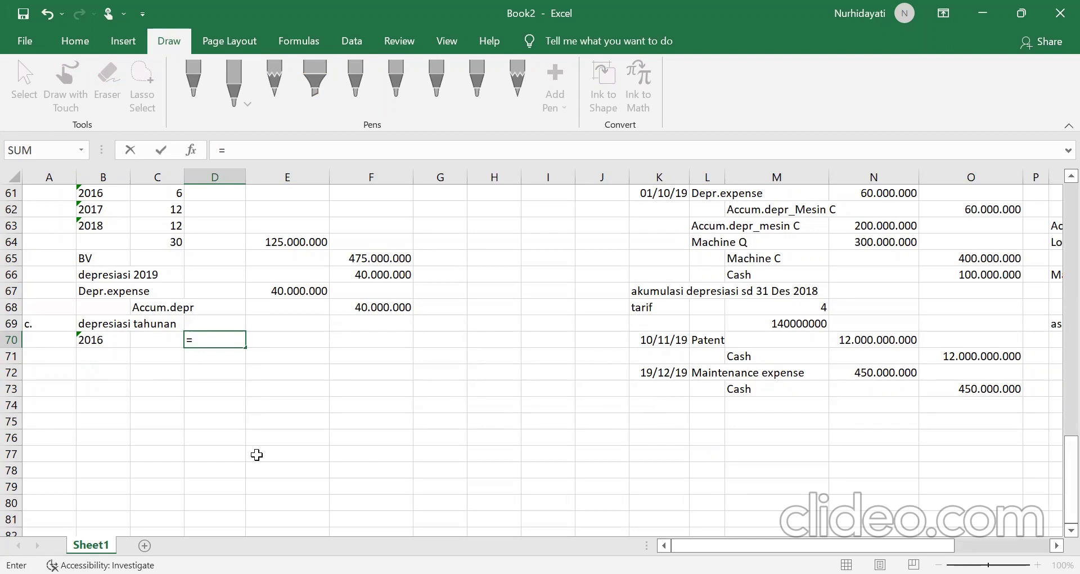
Step: Circle the 2016 label in red ink and handwrite 6/(1+2+3+4+5+6) × Depr. cost beside it
mouse_move(107, 329)
left_mouse_down()
mouse_move(92, 358)
mouse_move(105, 329)
left_mouse_up()
mouse_move(328, 334)
left_mouse_down()
mouse_move(375, 348)
mouse_move(336, 370)
mouse_move(376, 357)
mouse_move(406, 373)
mouse_move(444, 370)
left_mouse_up()
left_click_drag(375, 350, 490, 339)
mouse_move(493, 333)
left_mouse_down()
mouse_move(495, 354)
mouse_move(509, 333)
mouse_move(541, 340)
left_mouse_up()
left_click(519, 339)
mouse_move(539, 341)
left_mouse_down()
mouse_move(554, 321)
mouse_move(560, 342)
left_mouse_up()
left_click_drag(551, 335, 563, 330)
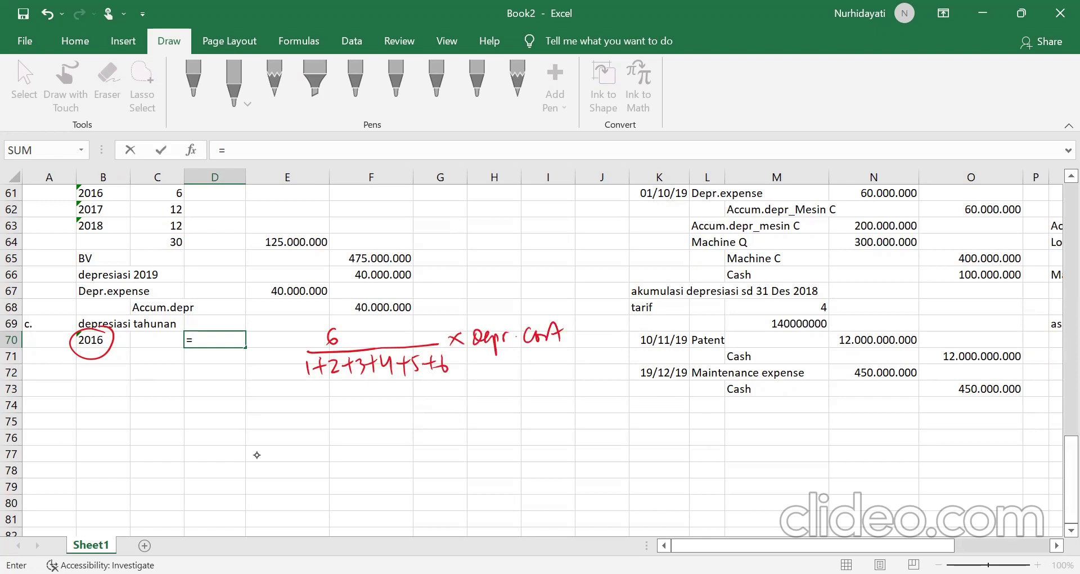
Step: Handwrite the second-year fraction with 5 over the sum of the years, times the same depreciable cost, below the first
mouse_move(306, 406)
left_mouse_down()
mouse_move(437, 397)
mouse_move(318, 433)
mouse_move(339, 419)
left_mouse_up()
mouse_move(332, 414)
left_mouse_down()
mouse_move(329, 432)
mouse_move(362, 426)
left_mouse_up()
mouse_move(375, 407)
left_mouse_down()
mouse_move(375, 420)
mouse_move(395, 415)
left_mouse_up()
left_click_drag(399, 408, 407, 417)
left_click_drag(404, 407, 388, 425)
left_click_drag(412, 416, 422, 414)
mouse_move(417, 408)
left_mouse_down()
mouse_move(417, 423)
mouse_move(445, 413)
left_mouse_up()
left_click_drag(444, 408, 454, 419)
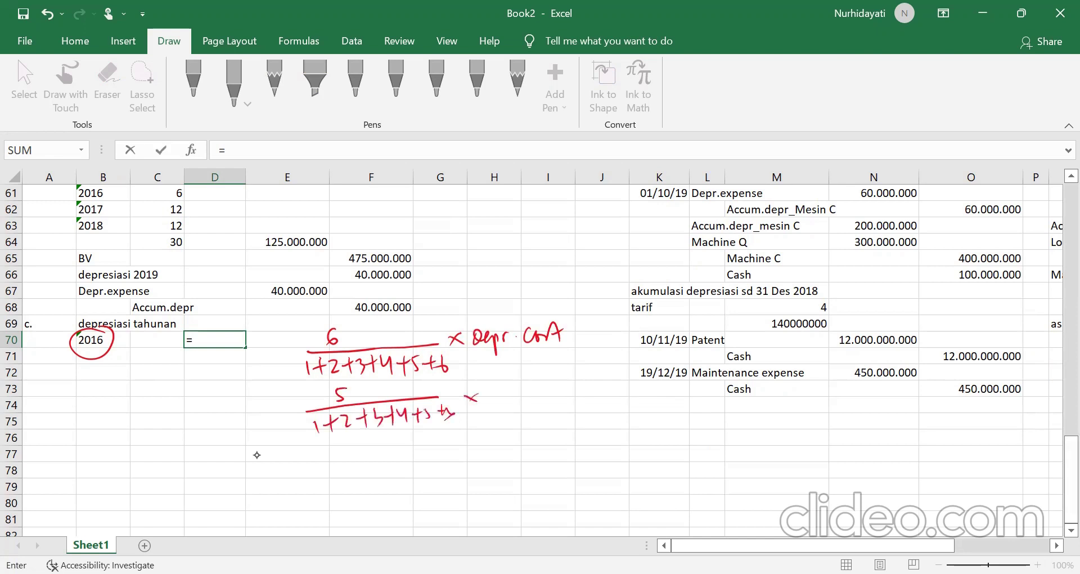
left_click_drag(549, 386, 586, 375)
Step: Handwrite the third-year fraction with 4 over the abbreviated sum of years, times the same depreciable cost
left_click_drag(352, 451, 416, 460)
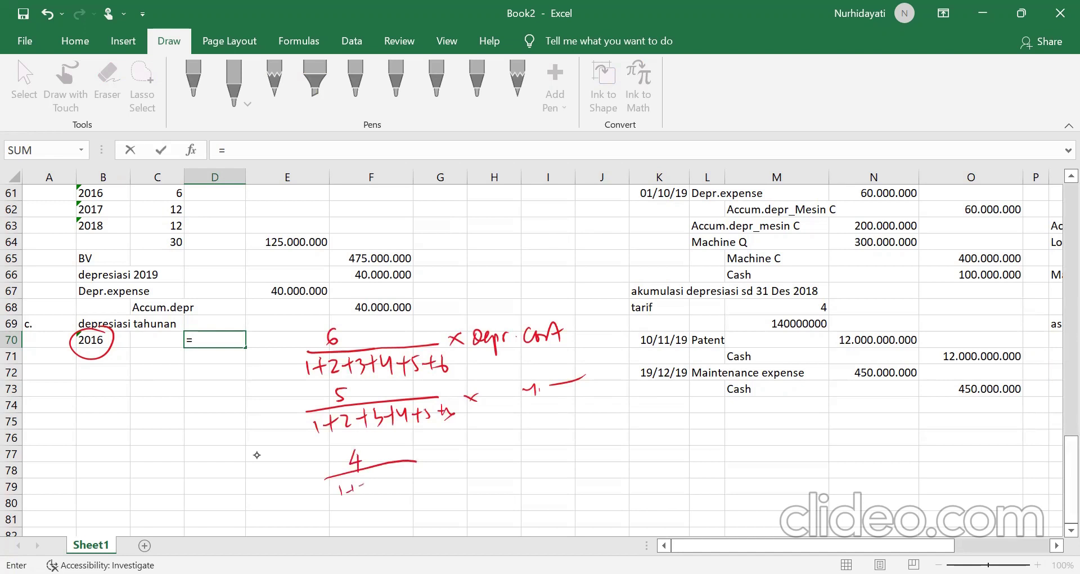
left_click_drag(533, 443, 539, 442)
left_click_drag(544, 437, 576, 433)
Step: Recheck Mesin B's acquisition date, circle the handwritten first-year formula and add × 9/12 with the period 1/4–31/12
scroll(80, 388, "up", 8)
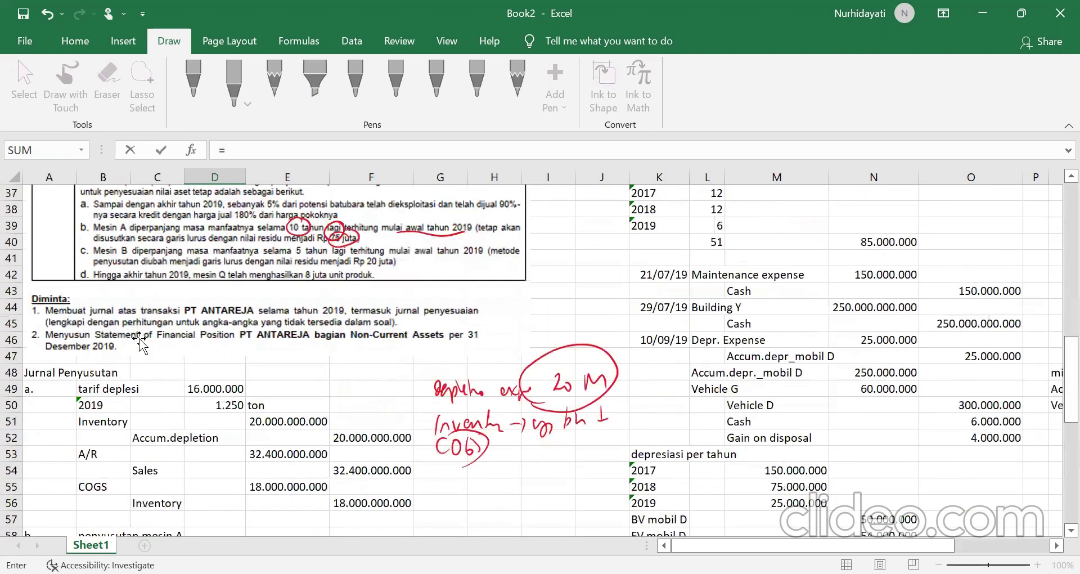
scroll(139, 344, "up", 12)
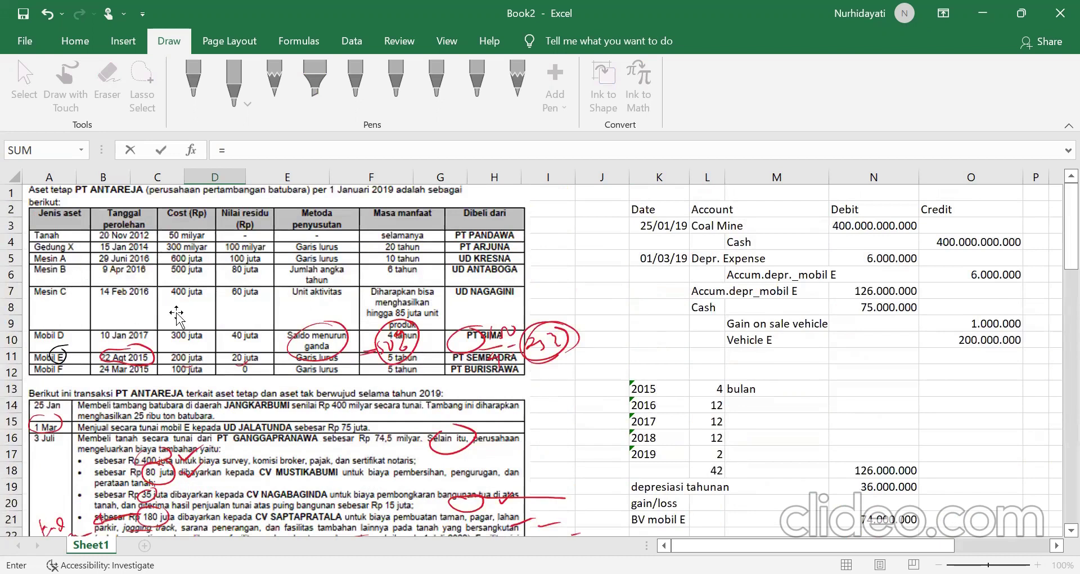
scroll(177, 315, "down", 3)
scroll(176, 313, "down", 16)
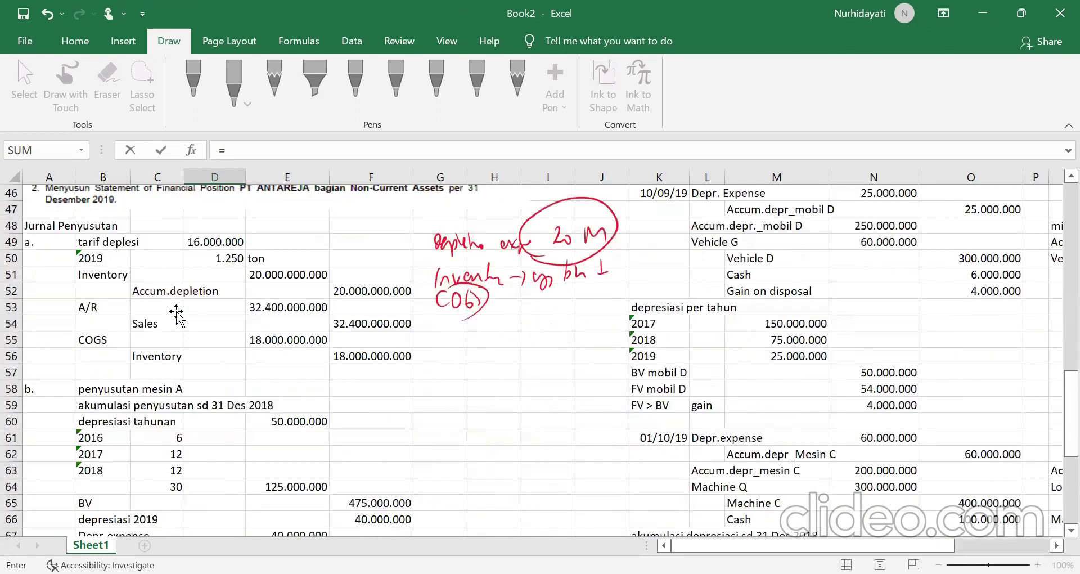
scroll(176, 313, "down", 3)
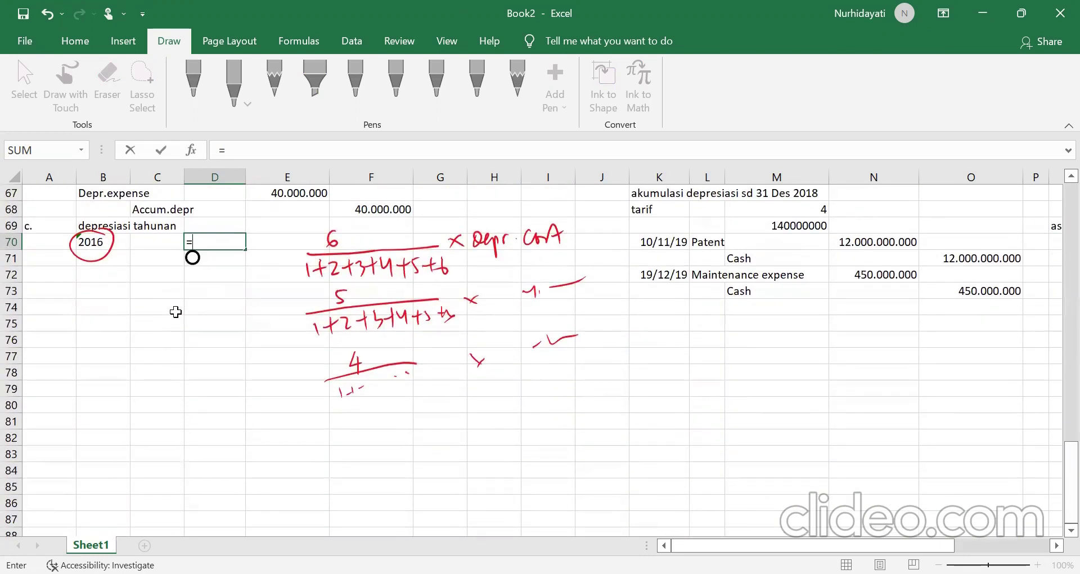
mouse_move(509, 199)
left_mouse_down()
mouse_move(331, 221)
mouse_move(375, 292)
mouse_move(595, 239)
mouse_move(560, 211)
mouse_move(594, 242)
mouse_move(578, 245)
left_mouse_up()
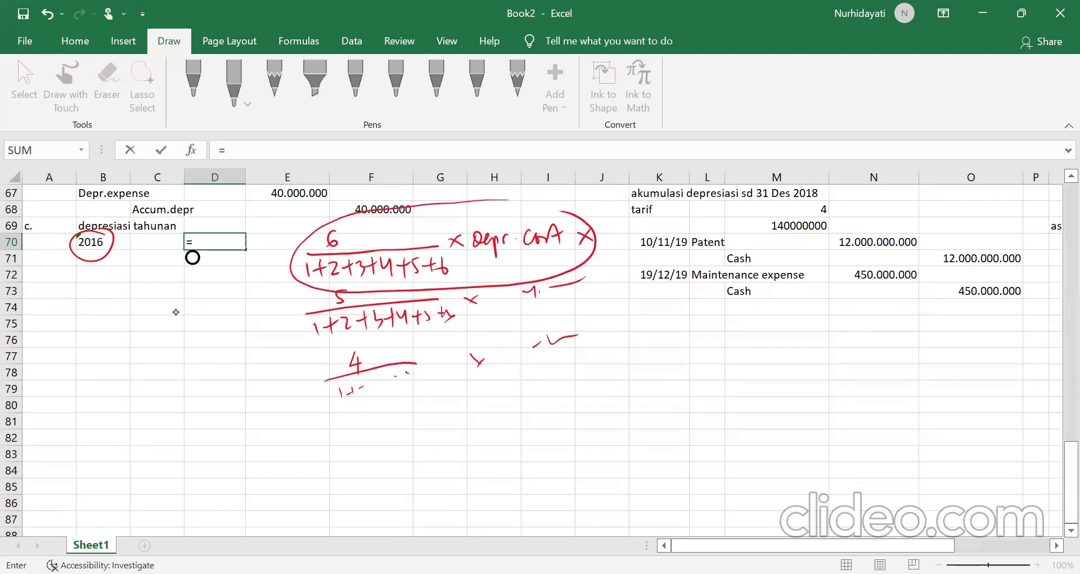
left_click_drag(611, 210, 609, 225)
mouse_move(628, 204)
left_mouse_down()
mouse_move(610, 237)
mouse_move(637, 239)
mouse_move(617, 263)
left_mouse_up()
mouse_move(611, 267)
left_mouse_down()
mouse_move(618, 273)
mouse_move(593, 309)
mouse_move(607, 308)
left_mouse_up()
mouse_move(608, 304)
left_mouse_down()
mouse_move(651, 300)
mouse_move(662, 318)
left_mouse_up()
left_click_drag(665, 304, 634, 315)
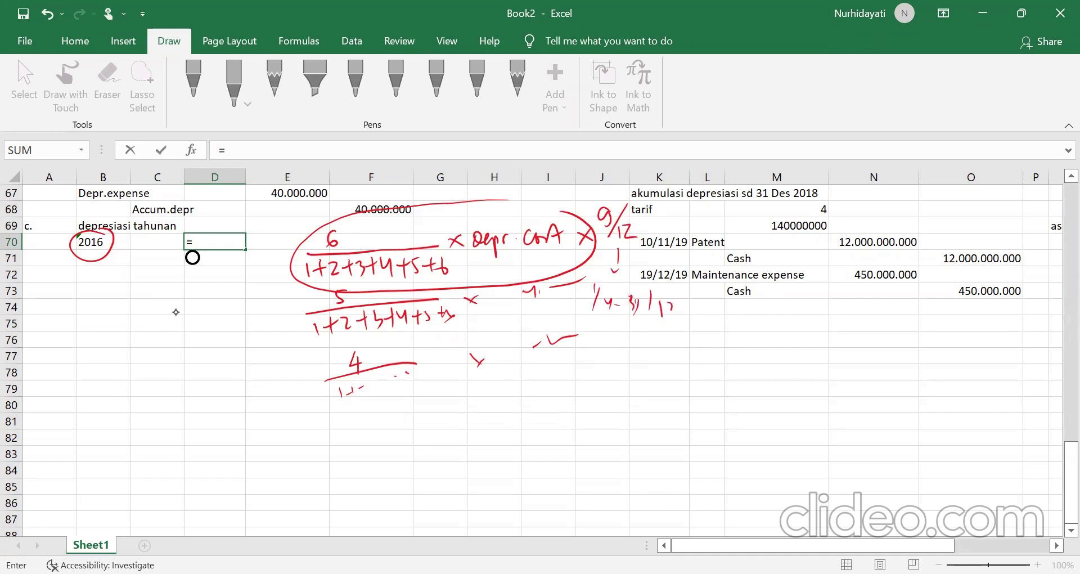
Step: Delete the handwritten depreciation formulas, leaving only the ink circle around 2016
left_click(480, 287)
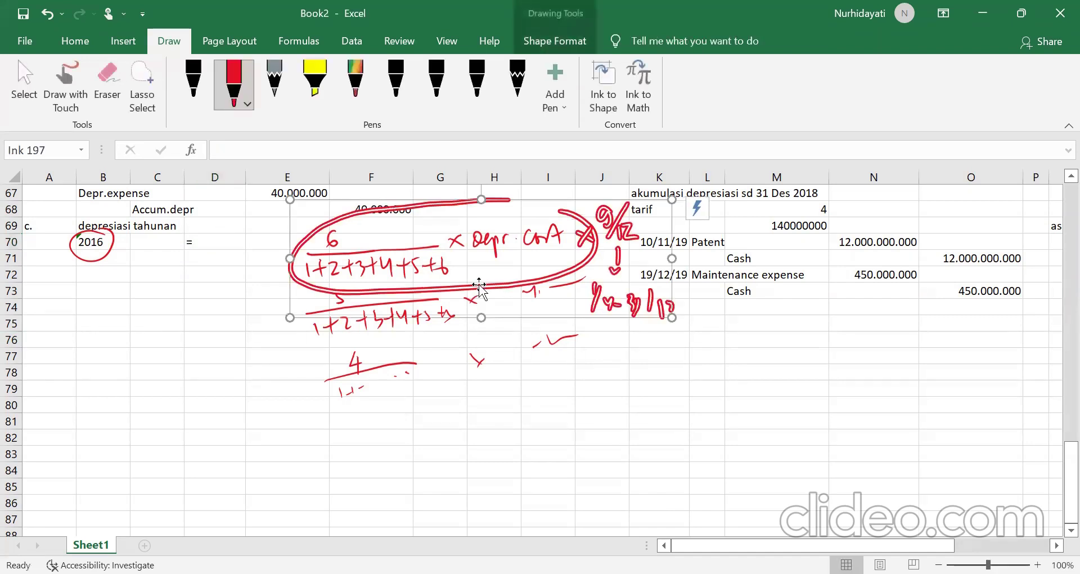
key("Delete")
left_click(473, 285)
key("Delete")
left_click(420, 364)
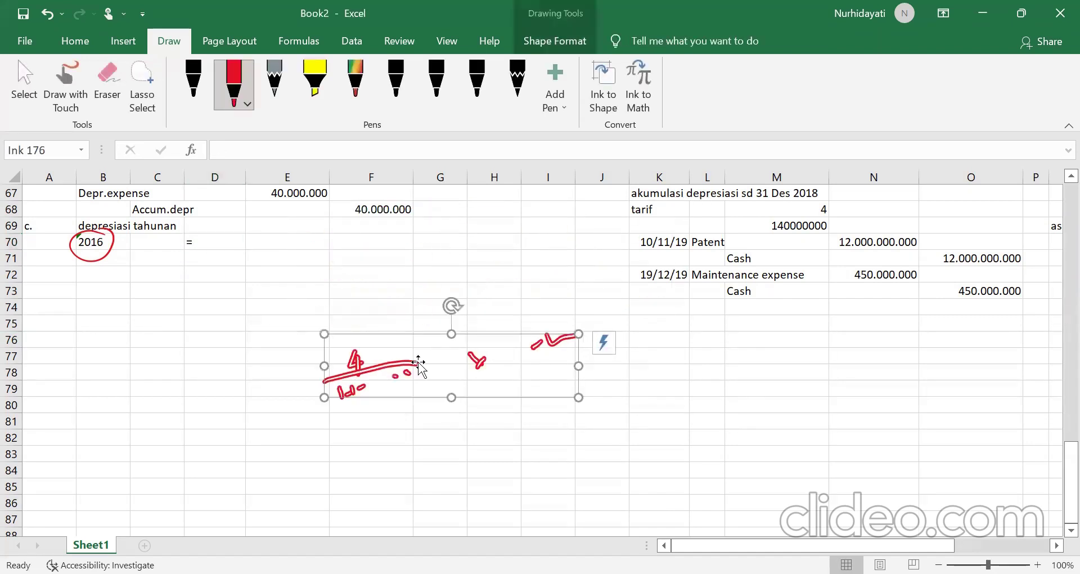
key("Delete")
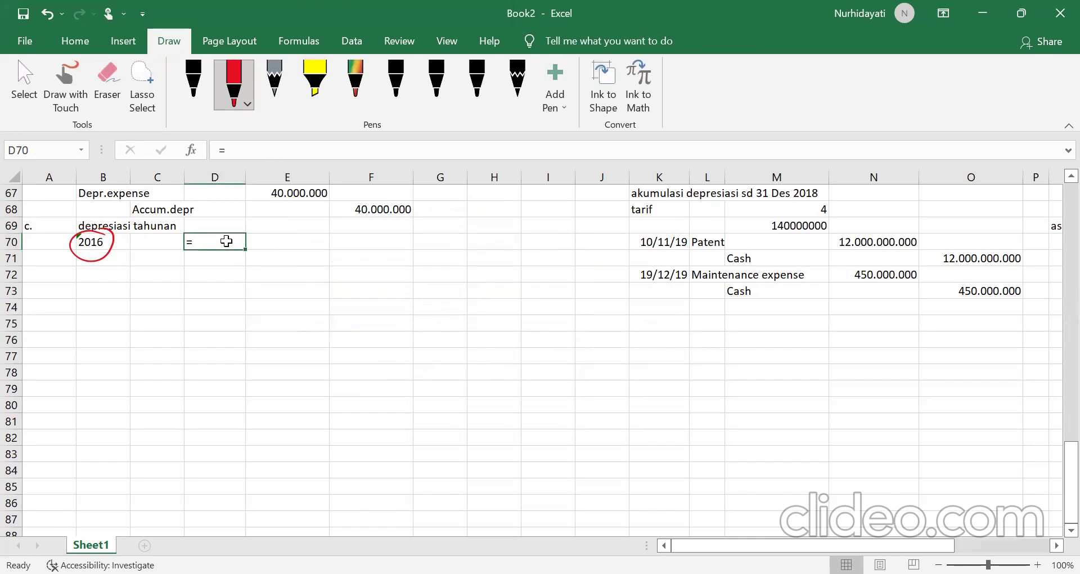
Step: Extend the formula in D70 with the first-year fraction 6/(1+2+3+4+5+6)
left_click(215, 242)
double_click(215, 243)
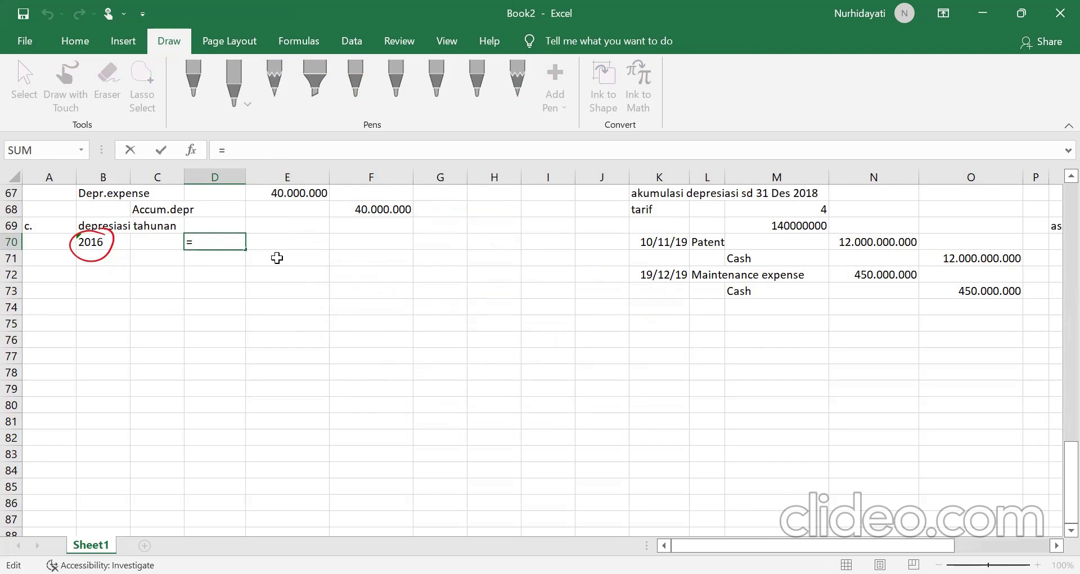
type("6/(1+2+3+4")
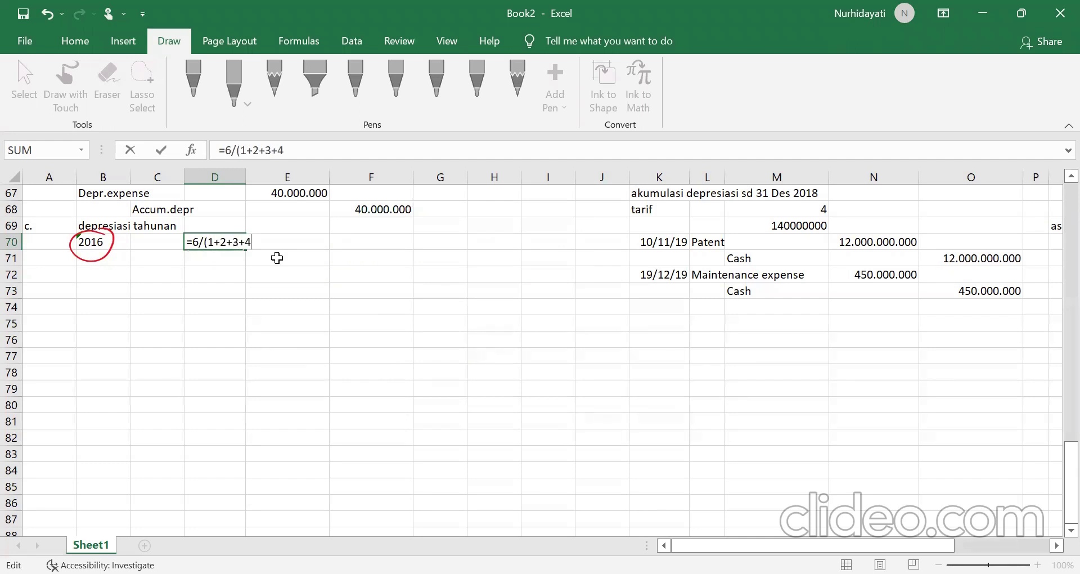
type("+")
type("5")
type("+^")
type(")")
key("BackSpace")
key("BackSpace")
type("^")
key("BackSpace")
type("6)")
Step: Enclose the 6/(1+2+3+4+5+6) fraction in D70 in parentheses and append a multiplication sign
left_click(193, 242)
type("(")
key("End")
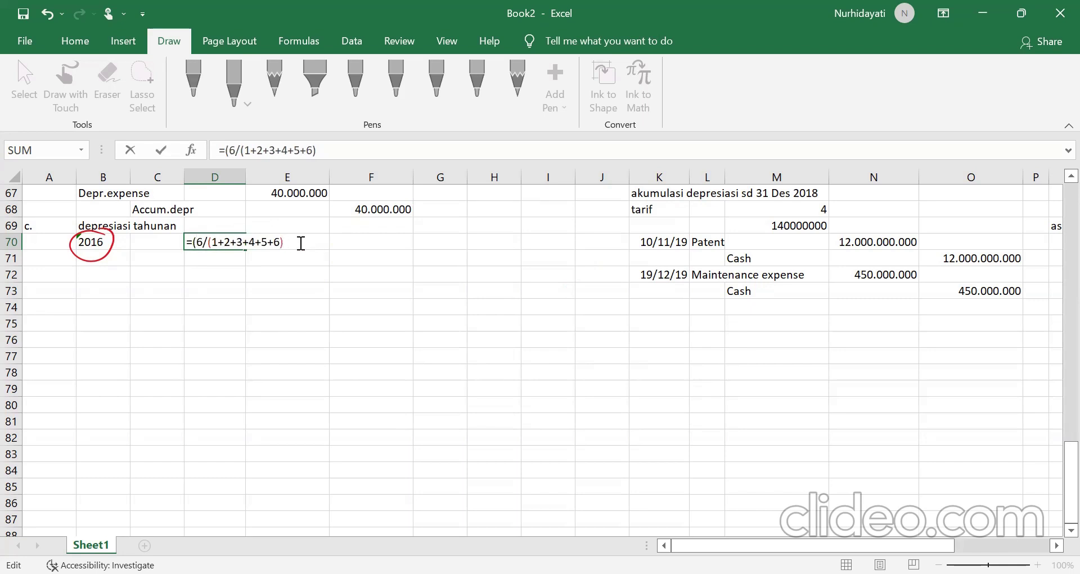
type(")*")
Step: Check Mesin B's cost and residual value in the asset table and complete the D70 formula with 420000000*9/12
scroll(297, 243, "up", 9)
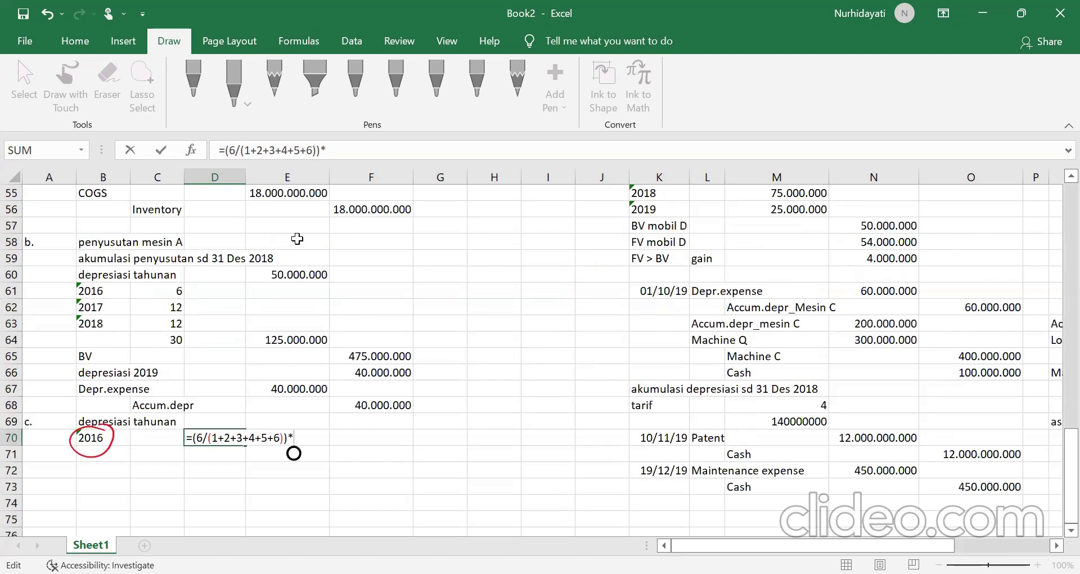
scroll(297, 243, "up", 13)
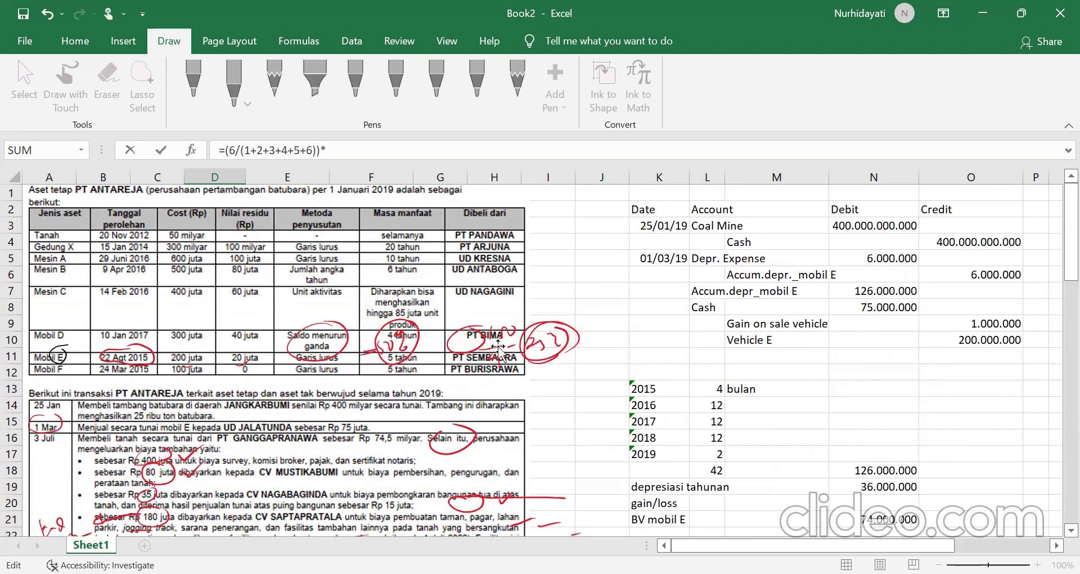
scroll(529, 355, "down", 5)
scroll(529, 352, "down", 9)
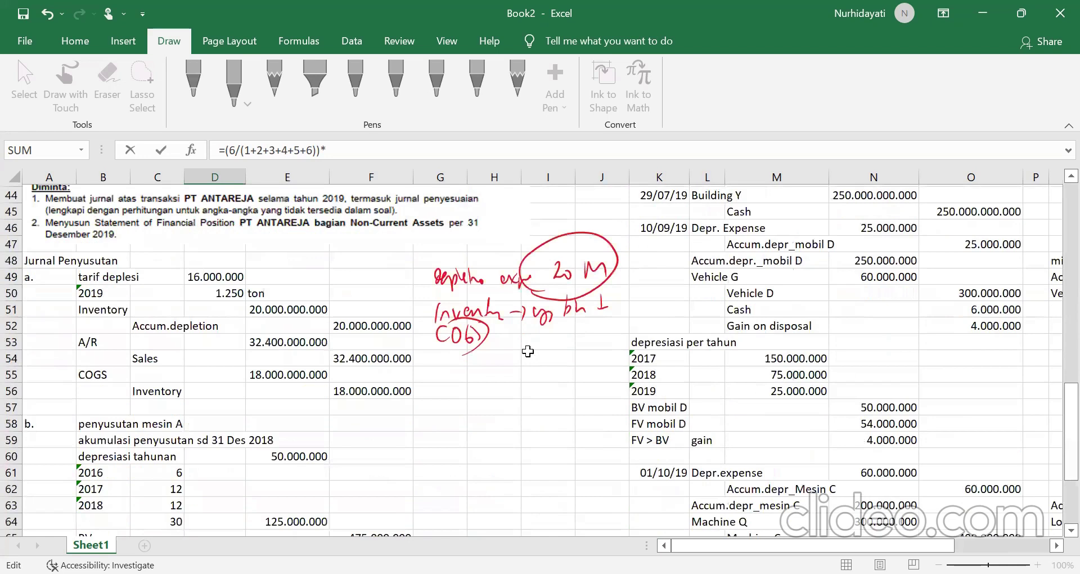
scroll(527, 351, "down", 4)
type("424")
key("BackSpace")
type("0000000*")
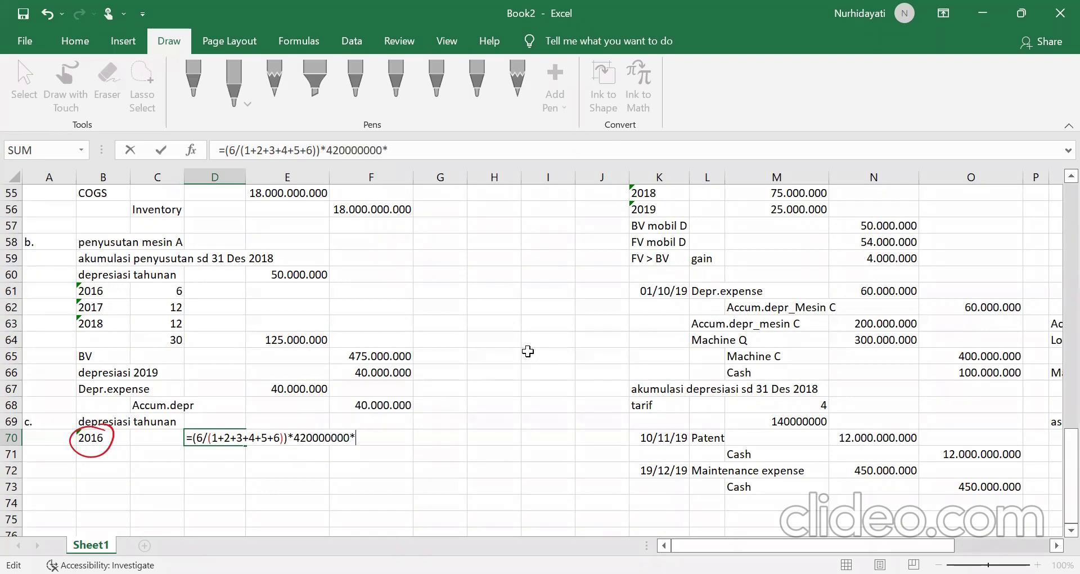
type("9/12")
key("Return")
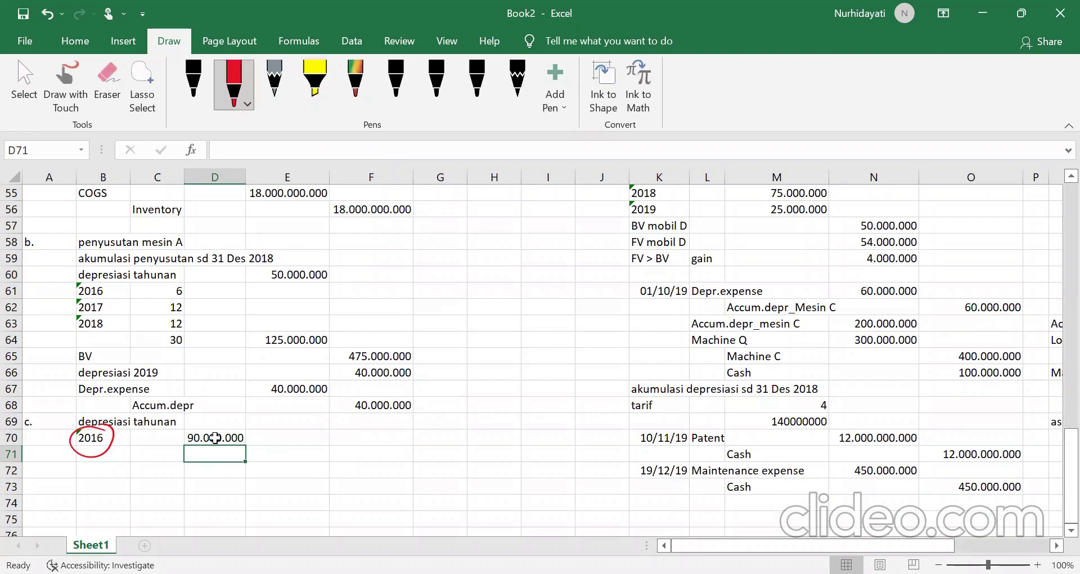
left_click(215, 438)
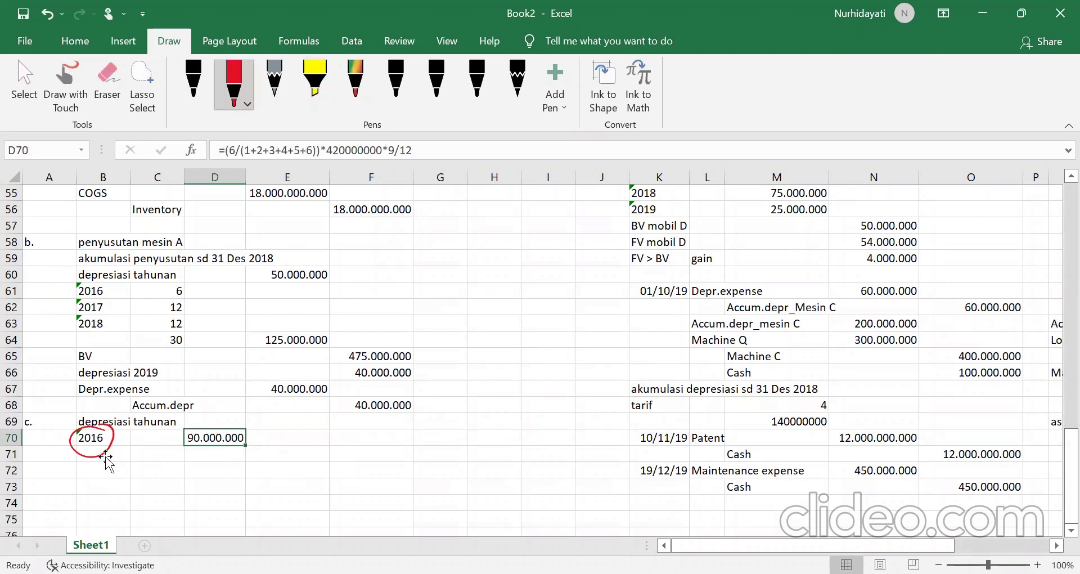
Step: Enter 2017 as a text label in B71, below the 2016 label
left_click(115, 447)
left_click(125, 457)
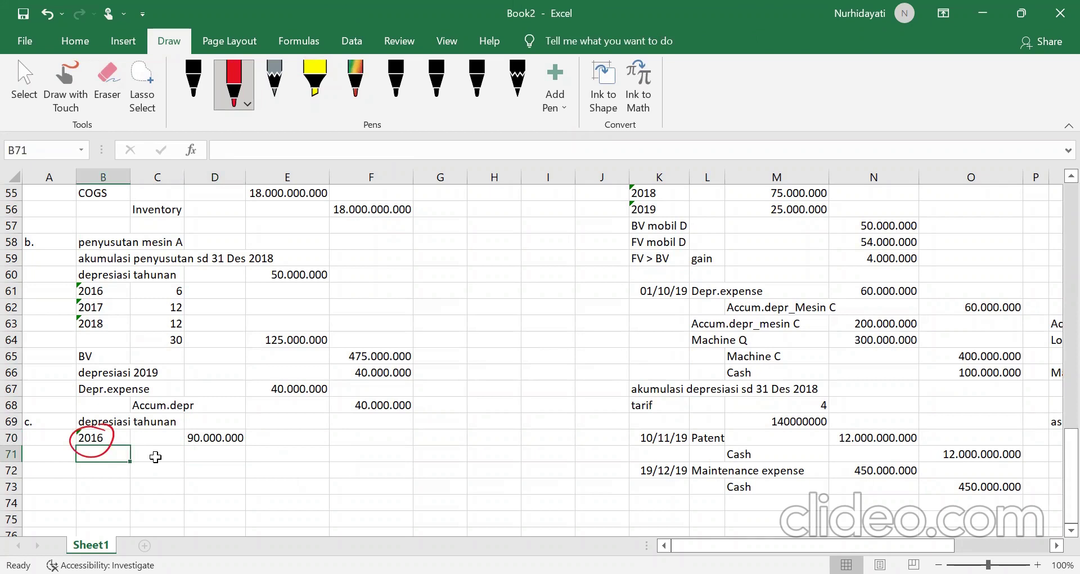
type("'2017")
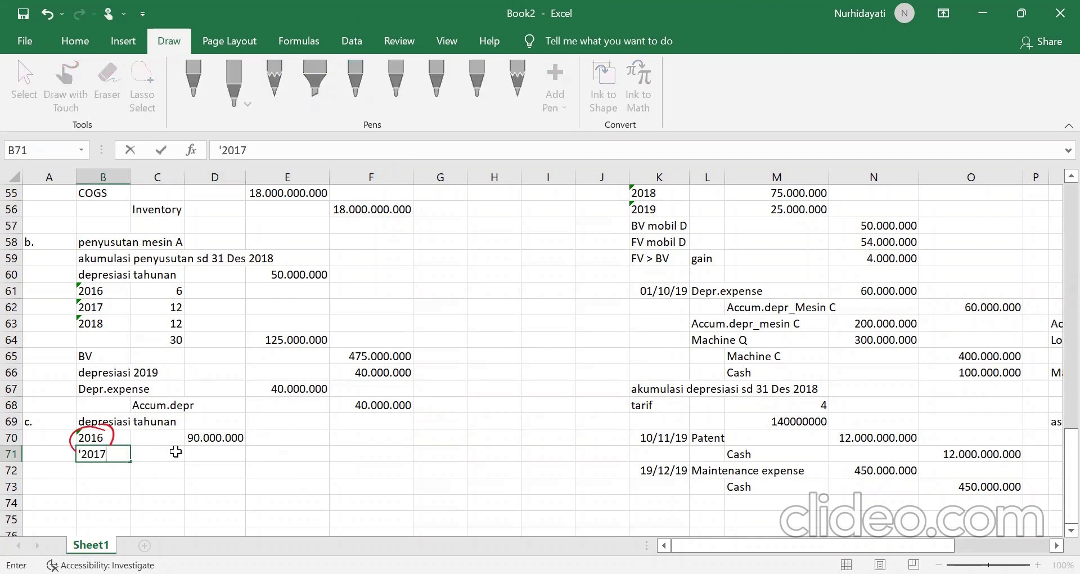
left_click(193, 454)
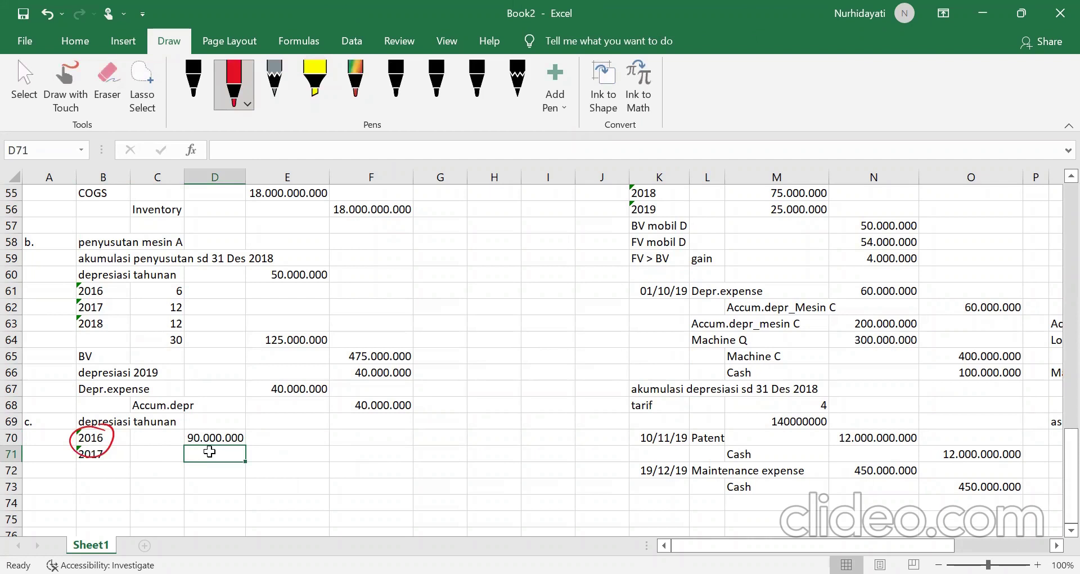
type("=(")
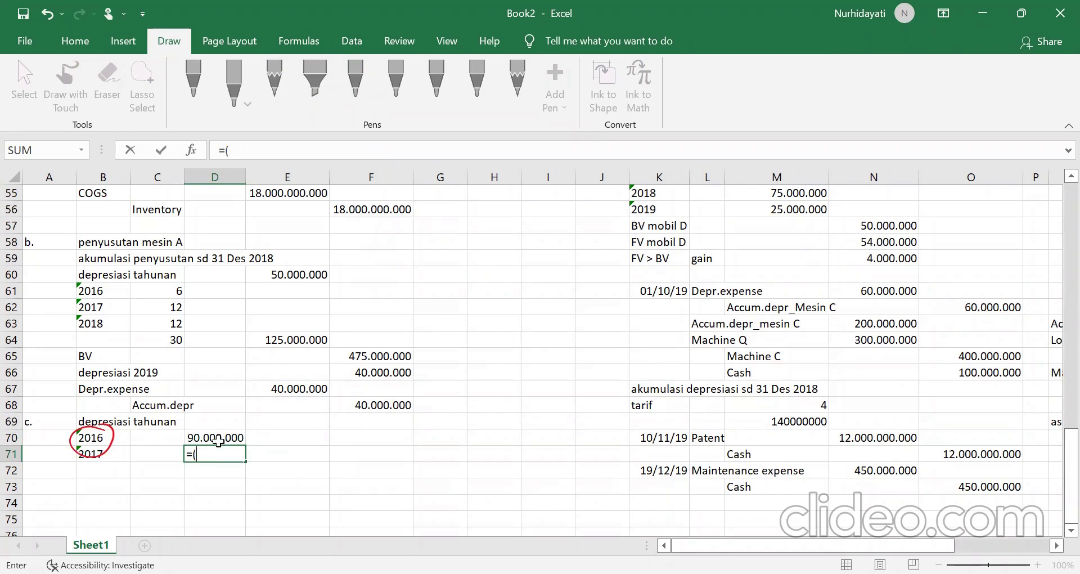
key("BackSpace")
key("BackSpace")
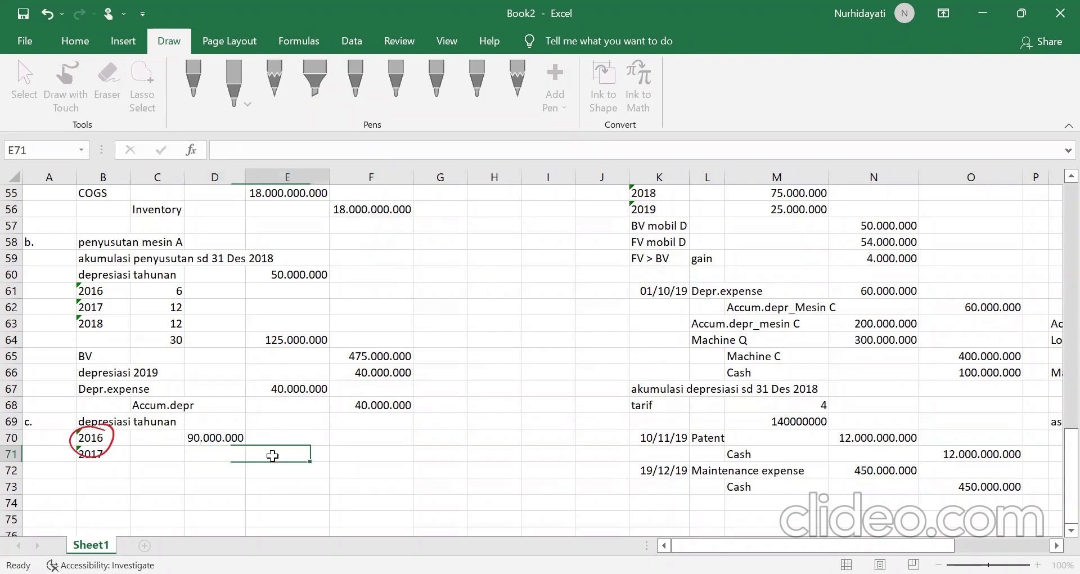
key("Escape")
left_click(227, 440)
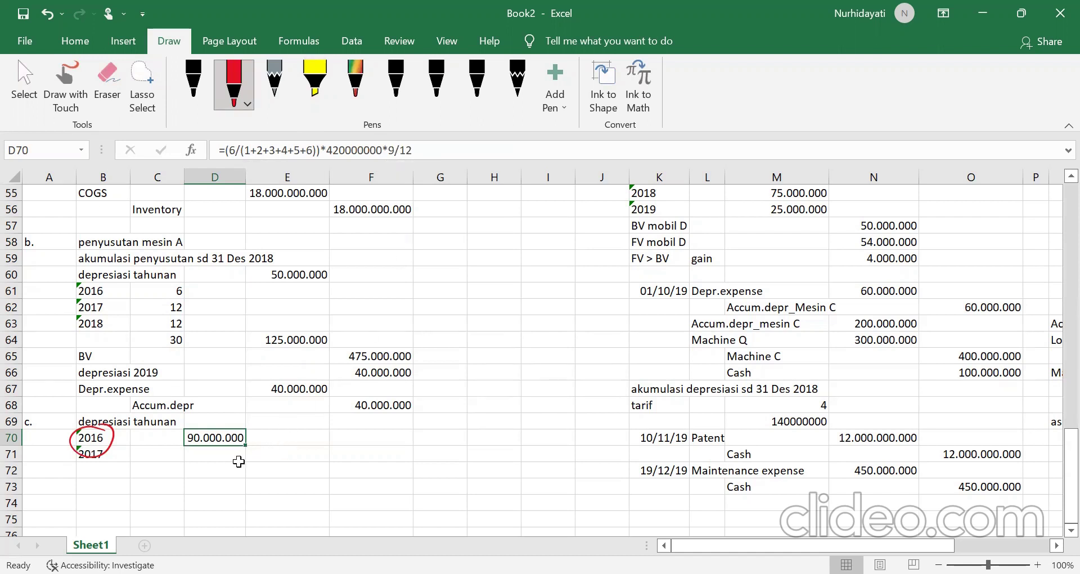
Step: Delete the red ink circle around the 2016 label
left_click(229, 454)
left_click(110, 456)
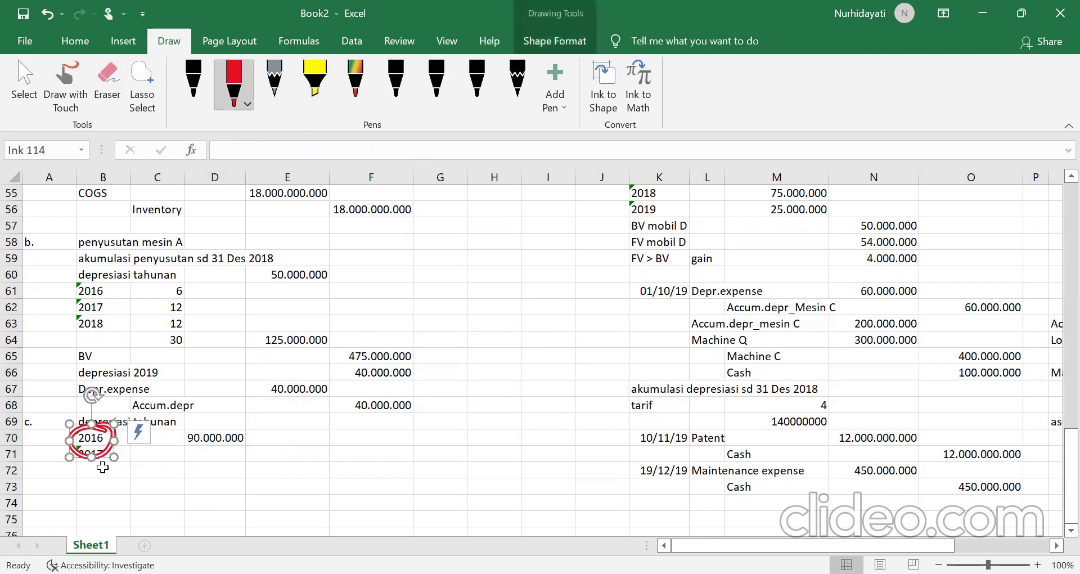
key("Delete")
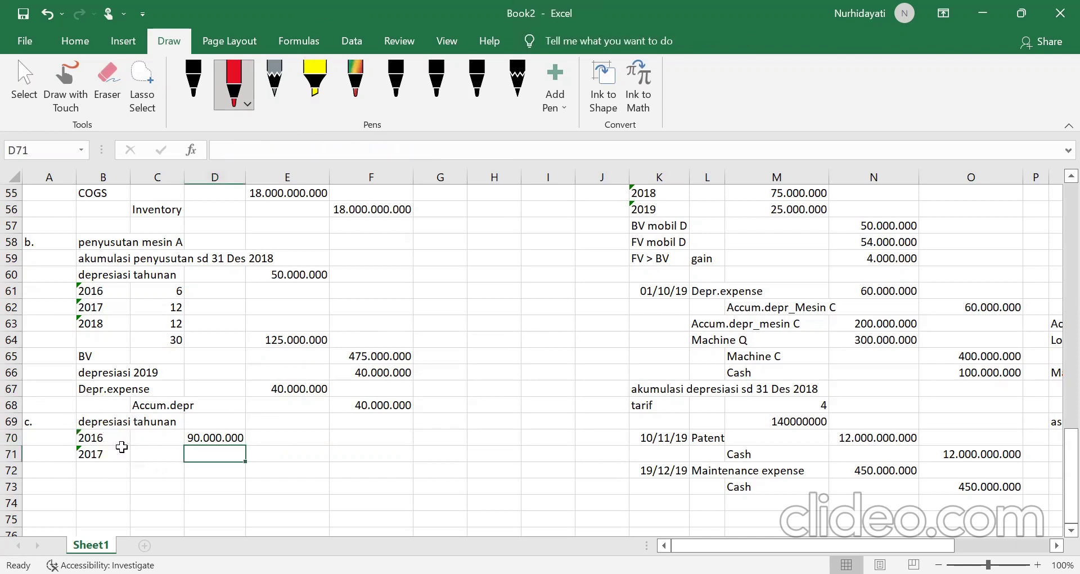
Step: Start the 2017 depreciation formula in D71 with the three-month part ((6/21)*420000000*3/12)
left_click(123, 459)
left_click(207, 459)
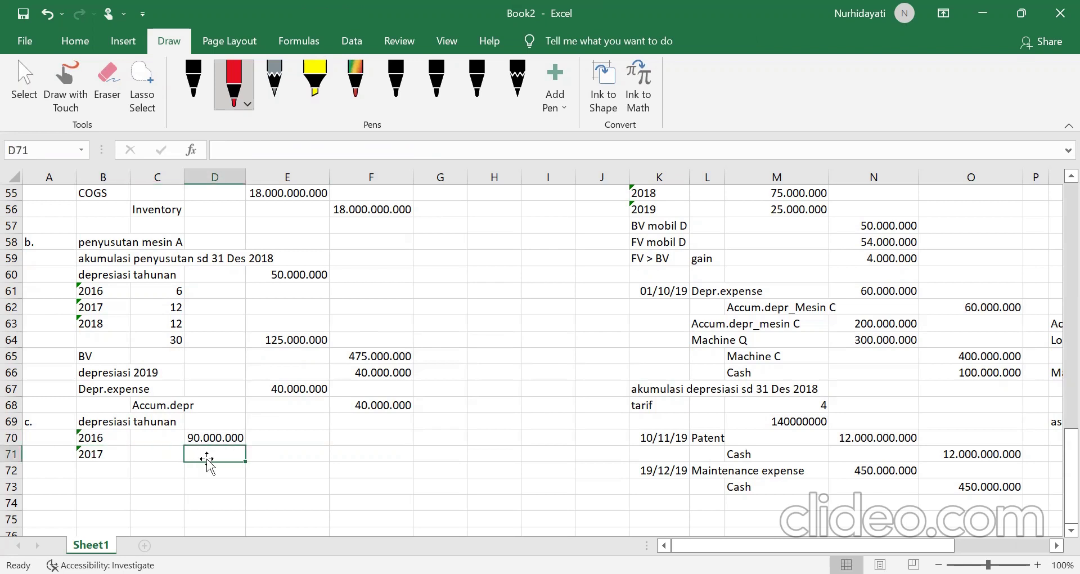
type("=(")
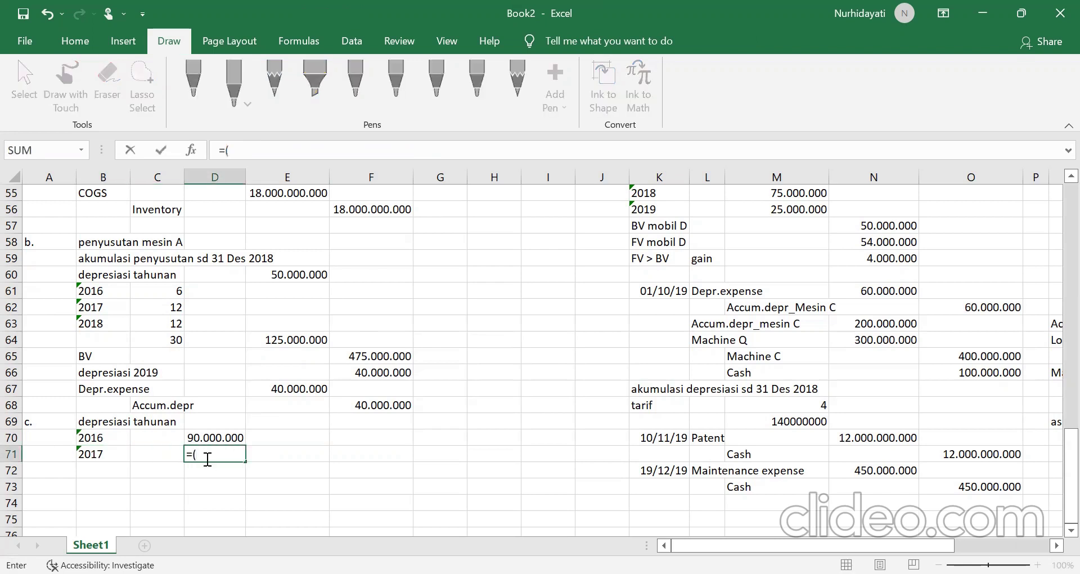
type("6/21)*42")
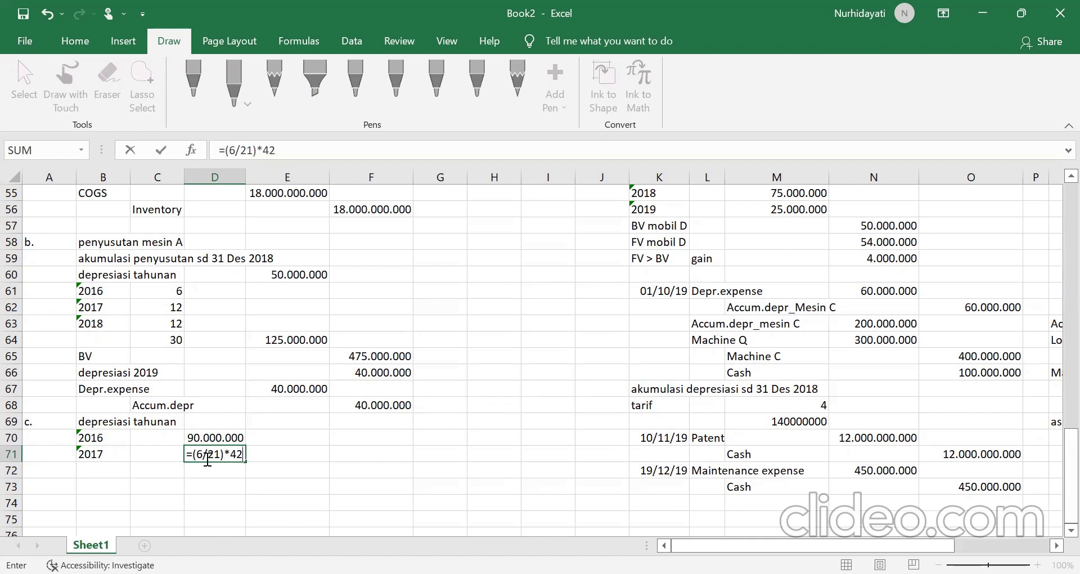
type("0000000*3")
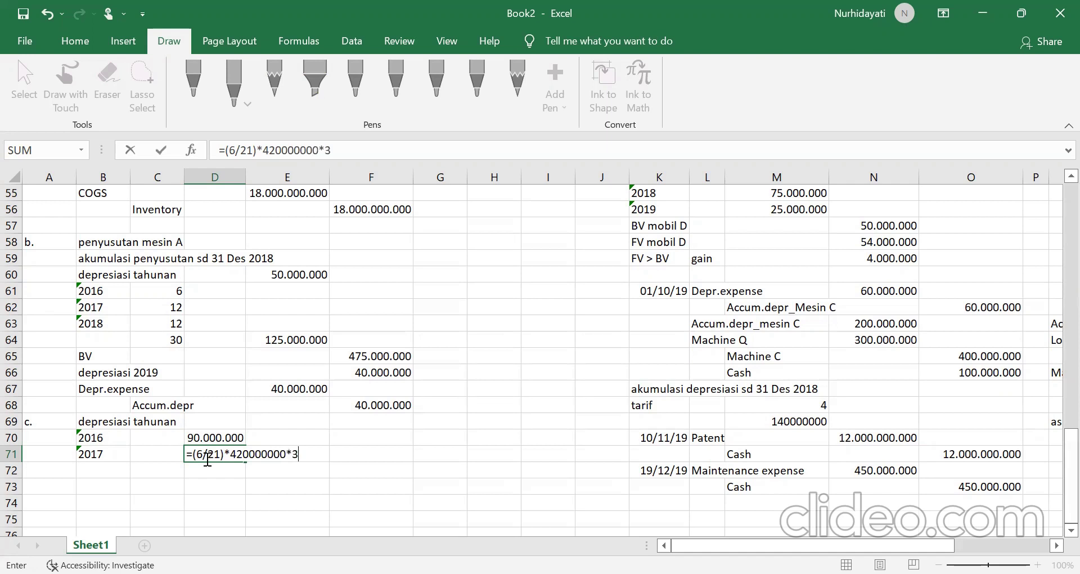
type("/12")
left_click(192, 454)
type("(")
left_click(321, 454)
type(")")
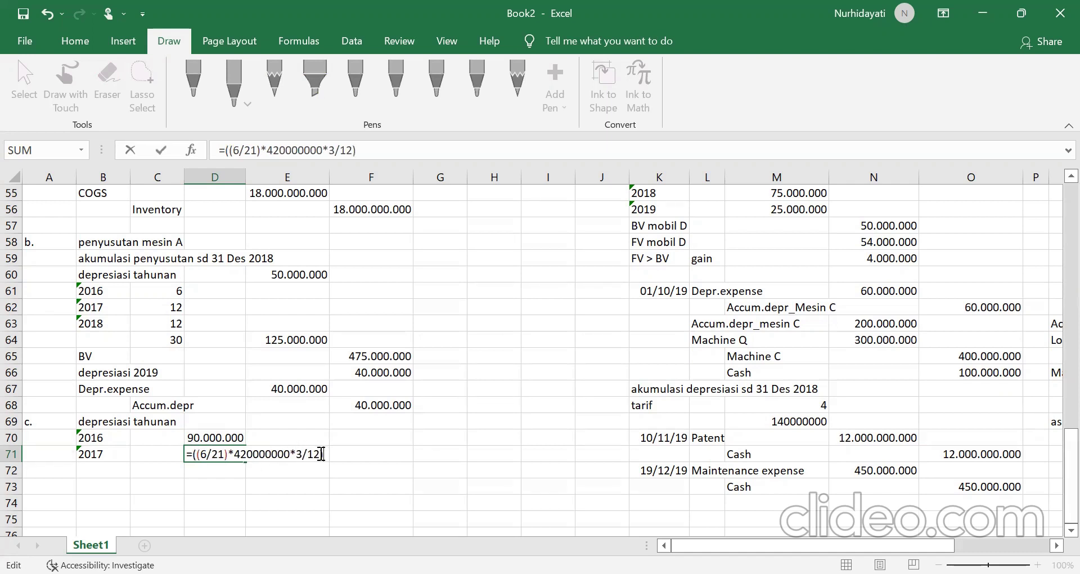
Step: Complete the D71 formula by adding the nine-month part ((5/21)*420000000*9/12)
type("+")
type("(")
type("(5/")
type("21")
type(")")
type("*420")
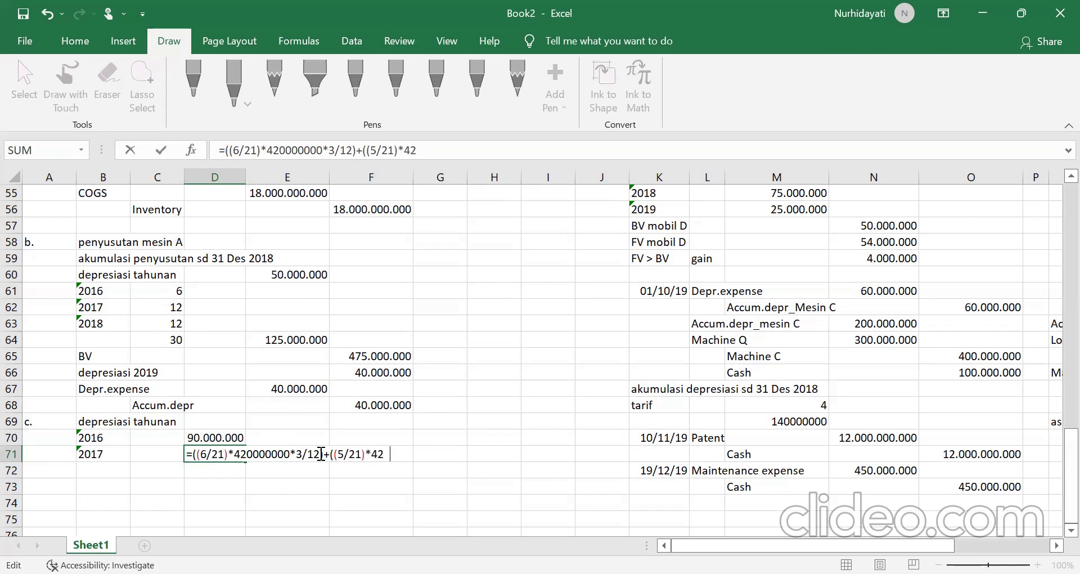
type("000000*")
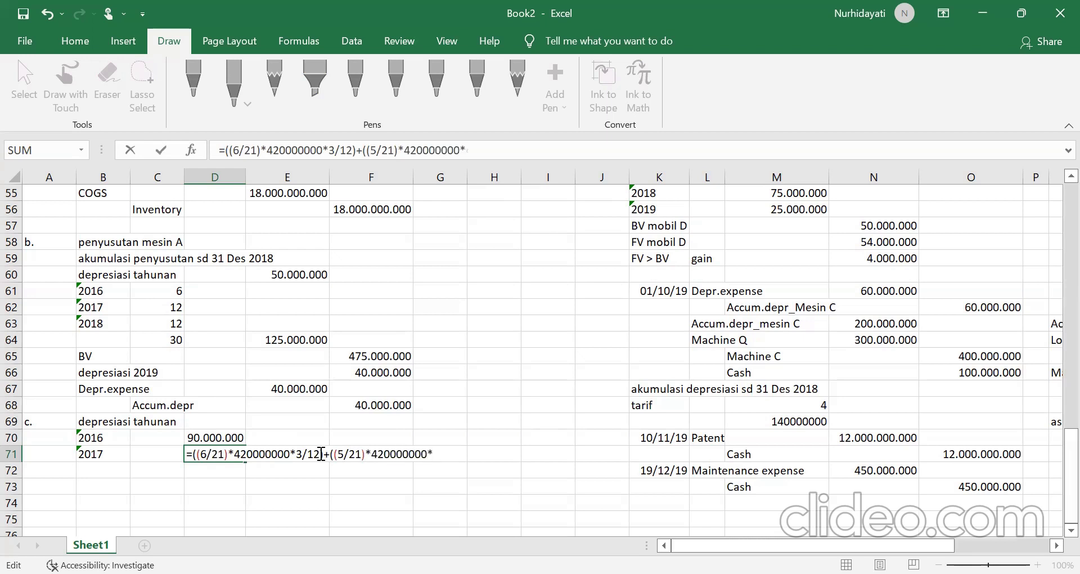
type("9/12)")
key("Return")
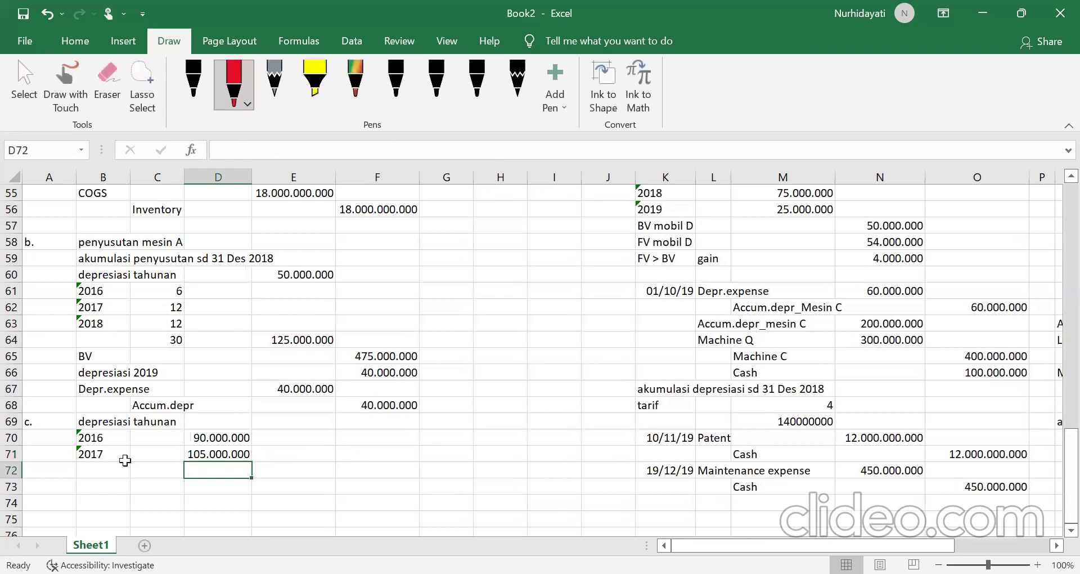
left_click(98, 455)
left_click(198, 456)
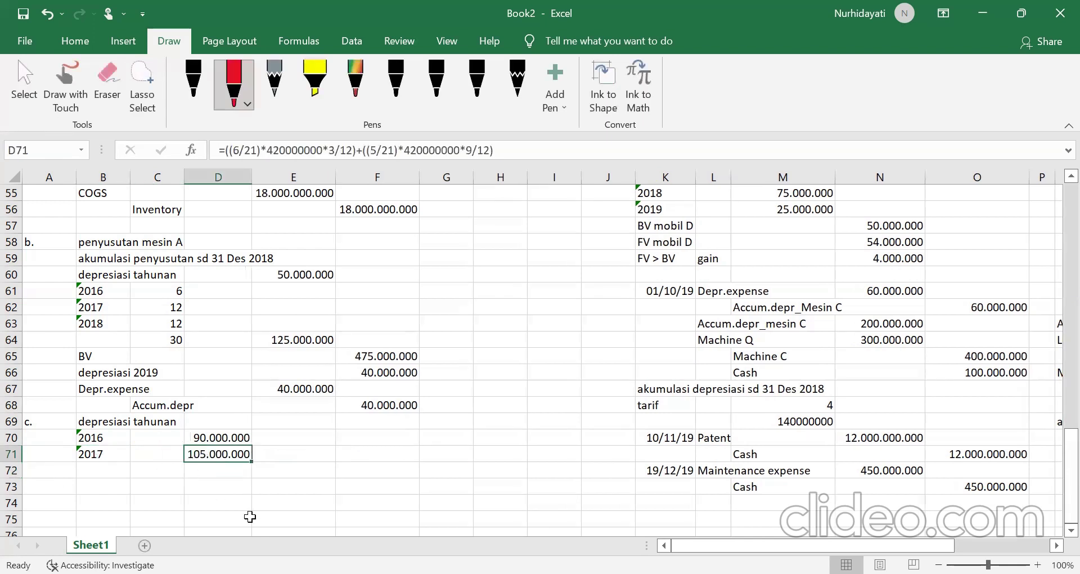
Step: Enter 2018 as a text label in B72, below the 2017 label
left_click(126, 466)
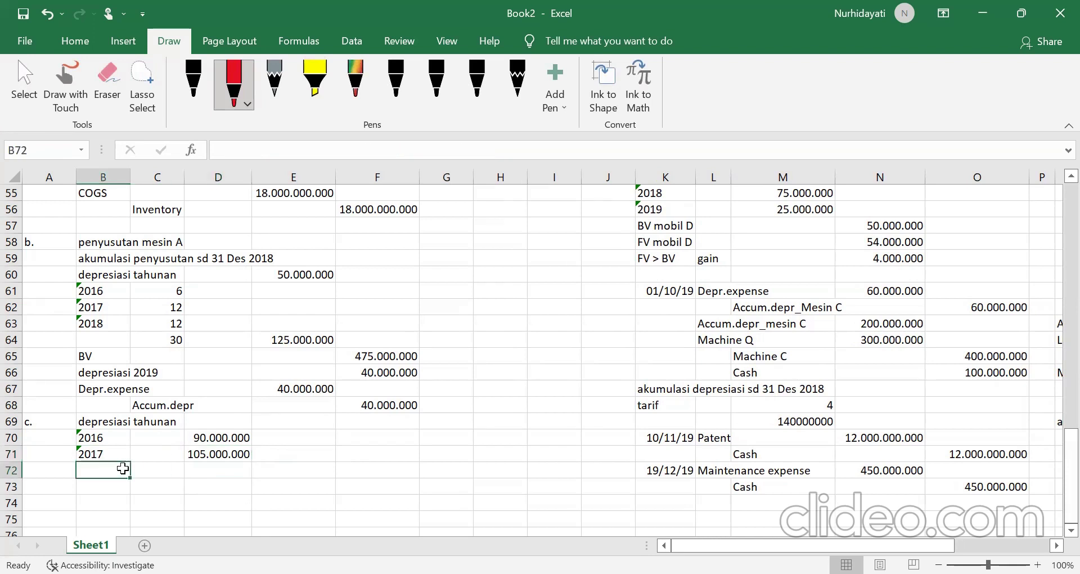
type("'2018")
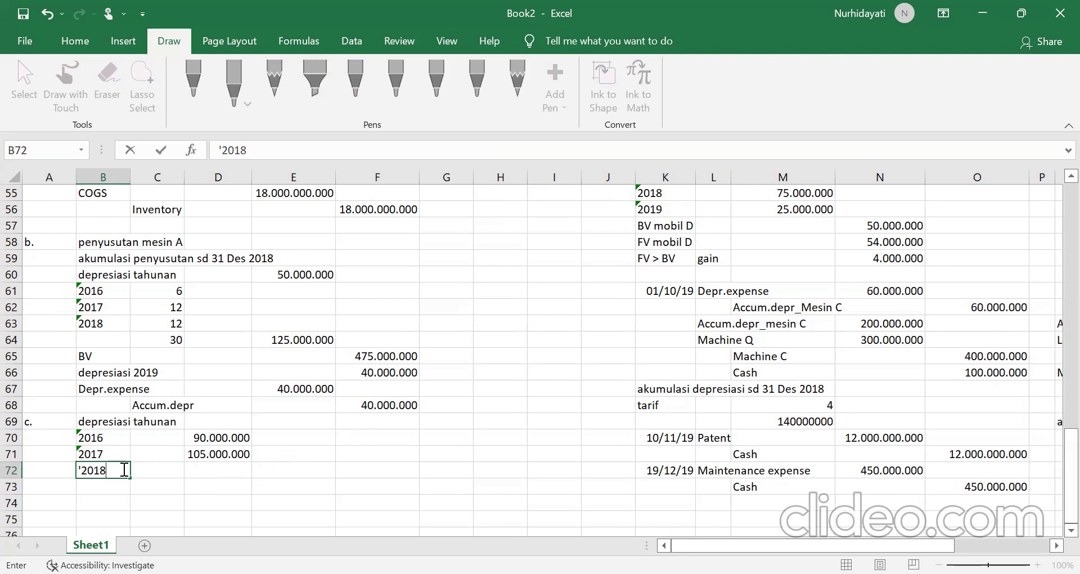
left_click(231, 471)
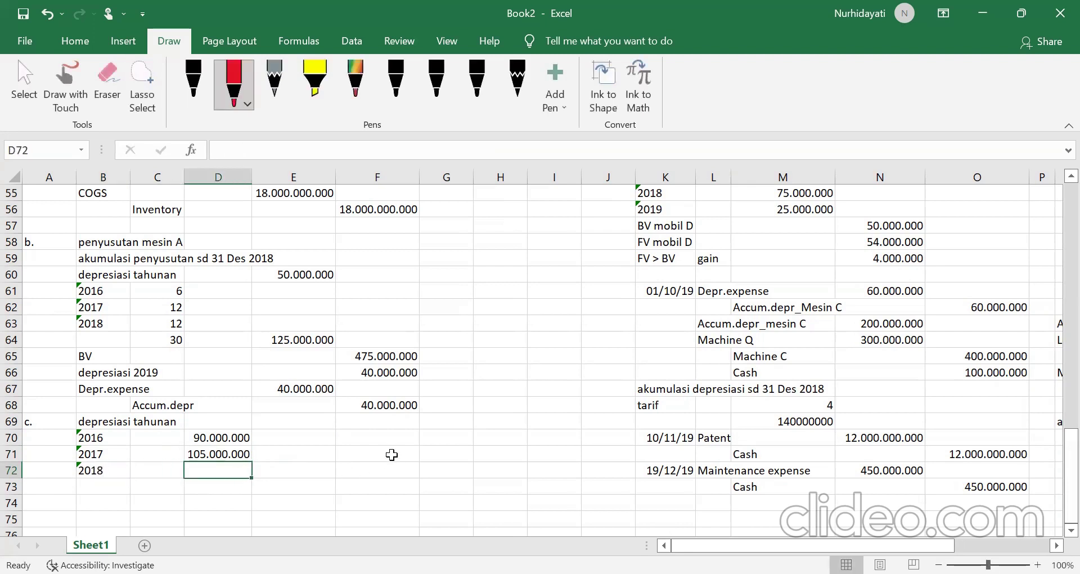
Step: Compute 2018 depreciation in D72 as ((5/21)*420000000*3/12)+((4/21)*420000000*9/12) and review the yearly formulas
type("=")
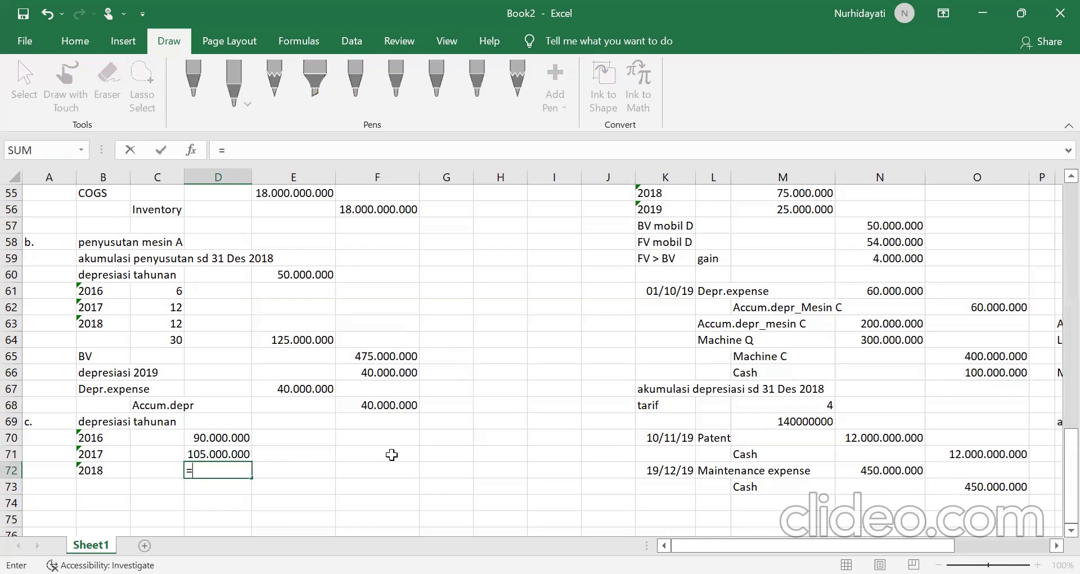
type("(5")
key("BackSpace")
type("(5/21)*420000000")
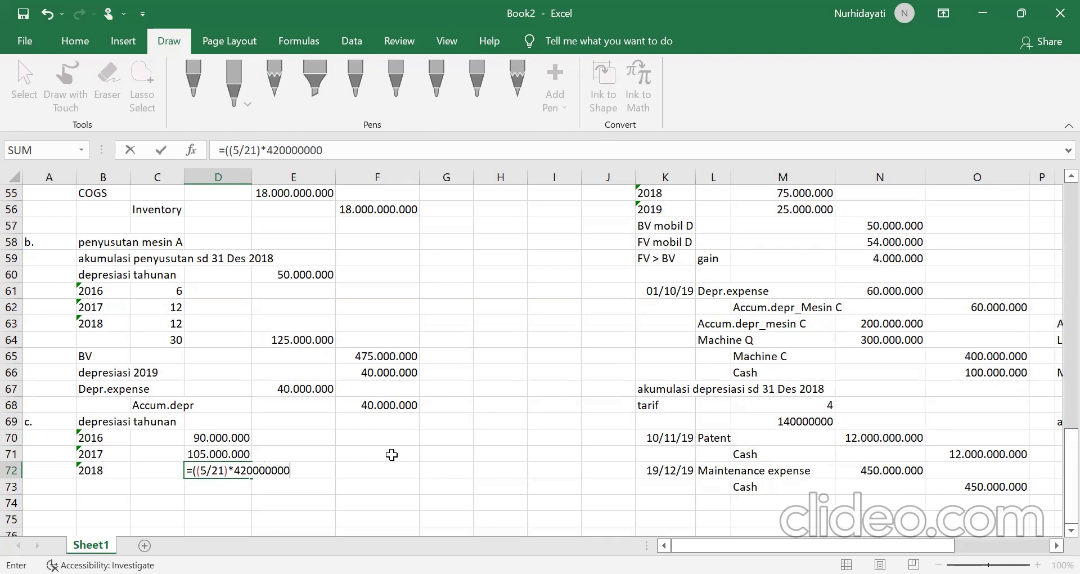
type("*3/12)+((4/21")
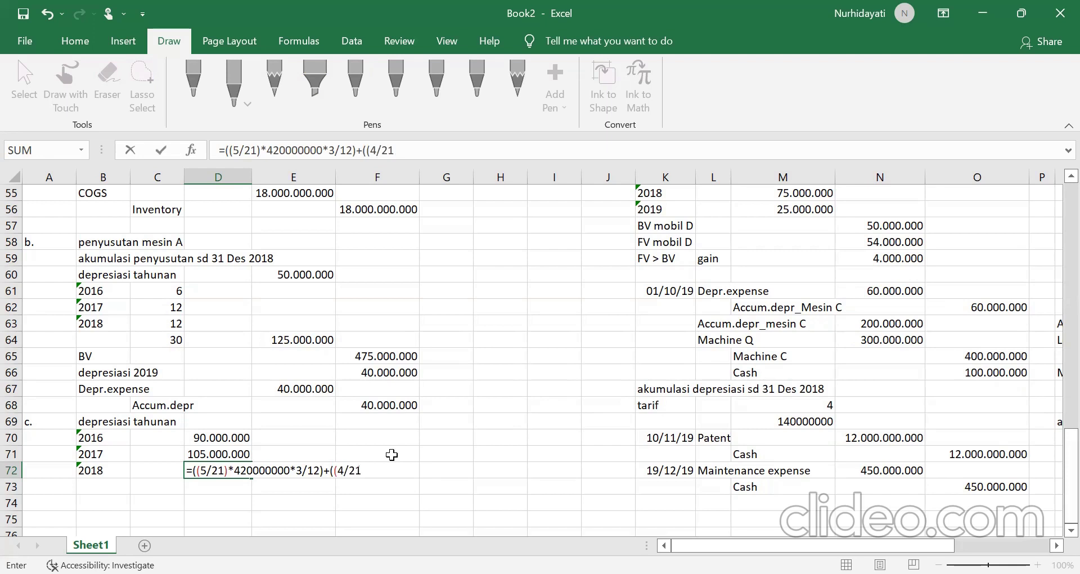
type(")*420000000")
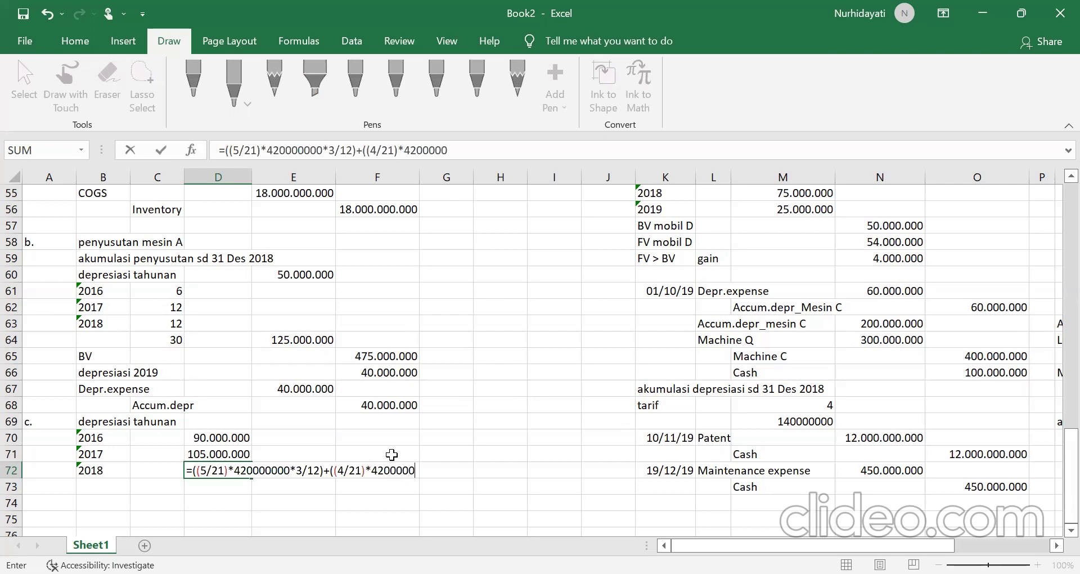
type("*9/12)")
key("Return")
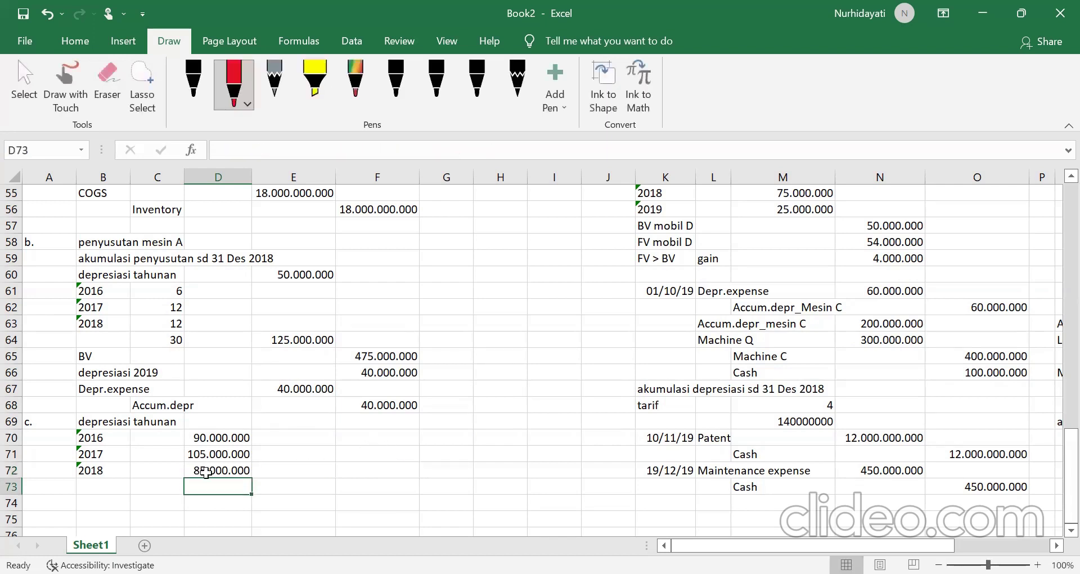
left_click(205, 471)
left_click(215, 454)
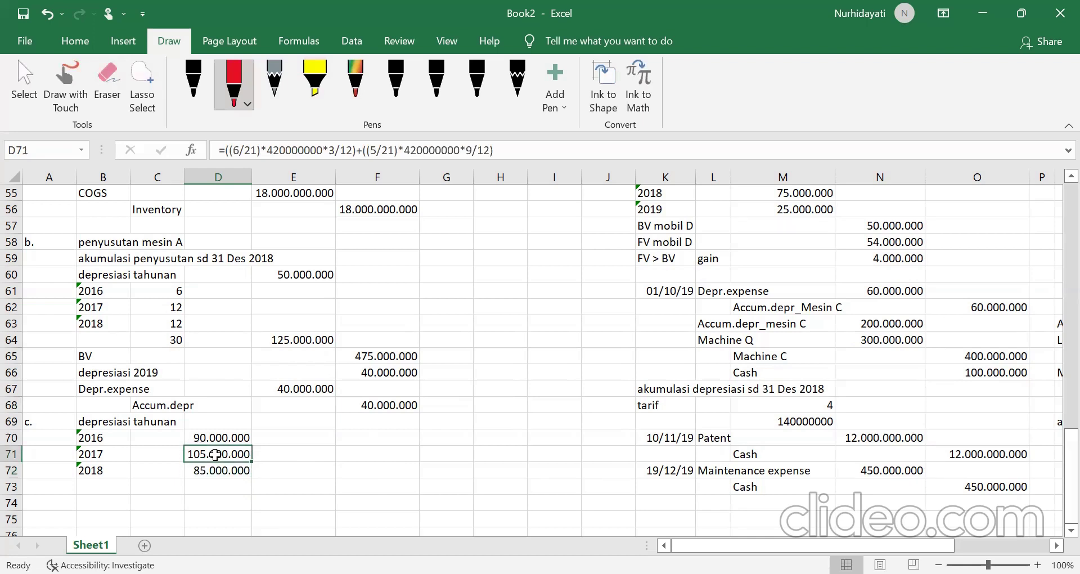
left_click(225, 436)
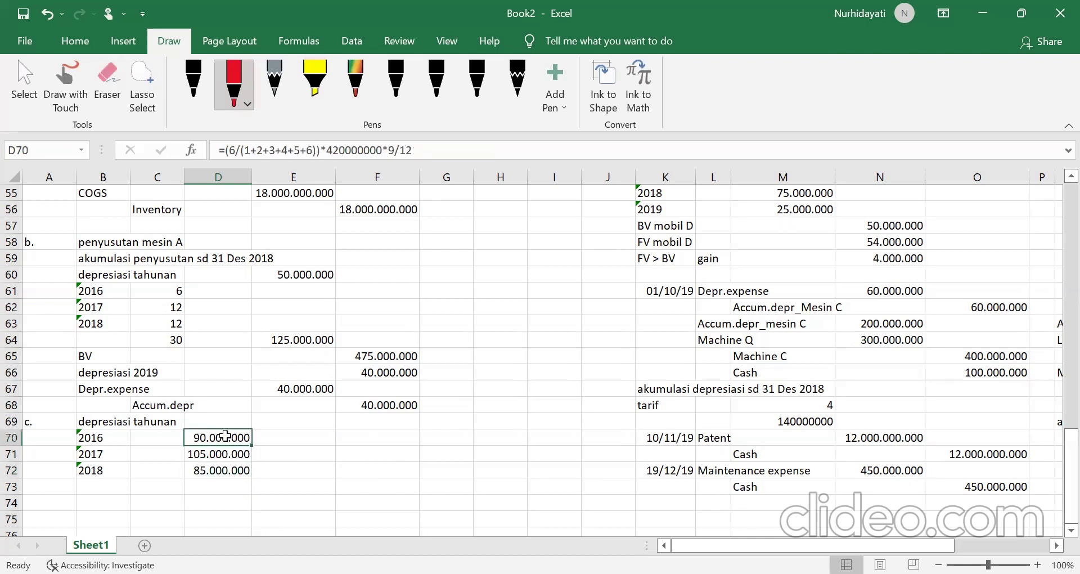
left_click(227, 456)
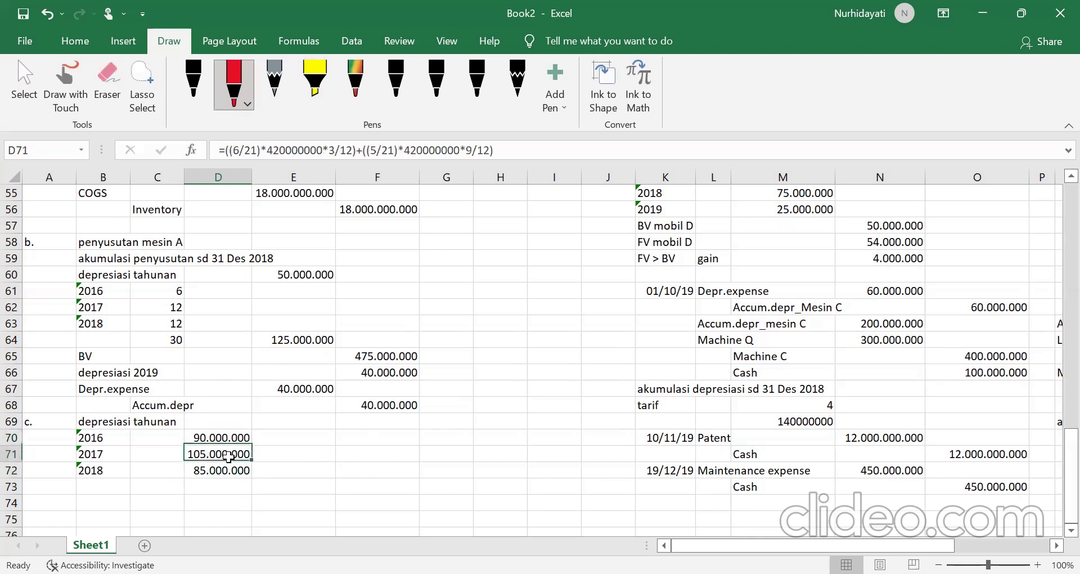
Step: Total the 2016–2018 depreciation amounts D70:D72 with a SUM formula in E73
left_click(244, 475)
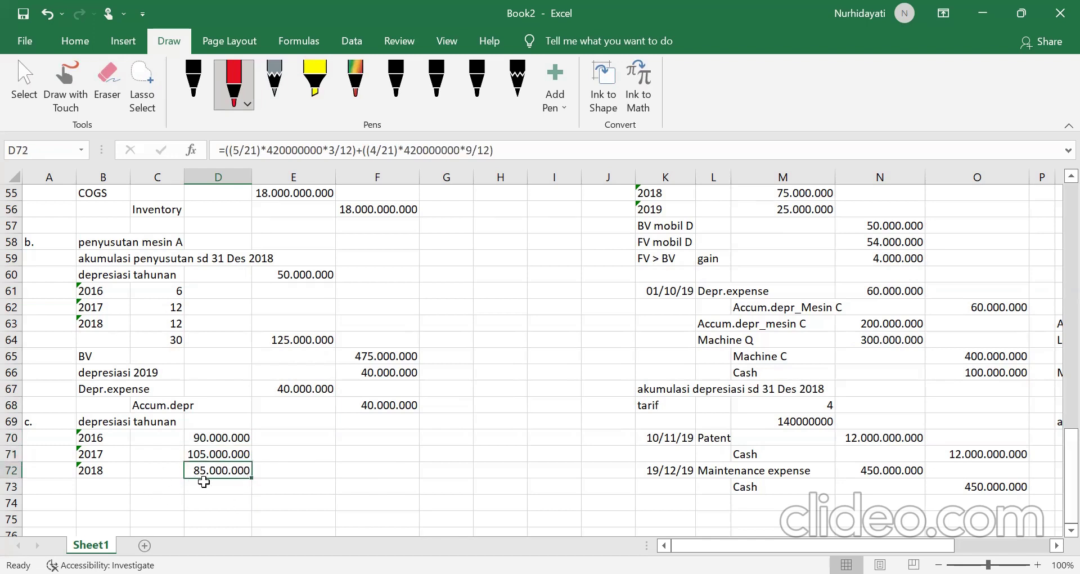
left_click(281, 484)
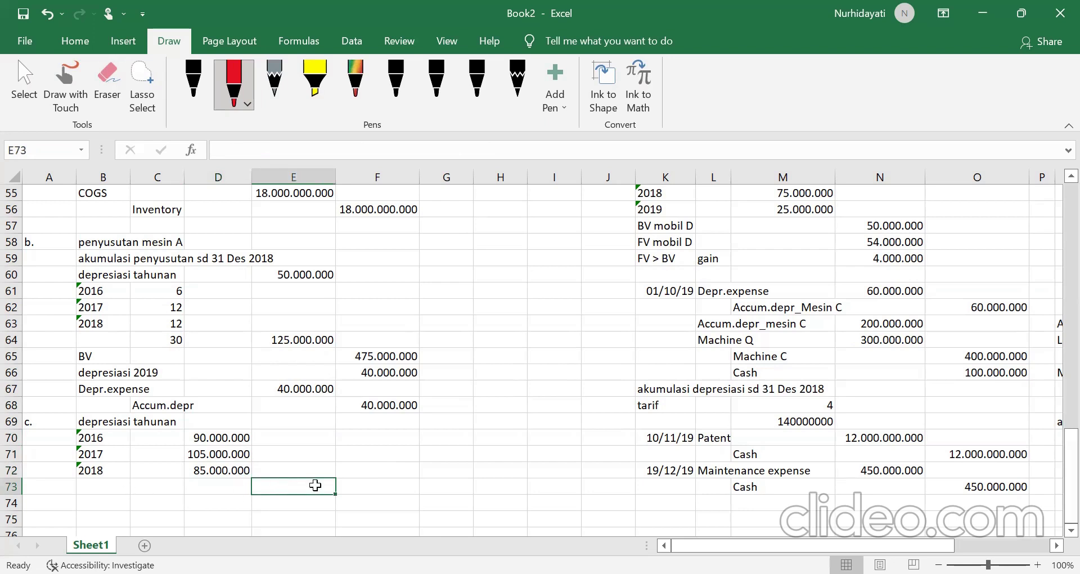
type("=")
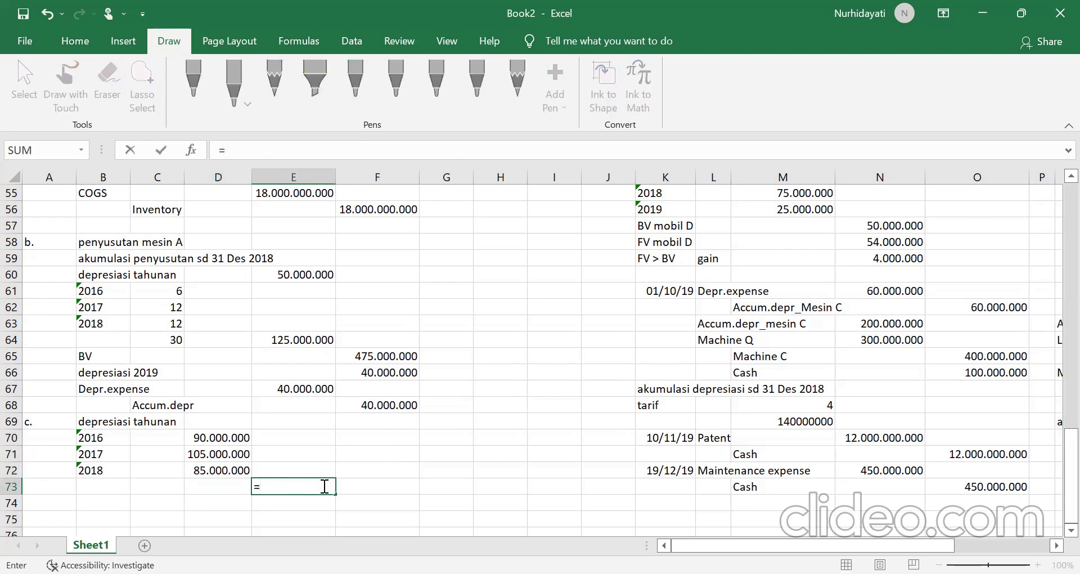
type("sum(")
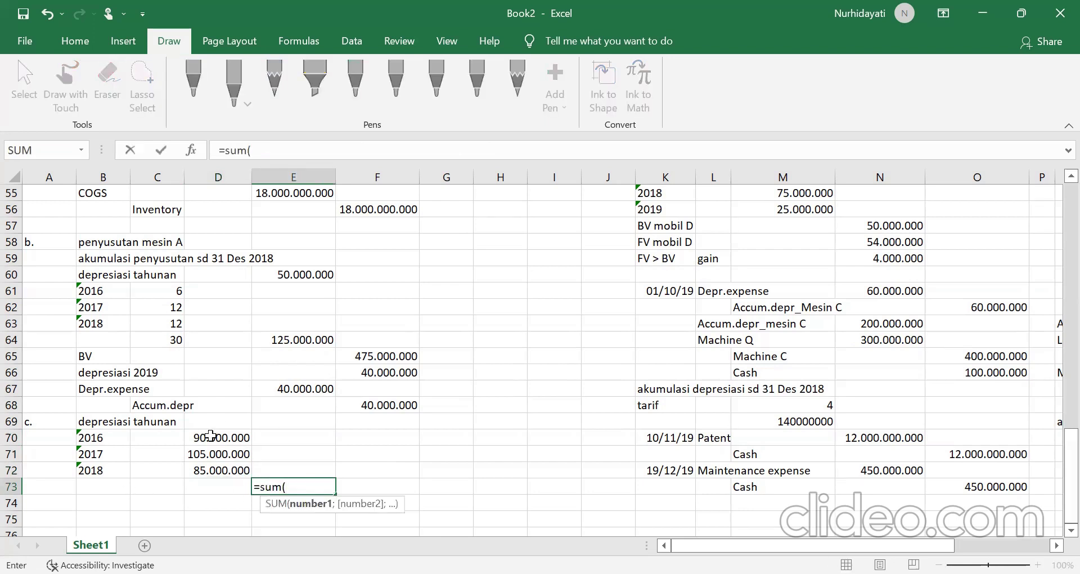
left_click_drag(211, 434, 217, 453)
key("shift+Down")
key("Return")
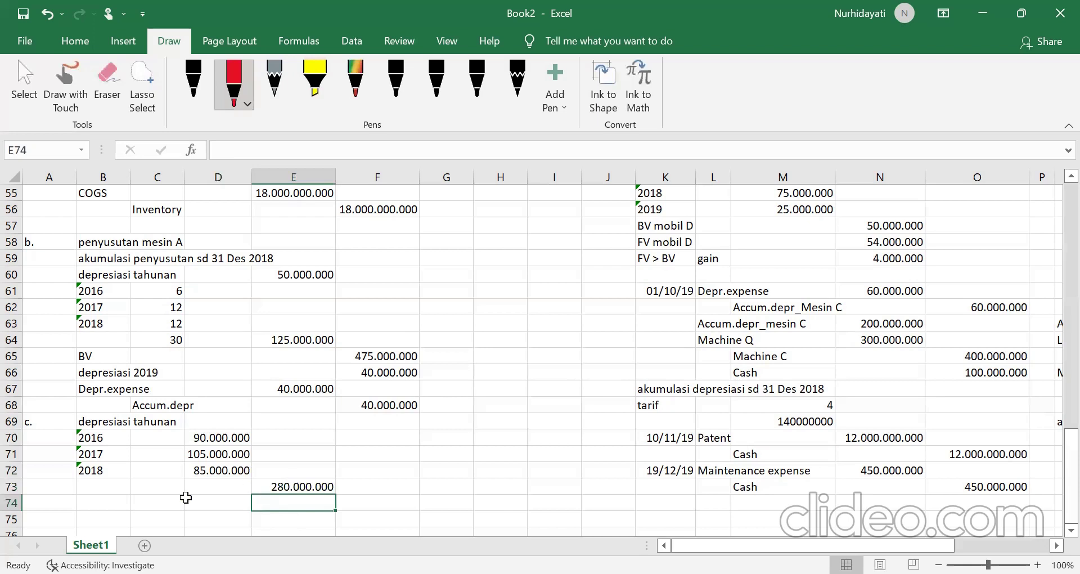
Step: Enter the label "BV awal 2019" in B74, below the yearly depreciation rows
left_click(109, 498)
type("BV ")
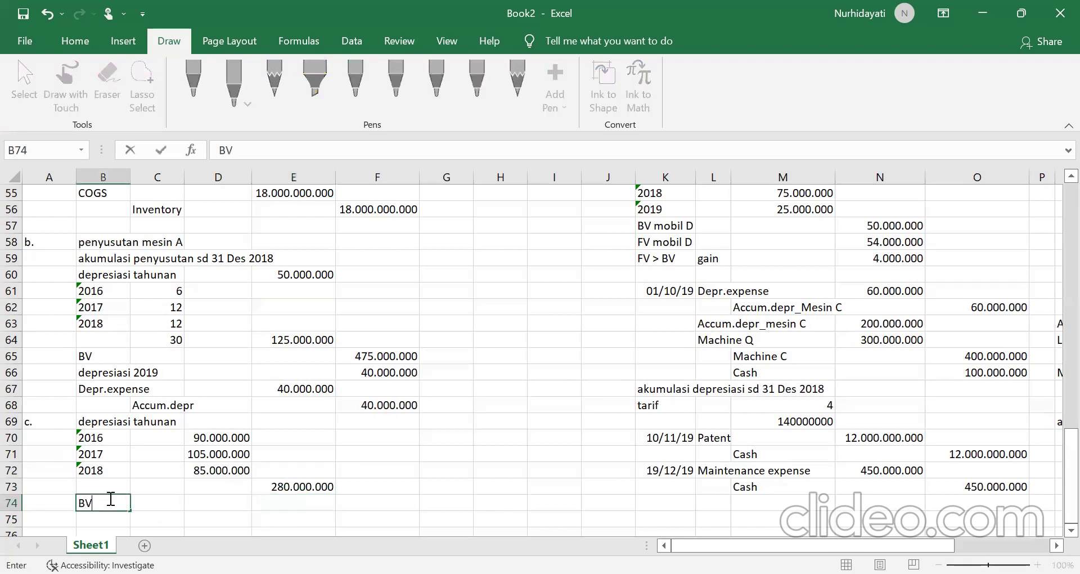
type("awal 2019")
key("Right")
key("Right")
key("Right")
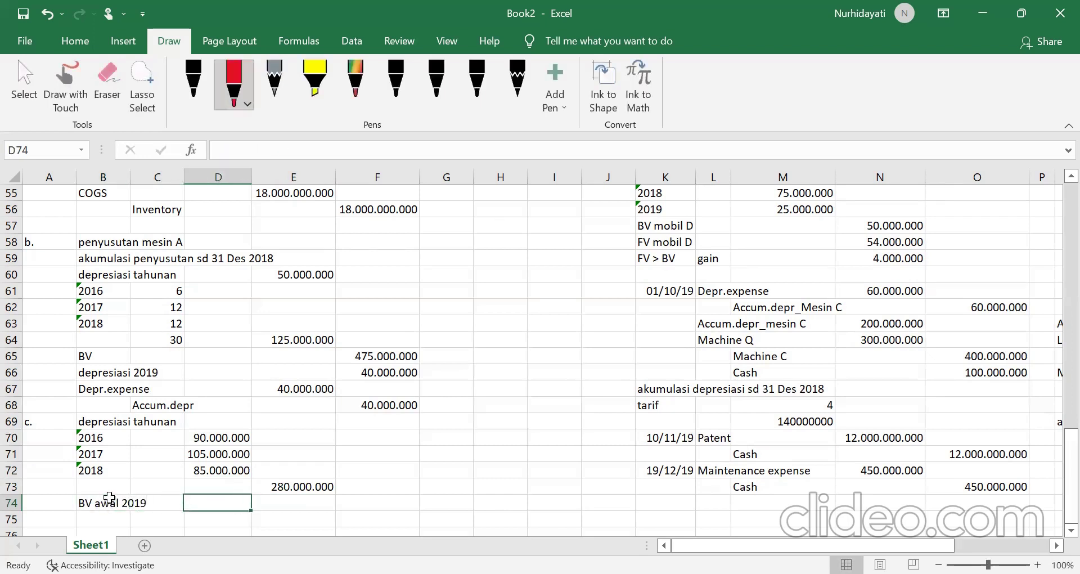
Step: Compute Mesin B's book value in E74 as its cost minus accumulated depreciation, =500000000-E73
type("=")
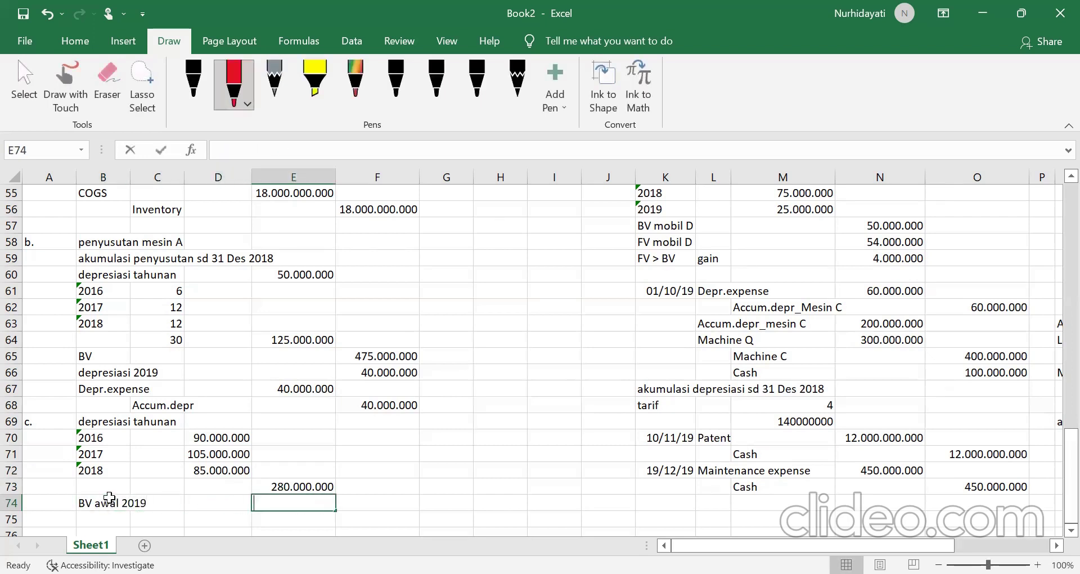
scroll(129, 485, "up", 11)
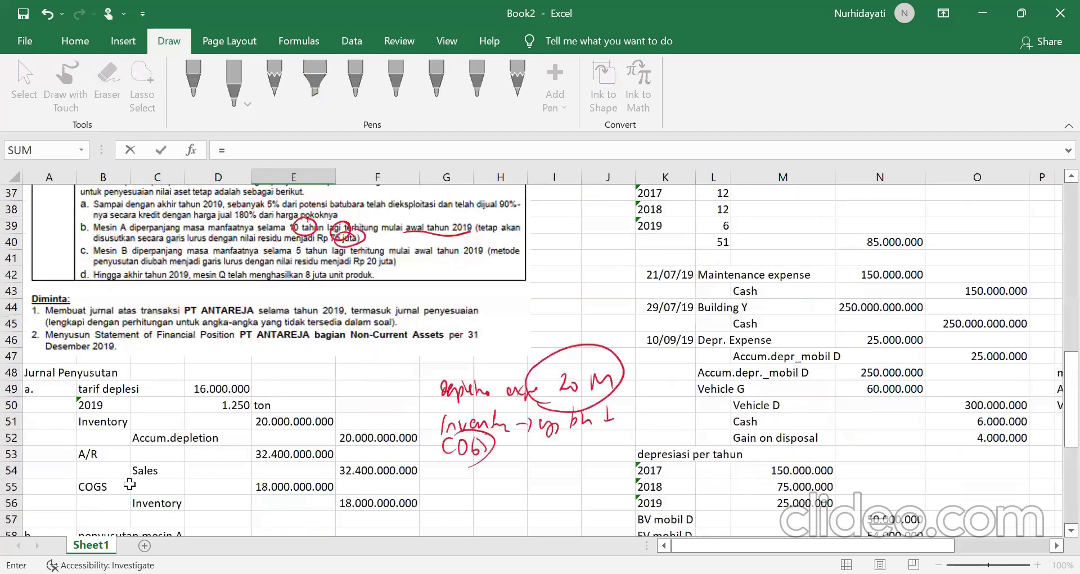
scroll(166, 345, "up", 7)
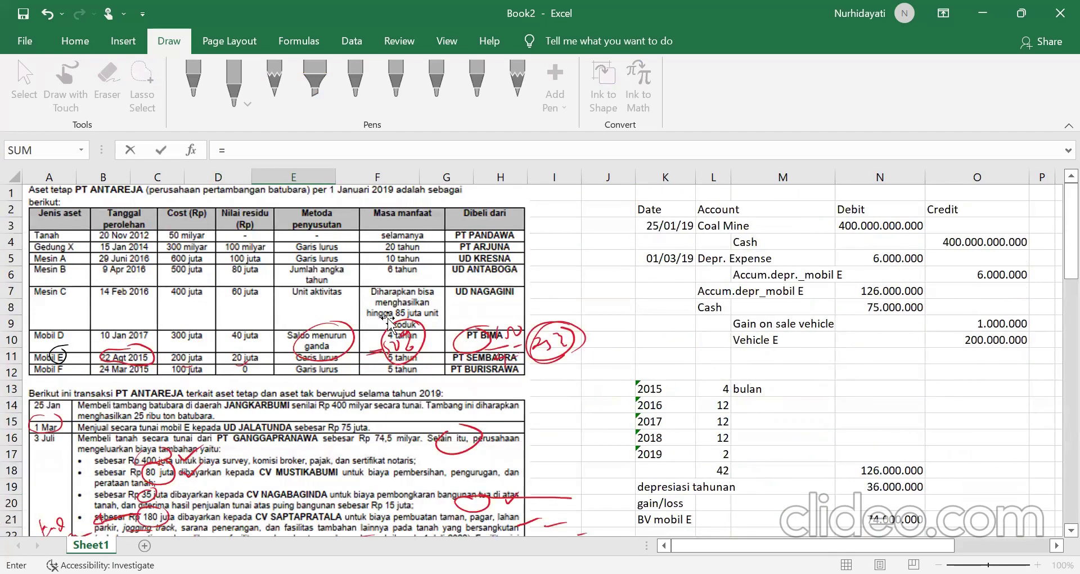
scroll(390, 324, "down", 11)
scroll(465, 413, "down", 9)
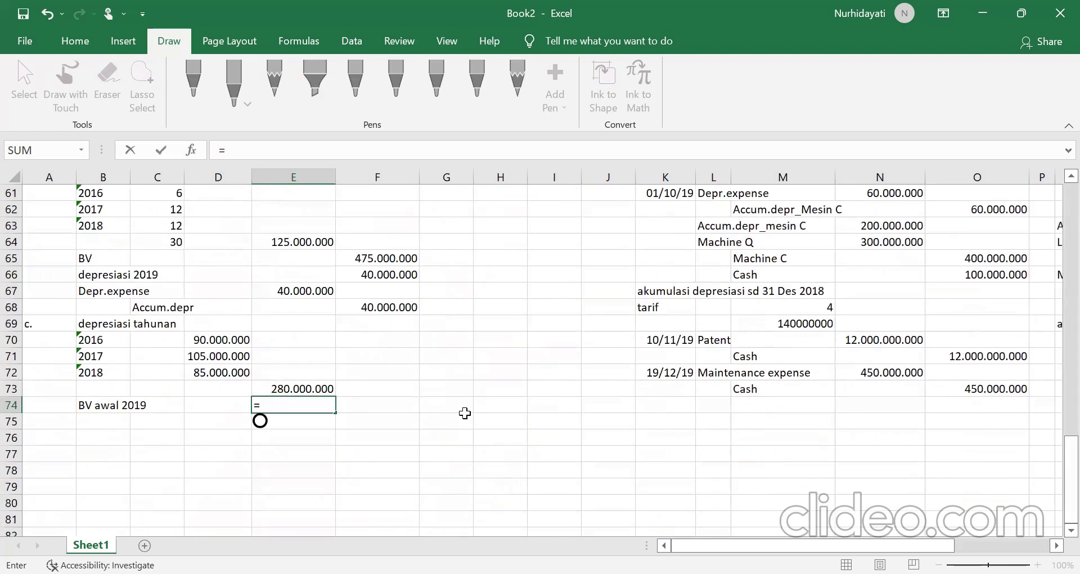
type("500000000")
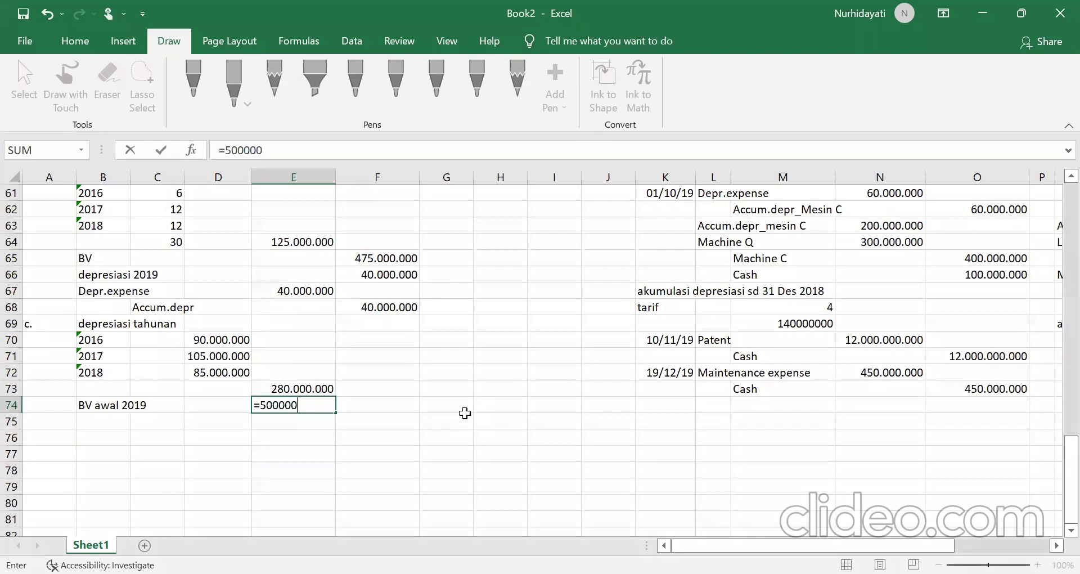
type("-")
left_click(300, 386)
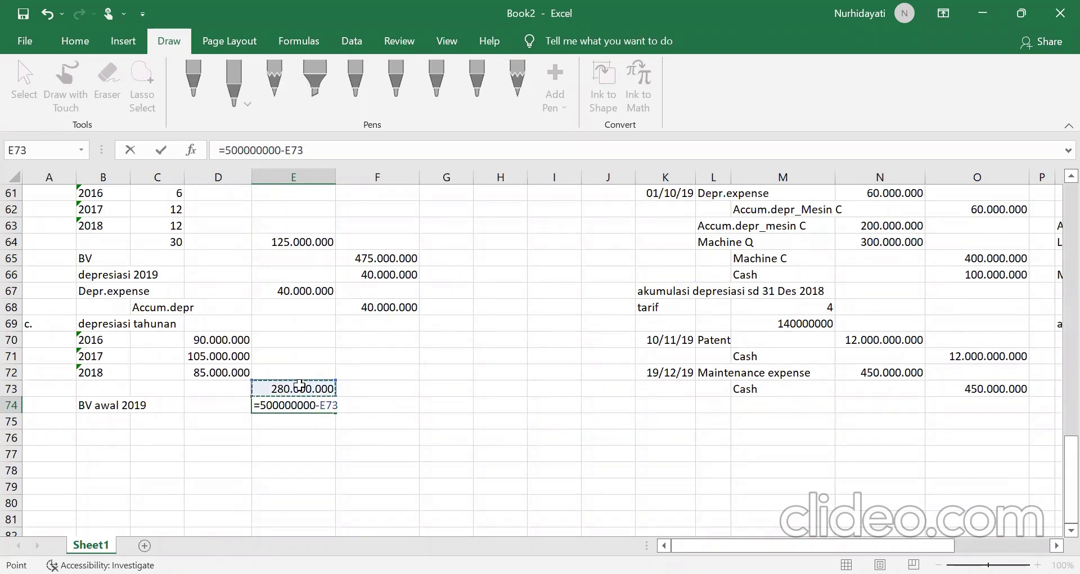
key("Return")
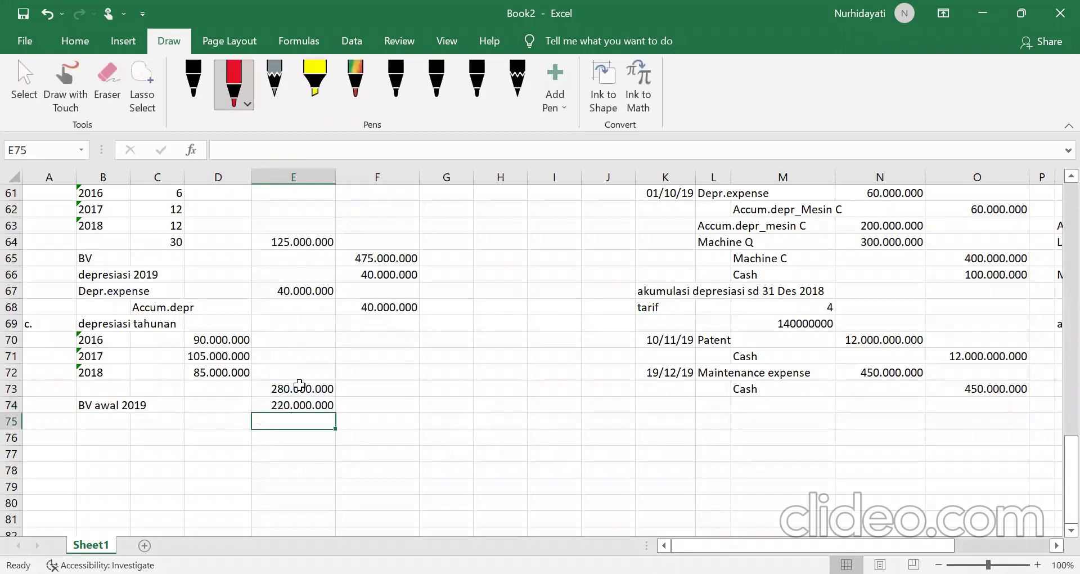
left_click(332, 404)
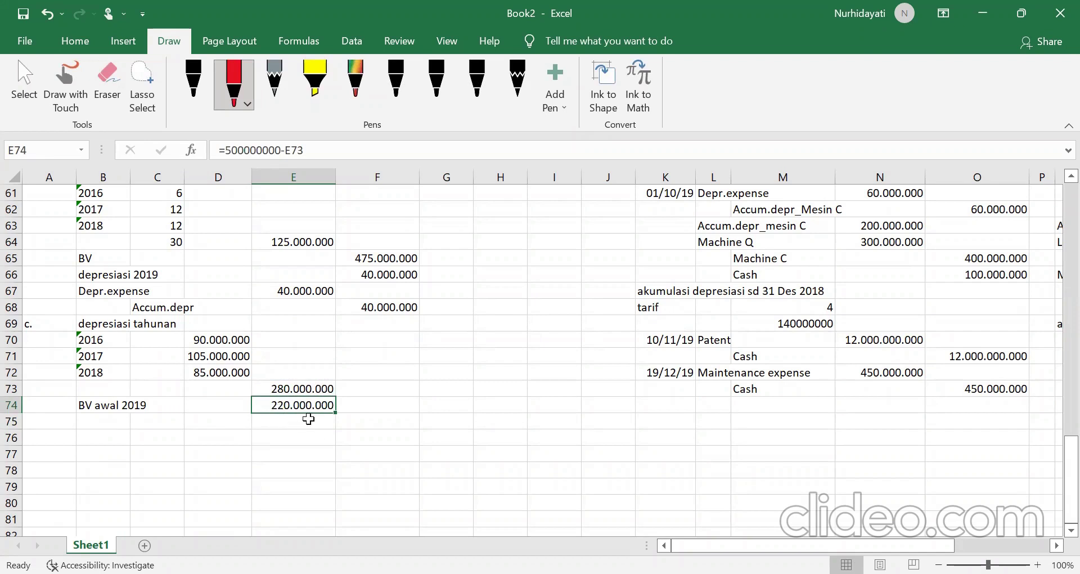
Step: Enter the journal accounts Depr.expense in B75 and, indented one column, Accum.depr in C76
left_click(123, 423)
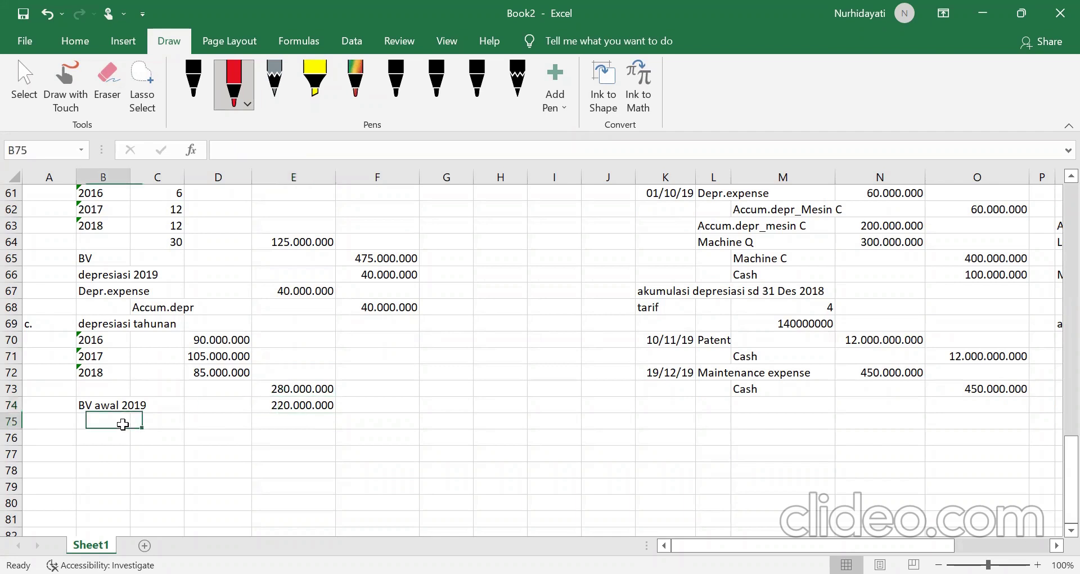
type("Depr")
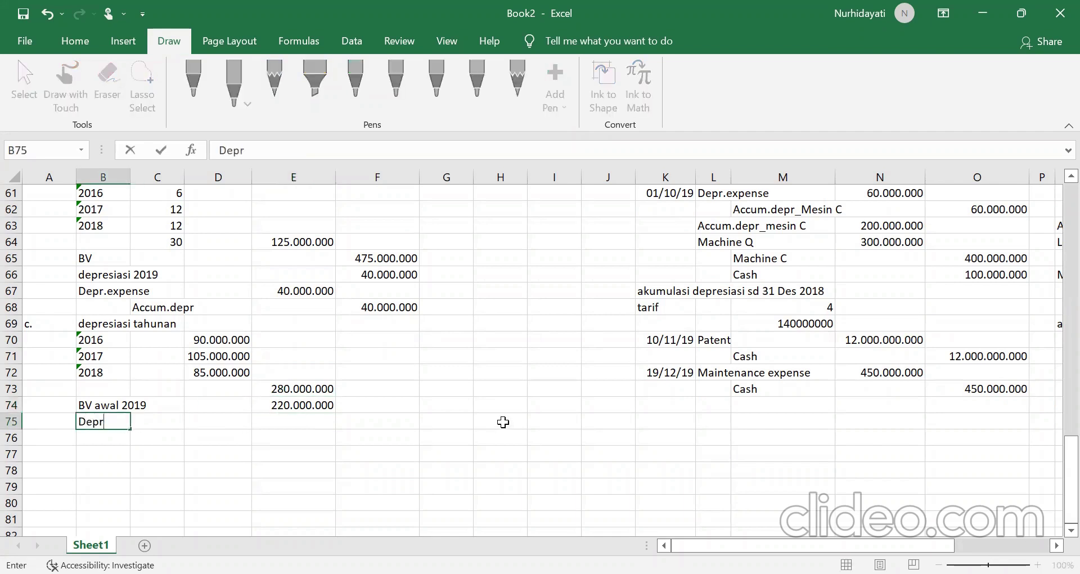
type("/expense")
key("Return")
key("Right")
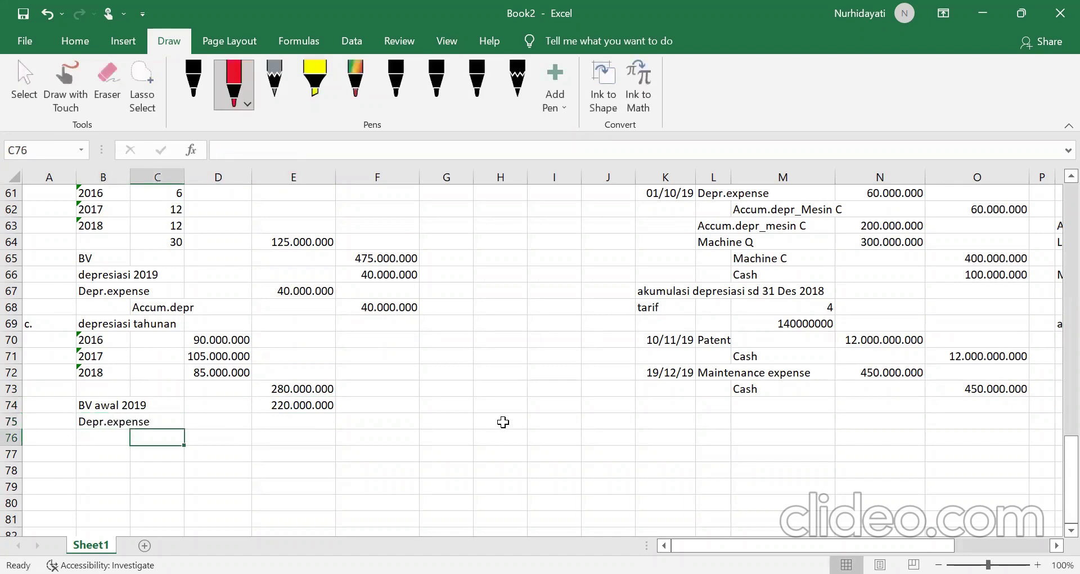
type("Accum.depe")
key("BackSpace")
type("r")
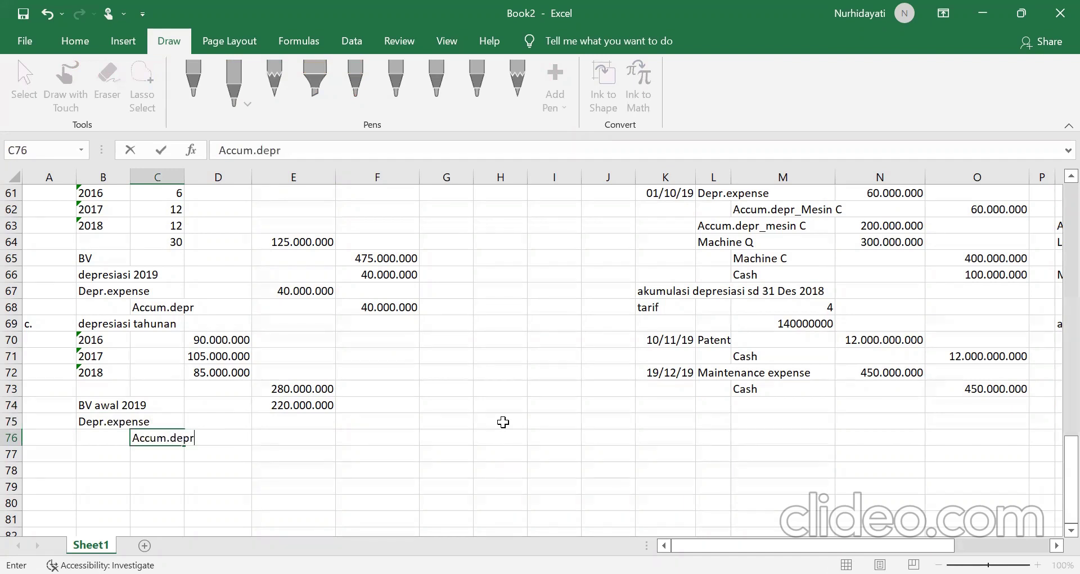
Step: Start the depreciation expense formula in E75 by subtracting the 20000000 residual value from E74 inside parentheses
key("Up")
key("Right")
key("Right")
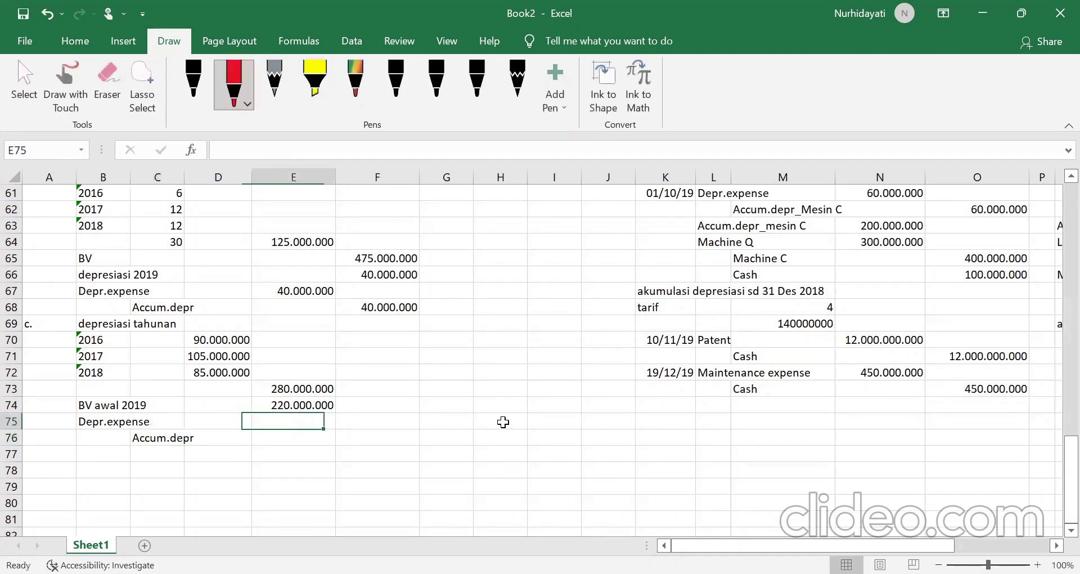
type("=")
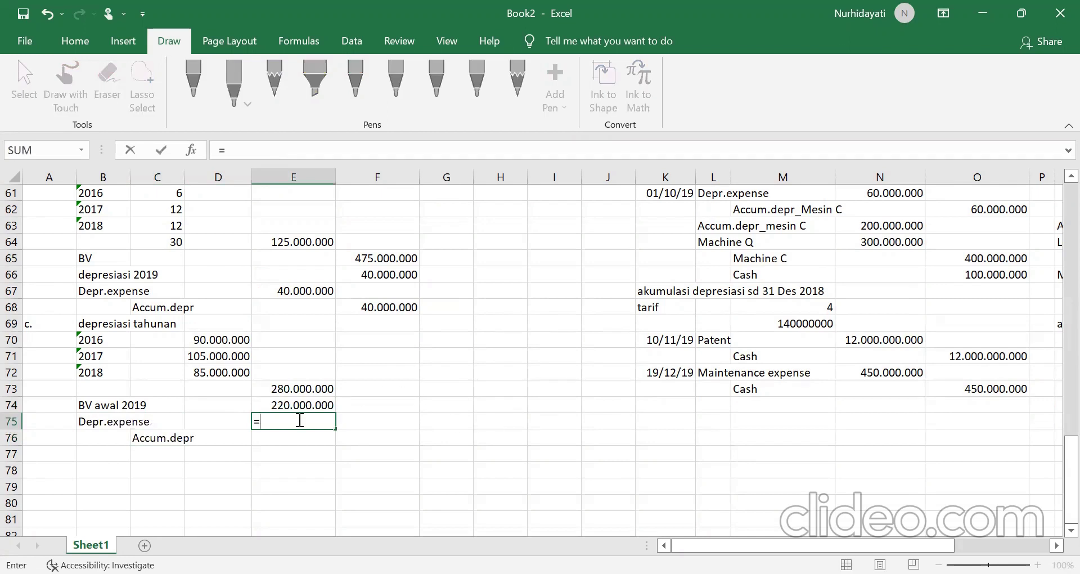
left_click(290, 404)
left_click(260, 421)
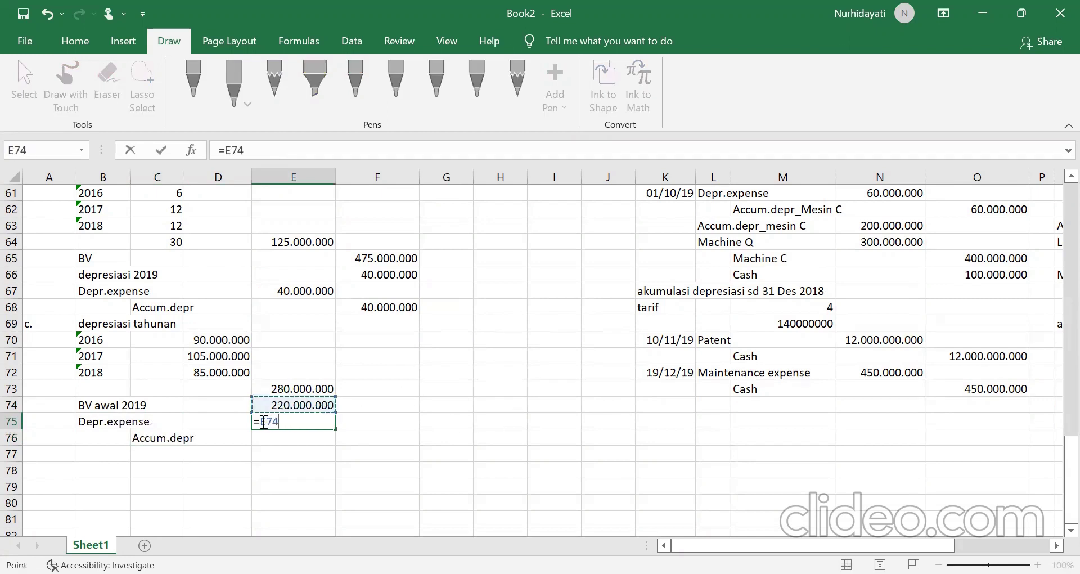
type("(")
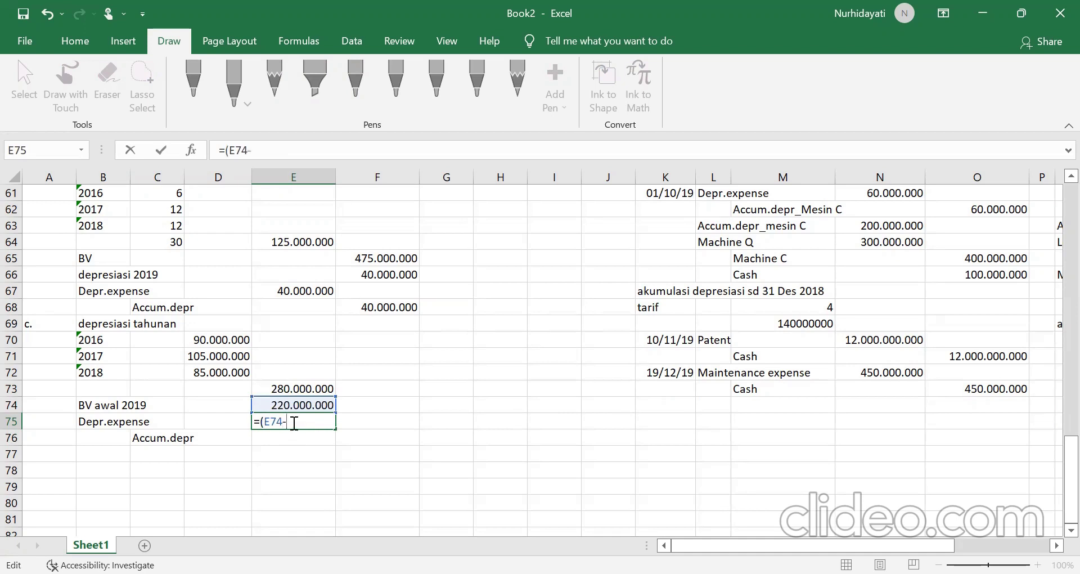
scroll(294, 422, "up", 10)
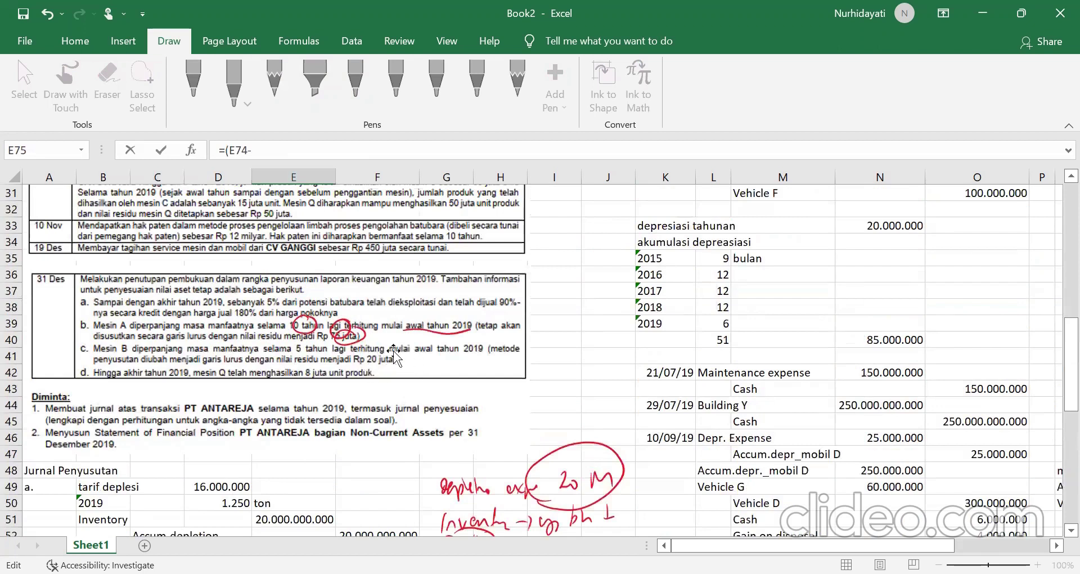
scroll(507, 424, "down", 9)
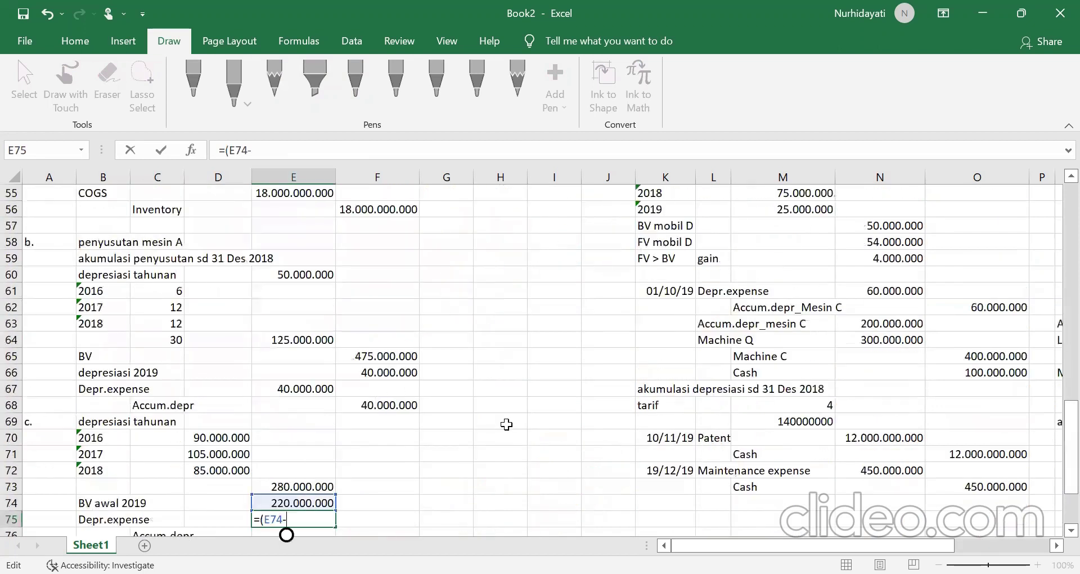
type("20000000")
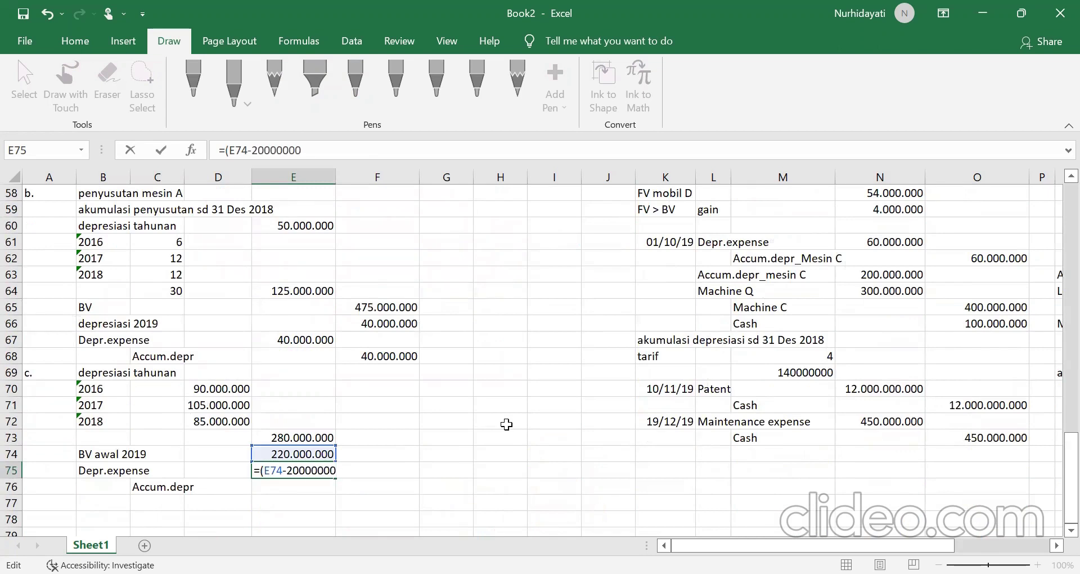
Step: Complete the E75 formula by closing the parenthesis and dividing by the extended useful life of 5 years
type(")*")
key("BackSpace")
type("/")
scroll(507, 424, "up", 9)
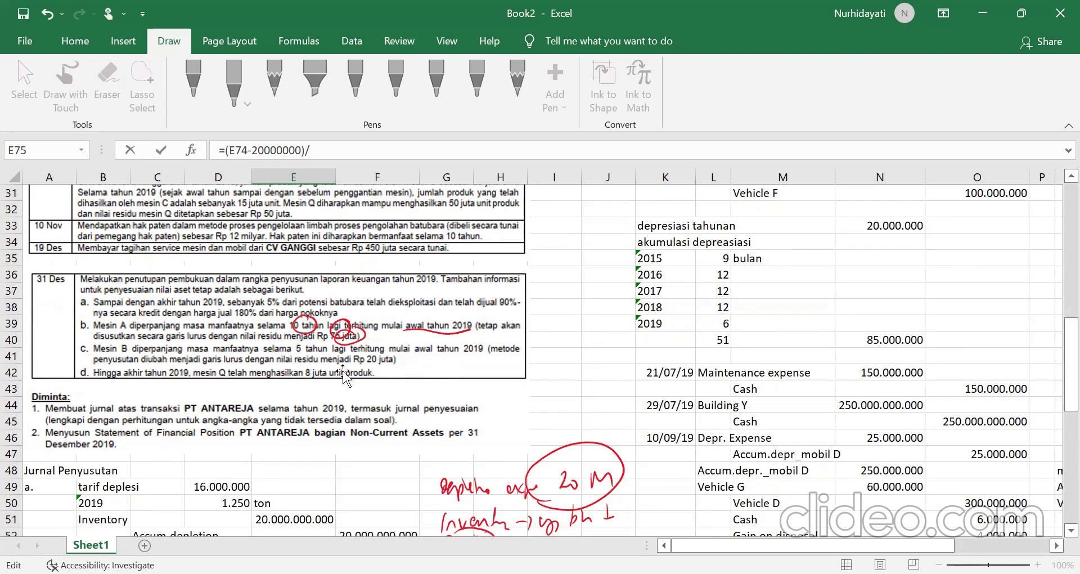
scroll(444, 384, "down", 12)
type("5")
key("Return")
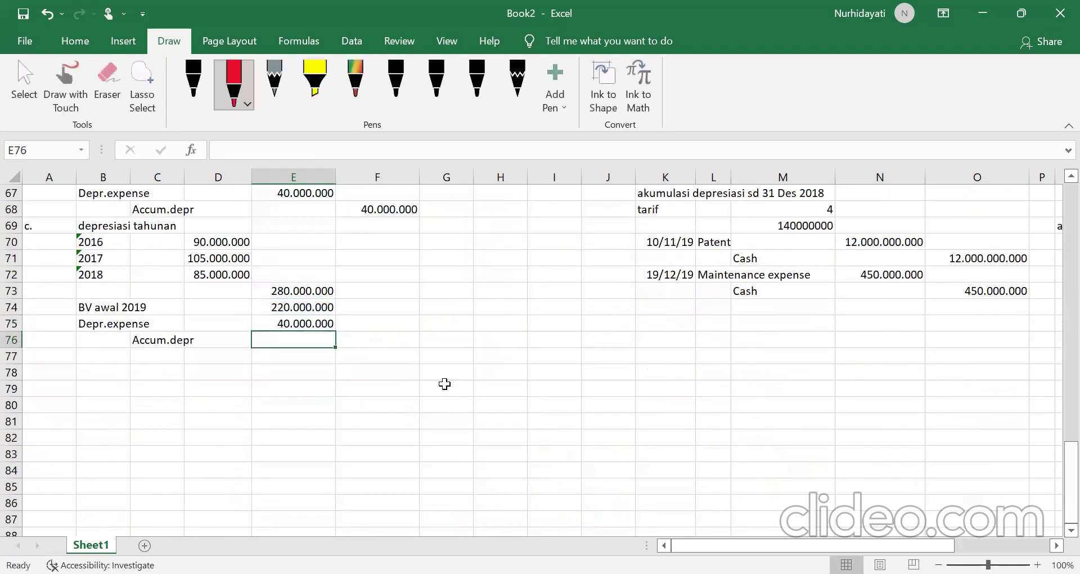
Step: Link the Accum.depr credit in F76 to the expense amount with =E75
left_click(377, 339)
type("=")
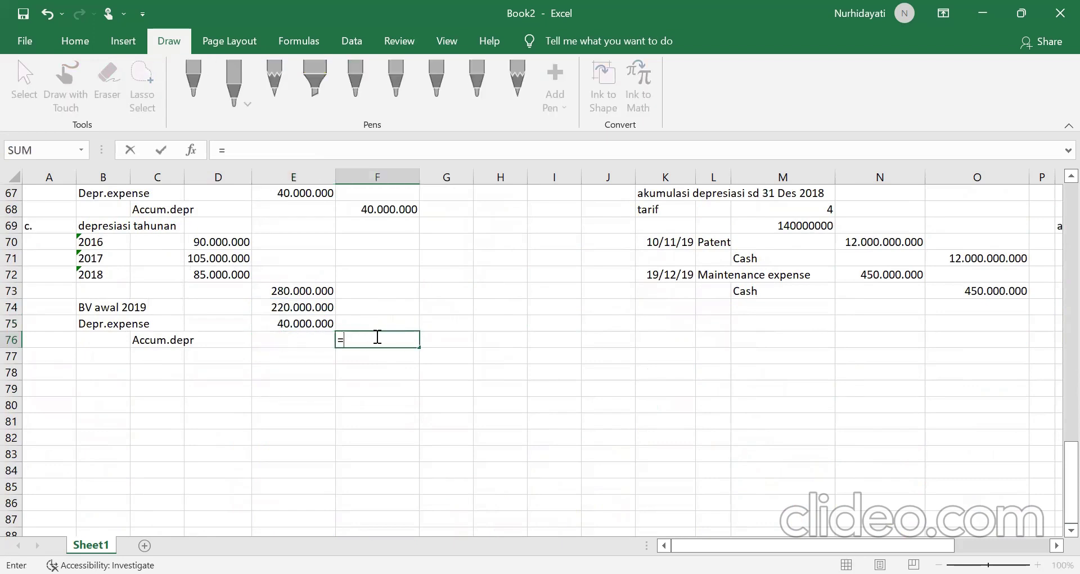
left_click(288, 326)
key("Return")
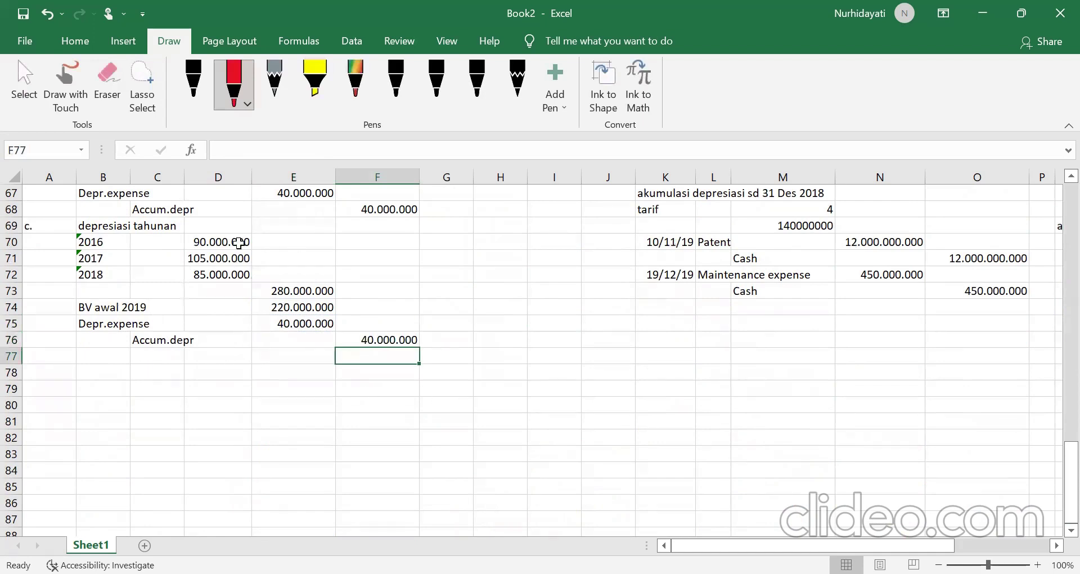
left_click(388, 340)
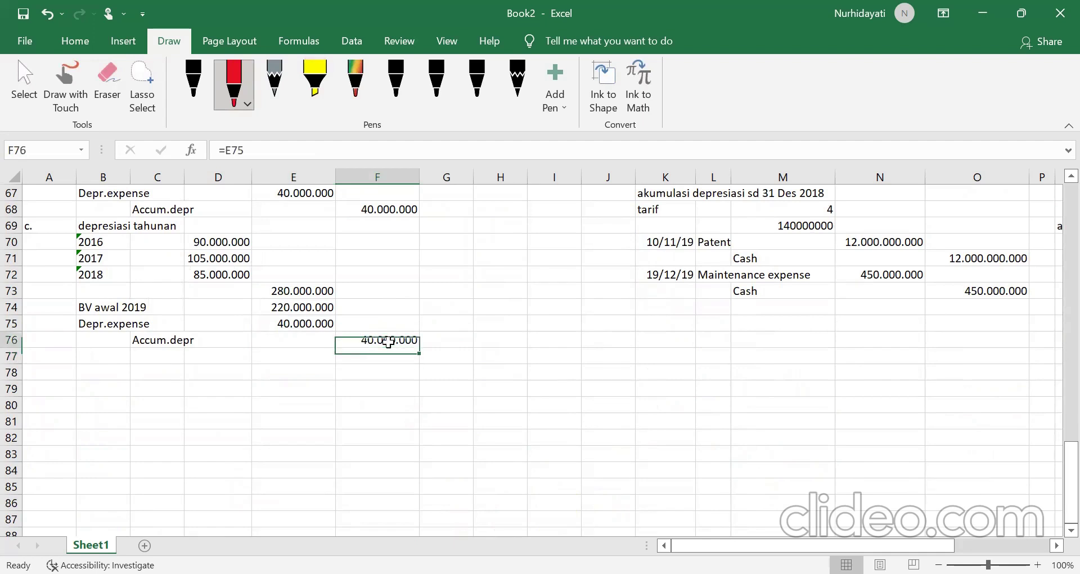
Step: Insert a blank row above Mesin B's journal entry and label it penyusutan mesin B in B75
left_click(23, 320)
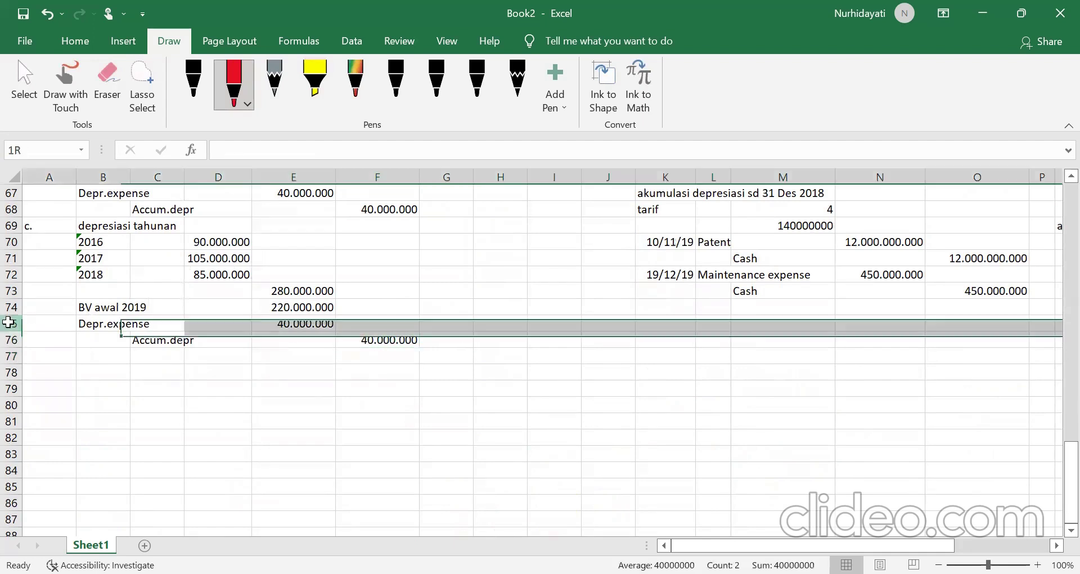
right_click(13, 324)
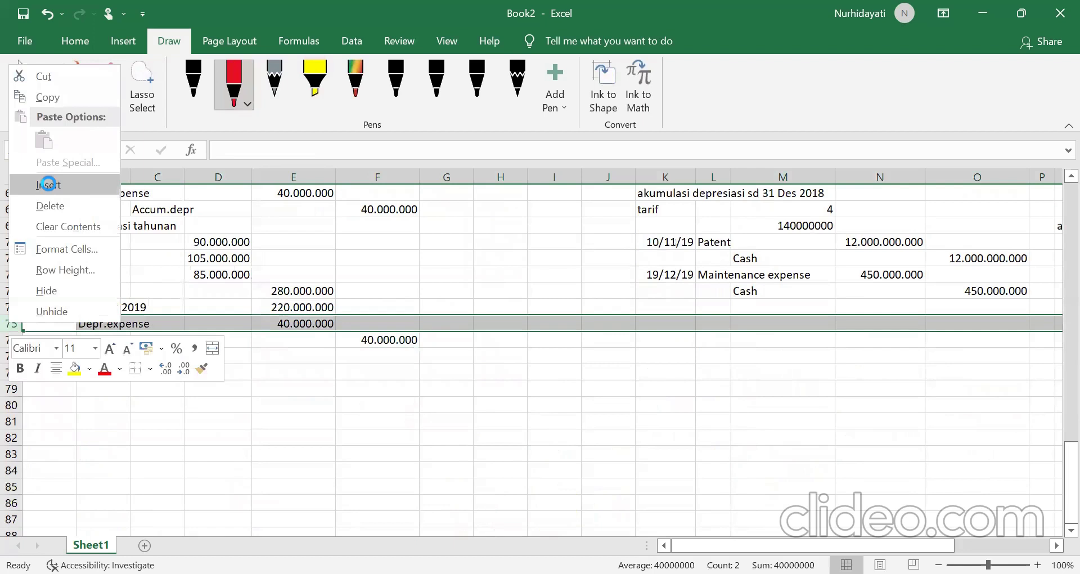
left_click(49, 187)
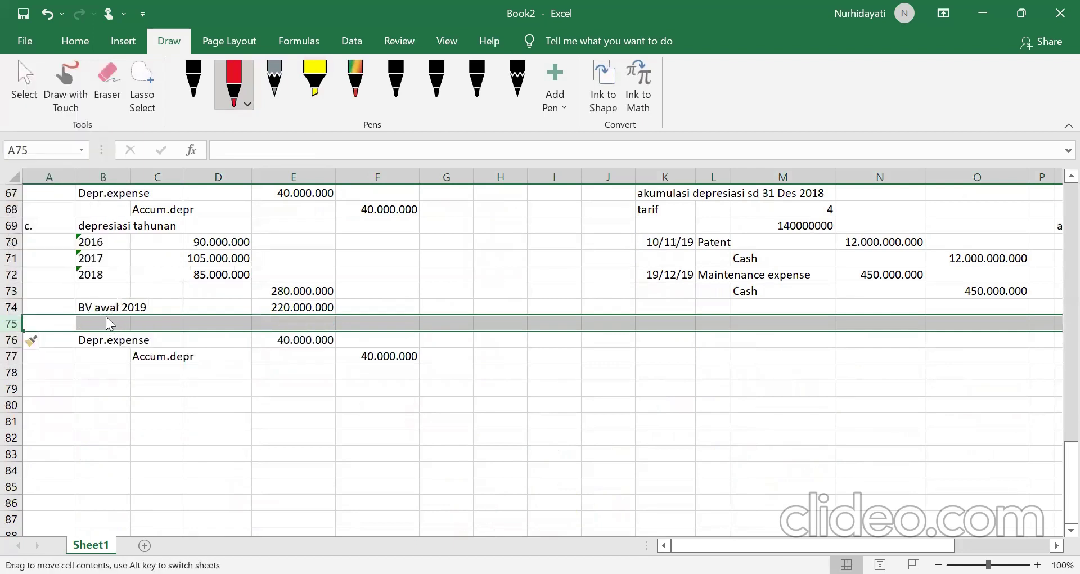
left_click(115, 324)
type("peny")
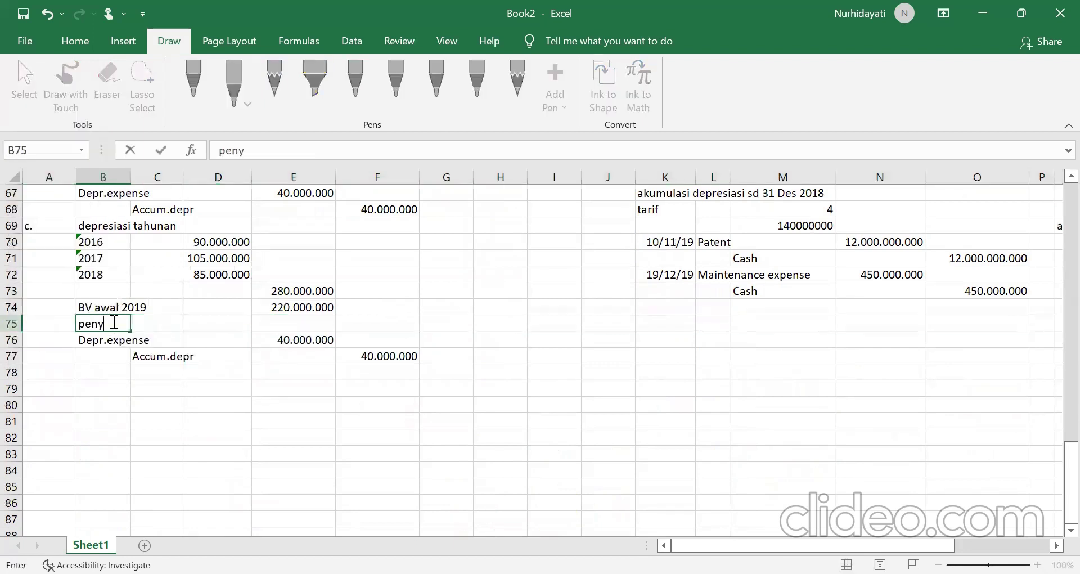
type("usutan mesin B")
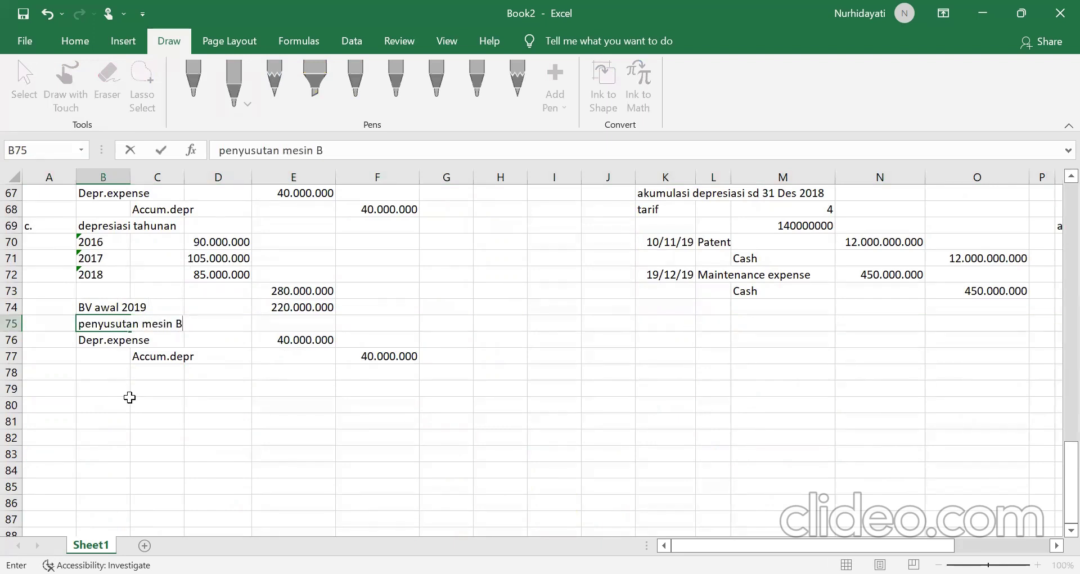
left_click(128, 398)
Step: Start the next part of the depreciation entries by entering d. in A78
left_click(53, 374)
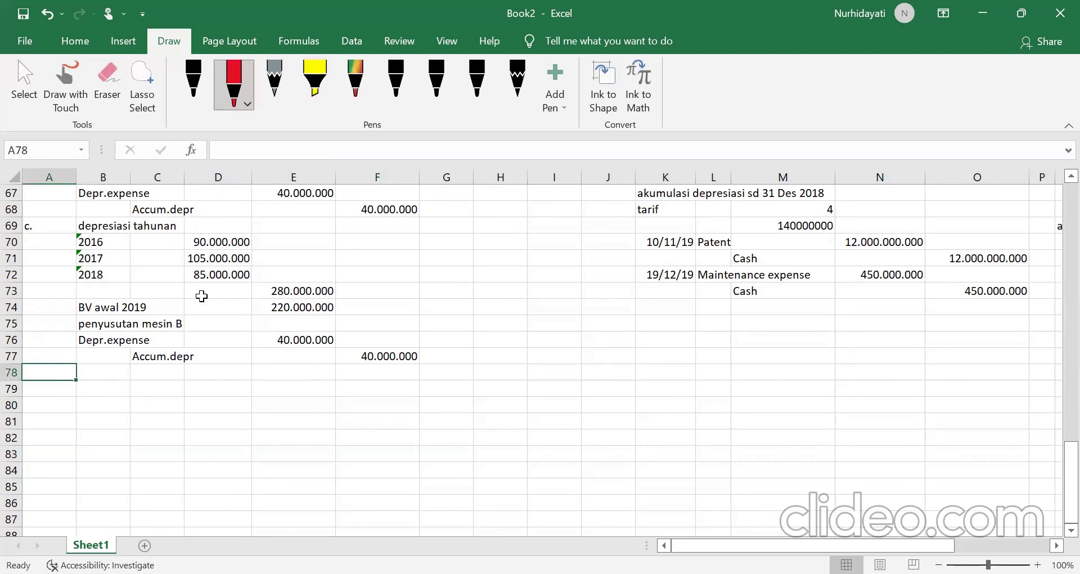
scroll(206, 290, "up", 1)
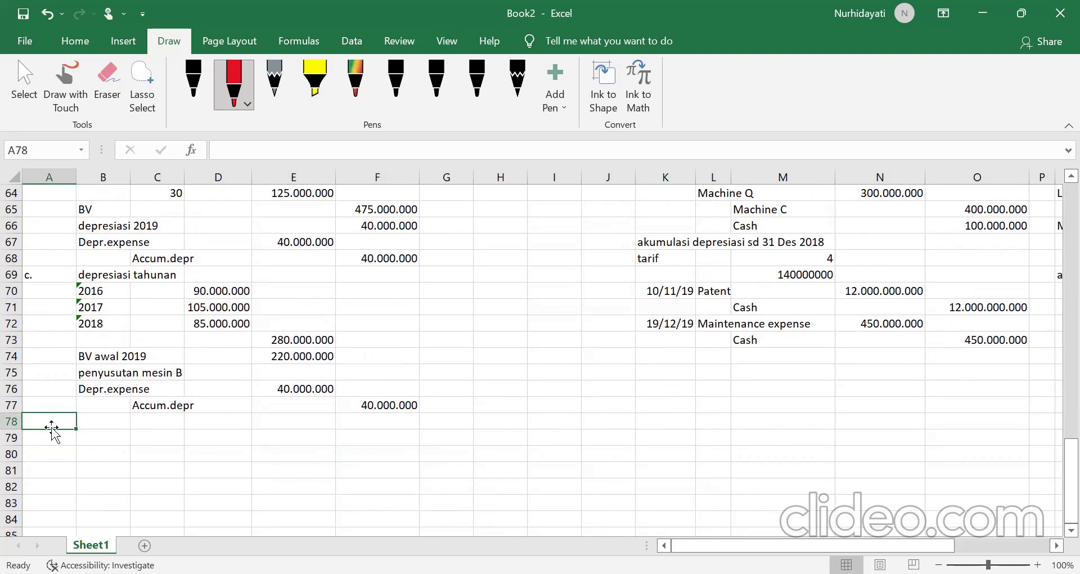
type("d.")
key("Tab")
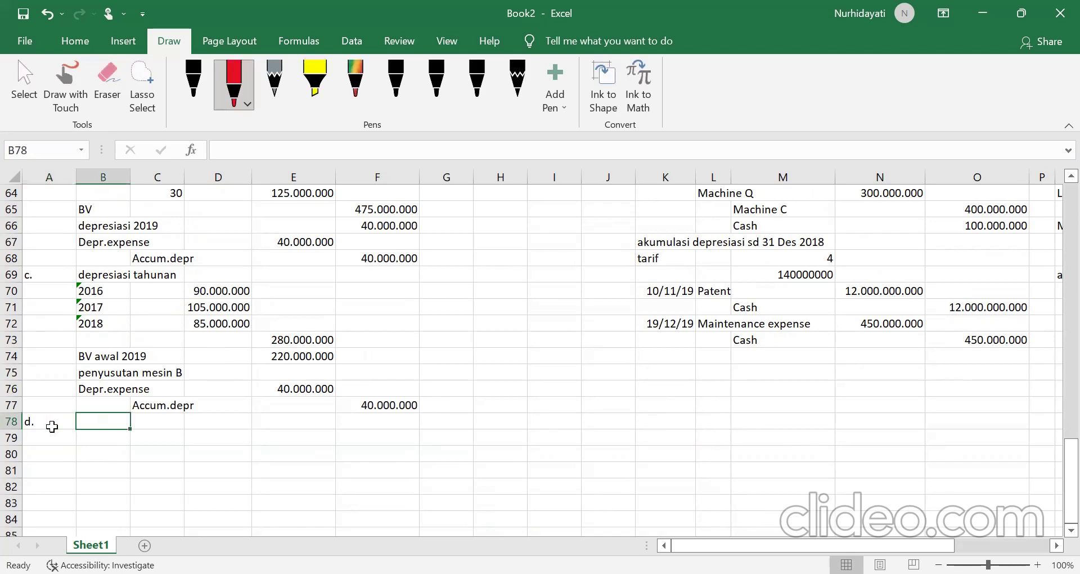
Step: Read item d of the year-end information and examine Machine Q's recorded cost in the 01/10/19 journal entry
scroll(591, 285, "up", 9)
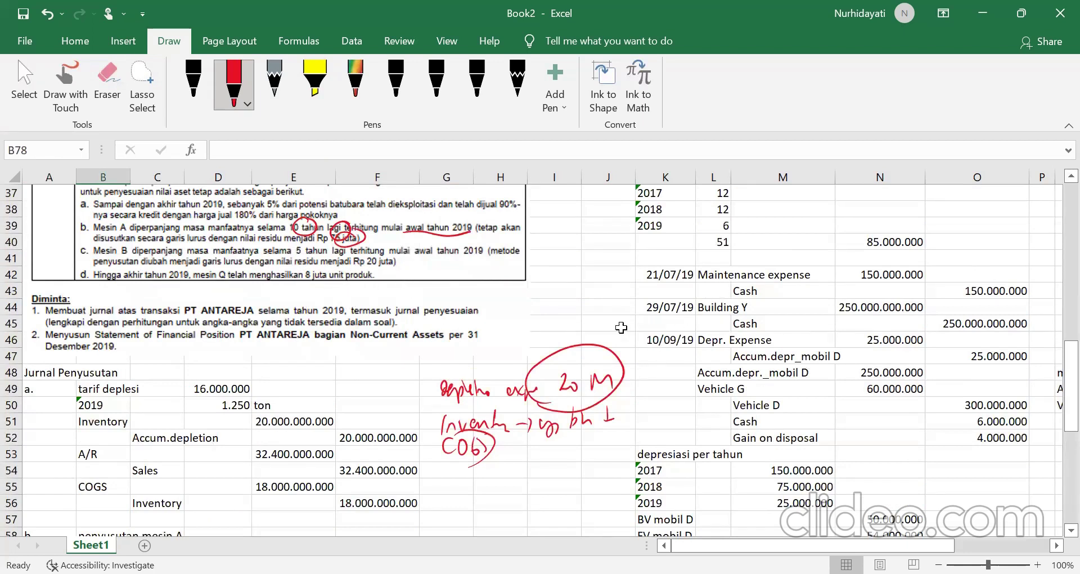
scroll(719, 385, "down", 7)
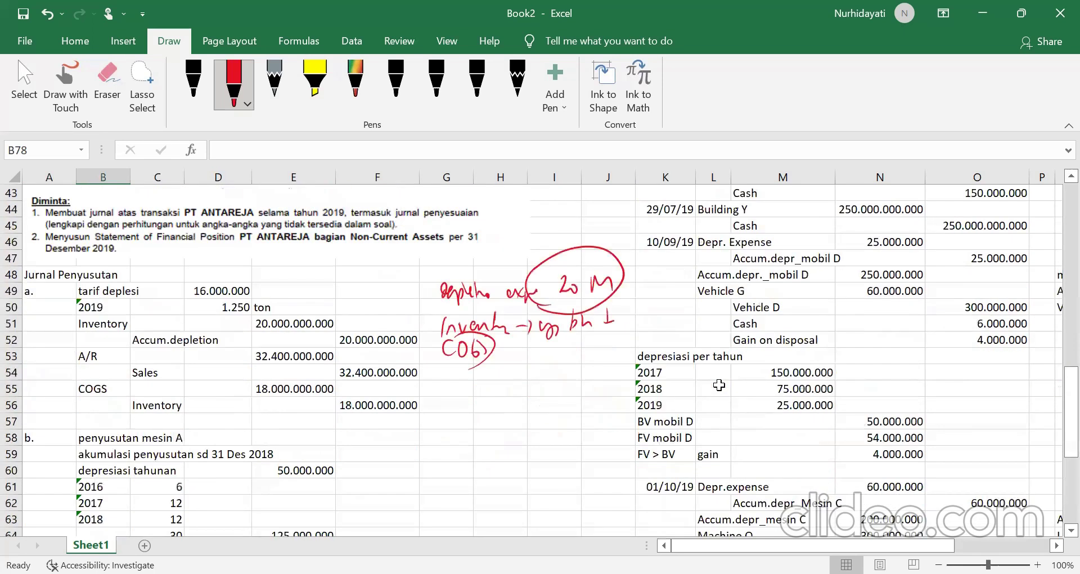
scroll(960, 397, "up", 1)
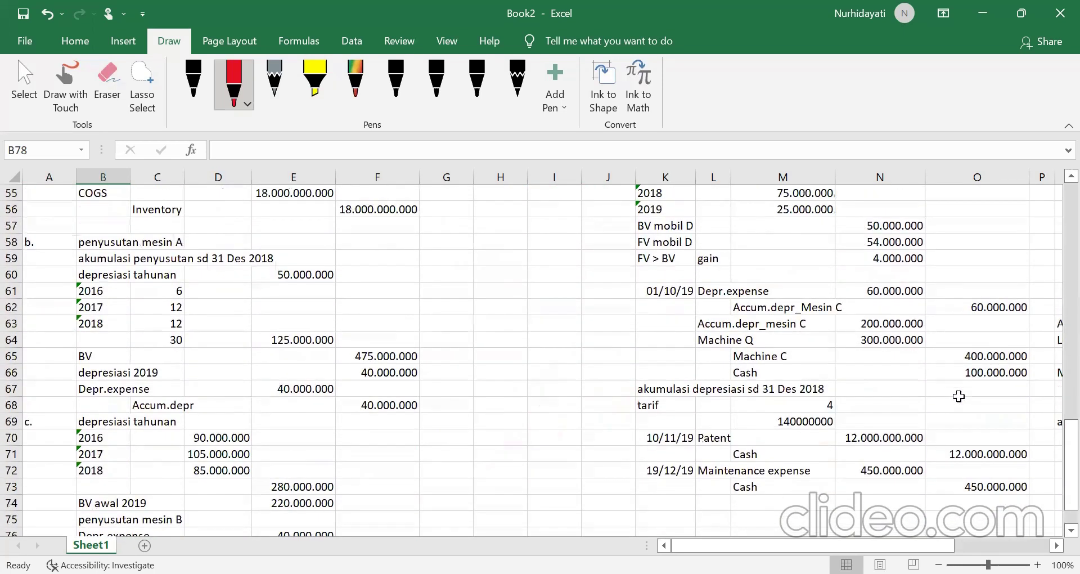
left_click(711, 341)
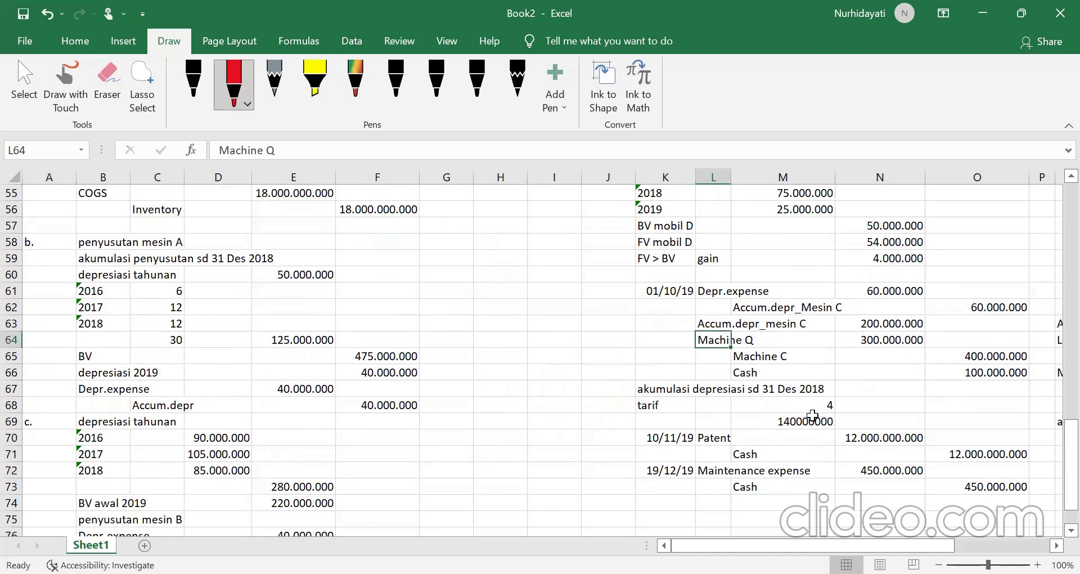
left_click(765, 347)
left_click(849, 341)
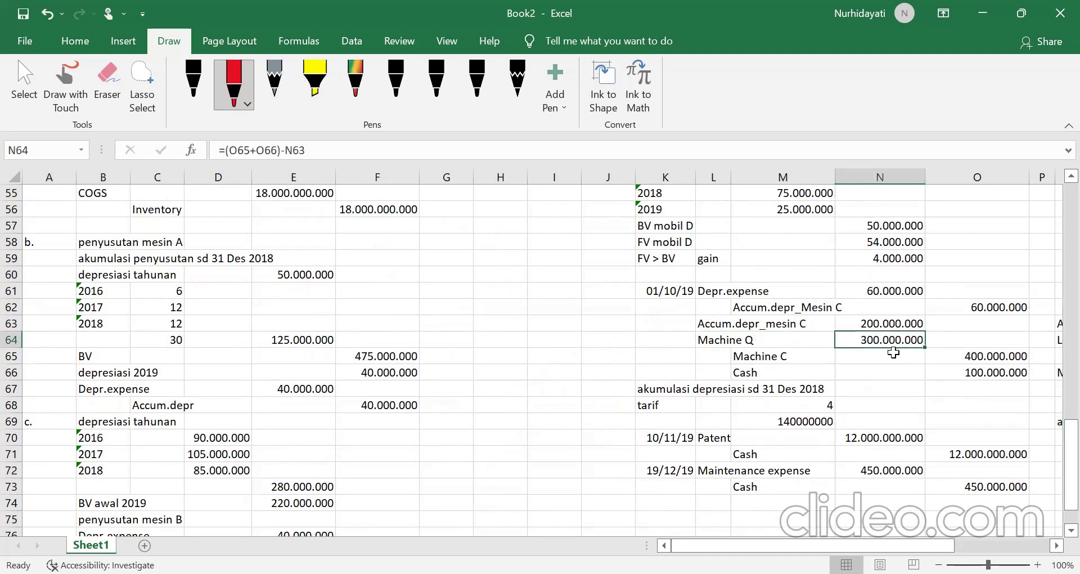
scroll(366, 506, "down", 3)
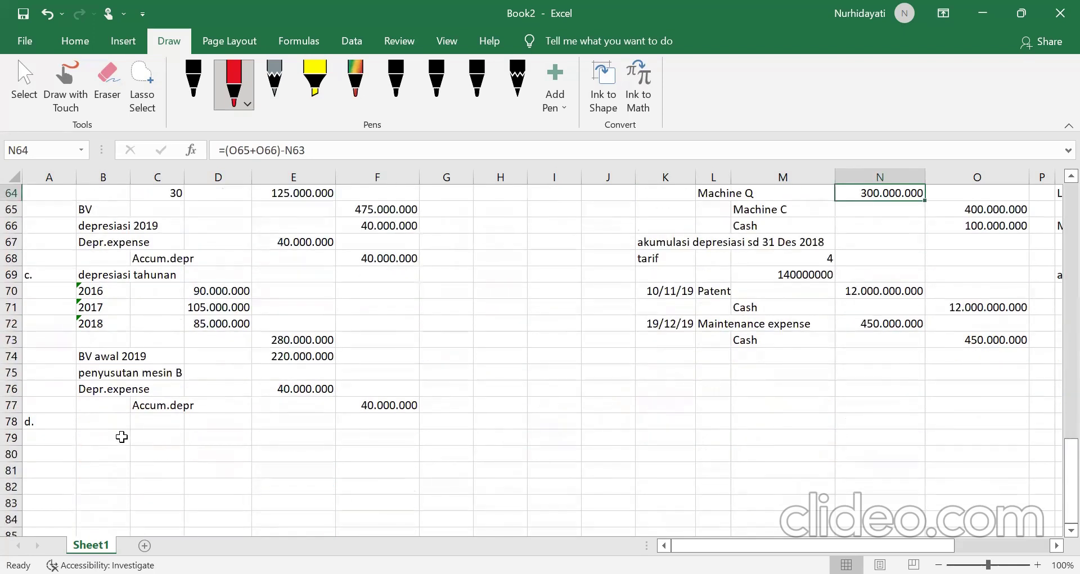
Step: Label B78 as tarif depresiasi for Machine Q's depreciation rate
left_click(119, 426)
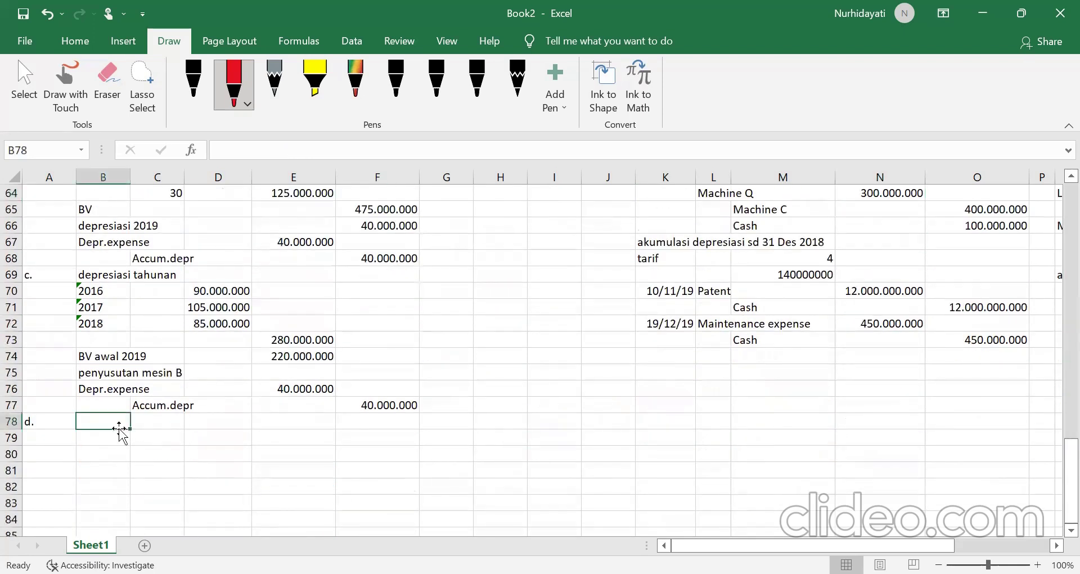
type("tarif depresias")
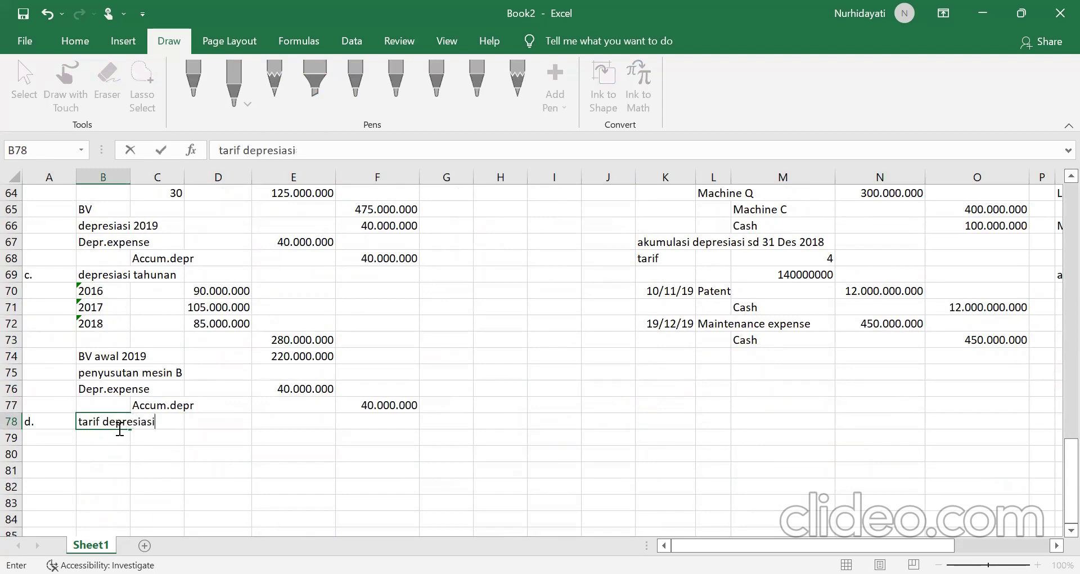
type("i")
key("Tab")
key("Tab")
key("Tab")
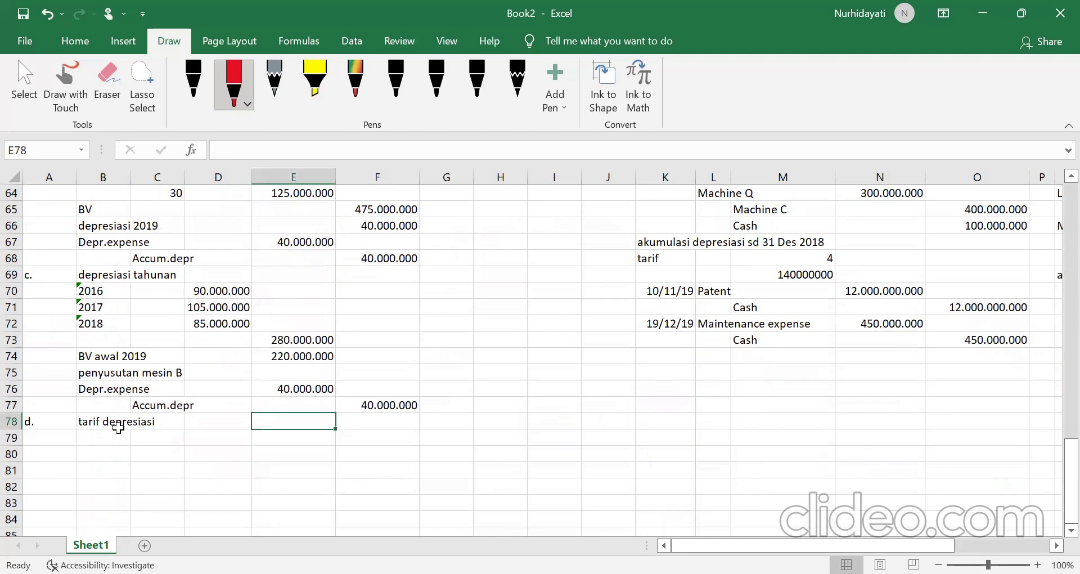
Step: Start the rate formula in E78 with Machine Q's cost from N64, and consult its residual value and expected output in the problem text
type("=")
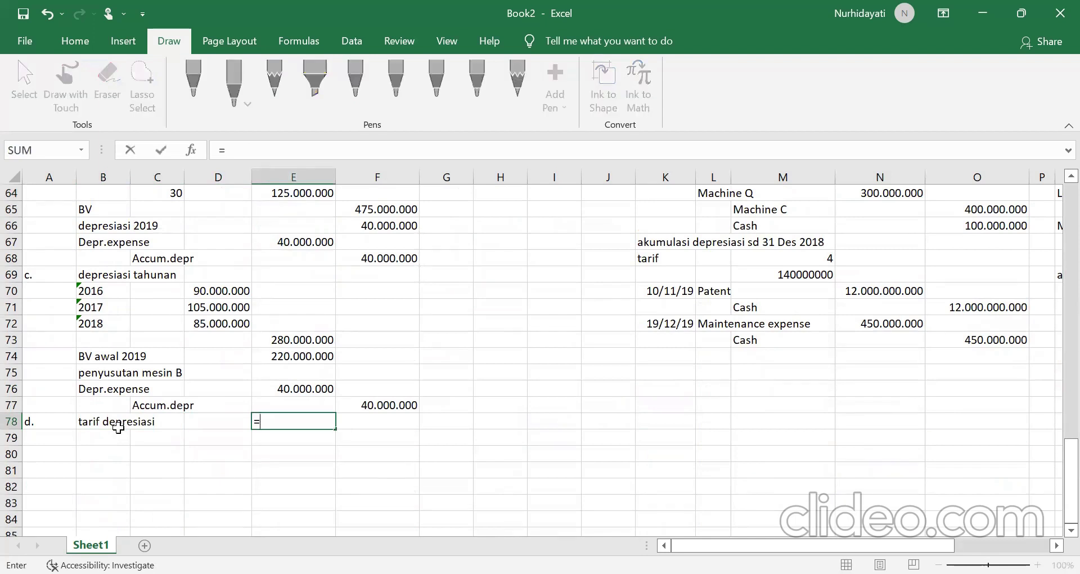
left_click(899, 193)
type("/")
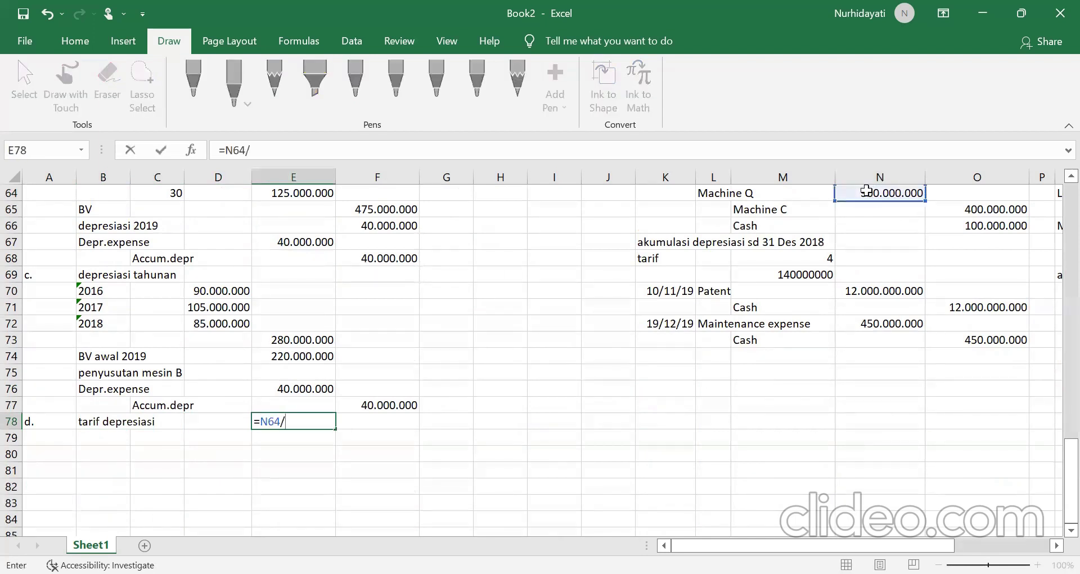
scroll(315, 248, "up", 11)
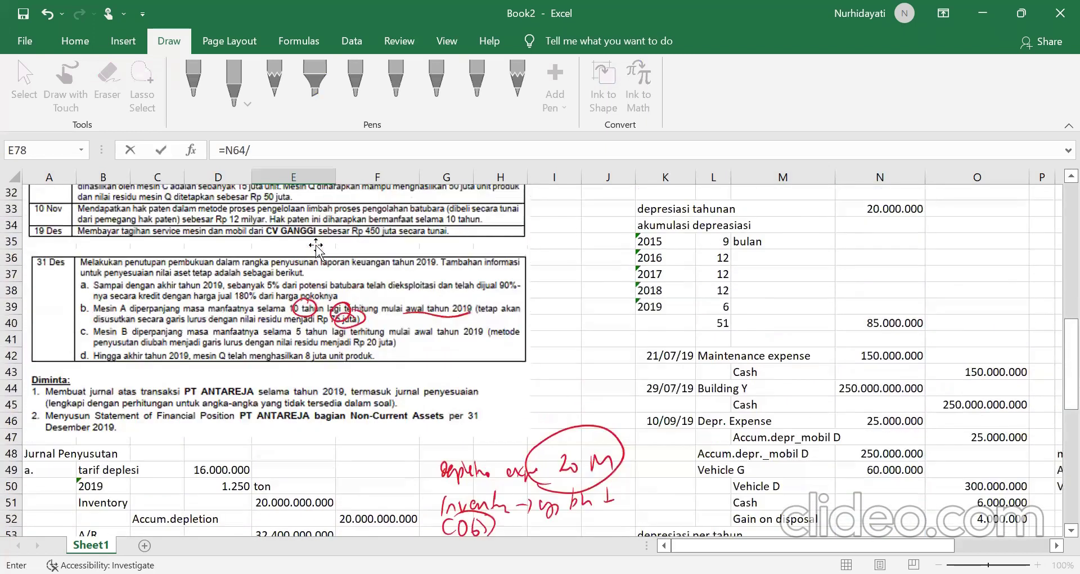
scroll(316, 247, "up", 2)
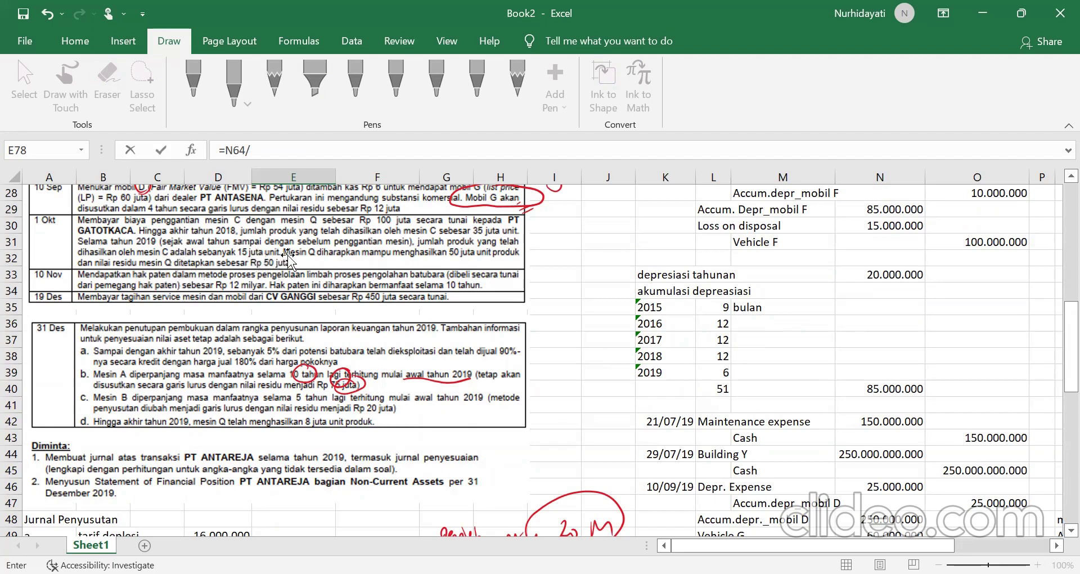
scroll(551, 307, "down", 6)
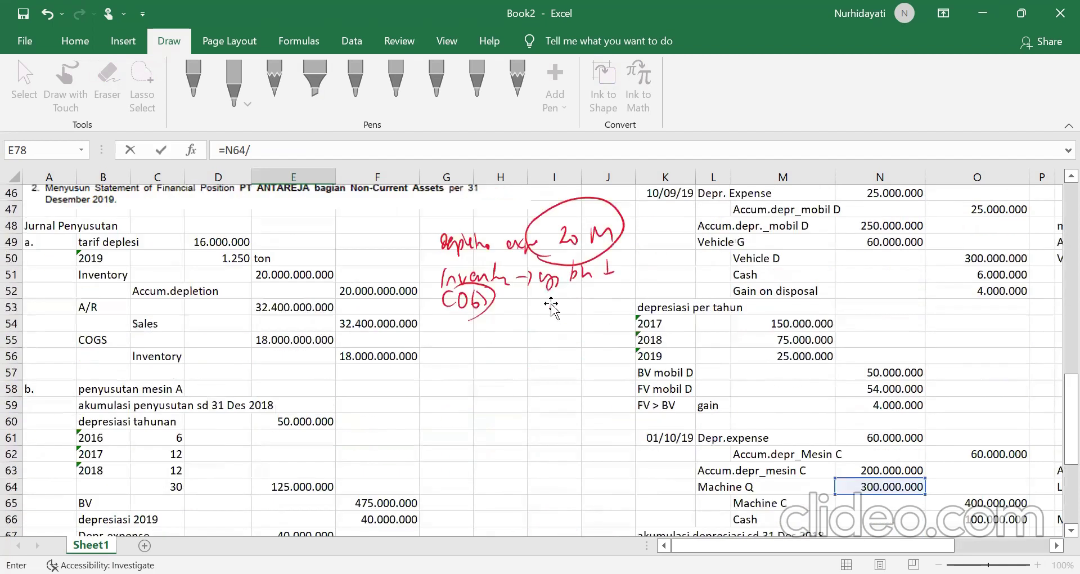
scroll(552, 307, "down", 6)
key("BackSpace")
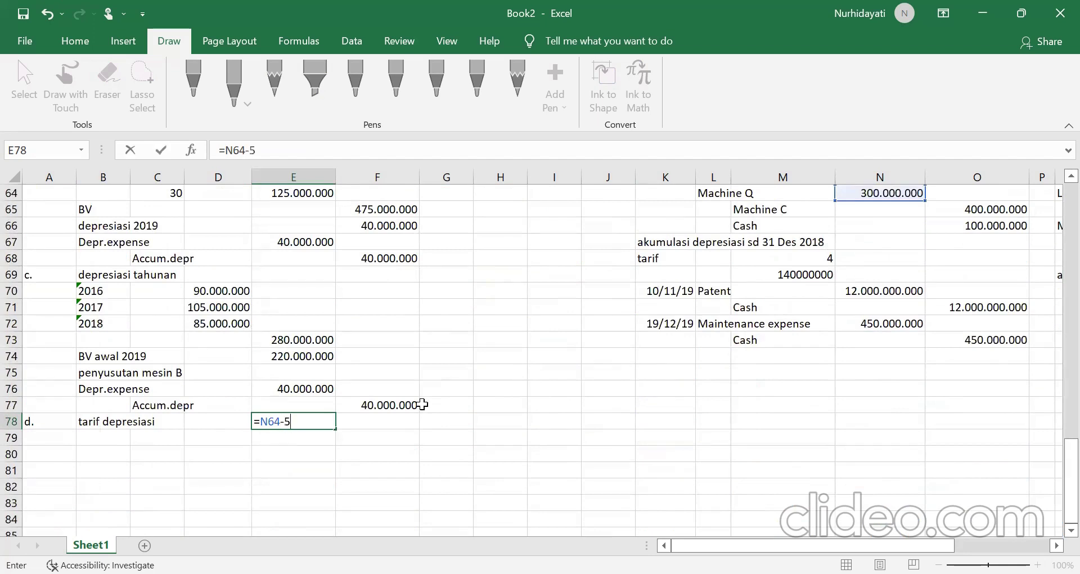
type("-50000000")
left_click(260, 422)
type("(")
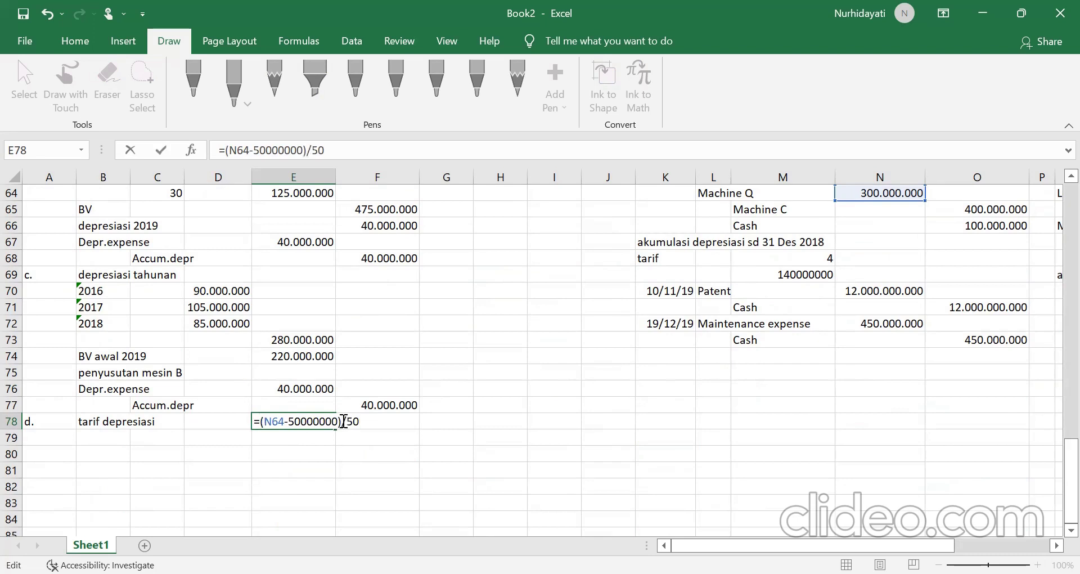
type("000000")
key("Return")
left_click(331, 421)
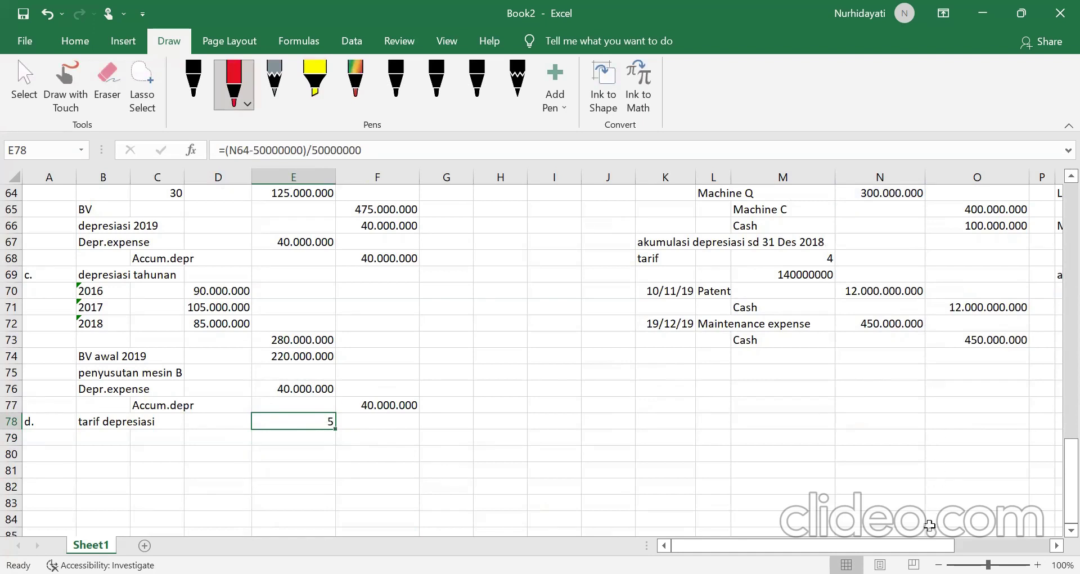
Step: Examine the alternative Machine C replacement journal, particularly the Machine Q amount in S66, against the main entry
left_click_drag(929, 545, 947, 545)
scroll(966, 515, "right", 2)
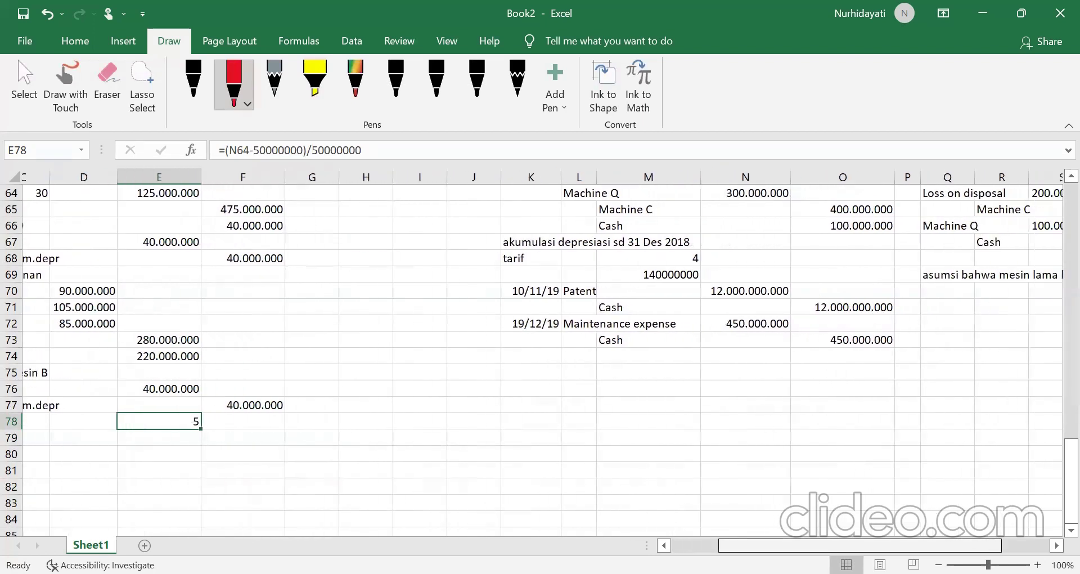
scroll(872, 336, "up", 3)
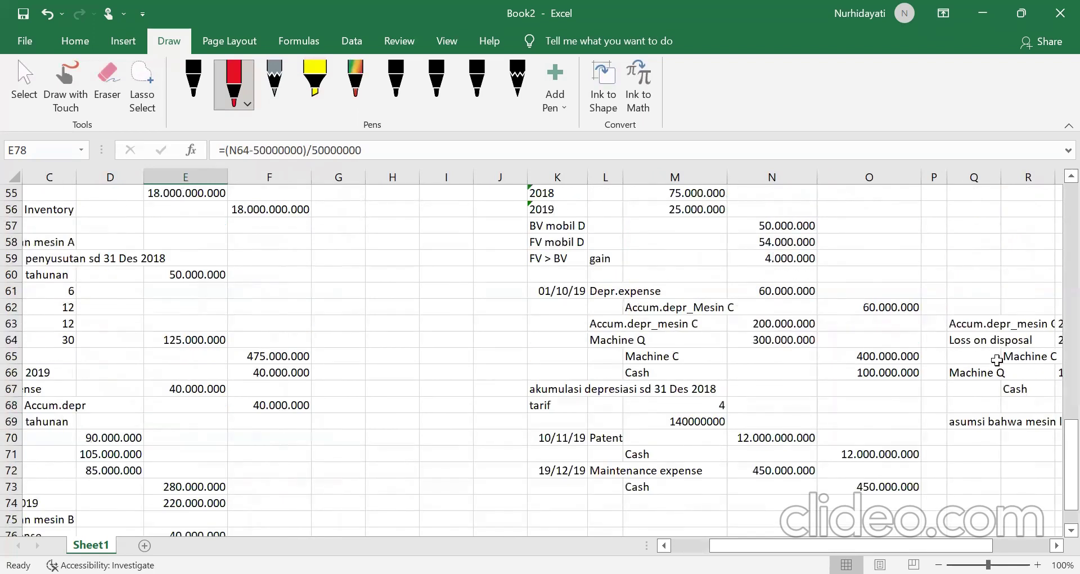
left_click(992, 372)
scroll(1000, 372, "right", 2)
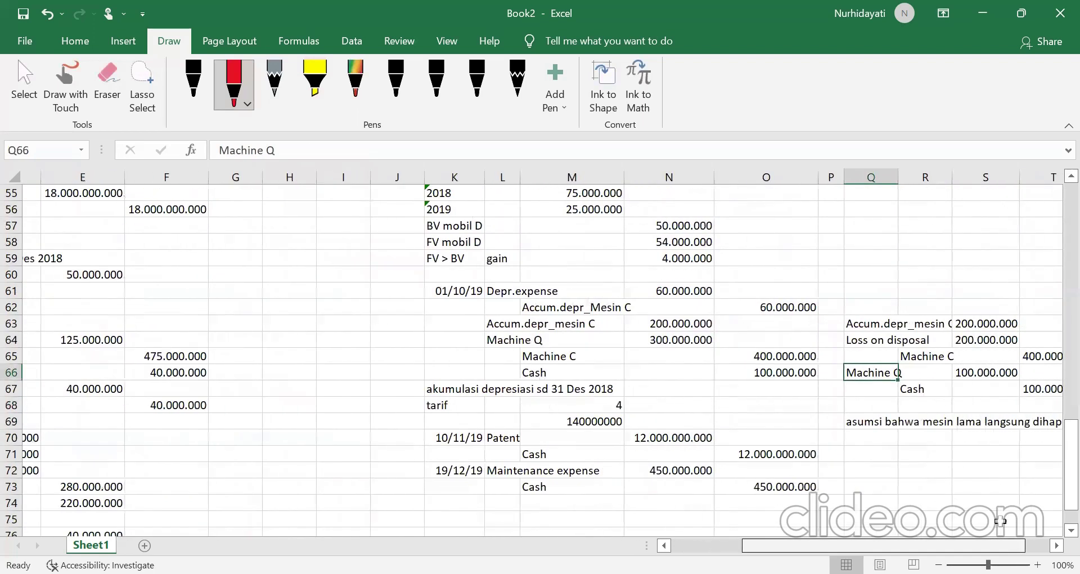
left_click(960, 372)
left_click_drag(965, 547, 839, 546)
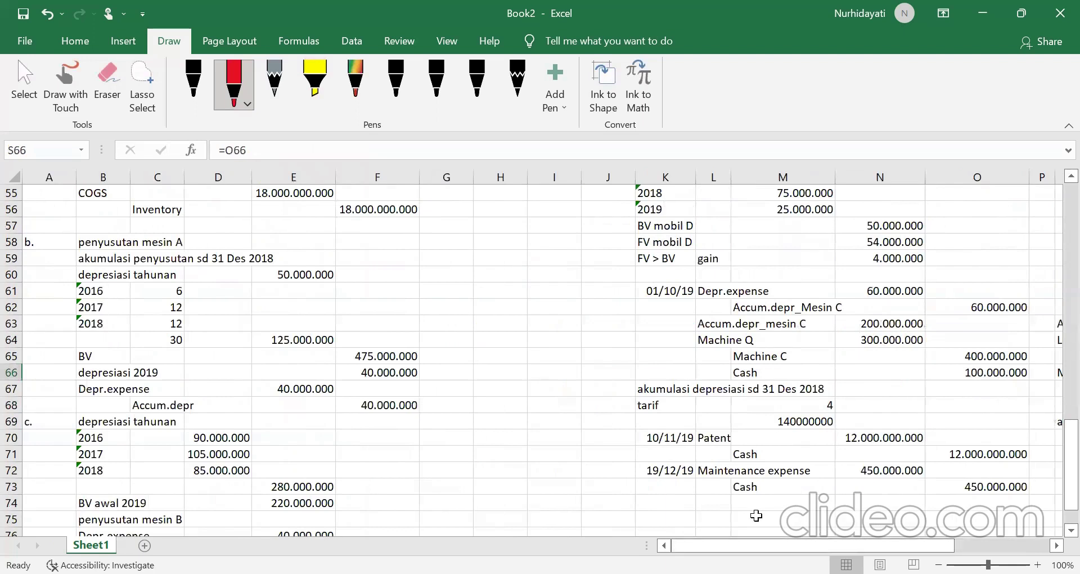
scroll(756, 515, "down", 2)
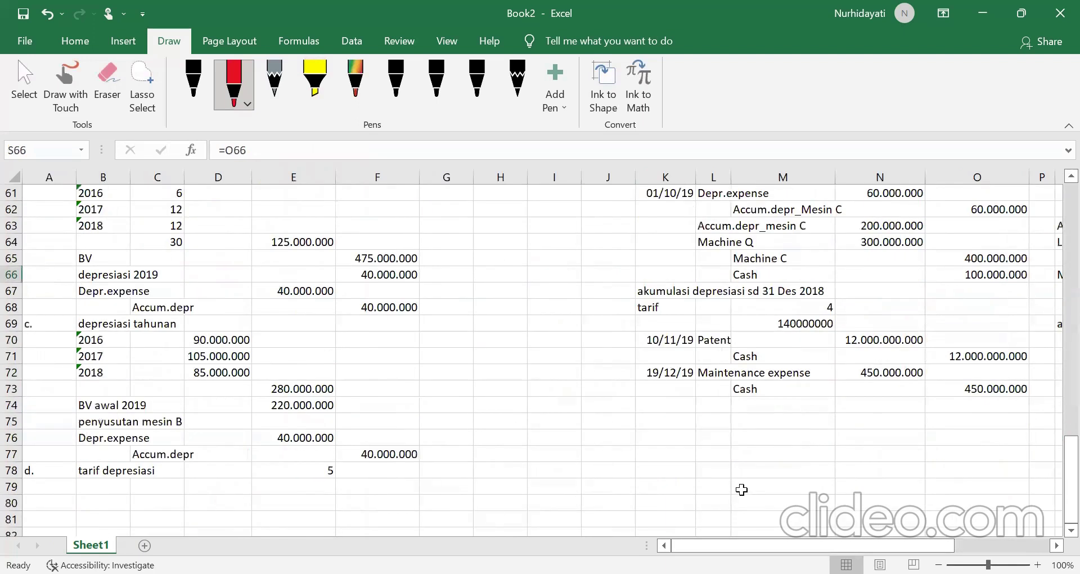
scroll(942, 382, "right", 4)
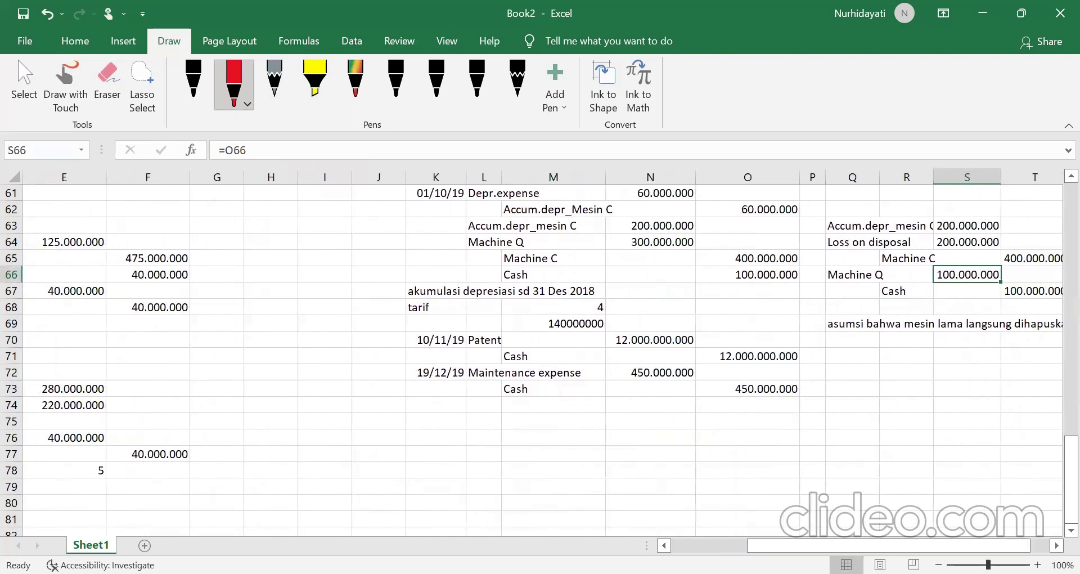
left_click(861, 275)
left_click(957, 275)
scroll(957, 275, "left", 4)
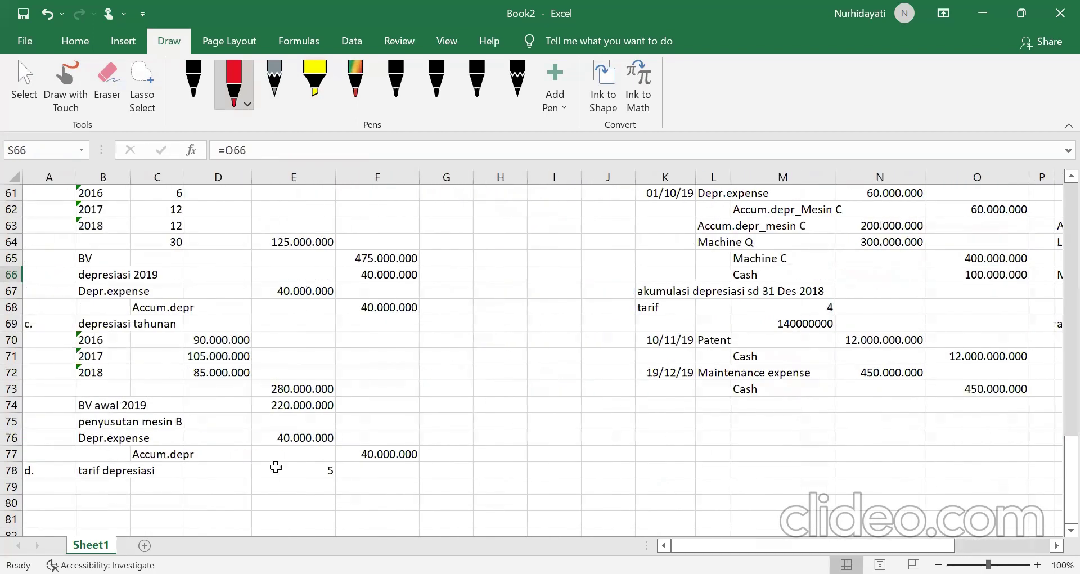
Step: Check the rate formula in E78 and Machine Q's cost in N64, and reread item d on its 2019 production
left_click(311, 472)
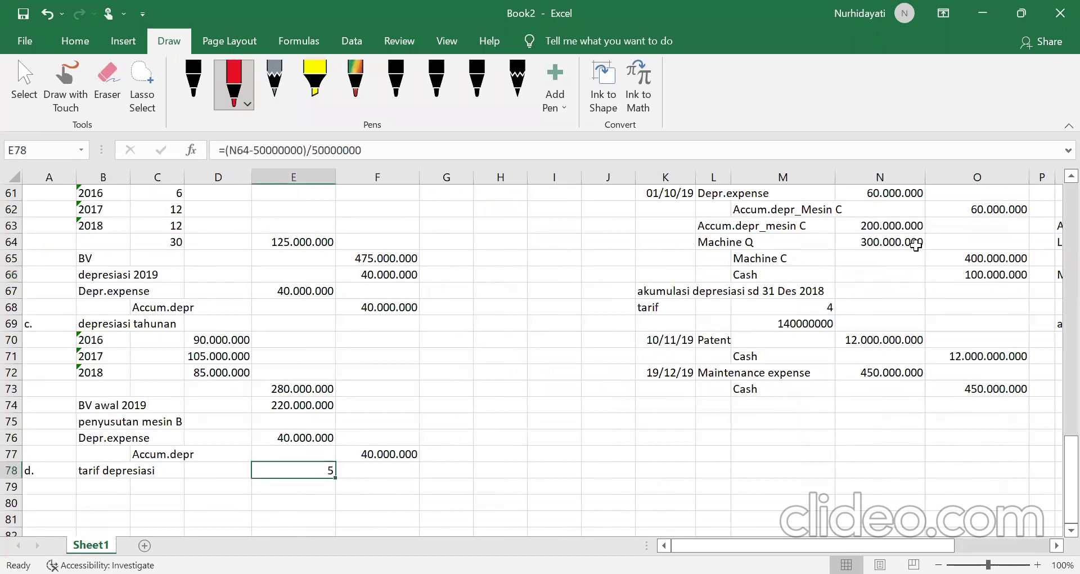
left_click(909, 242)
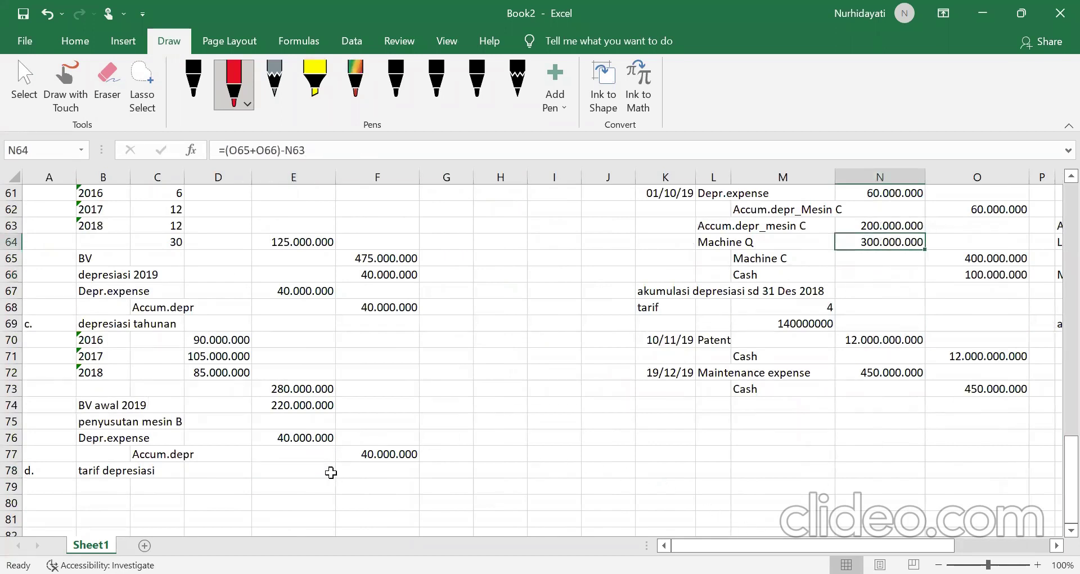
scroll(590, 442, "up", 10)
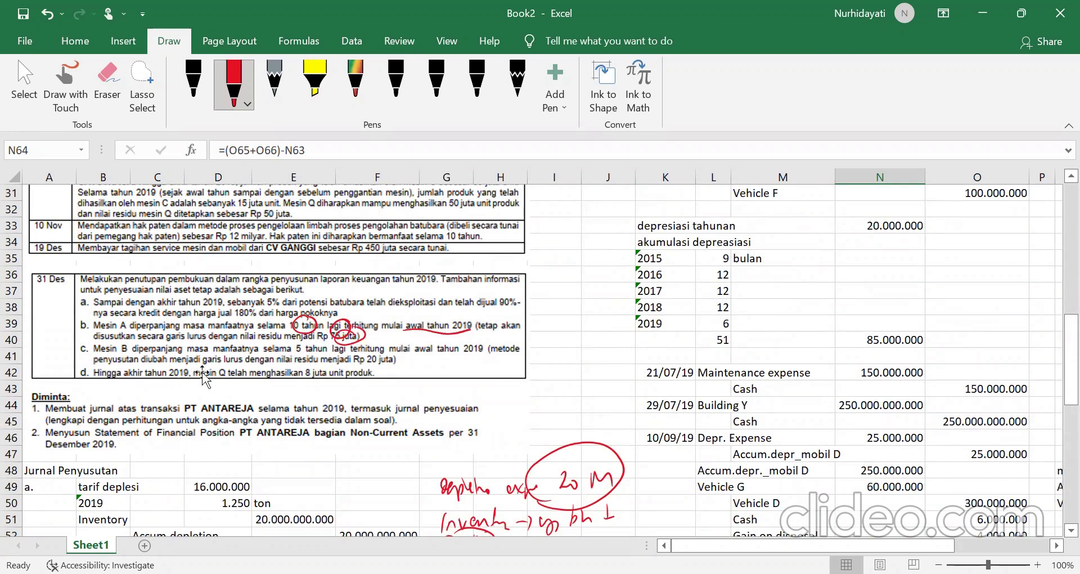
Step: Reread item d of the year-end adjustments and label B79 "penyusutan mesin Q"
scroll(490, 423, "down", 2)
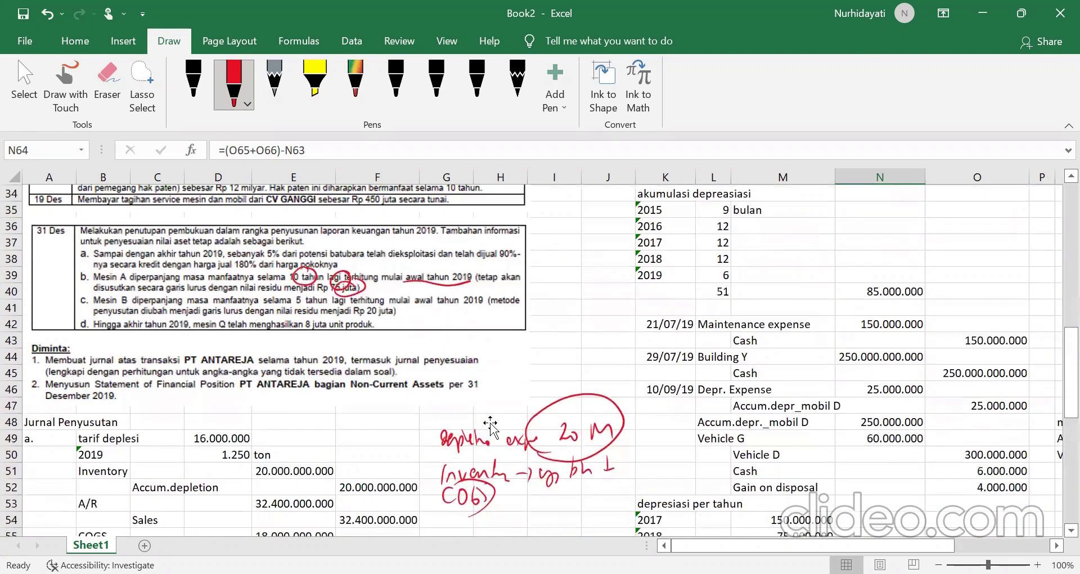
scroll(490, 424, "down", 10)
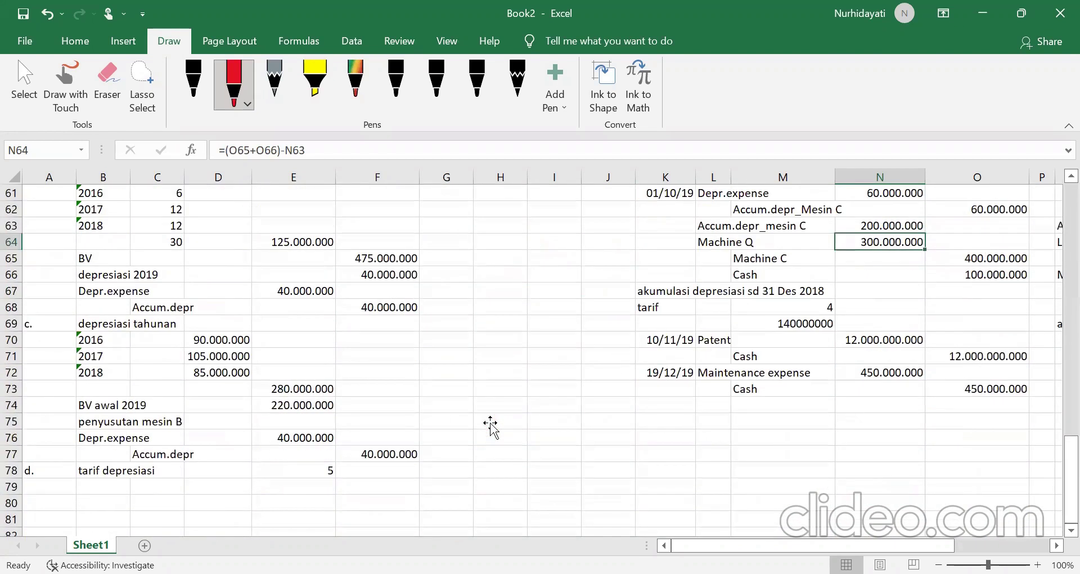
left_click(123, 383)
type("pn")
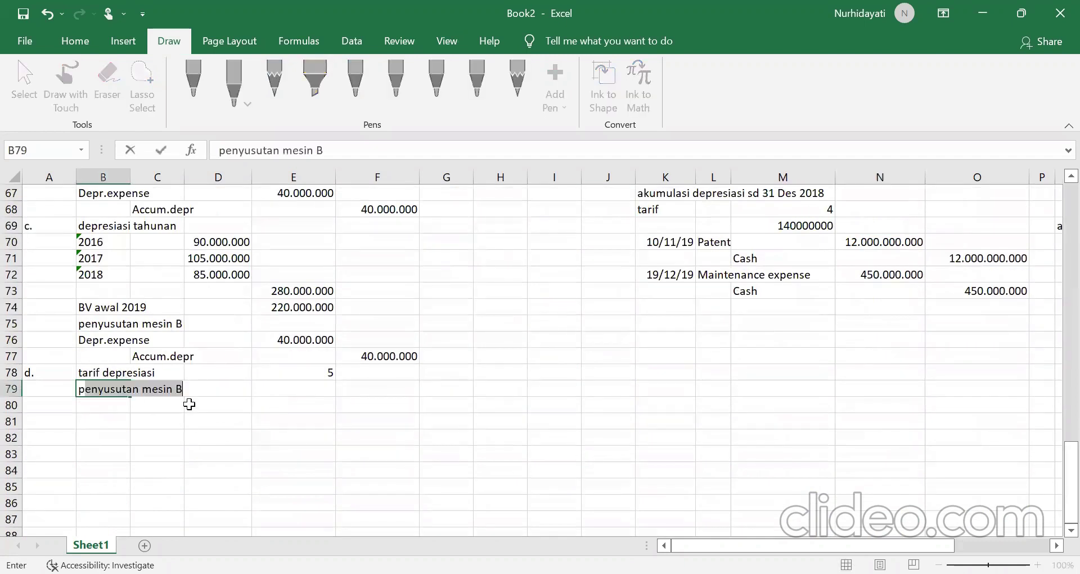
type("enyusutan mesin ")
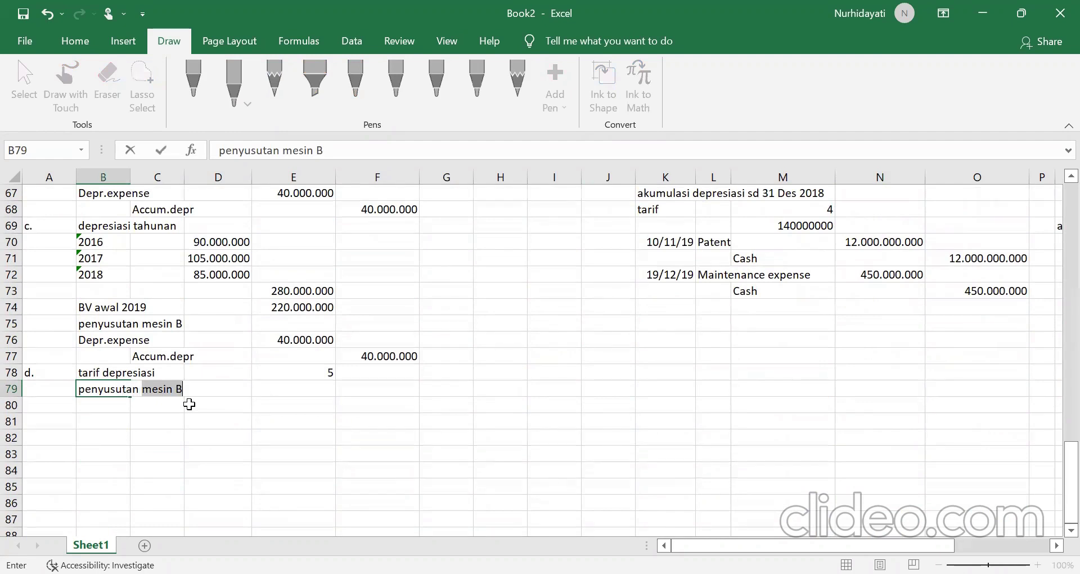
type("Q")
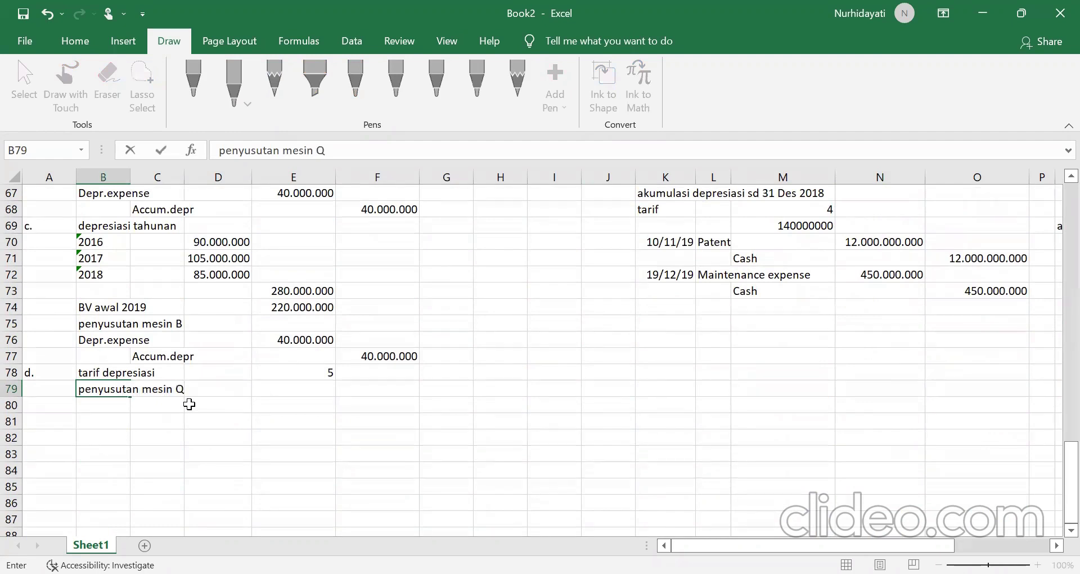
key("Return")
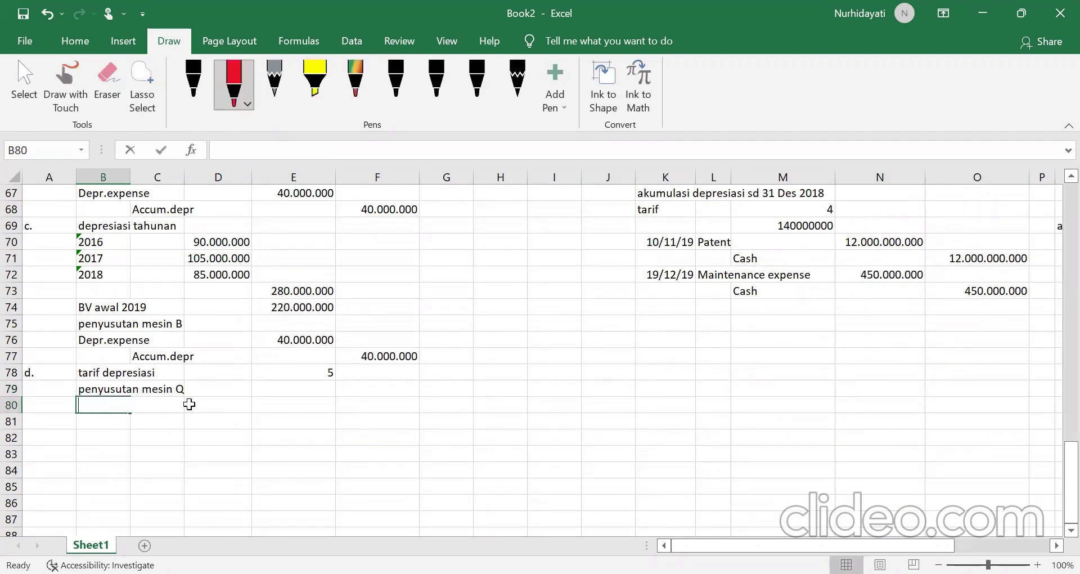
Step: Enter Machine Q's journal accounts: Depr.expense in B80 and Accum.depr indented in C81
type("Depr.exp")
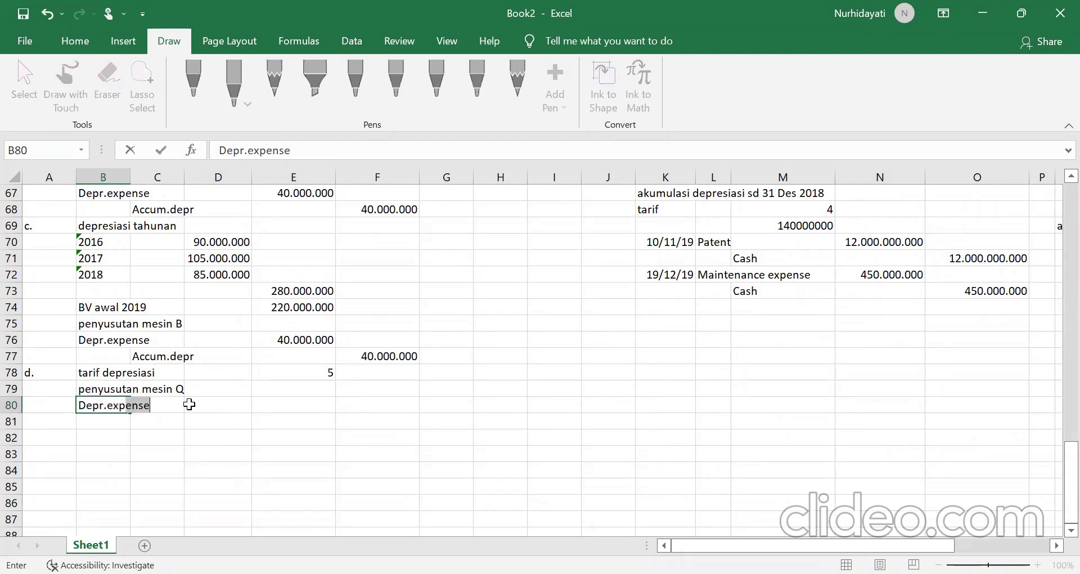
key("Return")
key("Page_Down")
key("Page_Up")
scroll(176, 470, "up", 1)
scroll(163, 444, "down", 1)
left_click(157, 423)
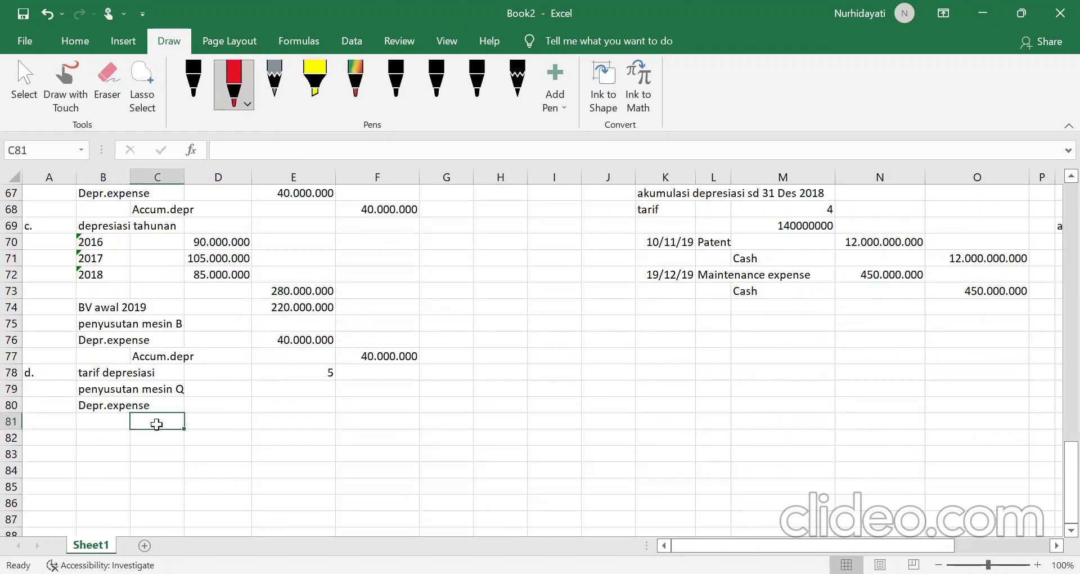
type("Accum.depr")
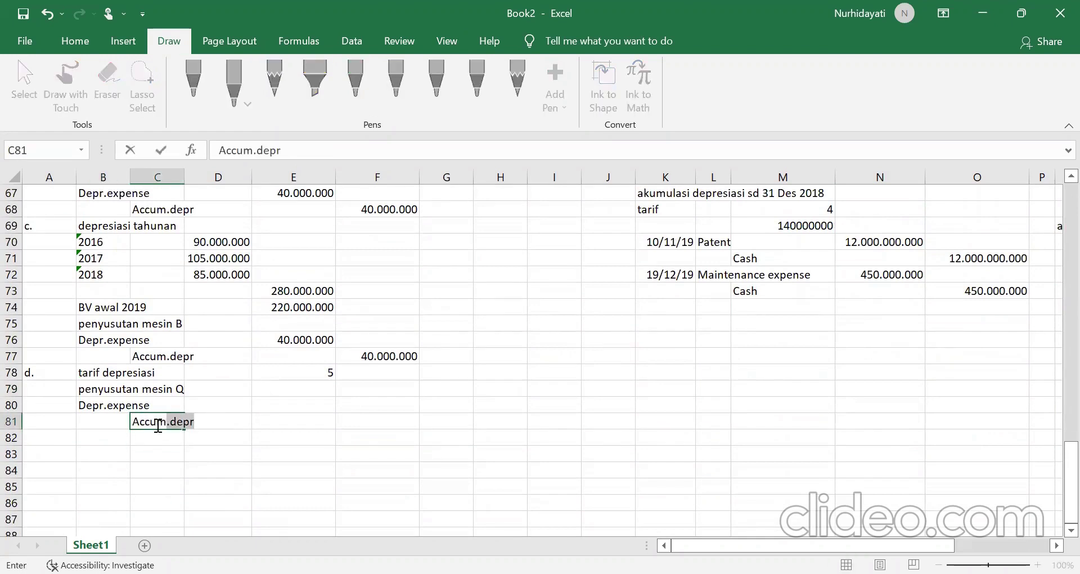
Step: Calculate Machine Q's depreciation expense in E80 as =E78*8000000, the rate multiplied by the units produced in 2019
left_click(294, 401)
type("=")
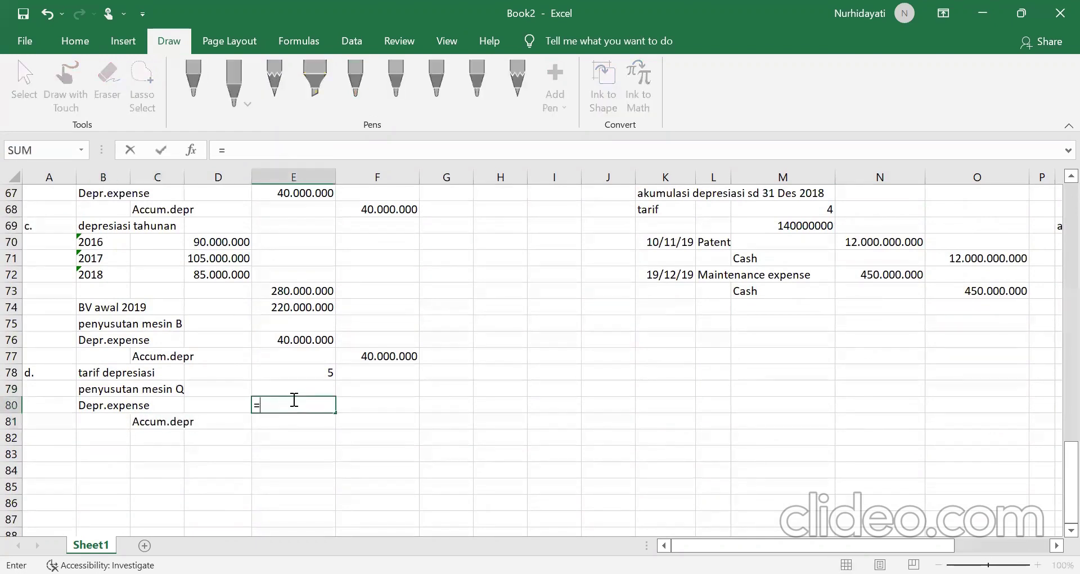
left_click(318, 369)
type("*8000000")
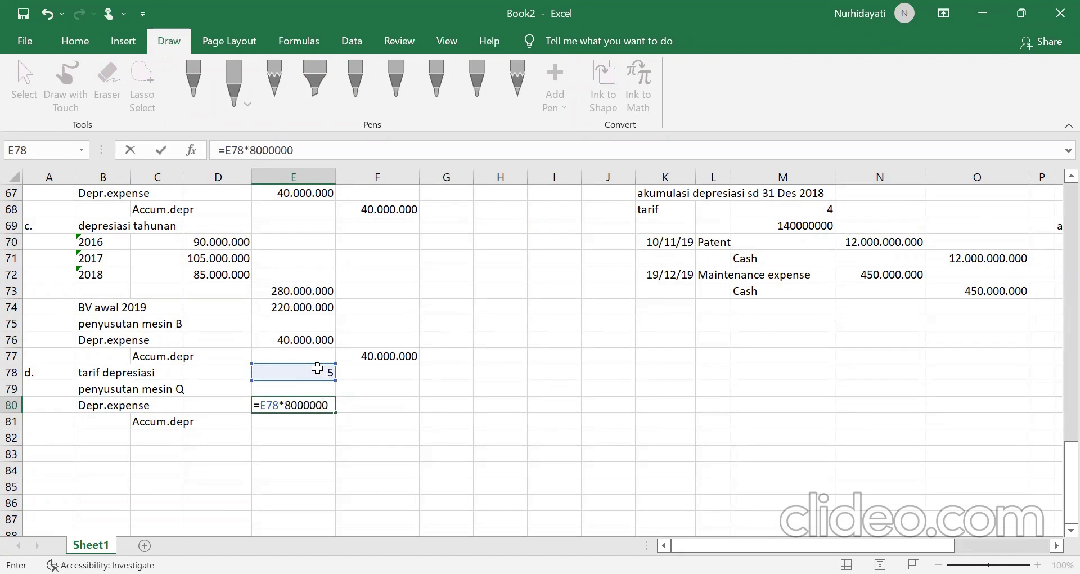
key("Return")
Step: Link Machine Q's accumulated depreciation credit in F81 to the expense amount with =E80
key("Right")
type("=")
key("Left")
key("Up")
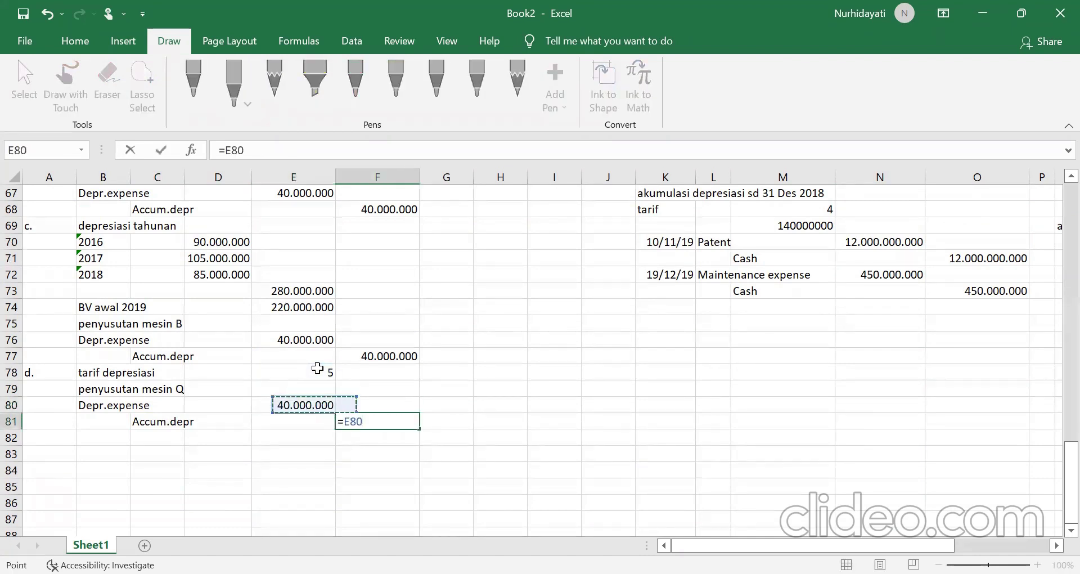
key("Return")
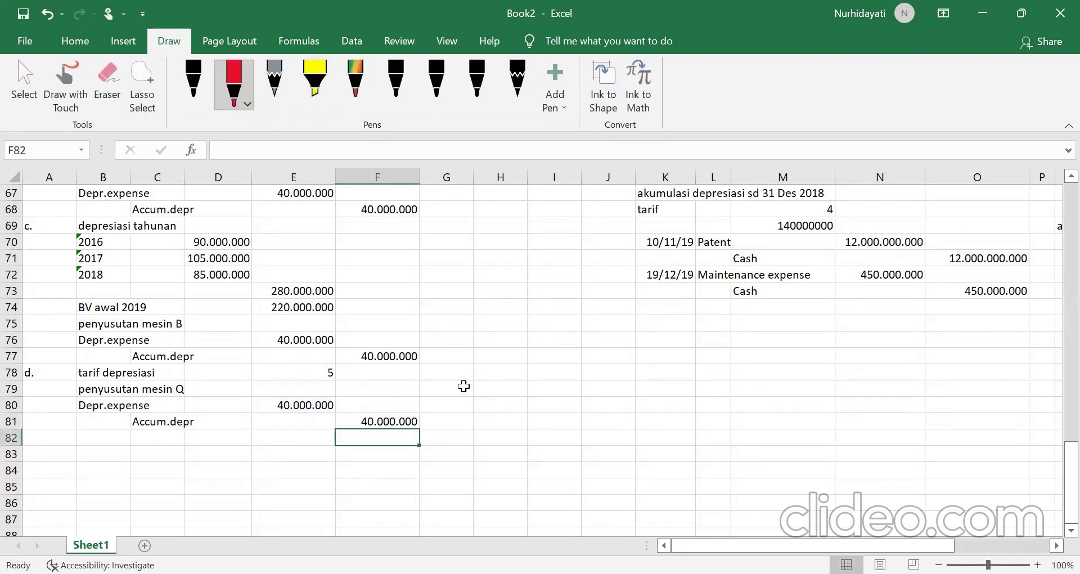
left_click(441, 434)
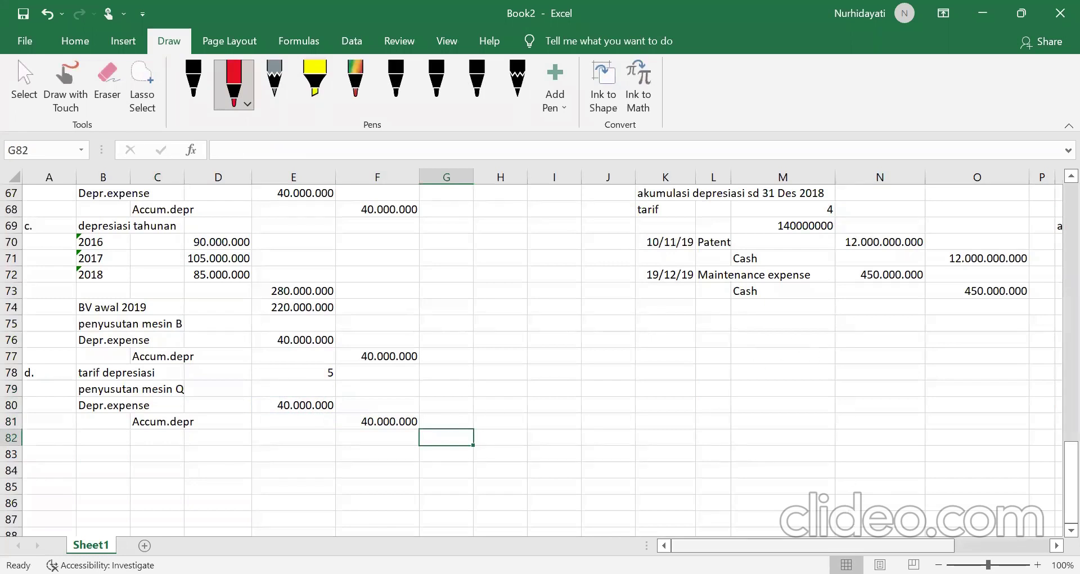
scroll(848, 516, "right", 3)
scroll(982, 370, "up", 4)
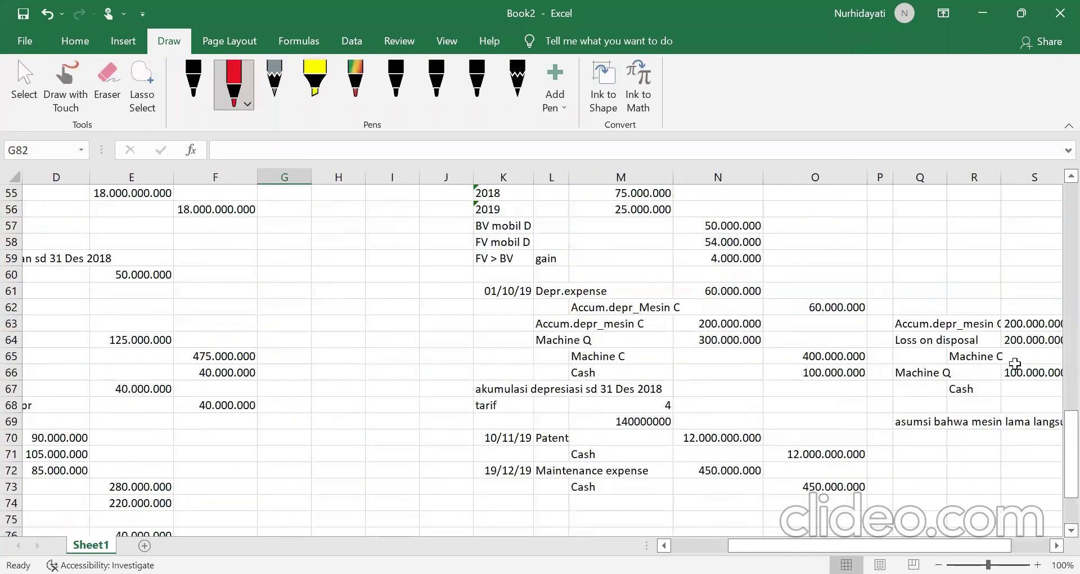
scroll(866, 545, "left", 2)
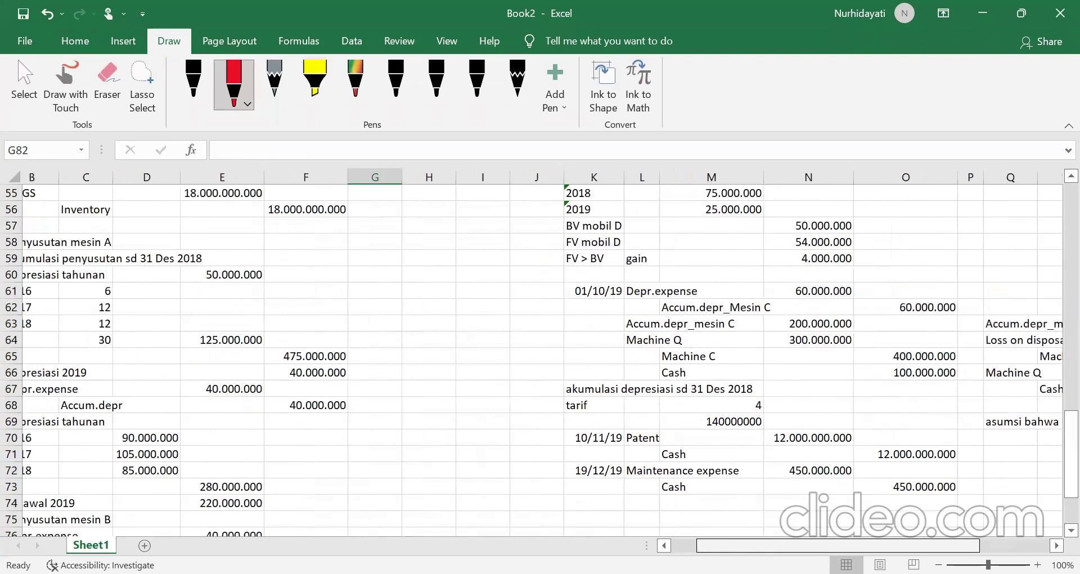
scroll(160, 459, "left", 1)
scroll(160, 459, "down", 4)
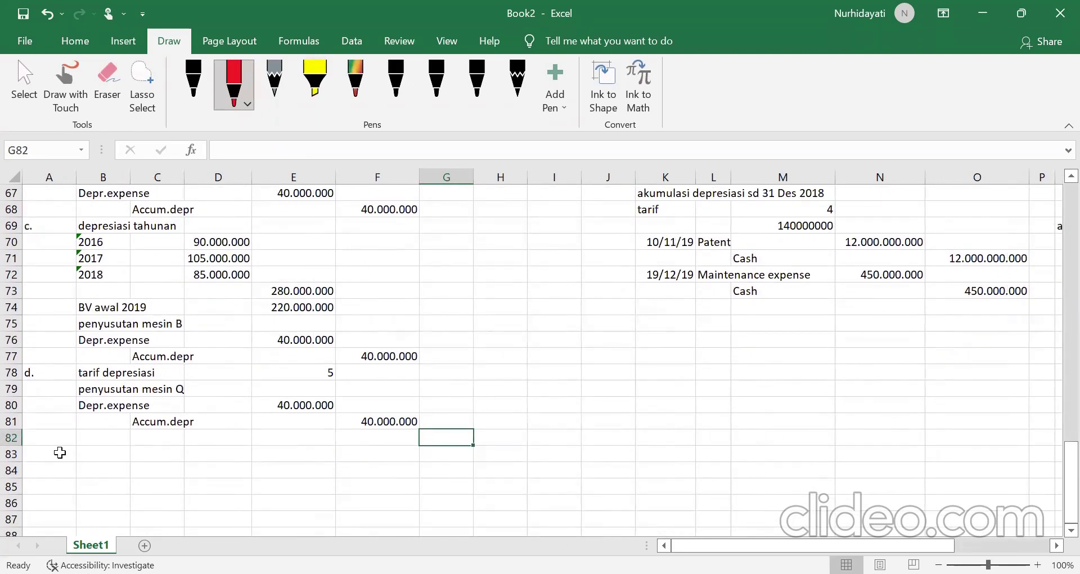
Step: Consult the fixed asset table and start part e. in A83 with the label "penyusutan Gedung X" in B83
left_click(44, 452)
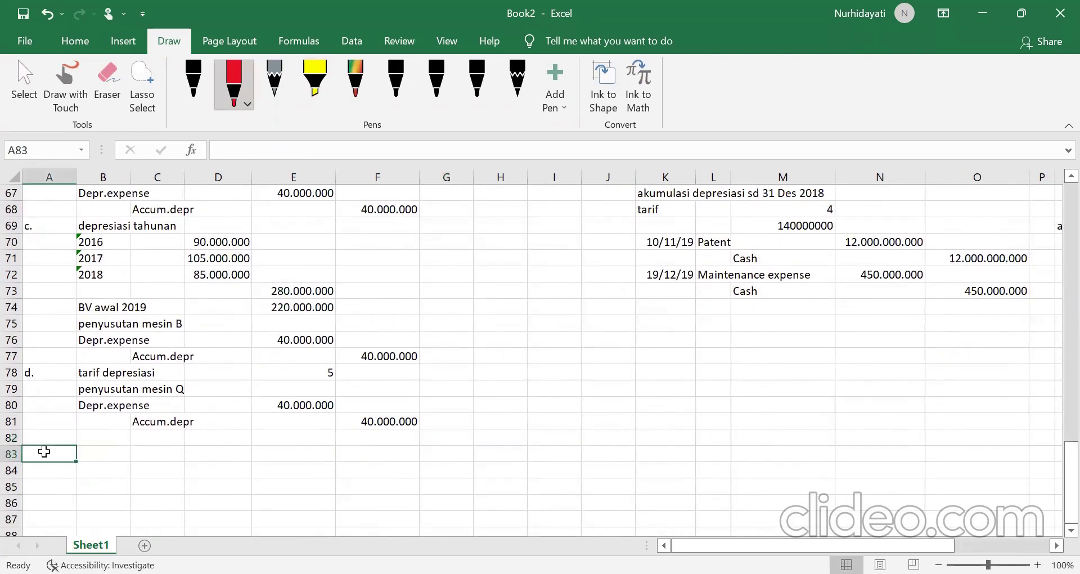
scroll(44, 452, "up", 14)
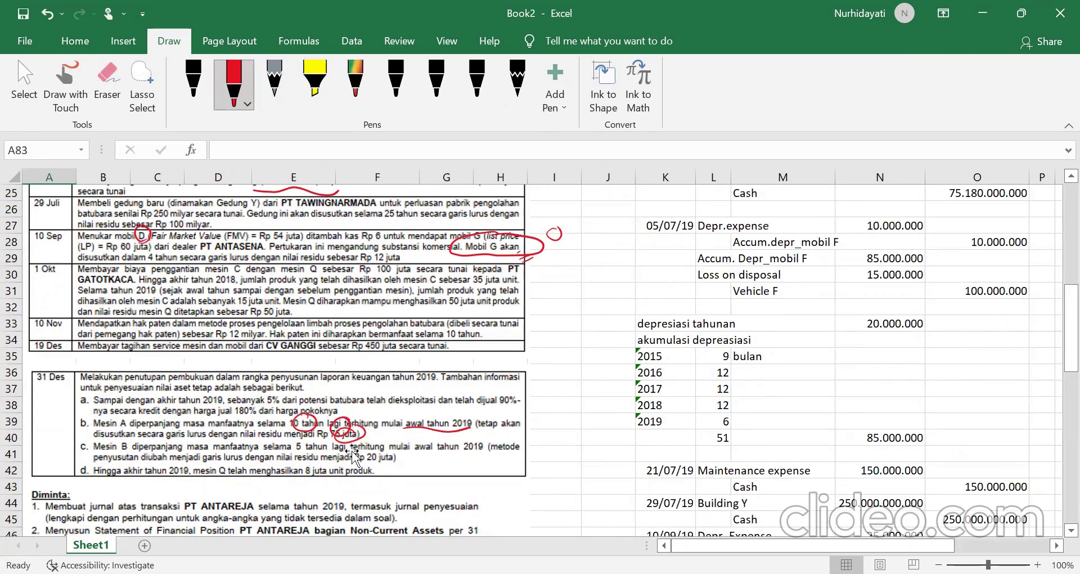
scroll(353, 455, "up", 3)
scroll(353, 455, "up", 5)
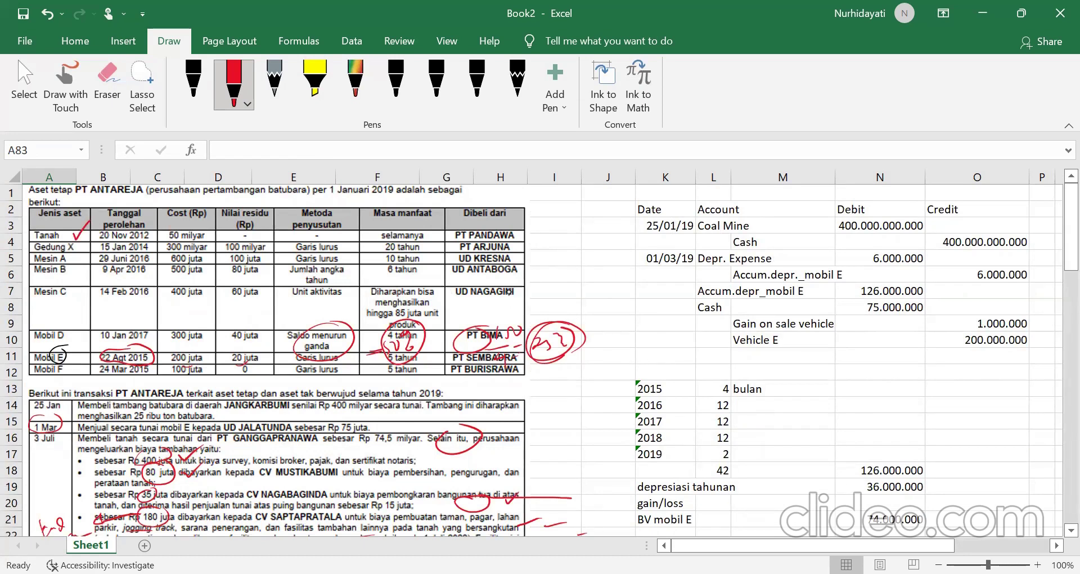
scroll(248, 434, "down", 3)
scroll(248, 433, "down", 19)
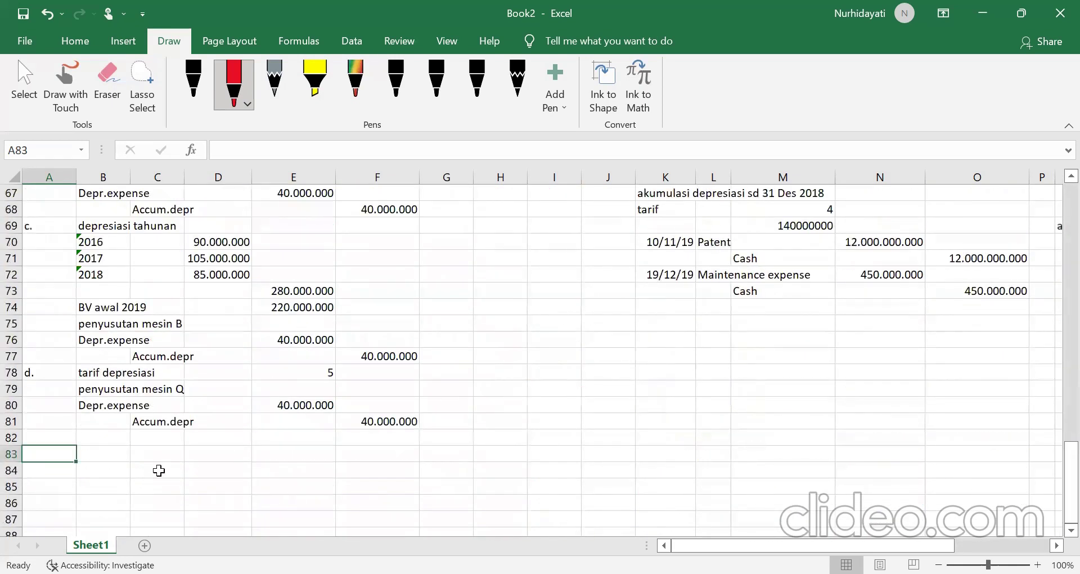
type("e.")
key("Tab")
type("penyusutan Gedu")
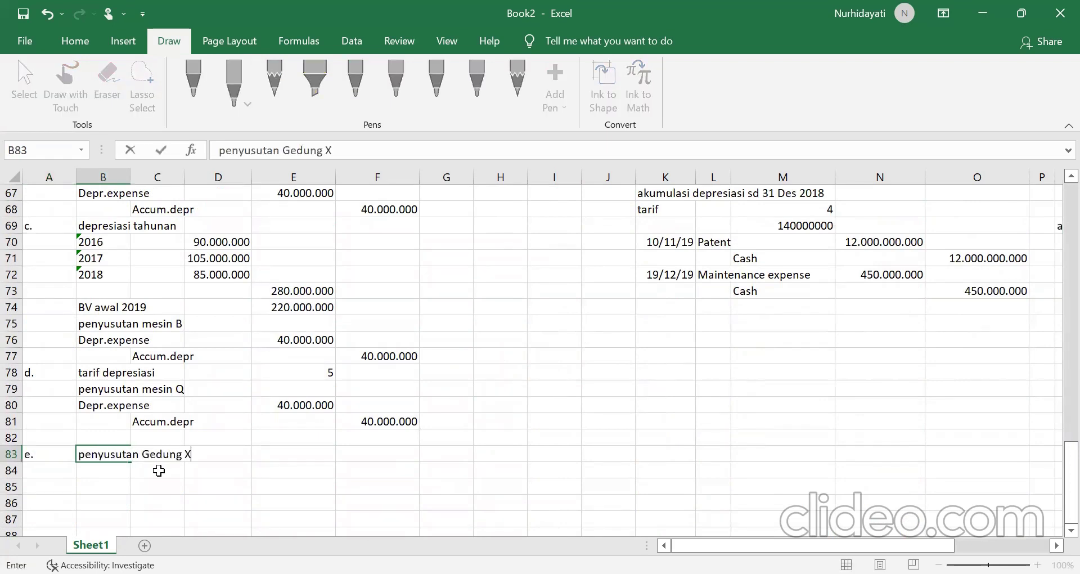
type("ng X")
key("Return")
Step: Check Gedung X's cost, residual value and useful life, and enter Depr.expense in B84 and Accum.depr in C85
scroll(159, 471, "up", 16)
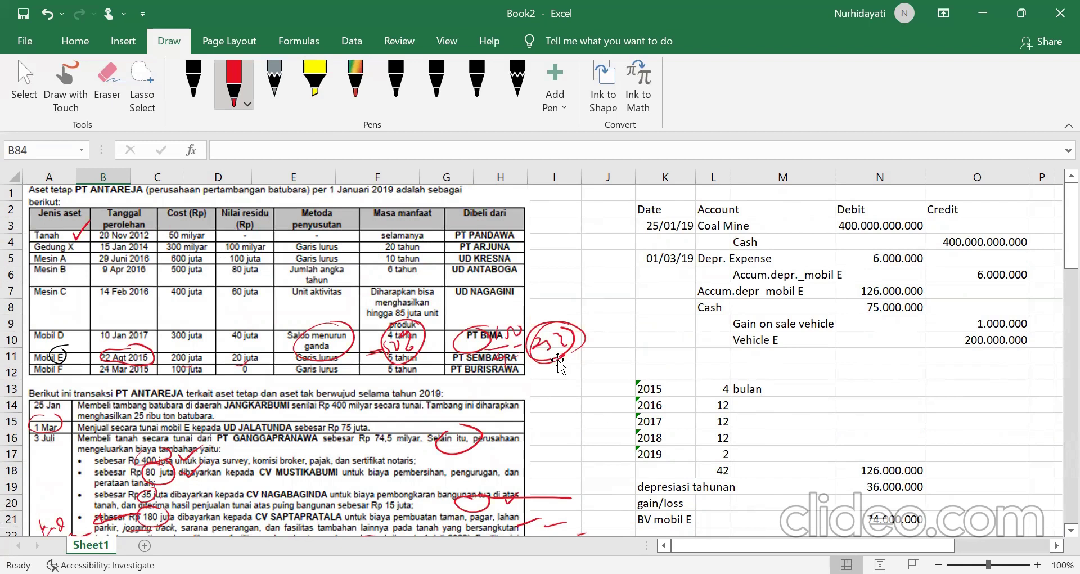
scroll(559, 363, "down", 1)
scroll(558, 363, "down", 20)
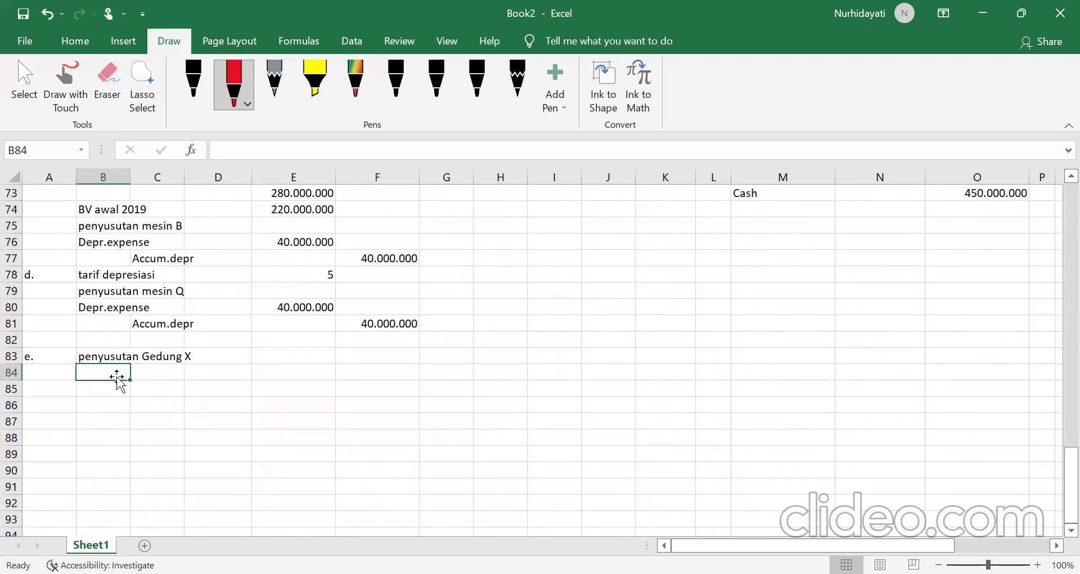
type("Depr")
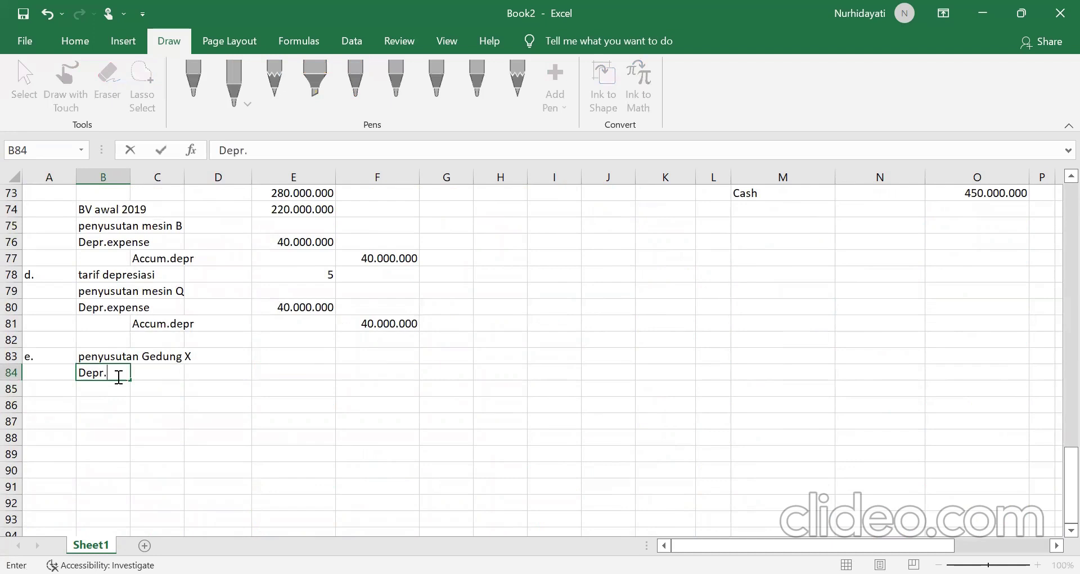
type(".expense")
key("Return")
key("Right")
type("A")
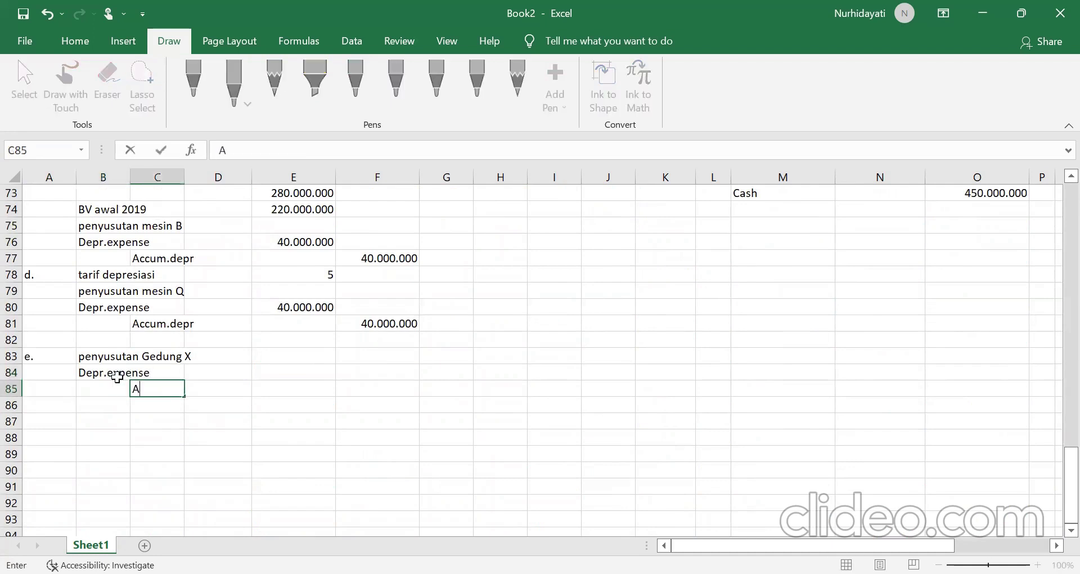
type("ccum.depr")
key("Right")
key("Right")
key("Up")
type("=(3")
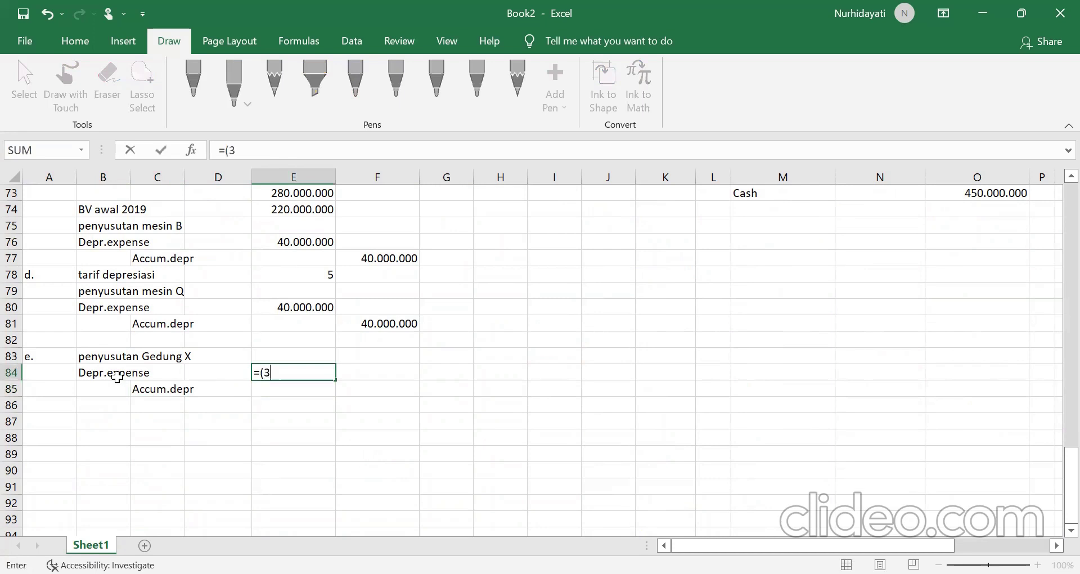
type("00000000000")
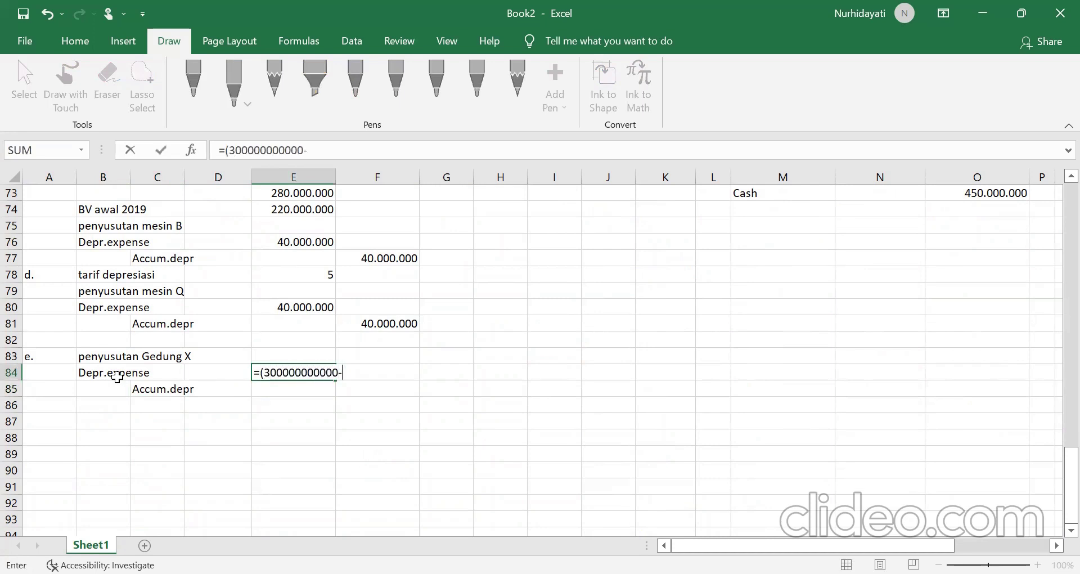
type("-100000000000")
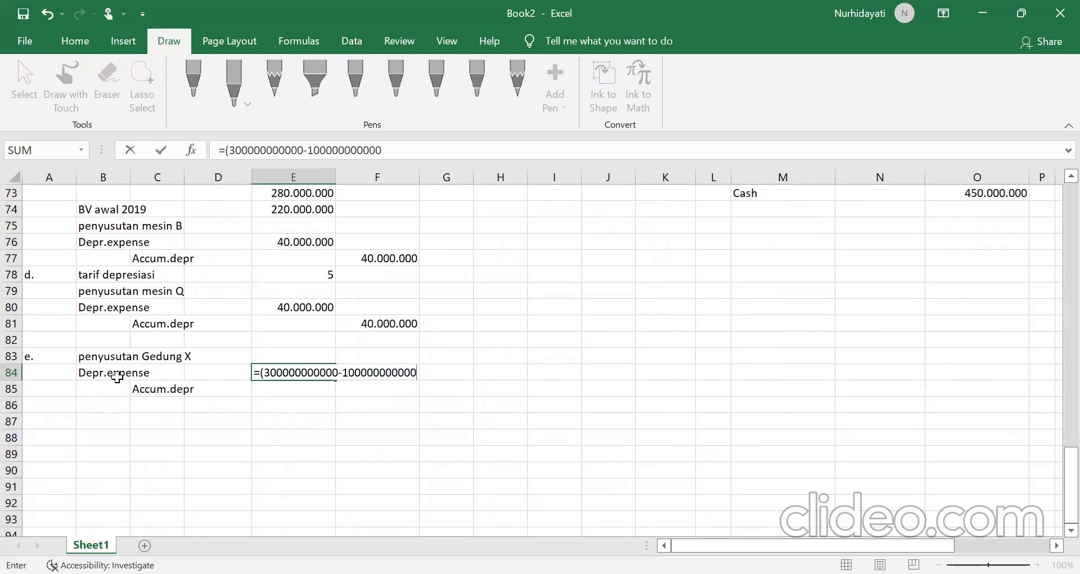
type(")/20")
key("Return")
Step: Link Gedung X's accumulated depreciation credit in F85 to the expense amount with =E84
key("Right")
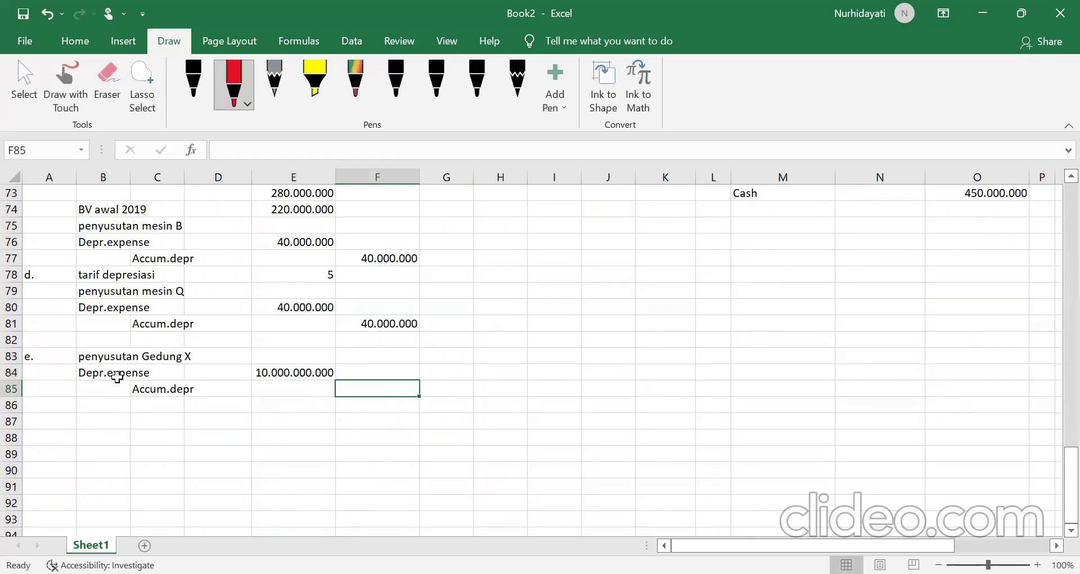
type("=")
key("Up")
key("Left")
key("Return")
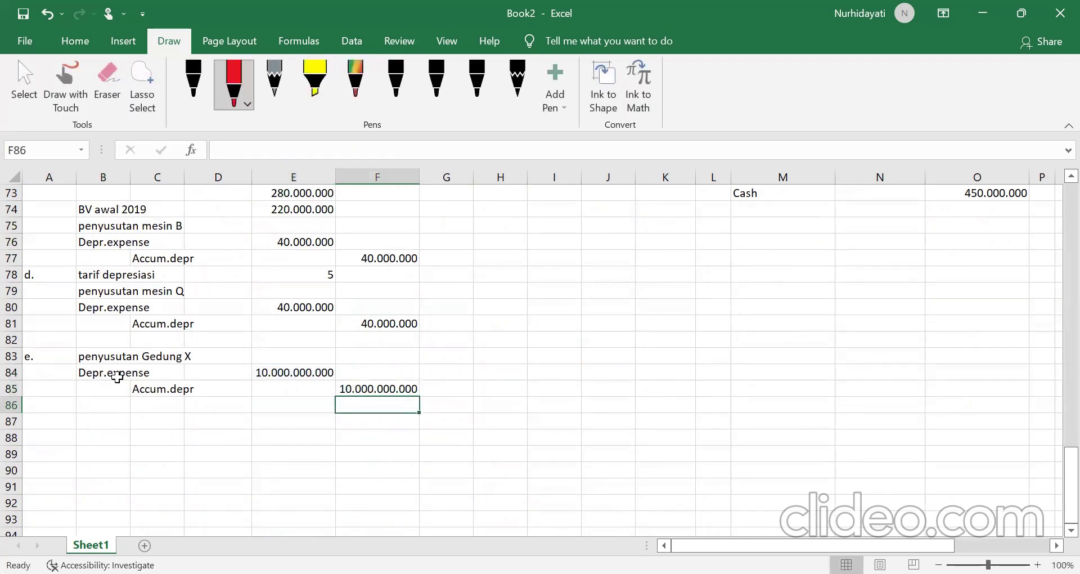
Step: Review the fixed asset table, the 2019 transactions and the 31 December adjustments to identify assets still needing depreciation
scroll(522, 299, "up", 20)
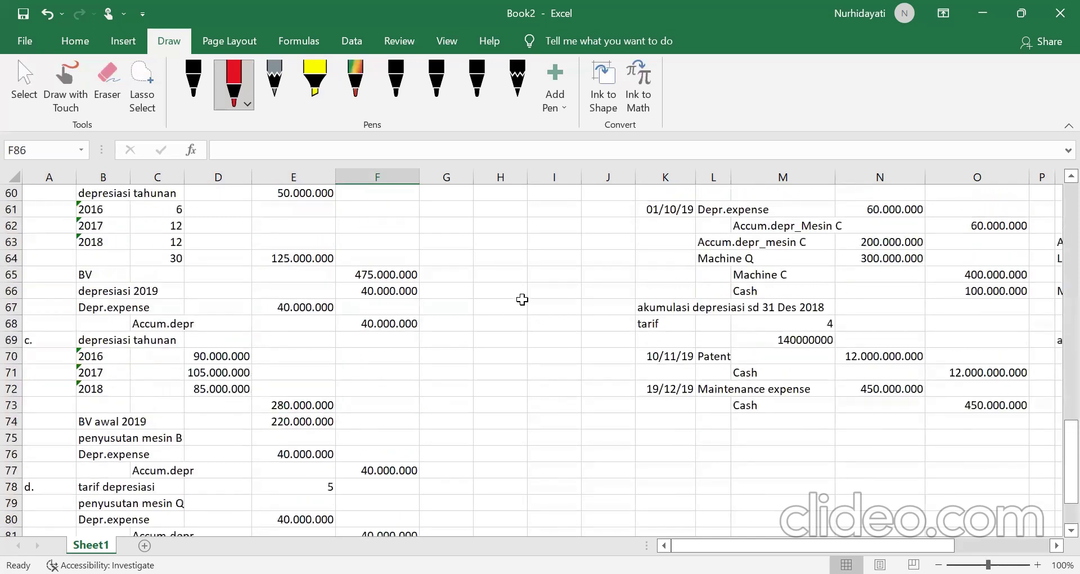
scroll(522, 303, "up", 3)
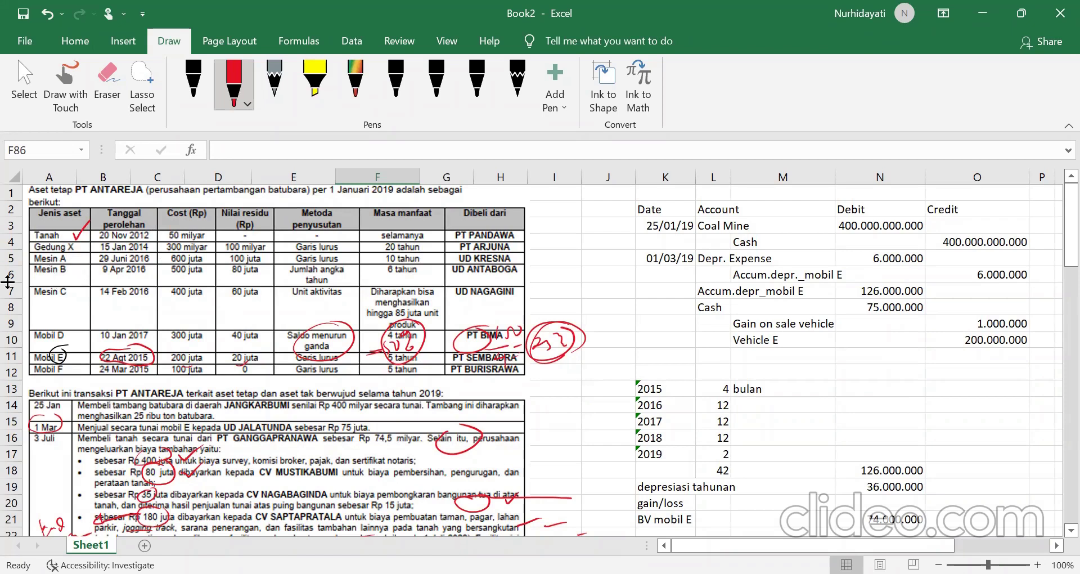
scroll(722, 276, "down", 6)
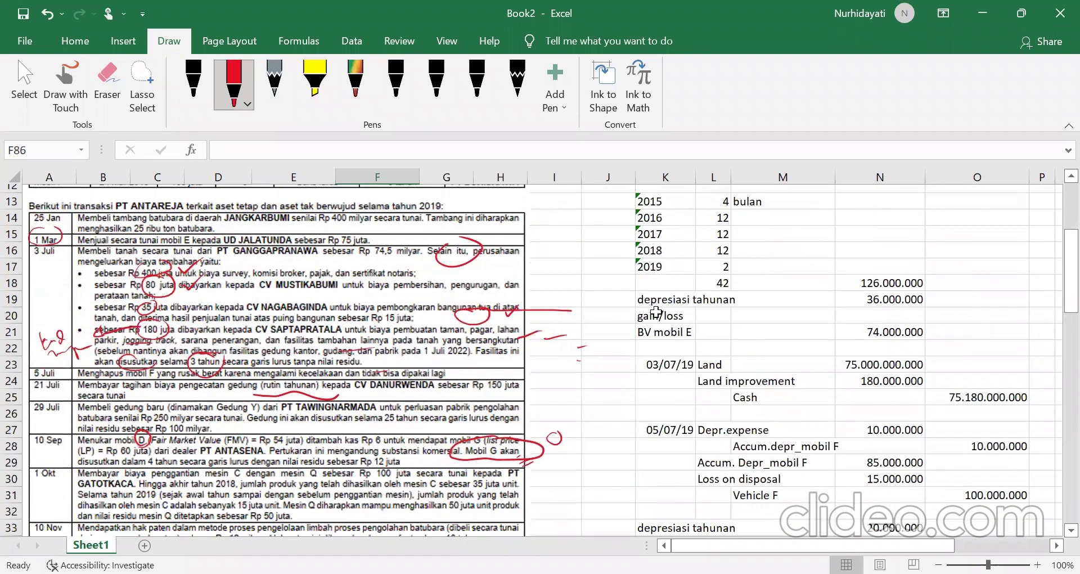
scroll(98, 478, "down", 1)
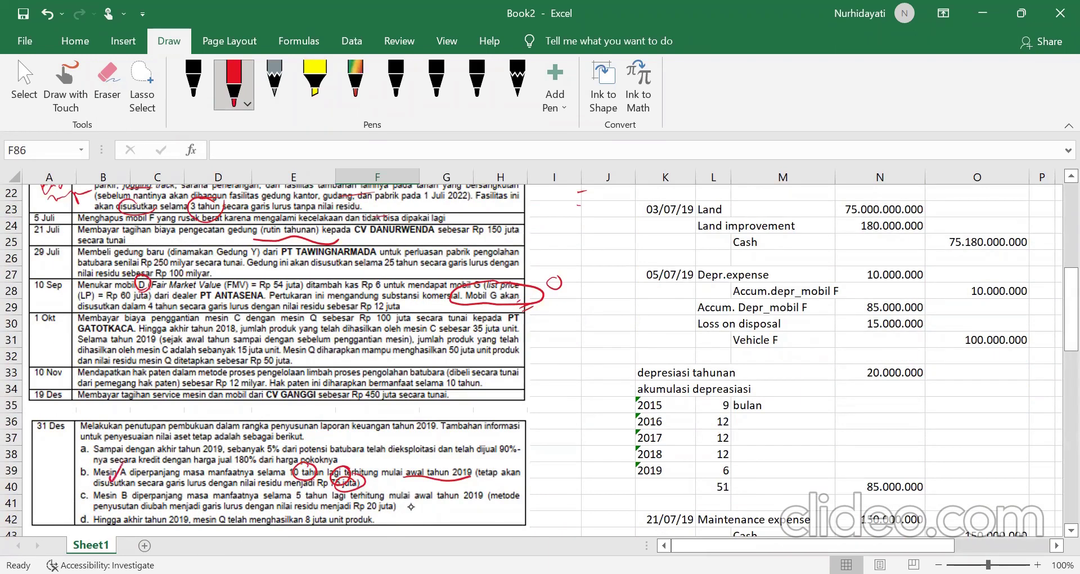
Step: Mark Mesin B in adjustment c with red ink, and in the asset table tick Tanah, Mesin A and Mesin B and cross out Mesin C
scroll(410, 506, "up", 1)
scroll(412, 509, "down", 1)
left_click_drag(123, 493, 120, 504)
scroll(412, 508, "up", 4)
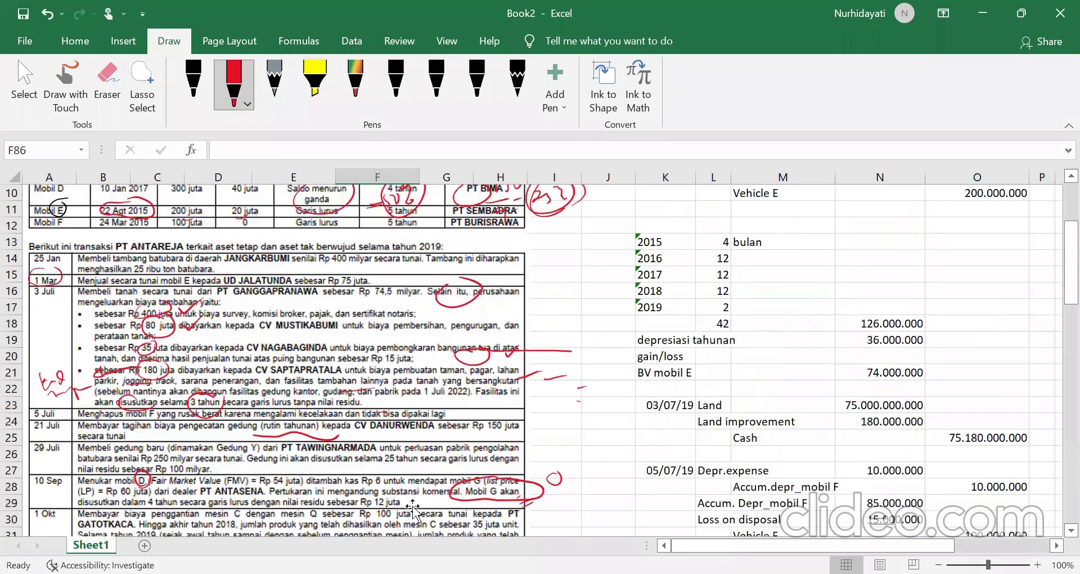
scroll(413, 509, "up", 3)
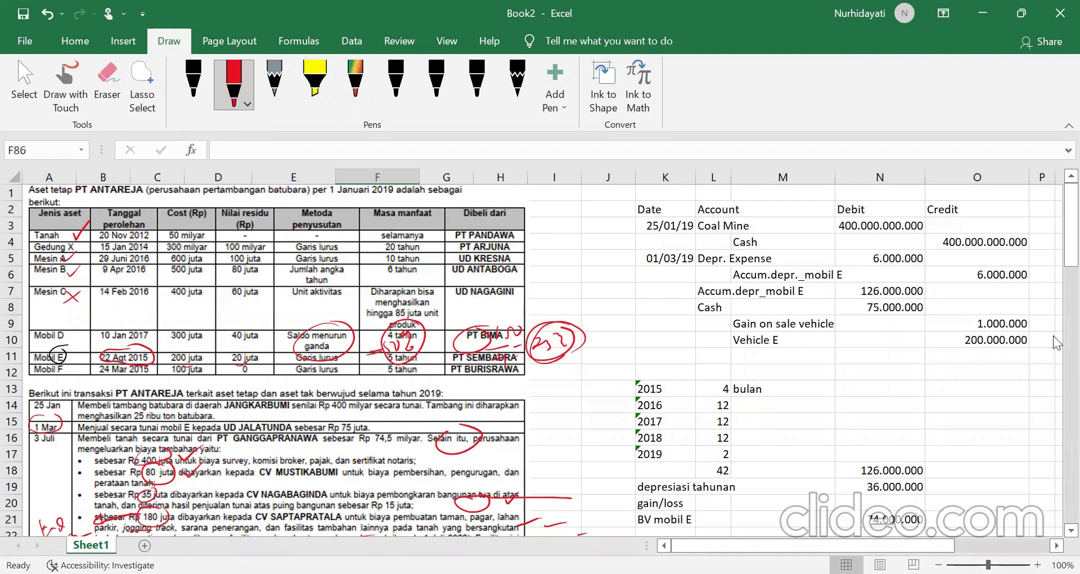
Step: Check the 2019 transactions and journal entries for the vehicles, and cross out Mobil D, Mobil E and Mobil F in the asset table
scroll(1056, 231, "down", 3)
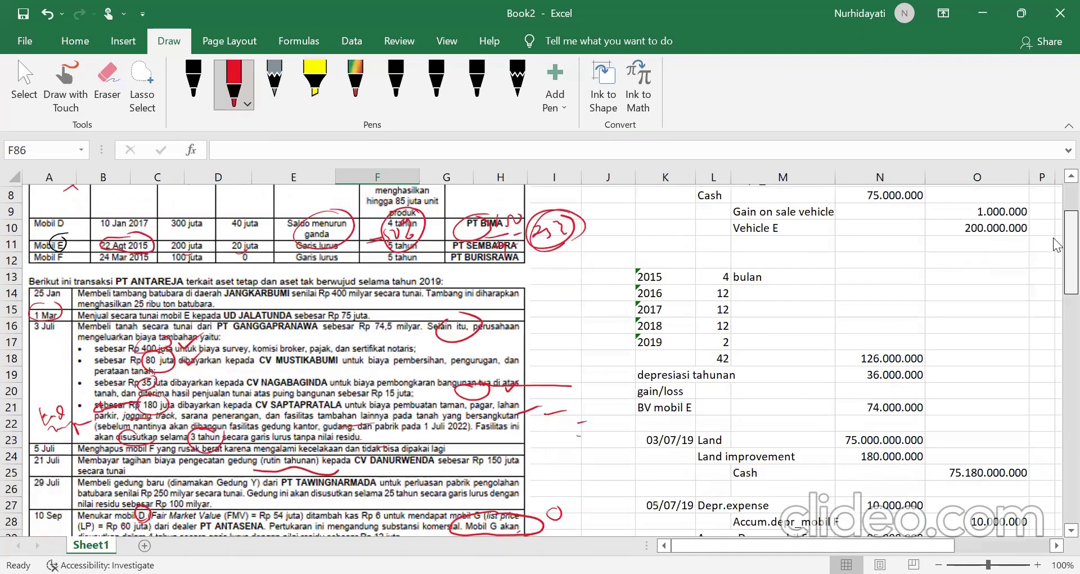
scroll(1056, 298, "down", 10)
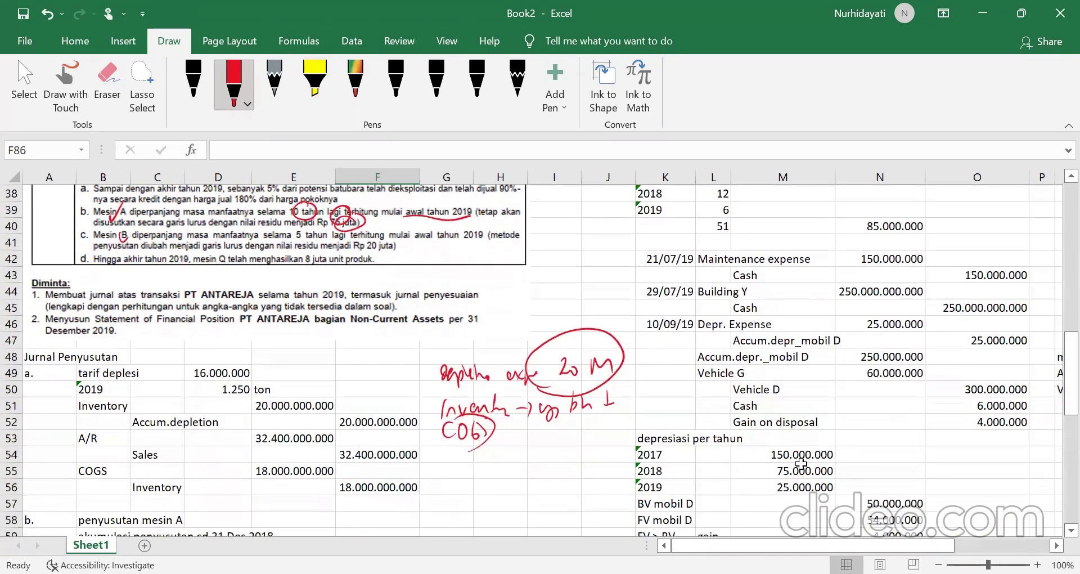
scroll(451, 351, "up", 11)
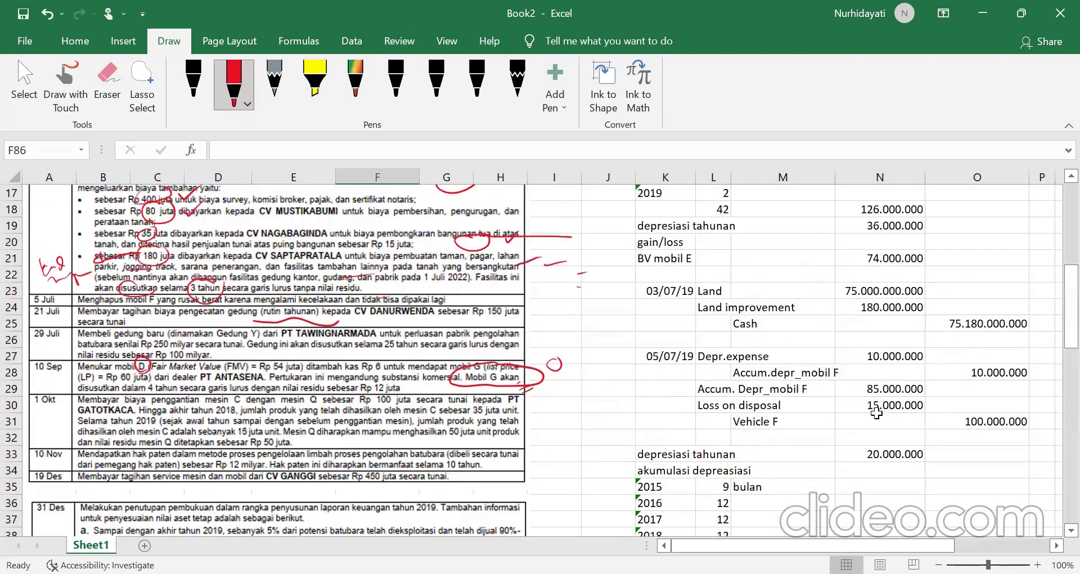
scroll(451, 352, "up", 2)
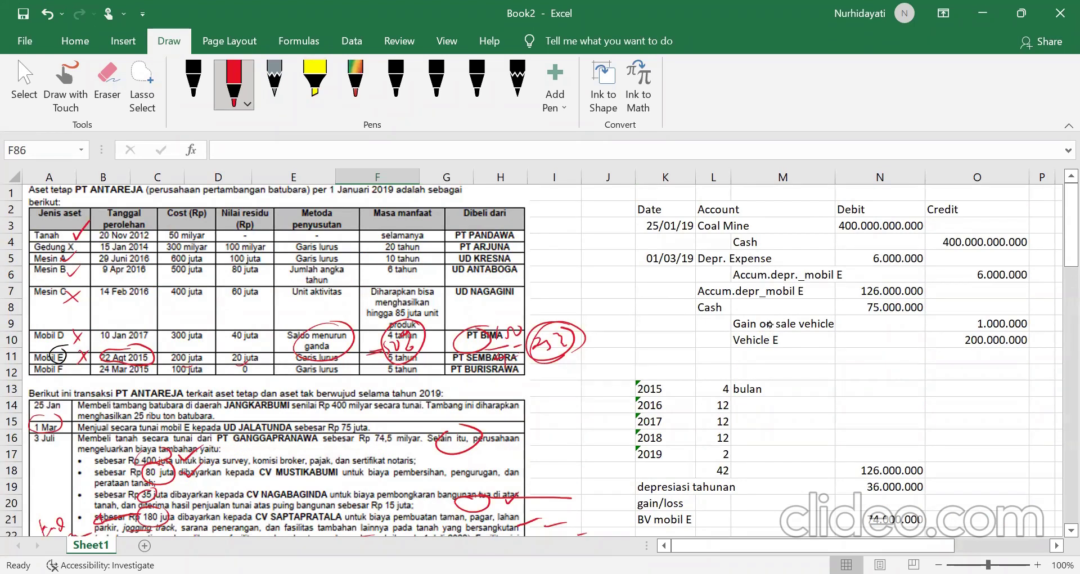
scroll(1031, 387, "down", 4)
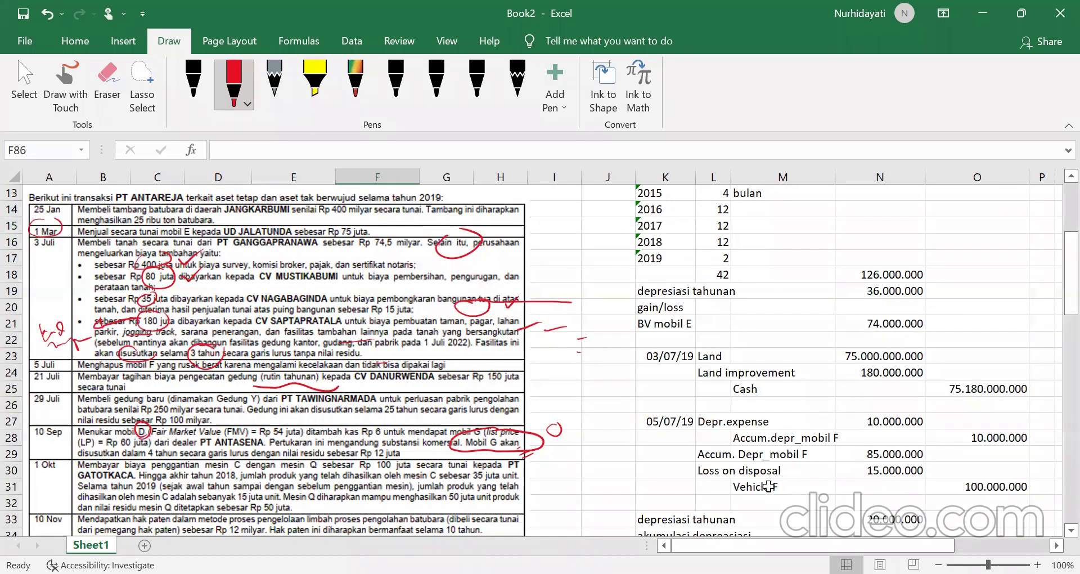
scroll(746, 477, "up", 4)
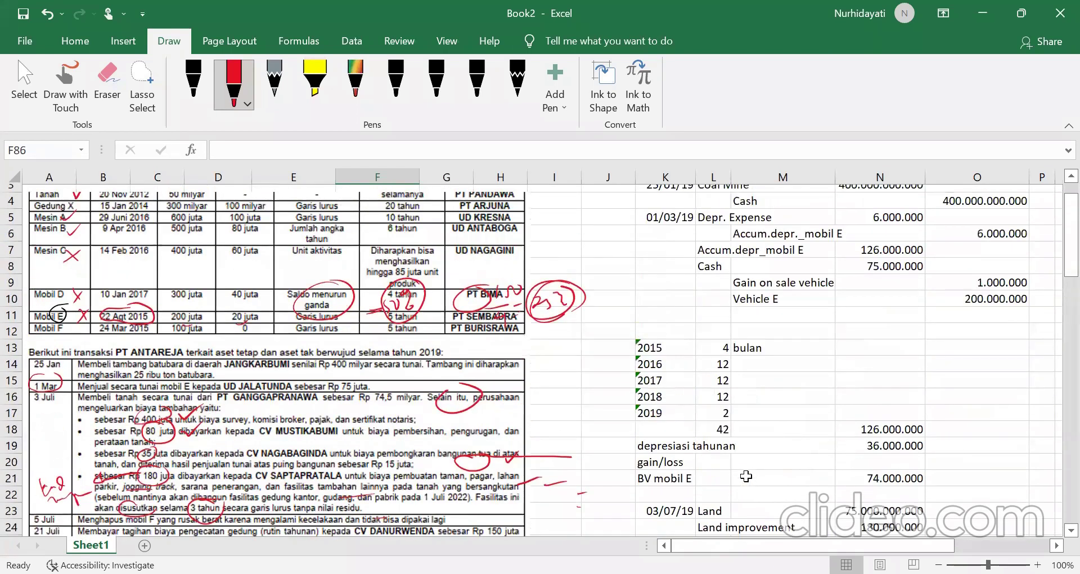
scroll(746, 477, "up", 1)
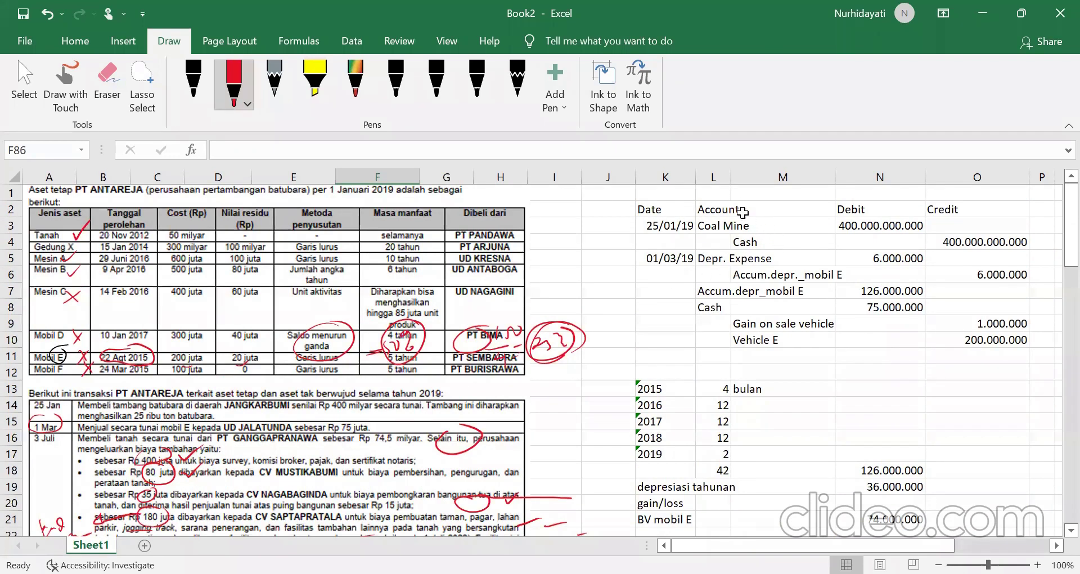
Step: Locate the land improvement in the July journal entry, and start part f. in A87 with the heading Penyusutan Land Improvement in B87
scroll(746, 309, "down", 3)
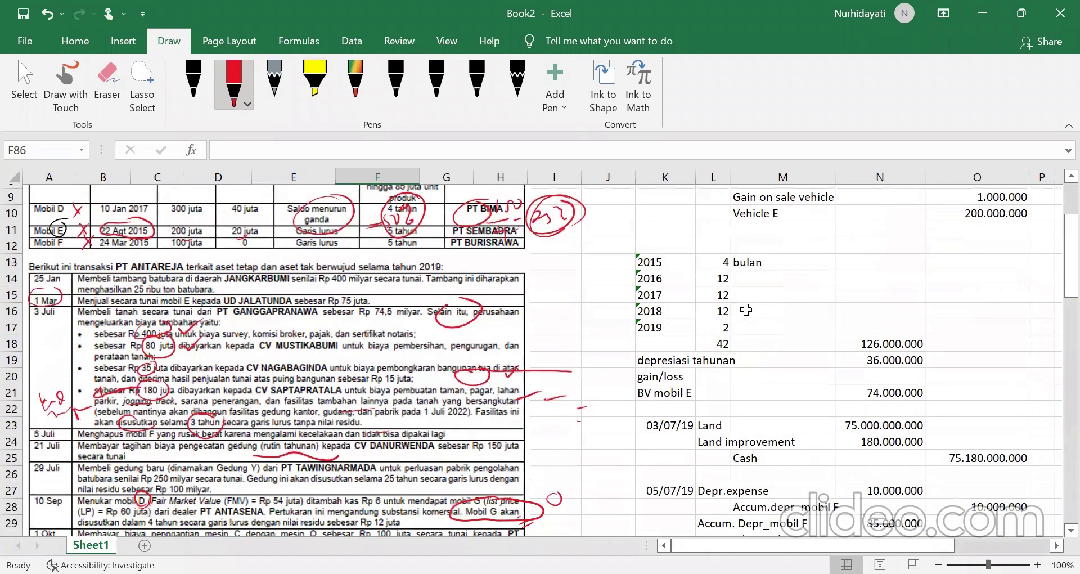
scroll(746, 308, "down", 3)
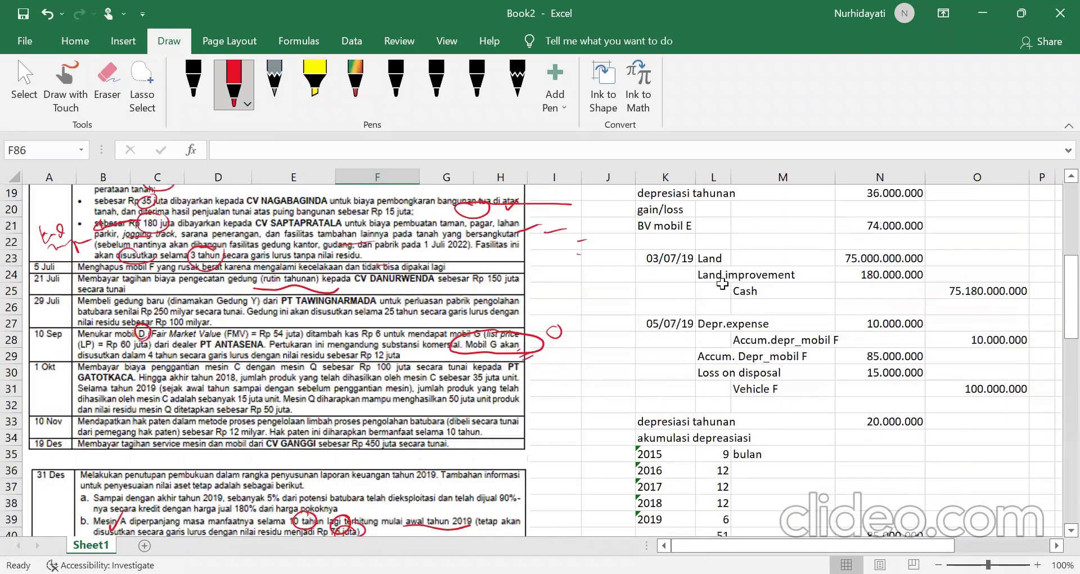
left_click(722, 275)
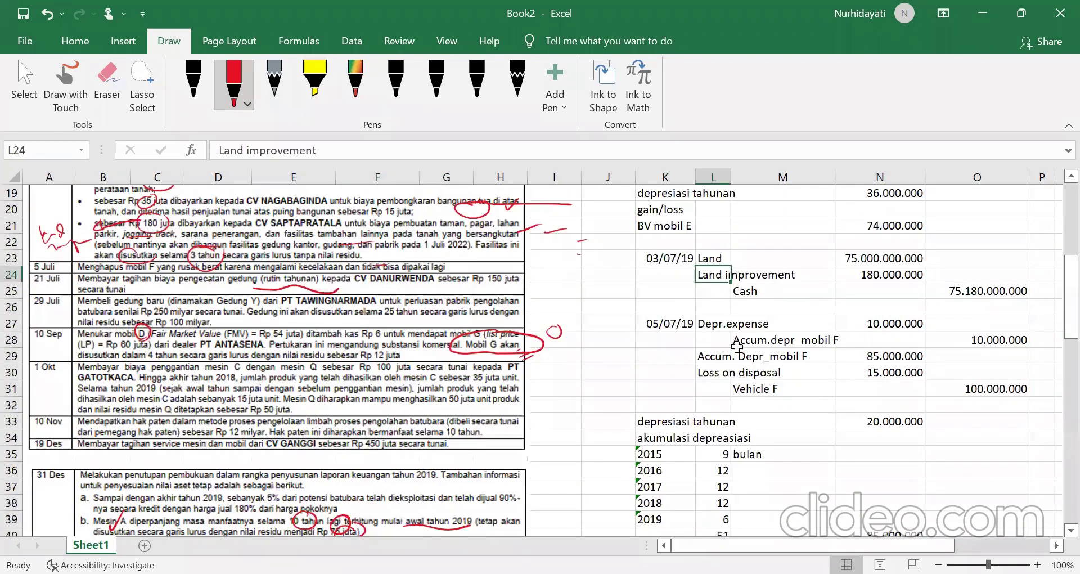
scroll(737, 346, "down", 8)
scroll(737, 346, "down", 9)
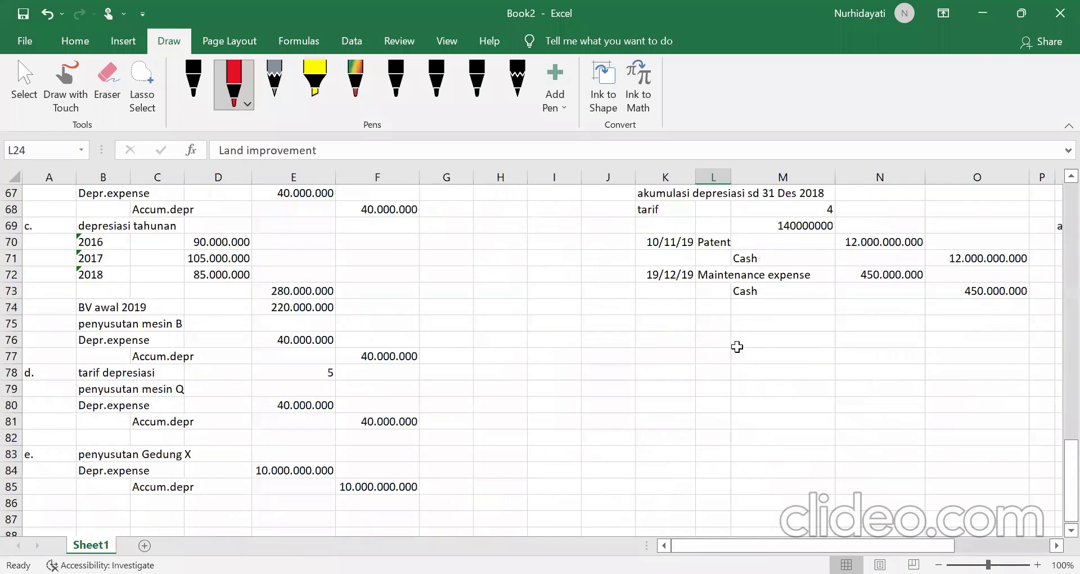
left_click(31, 467)
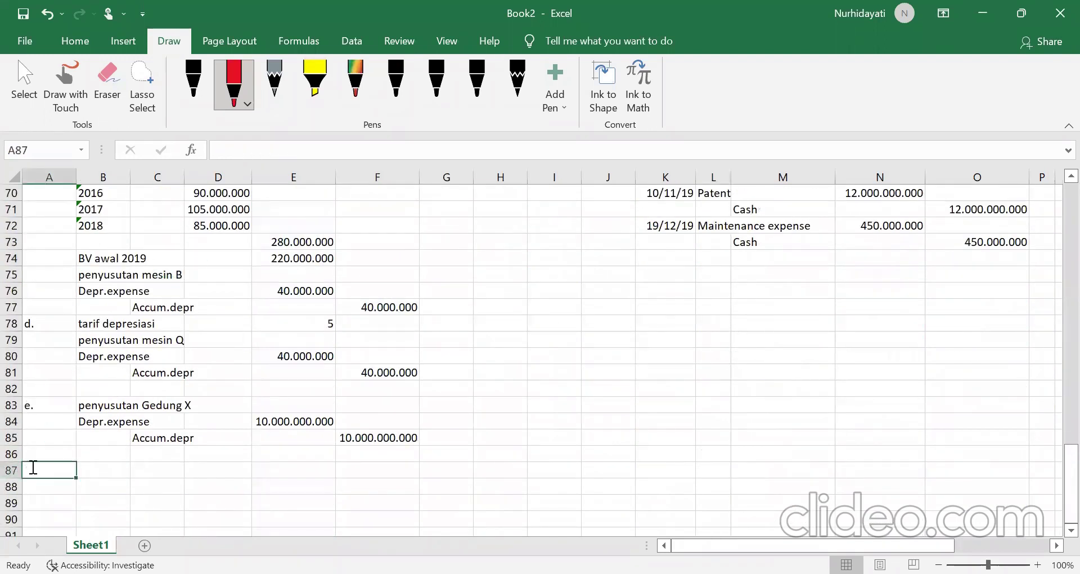
key("Tab")
type("P")
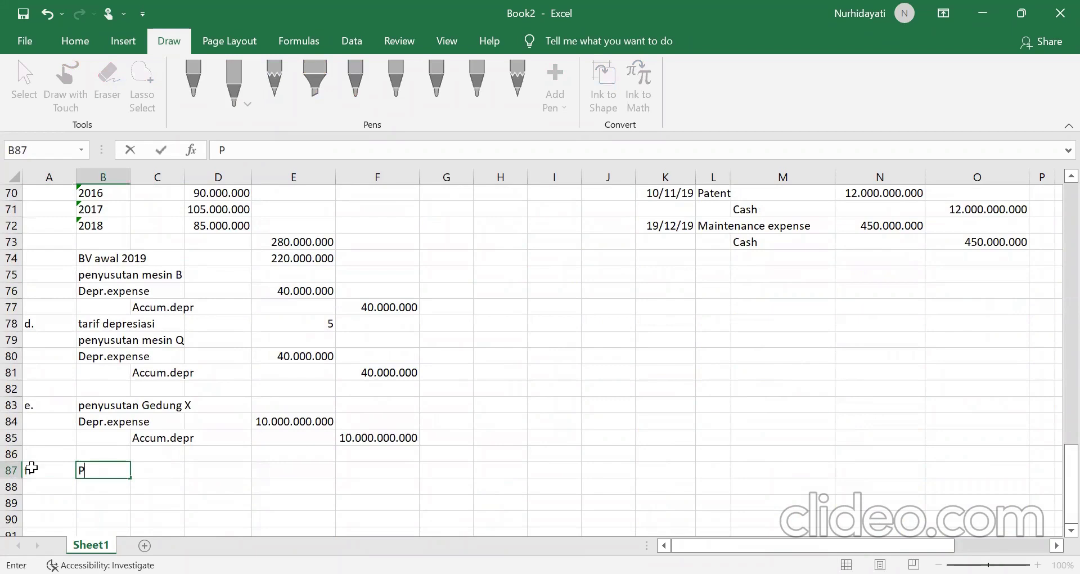
type("enyusutan Land Improvement")
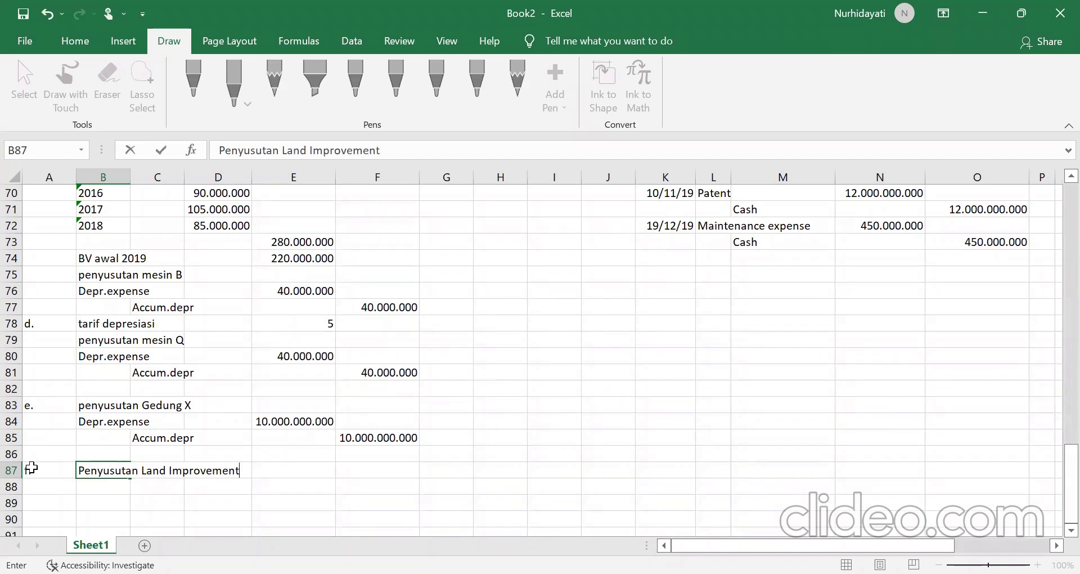
key("Return")
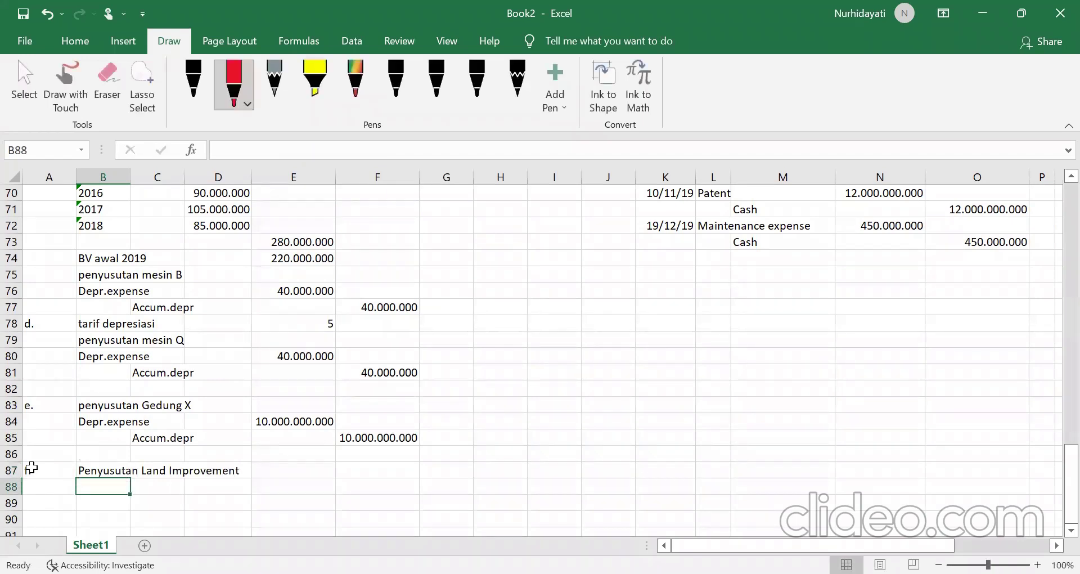
Step: Enter the land improvement journal accounts: Depr.expense in B88 and Accum.depreciation in C89
type("De")
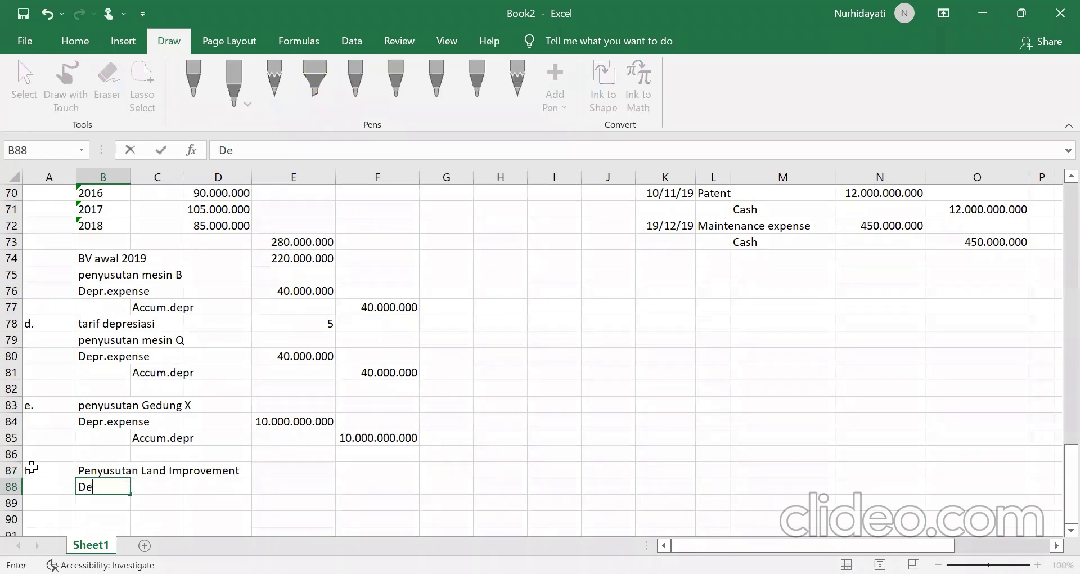
type("pr.expense")
key("Return")
key("Right")
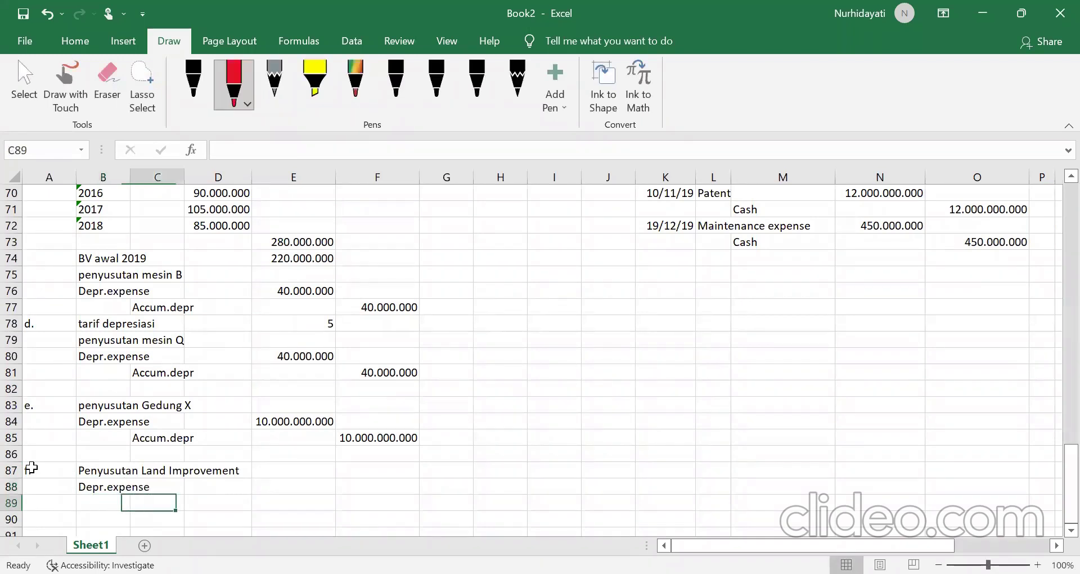
type("Accum.depreciation")
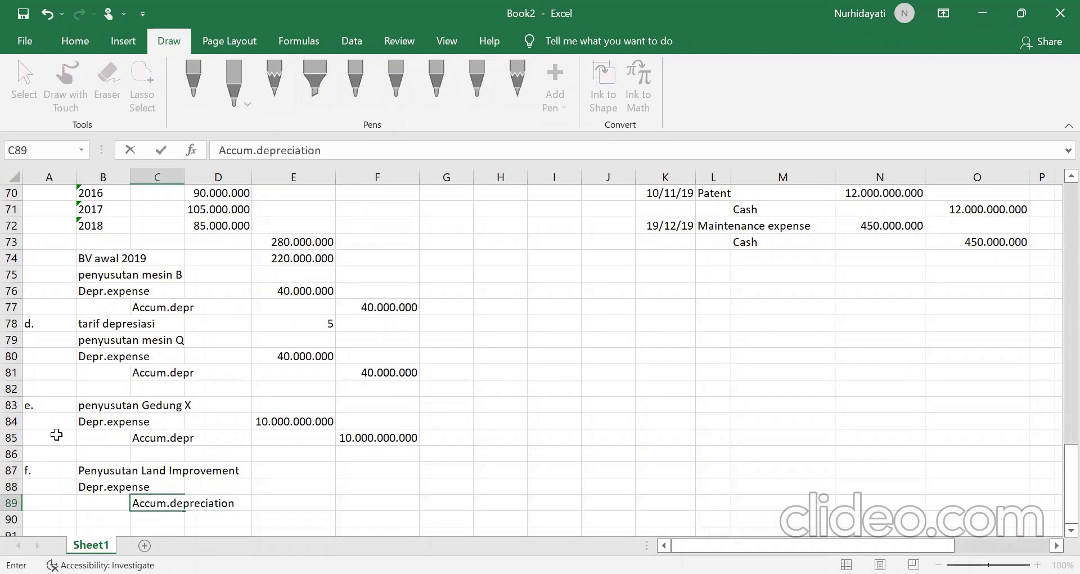
Step: Check the land improvement's cost and useful life in the 3 July transaction, and calculate its depreciation expense in E88 as =180000000/3
scroll(477, 382, "up", 8)
scroll(477, 382, "up", 8)
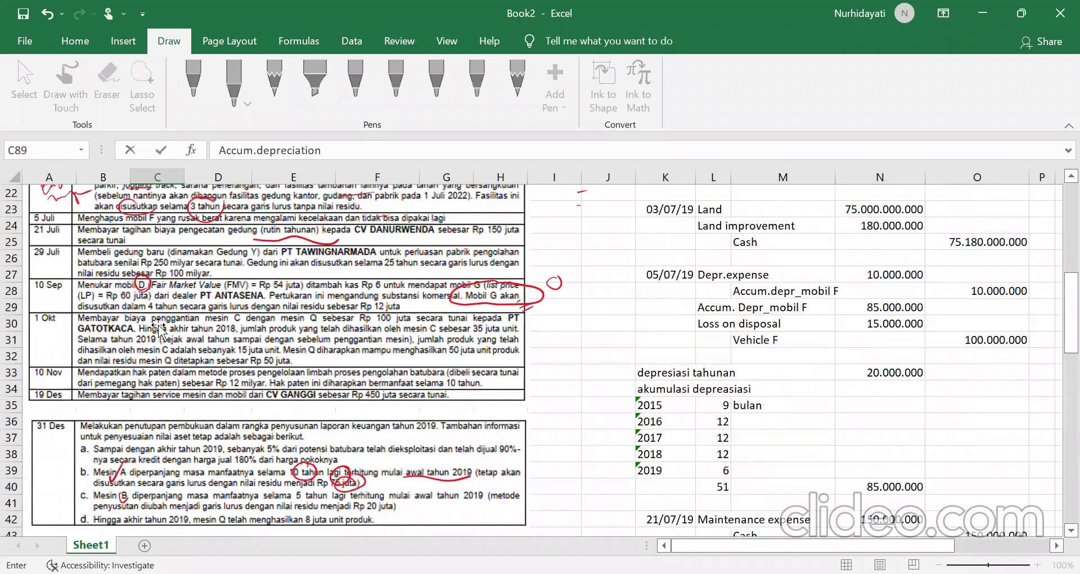
scroll(160, 329, "up", 3)
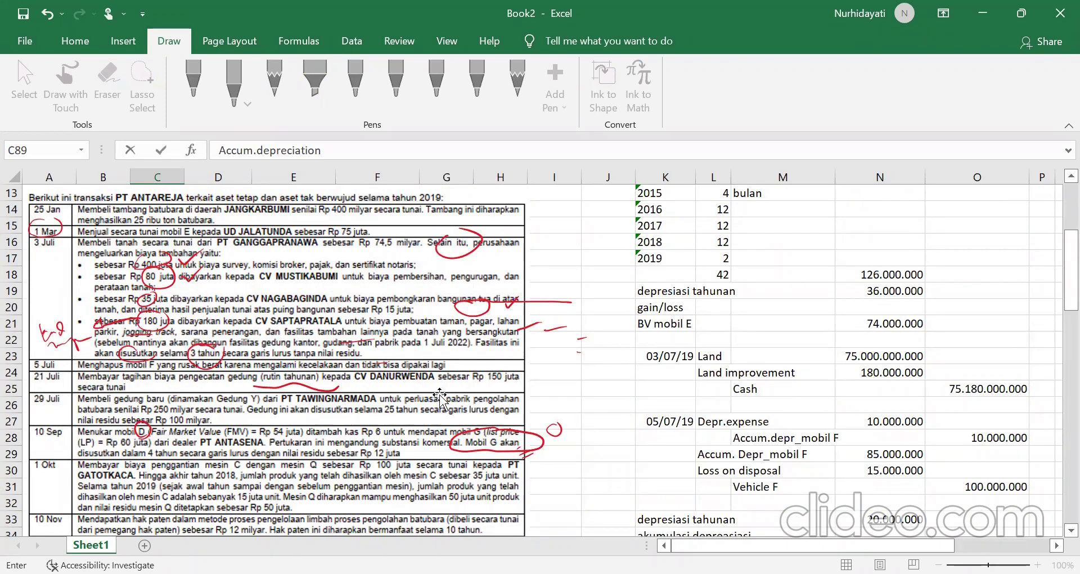
scroll(439, 397, "down", 4)
scroll(439, 396, "down", 18)
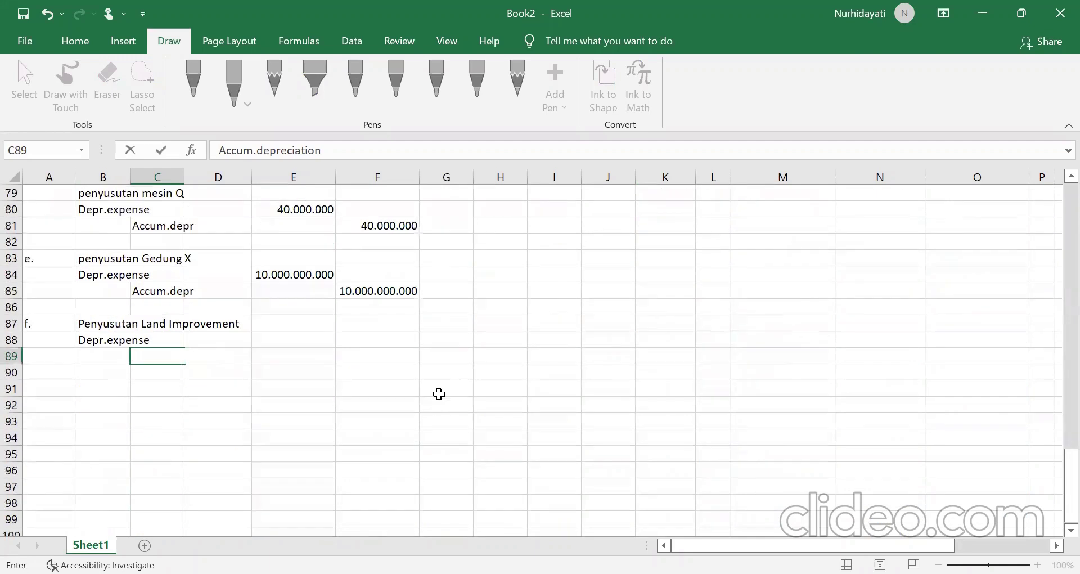
left_click(306, 339)
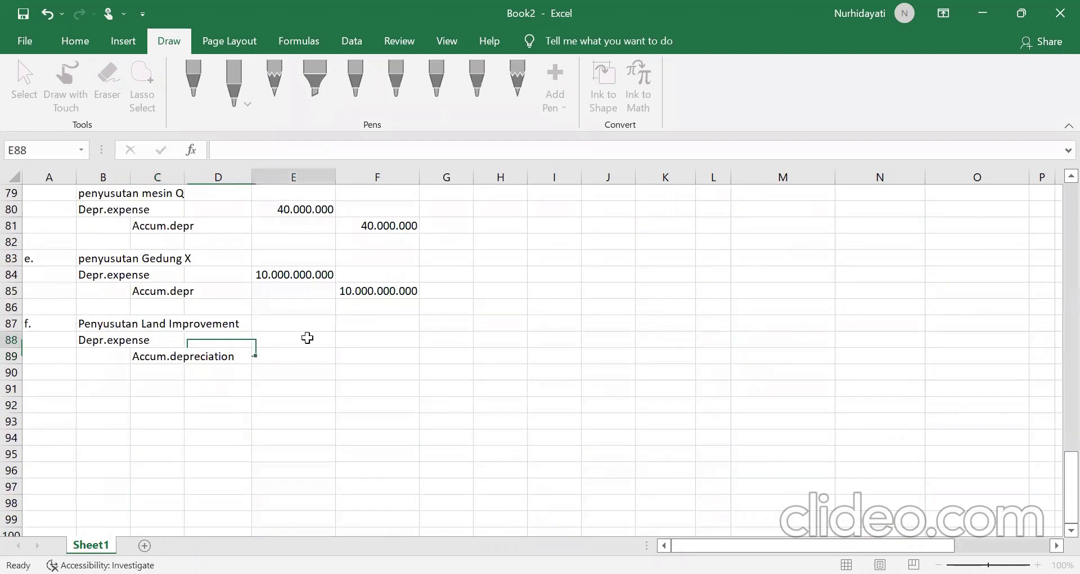
type("=1")
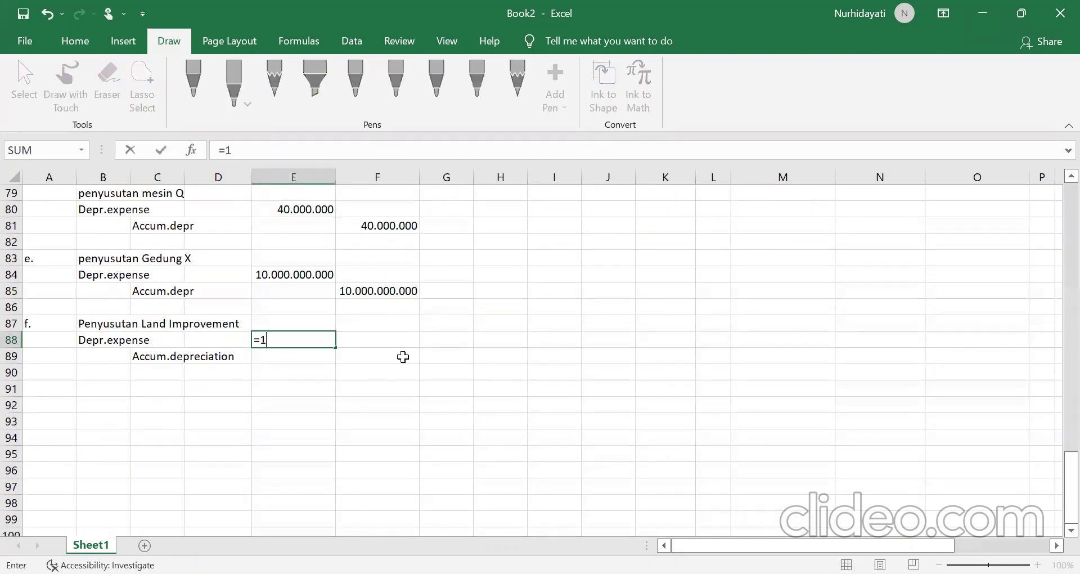
type("80000000")
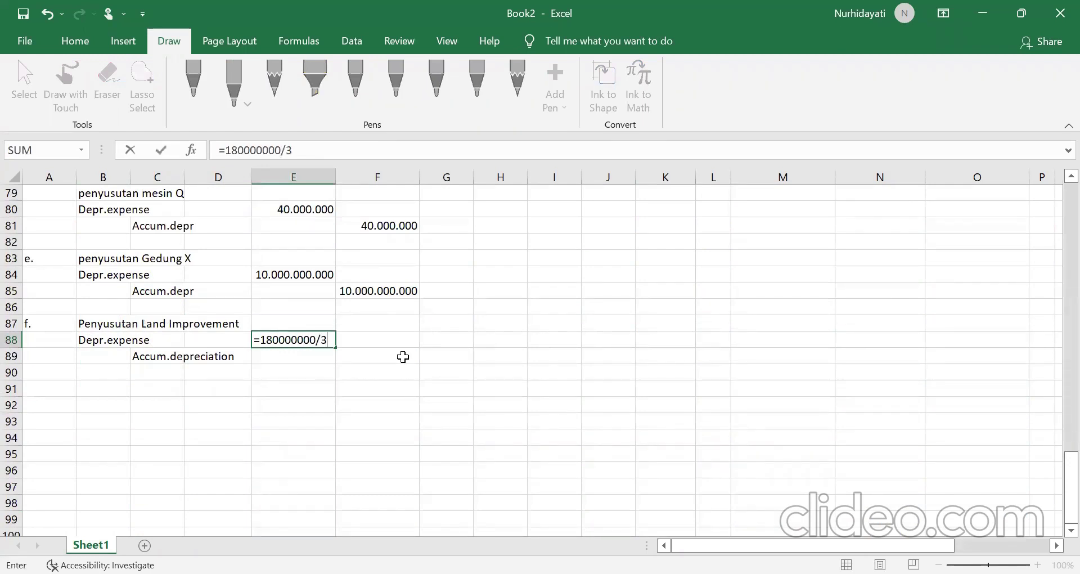
key("Return")
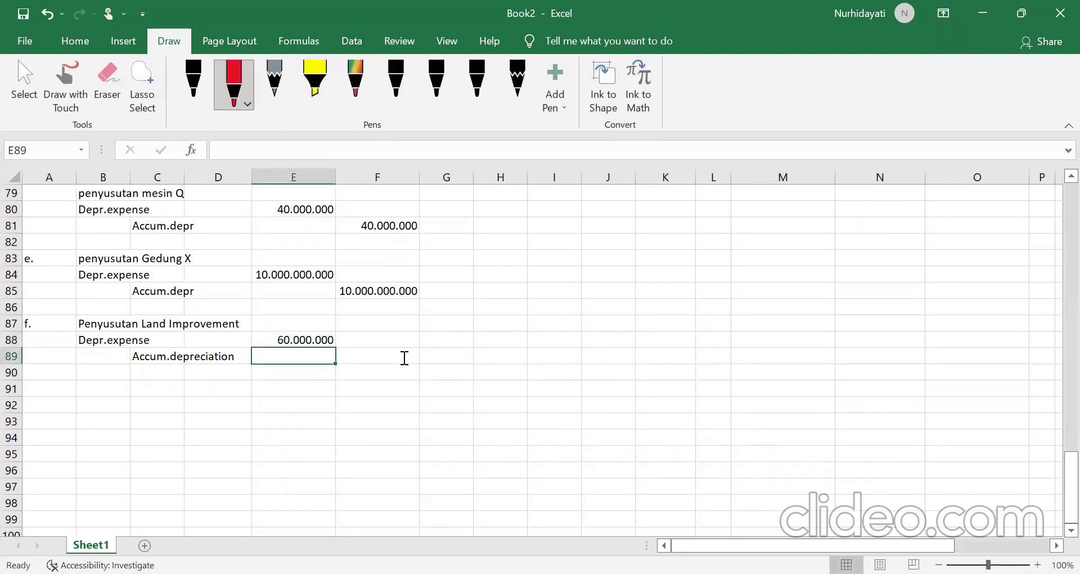
Step: Link the land improvement's accumulated depreciation credit in F89 to the expense amount with =E88
left_click(404, 357)
type("=E88")
key("Return")
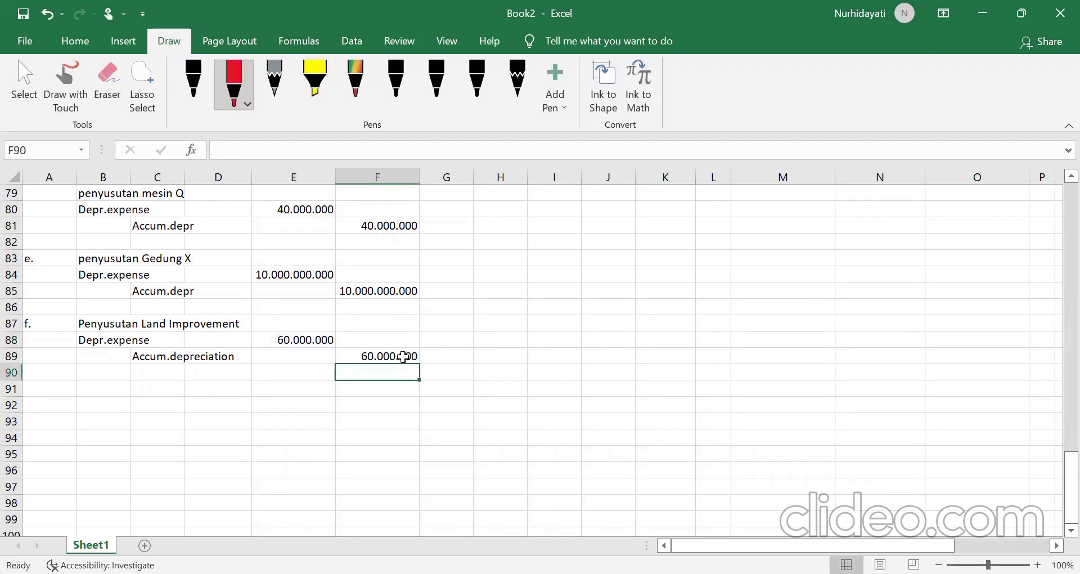
Step: Review the 2019 transactions after the land improvement to identify the next newly acquired asset that needs year-end depreciation
scroll(587, 315, "up", 4)
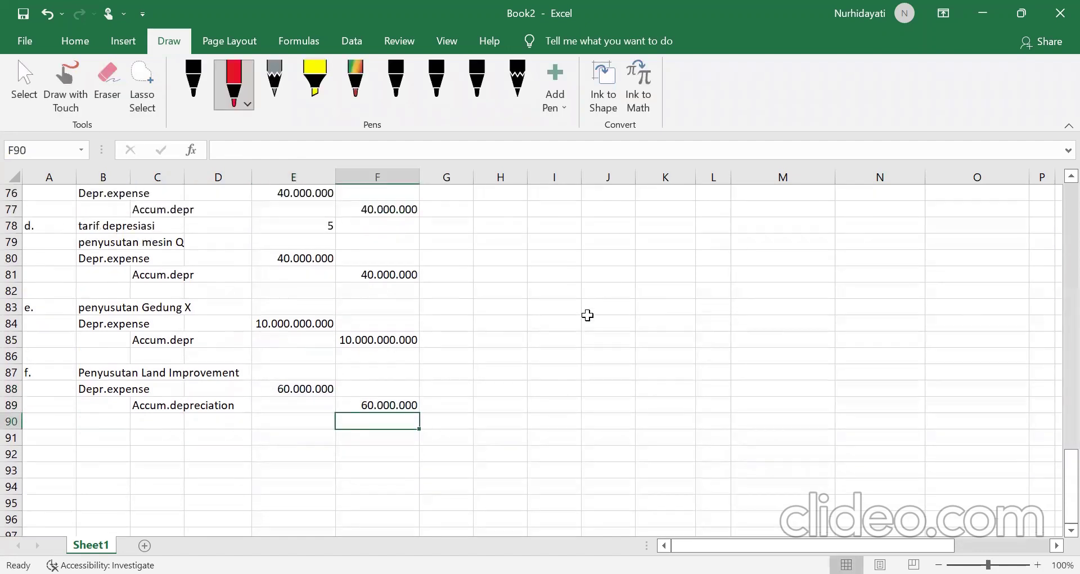
scroll(635, 390, "up", 5)
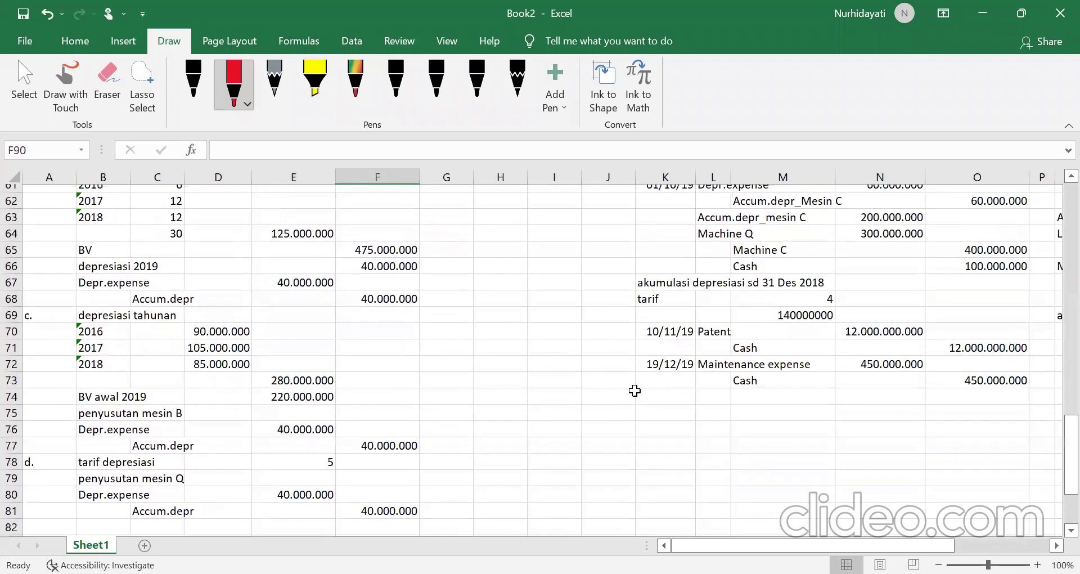
scroll(634, 390, "up", 4)
scroll(635, 390, "up", 3)
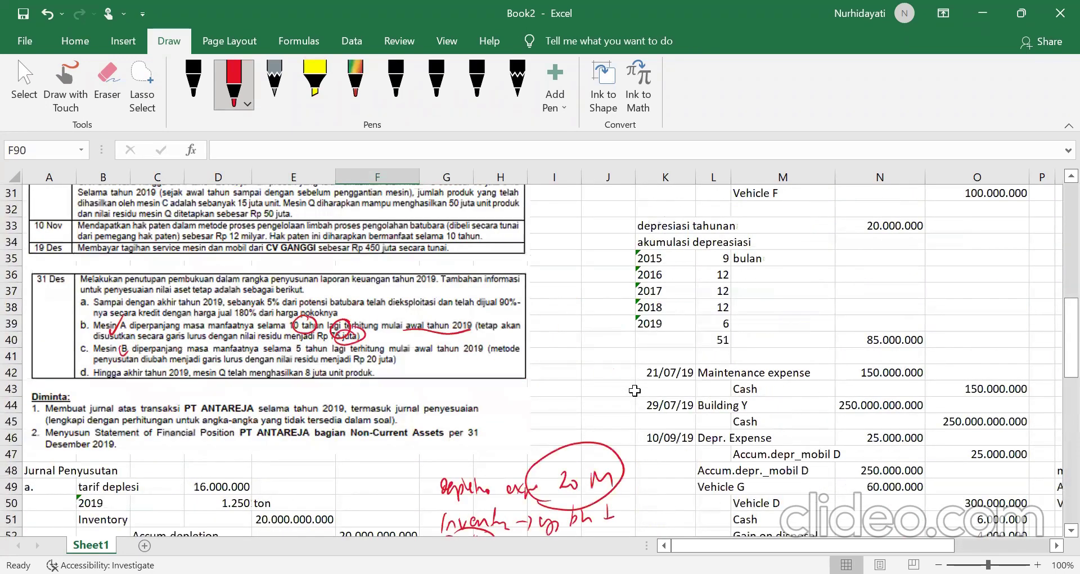
scroll(363, 388, "up", 1)
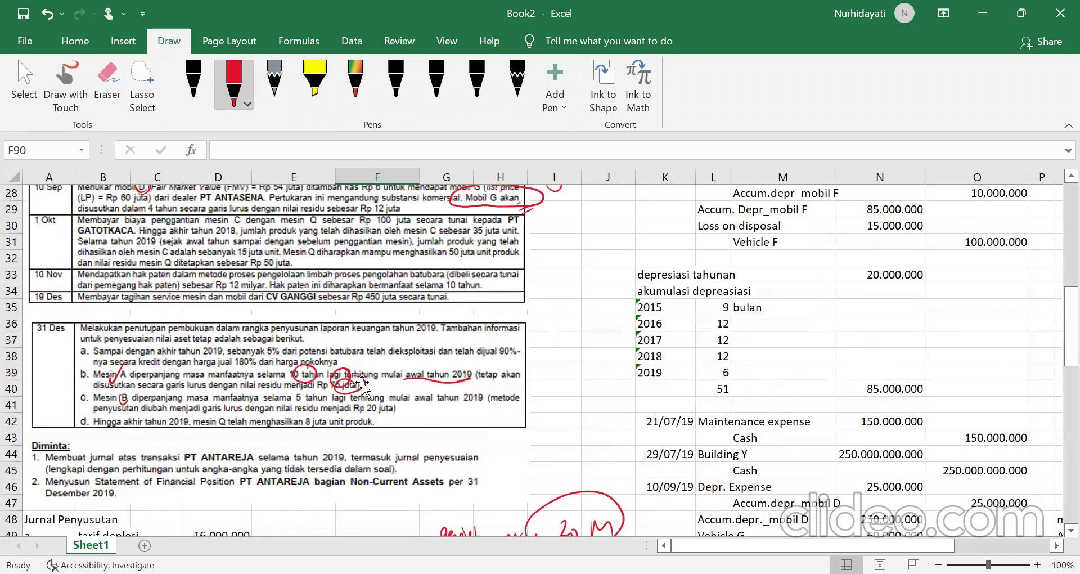
scroll(363, 389, "up", 5)
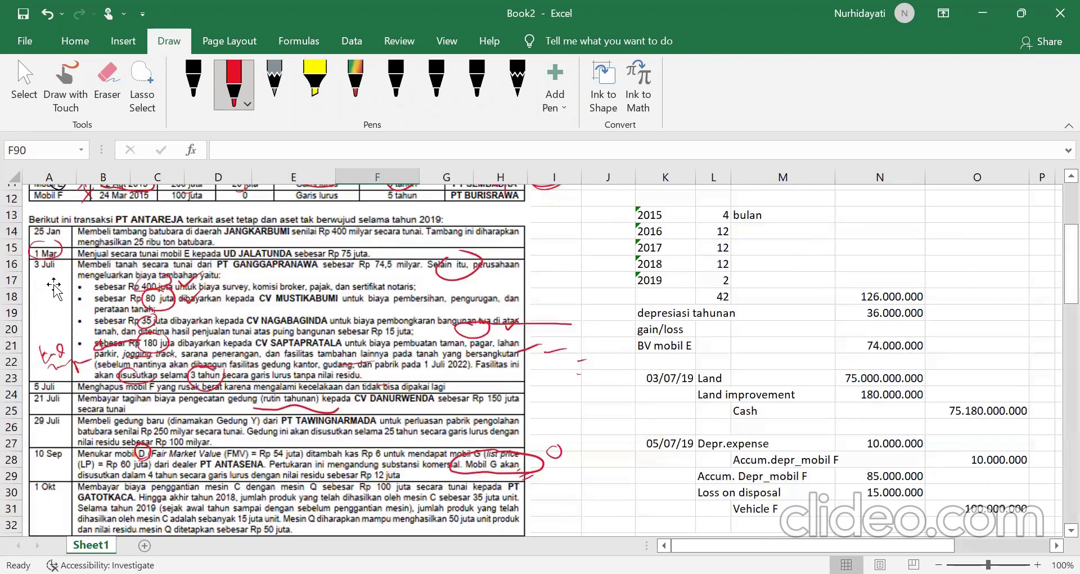
scroll(56, 298, "up", 1)
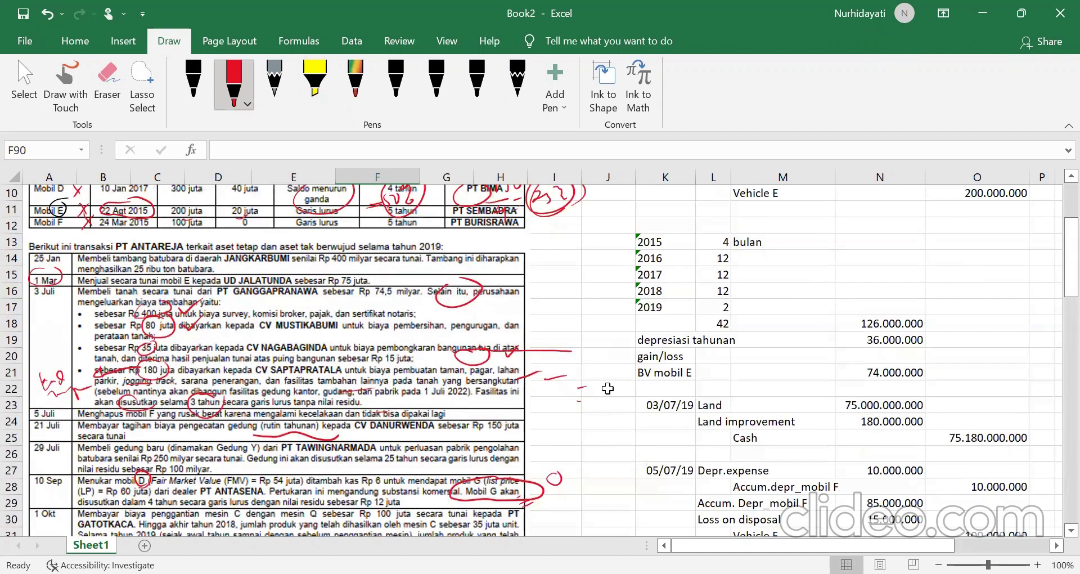
scroll(608, 388, "down", 6)
scroll(607, 388, "up", 5)
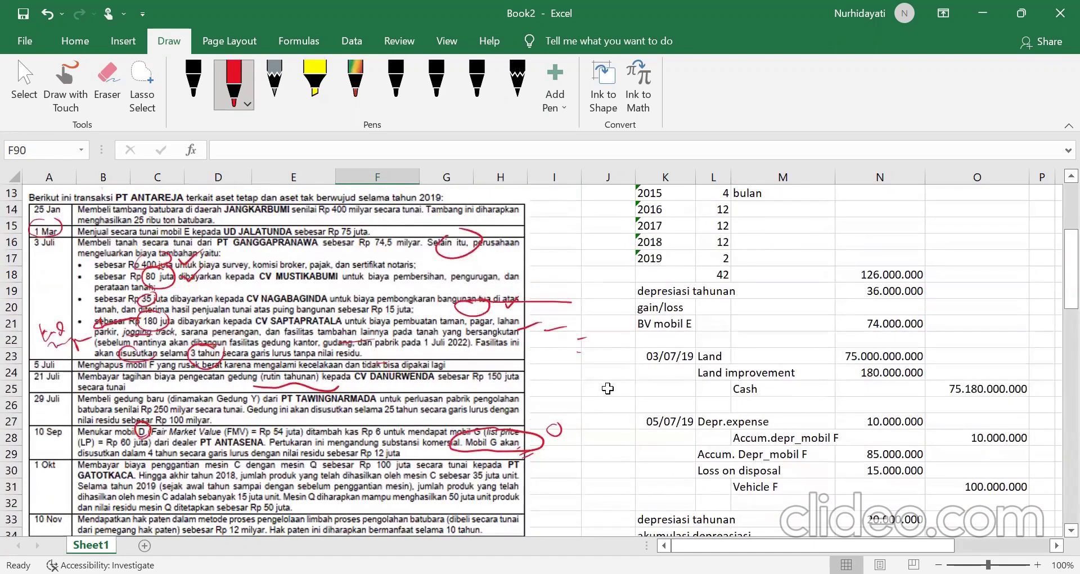
Step: Prorate the land improvement's depreciation expense in E88 for six months by changing its formula to =180000000/3*6/12
scroll(608, 388, "down", 12)
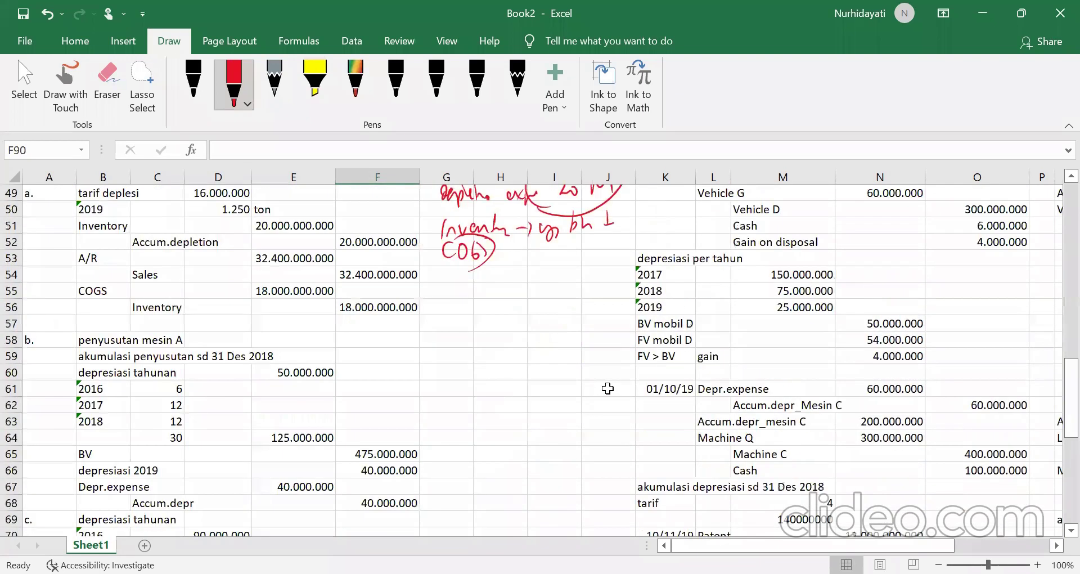
scroll(607, 388, "down", 8)
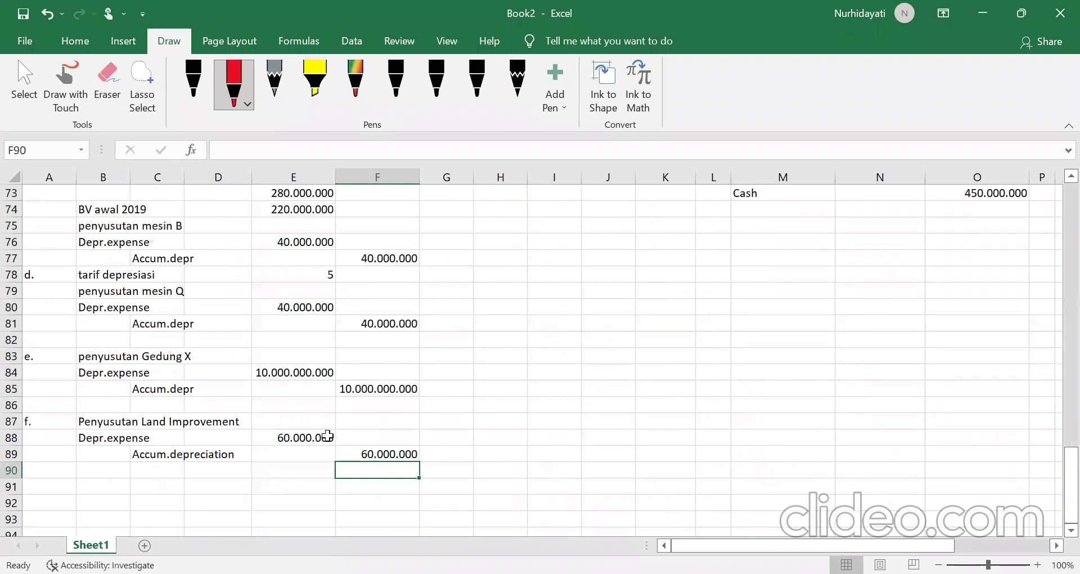
left_click(327, 437)
left_click(306, 150)
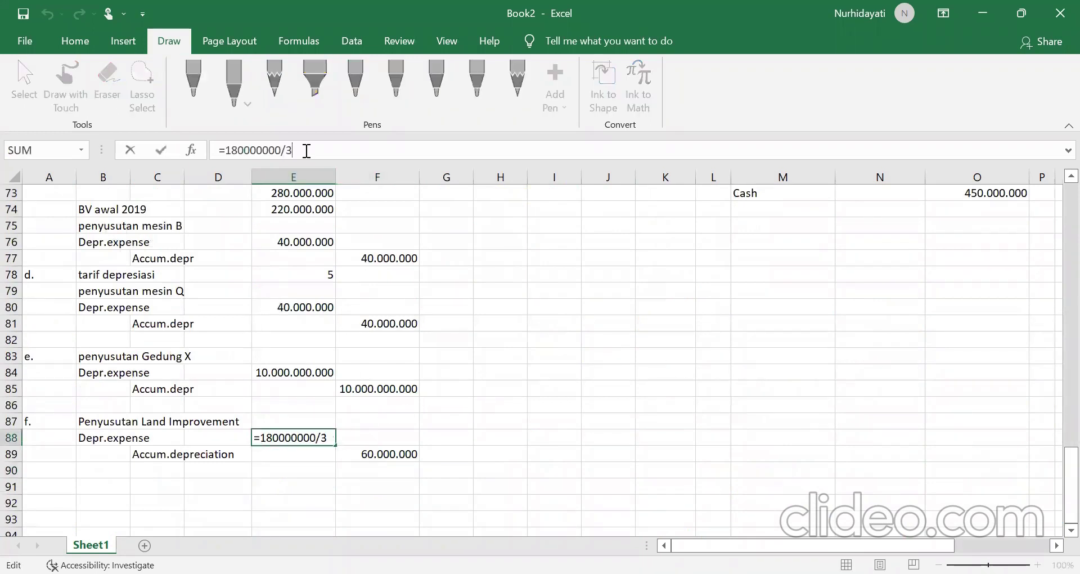
type("*6/12")
key("Return")
left_click(516, 425)
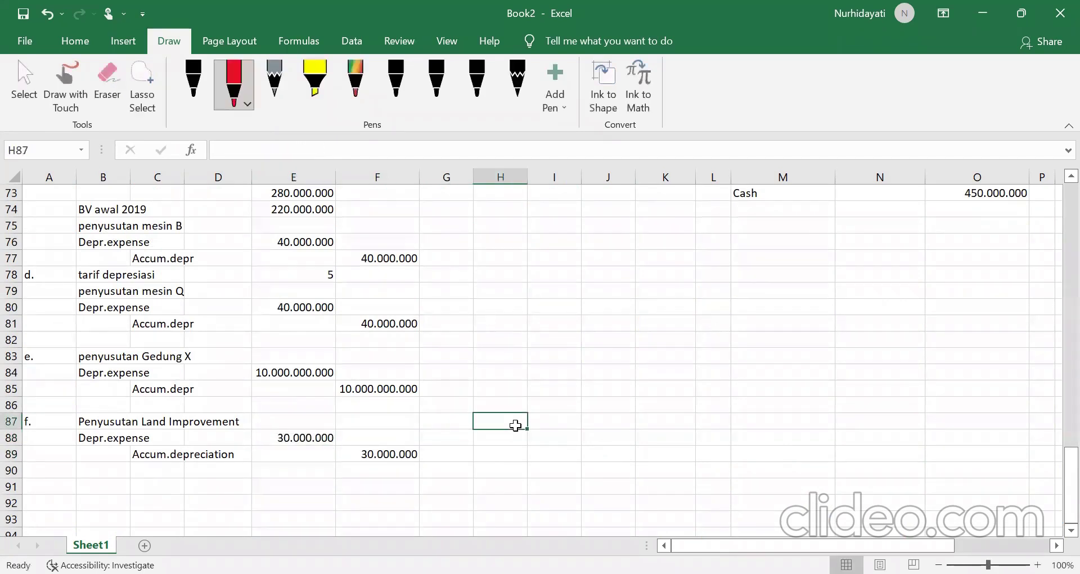
Step: Find the next asset acquired in the 2019 journals and add entry g. in A91 with the heading "penyusutan Building Y" in B91
scroll(563, 456, "up", 1)
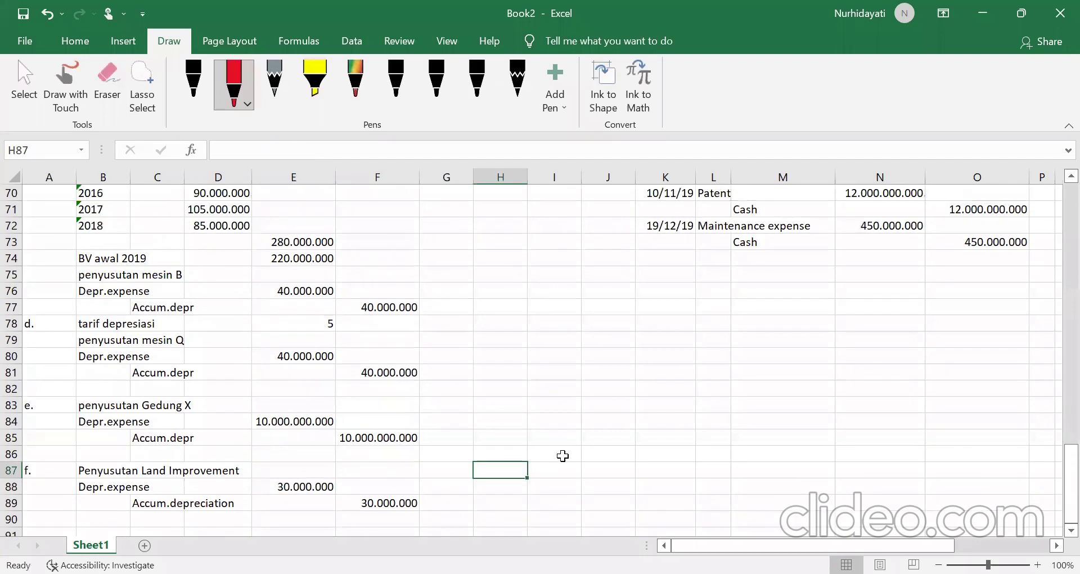
scroll(563, 455, "up", 11)
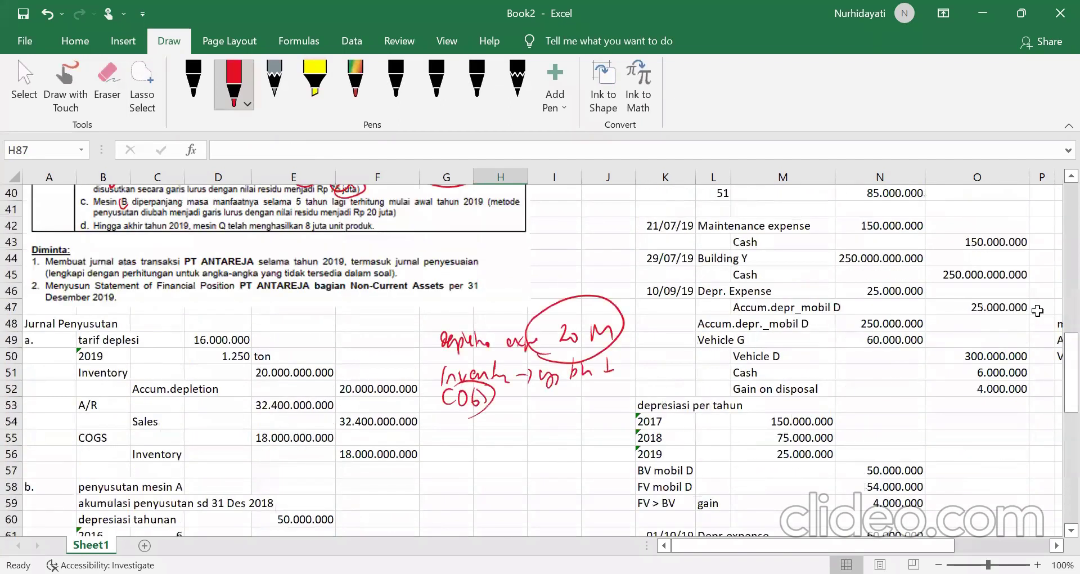
scroll(757, 264, "up", 1)
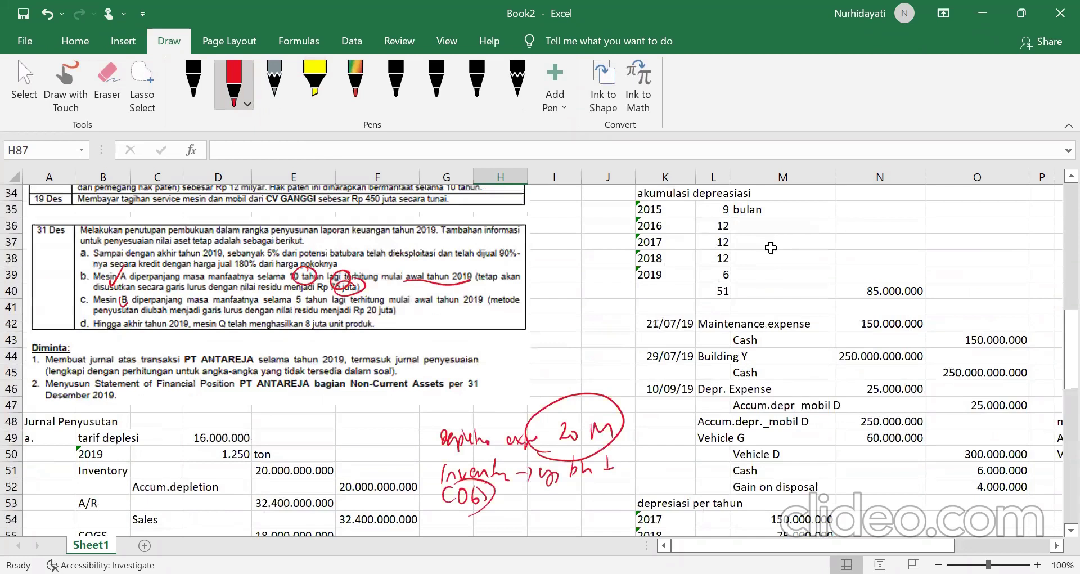
scroll(773, 251, "up", 4)
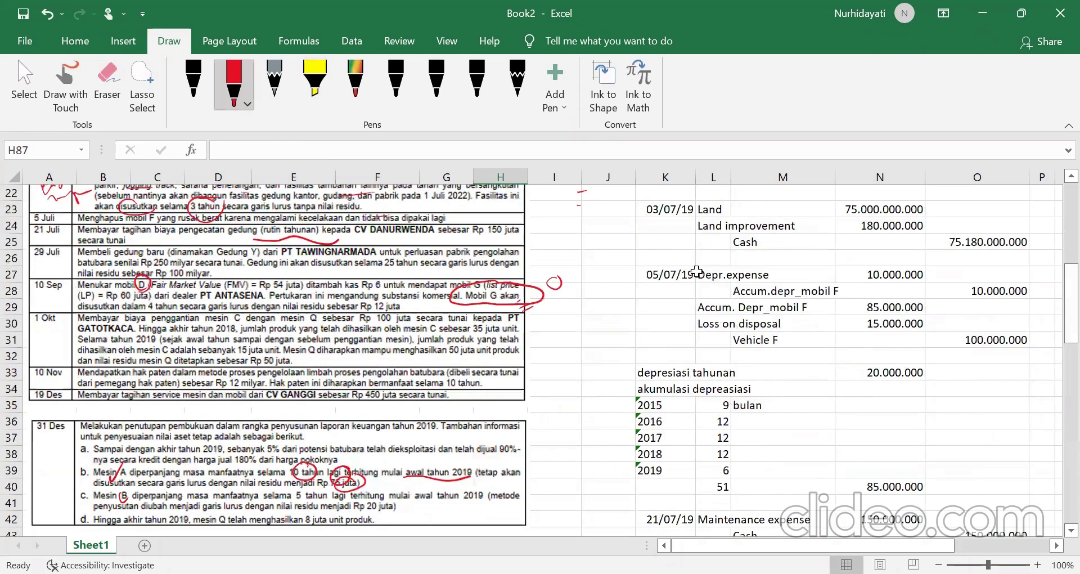
scroll(722, 263, "up", 1)
scroll(788, 372, "down", 4)
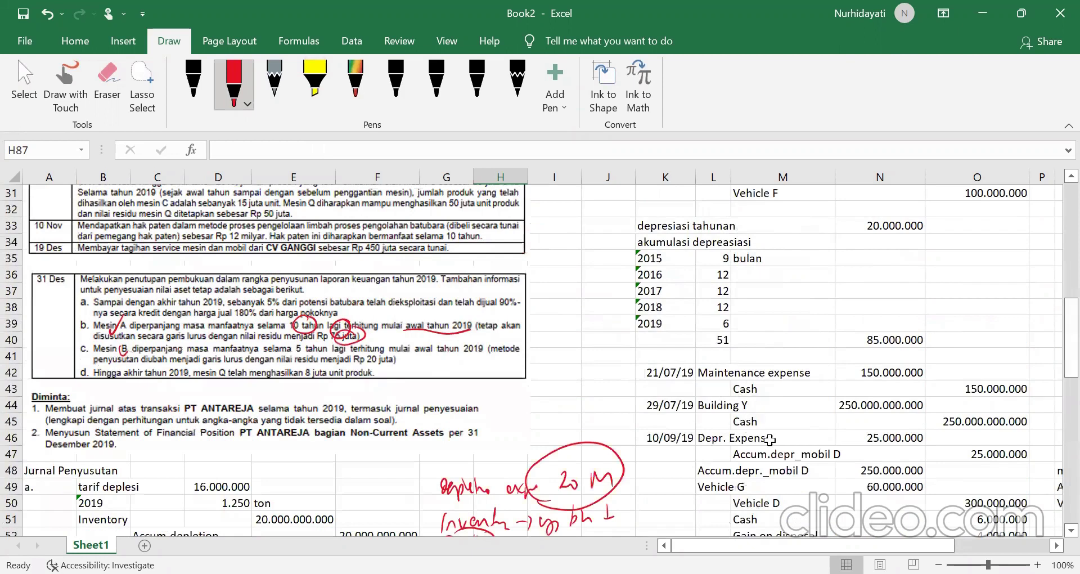
scroll(877, 410, "down", 16)
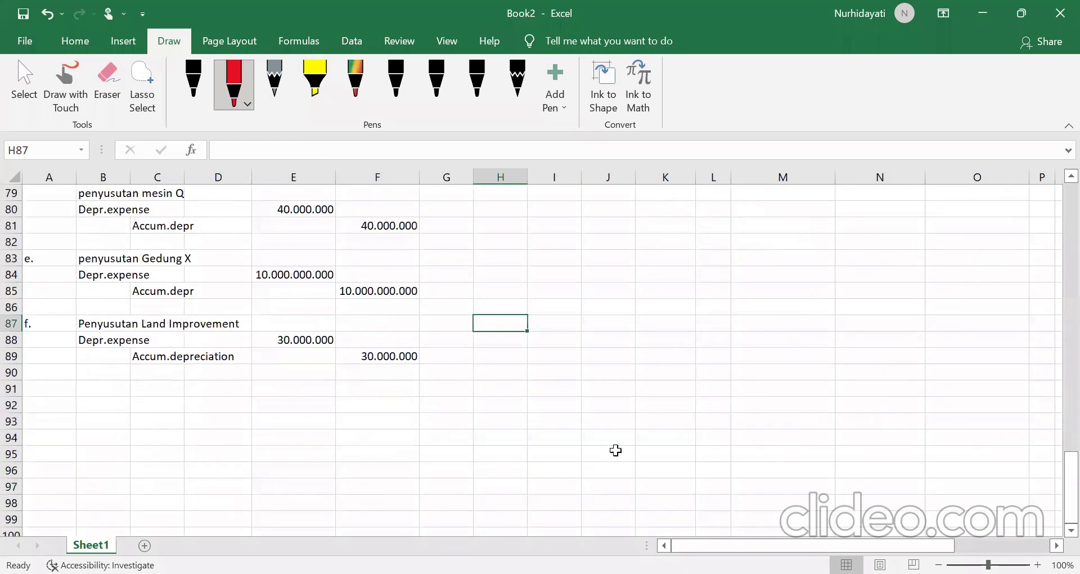
left_click(66, 384)
type("g.")
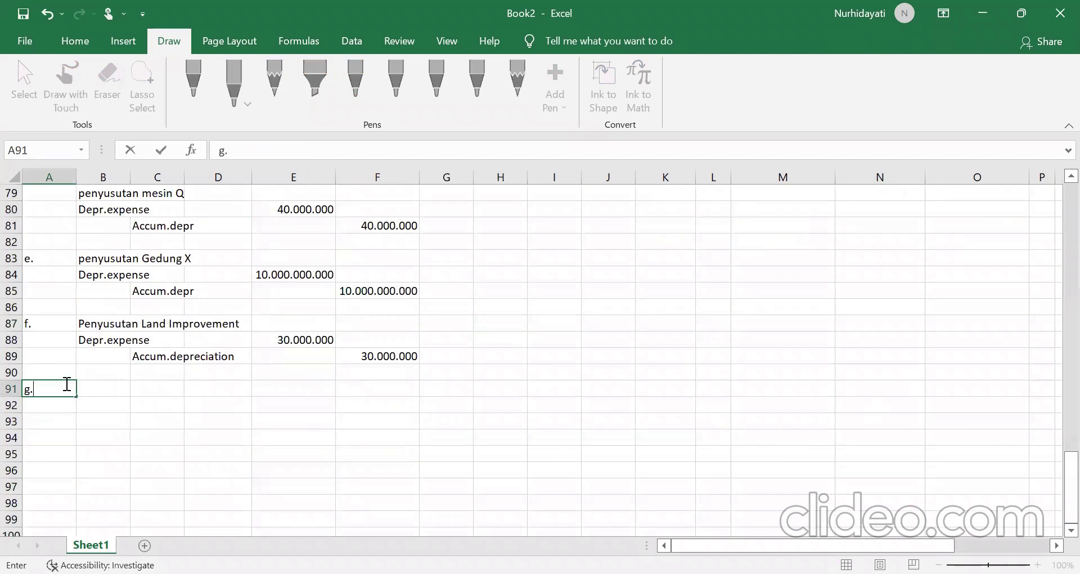
key("Tab")
type("p")
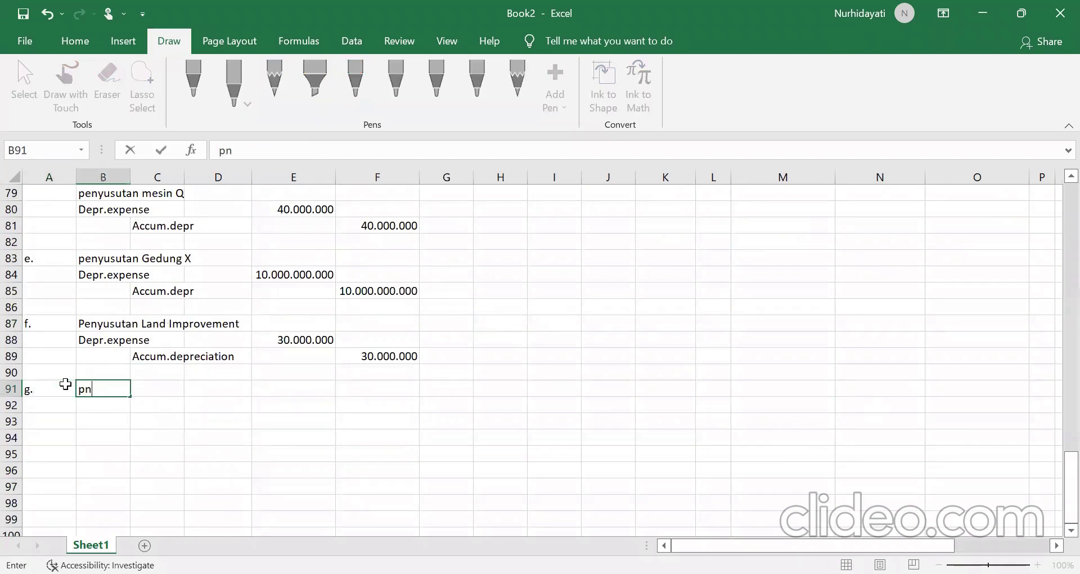
type("enyusutan Bu")
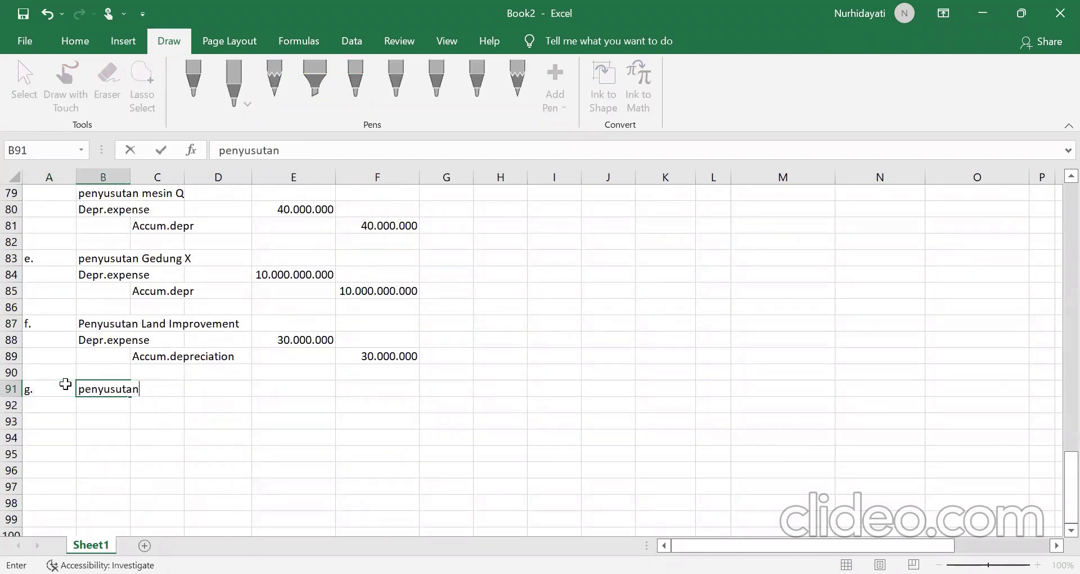
type("ilding")
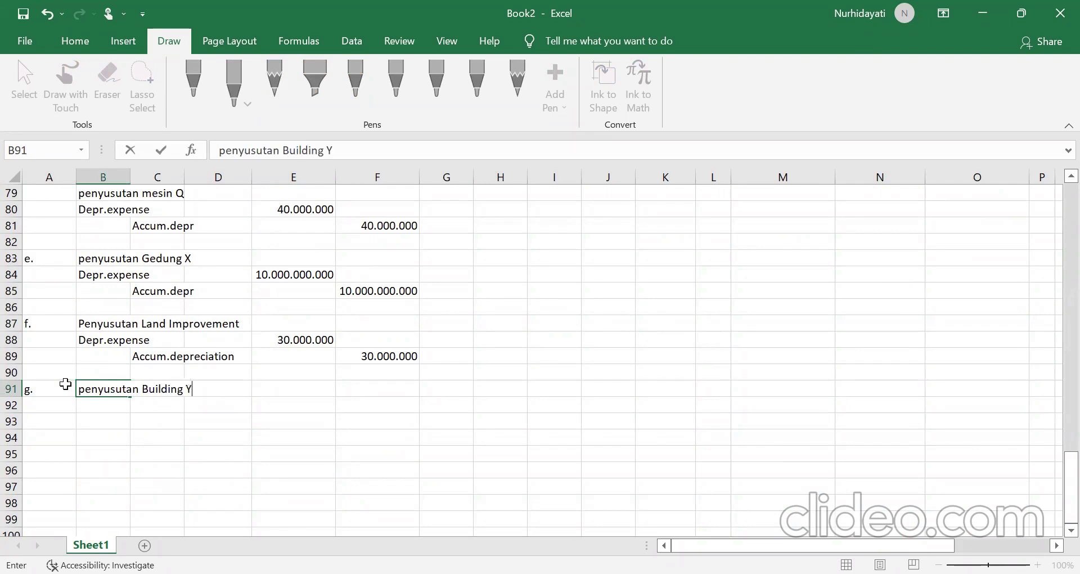
type(" Y")
left_click(374, 422)
Step: Read the 29 July transaction for the new building's cost, useful life and residual value
scroll(374, 422, "up", 11)
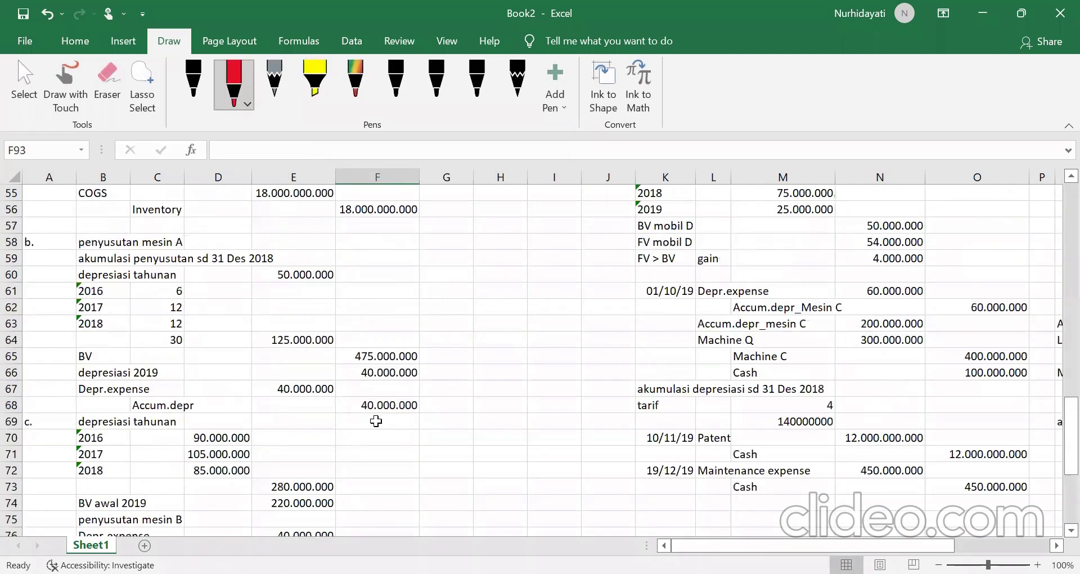
scroll(333, 408, "up", 5)
scroll(159, 332, "up", 3)
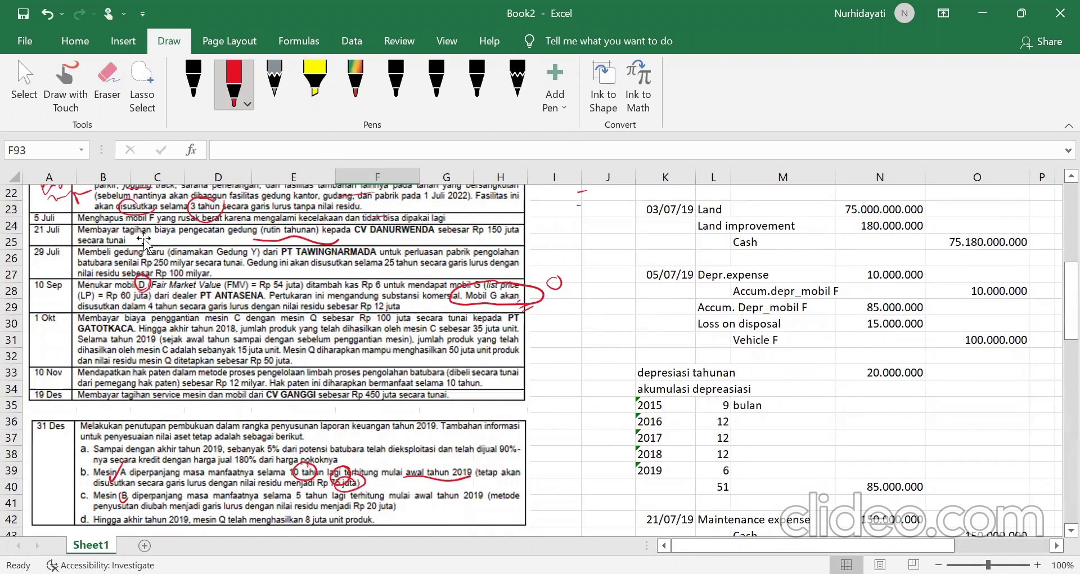
left_click_drag(262, 240, 340, 238)
scroll(587, 406, "down", 3)
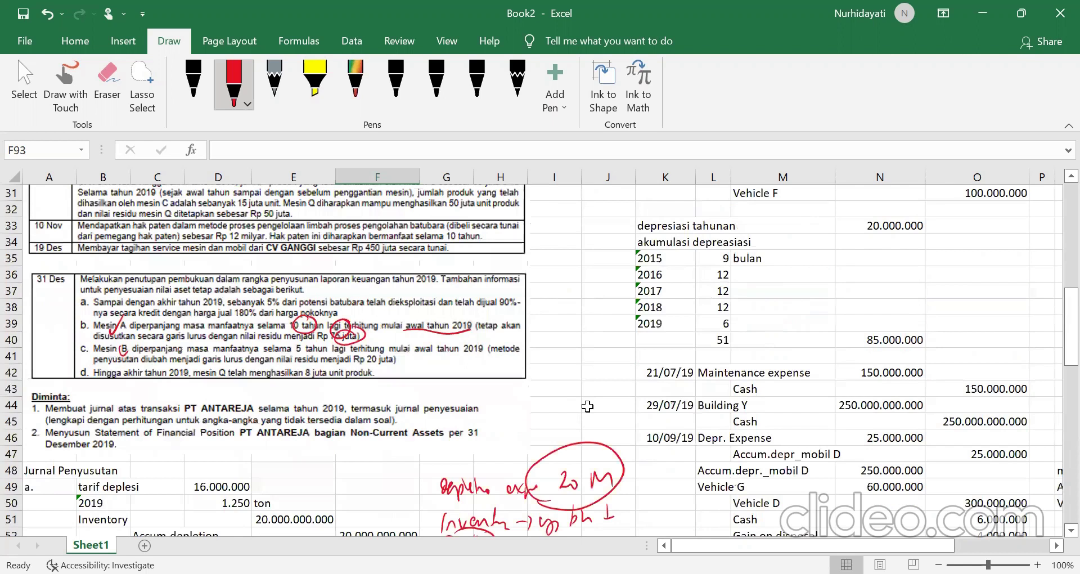
scroll(486, 429, "down", 16)
Step: Enter the Building Y journal accounts: Depr. Expense in B92 and Accum.depr in C93
left_click(123, 401)
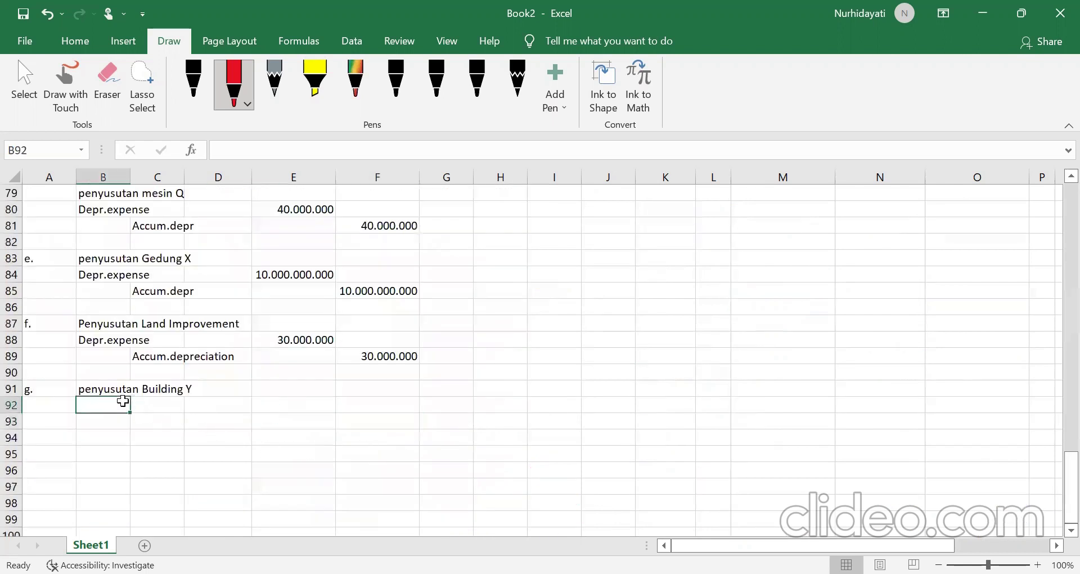
type("DEpr. expn")
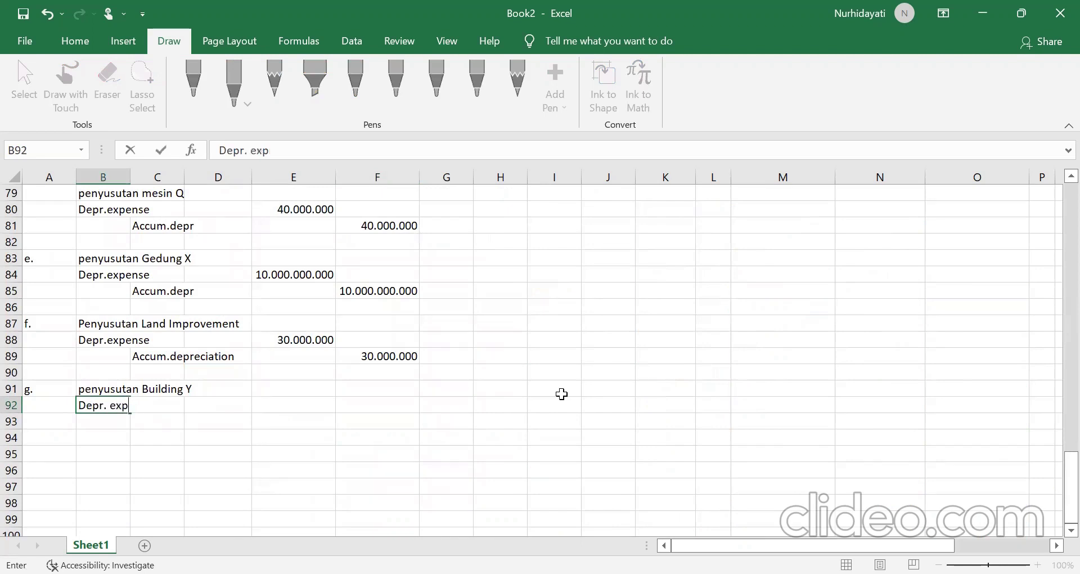
key("BackSpace")
key("BackSpace")
type("ense")
key("Return")
key("Right")
type("Accu")
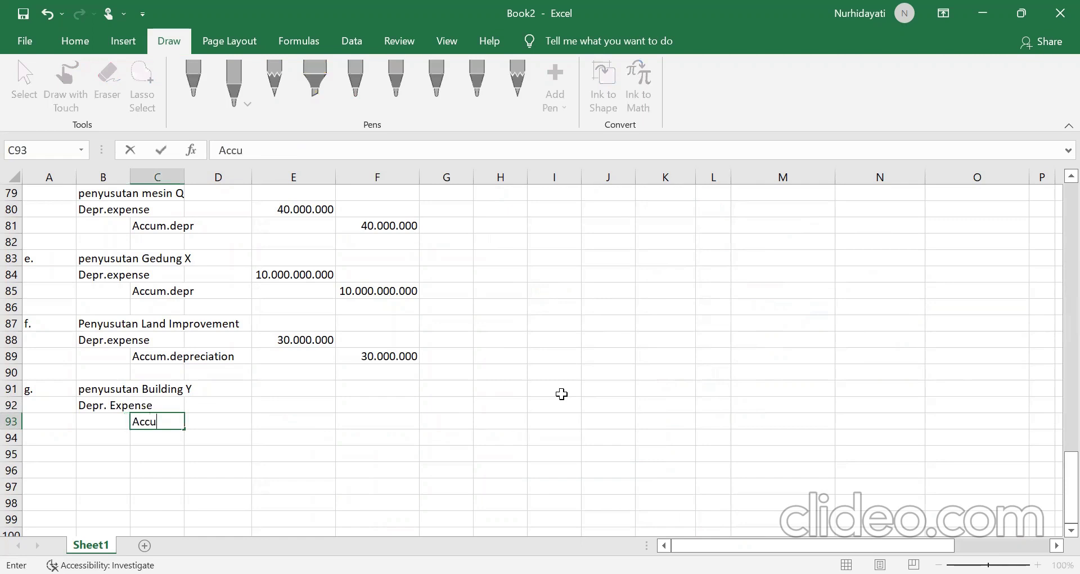
type("m.depr")
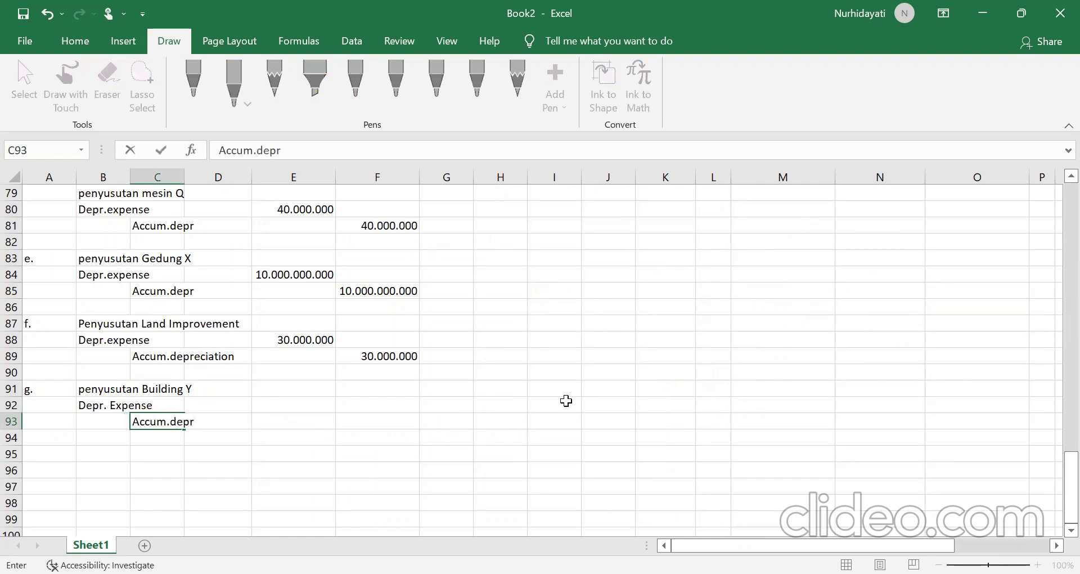
left_click(300, 404)
type("=250000000000")
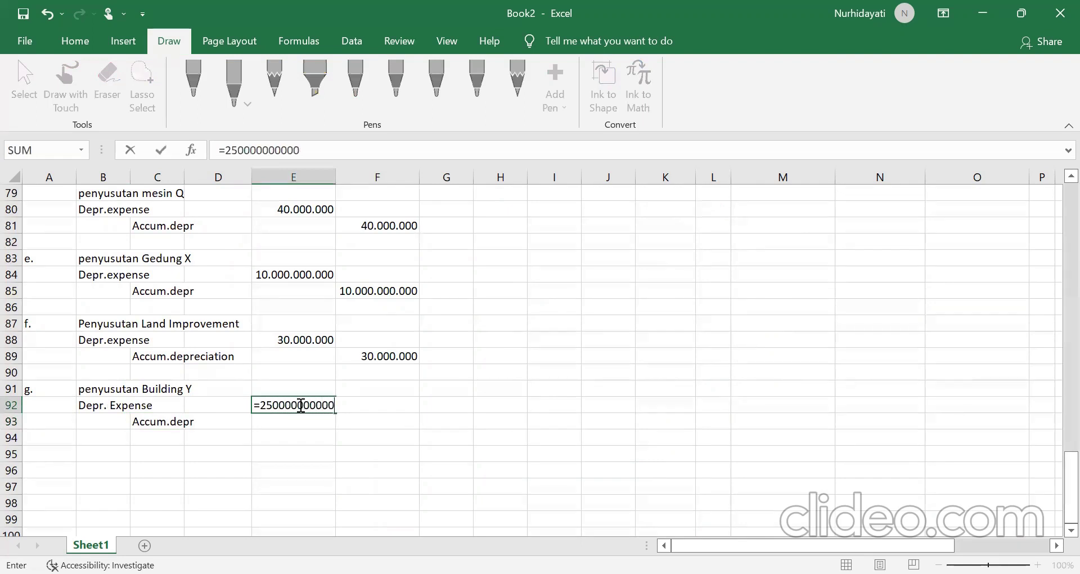
type("-100000")
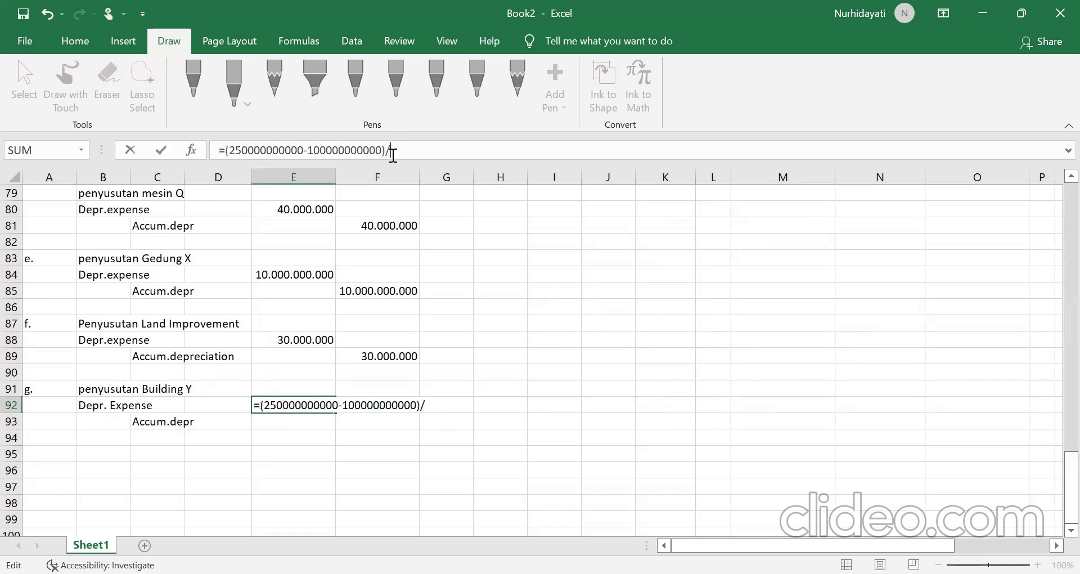
type("25")
scroll(718, 302, "up", 11)
type("*")
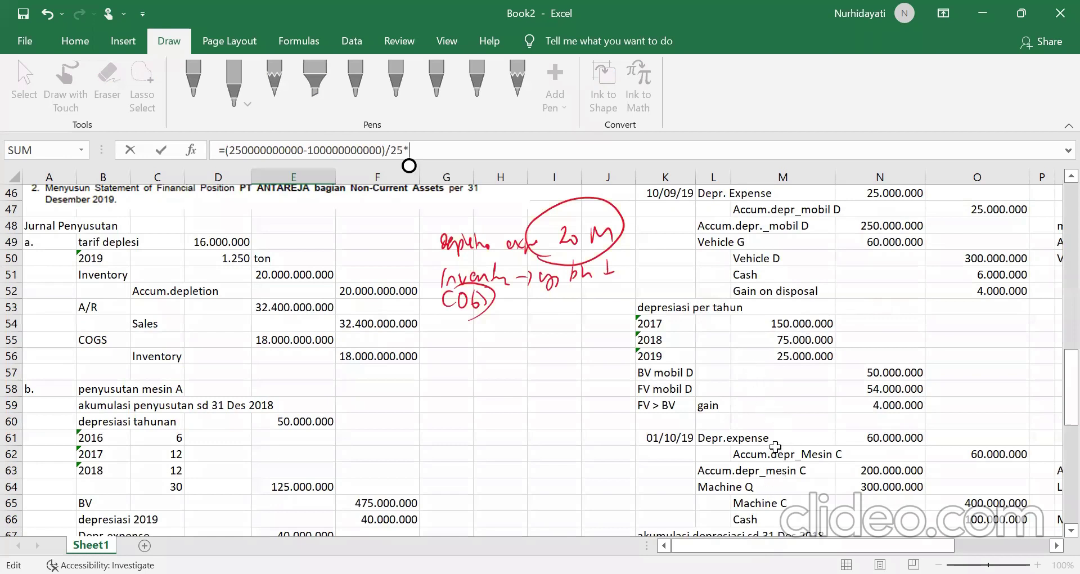
scroll(775, 446, "down", 3)
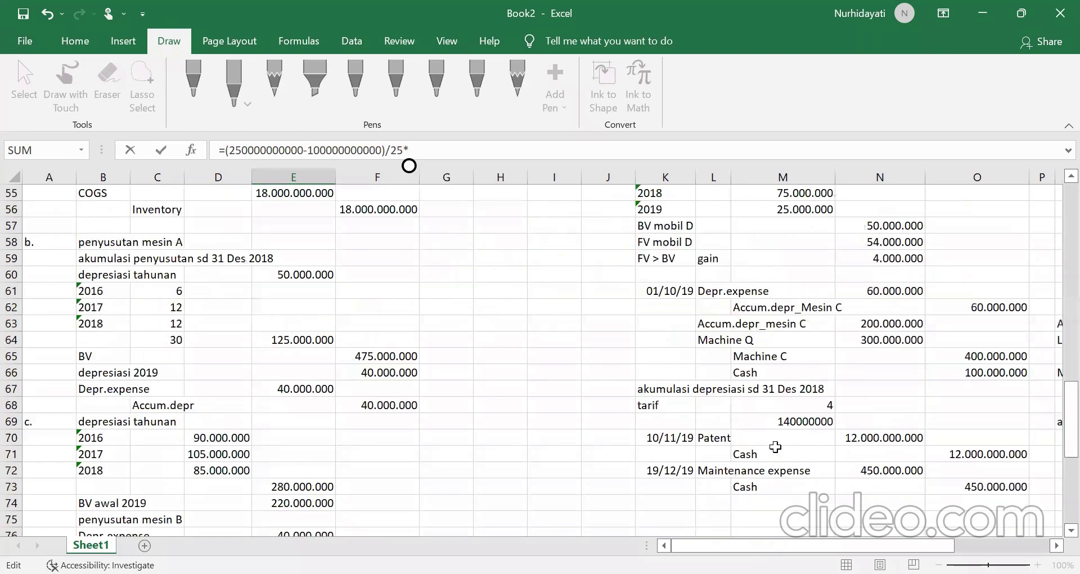
scroll(775, 446, "up", 4)
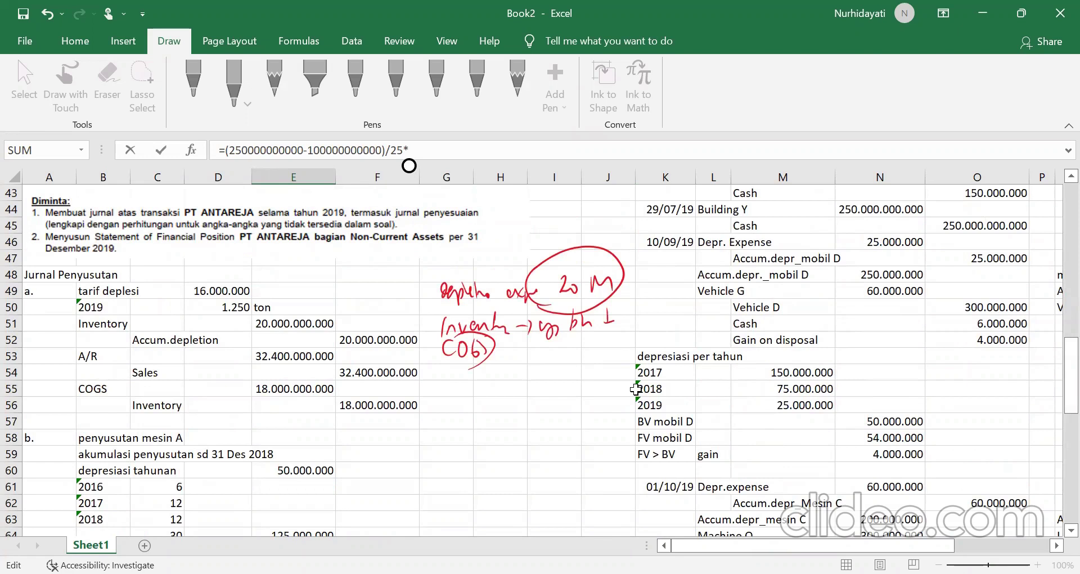
scroll(634, 389, "down", 9)
scroll(470, 349, "down", 4)
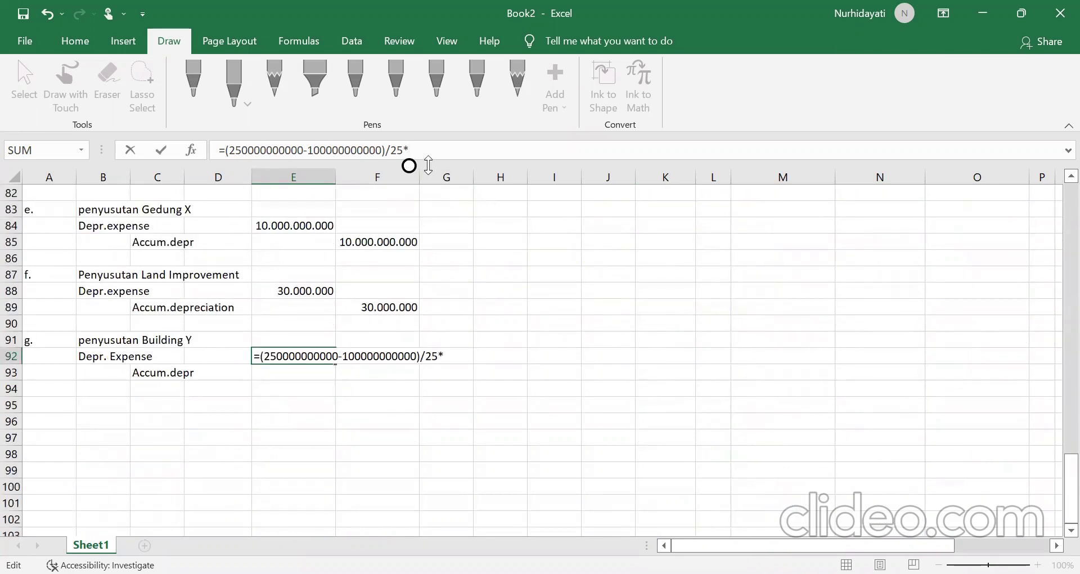
type("5")
type("/21")
key("BackSpace")
type("12")
key("Return")
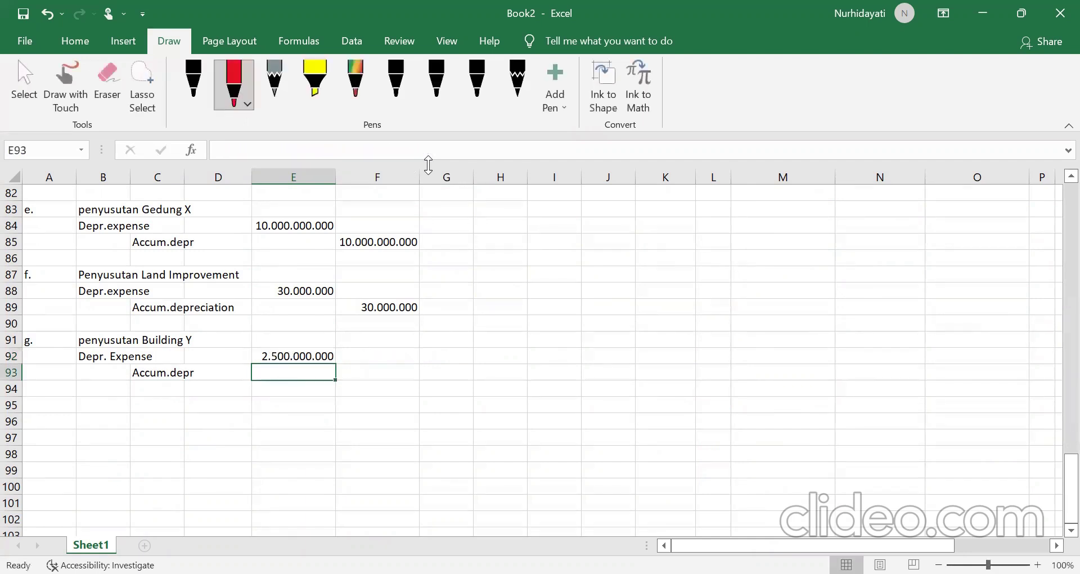
Step: Link Building Y's accumulated depreciation credit in F93 to the expense amount with =E92
key("Right")
type("=")
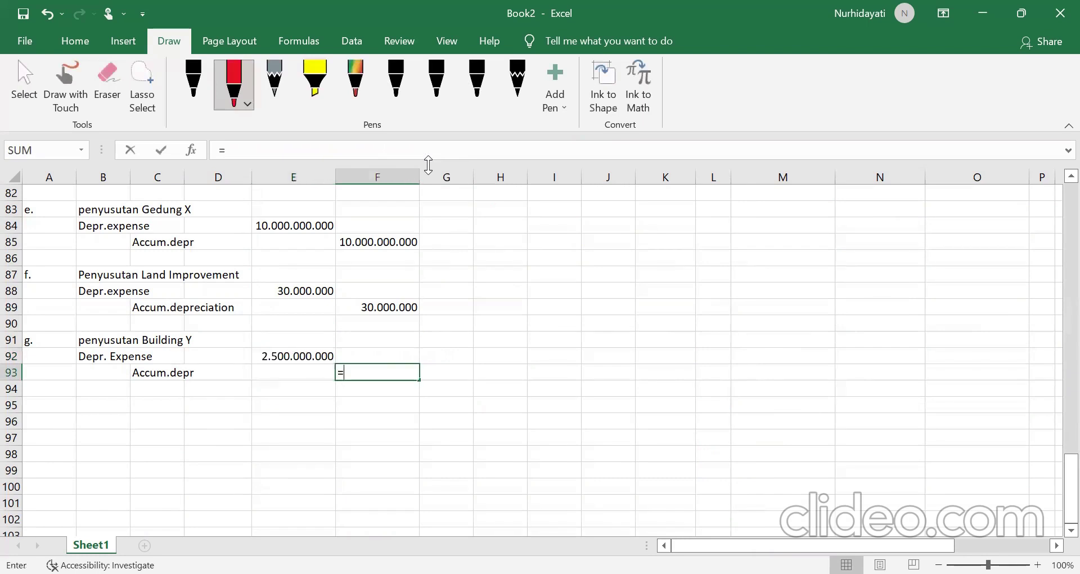
key("Up")
key("Left")
key("Return")
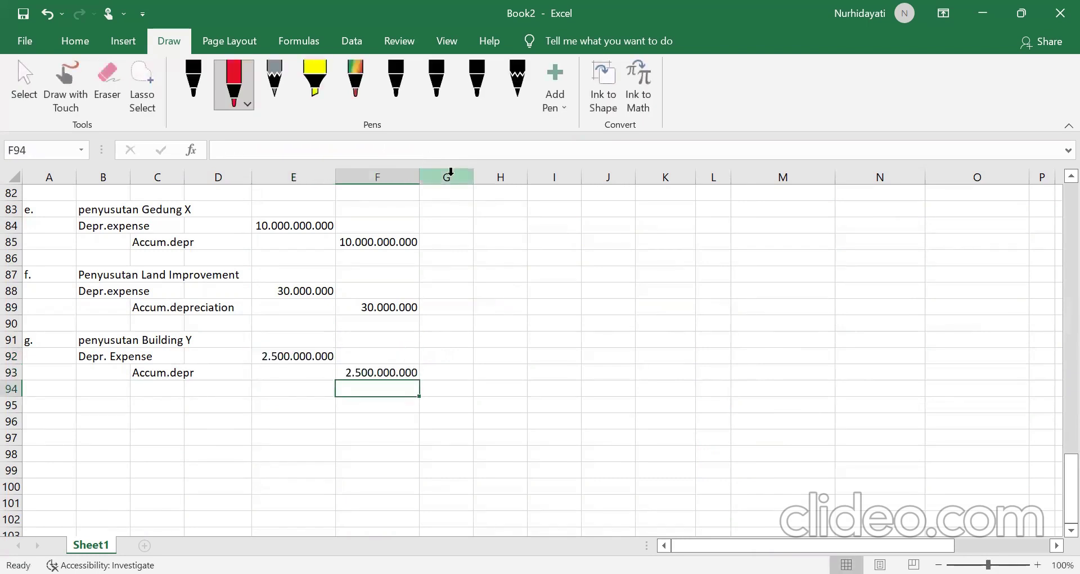
Step: Review the journal entries recorded after Building Y, through the 10 November patent purchase, to identify the next asset needing a year-end adjustment
scroll(750, 358, "up", 1)
scroll(750, 358, "up", 7)
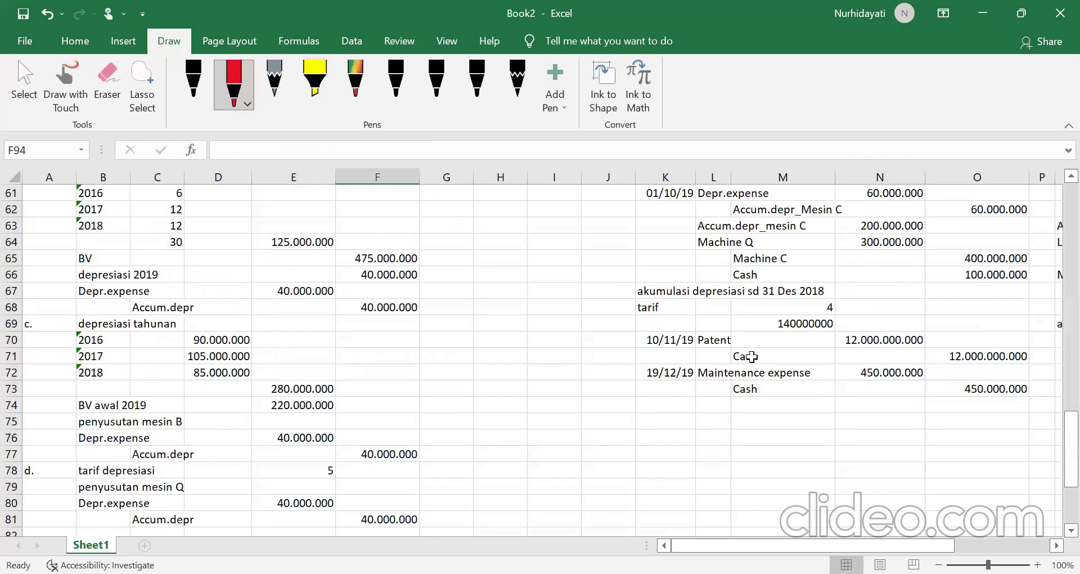
scroll(751, 358, "up", 6)
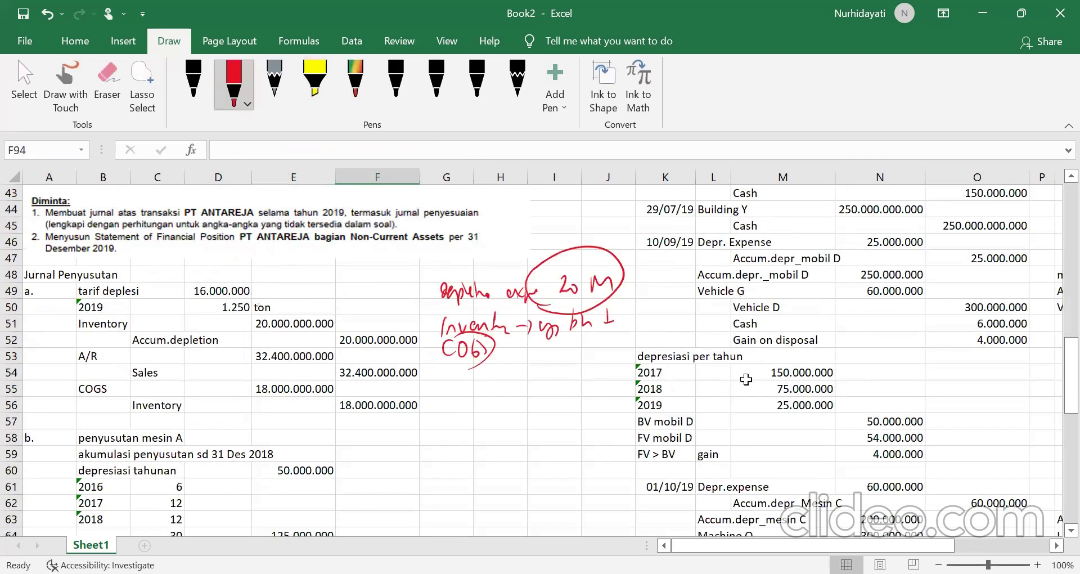
scroll(746, 377, "down", 1)
scroll(746, 379, "down", 1)
scroll(750, 357, "down", 1)
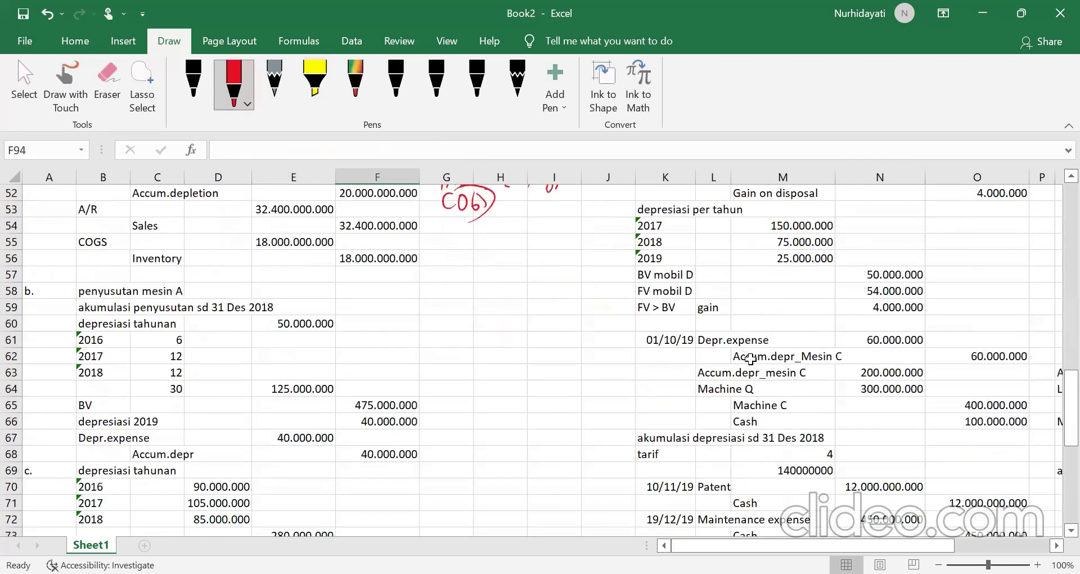
scroll(757, 407, "down", 1)
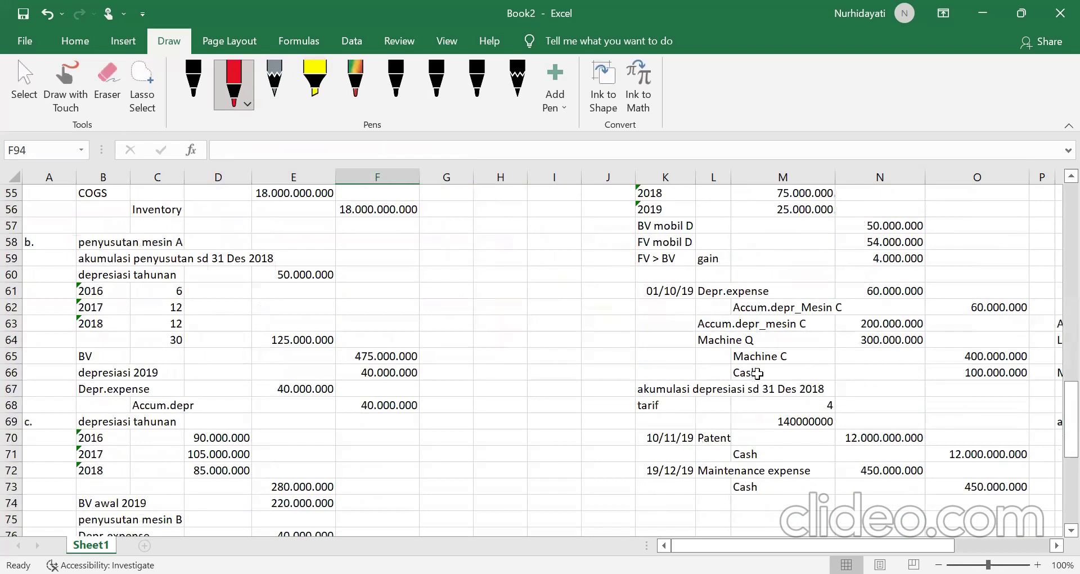
scroll(757, 371, "down", 1)
left_click(724, 392)
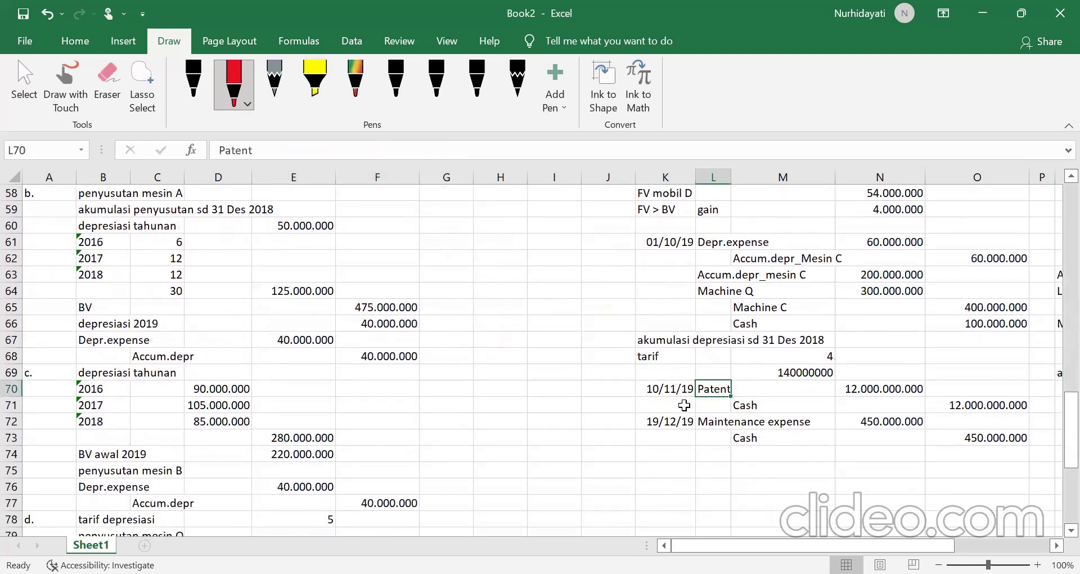
Step: Start section h. in row 94, with h. in A94 and the heading amortisasi Patent in B94
scroll(699, 437, "down", 4)
scroll(698, 438, "down", 4)
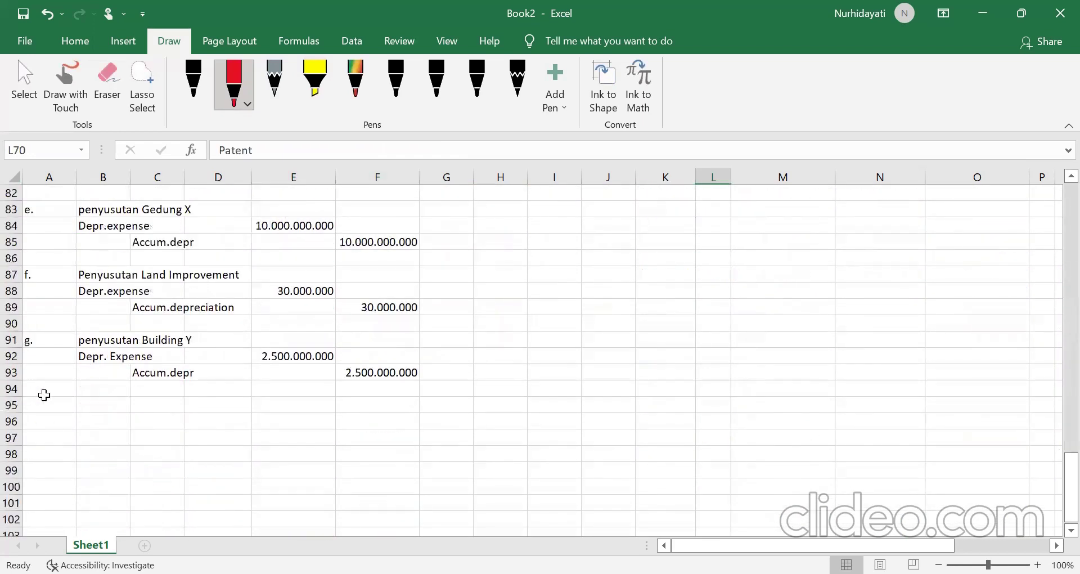
left_click(49, 388)
type("h.")
key("Tab")
type("amortisasi Patent")
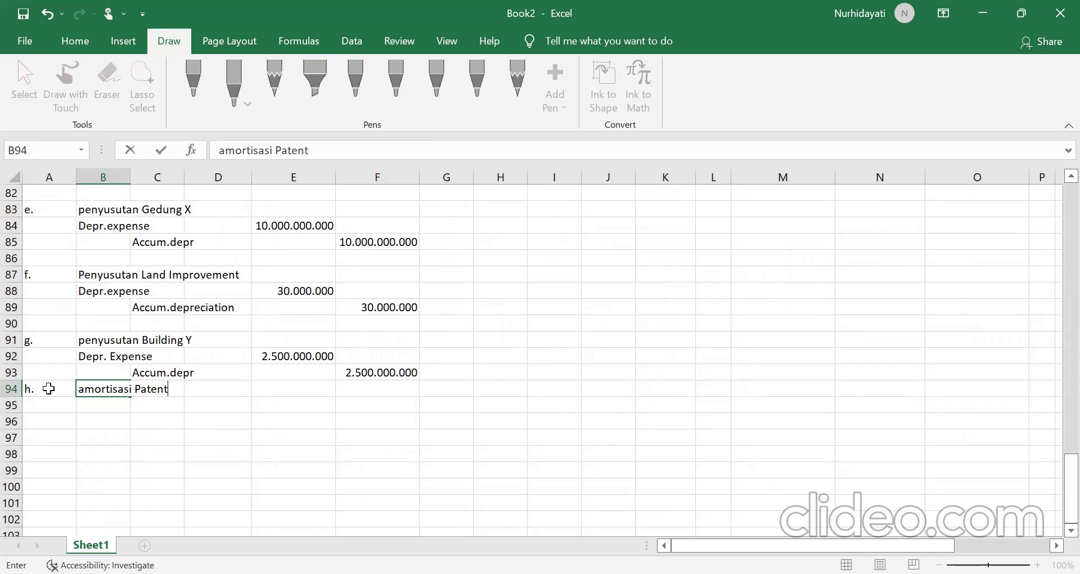
key("Return")
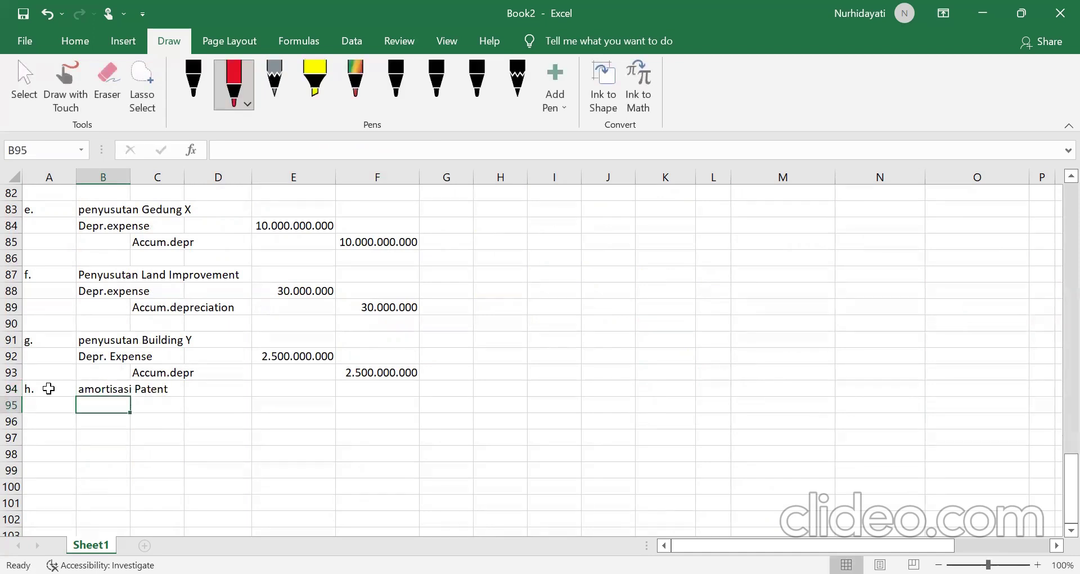
Step: Enter the patent amortization journal accounts: Amortization expense in B95 and Patent in C96
type("Amorti")
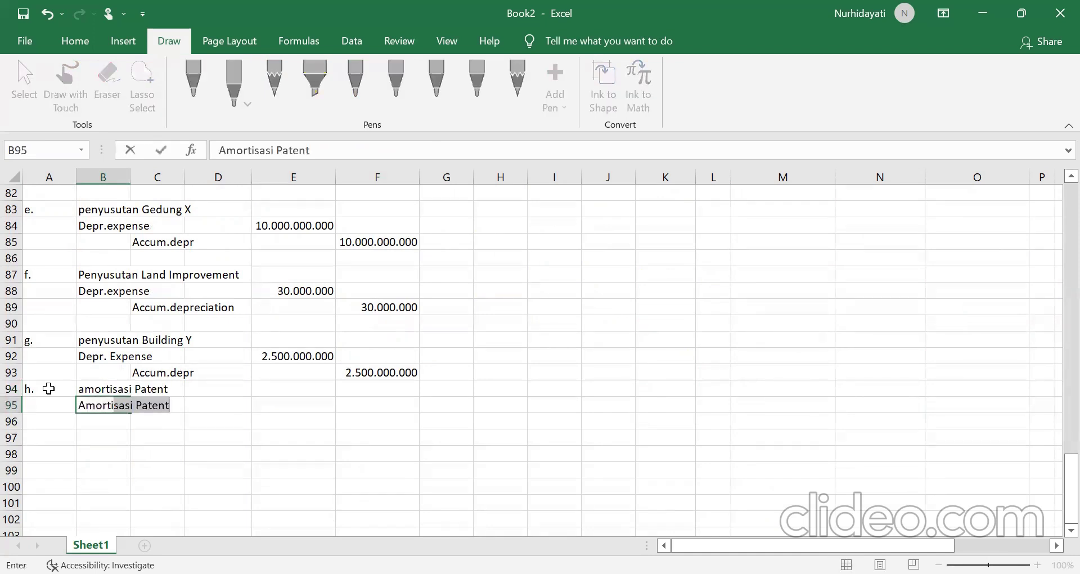
type("zation expense")
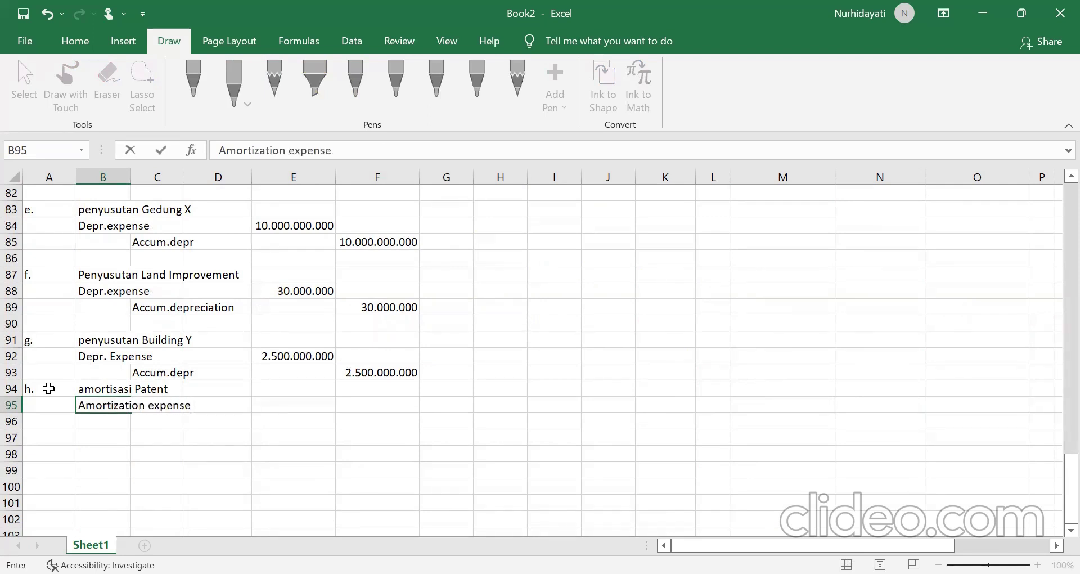
key("Return")
key("Right")
type("Patent")
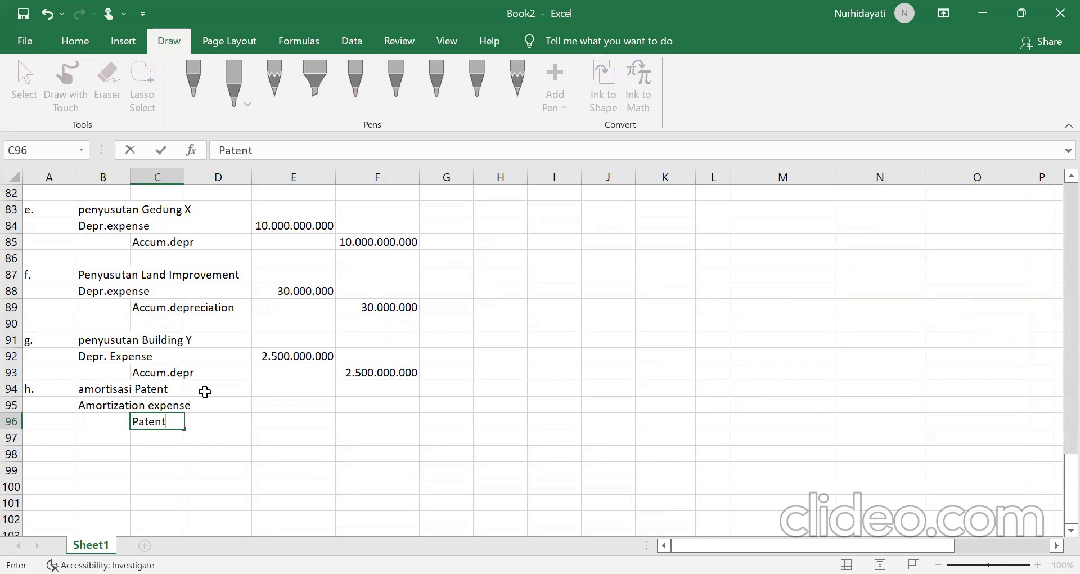
left_click(262, 404)
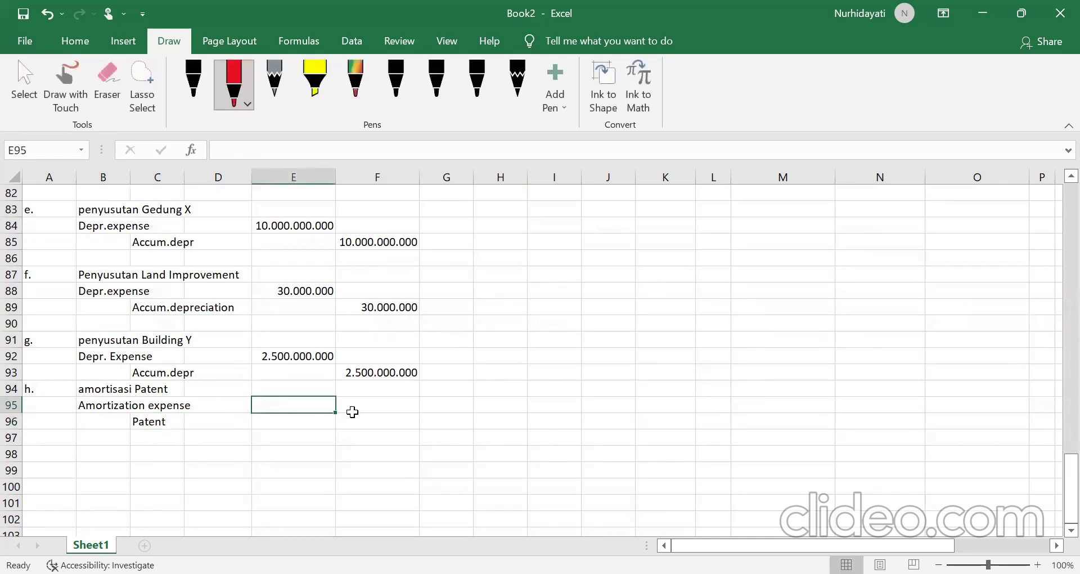
scroll(737, 353, "up", 7)
scroll(740, 353, "up", 4)
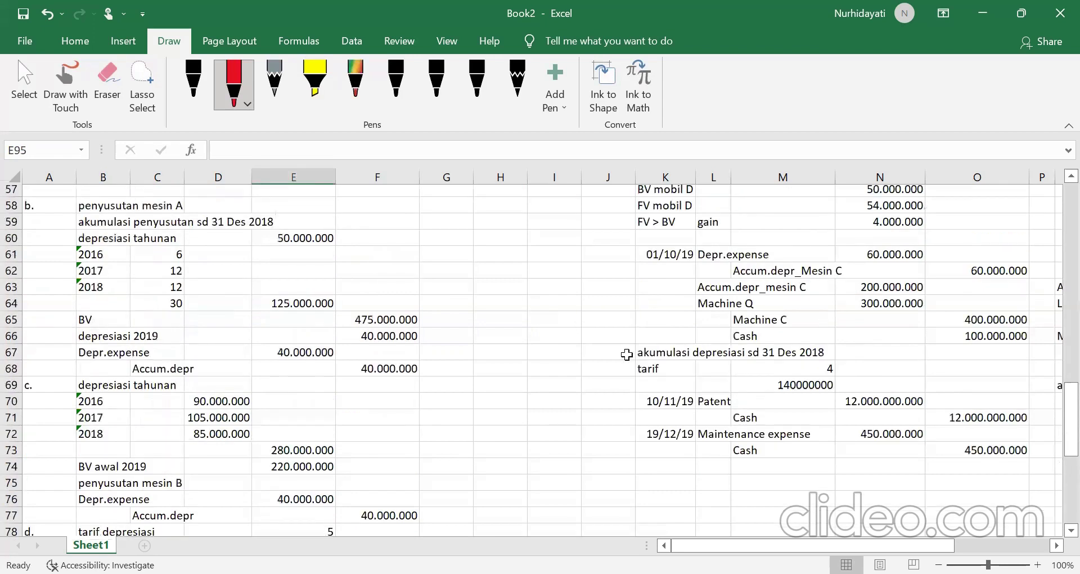
scroll(419, 462, "up", 8)
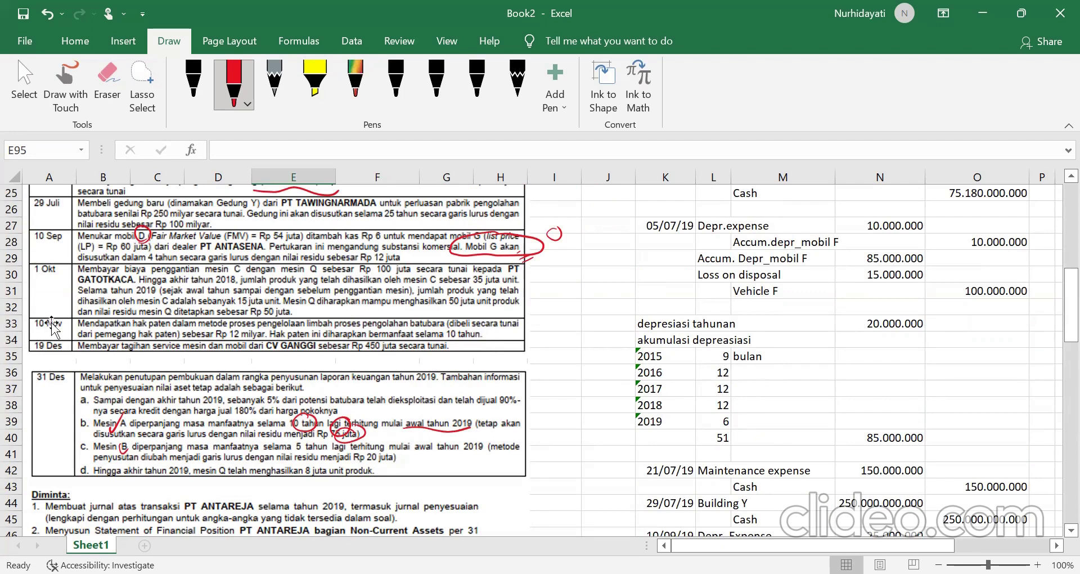
scroll(306, 344, "down", 4)
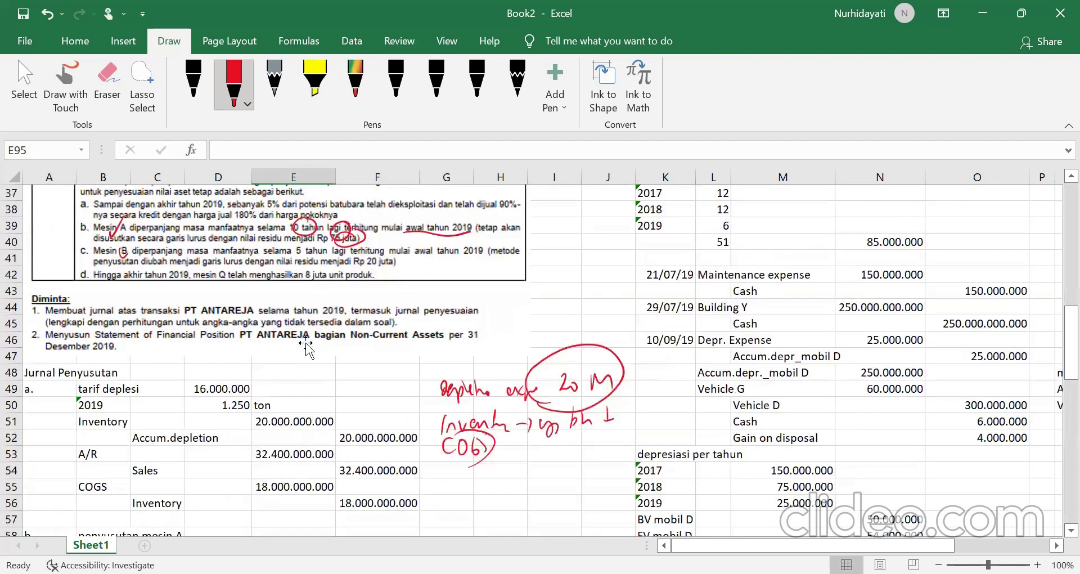
scroll(236, 261, "up", 2)
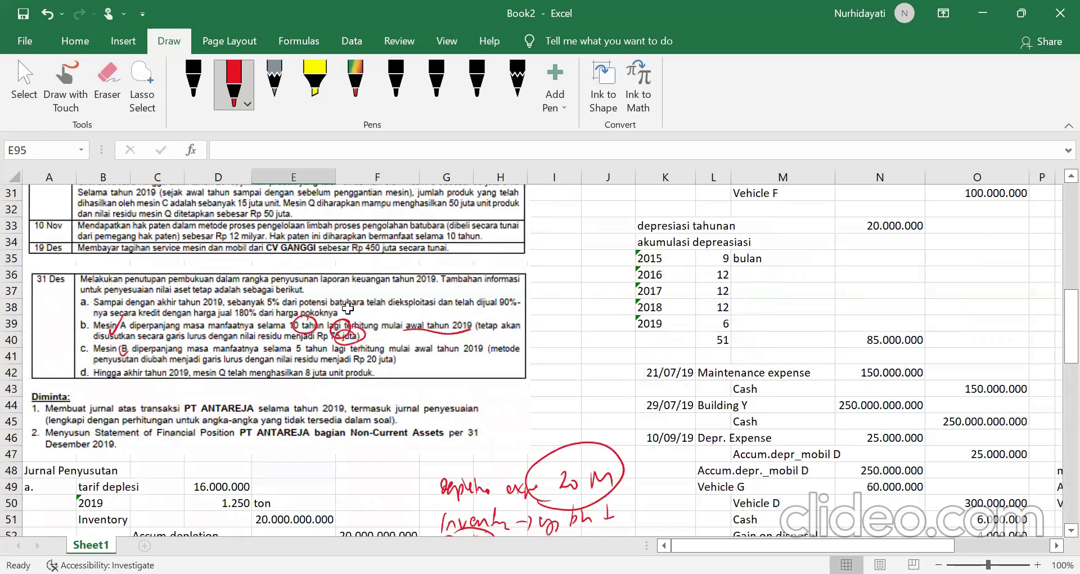
type("=12000")
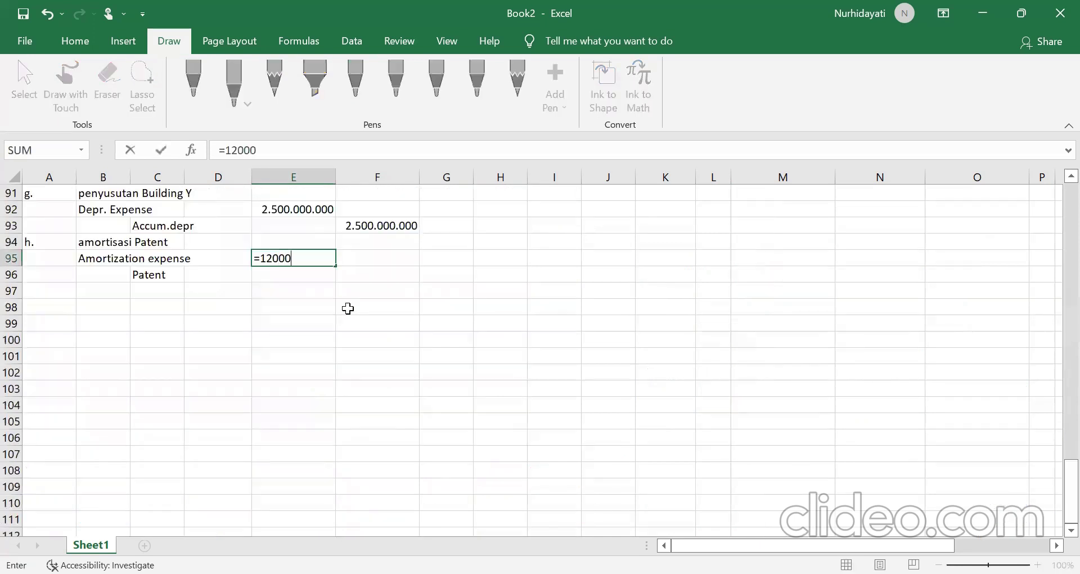
type("000000")
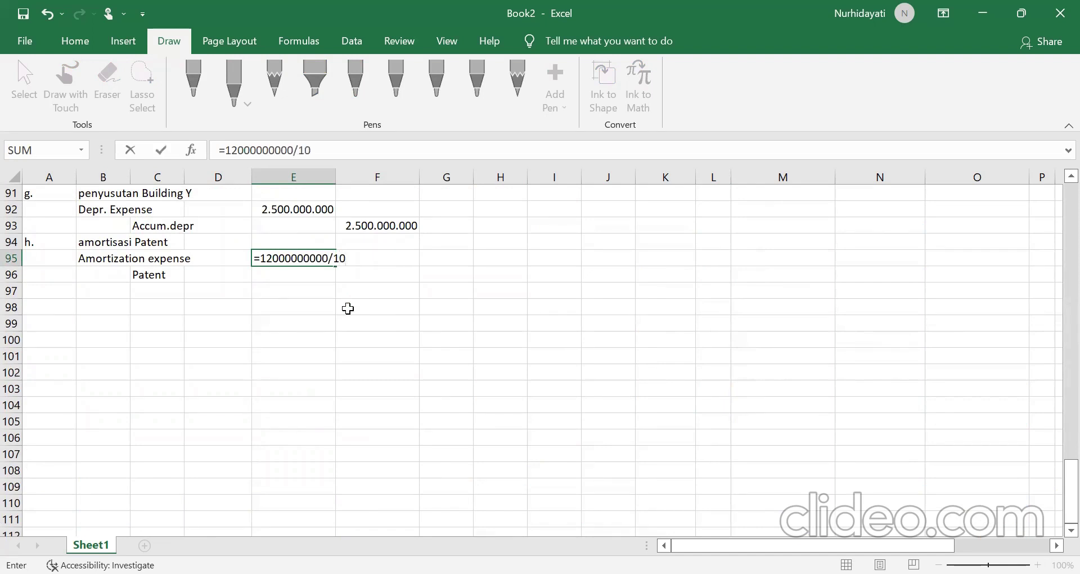
type("/12")
key("Return")
Step: Link the Patent credit in F96 to the amortization expense with =E95
key("Right")
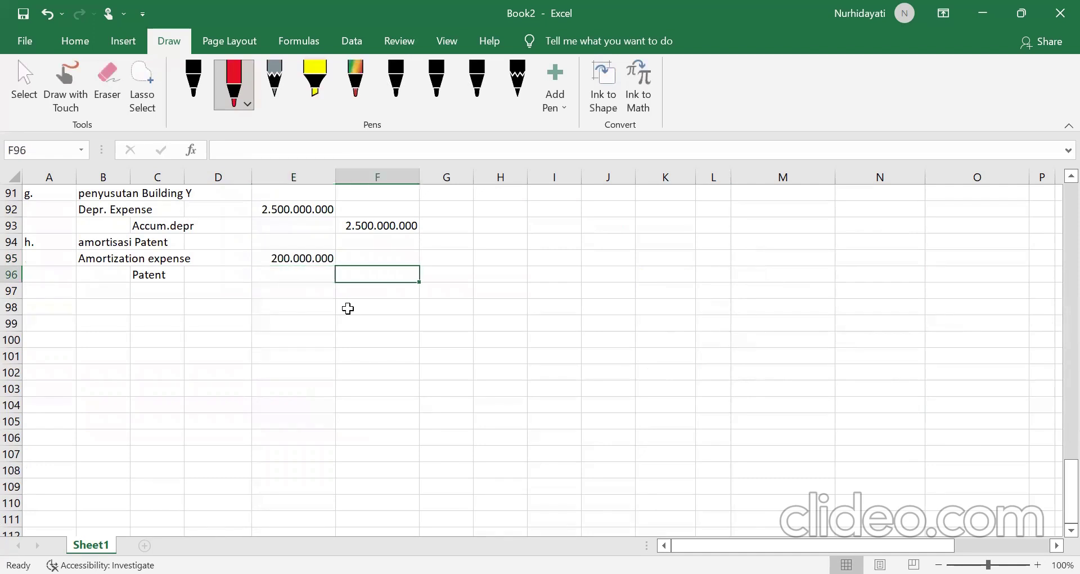
type("=")
key("Left")
key("Up")
key("Return")
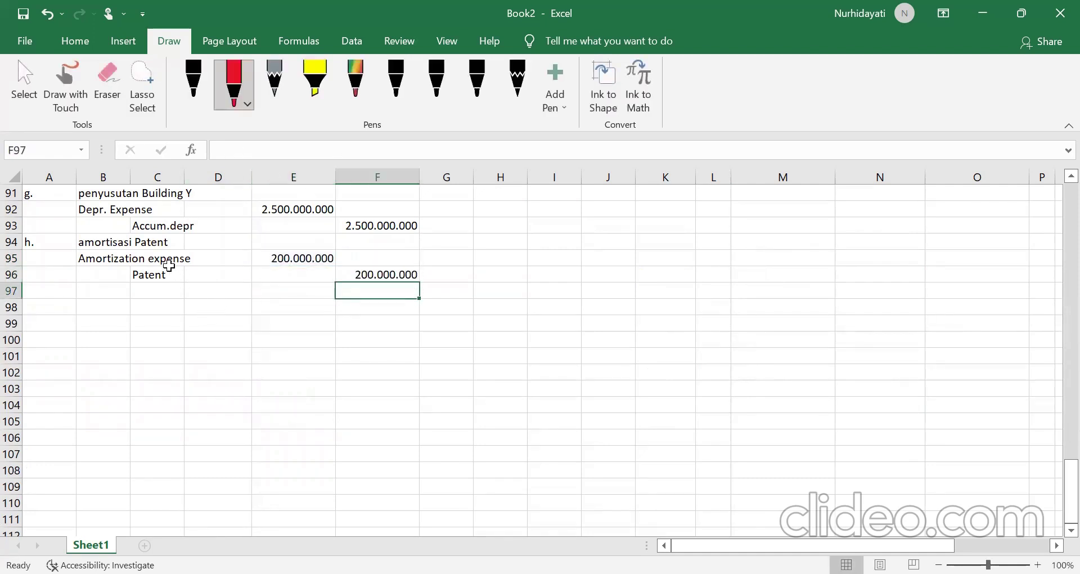
Step: Enter the heading Neraca Partial in K76, below the transaction journal
scroll(737, 326, "up", 3)
scroll(737, 326, "up", 10)
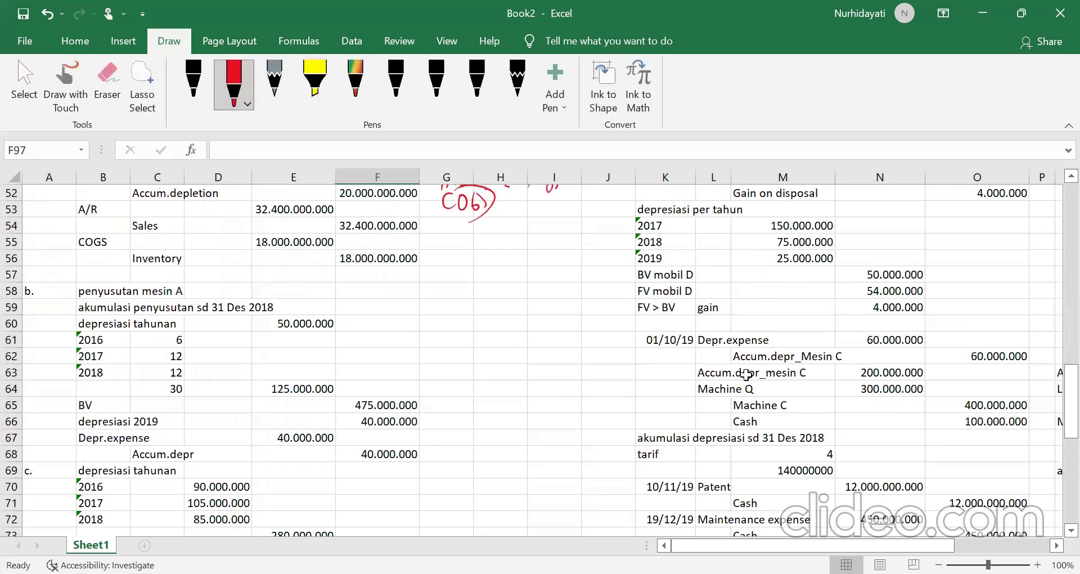
scroll(747, 373, "up", 13)
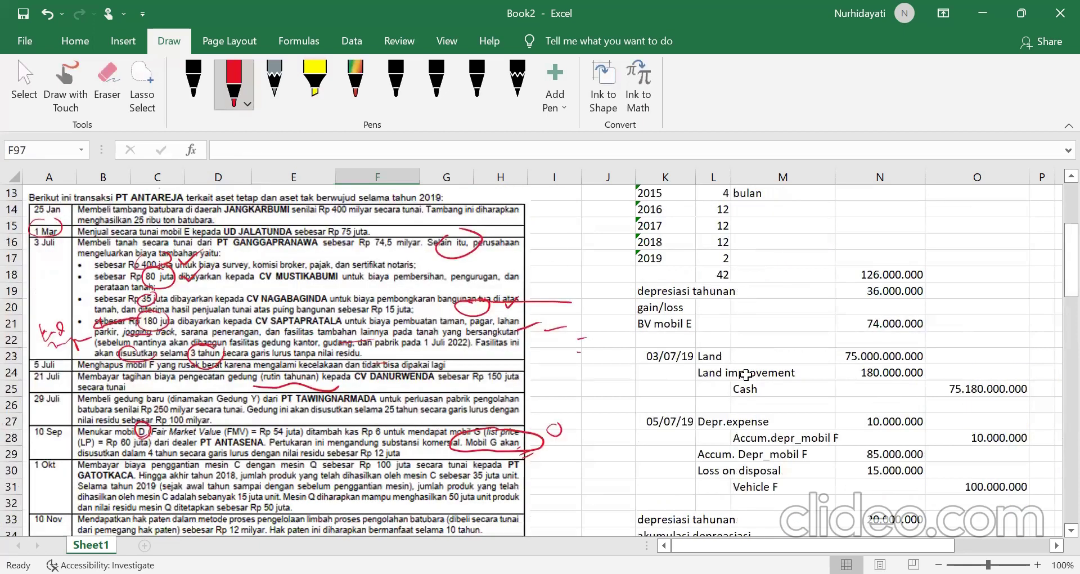
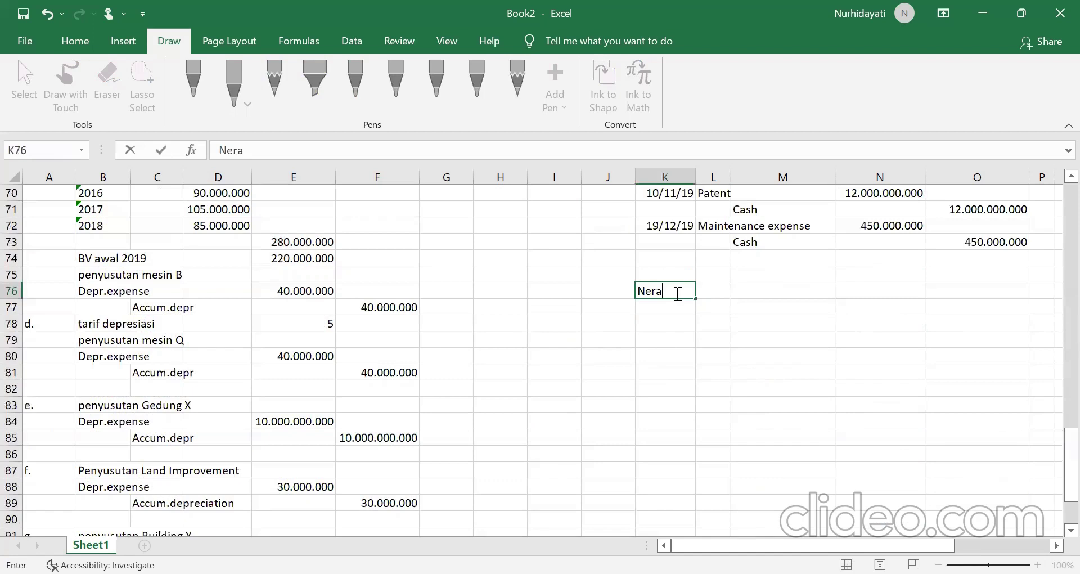
type("ca Partial")
key("Return")
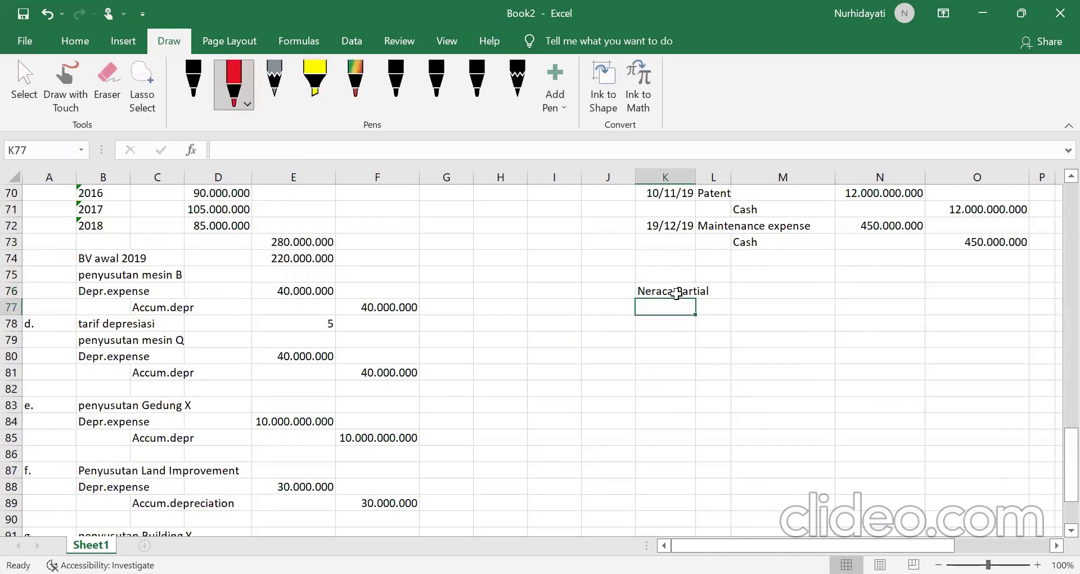
Step: Add the first balance sheet line under Neraca Partial: Land in K77 with the placeholder xxxx in M77
scroll(676, 293, "up", 9)
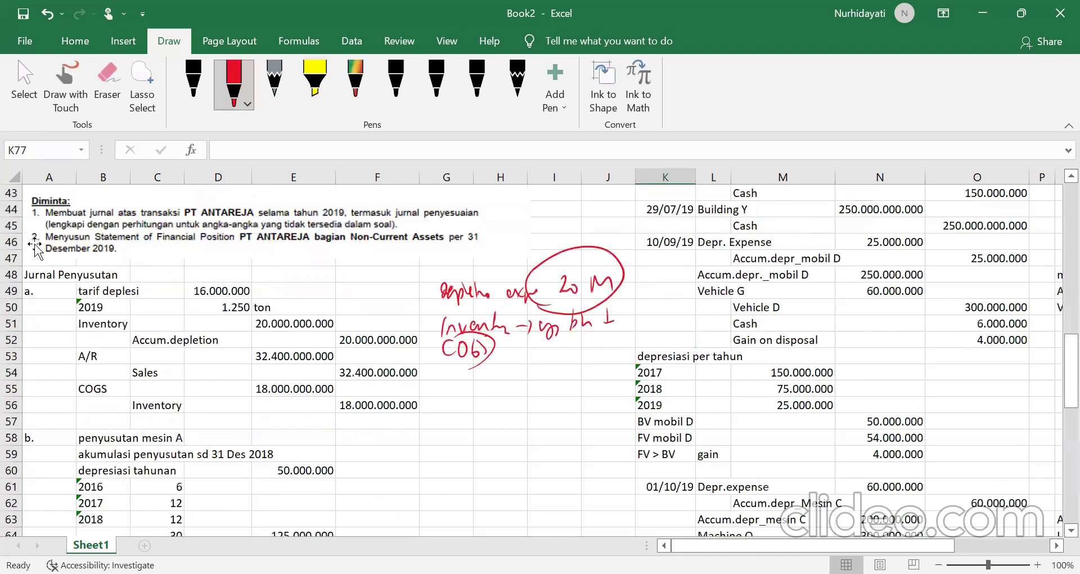
scroll(35, 247, "up", 14)
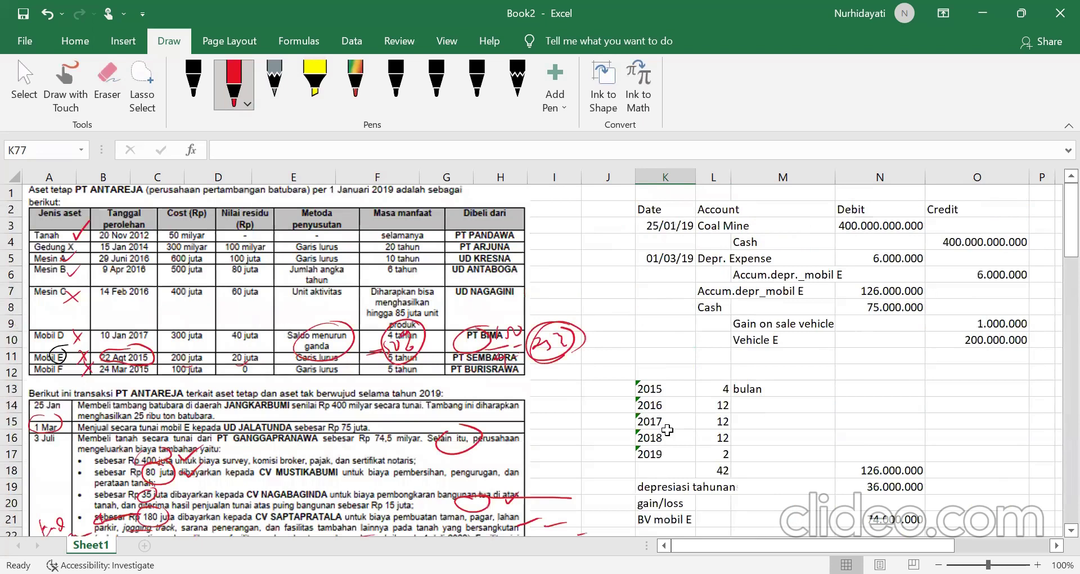
type("Land")
key("Tab")
key("Tab")
type("x")
key("Return")
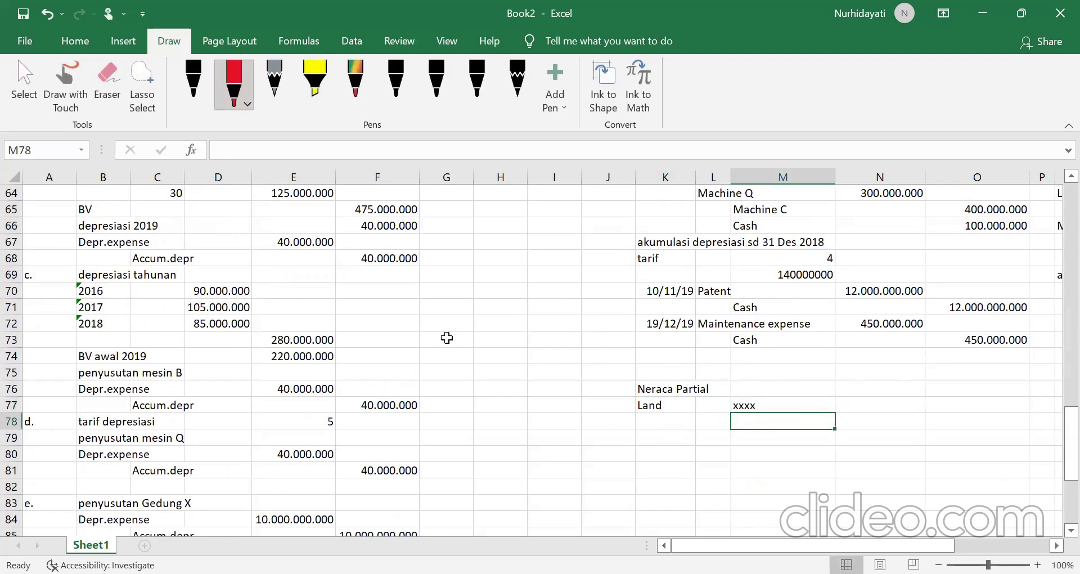
scroll(785, 442, "up", 4)
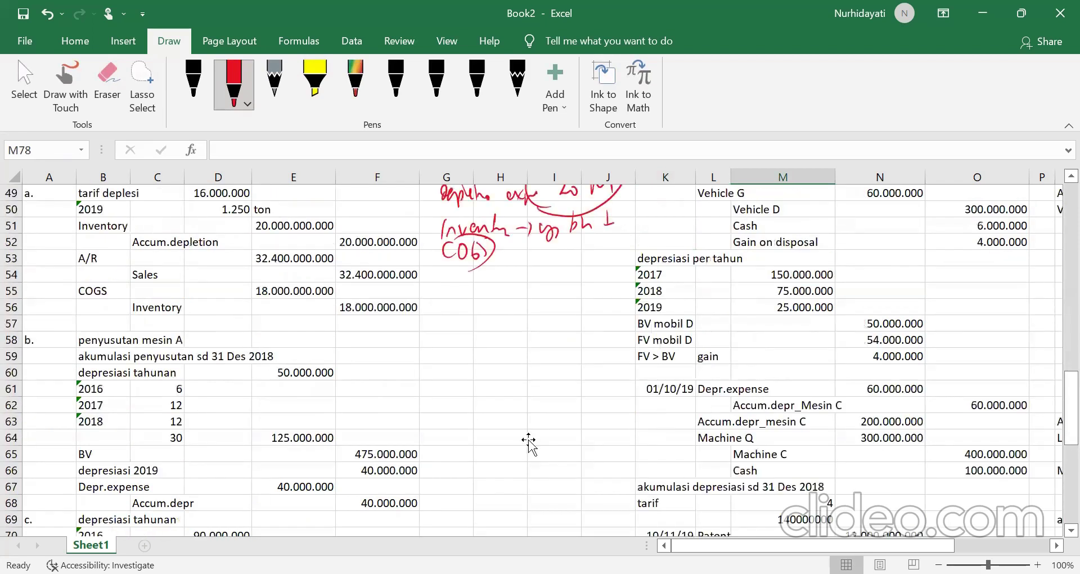
scroll(528, 442, "up", 12)
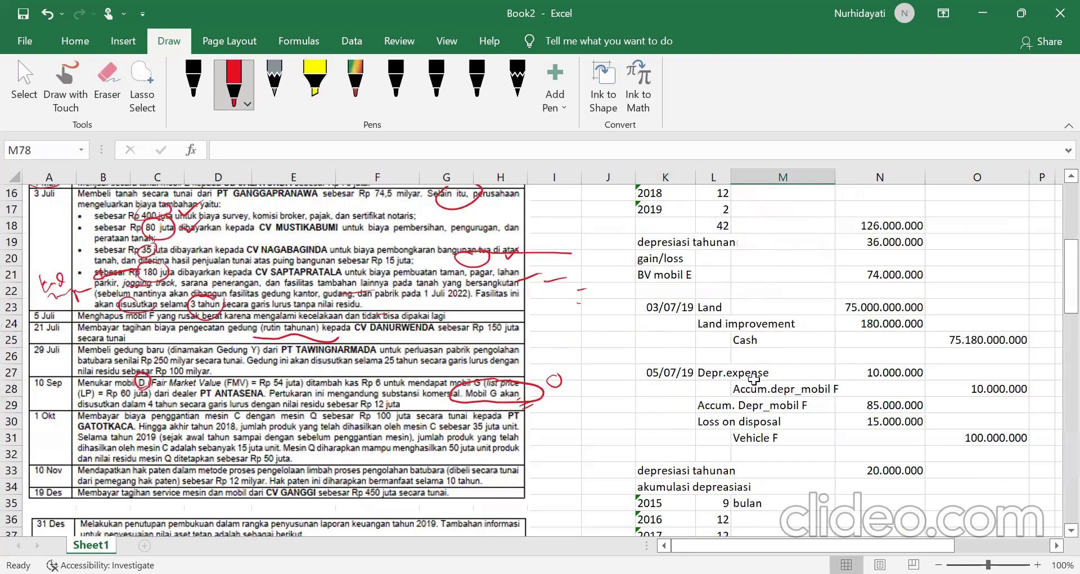
scroll(757, 397, "up", 4)
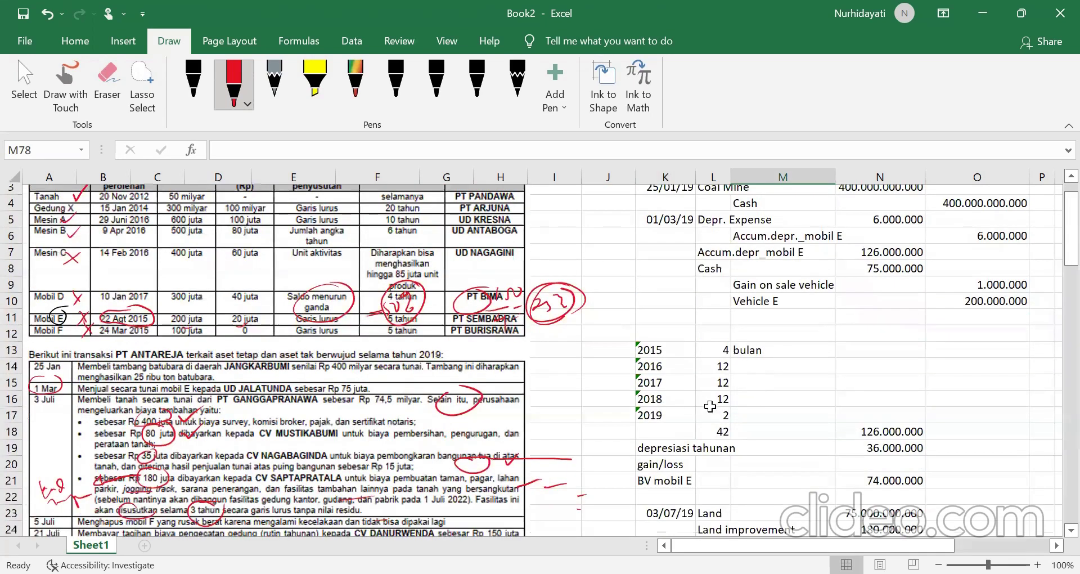
left_click(894, 512)
scroll(900, 535, "down", 2)
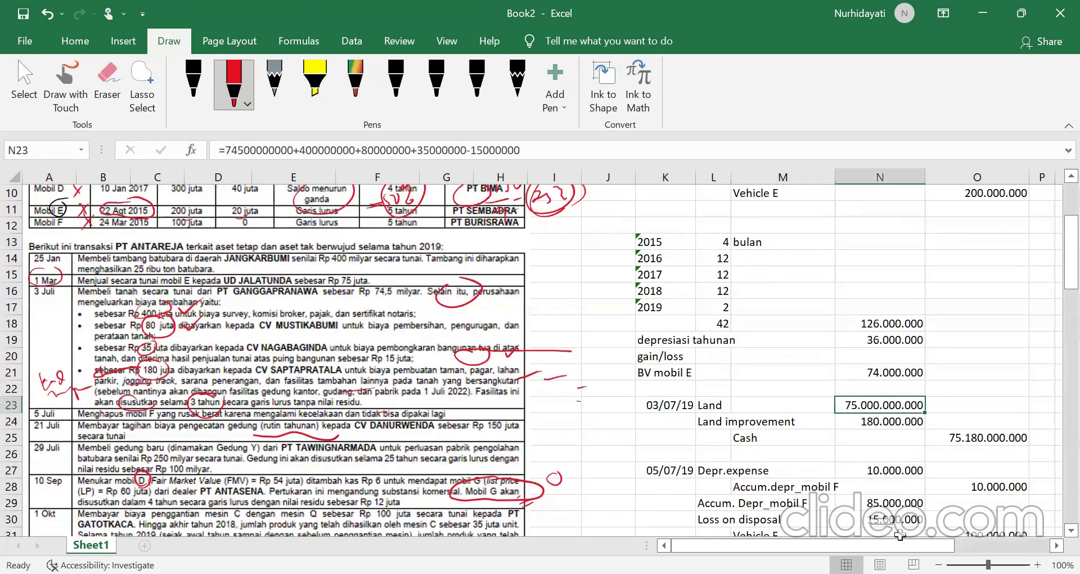
scroll(900, 534, "up", 3)
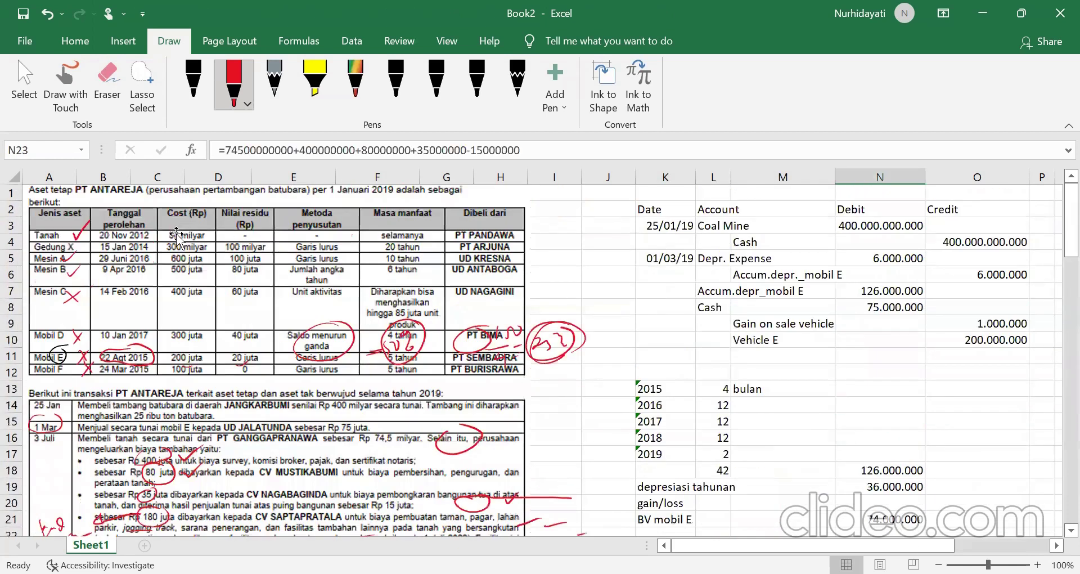
scroll(860, 478, "down", 3)
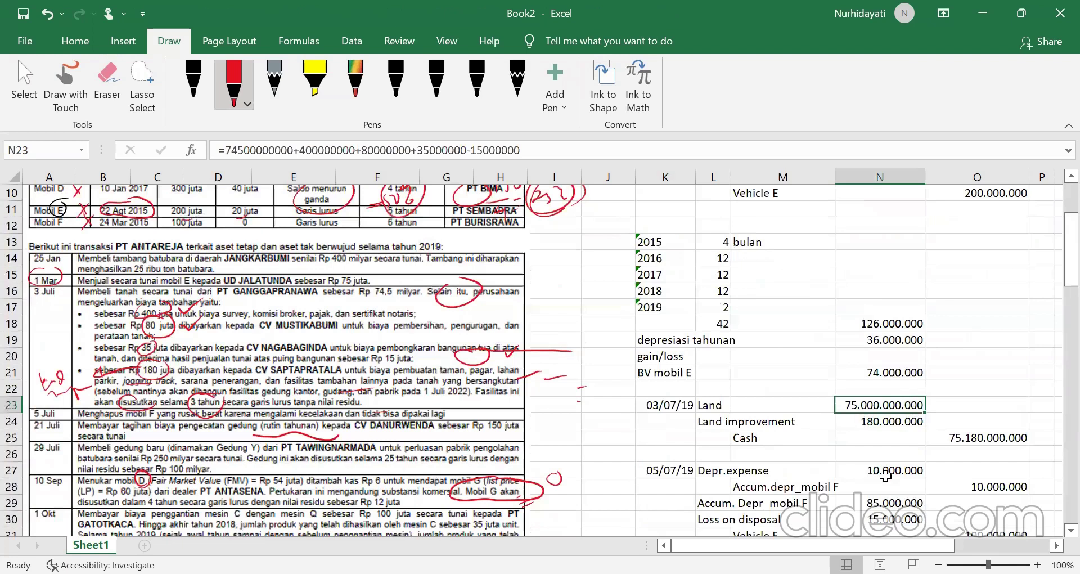
scroll(885, 476, "down", 7)
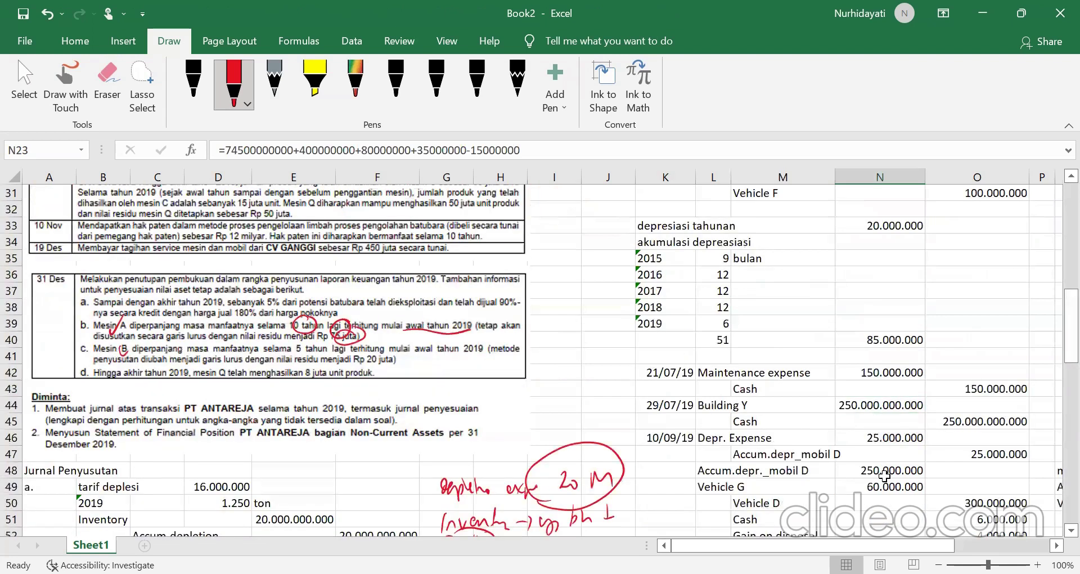
scroll(884, 476, "down", 10)
left_click(800, 453)
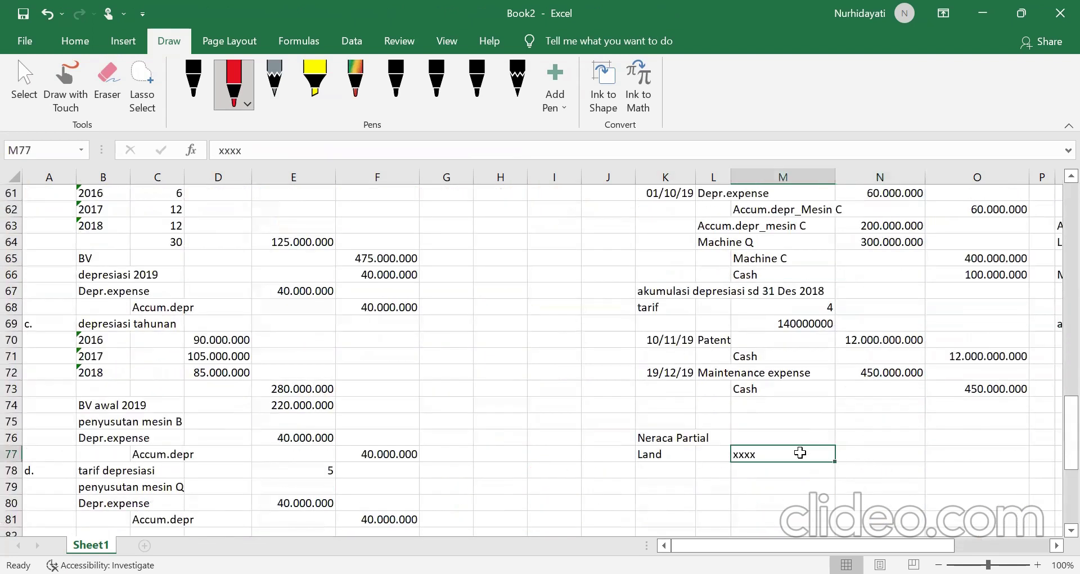
type("125")
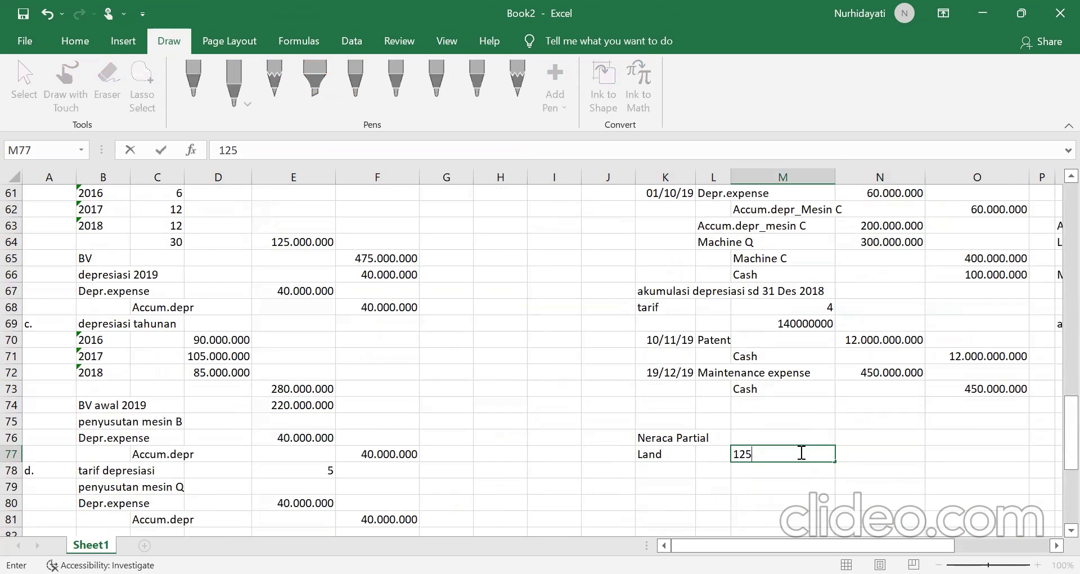
type("000000000")
key("Return")
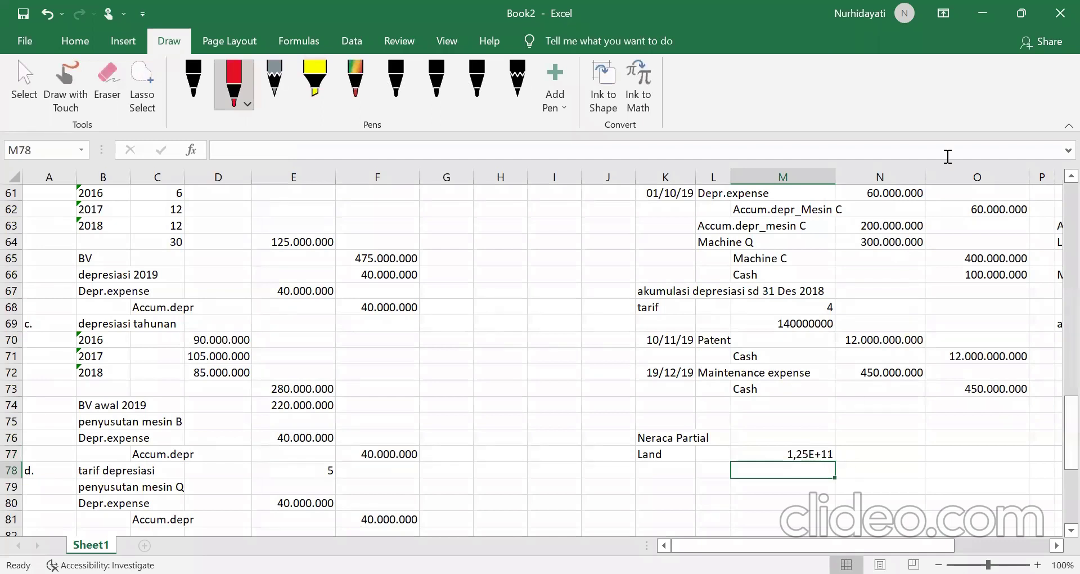
Step: Move the Land amount from M77 to N77
left_click(830, 450)
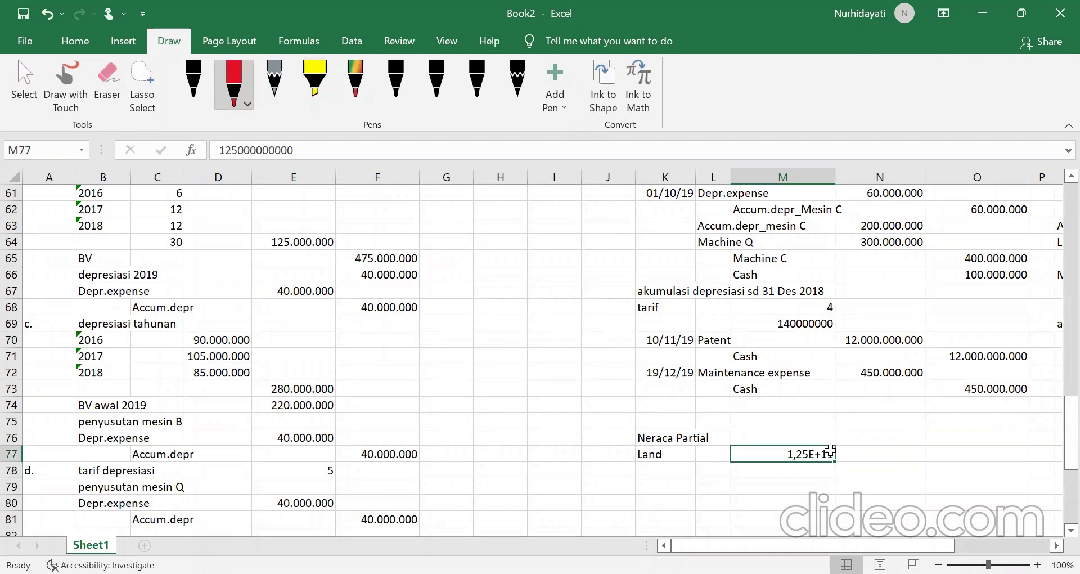
key("ctrl+c")
left_click(877, 454)
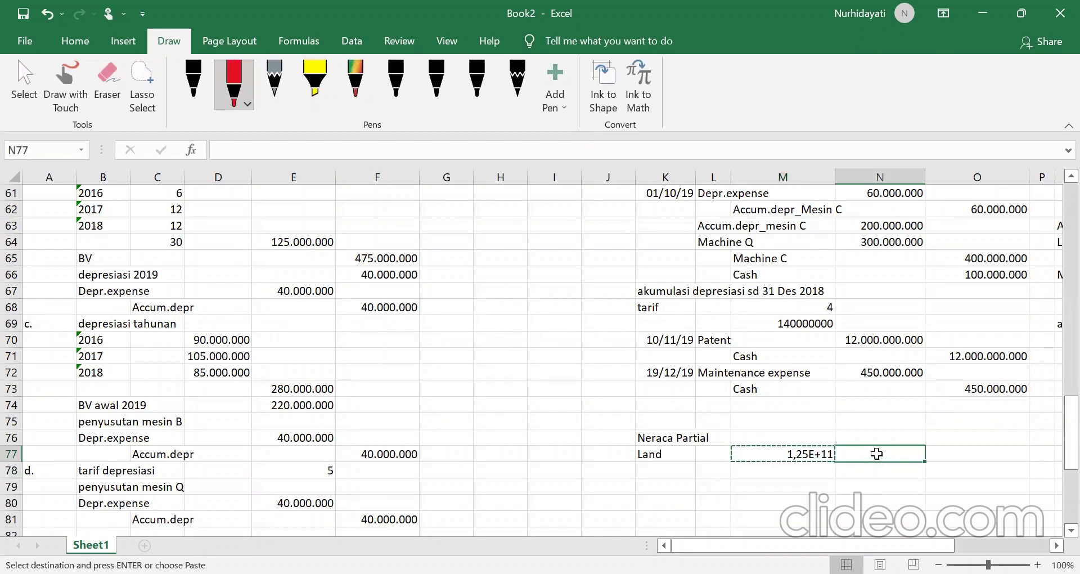
key("ctrl+v")
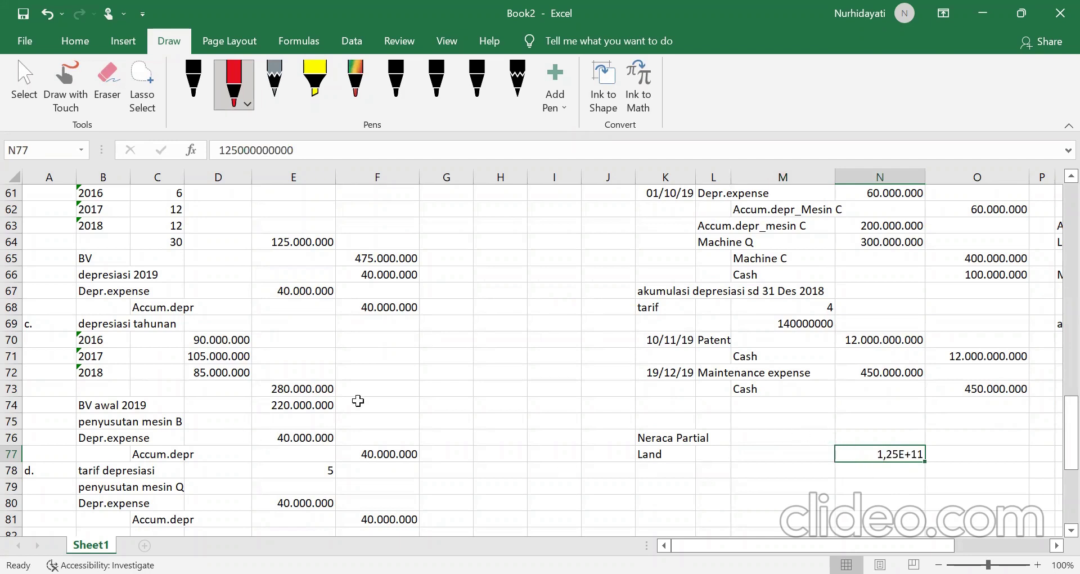
Step: Compare the 2019 asset acquisitions in the transaction journal with the depreciation entries under Jurnal Penyusutan
scroll(358, 400, "down", 2)
scroll(359, 399, "down", 2)
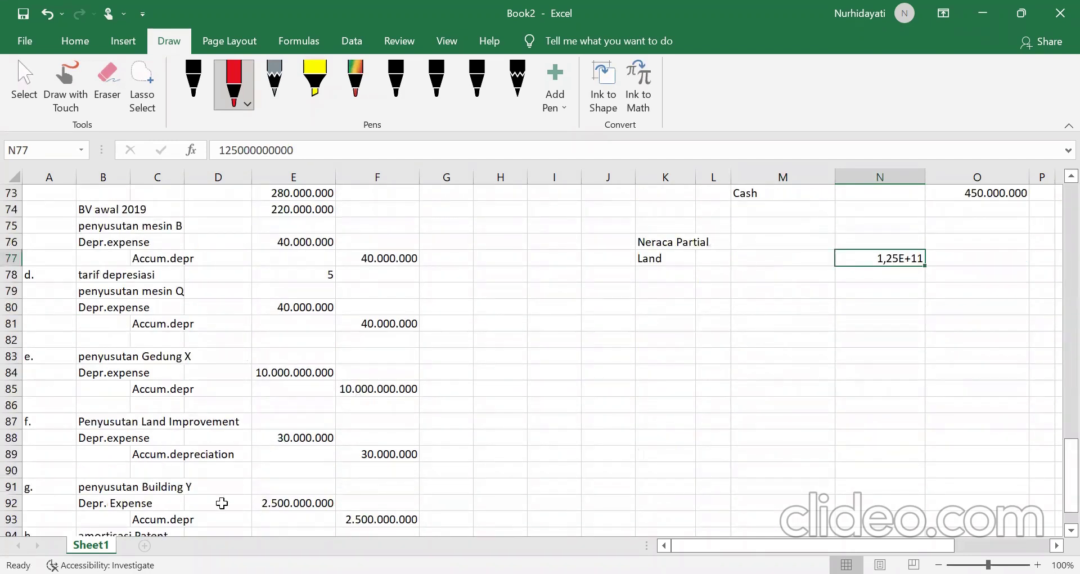
scroll(146, 453, "up", 3)
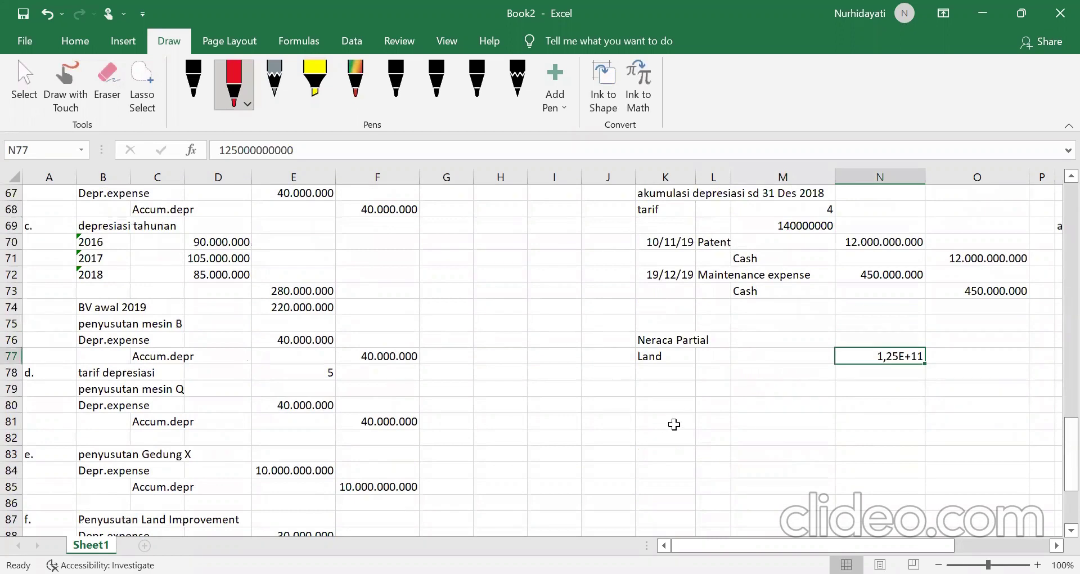
scroll(674, 424, "up", 2)
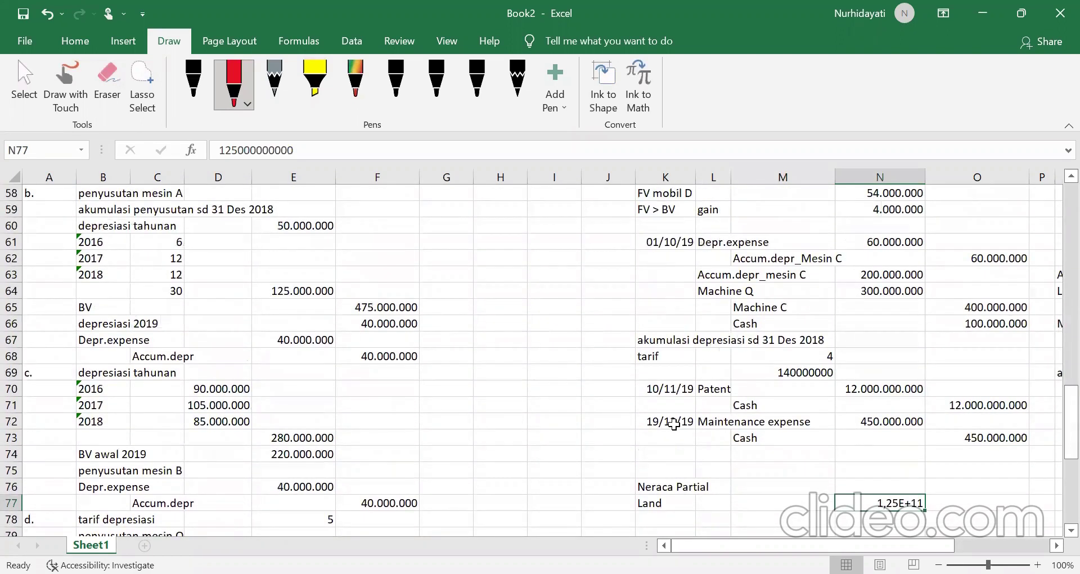
scroll(674, 424, "up", 3)
scroll(674, 424, "up", 1)
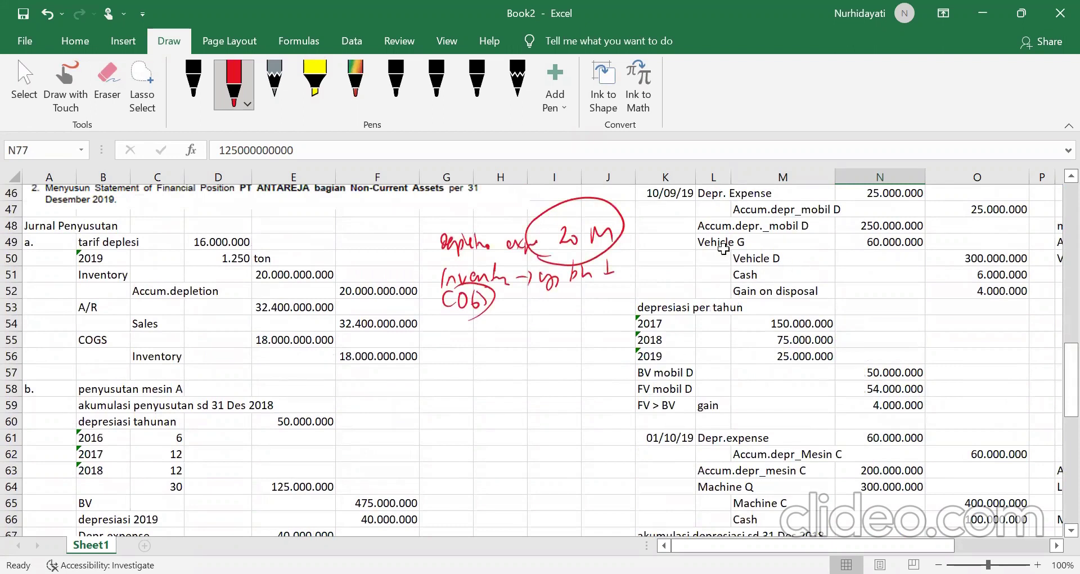
left_click(723, 247)
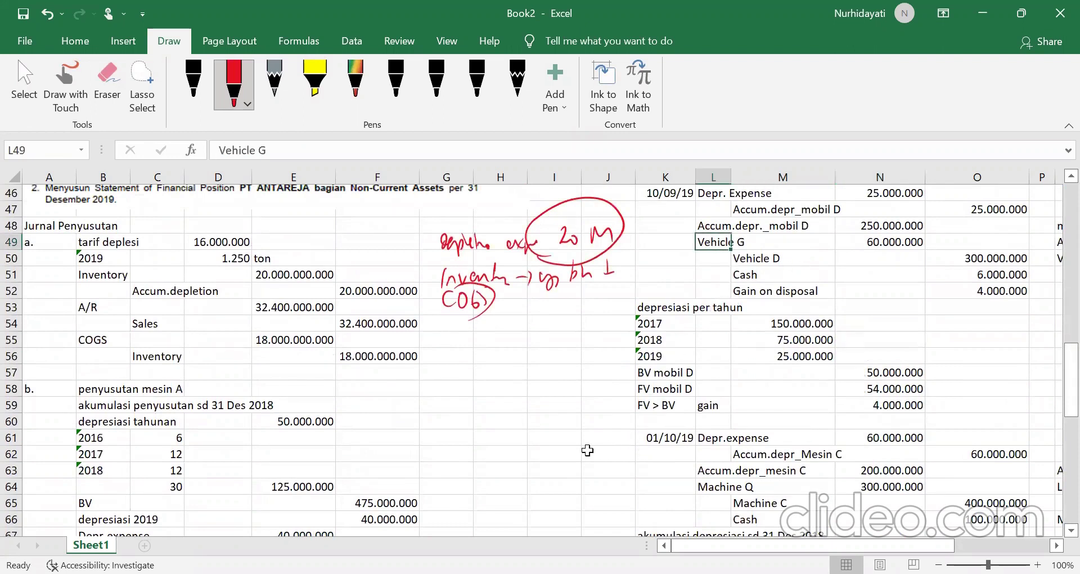
scroll(588, 450, "down", 6)
scroll(587, 450, "down", 2)
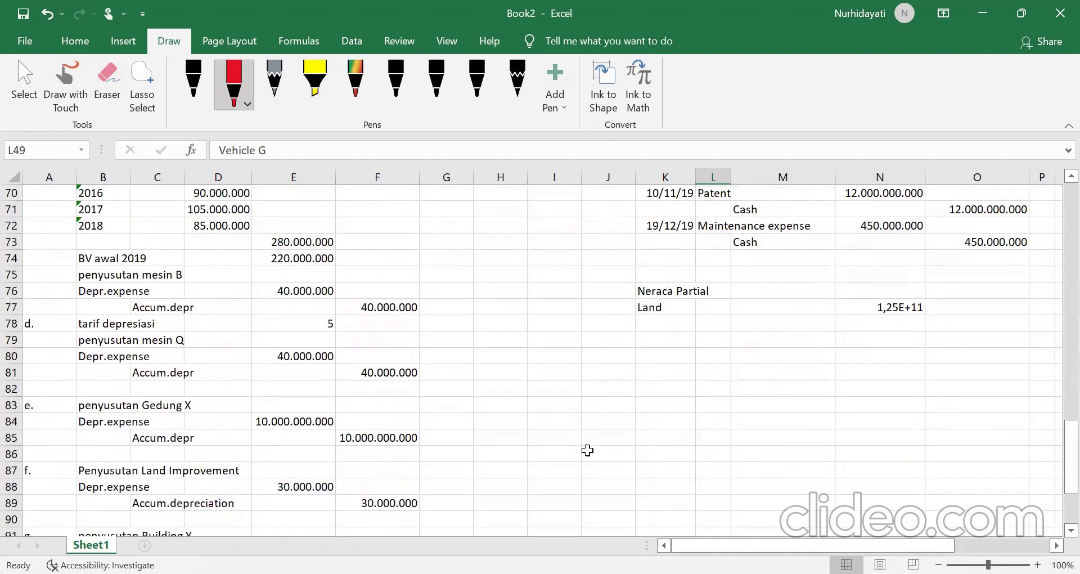
scroll(128, 419, "up", 6)
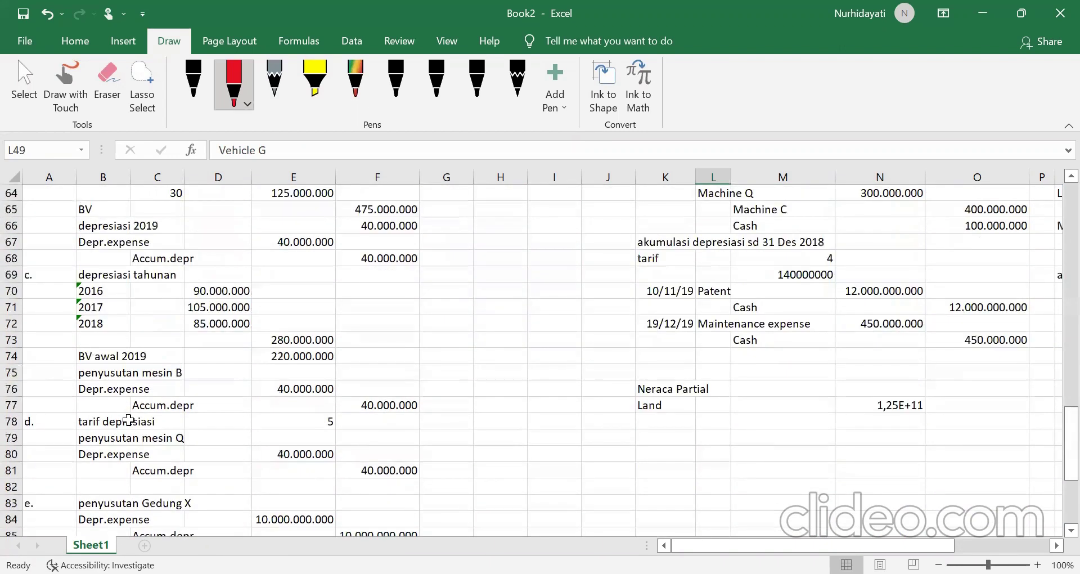
scroll(128, 420, "up", 4)
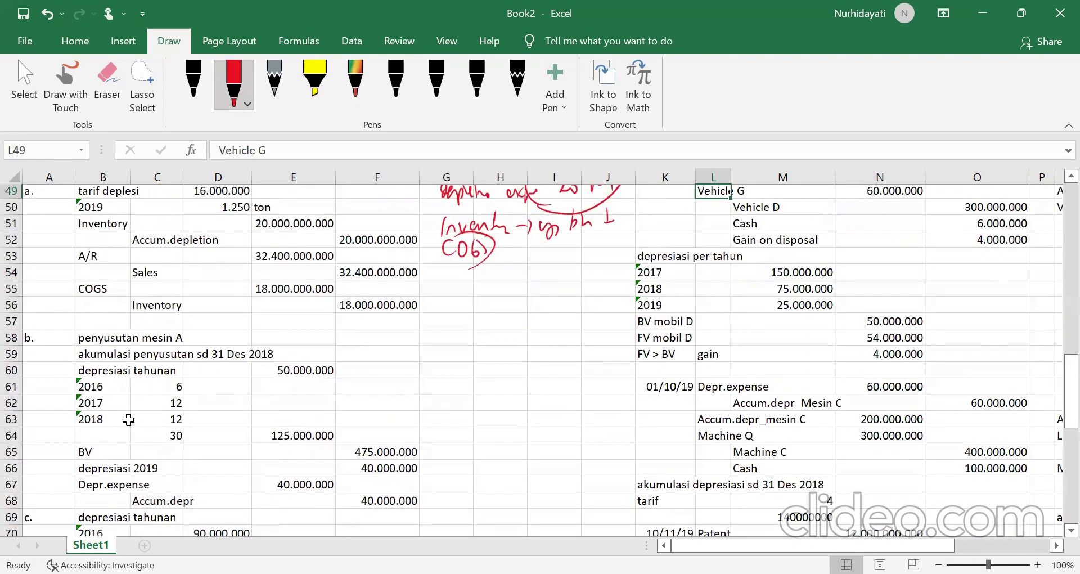
scroll(302, 425, "down", 12)
scroll(302, 424, "down", 3)
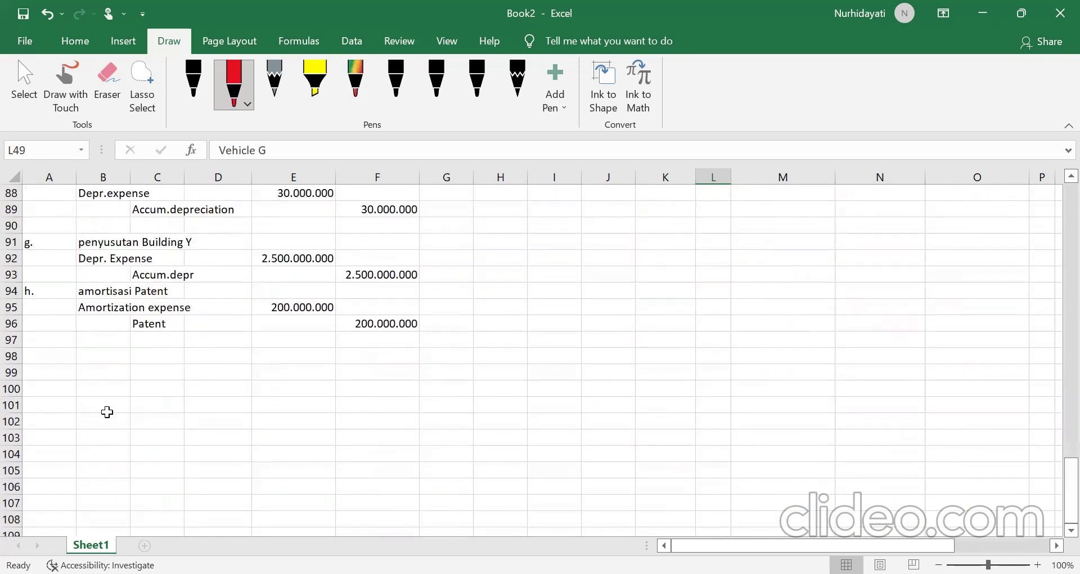
Step: Add adjusting item i in A97 with the description penyusutan mobil G in B97, below the patent amortization
left_click(40, 341)
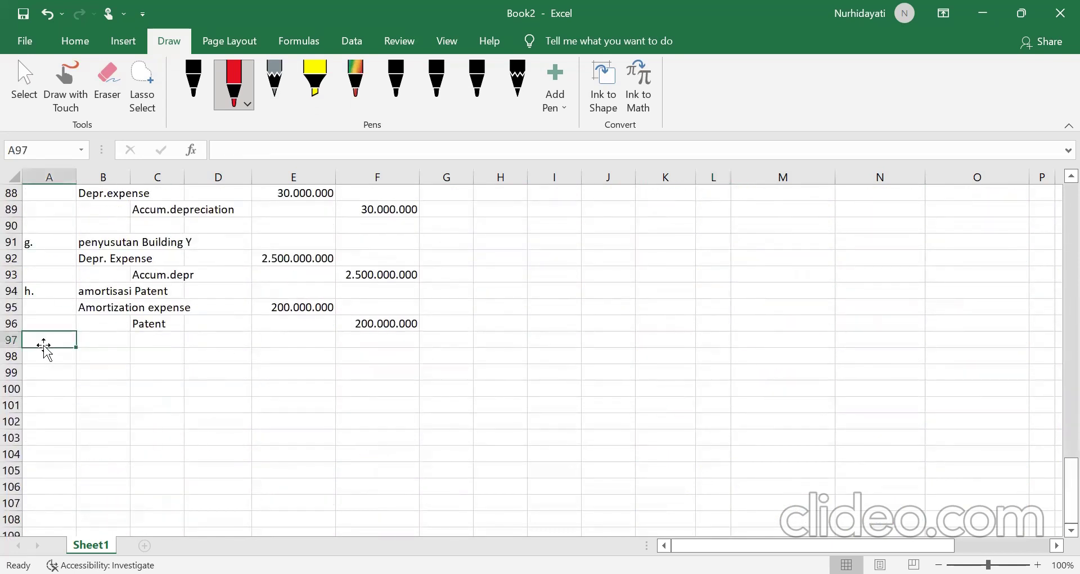
type("i")
key("Tab")
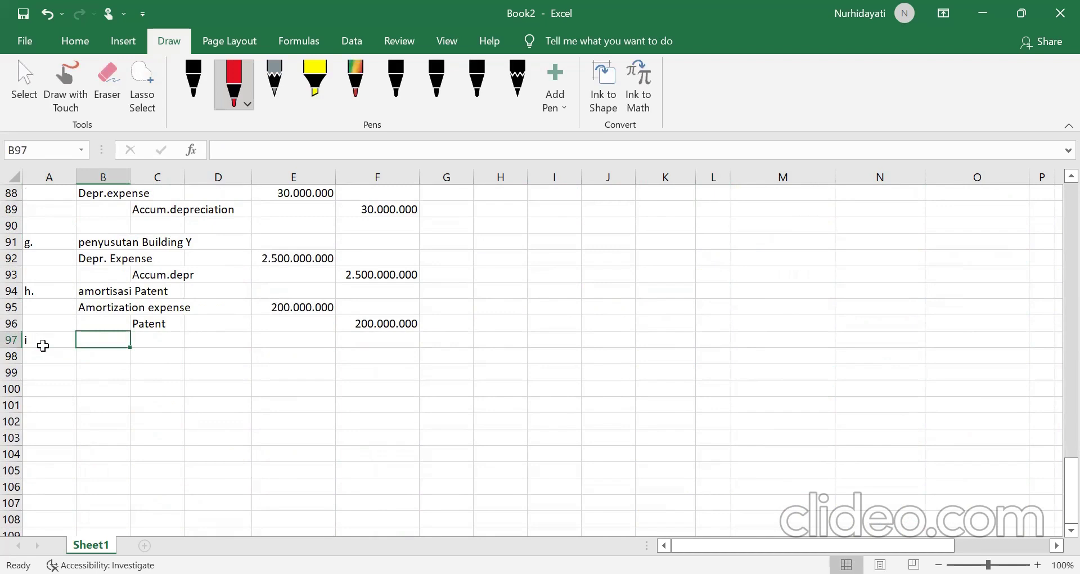
type("penyus")
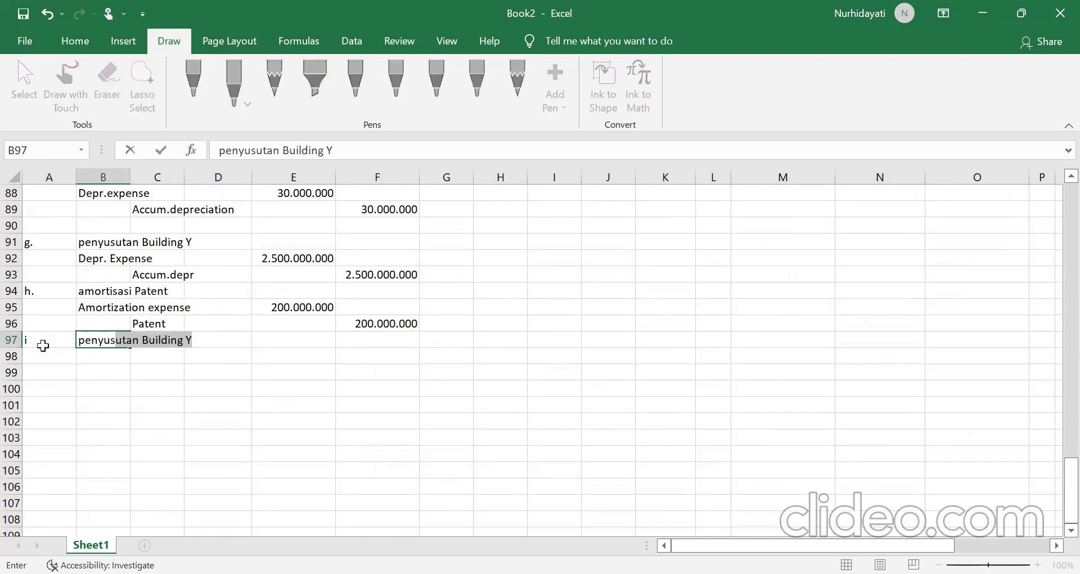
type("ta")
key("BackSpace")
key("BackSpace")
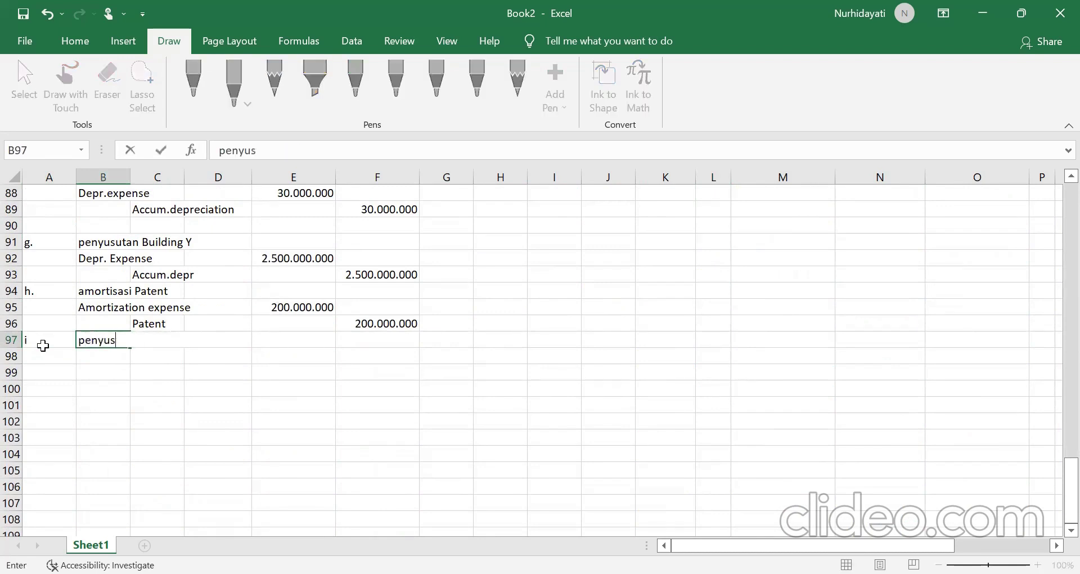
type("utan mobil G")
key("Return")
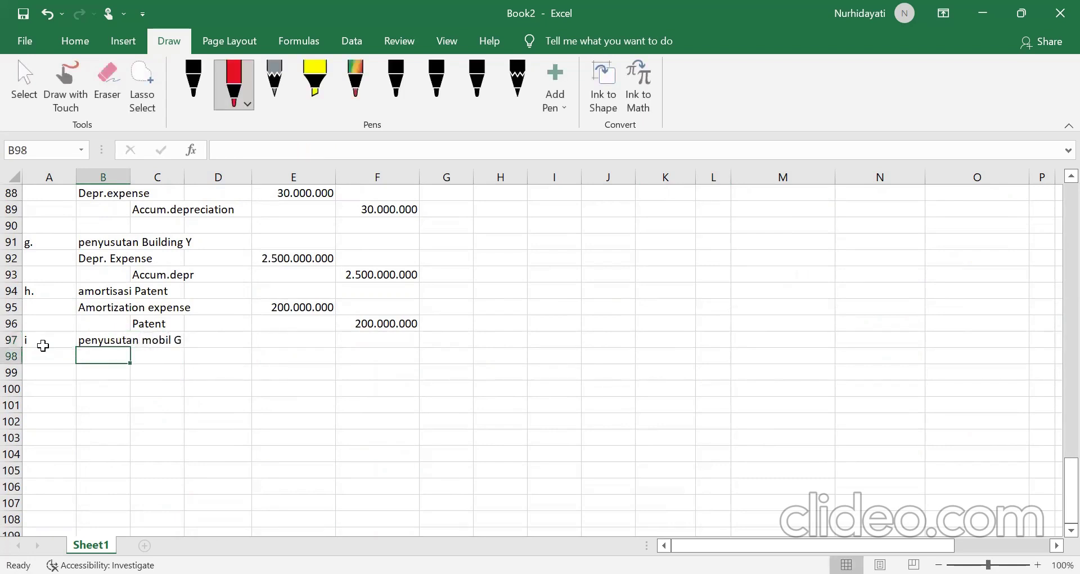
Step: Check the 10 September terms for mobil G, and enter its journal accounts: Depr.expense in B98 and Accum.depr in C99
scroll(646, 361, "up", 13)
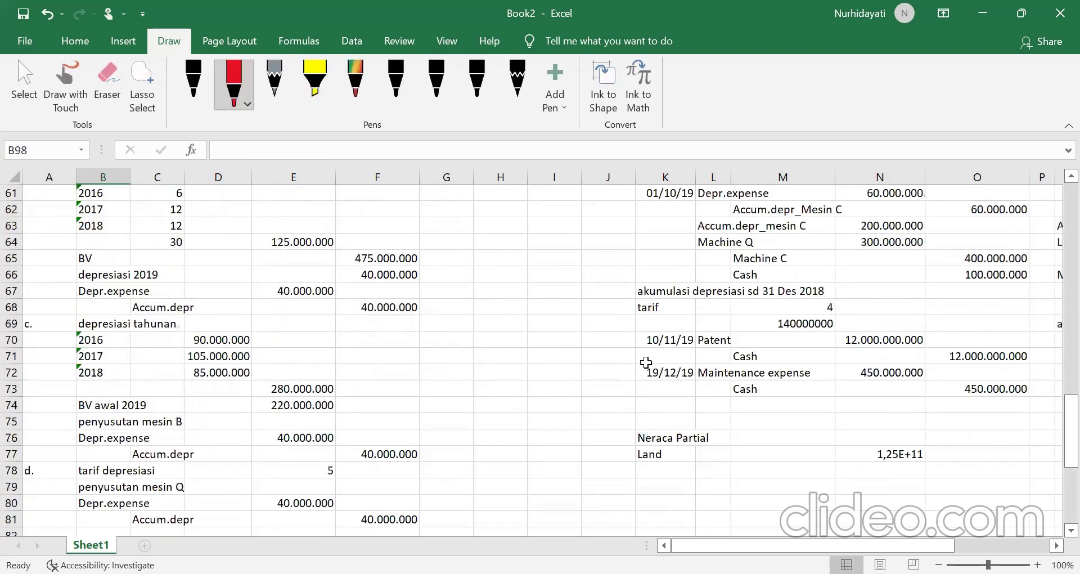
scroll(846, 354, "up", 5)
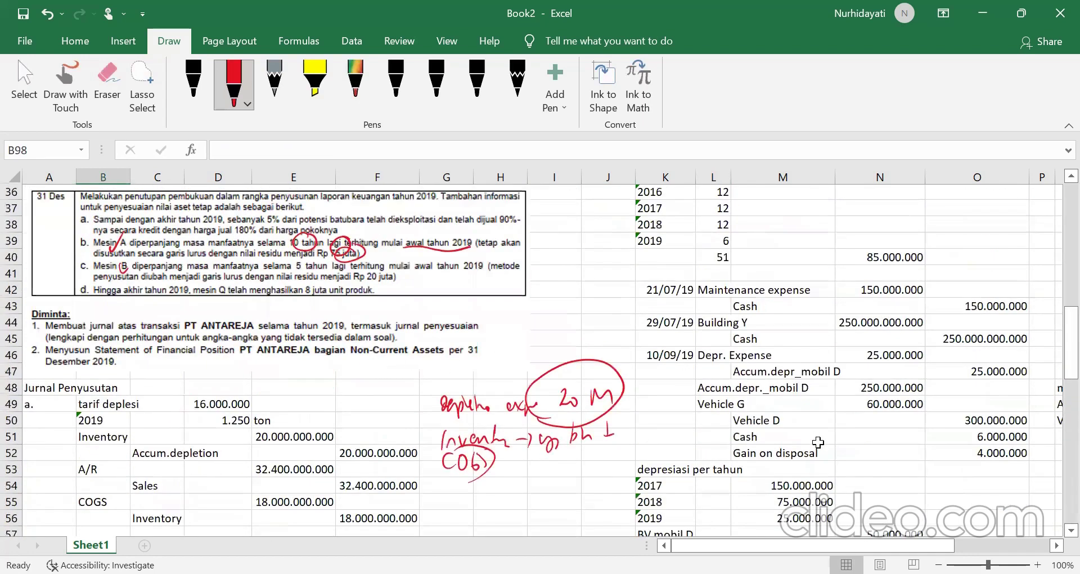
scroll(767, 442, "up", 4)
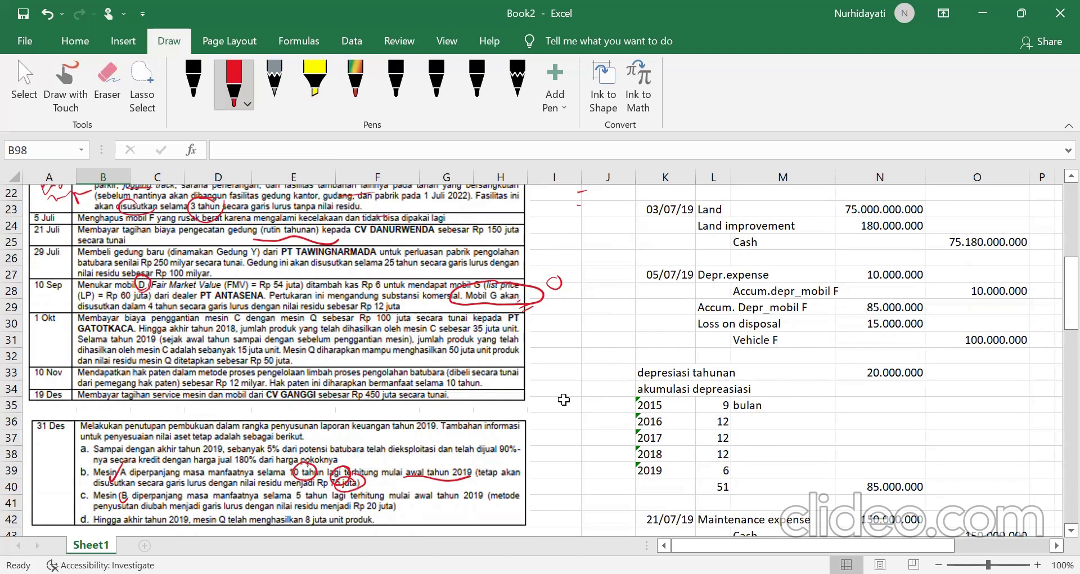
scroll(564, 399, "down", 3)
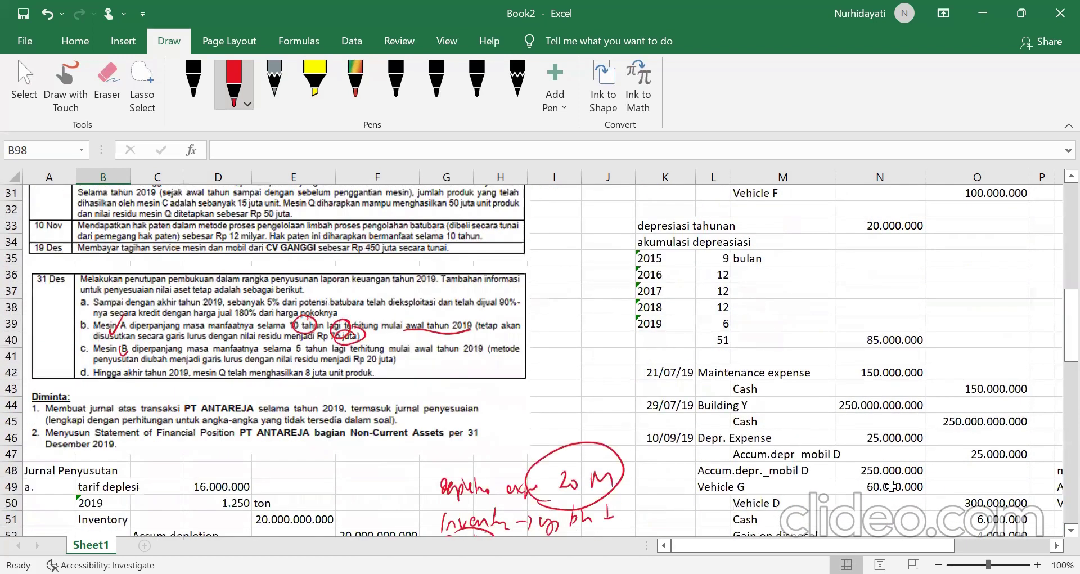
left_click(891, 486)
scroll(688, 530, "down", 19)
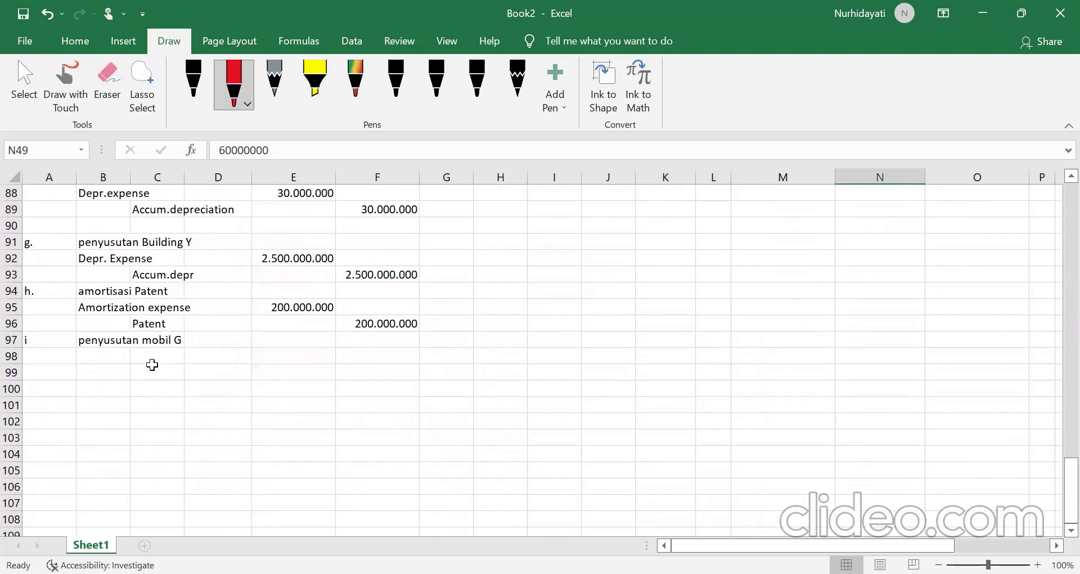
left_click(125, 355)
type("e")
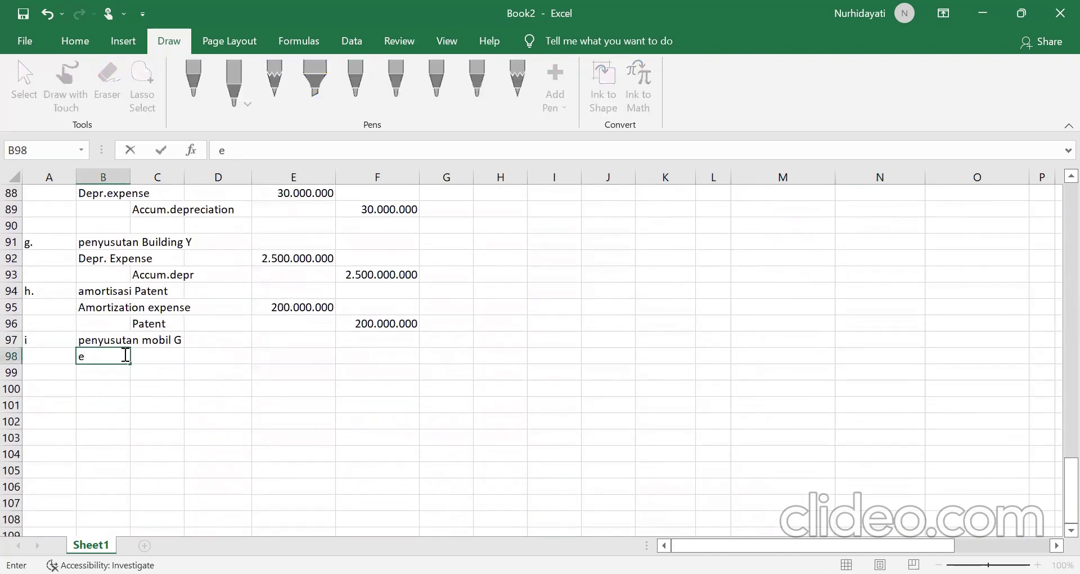
type("Depre.expense")
key("Return")
key("Right")
type("A")
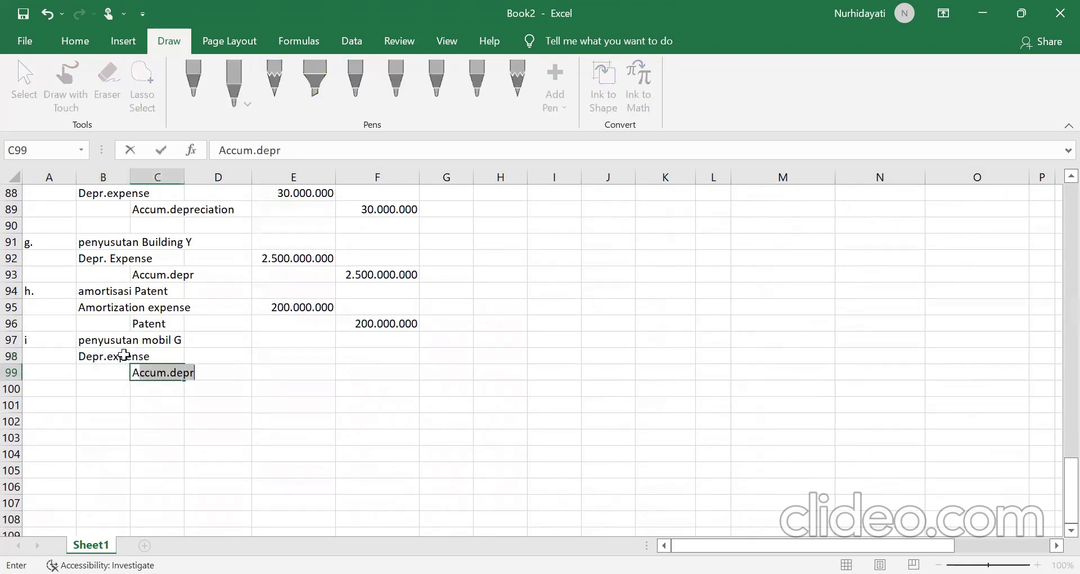
type("ccum")
key("Tab")
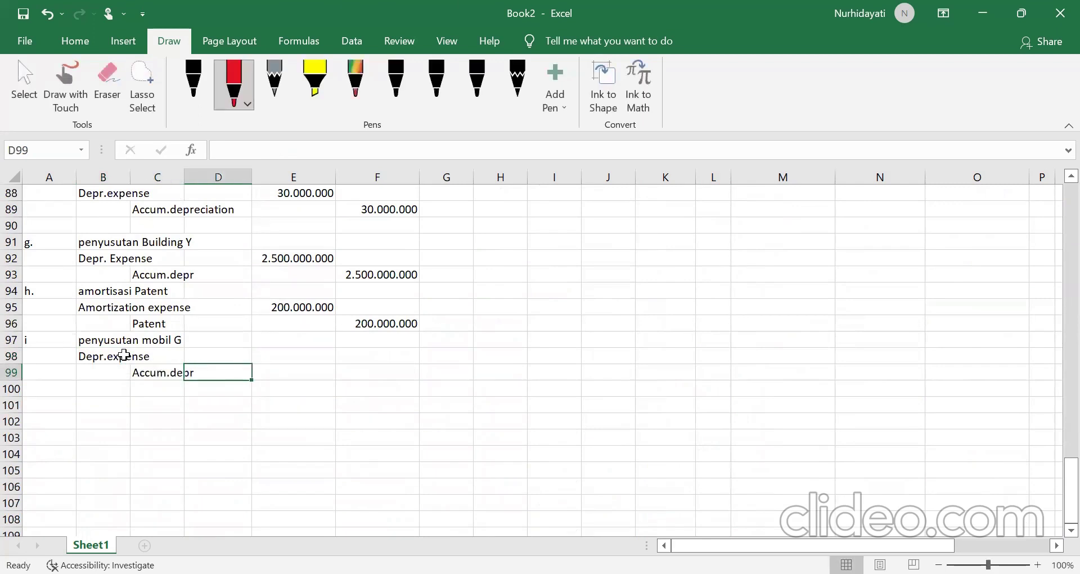
left_click(272, 357)
type("=")
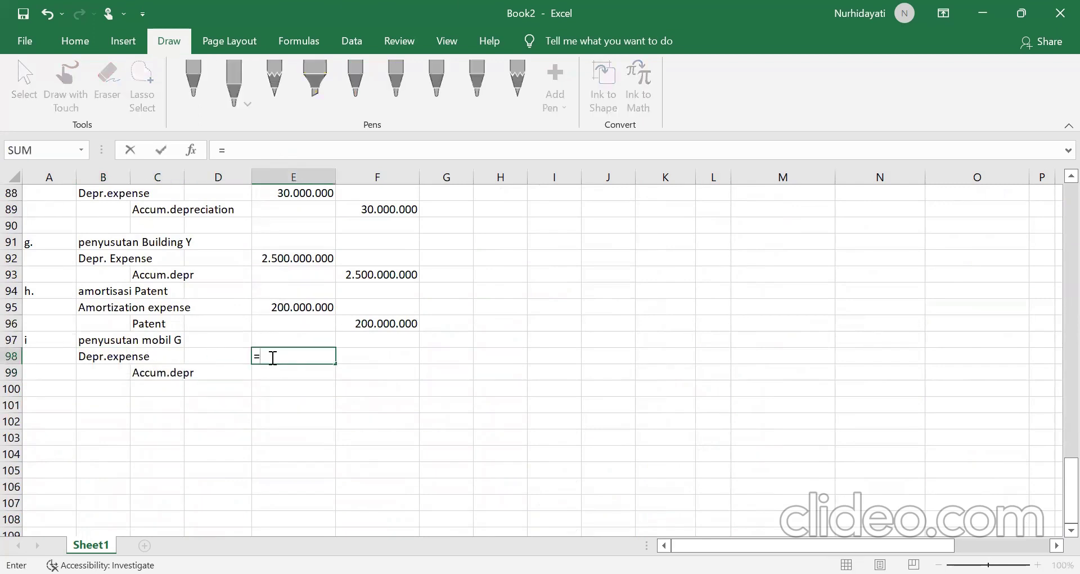
type("(60000000")
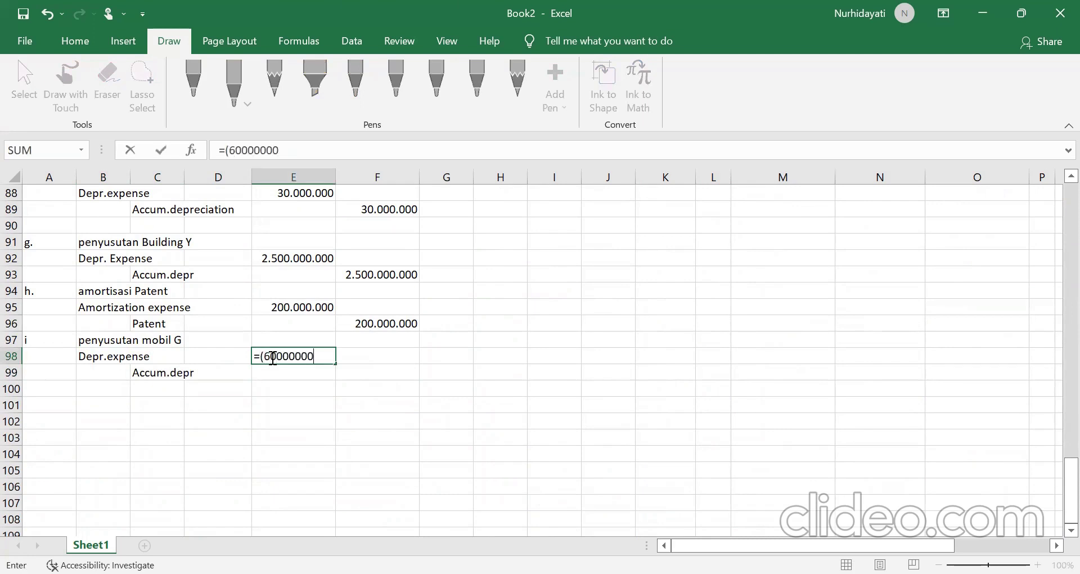
type("-12000000)/4")
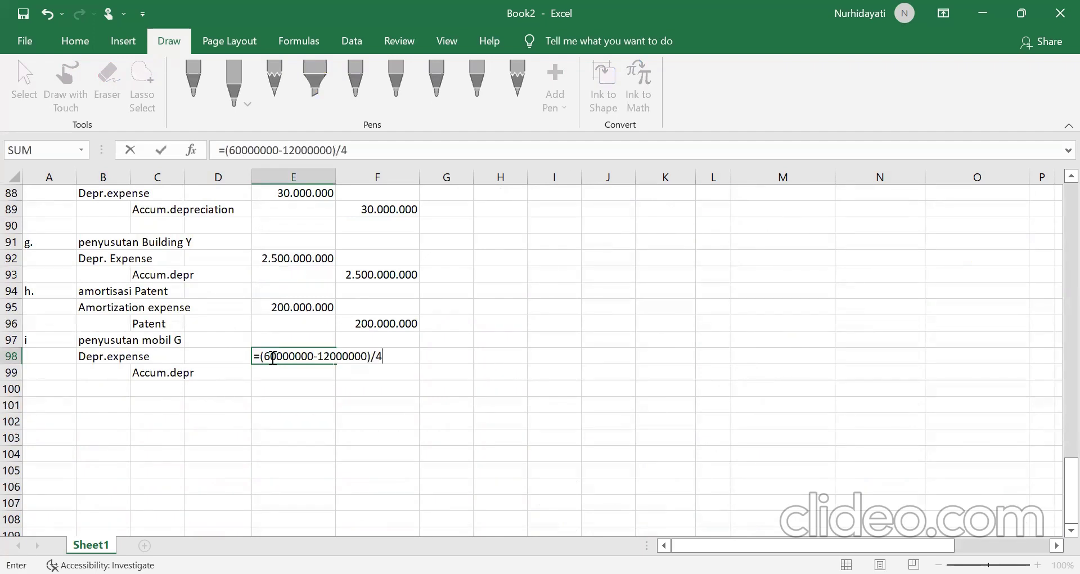
key("Return")
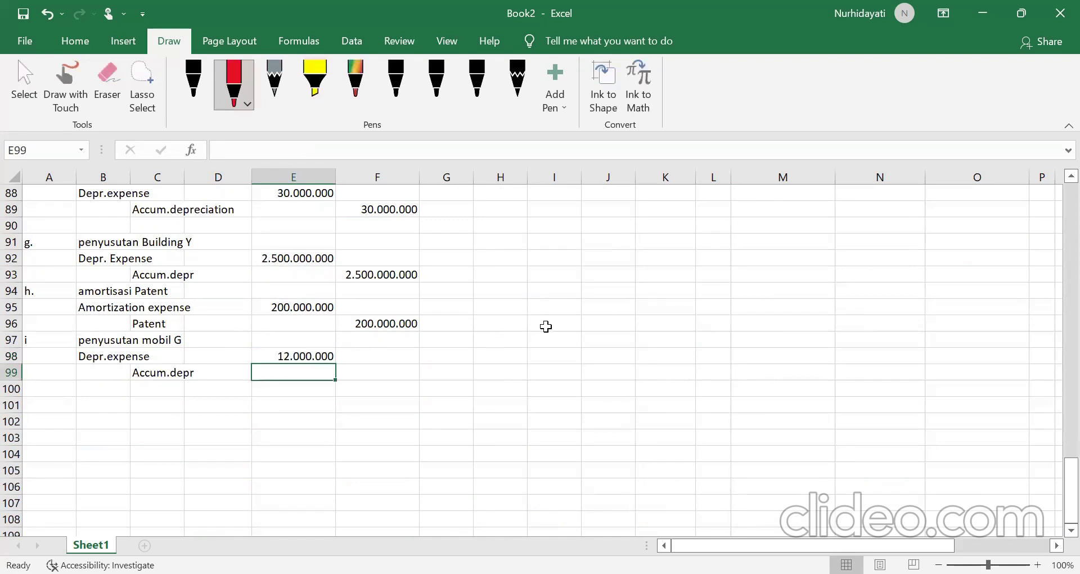
Step: Check mobil G's acquisition date in the journal and prorate its depreciation in E98 by appending *4/12 to the formula
scroll(546, 327, "up", 12)
scroll(701, 288, "up", 4)
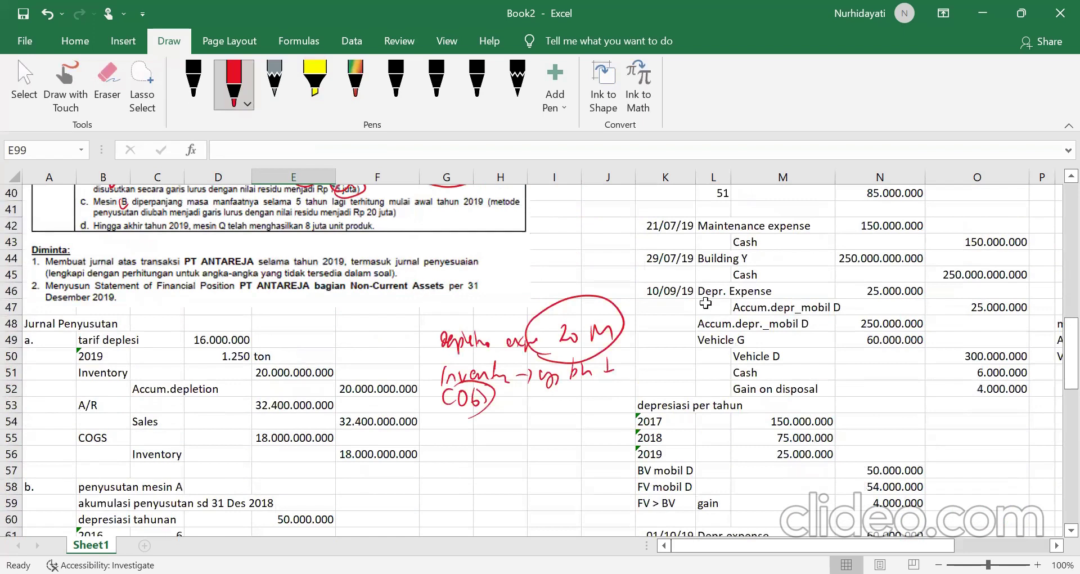
scroll(705, 303, "up", 1)
scroll(705, 304, "up", 1)
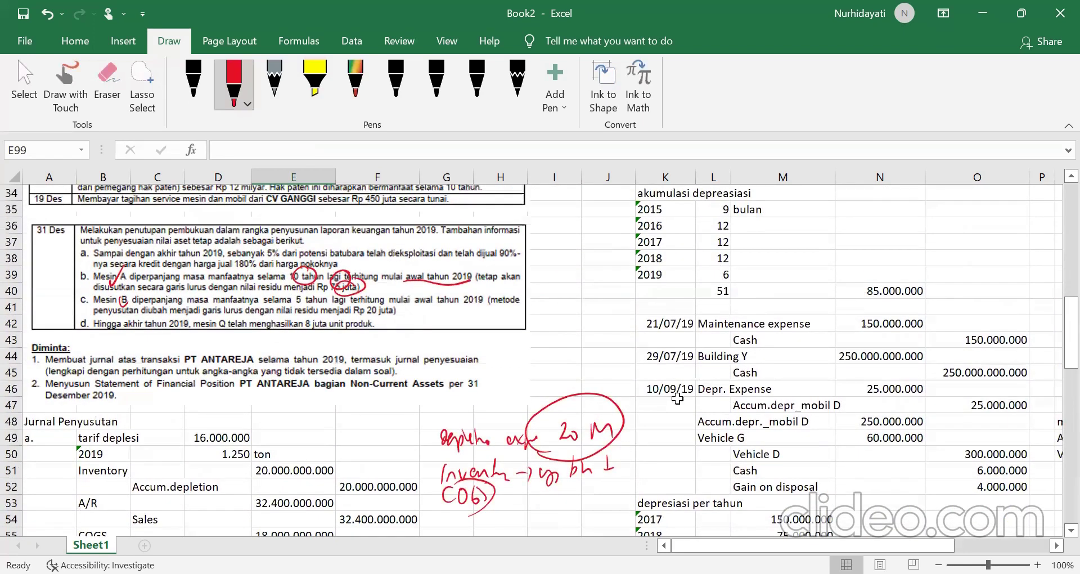
left_click(671, 394)
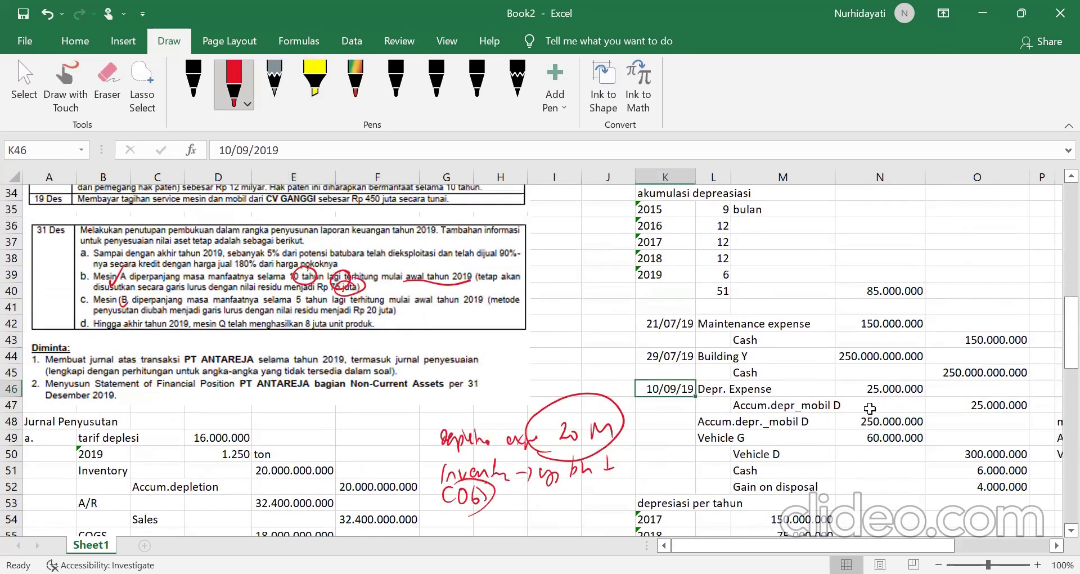
scroll(870, 409, "up", 2)
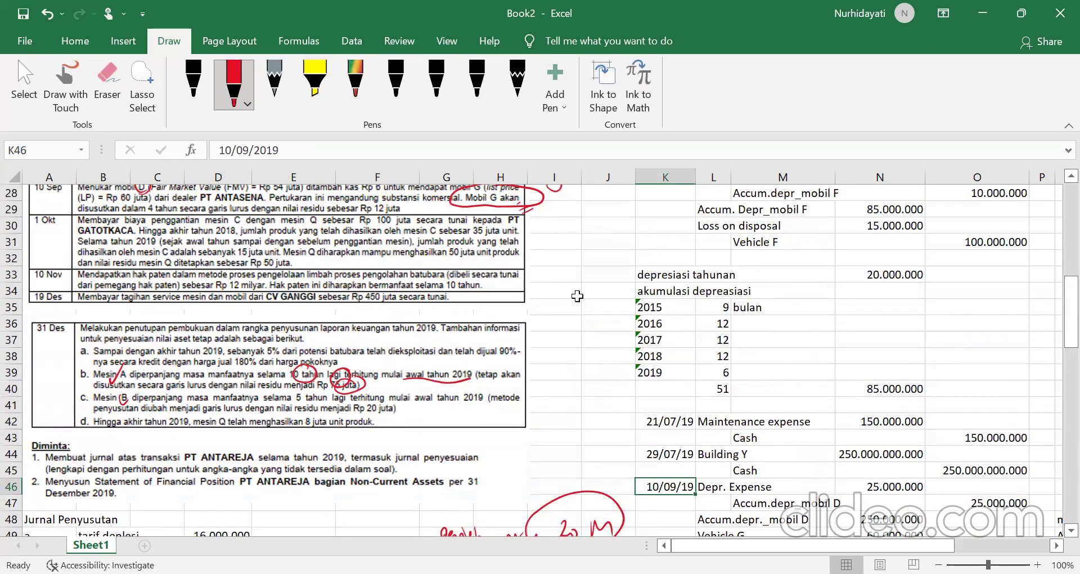
scroll(826, 423, "down", 9)
scroll(826, 423, "down", 15)
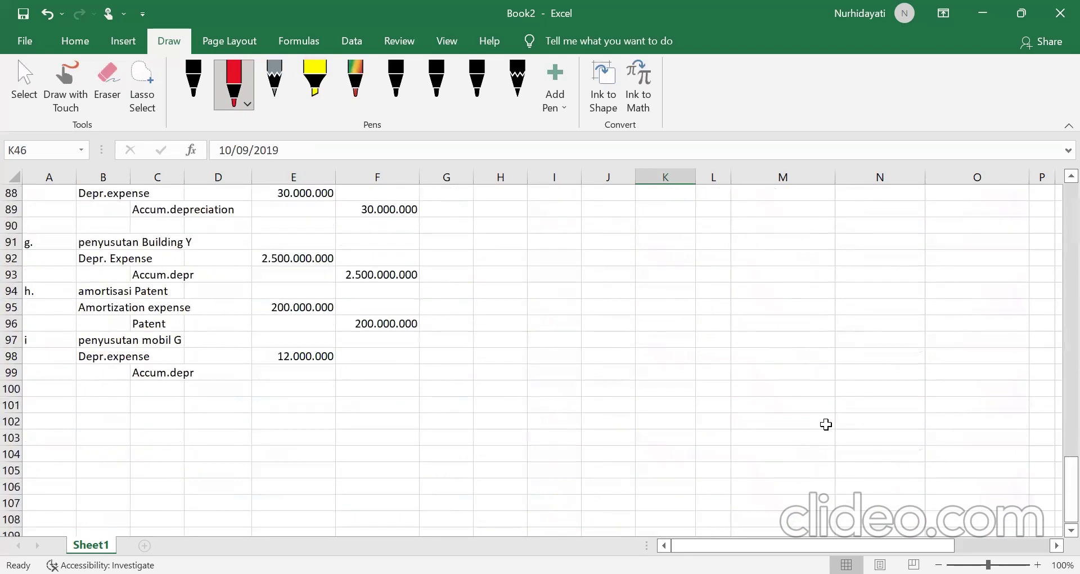
scroll(355, 290, "up", 3)
left_click(324, 306)
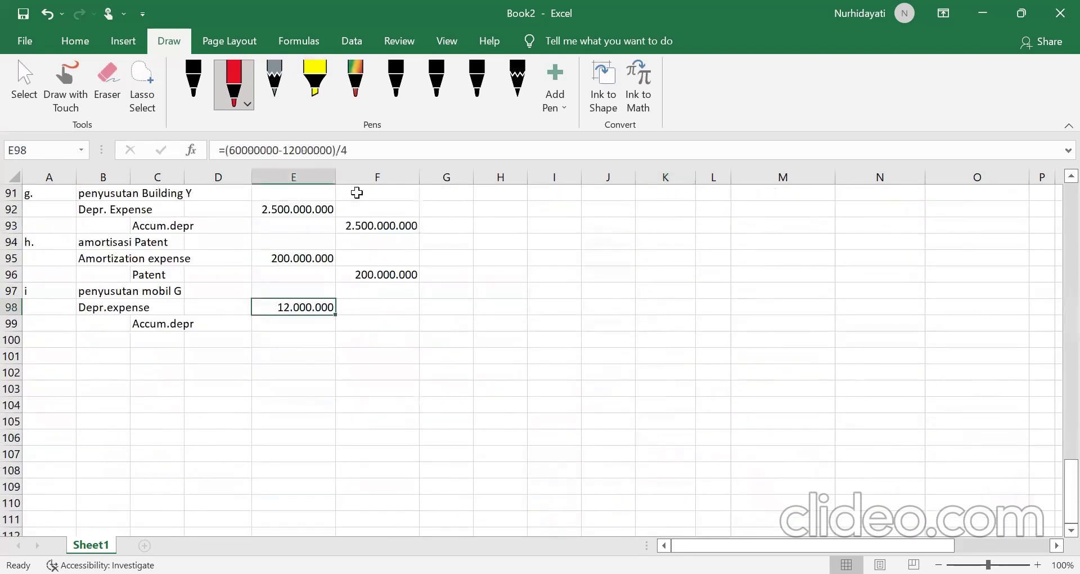
left_click(356, 146)
type("*")
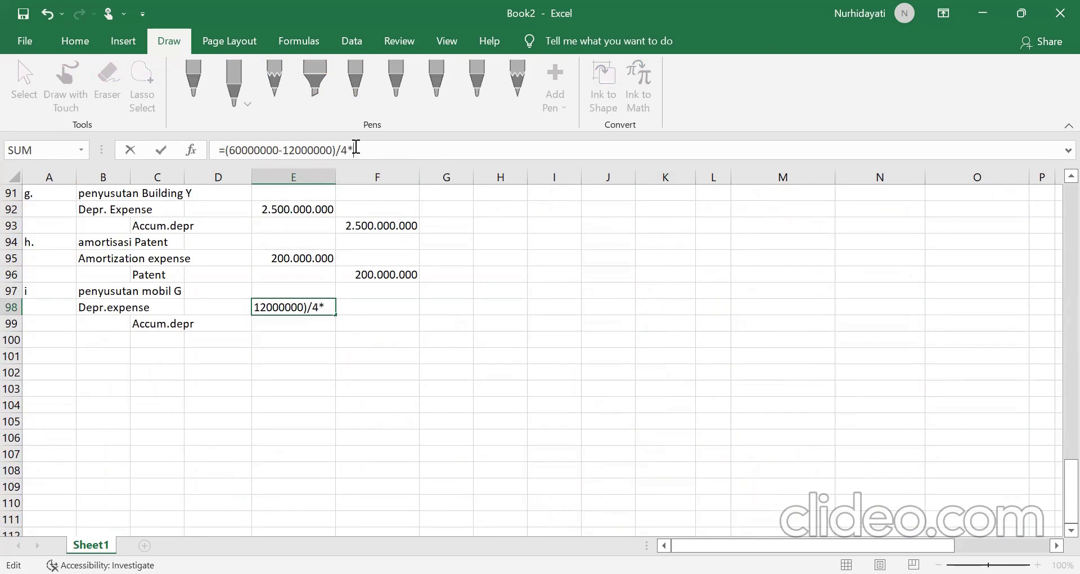
type("4/12")
key("Return")
Step: Credit Accum.depr for mobil G in F99 by linking it to the depreciation expense in E98
key("Right")
type("=")
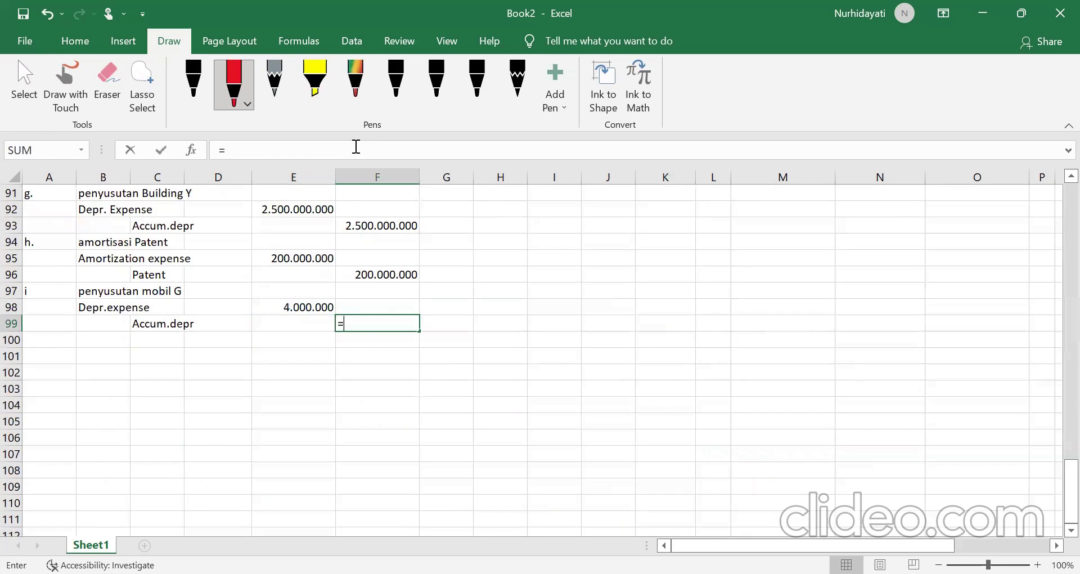
key("Left")
key("Up")
key("Return")
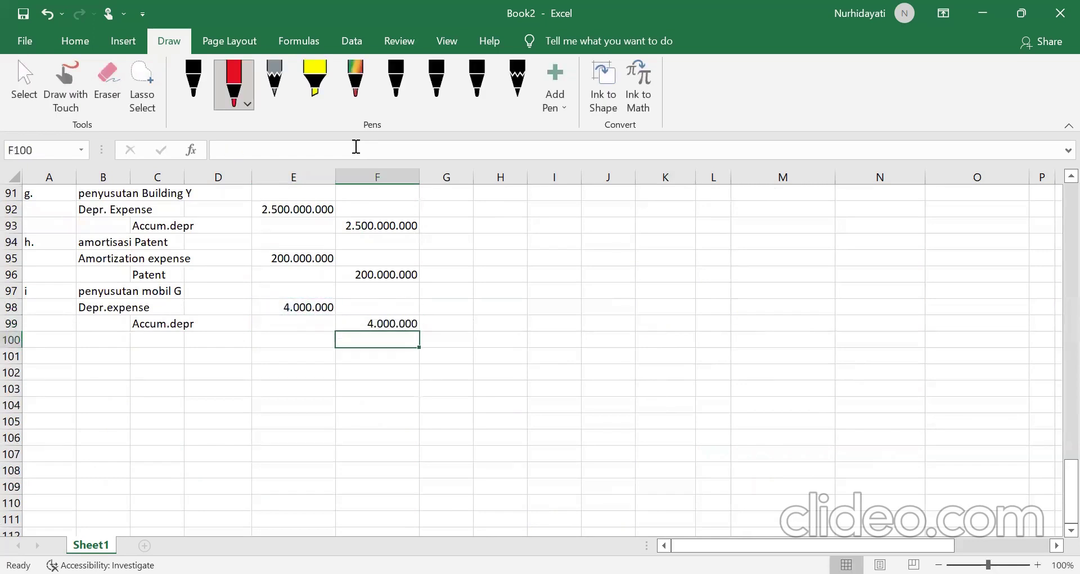
left_click(358, 325)
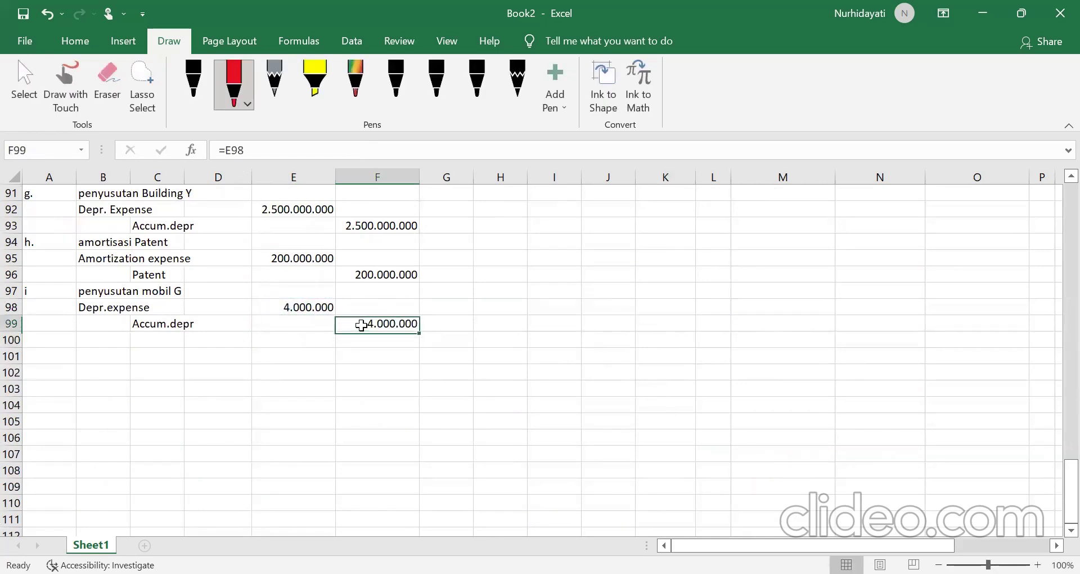
left_click(321, 309)
left_click(126, 309)
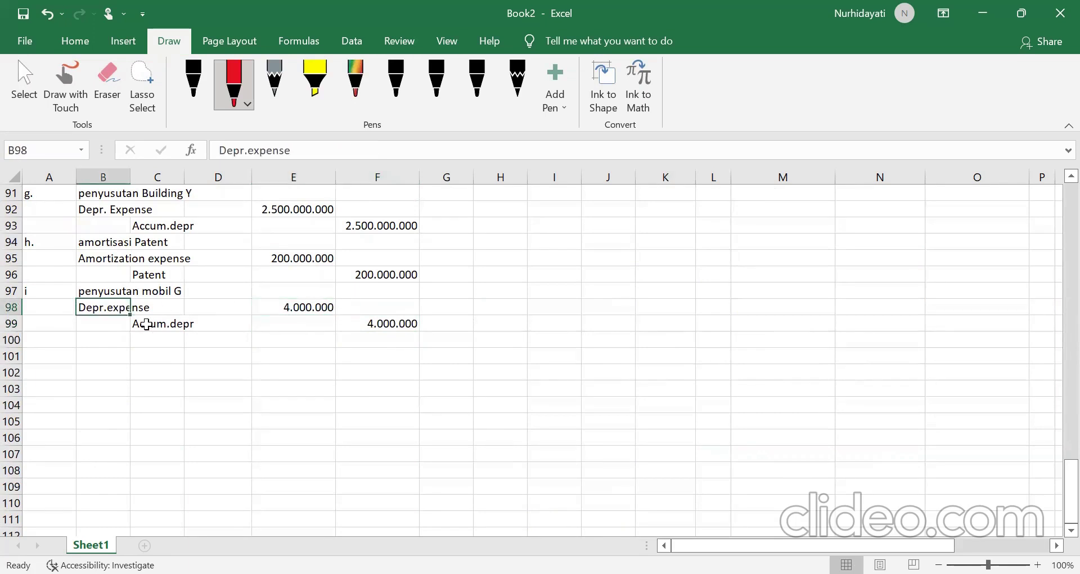
left_click(146, 325)
Step: Widen column N slightly to give the Land balance in N77 of the Neraca Partial section more room
scroll(696, 343, "up", 4)
scroll(697, 343, "up", 8)
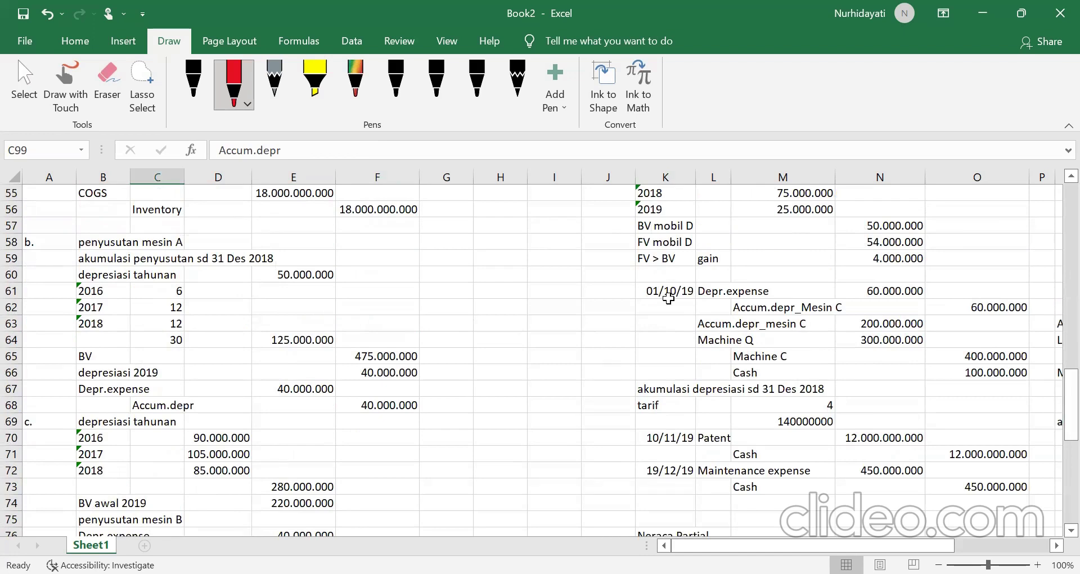
scroll(765, 355, "down", 2)
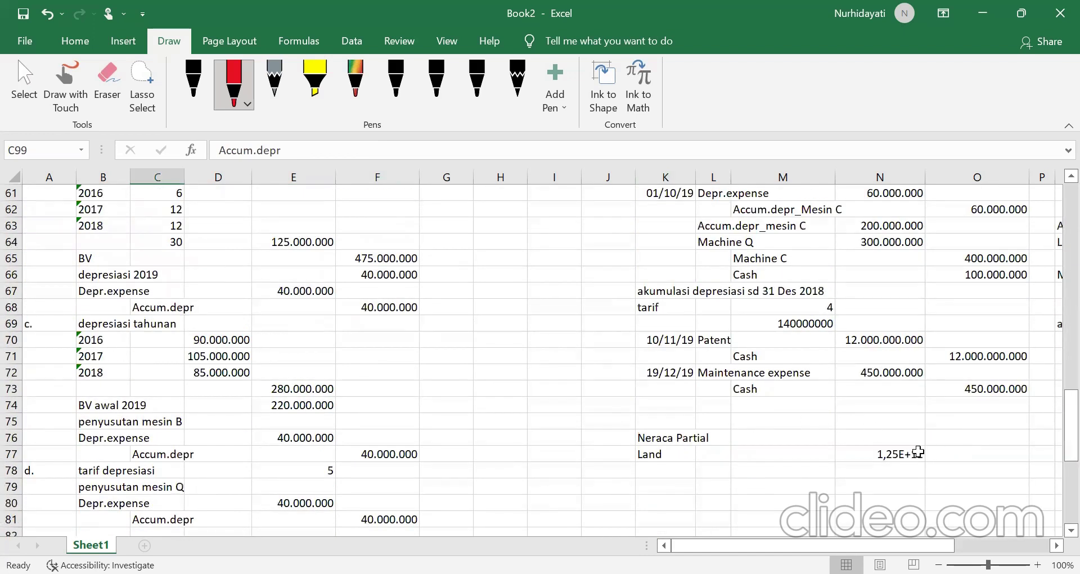
left_click(917, 452)
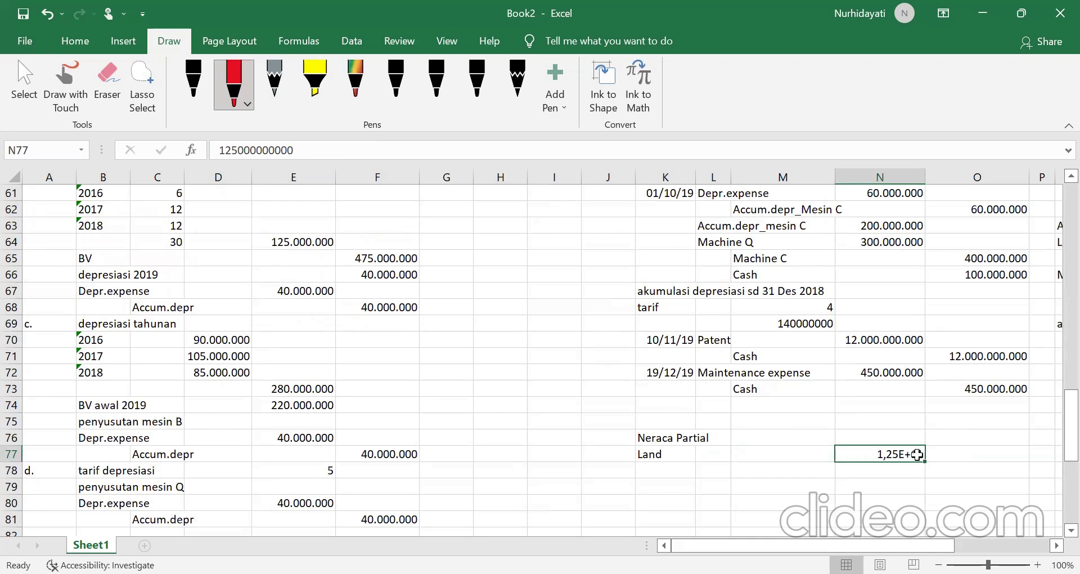
left_click_drag(923, 181, 957, 180)
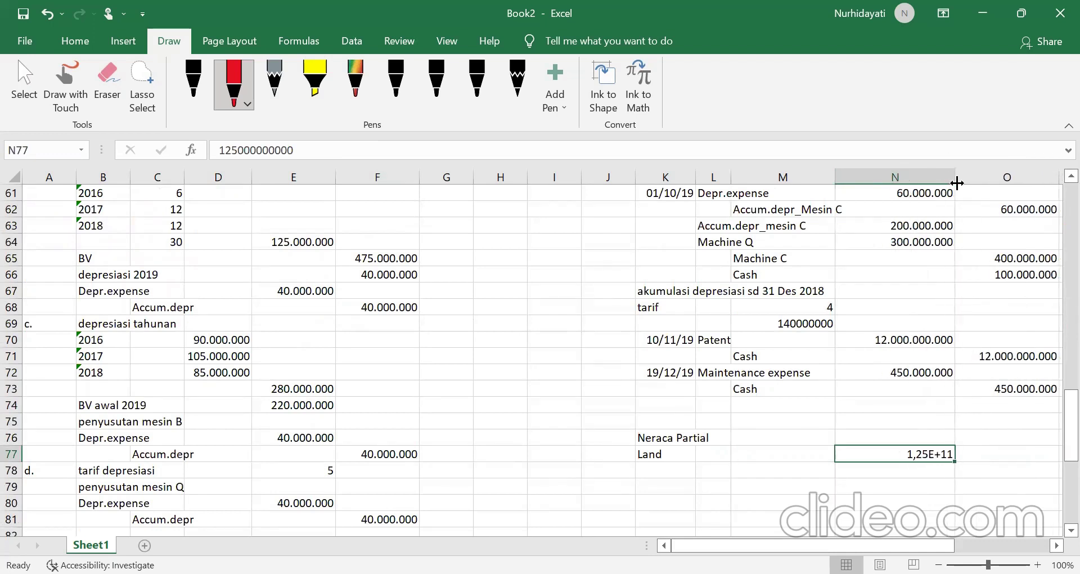
left_click(679, 453)
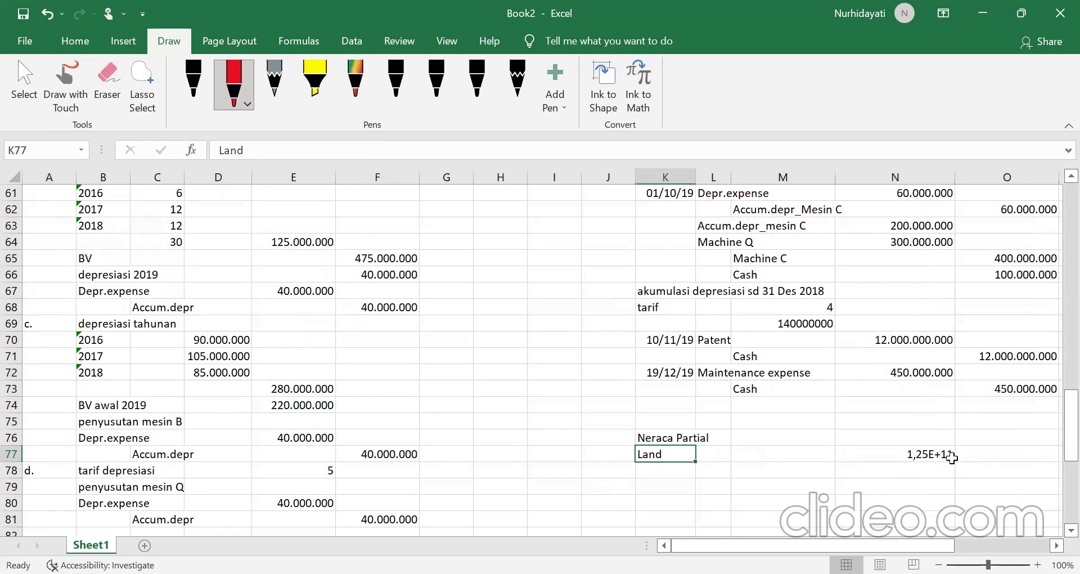
left_click(947, 455)
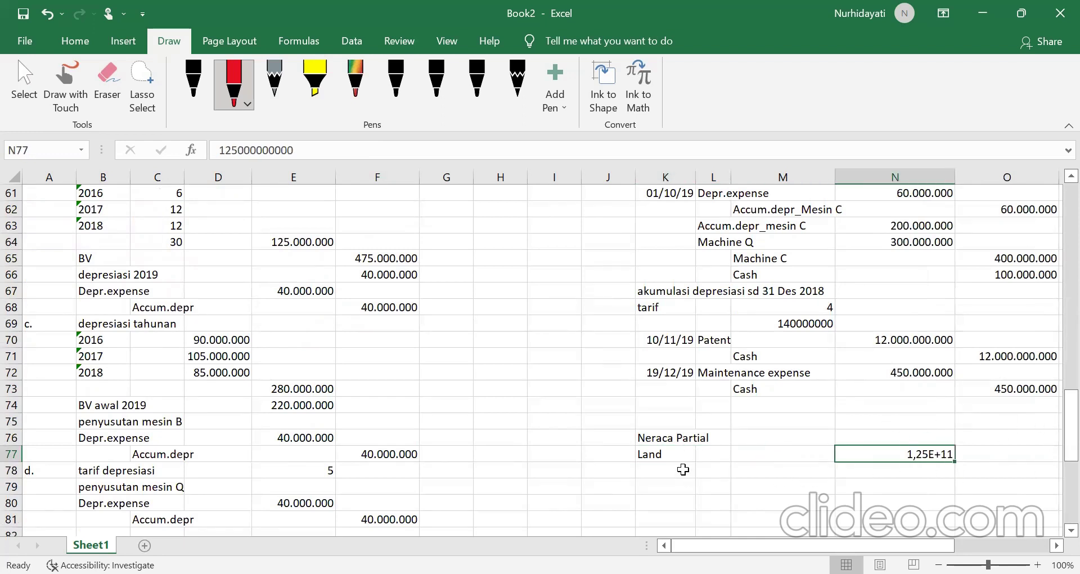
Step: Check the fixed-asset list for the building's designation, and enter Building X below Land in K78
left_click(684, 470)
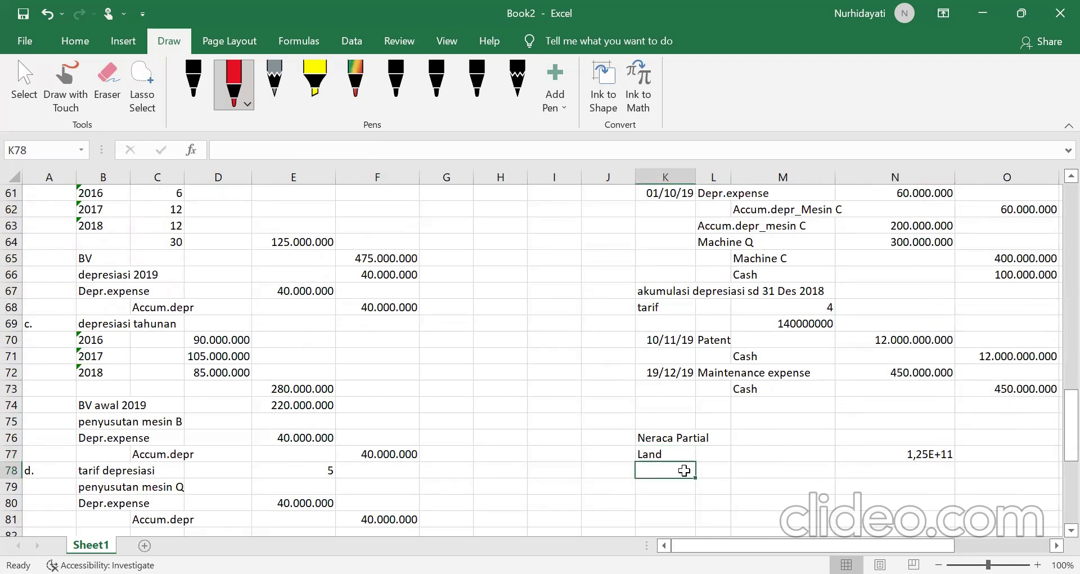
type("Builidng")
key("BackSpace")
key("BackSpace")
key("BackSpace")
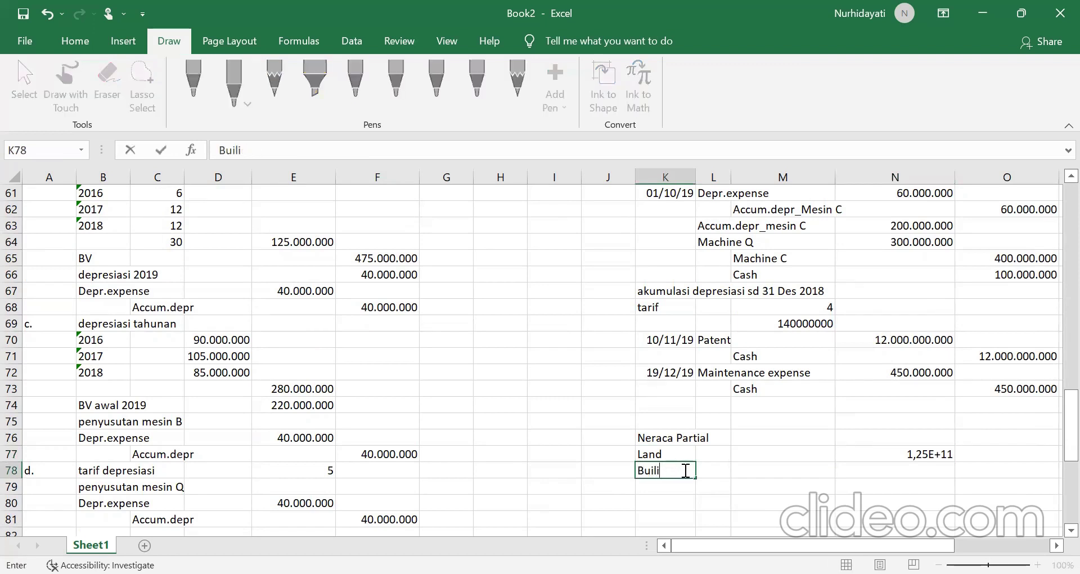
type("ding")
scroll(465, 323, "up", 5)
scroll(465, 323, "up", 10)
scroll(332, 304, "up", 5)
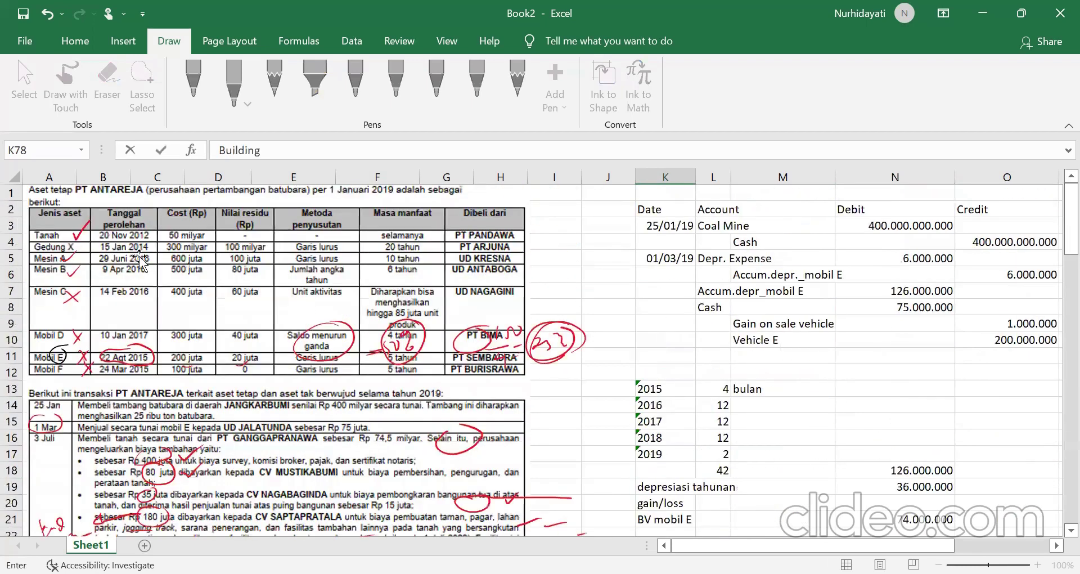
scroll(990, 413, "down", 20)
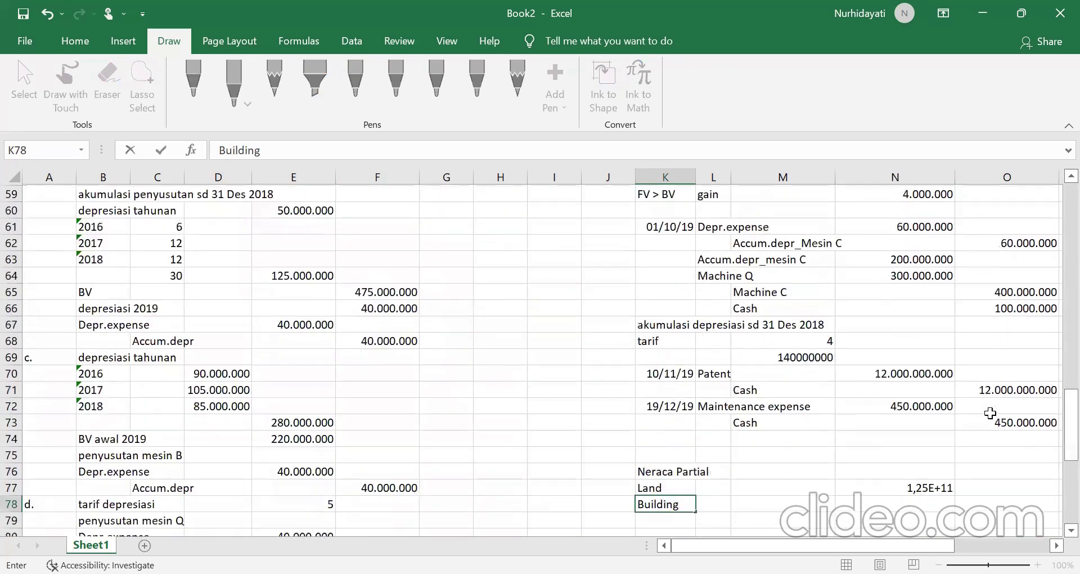
type("X")
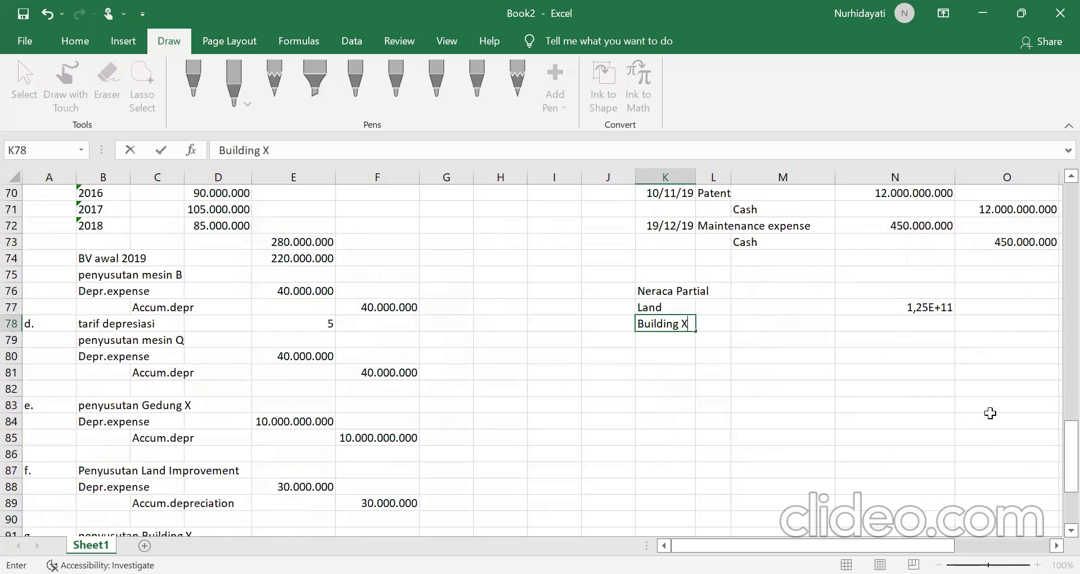
Step: Enter Accum.depr in K79 as the contra account below Building X
left_click(685, 339)
type("Accum.depr")
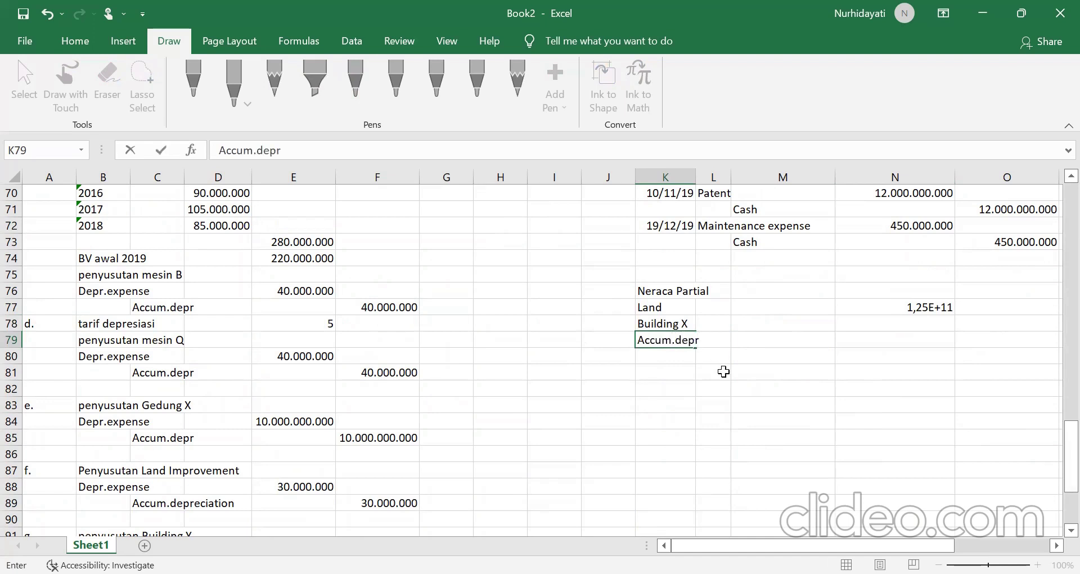
left_click(723, 386)
left_click(894, 326)
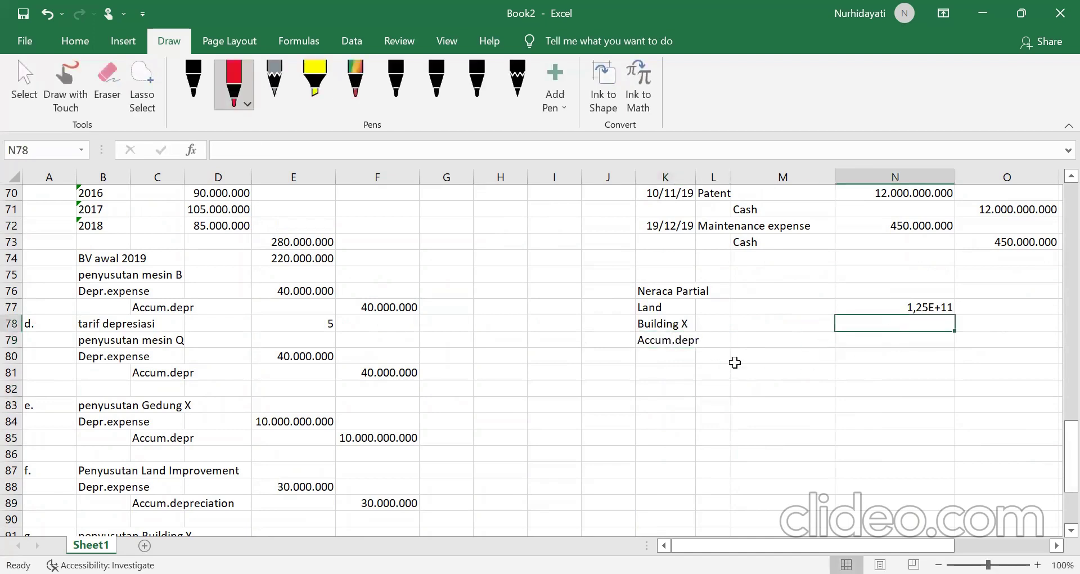
Step: Add Building Y in K80 and its contra account Accum.depr_build.Y in K81
left_click(683, 358)
type("Building Y")
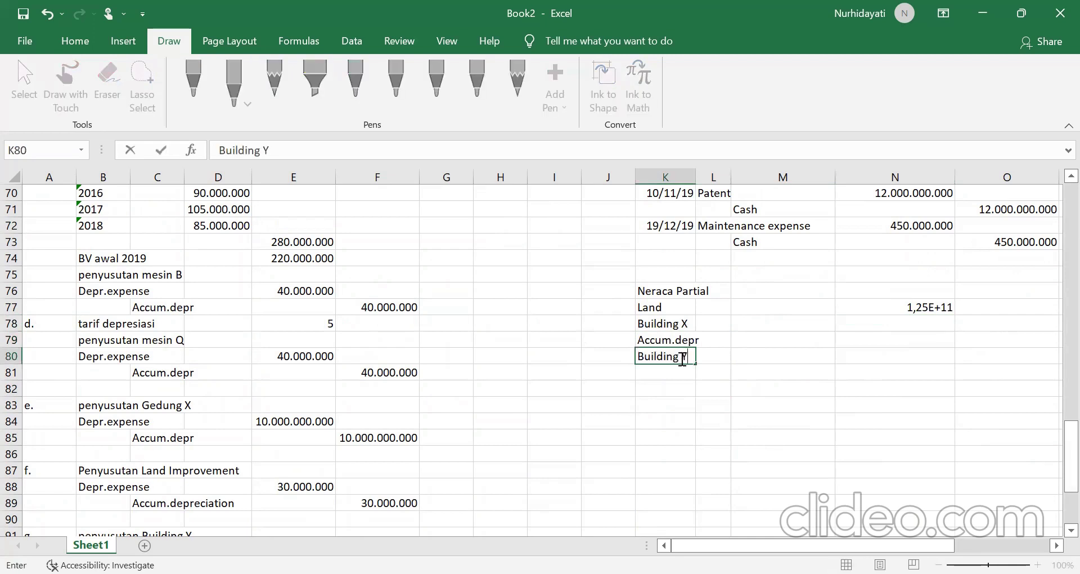
key("Return")
type("Accum.depr")
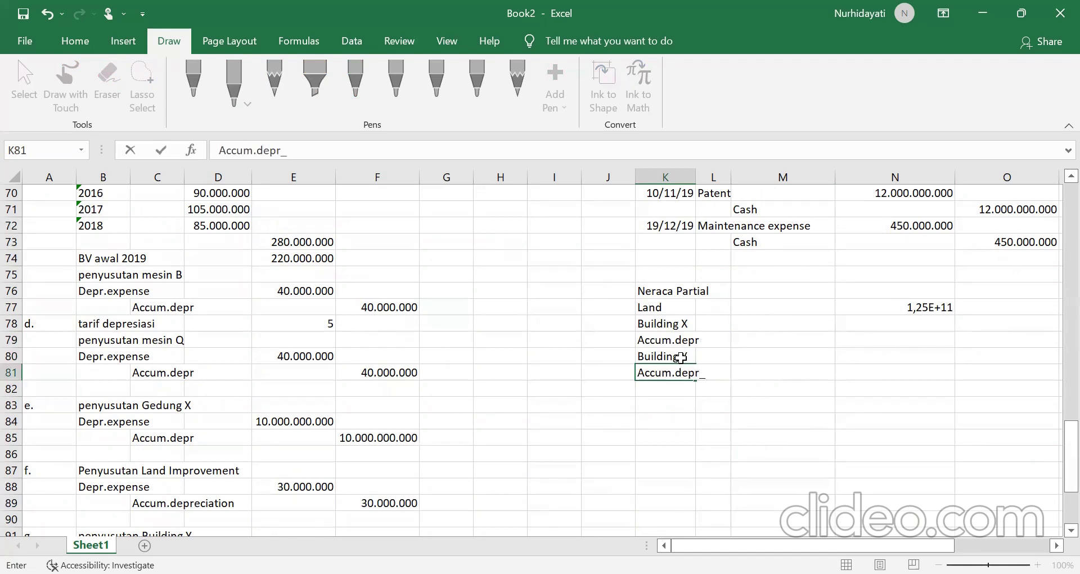
type("_build.Y")
Step: Extend the contra account label in K79 to Accum.depr_build.X
left_click(681, 338)
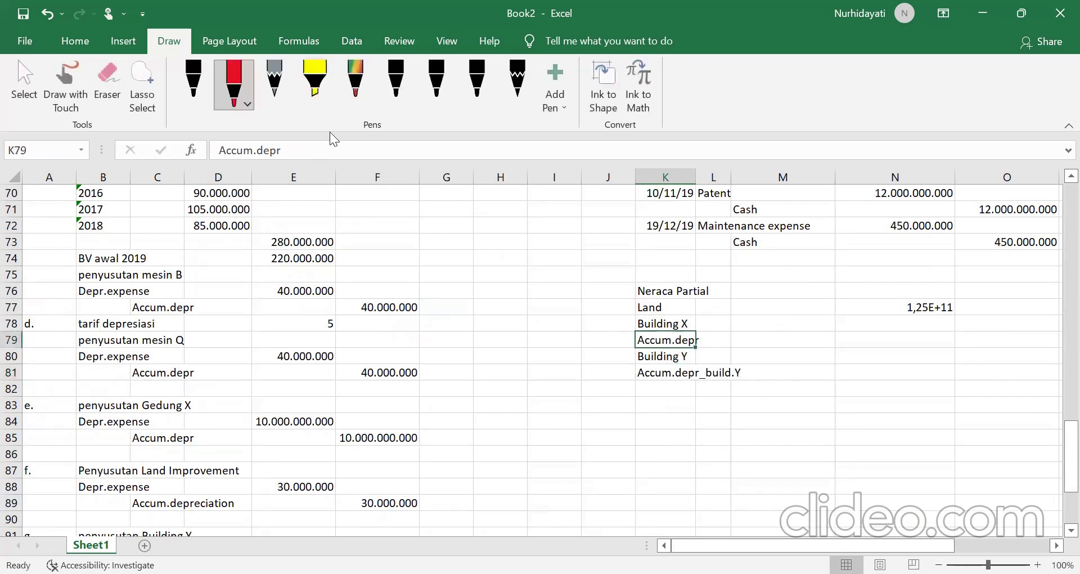
left_click(303, 145)
type("_")
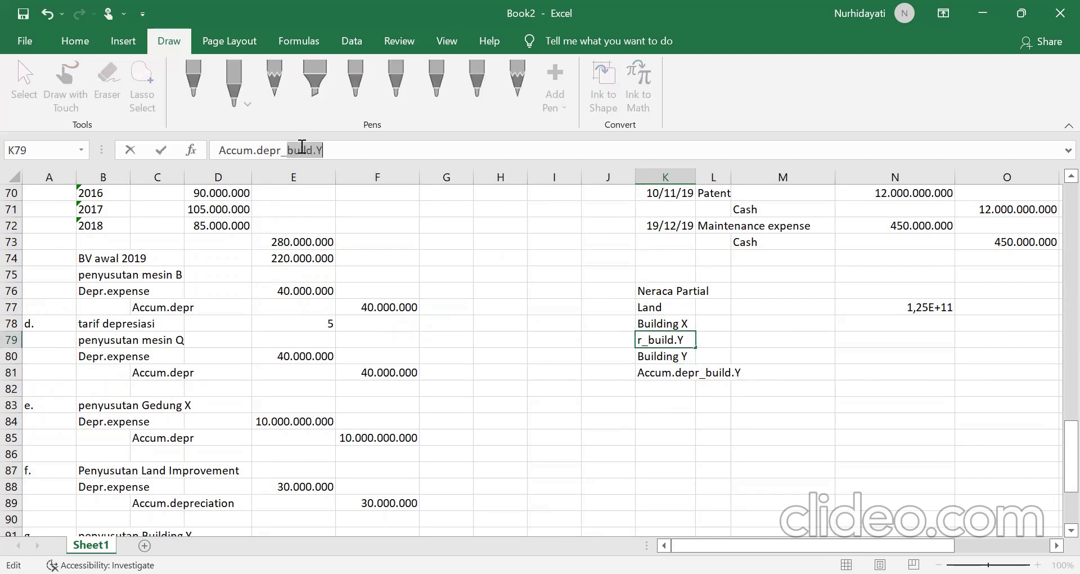
type("build.X")
key("Return")
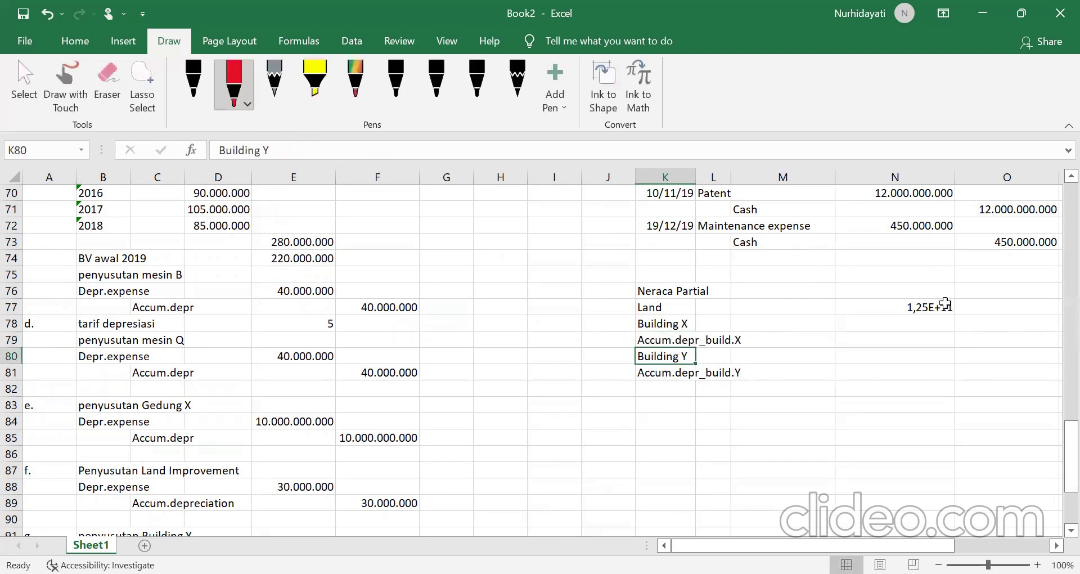
Step: Check the fixed-asset list for the machines still owned, and enter Machine A in K82
left_click(684, 389)
scroll(554, 363, "up", 4)
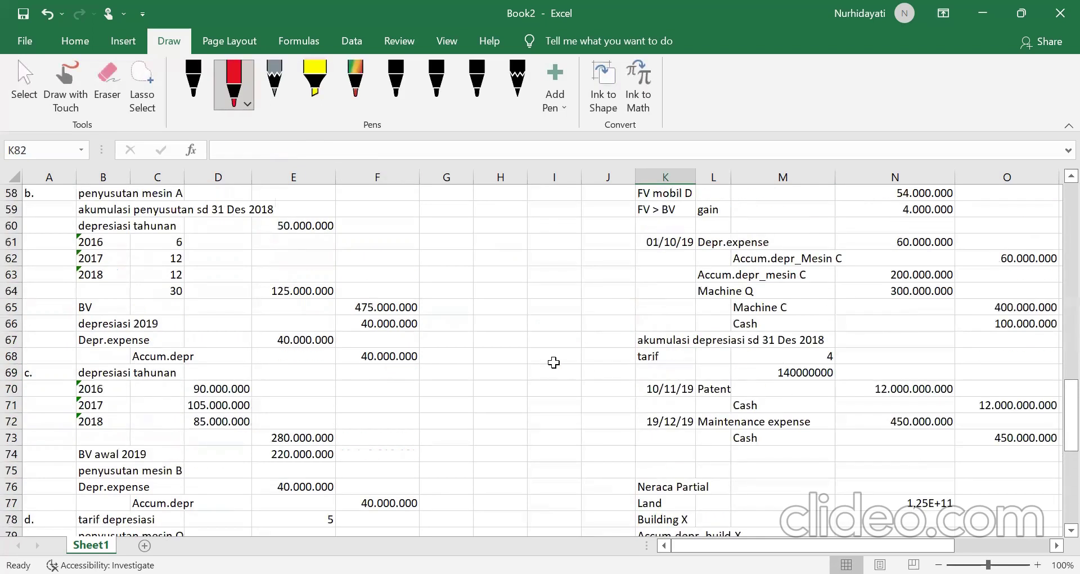
scroll(554, 363, "up", 19)
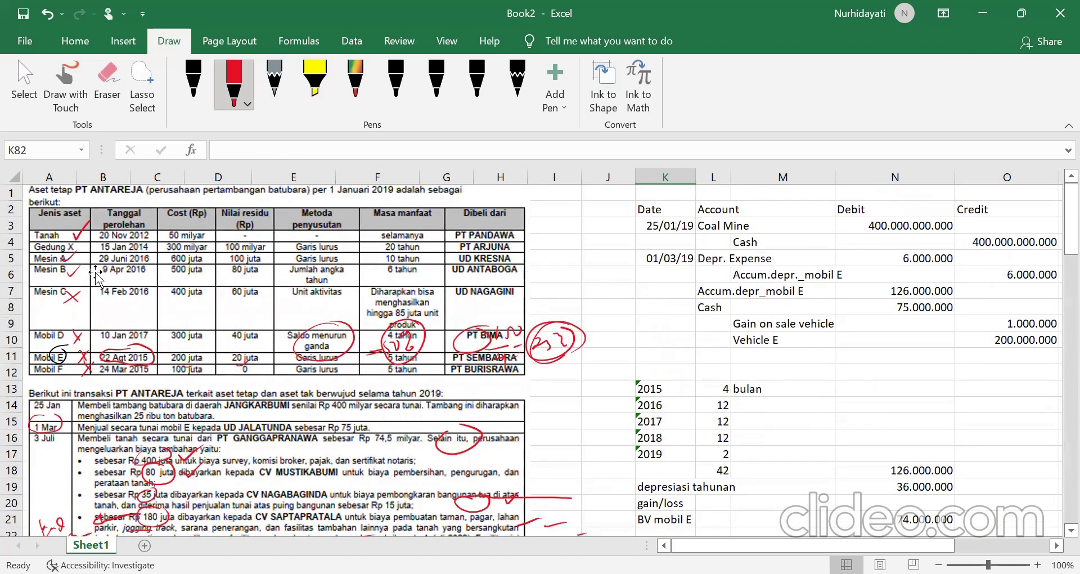
scroll(725, 319, "down", 14)
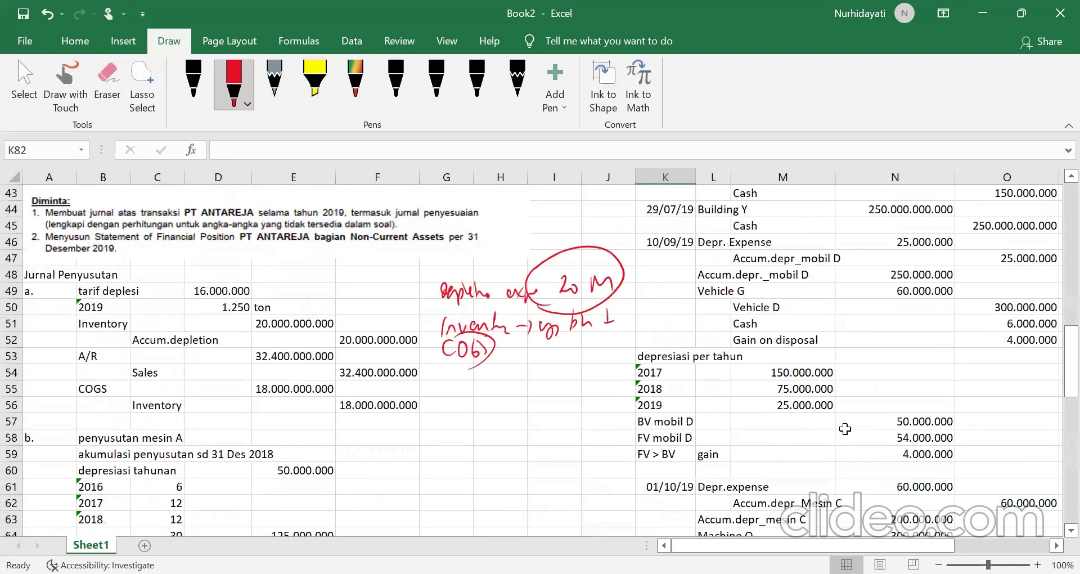
scroll(845, 428, "down", 7)
type("Machine A")
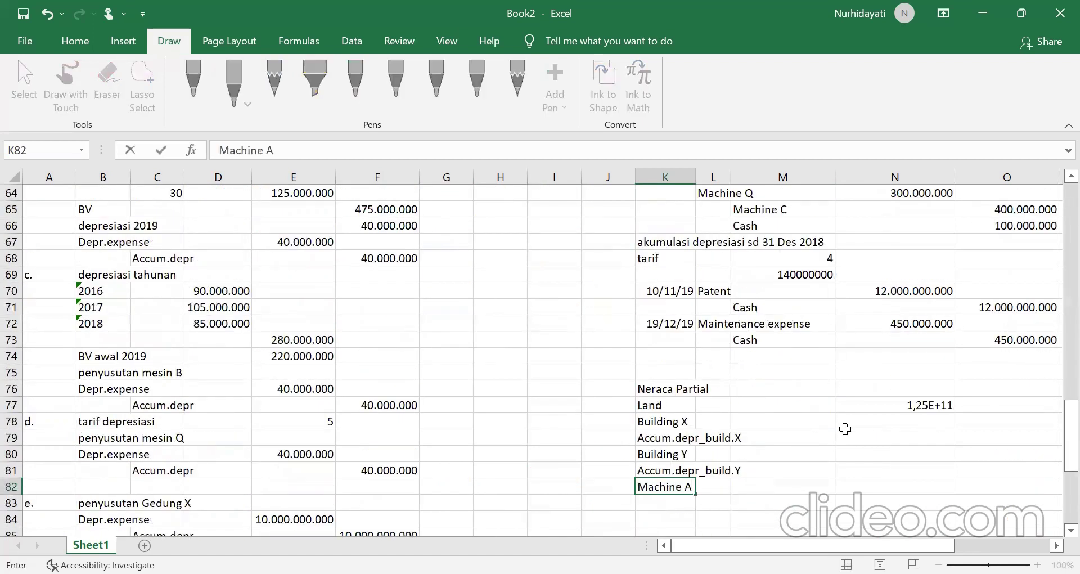
key("Return")
Step: Enter Accum.depr_mesin A in K83 as Machine A's contra account
type("Accu")
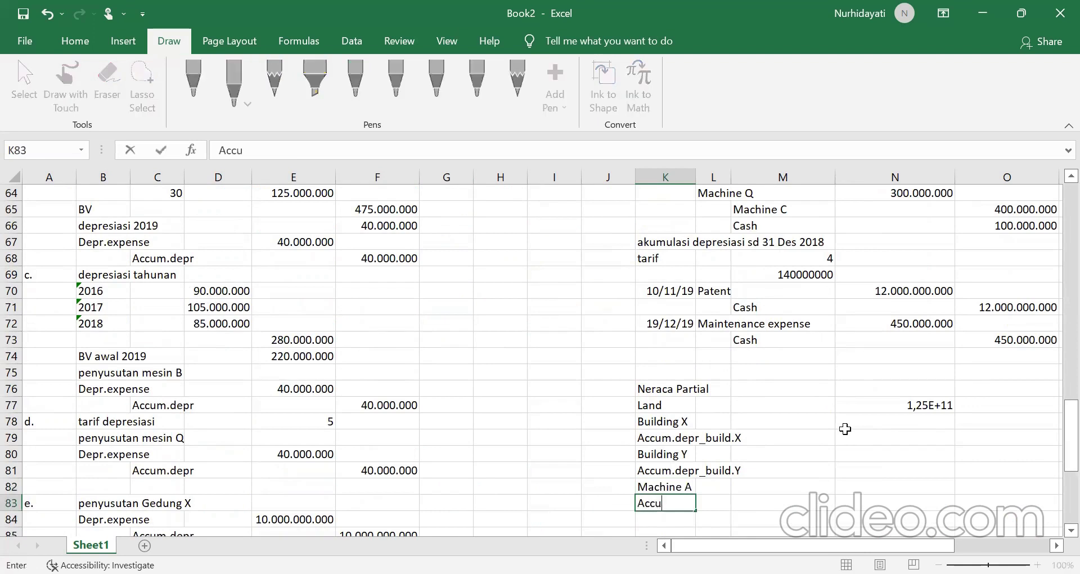
type("m.de")
type("pr_m")
type("se")
key("BackSpace")
key("BackSpace")
type("esin A")
key("Return")
Step: Add Machine B in K84 and its contra account Accum.depr_mesin B in K85
type("Machine B")
key("Return")
type("Ac")
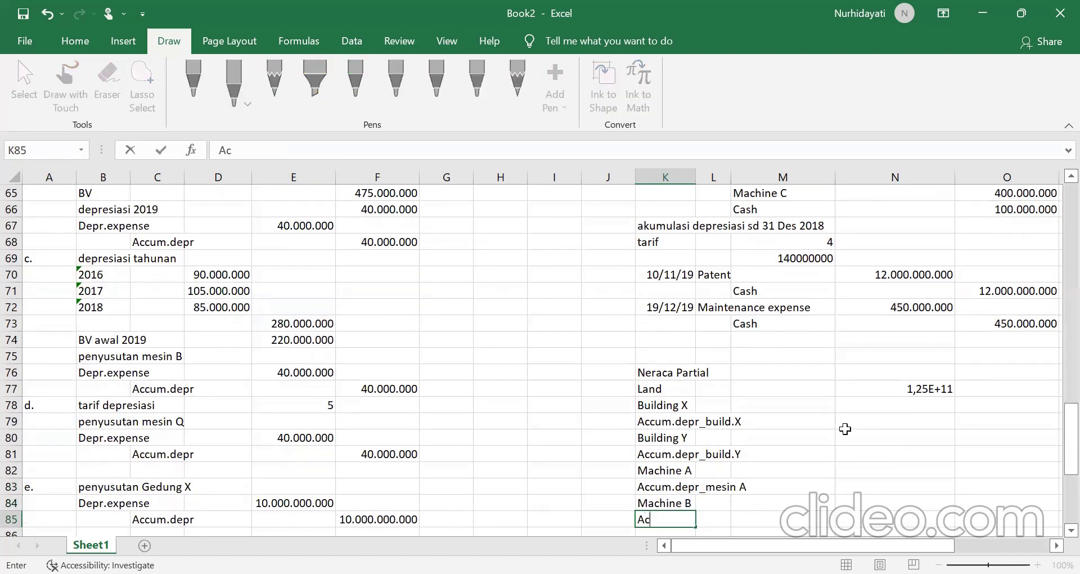
type("cum.dep")
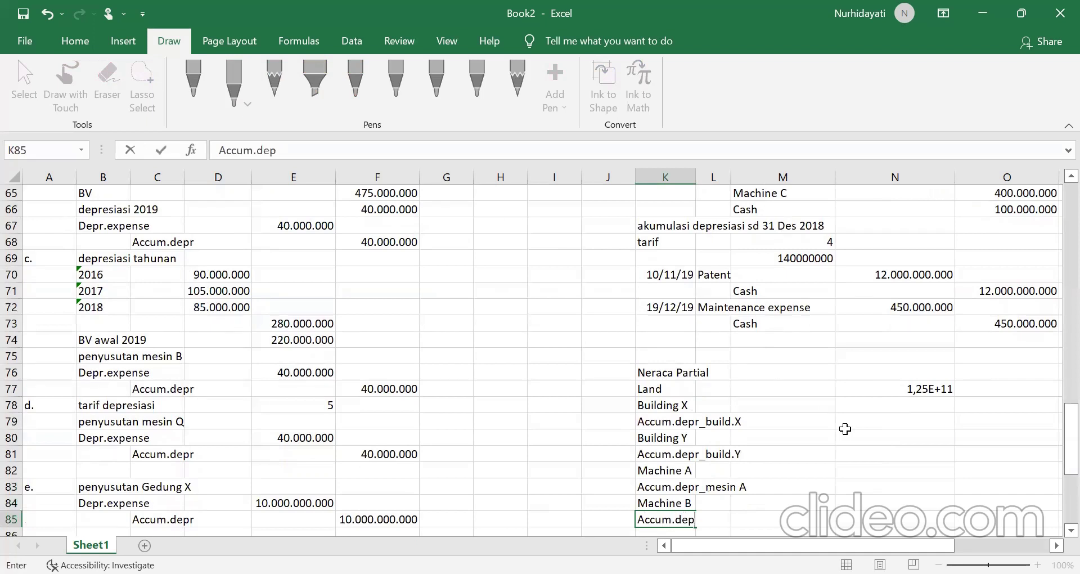
type("r_meis")
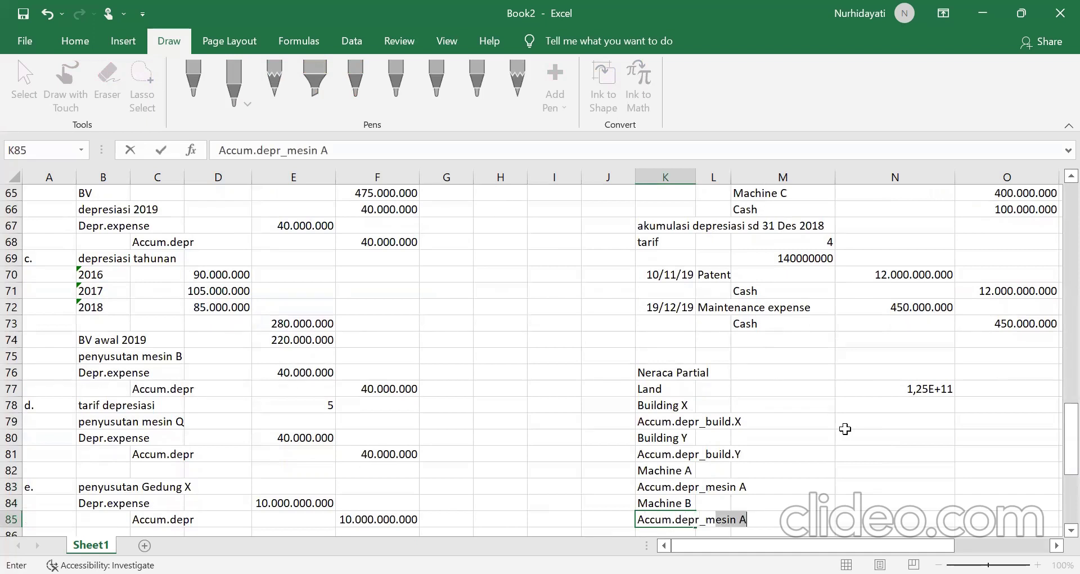
type("n")
key("BackSpace")
key("BackSpace")
key("BackSpace")
type("sin B")
key("Return")
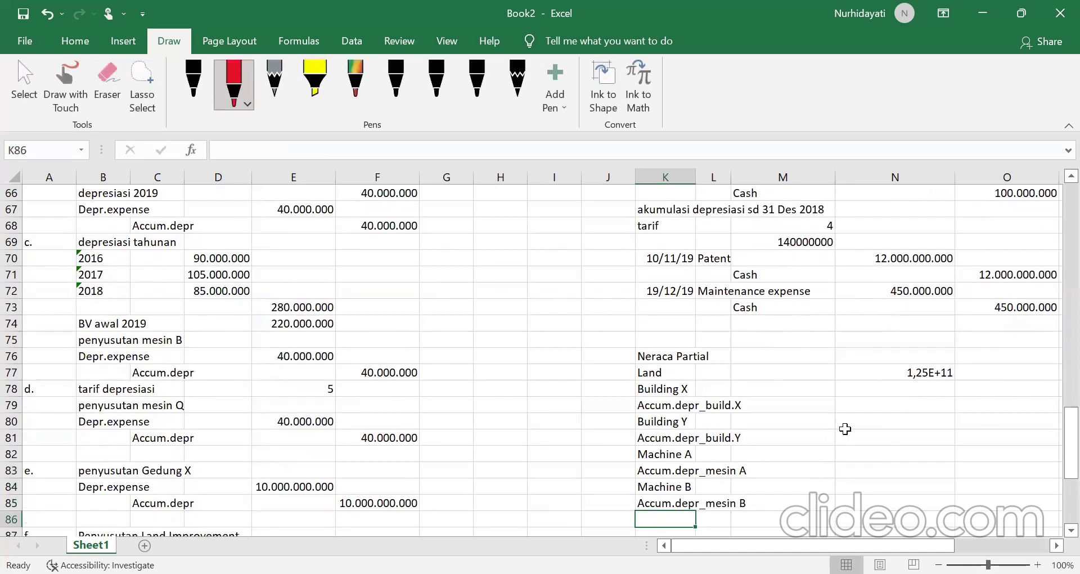
Step: Check the fixed-asset list, and add Machine Q in K86 with its contra account Accum.depr._mesin Q in K87
scroll(845, 428, "up", 15)
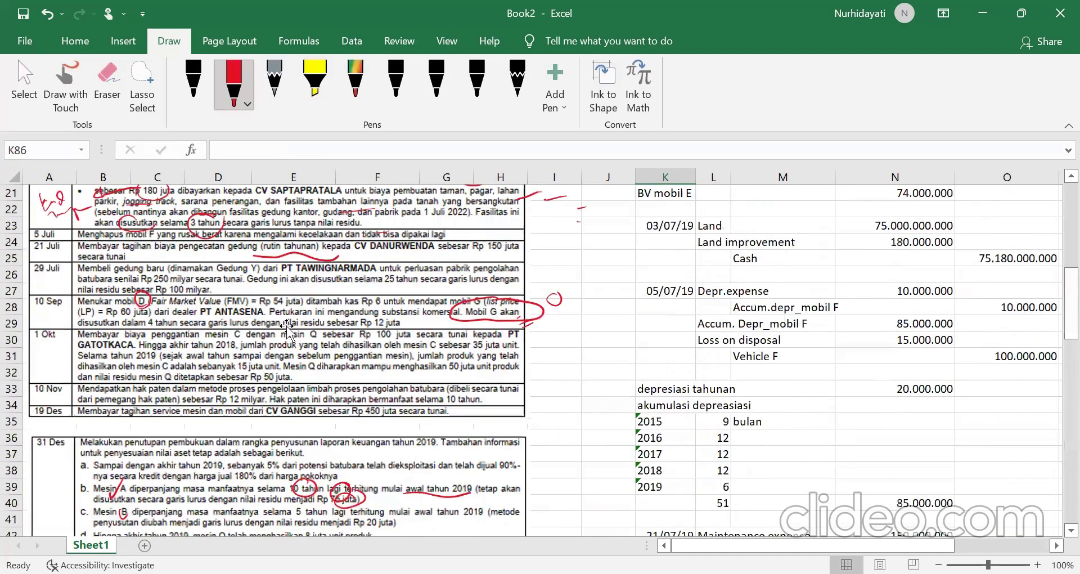
scroll(203, 296, "up", 6)
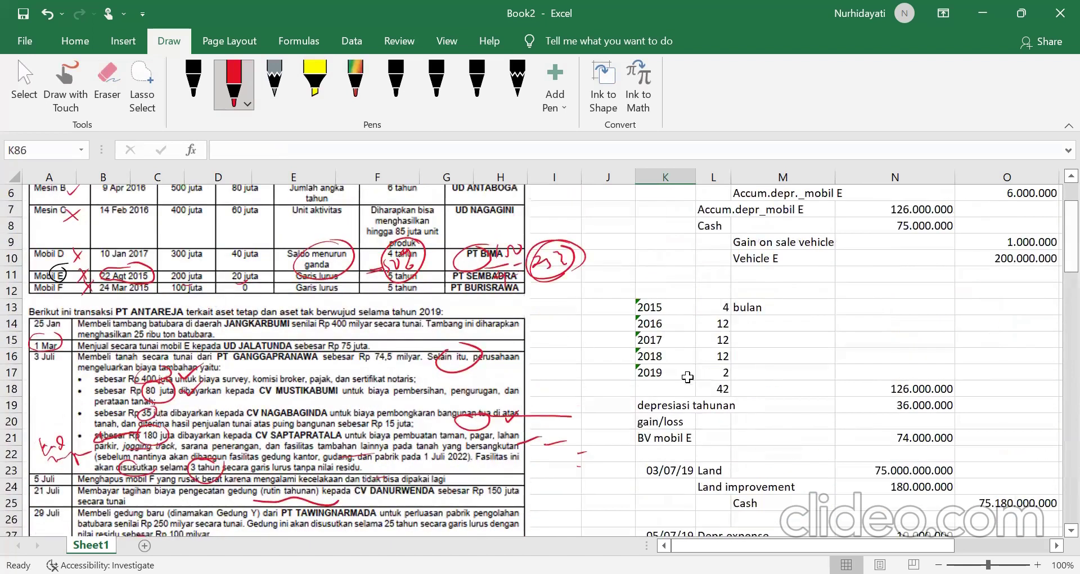
scroll(916, 426, "down", 4)
scroll(777, 473, "down", 20)
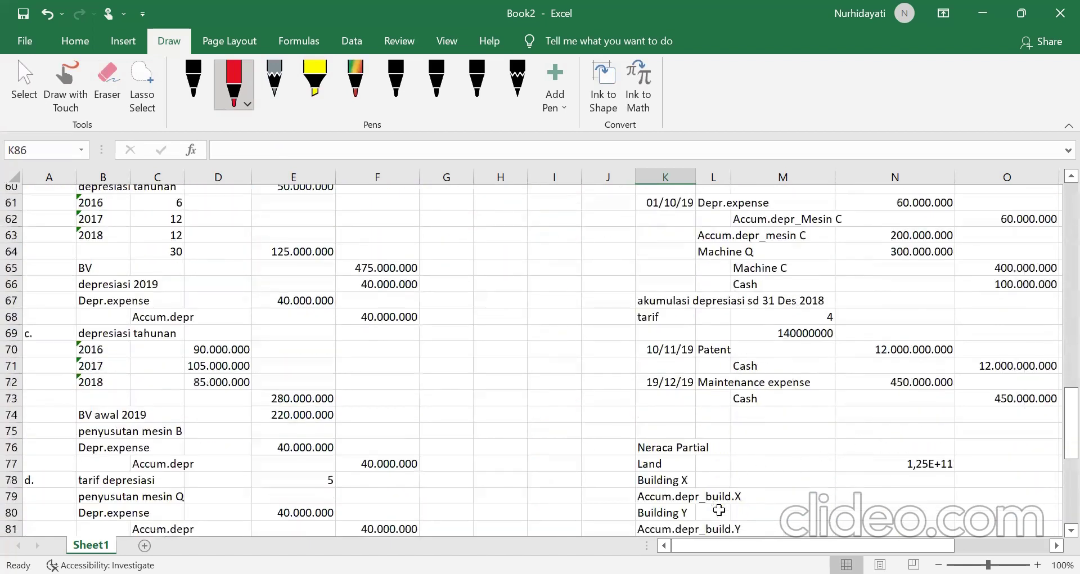
type("Ma")
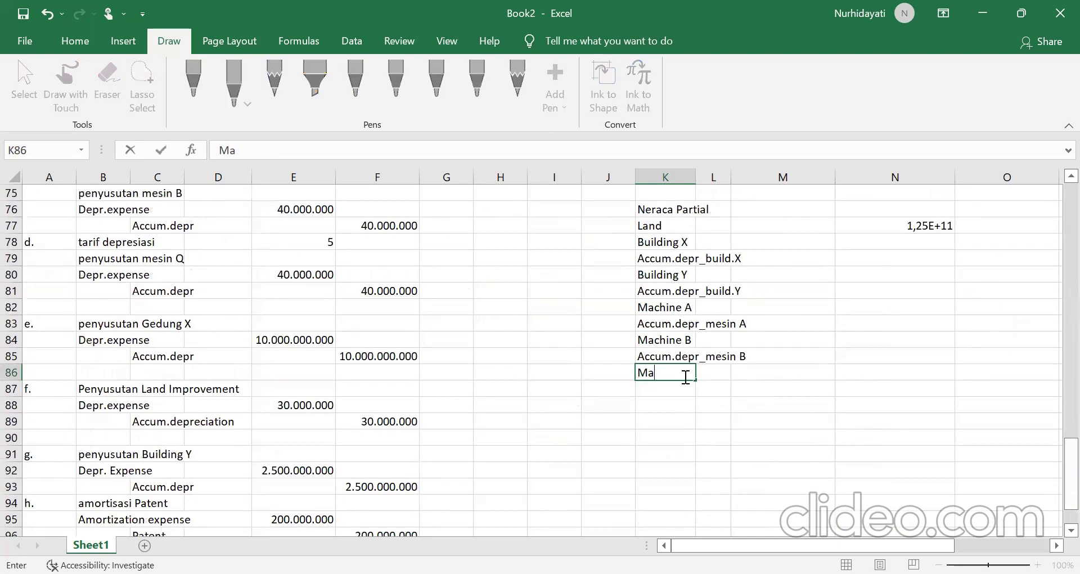
type("chine Q")
key("Return")
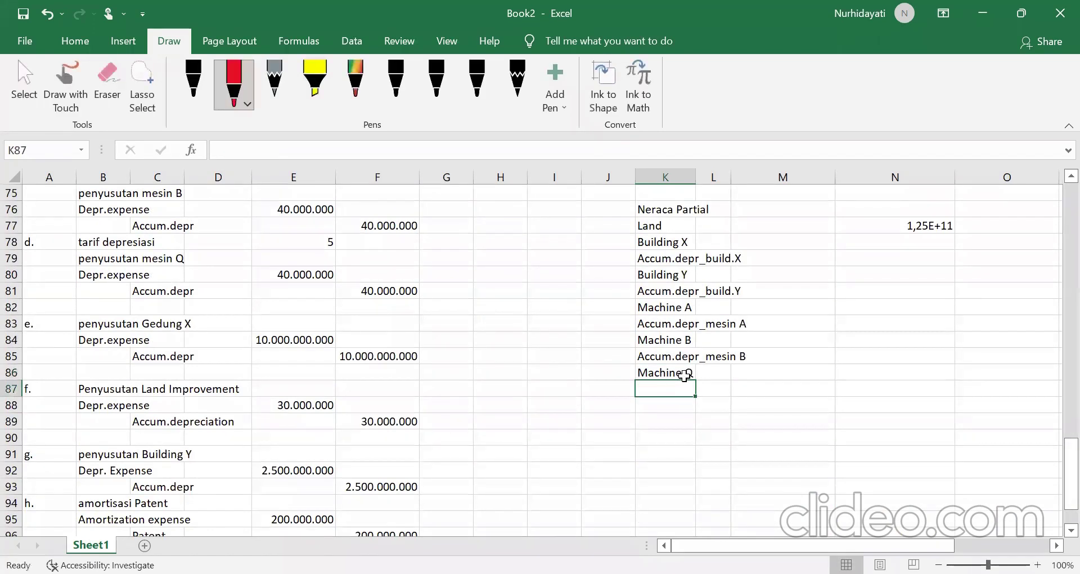
type("Accum.depr")
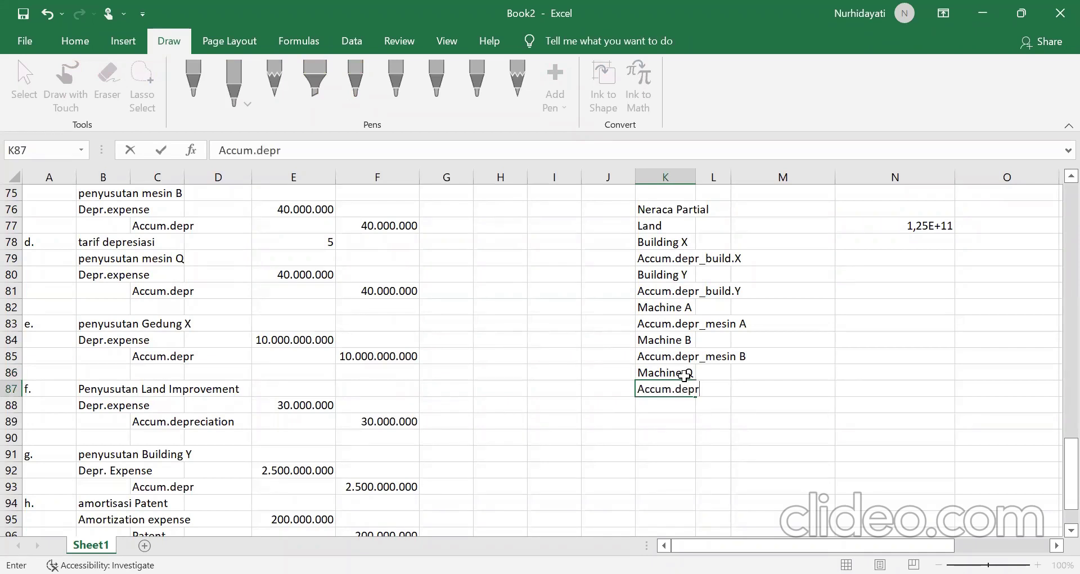
type("._mesin Q")
left_click(686, 410)
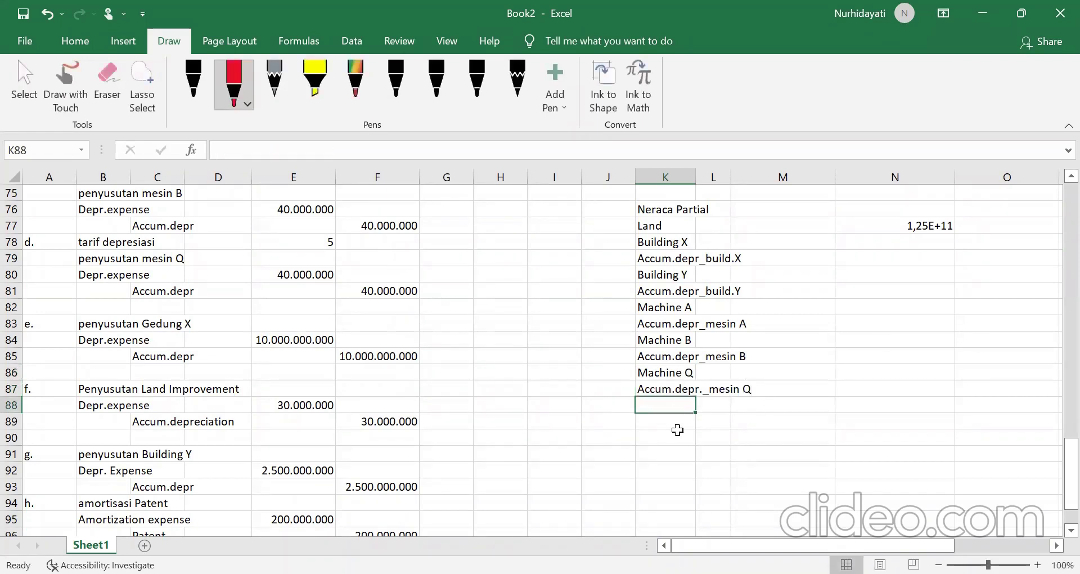
Step: Review the vehicles in the asset list and transactions, and add Vehicle G in K88 with its contra account Accum.depr in K89
scroll(782, 415, "up", 9)
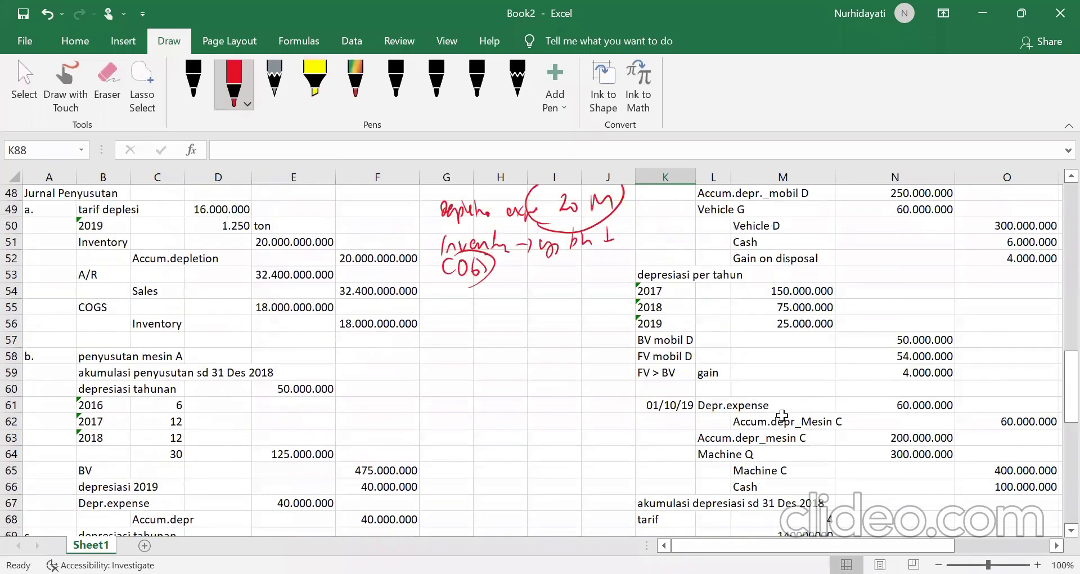
scroll(782, 415, "up", 4)
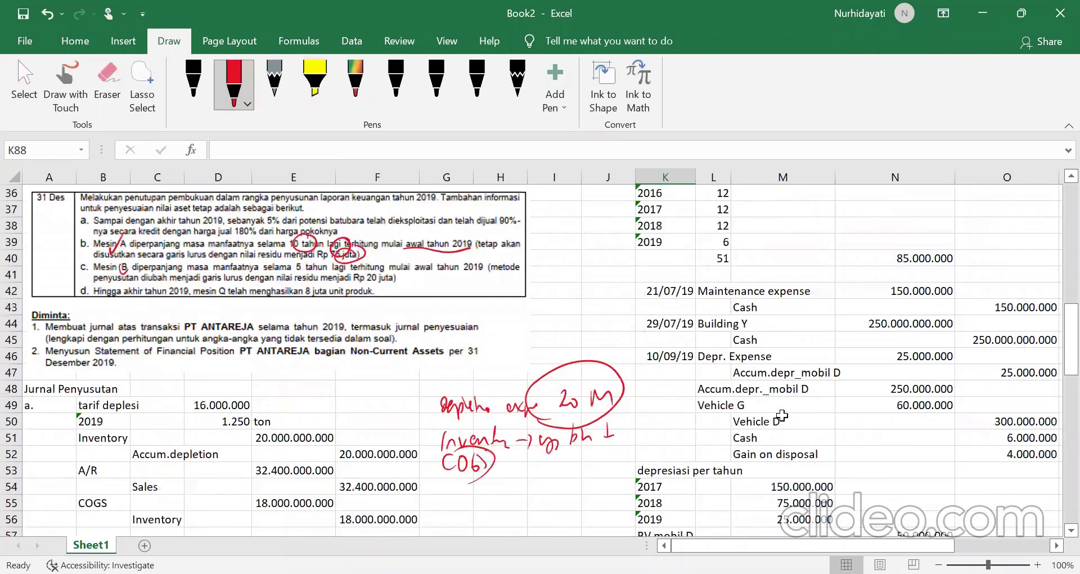
scroll(738, 437, "up", 9)
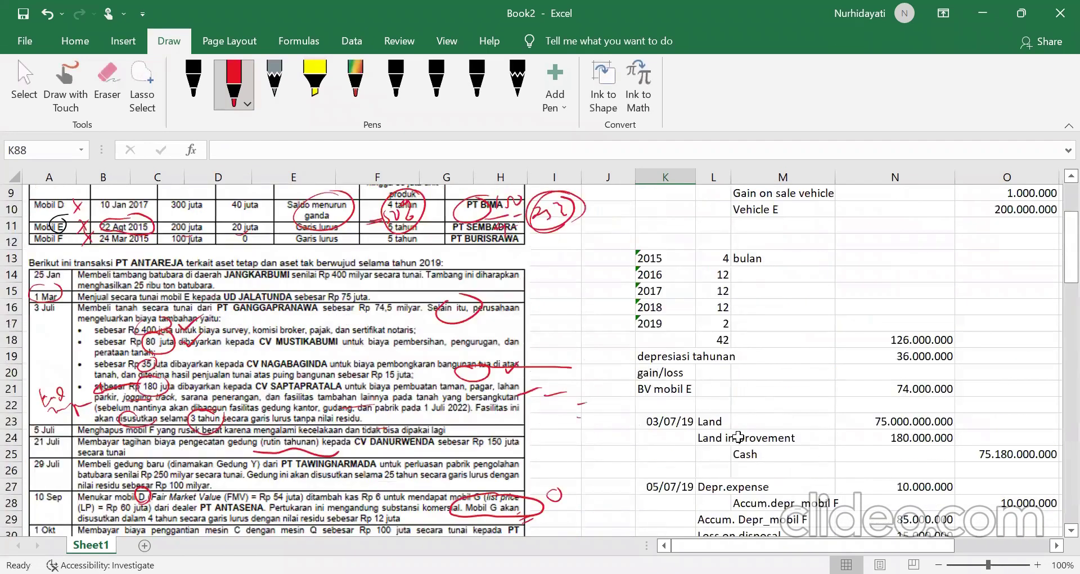
scroll(106, 298, "up", 1)
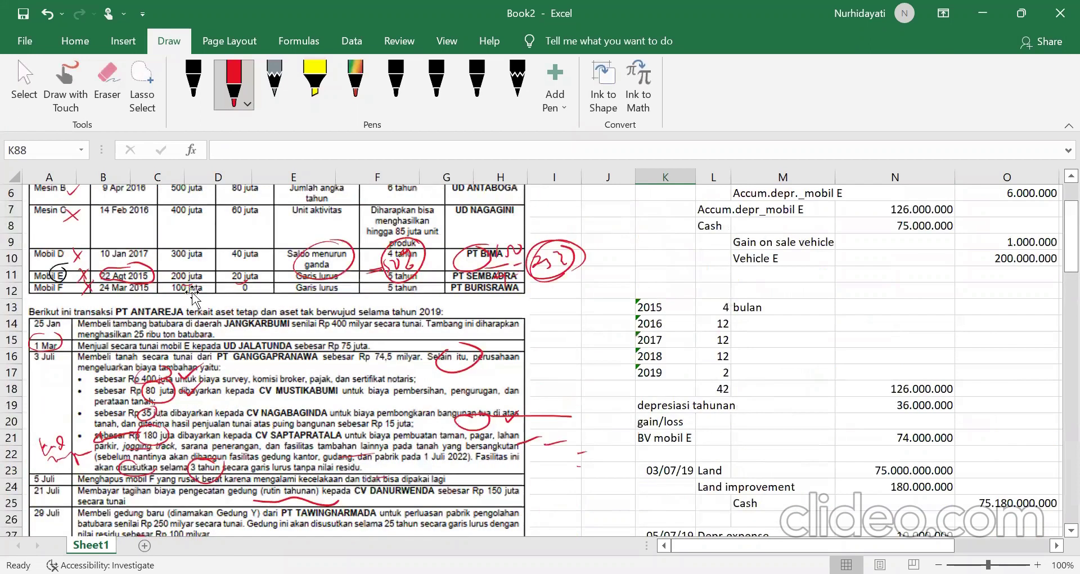
scroll(795, 422, "down", 20)
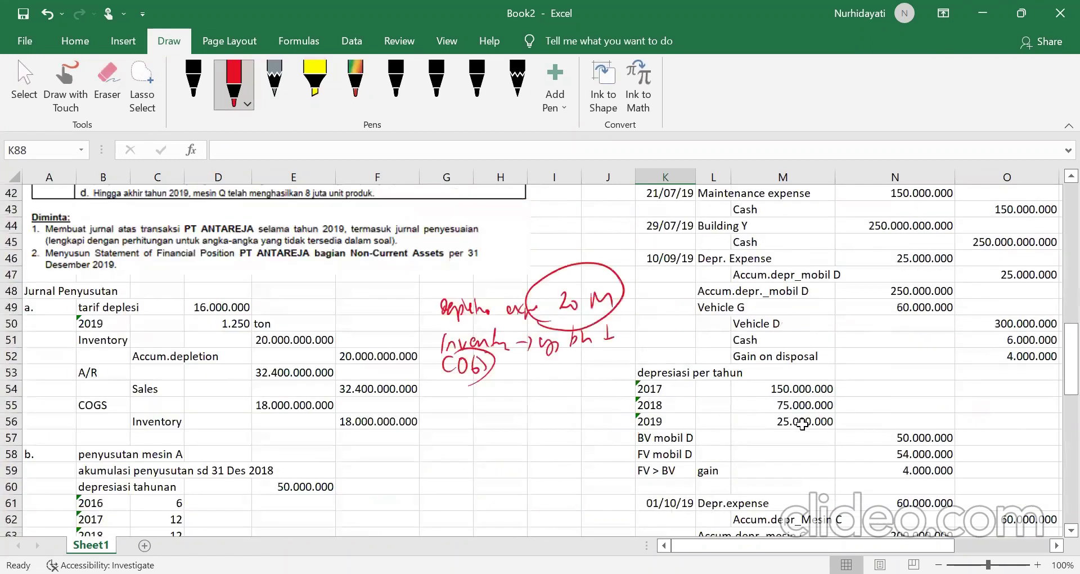
scroll(802, 424, "down", 2)
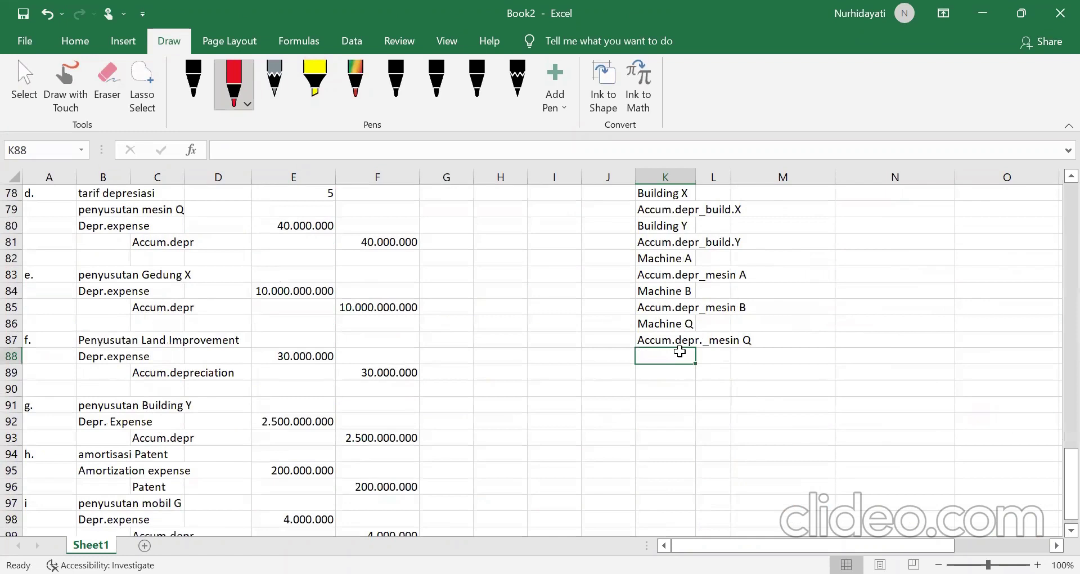
type("Vehicle")
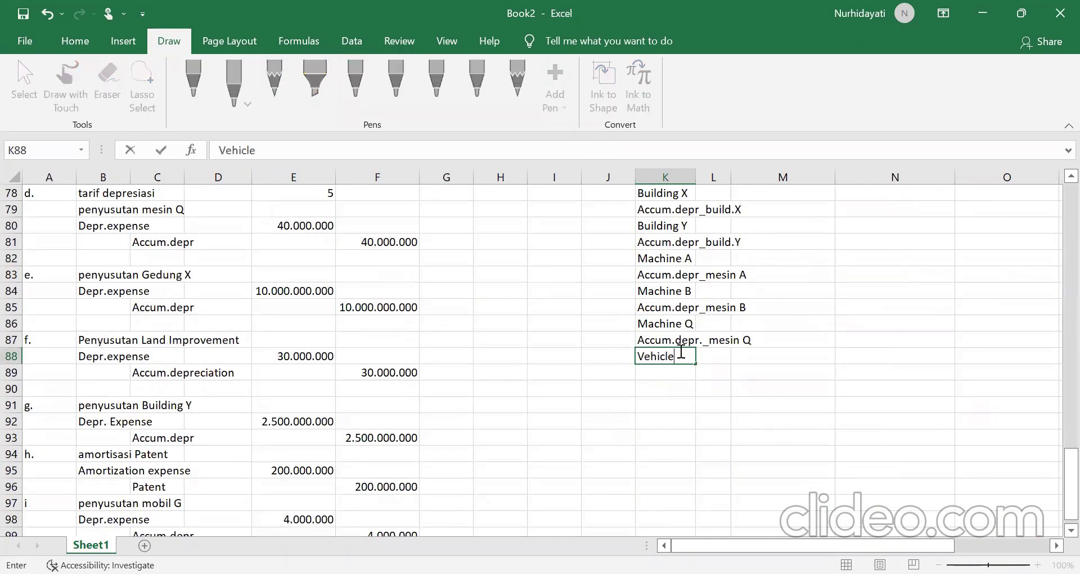
type(" G")
key("Return")
type("Accum.depr")
key("Return")
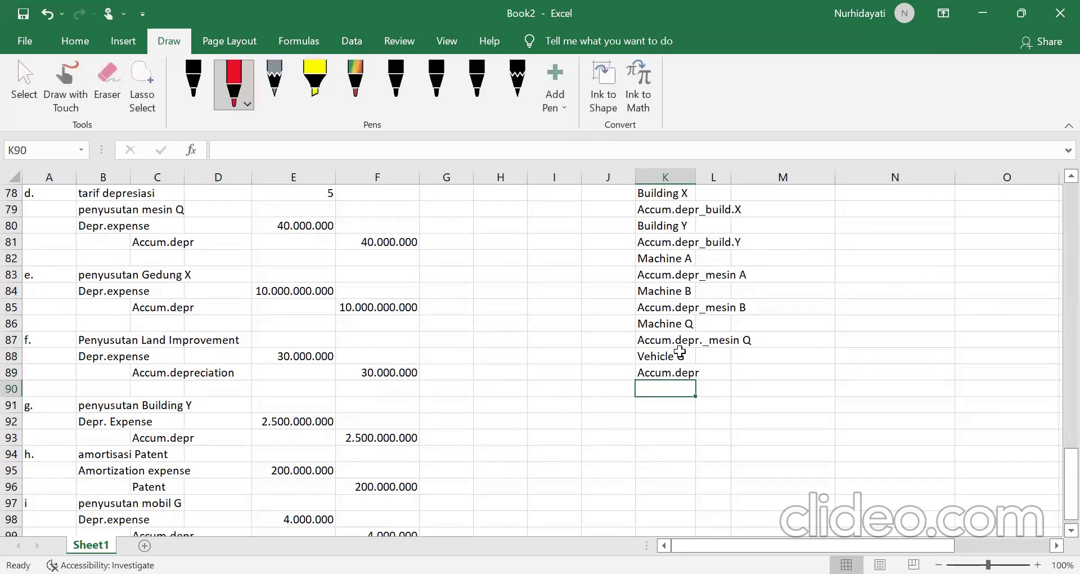
Step: Add Land improvement in K90 and its contra account Accum.depr in K91
scroll(679, 351, "up", 3)
scroll(679, 352, "down", 3)
type("Land im")
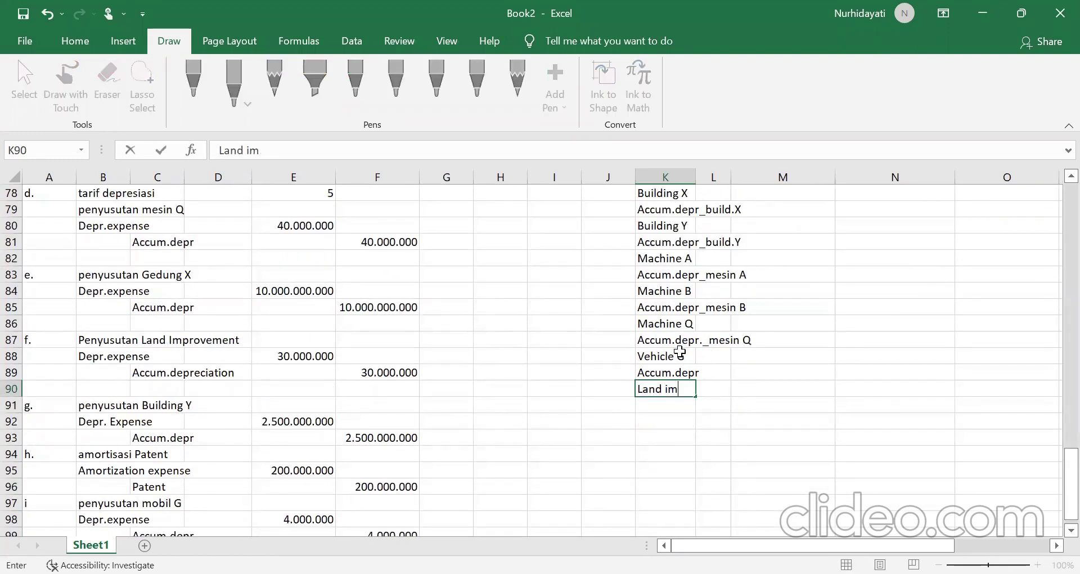
type("provement")
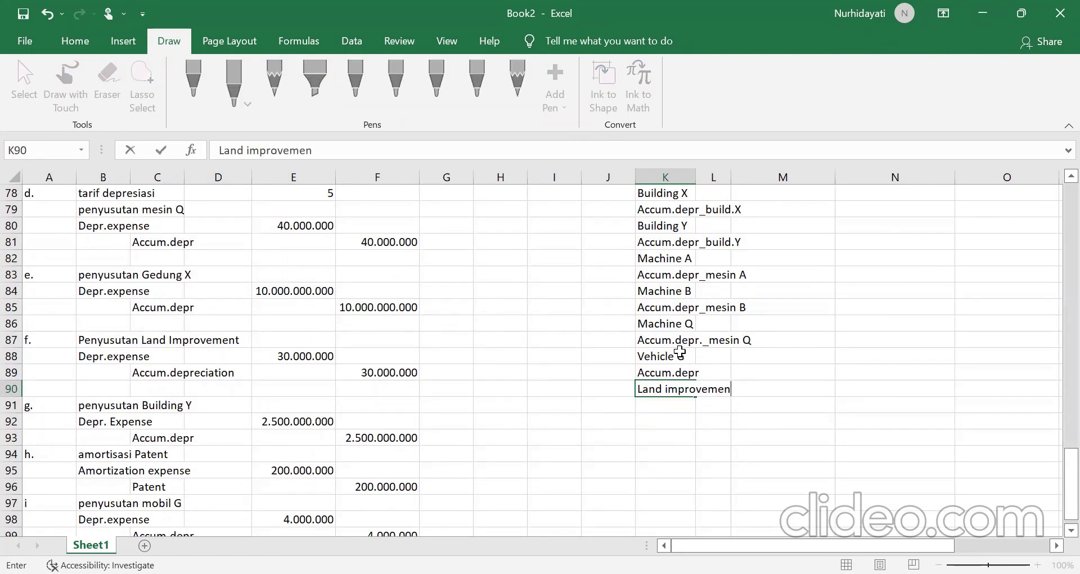
key("Return")
type("Accum.dep")
key("Return")
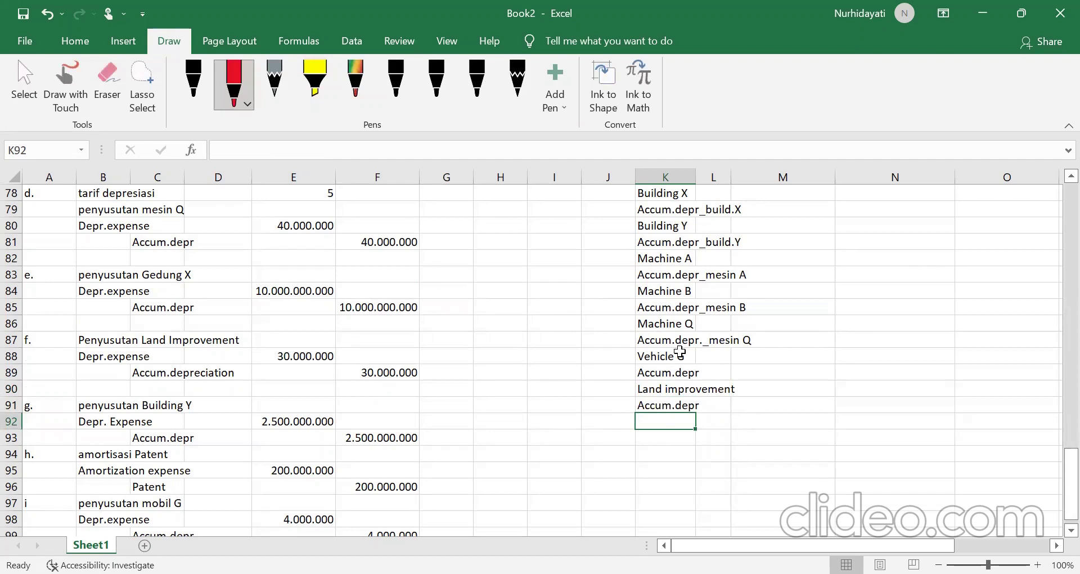
Step: Enter Patent in K92 as the asset below the land improvement's contra account
type("Patent")
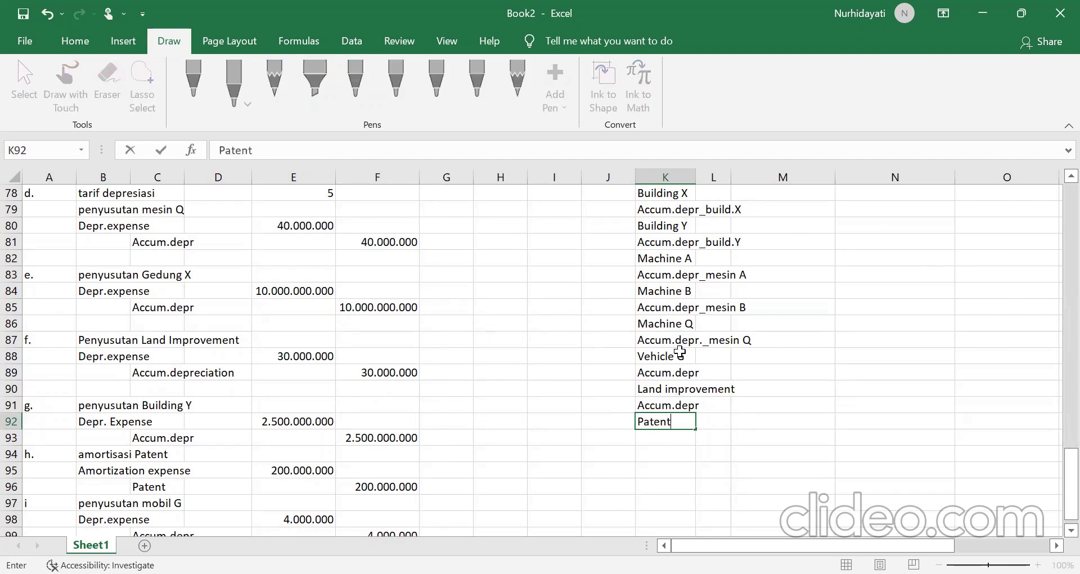
left_click(686, 403)
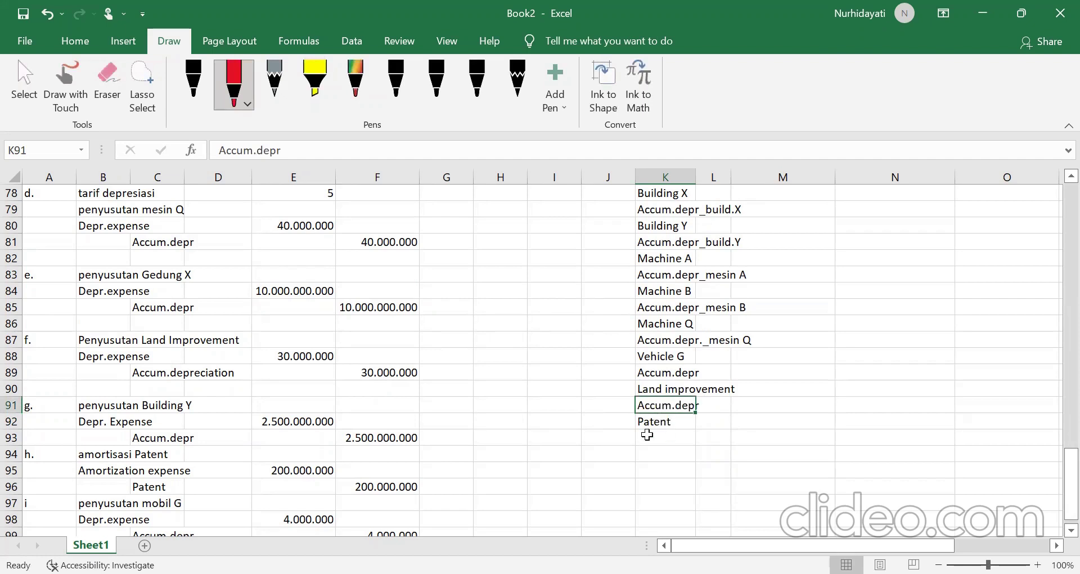
left_click(816, 421)
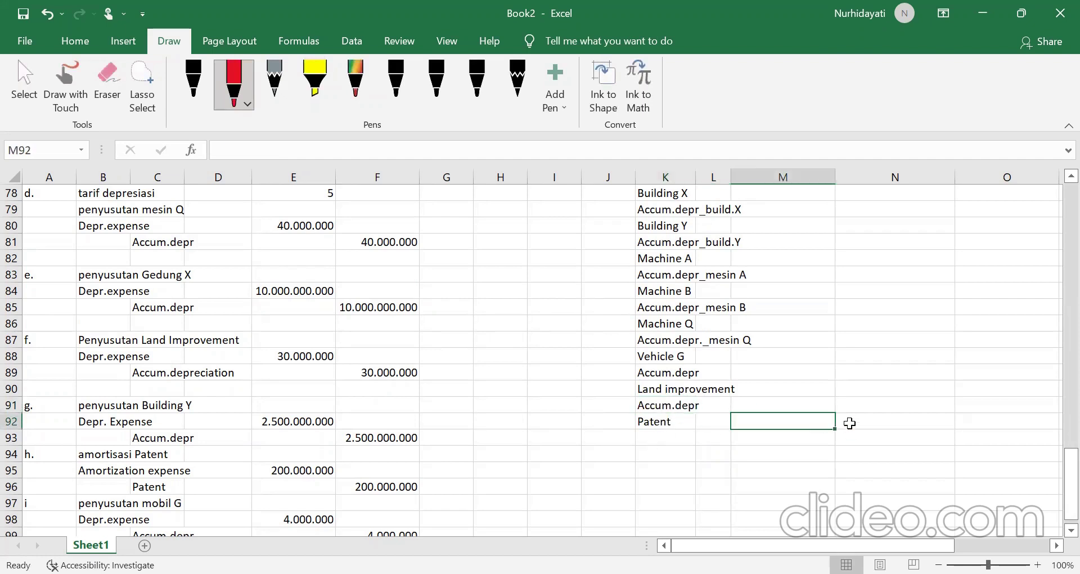
scroll(822, 414, "up", 2)
scroll(889, 415, "down", 2)
left_click(891, 422)
scroll(721, 449, "down", 2)
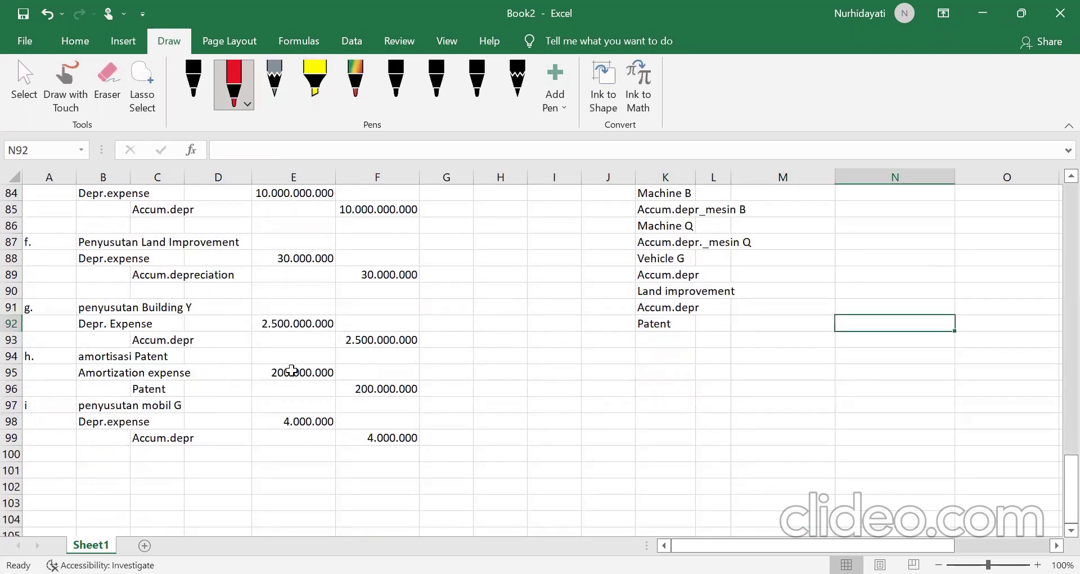
left_click(391, 388)
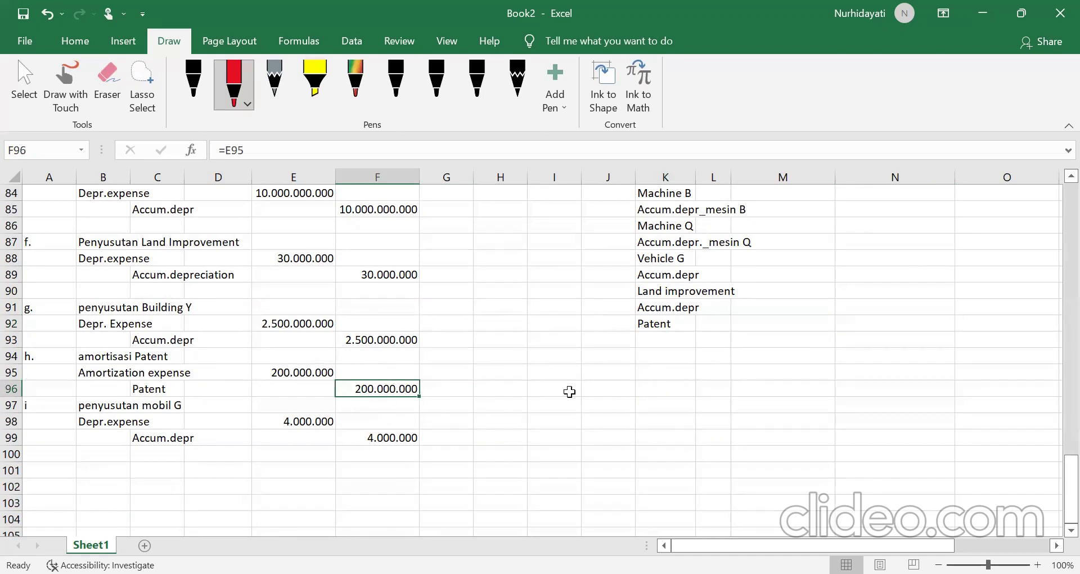
scroll(742, 384, "up", 1)
left_click(900, 376)
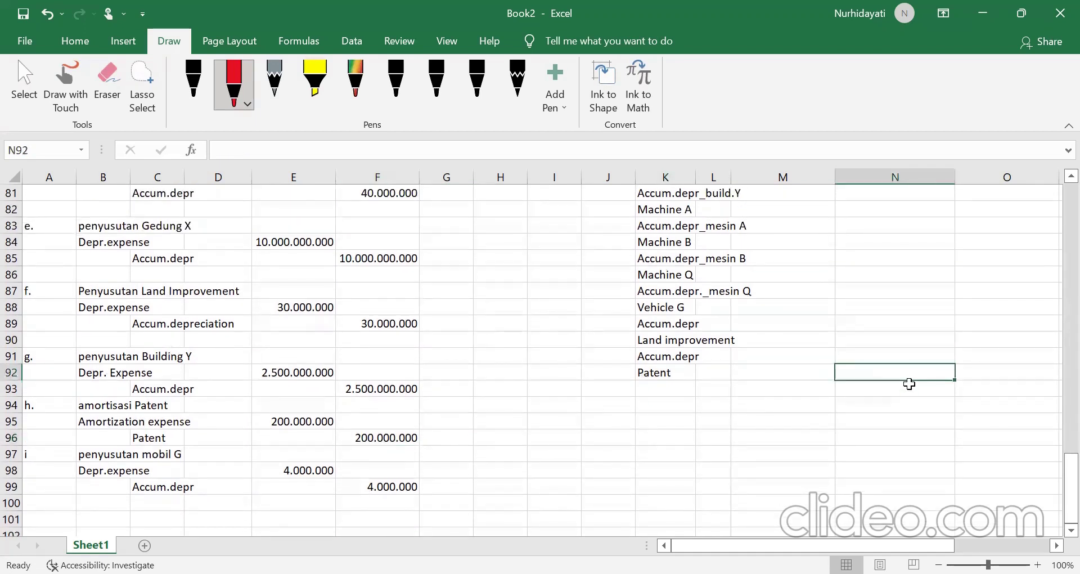
type("=12")
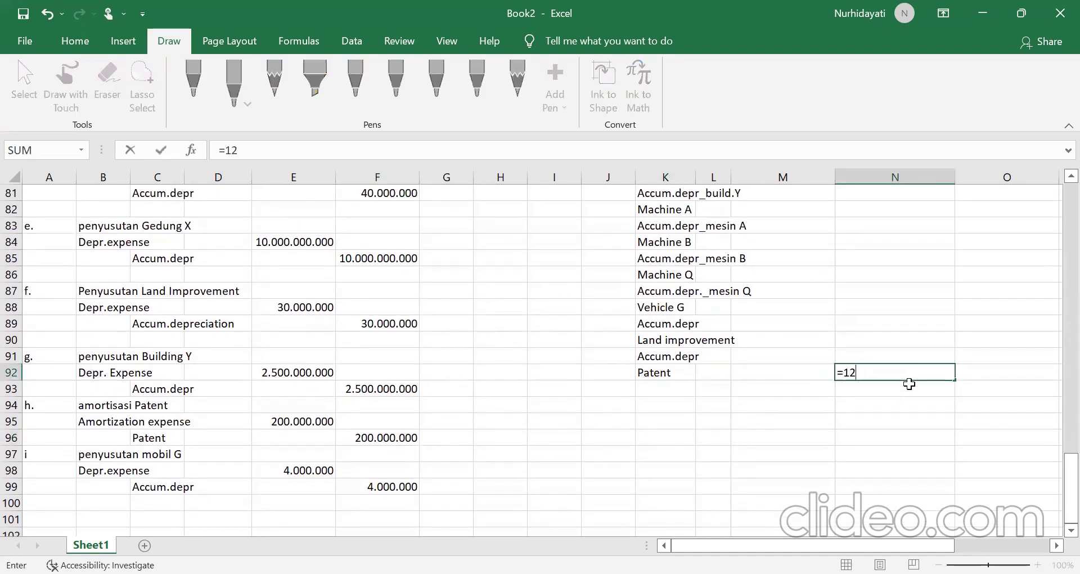
type("000000000-")
left_click(400, 437)
key("Return")
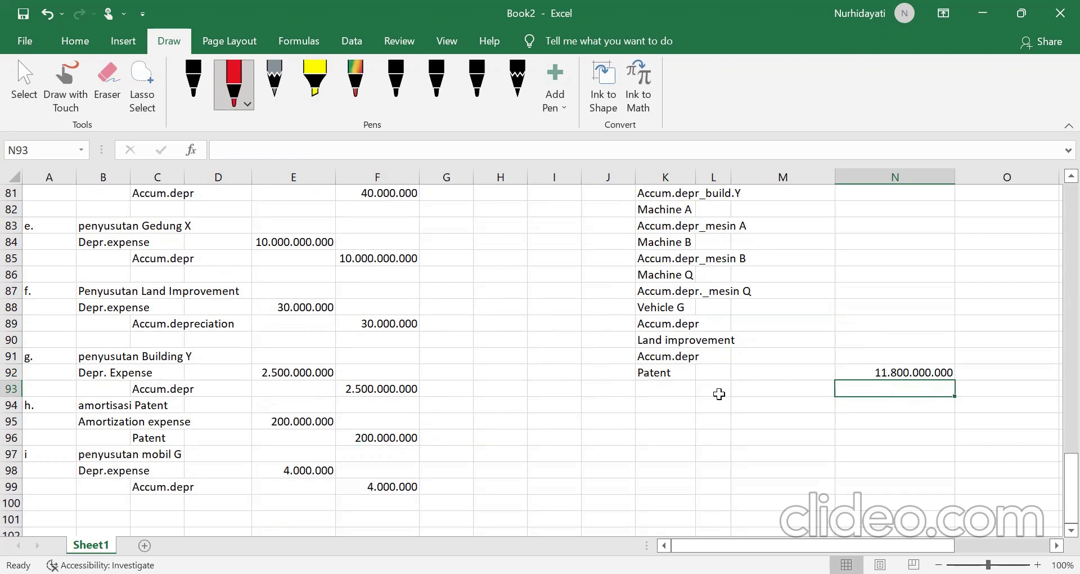
left_click(639, 377)
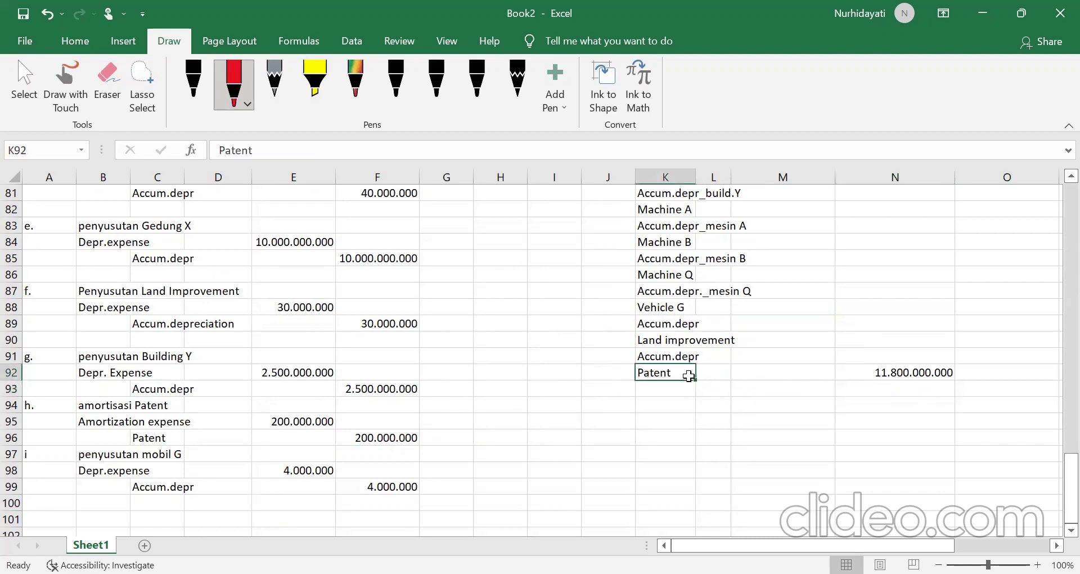
left_click(935, 369)
scroll(935, 370, "up", 2)
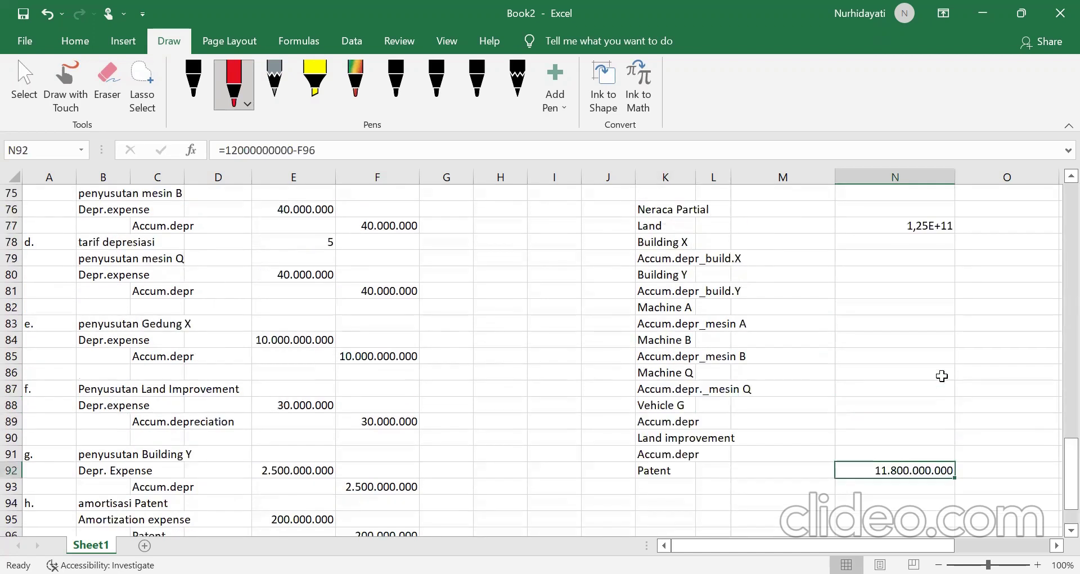